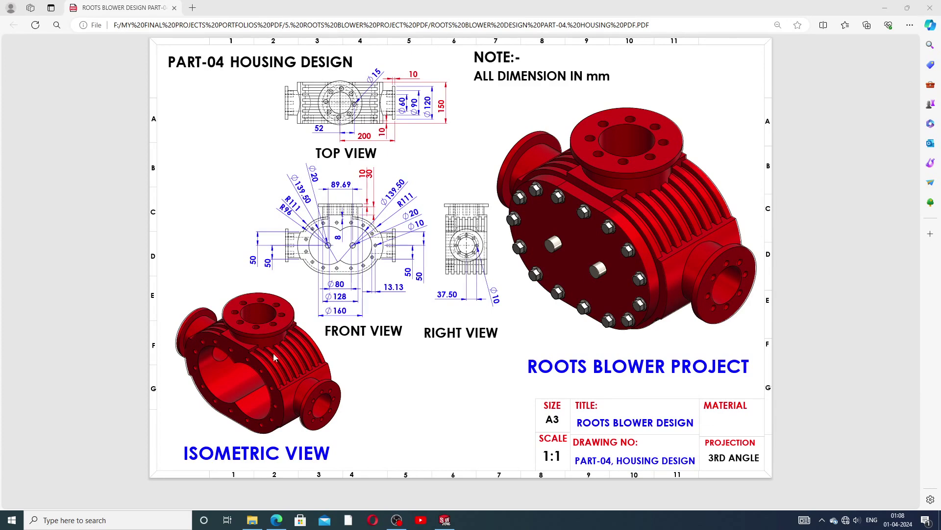
- Switch from the housing drawing PDF in Edge to the finished housing model in SOLIDWORKS
click(444, 520)
- Orbit the housing to inspect the top port bore, flange face and flange bolt holes
scroll(527, 255, up, 3)
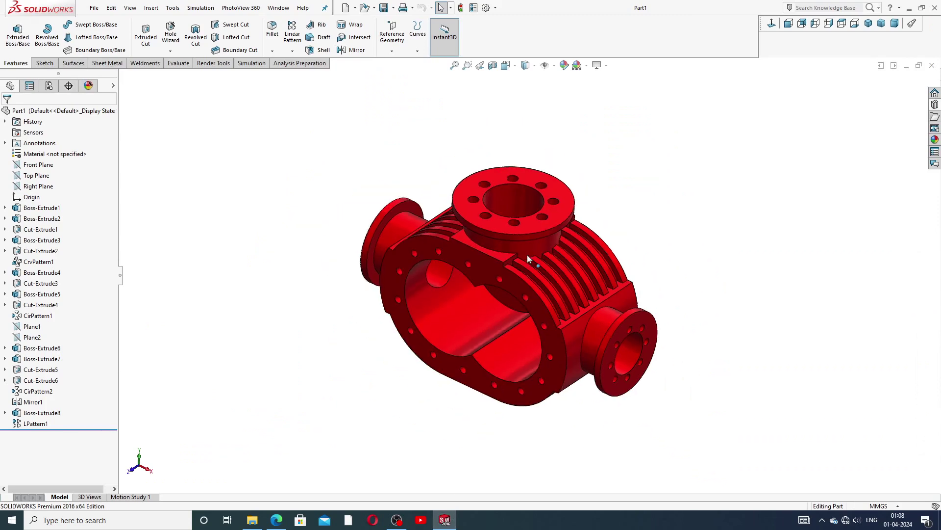
mouse_move(527, 254)
middle_down()
mouse_move(460, 198)
mouse_move(591, 209)
middle_up()
mouse_move(499, 275)
middle_down()
mouse_move(459, 193)
mouse_move(567, 284)
mouse_move(478, 267)
mouse_move(515, 356)
mouse_move(524, 293)
middle_up()
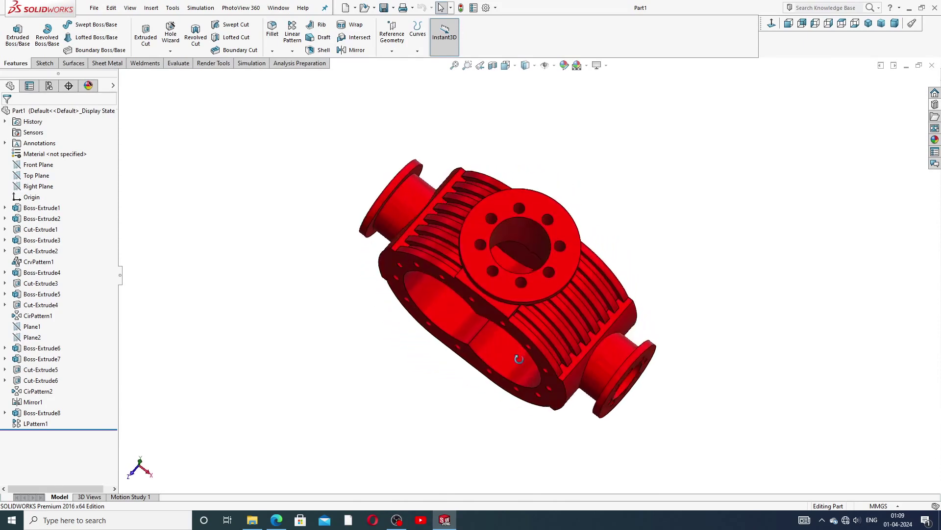
click(526, 240)
click(686, 204)
mouse_move(617, 260)
middle_down()
mouse_move(624, 205)
mouse_move(573, 202)
middle_up()
click(573, 203)
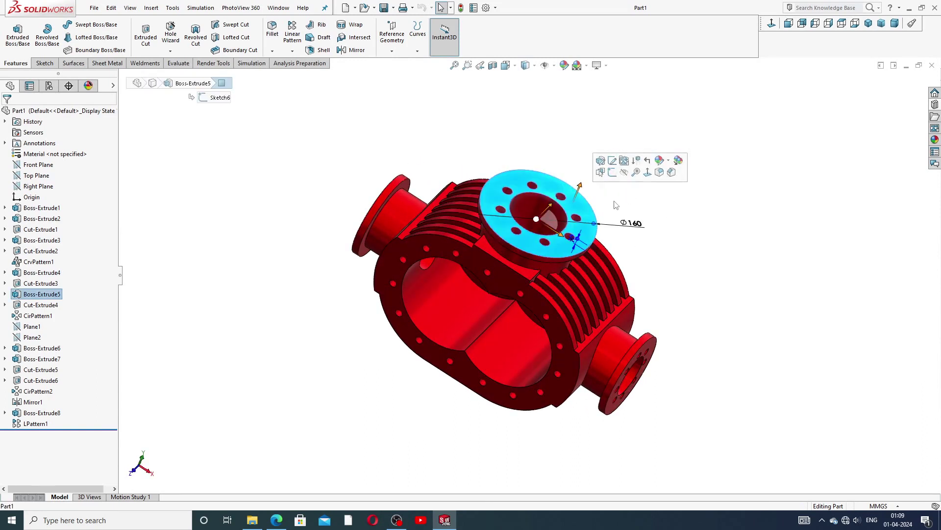
key(Escape)
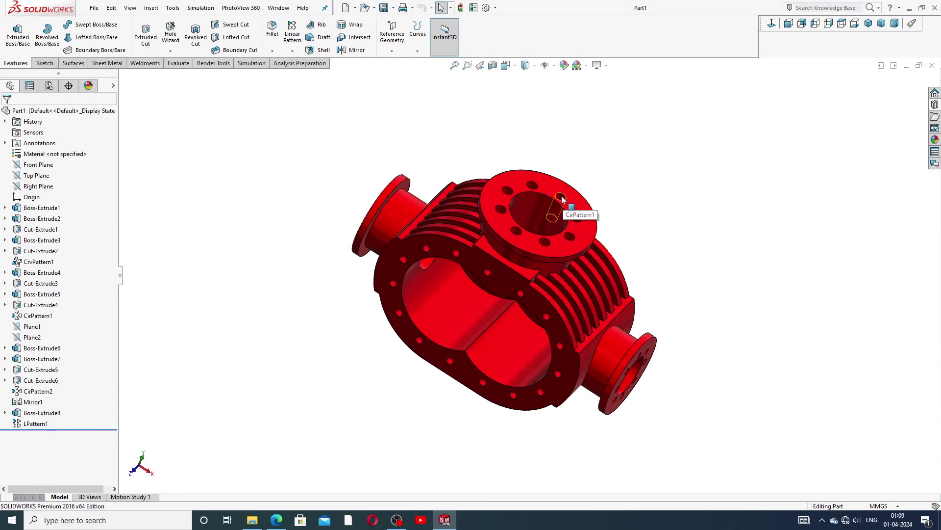
click(561, 197)
click(644, 209)
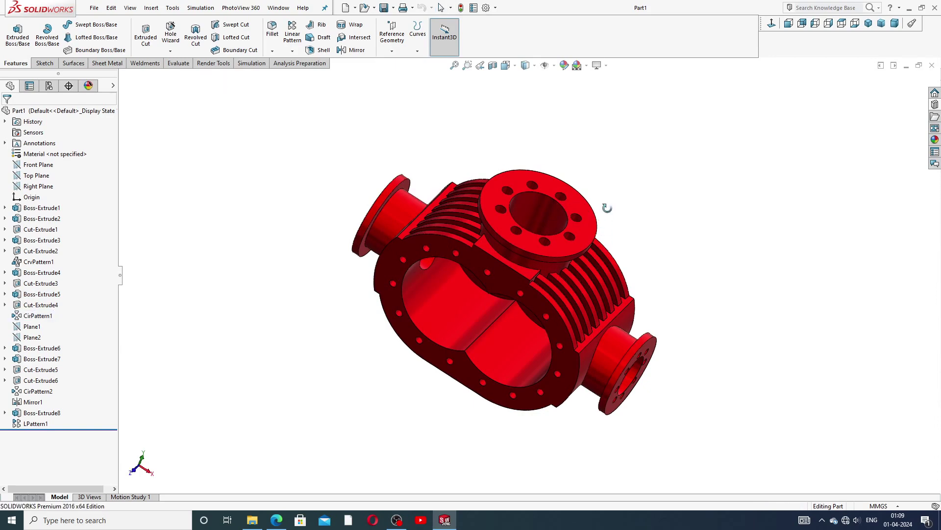
mouse_move(607, 206)
middle_down()
mouse_move(555, 136)
mouse_move(529, 227)
mouse_move(487, 300)
mouse_move(422, 210)
mouse_move(485, 297)
mouse_move(493, 295)
mouse_move(473, 348)
mouse_move(478, 302)
middle_up()
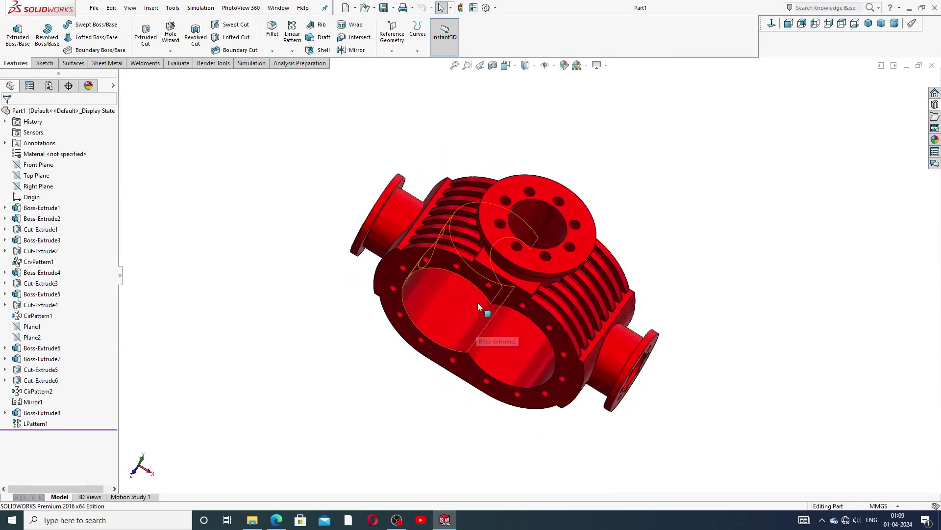
- Turn the housing frontal and inspect the linear pattern of cooling ribs
scroll(565, 304, down, 3)
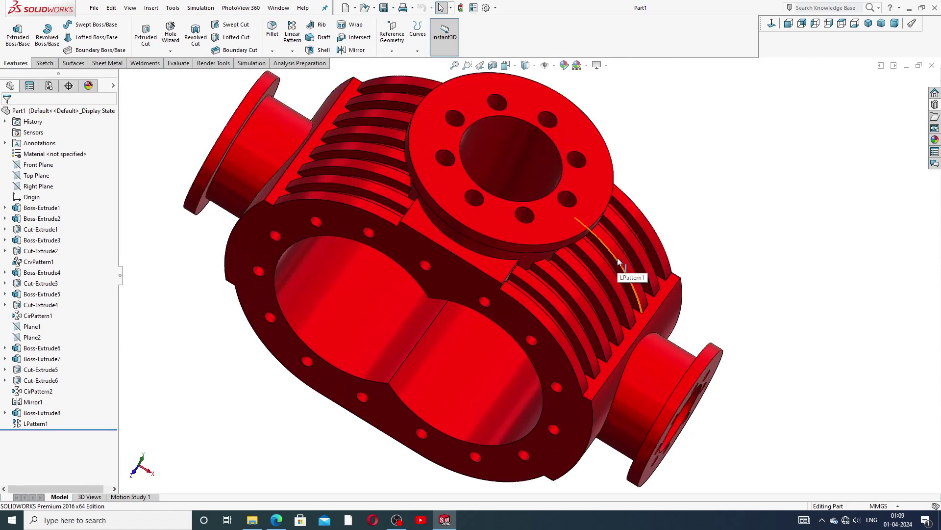
scroll(696, 192, up, 3)
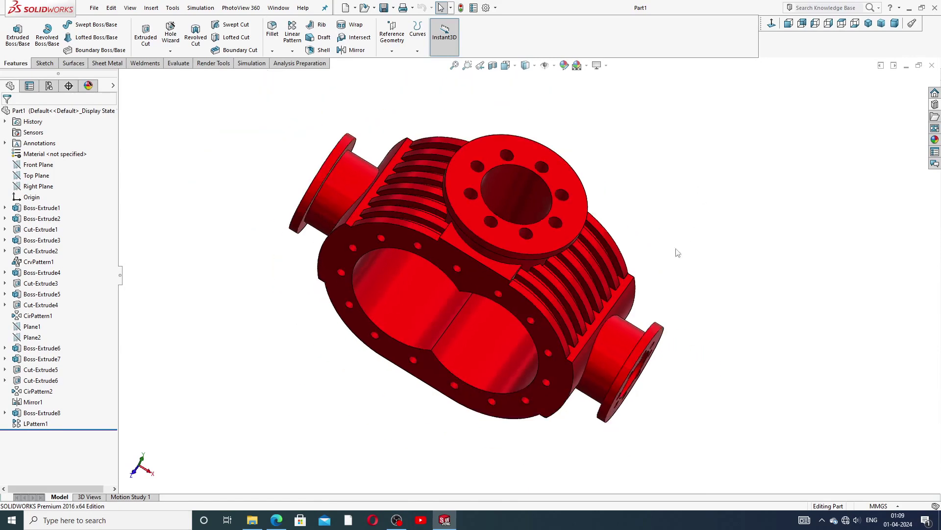
mouse_move(670, 254)
middle_down()
mouse_move(672, 174)
mouse_move(639, 168)
mouse_move(522, 250)
middle_up()
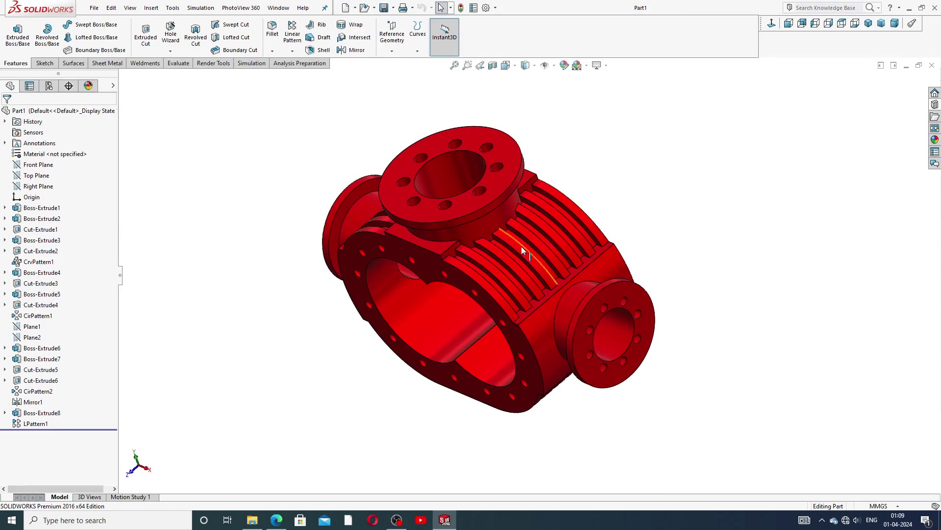
scroll(499, 264, down, 2)
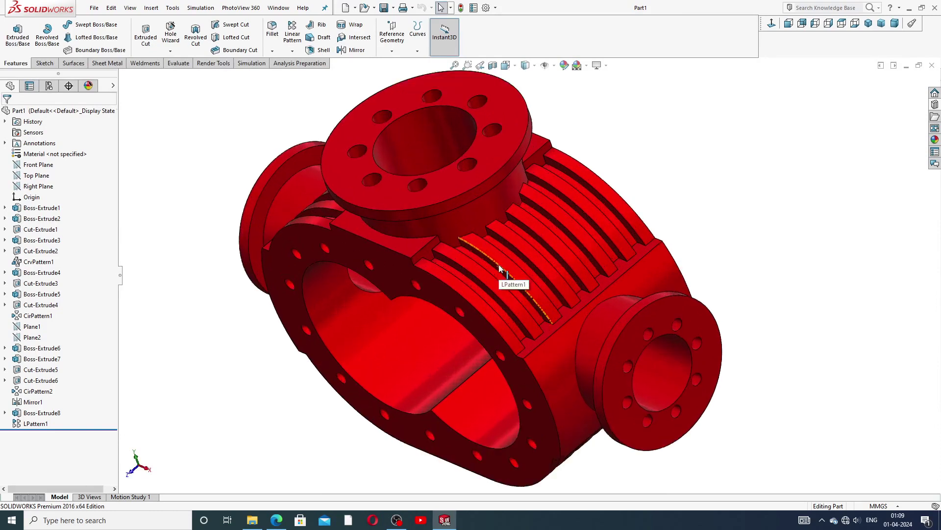
scroll(498, 264, down, 2)
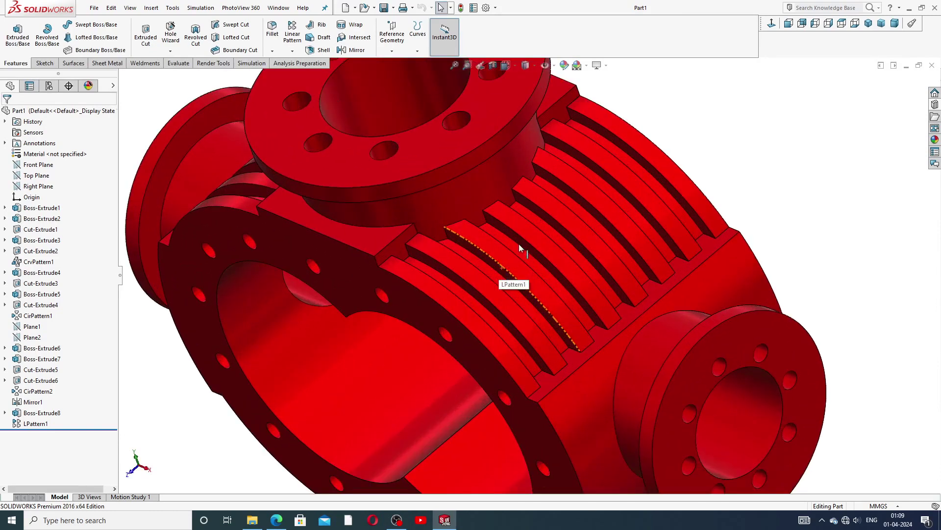
click(559, 214)
click(606, 205)
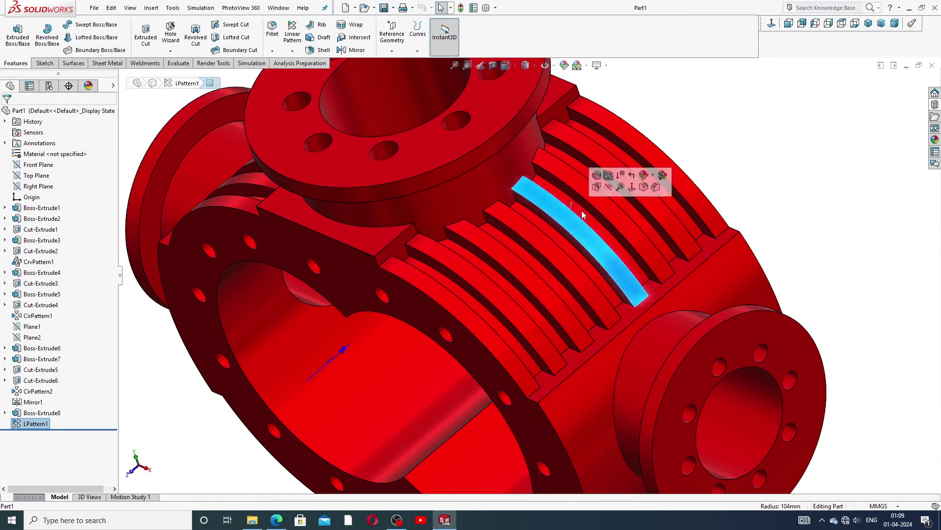
click(612, 209)
click(659, 189)
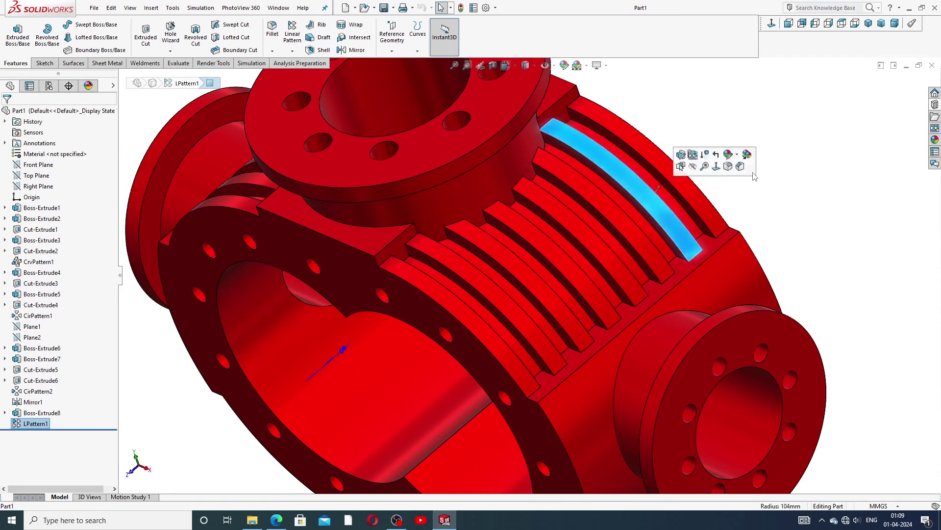
scroll(530, 255, up, 3)
click(695, 172)
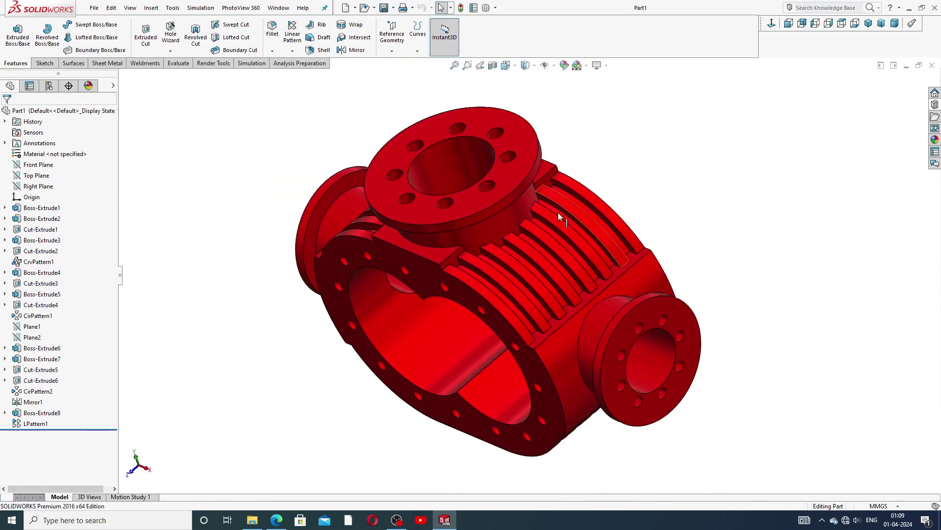
middle_drag(558, 213, 560, 225)
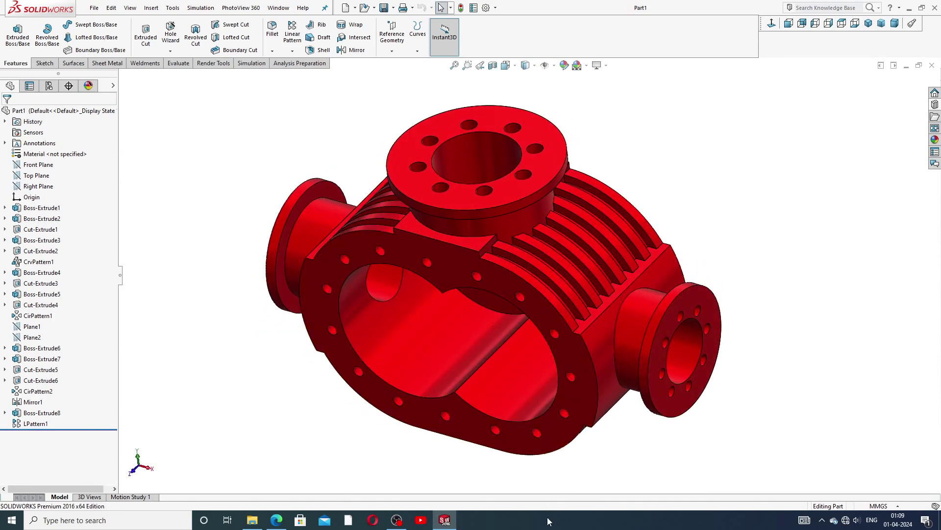
- Close the housing part and start a new part with a Plain White scene
click(932, 66)
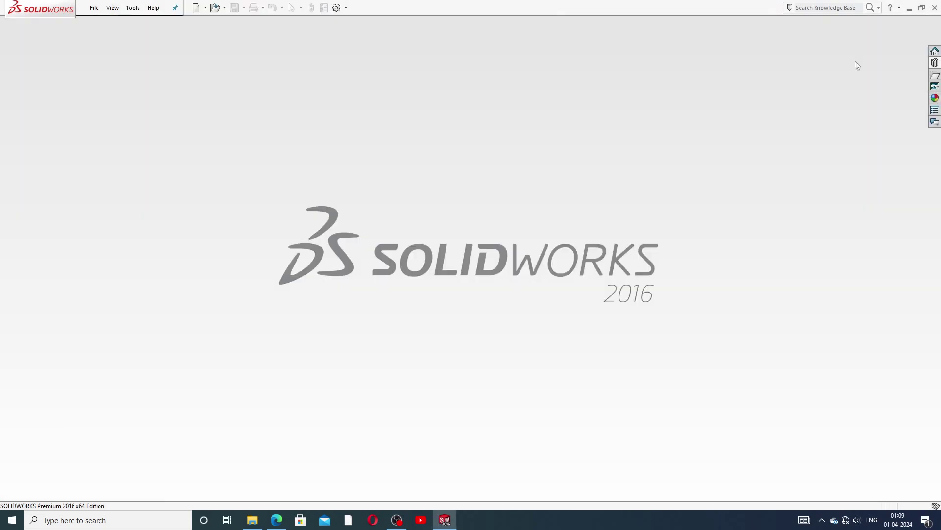
click(197, 8)
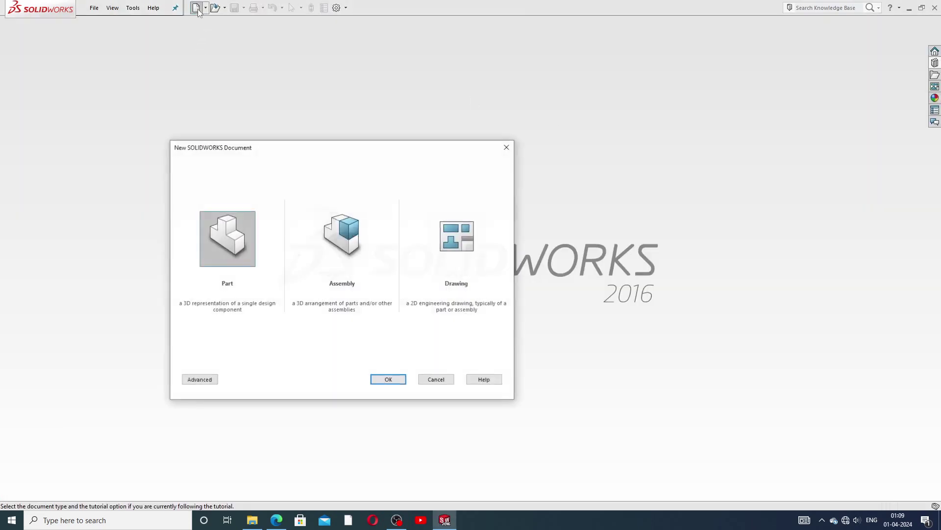
click(386, 379)
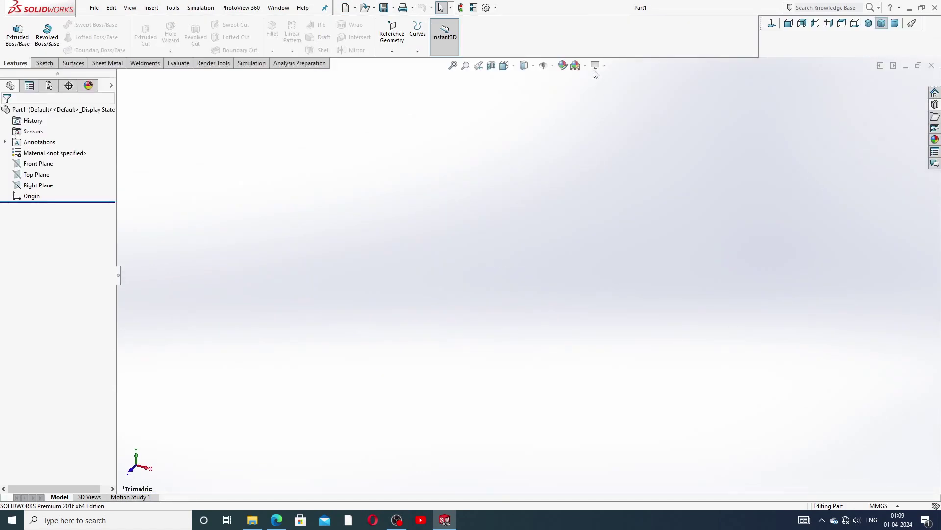
click(585, 66)
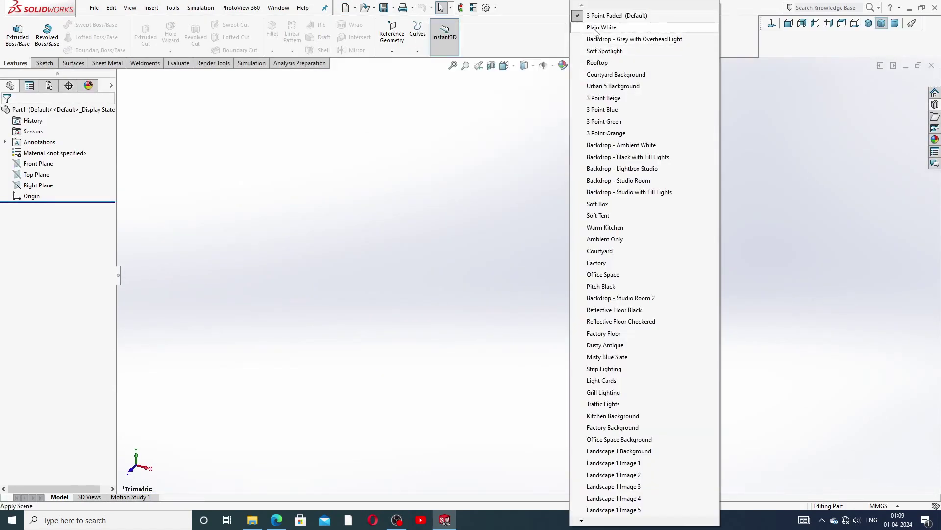
click(592, 23)
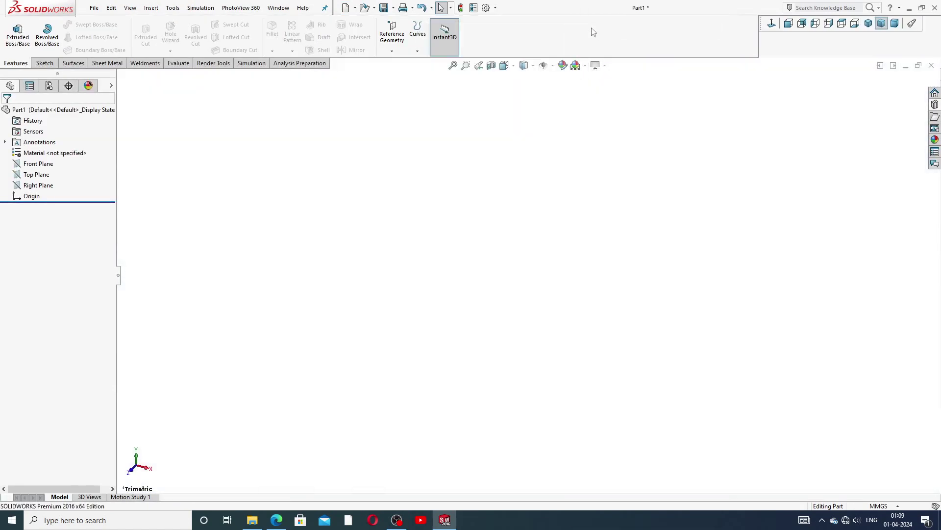
- Raise shaded and wireframe image quality to the highest in Document Properties
click(487, 8)
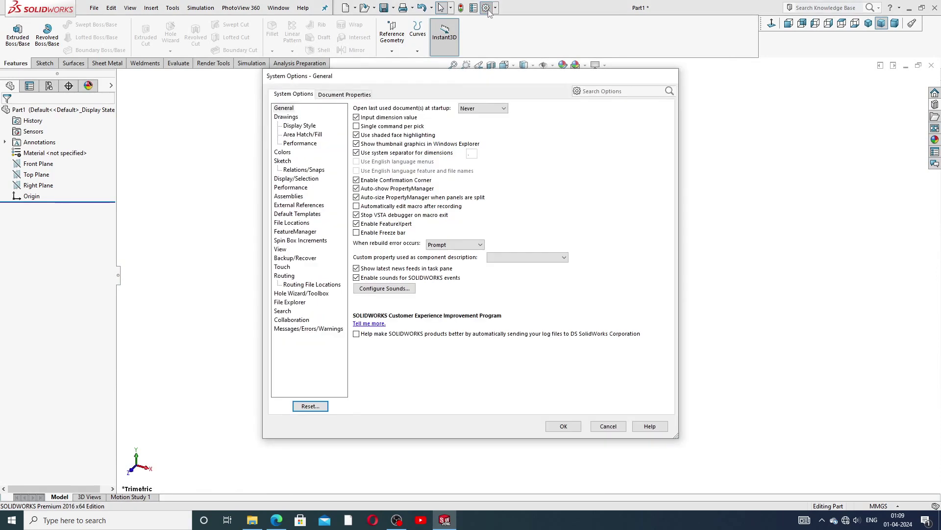
click(356, 93)
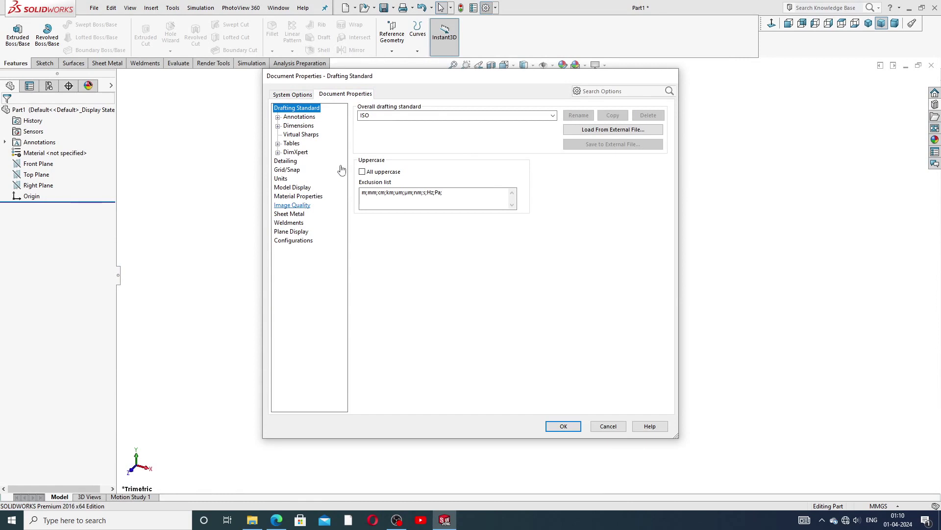
click(295, 205)
click(440, 123)
drag(444, 124, 541, 123)
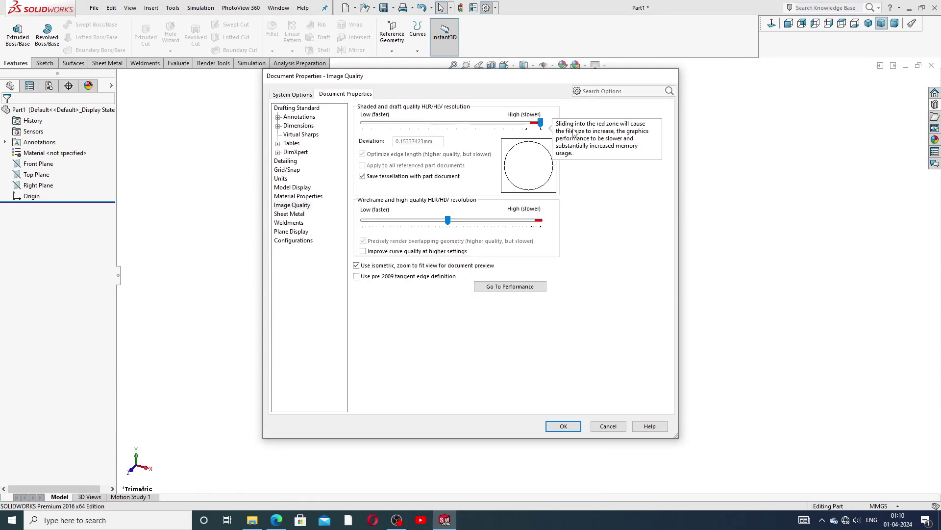
drag(448, 221, 541, 221)
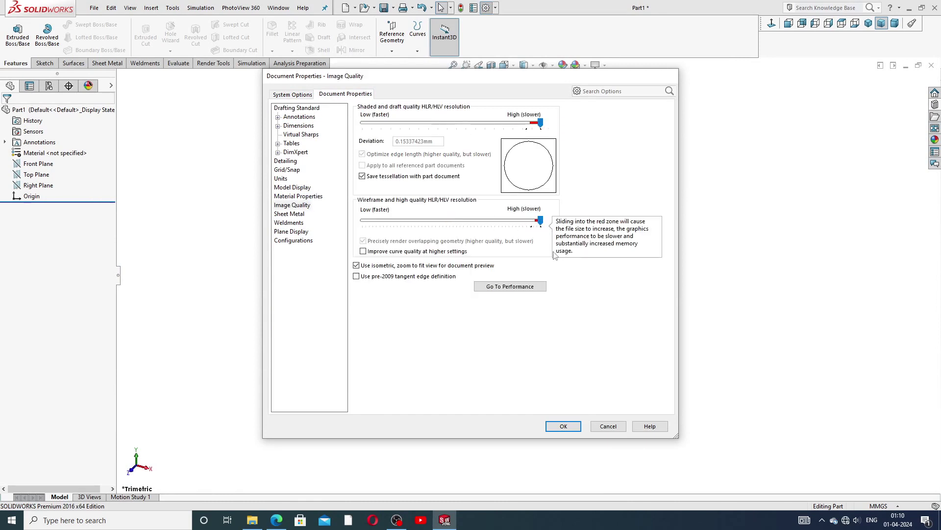
click(564, 426)
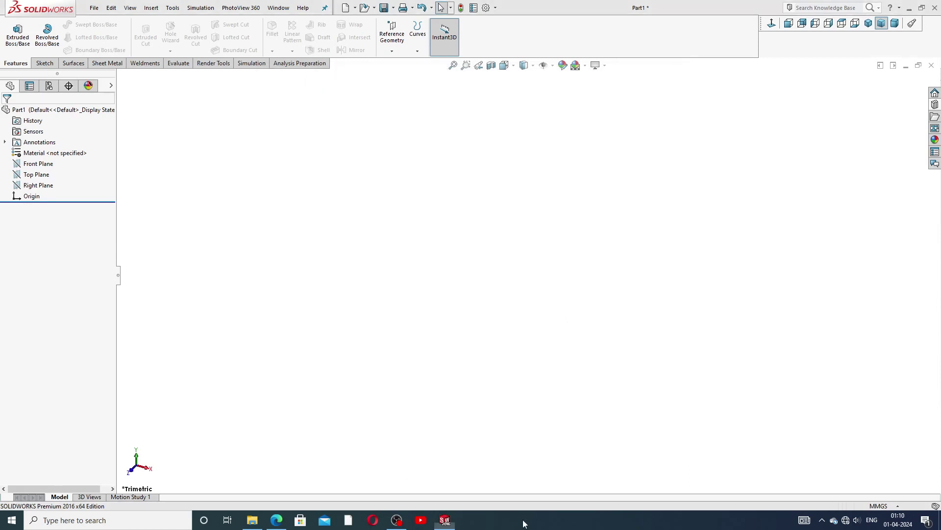
click(276, 520)
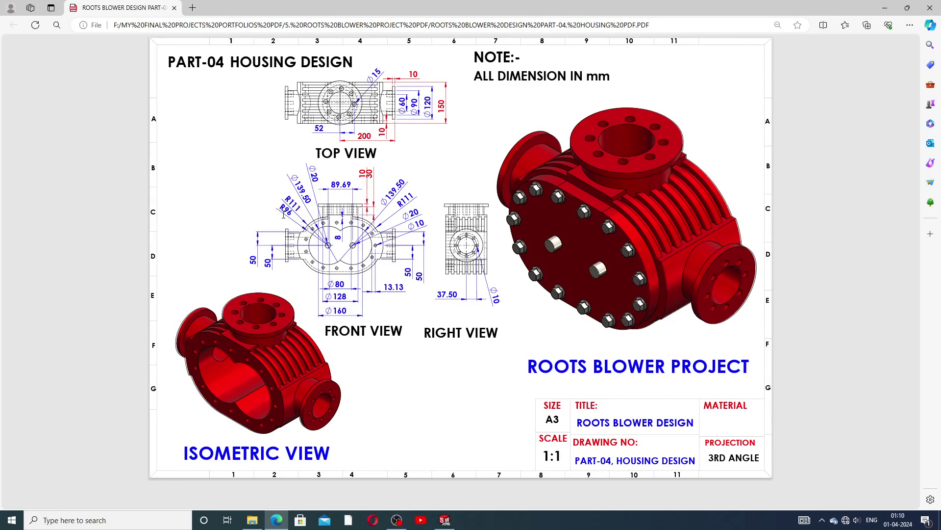
- Sketch a straight slot on the Front Plane starting from the origin
click(445, 519)
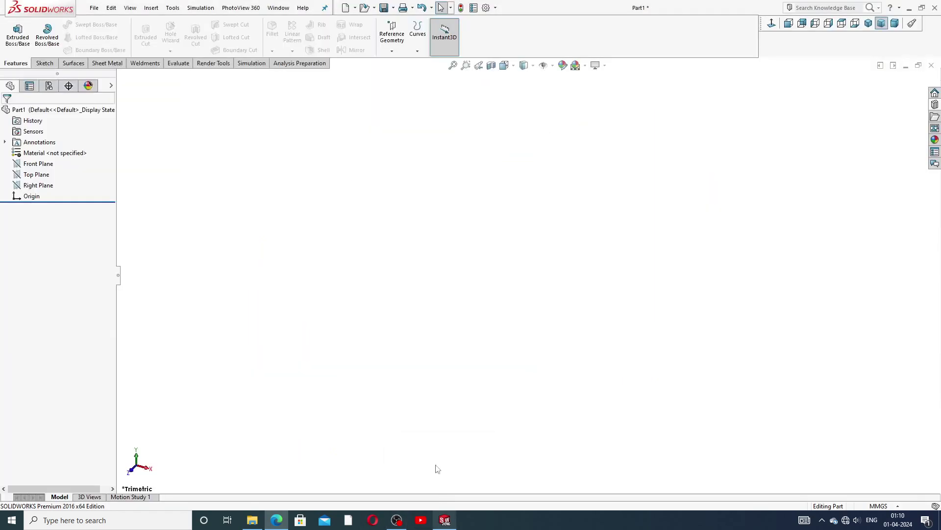
click(52, 166)
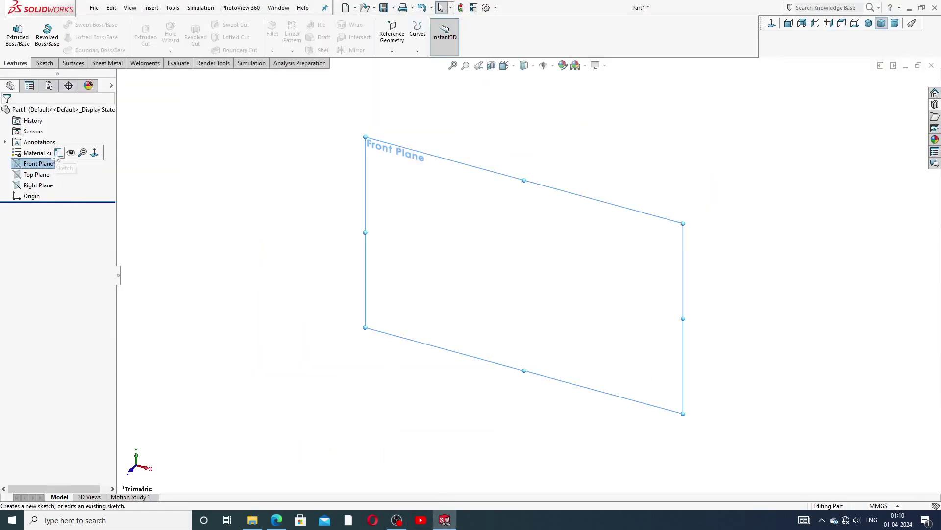
click(72, 153)
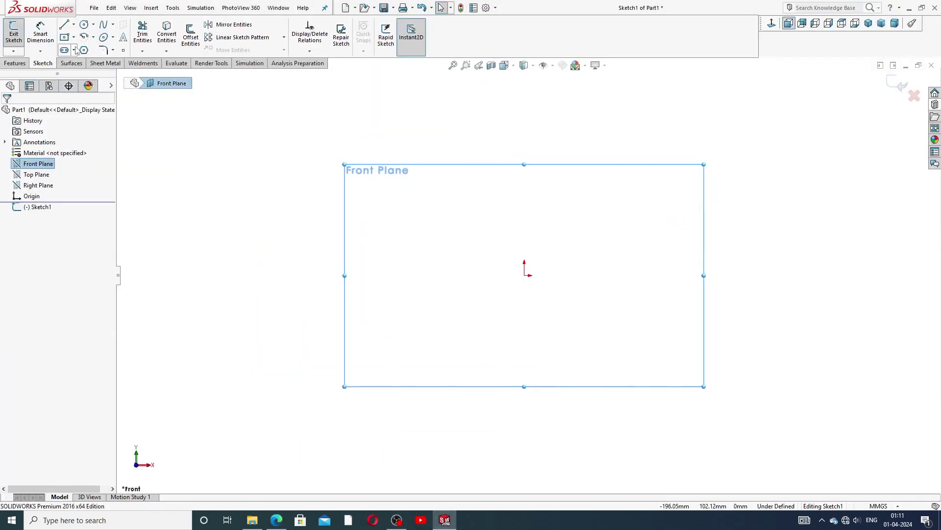
click(73, 50)
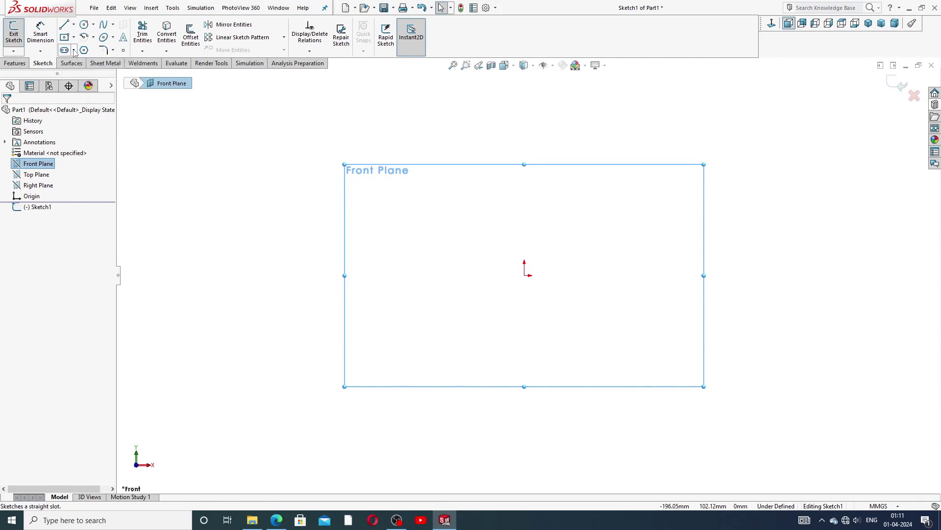
click(74, 50)
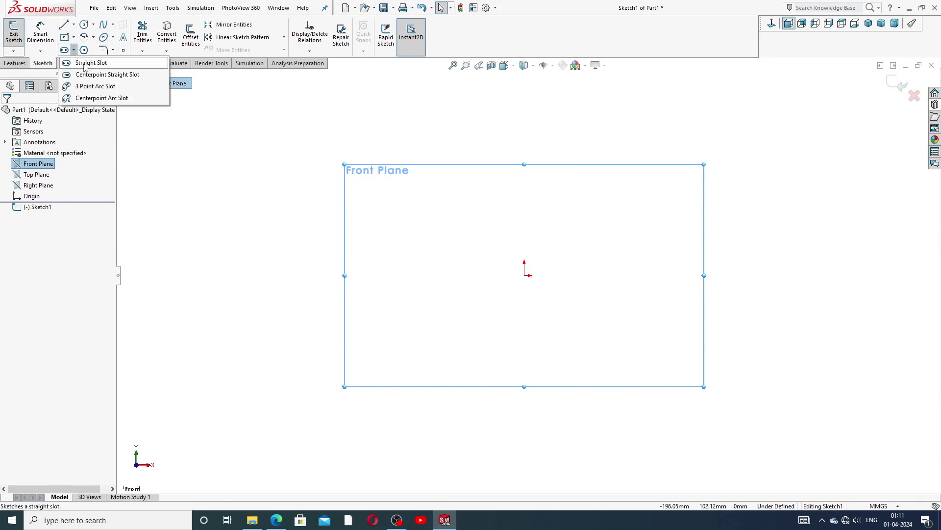
click(530, 275)
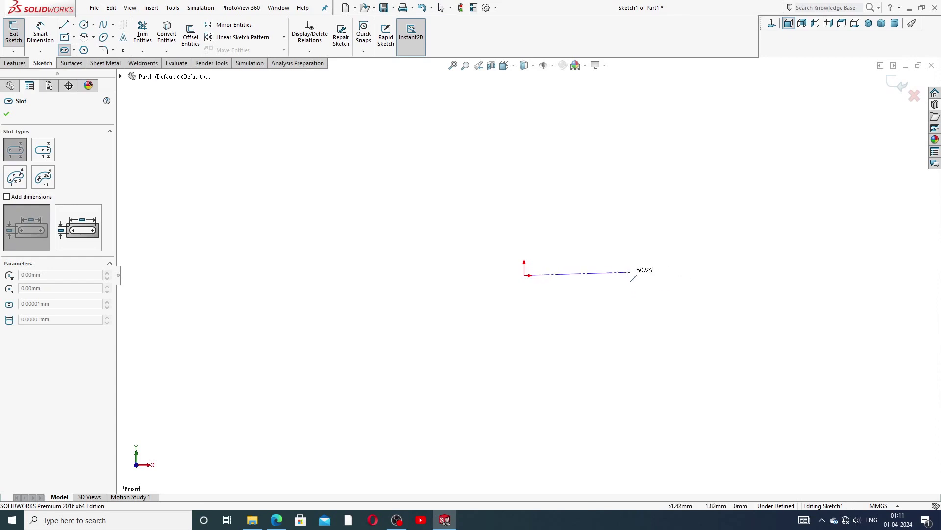
click(637, 275)
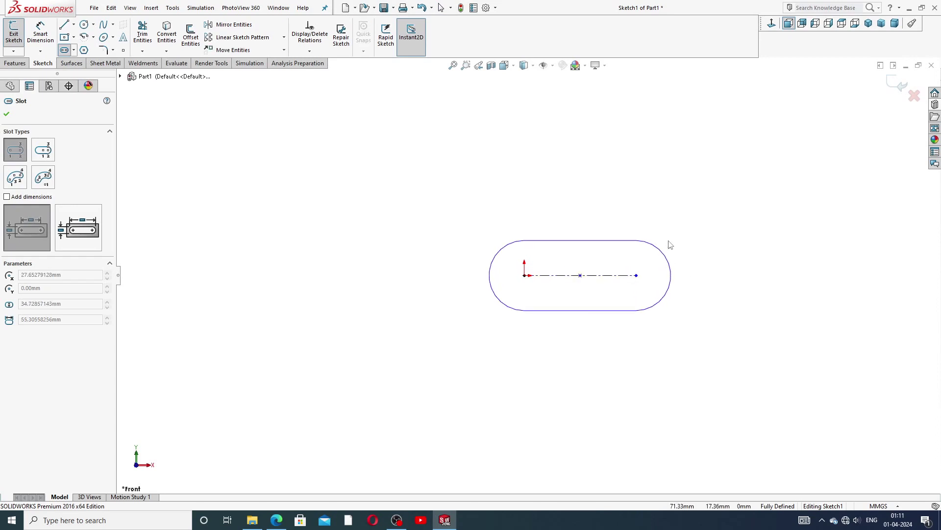
click(675, 185)
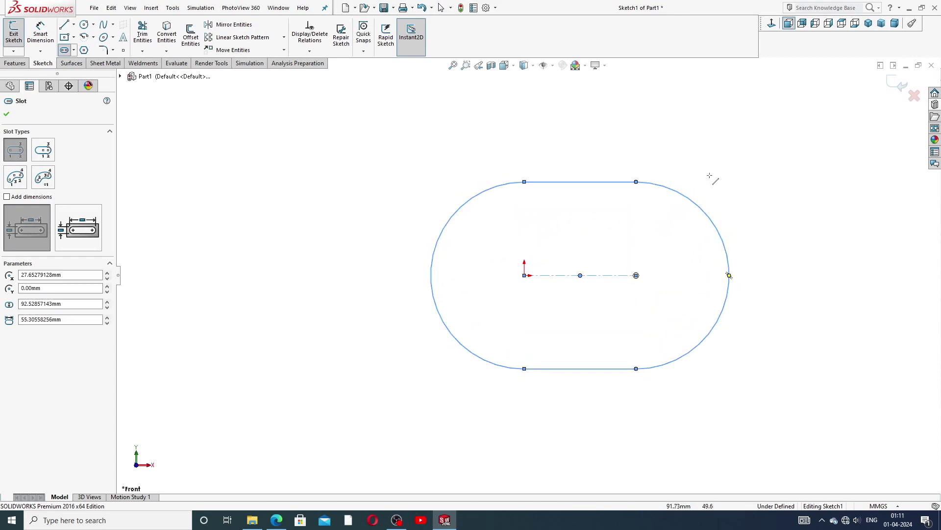
right_click(709, 175)
click(729, 185)
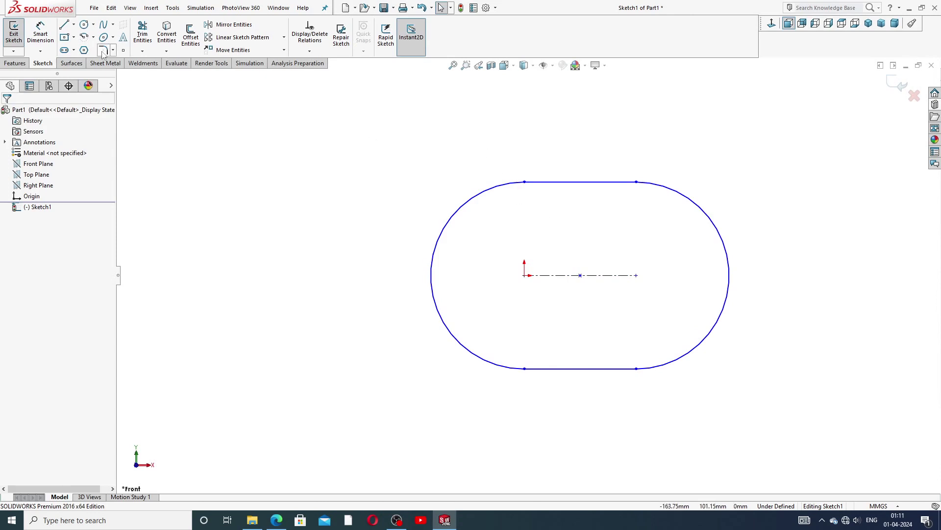
- Dimension the slot with an 89.69 mm centre distance and R96 end radius
click(41, 35)
click(574, 278)
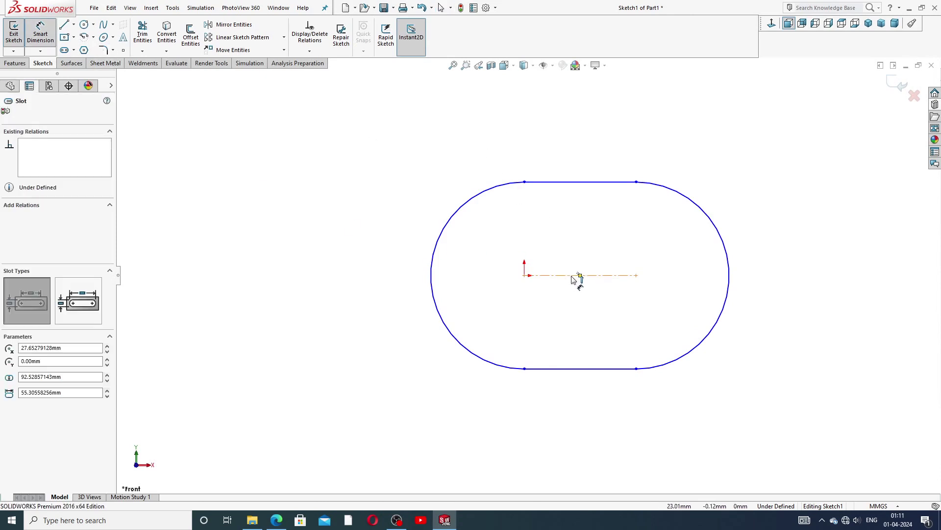
click(577, 167)
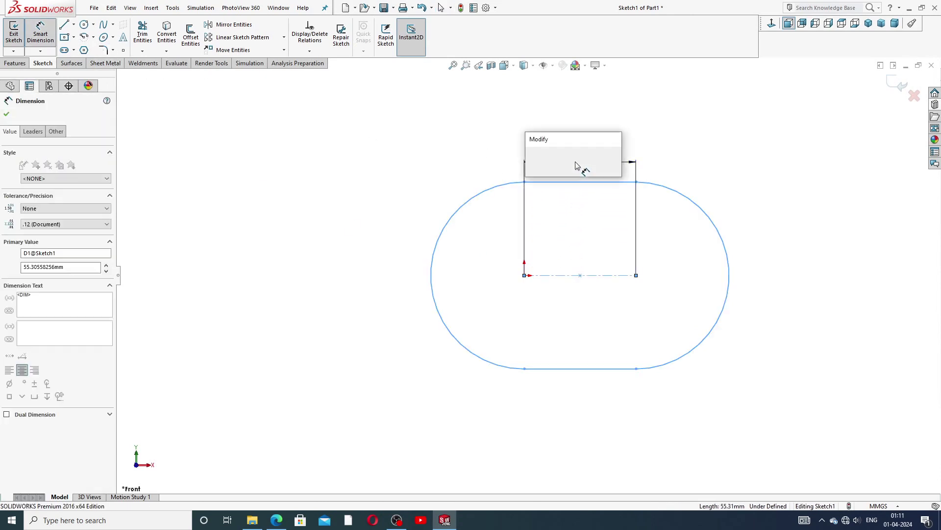
text(89.)
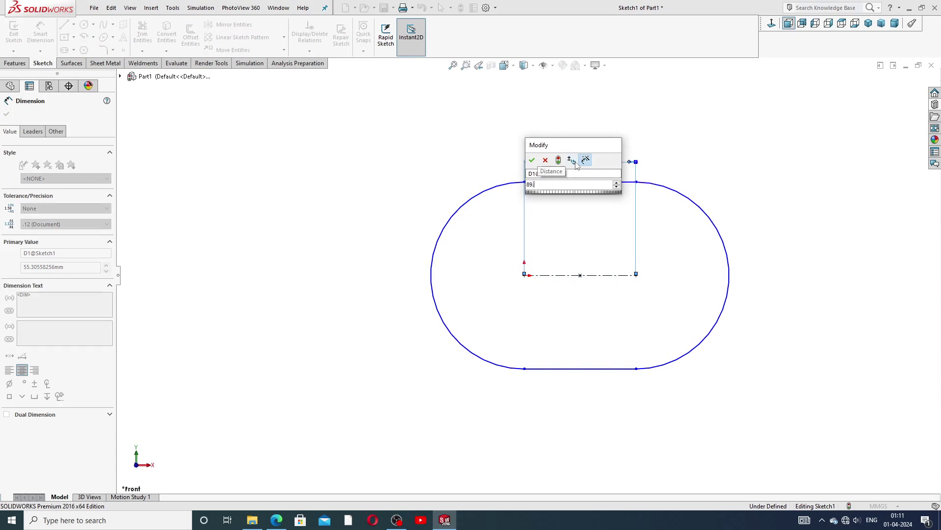
text(69)
key(Return)
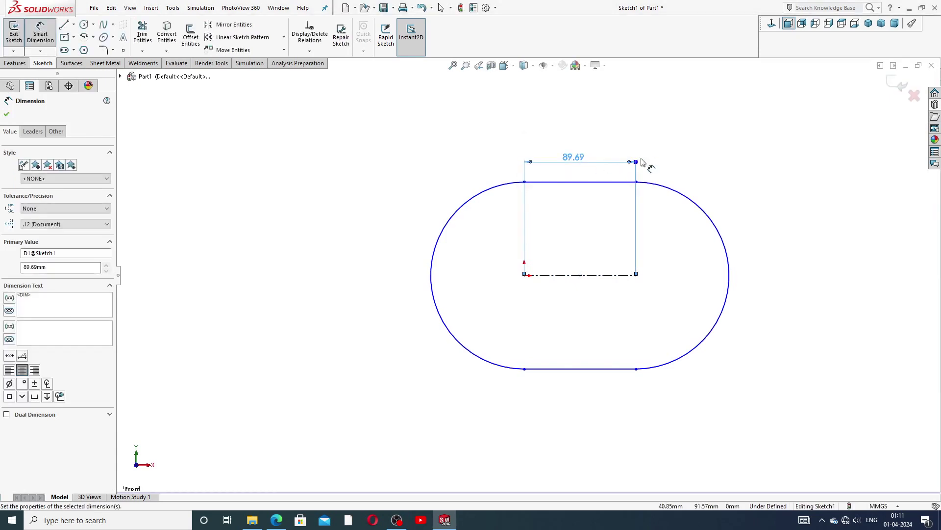
click(433, 255)
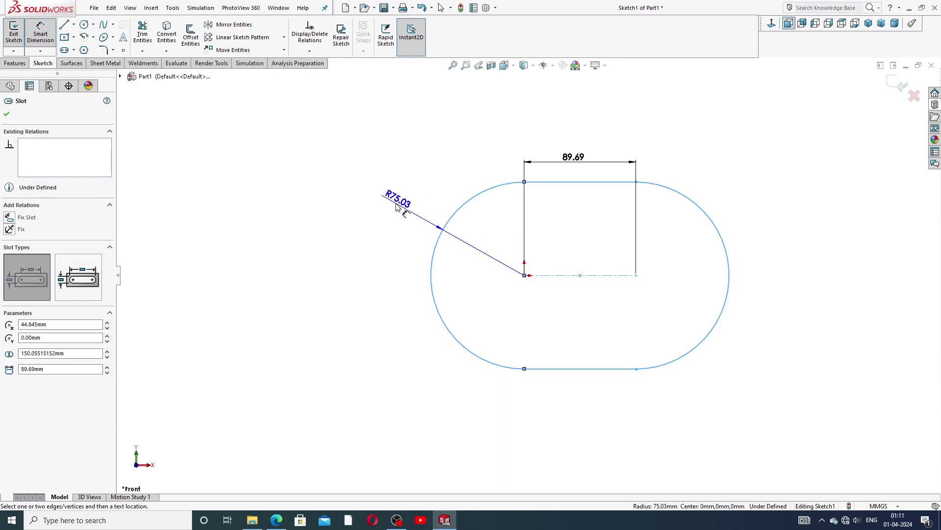
click(392, 204)
text(96)
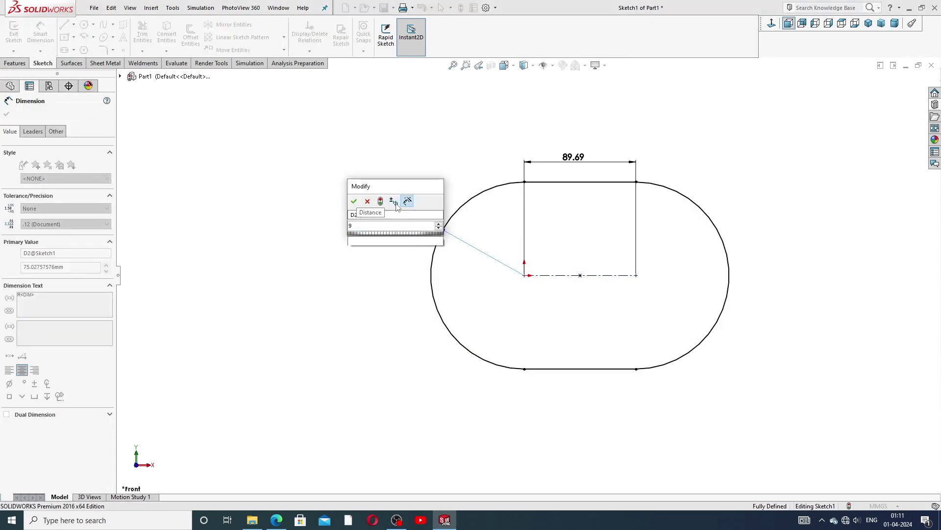
key(Return)
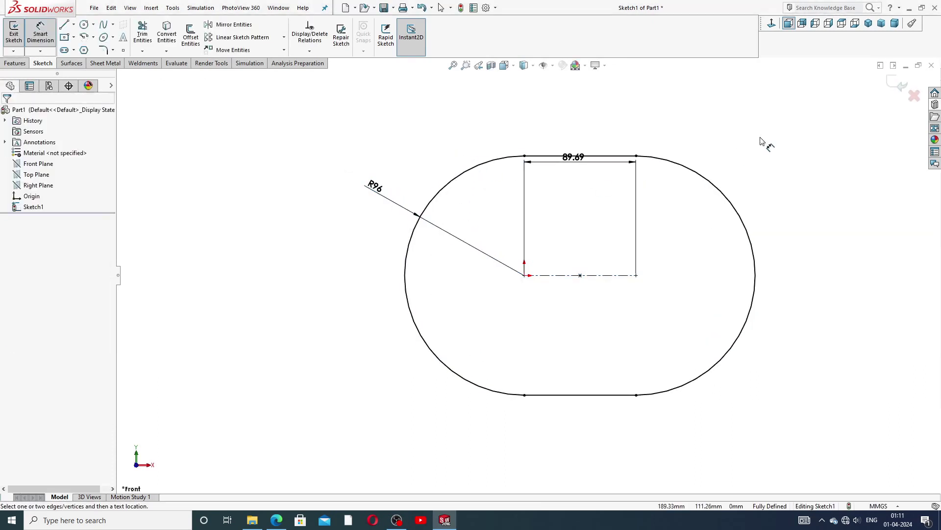
- Move the 89.69 dimension higher above the slot and stop dimensioning
drag(579, 162, 579, 132)
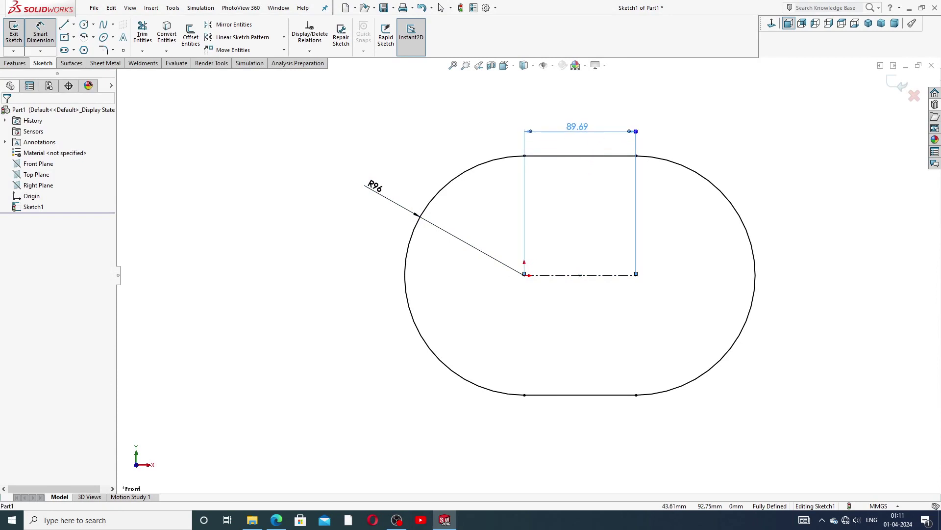
right_click(696, 143)
click(731, 146)
scroll(696, 201, up, 2)
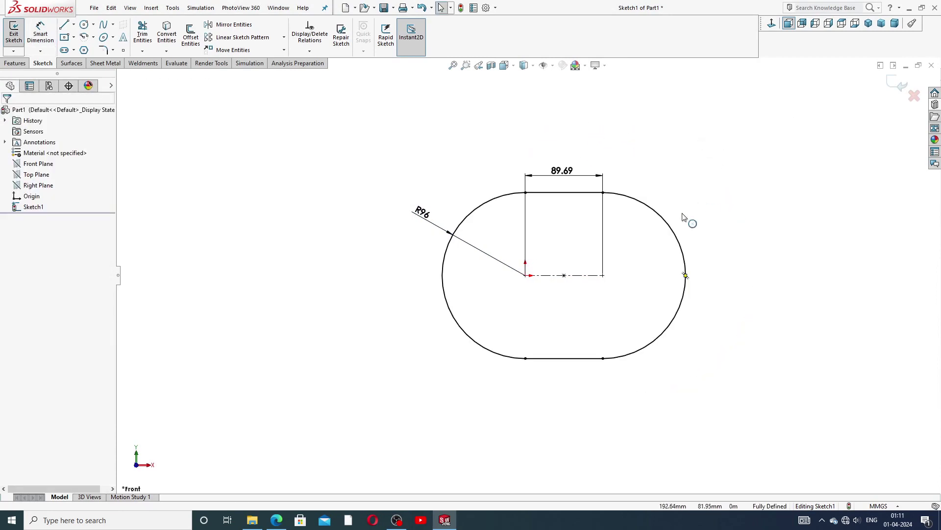
scroll(658, 245, down, 1)
scroll(599, 236, down, 1)
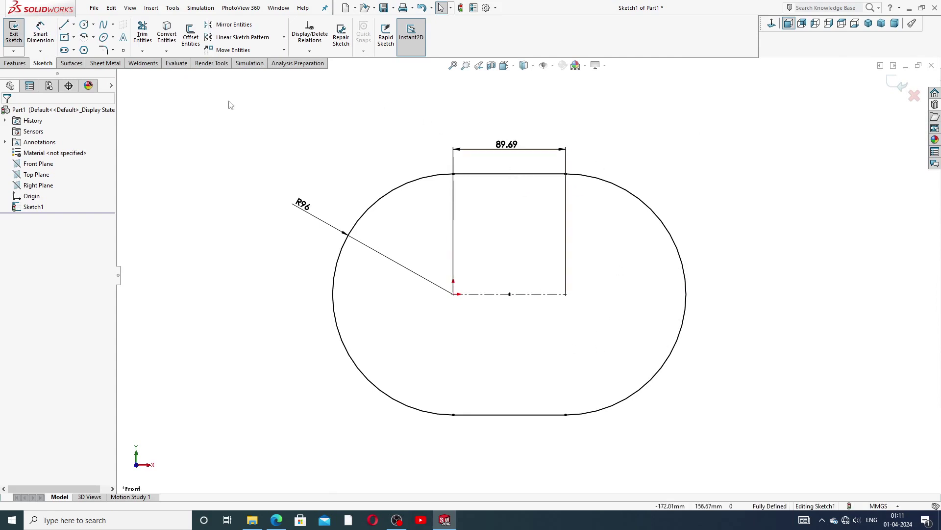
click(15, 63)
- Start a 10 mm Boss-Extrude of the slot sketch, returning after checking the drawing
click(20, 43)
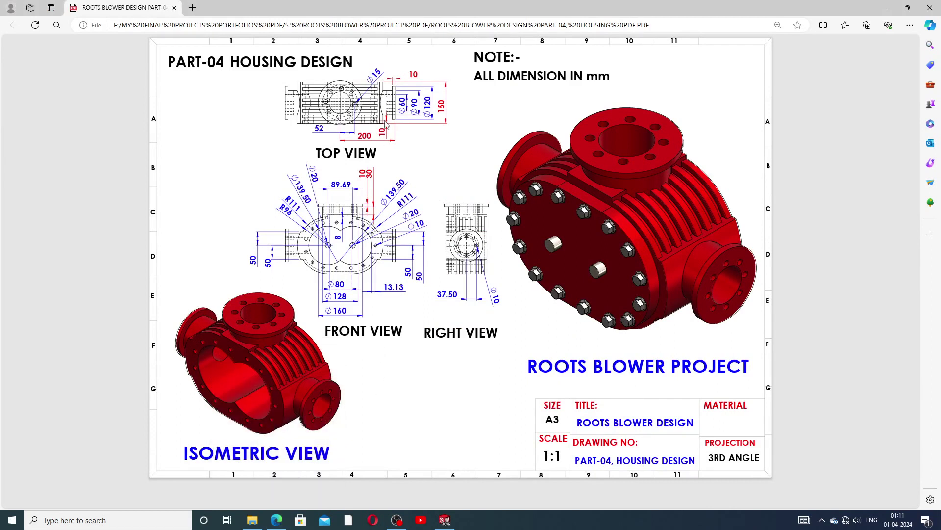
click(445, 521)
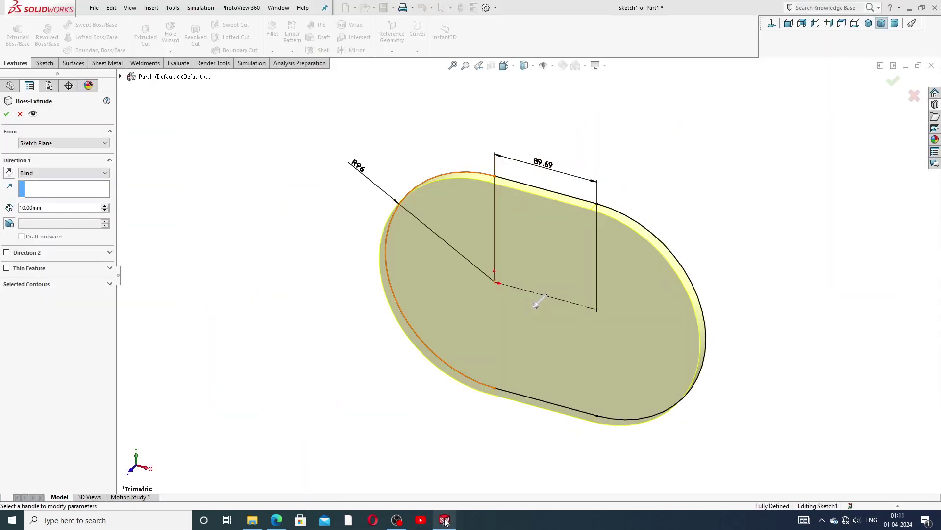
- Accept the 10 mm extrusion and begin a new Front Plane sketch viewed face-on
click(7, 116)
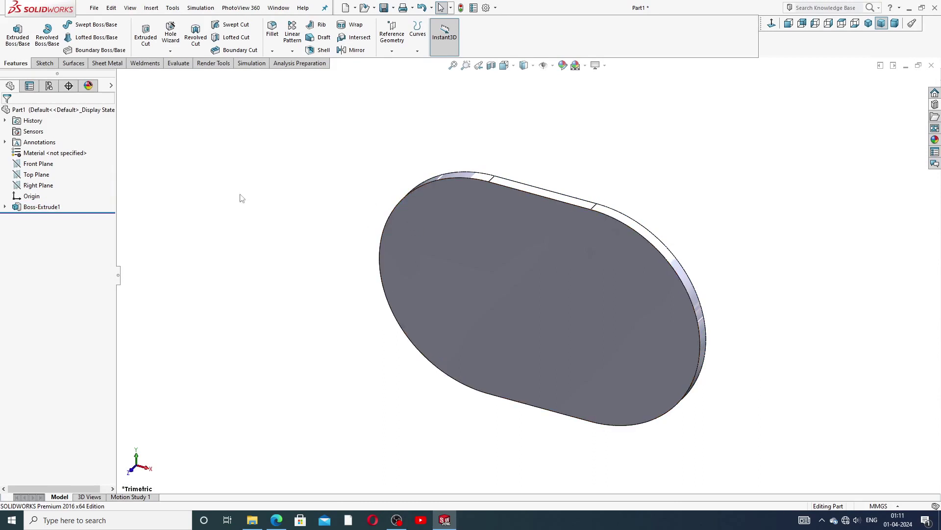
click(49, 165)
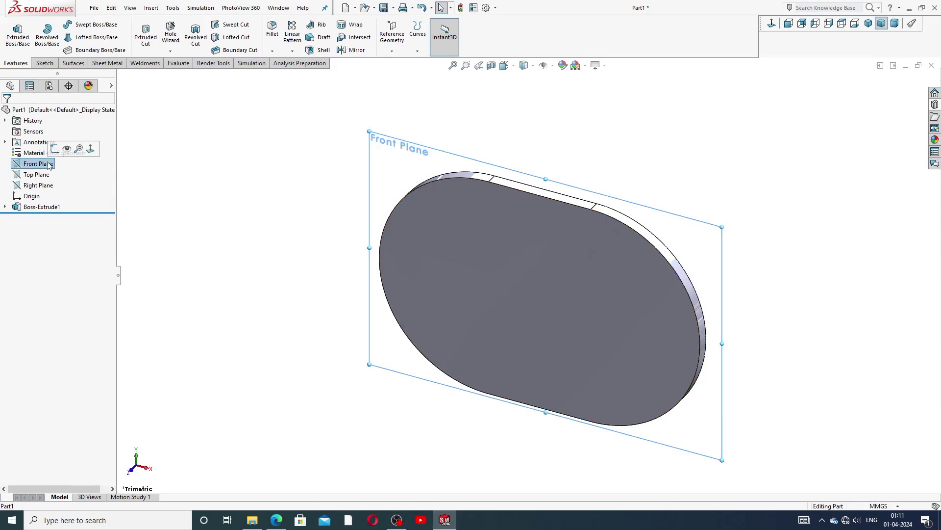
click(55, 148)
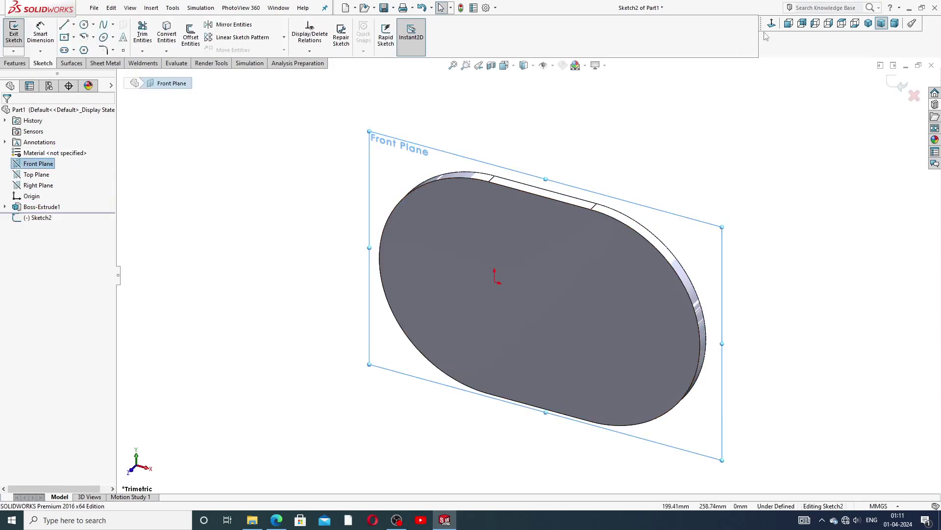
key(z)
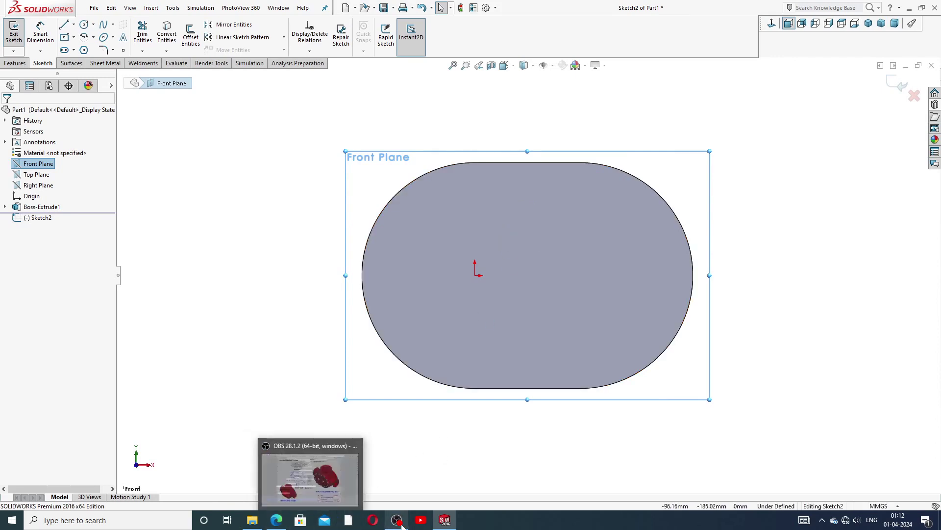
key(Escape)
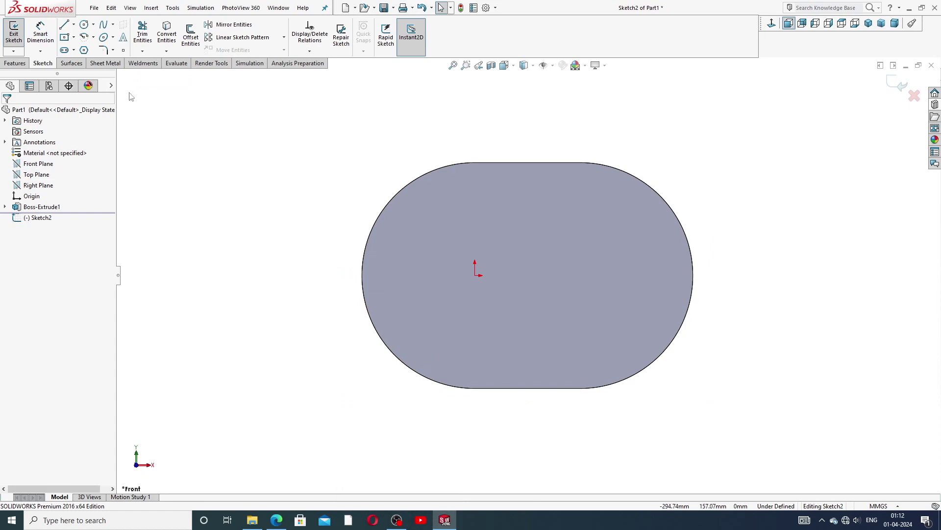
- Draw equal circles at the origin and at the right arc's centre
click(84, 24)
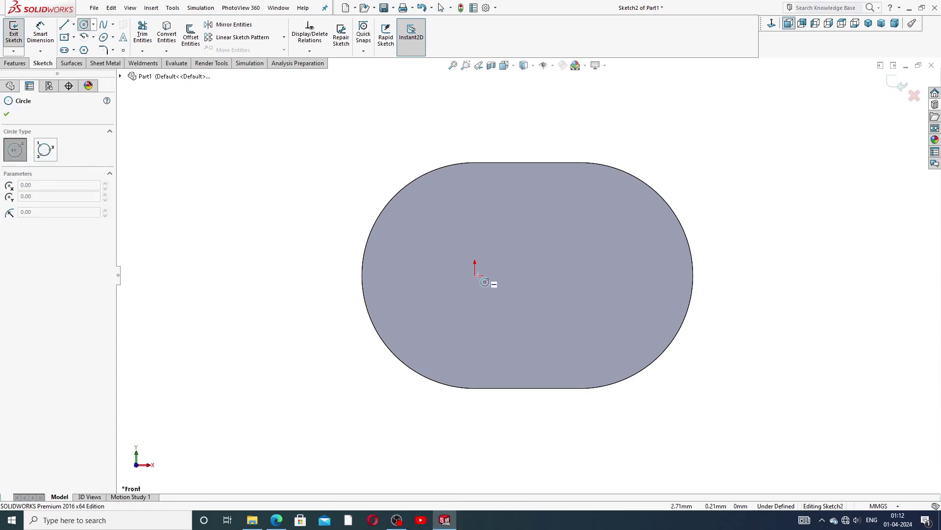
click(475, 275)
click(493, 275)
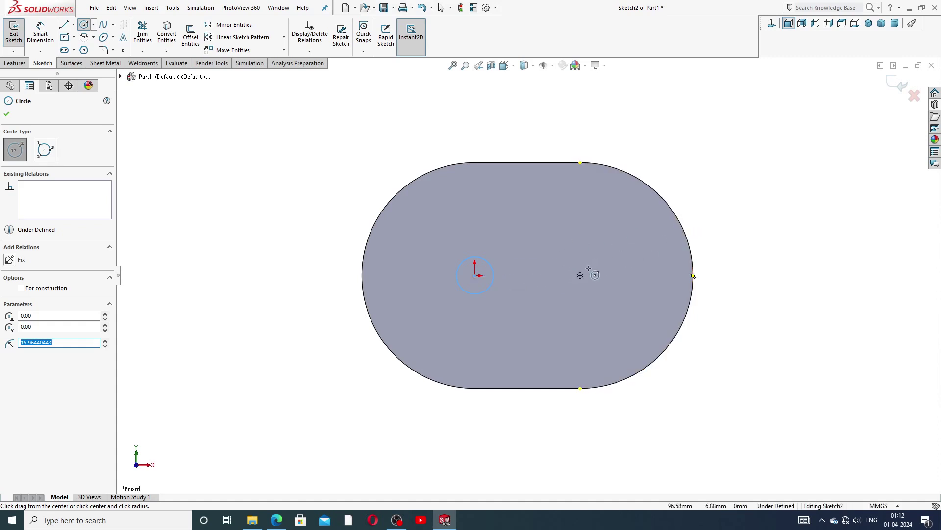
click(580, 275)
click(581, 255)
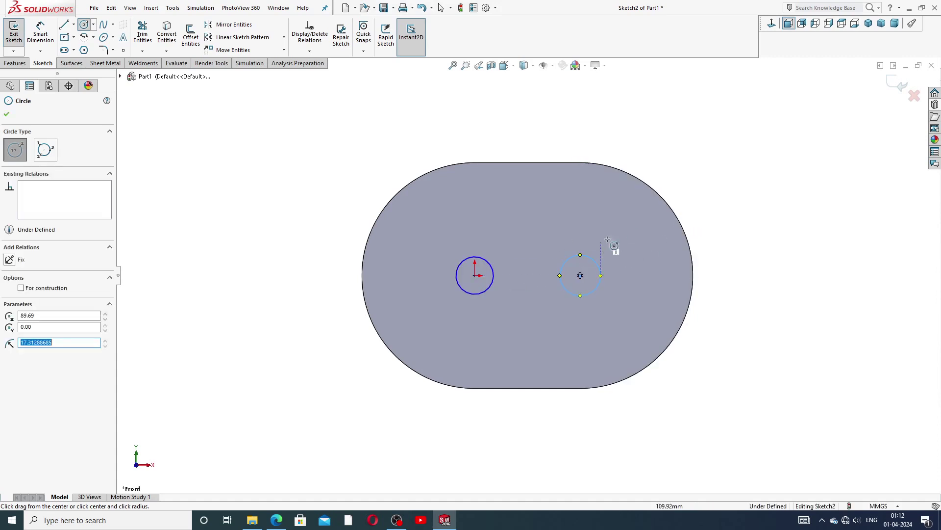
right_click(693, 205)
click(714, 211)
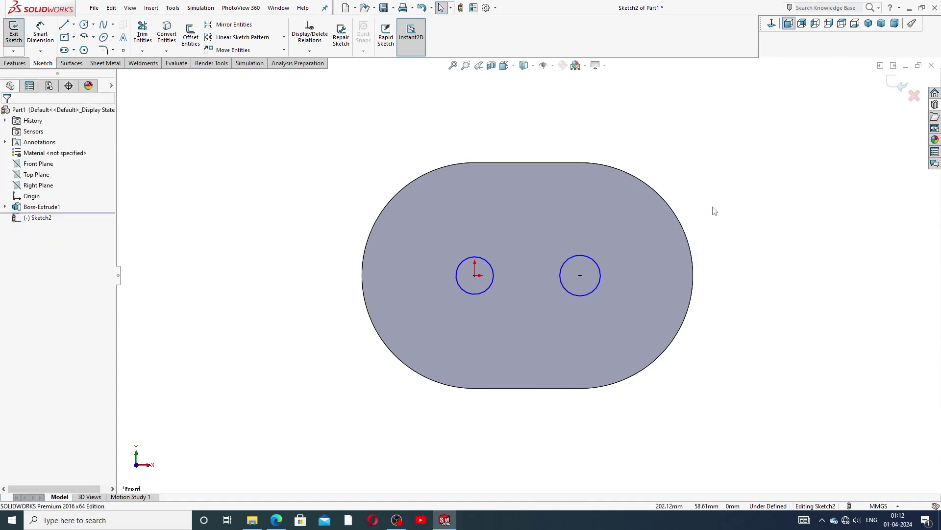
click(493, 268)
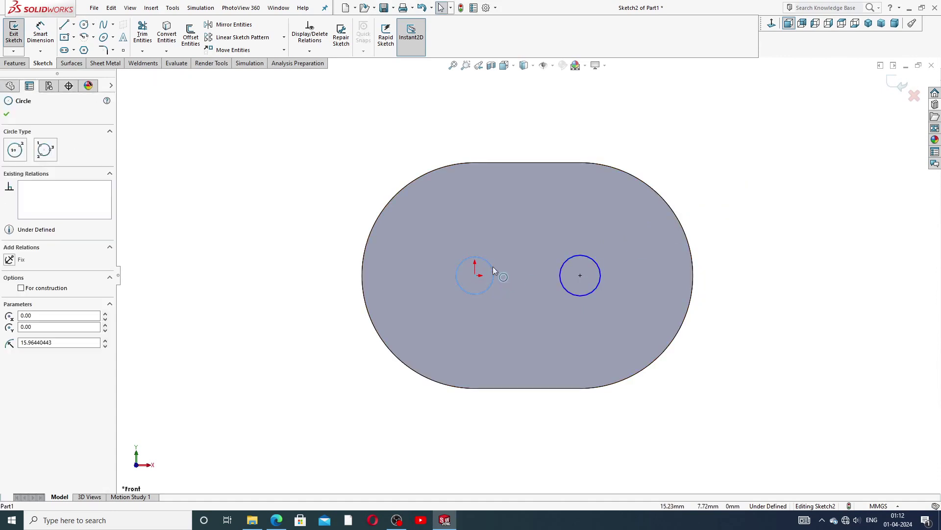
ctrl+click(577, 255)
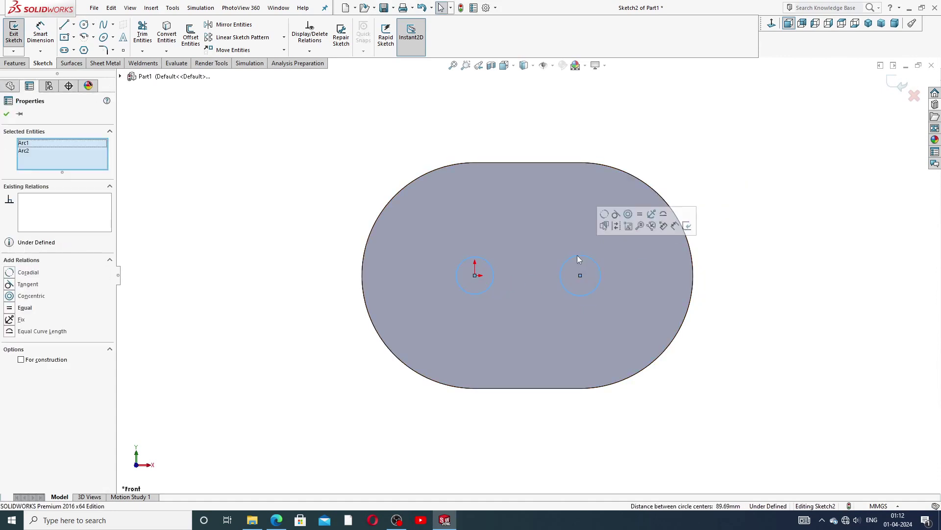
click(640, 215)
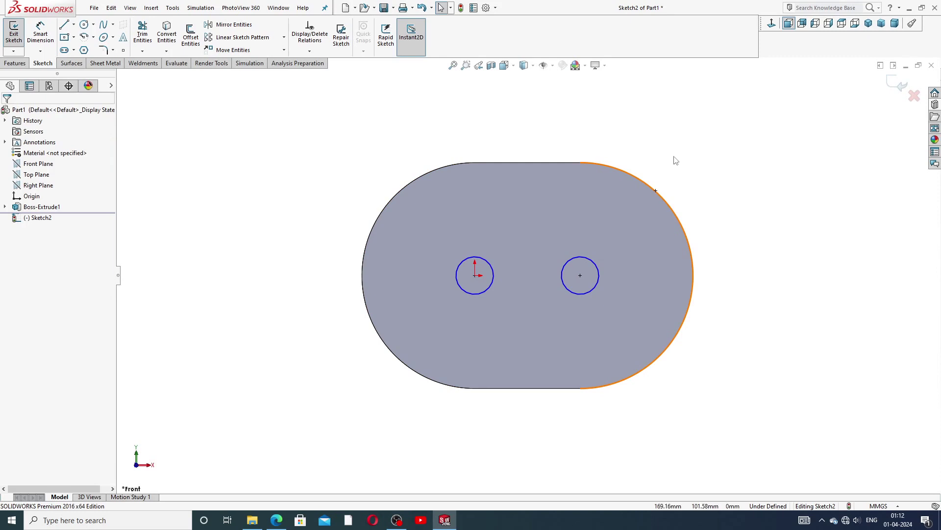
- Dimension the left circle Ø20 and move the label to the left
click(41, 34)
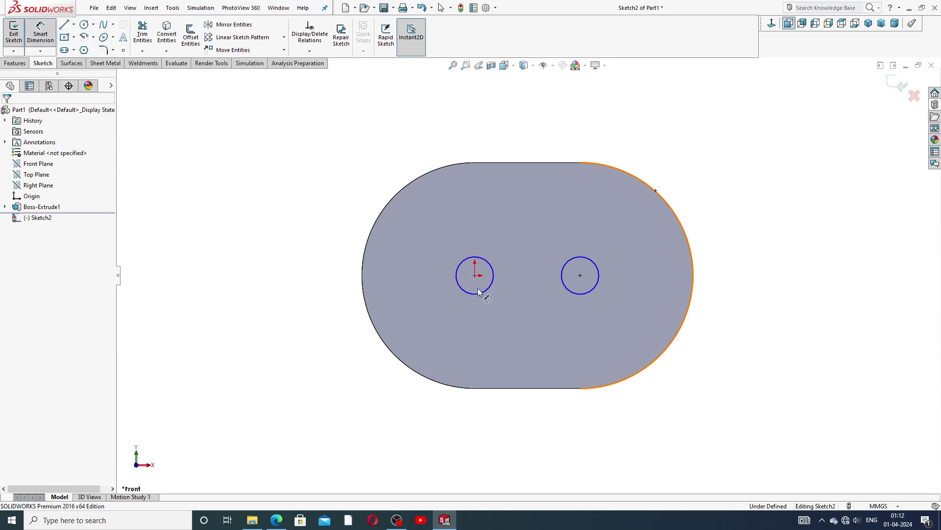
click(473, 255)
click(478, 239)
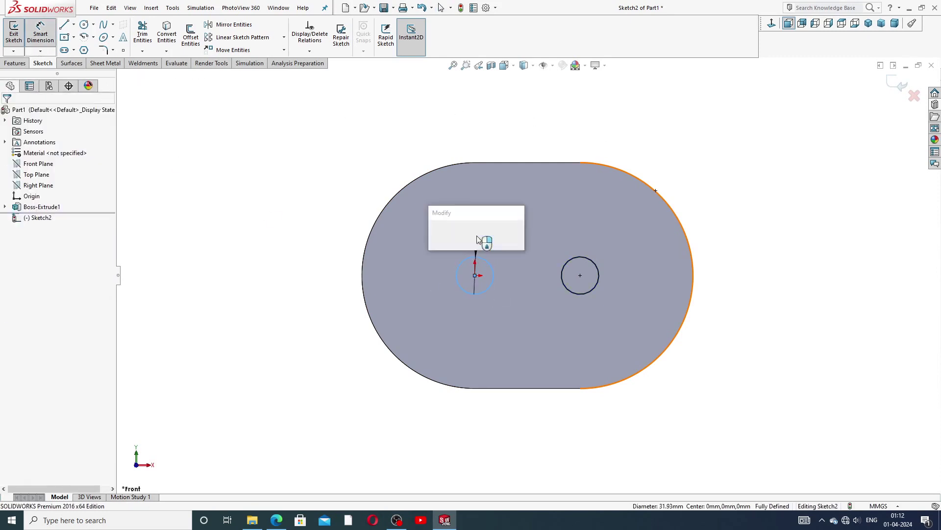
text(20)
key(Return)
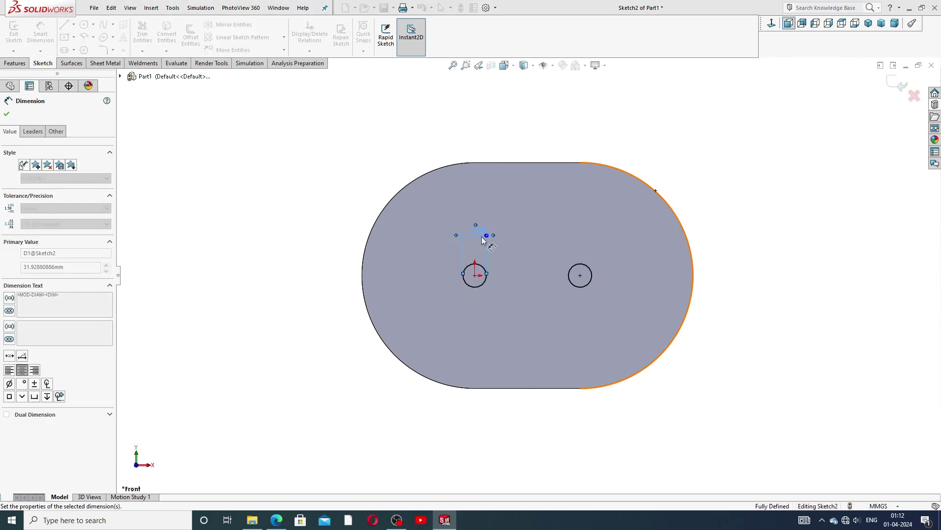
click(771, 192)
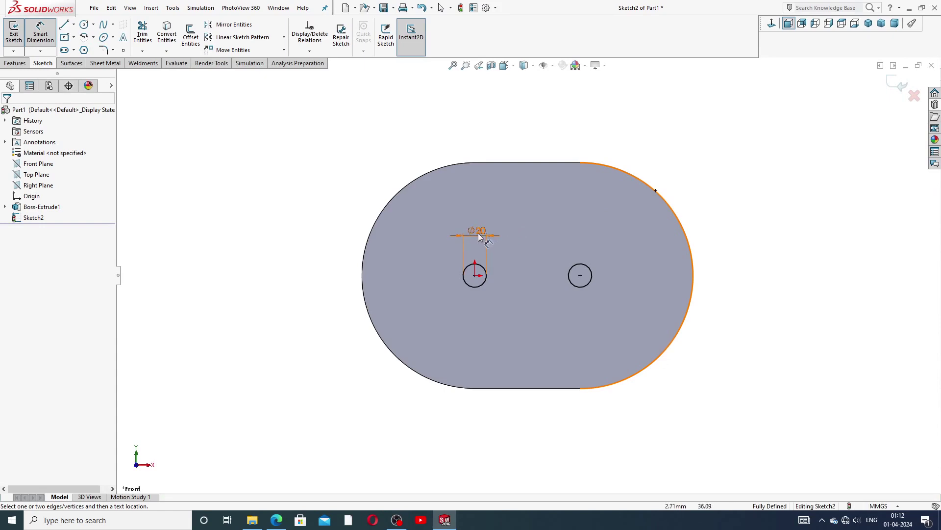
drag(479, 231, 437, 246)
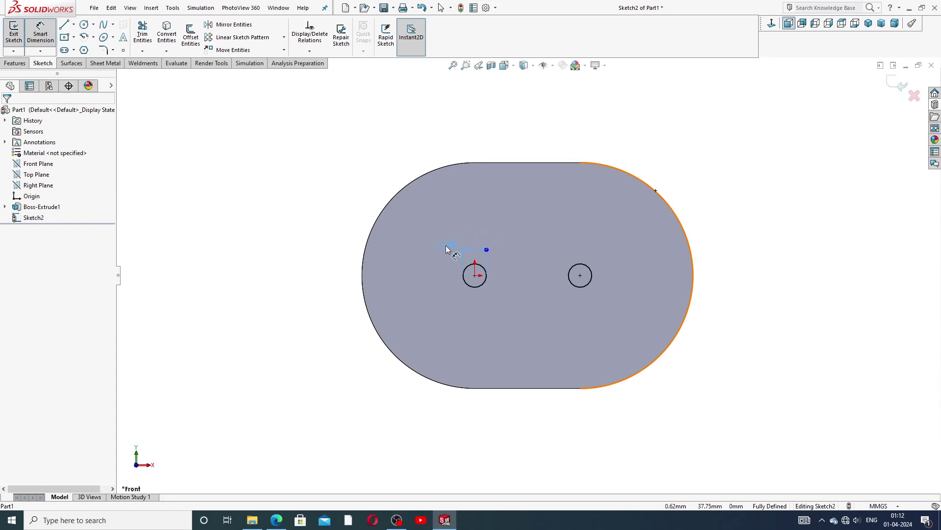
right_click(762, 164)
click(787, 145)
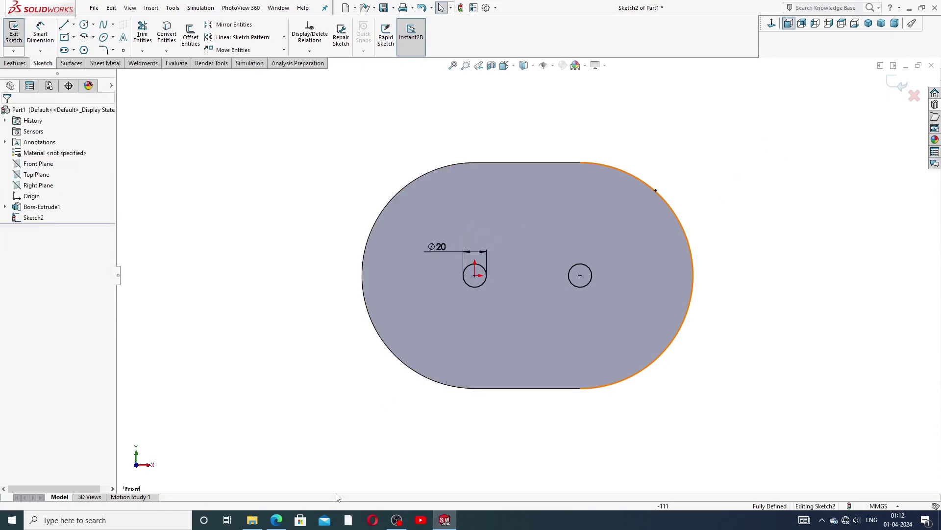
- Review the Roots Blower housing drawing PDF in Edge, then return to SOLIDWORKS
click(277, 520)
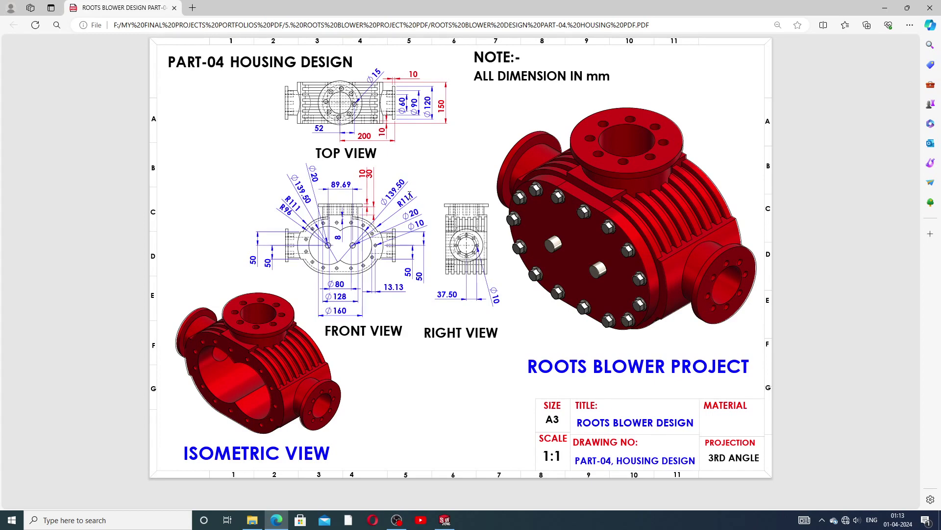
click(446, 519)
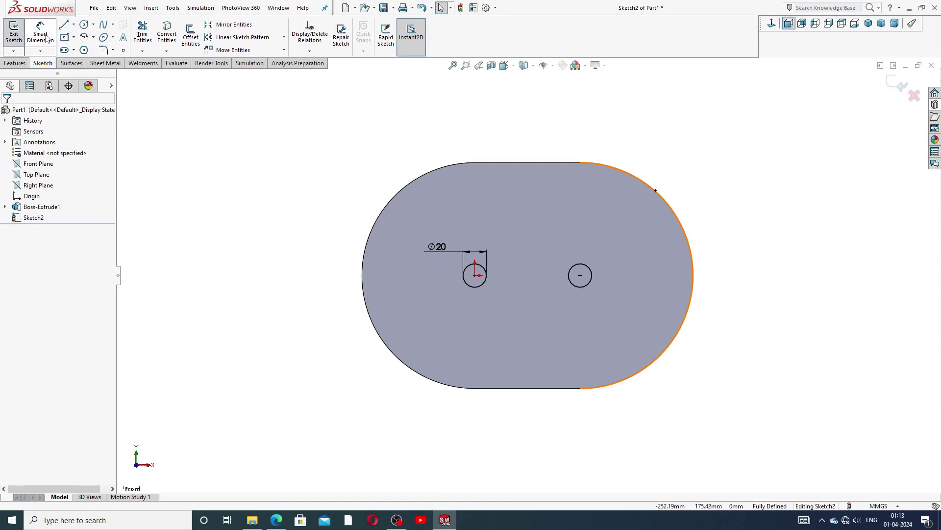
- Draw two large equal circles centred on the left and right bores
click(85, 25)
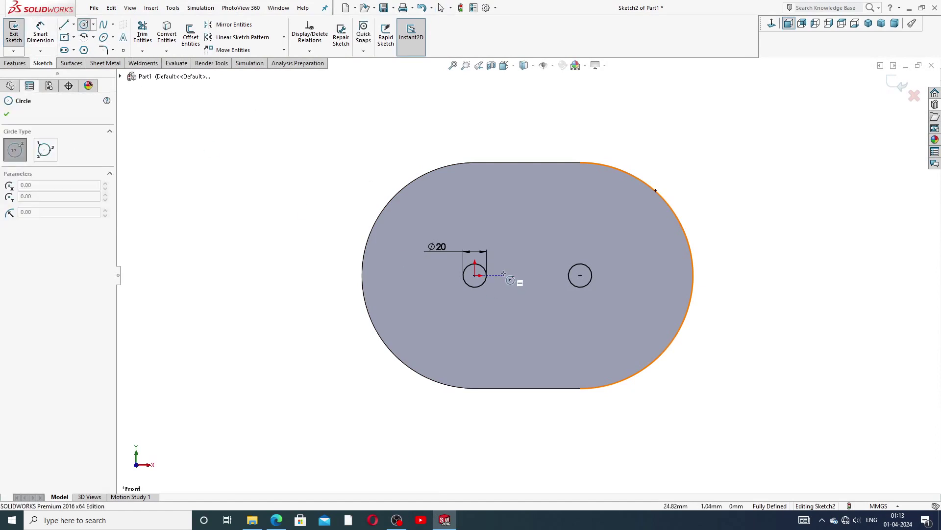
click(475, 275)
click(483, 199)
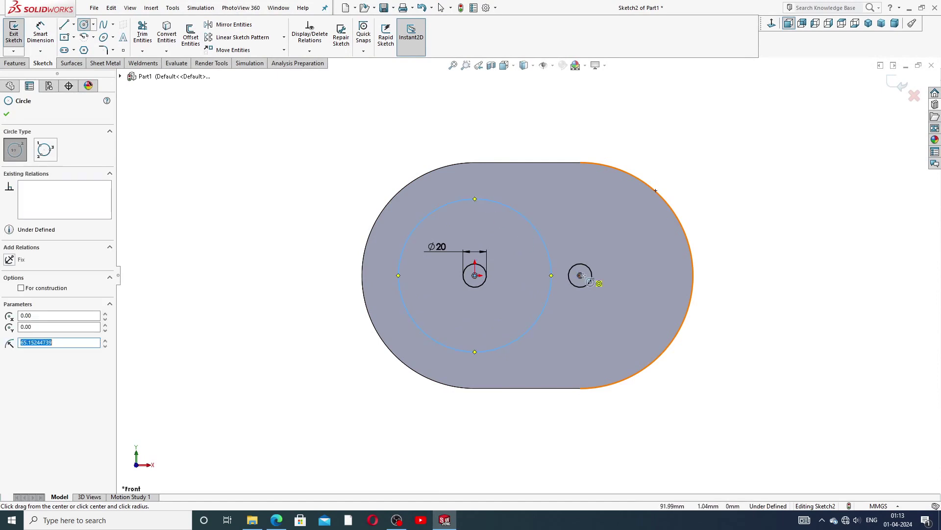
click(580, 275)
click(598, 205)
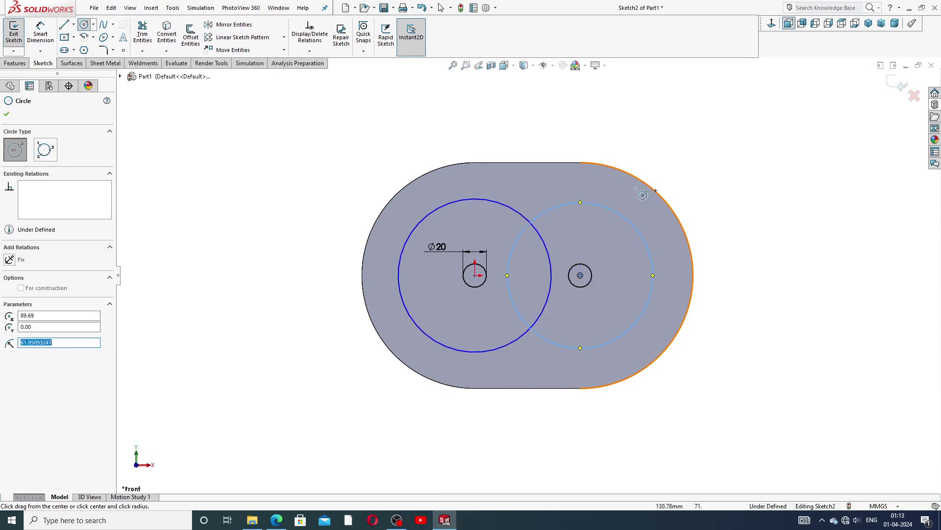
right_click(679, 151)
click(702, 182)
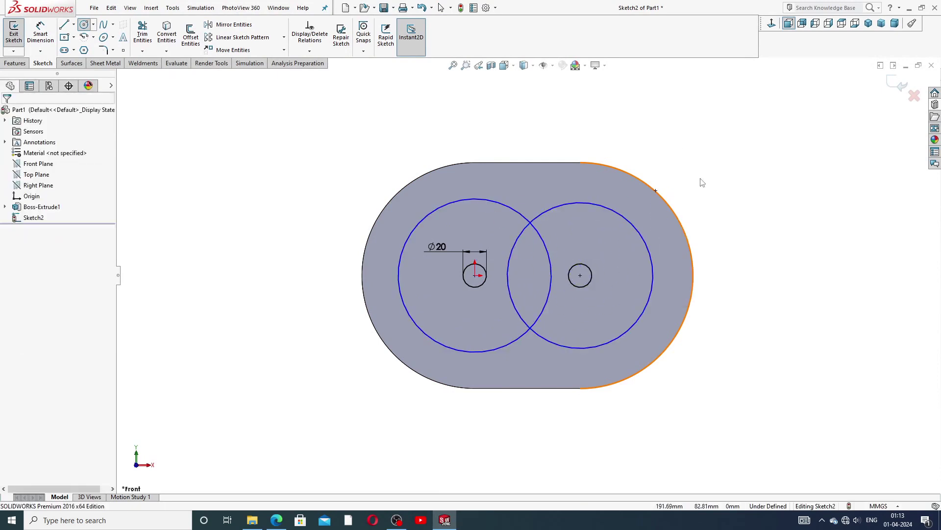
click(520, 214)
ctrl+click(566, 204)
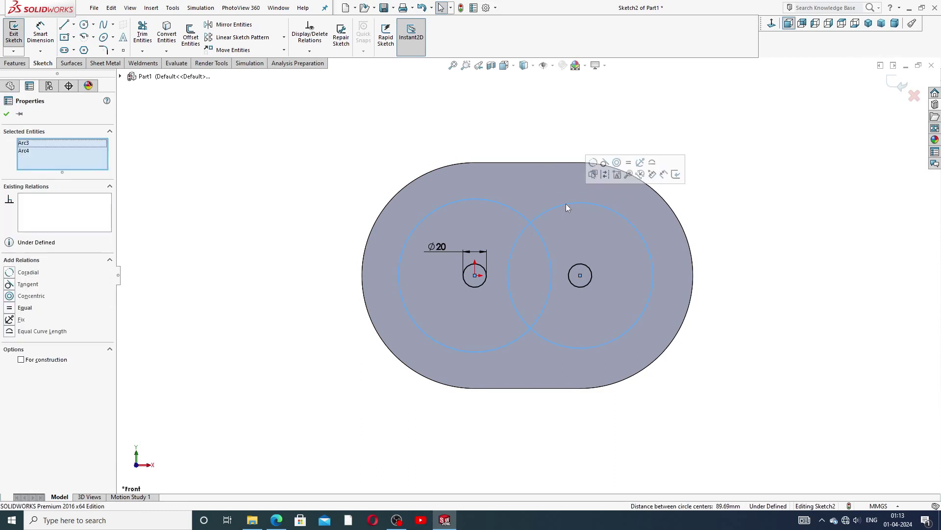
click(563, 116)
- Dimension the left large circle to a 139.5 mm diameter
click(41, 33)
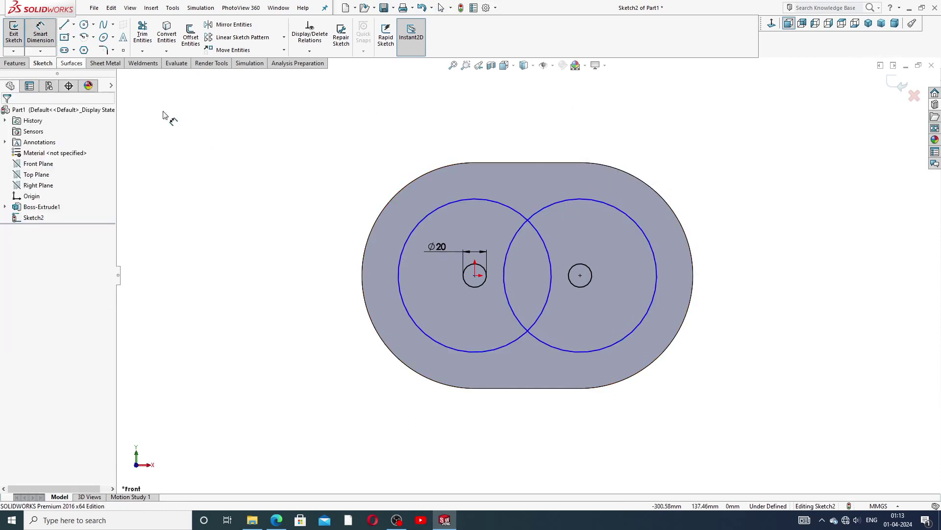
click(440, 205)
click(369, 178)
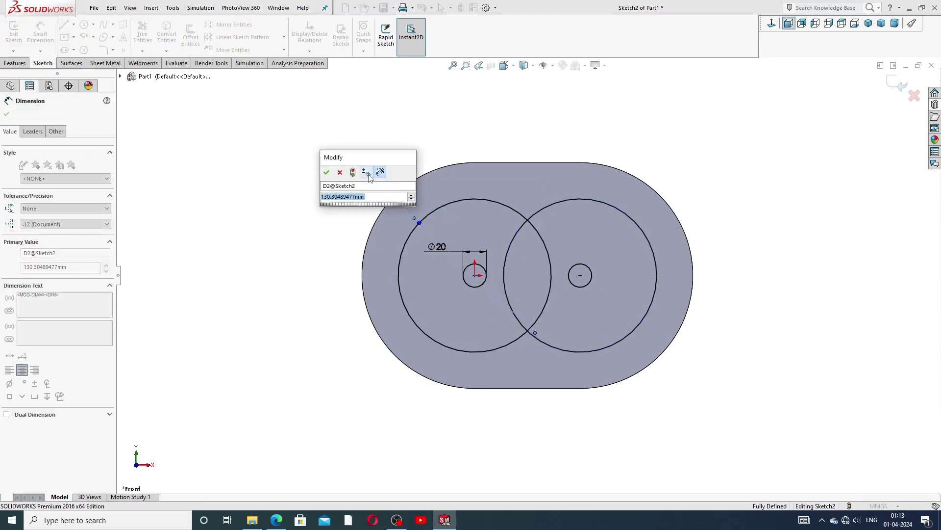
text(1)
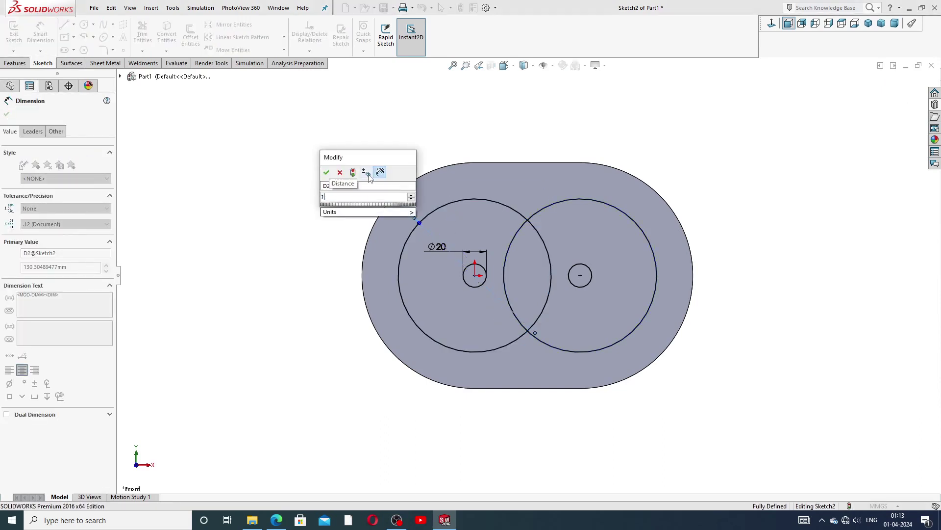
text(39.5)
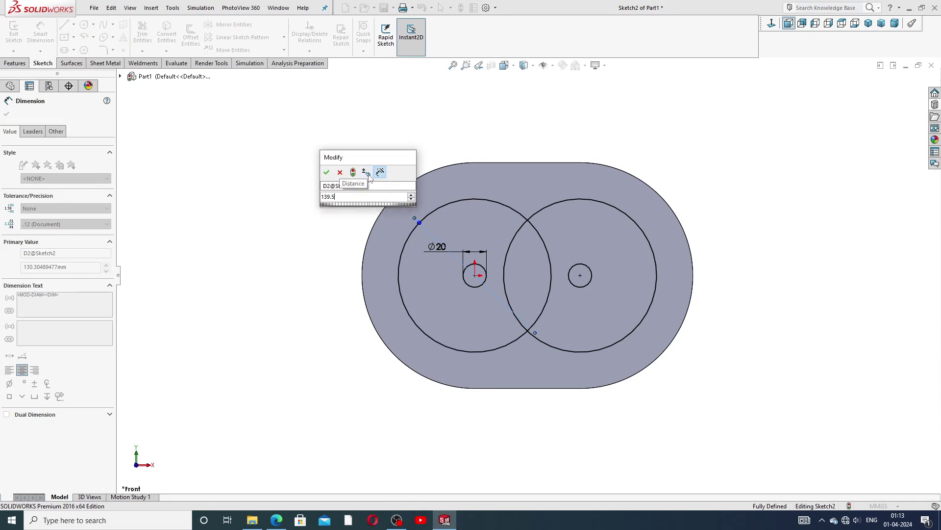
key(Return)
- Trim away both overlapping inner arcs to leave a figure-eight outline
right_click(567, 116)
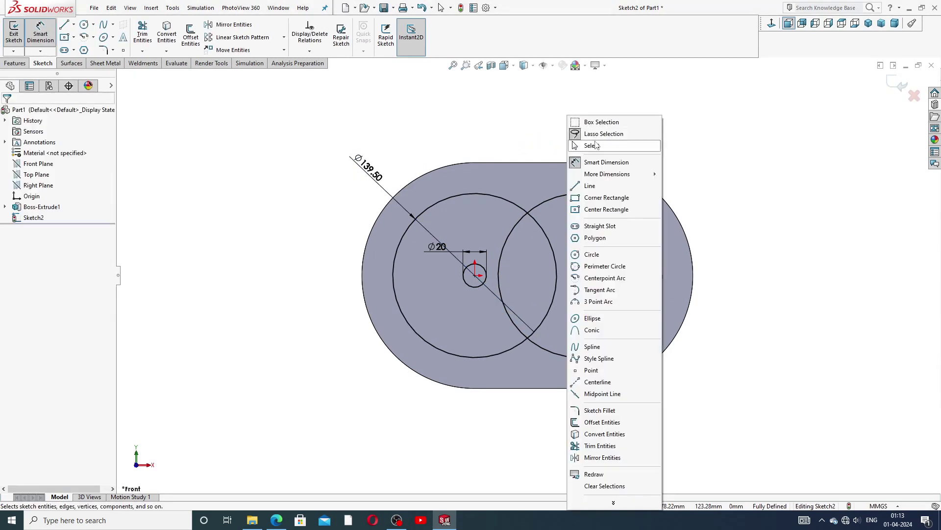
click(591, 145)
click(143, 33)
scroll(581, 273, down, 2)
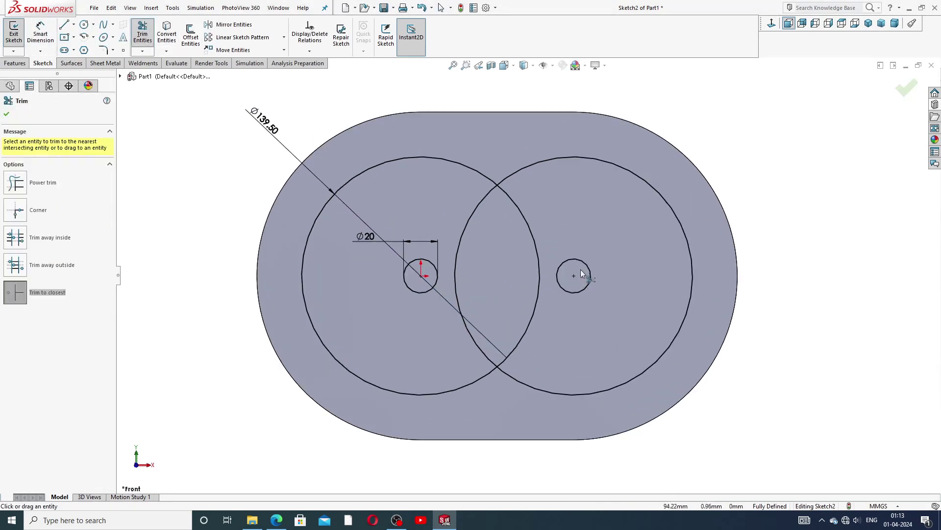
click(518, 207)
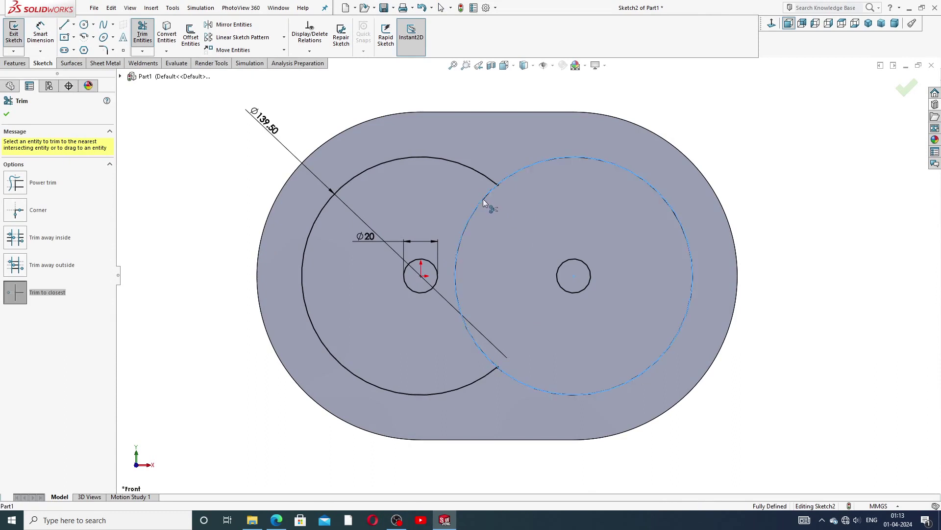
click(485, 204)
right_click(779, 169)
click(804, 146)
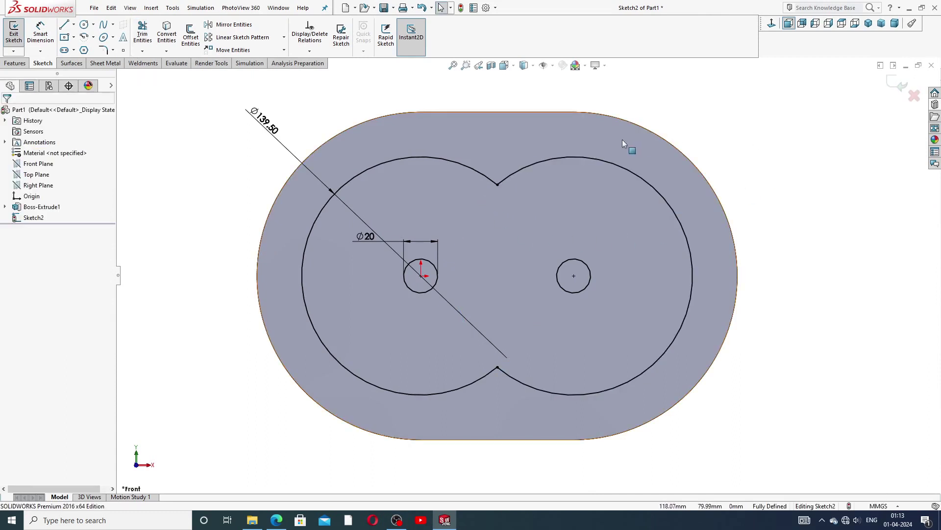
click(20, 64)
- Begin a Boss-Extrude of Sketch2 and prepare to pick its Selected Contours
click(18, 42)
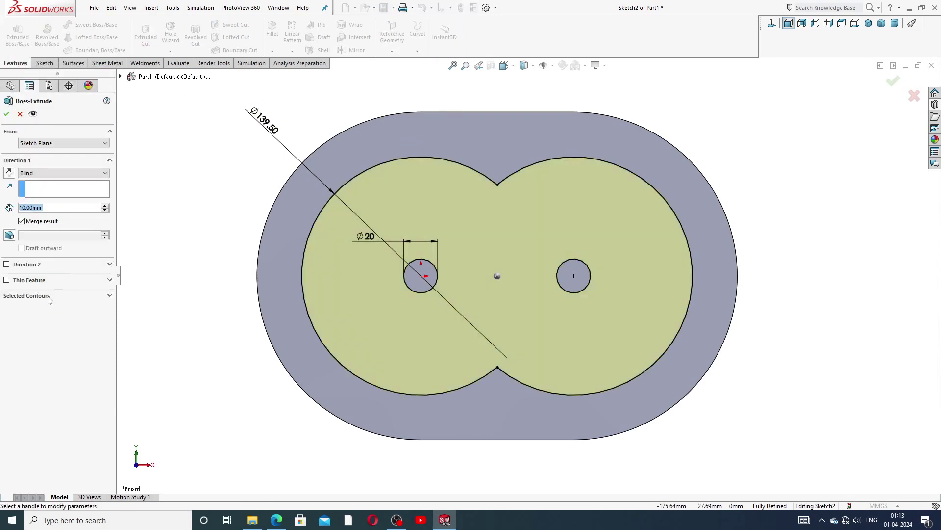
click(50, 296)
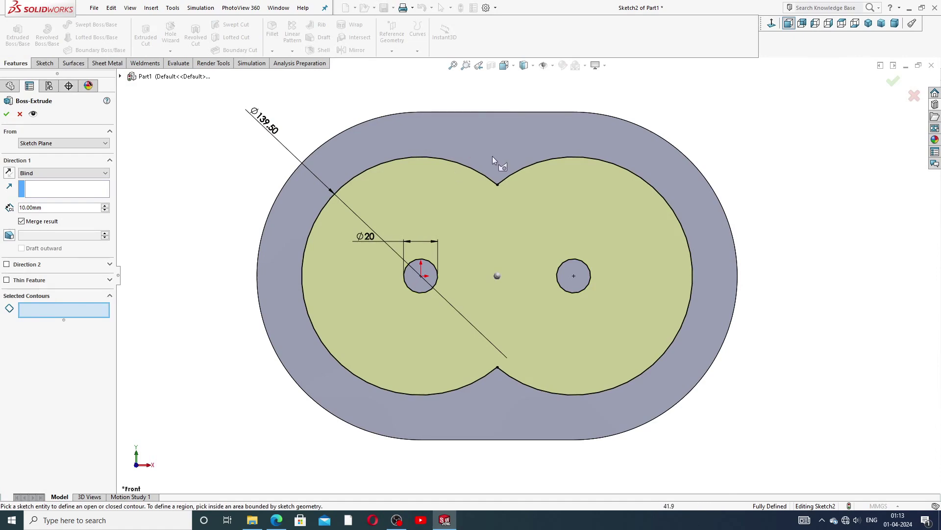
middle_drag(504, 164, 490, 158)
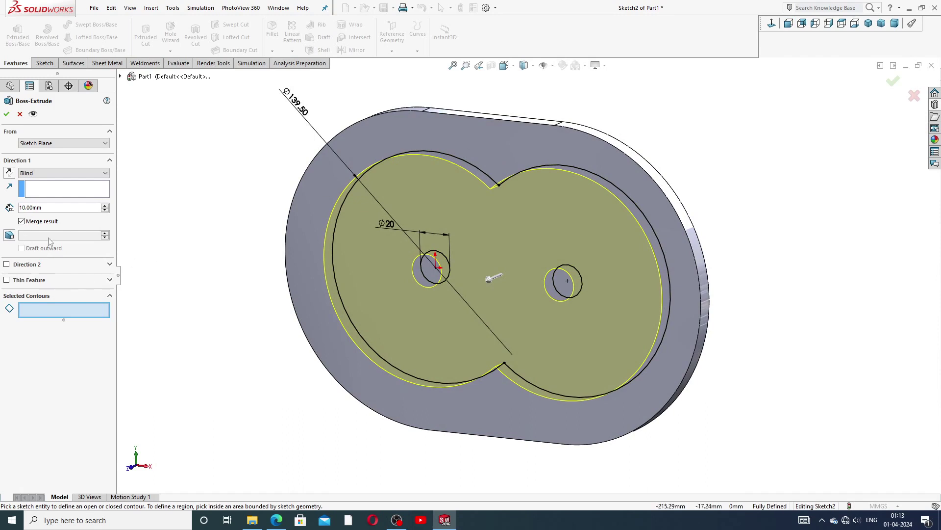
click(47, 315)
- Cancel the extrusion, view Sketch2 from the front fitted to the window, and check the housing PDF
click(20, 115)
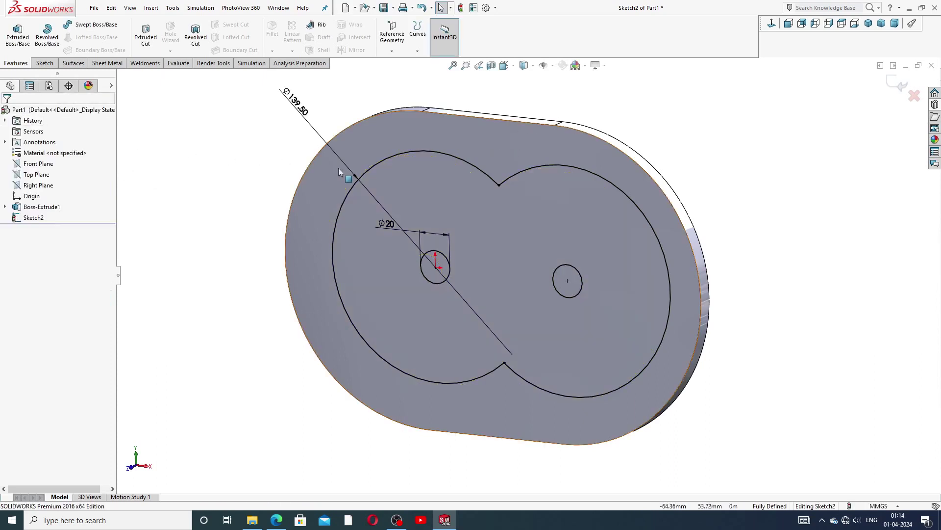
click(772, 24)
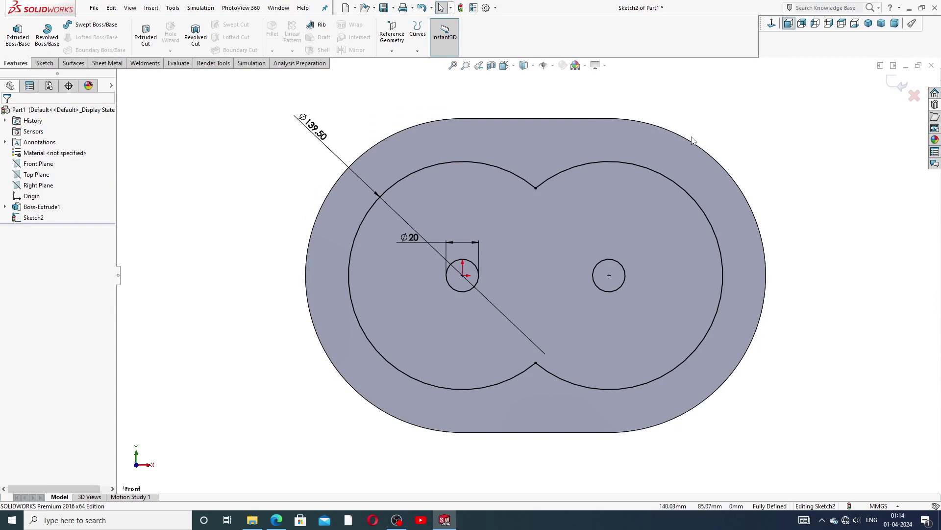
key(f)
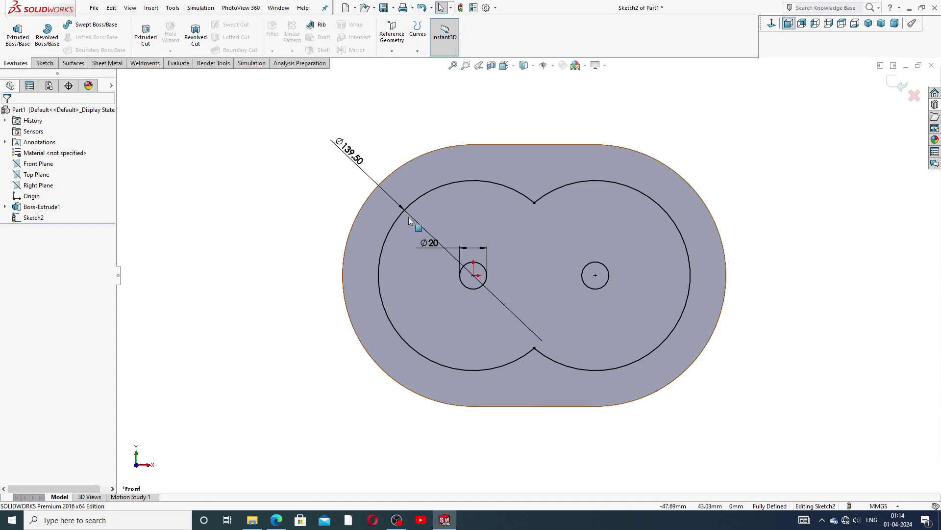
click(274, 522)
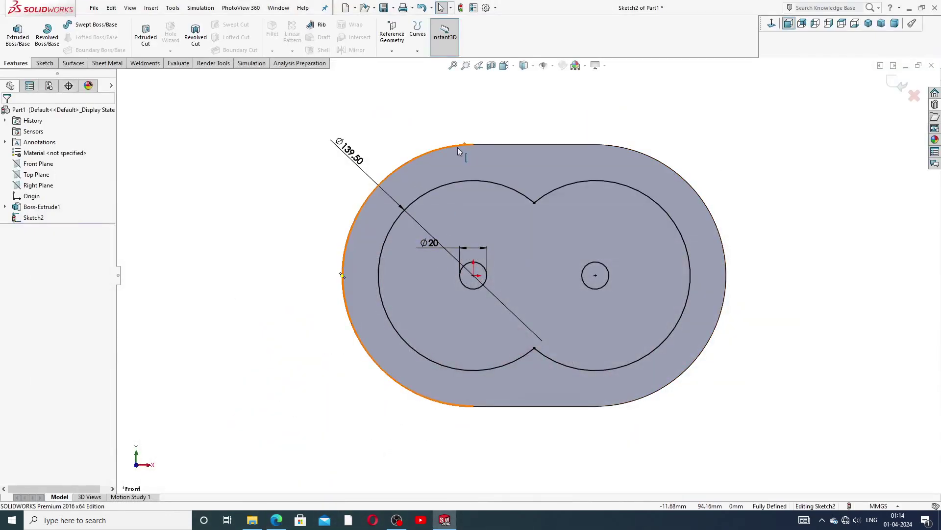
- Convert the body's closed outer oval edge loop into Sketch2 around the twin-bore profile
click(457, 145)
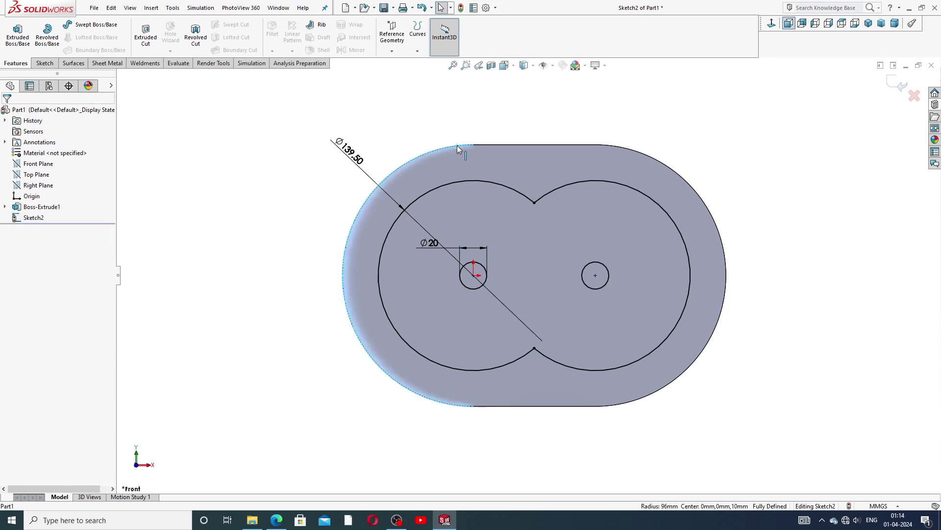
right_click(457, 145)
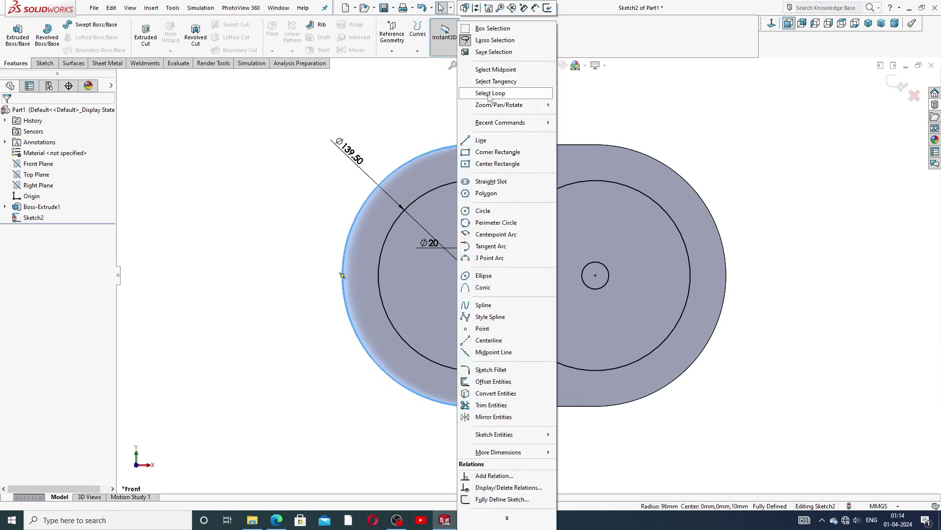
click(489, 94)
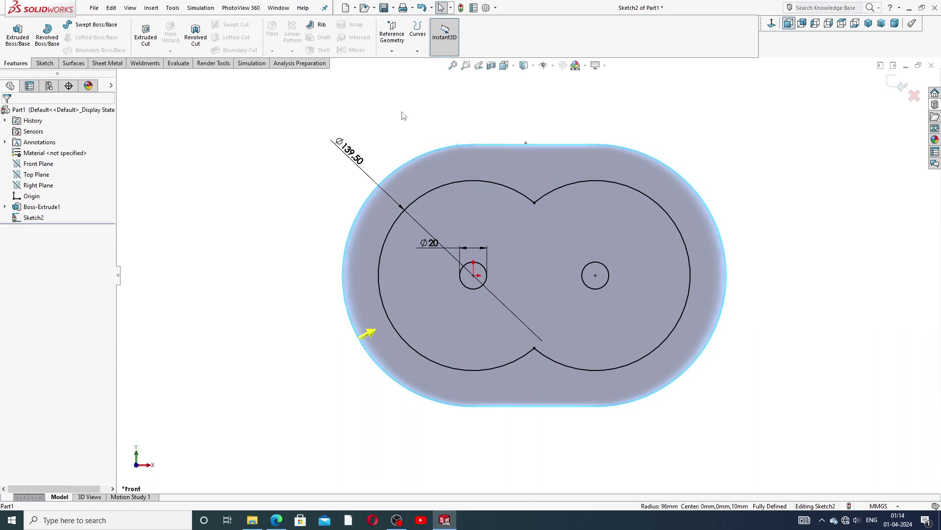
click(45, 63)
click(167, 39)
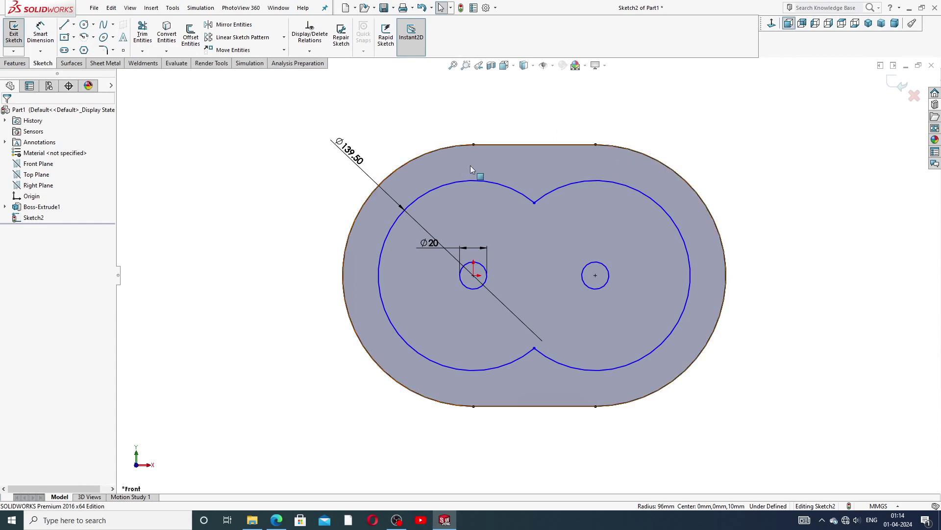
key(z)
scroll(544, 240, down, 2)
scroll(544, 240, down, 1)
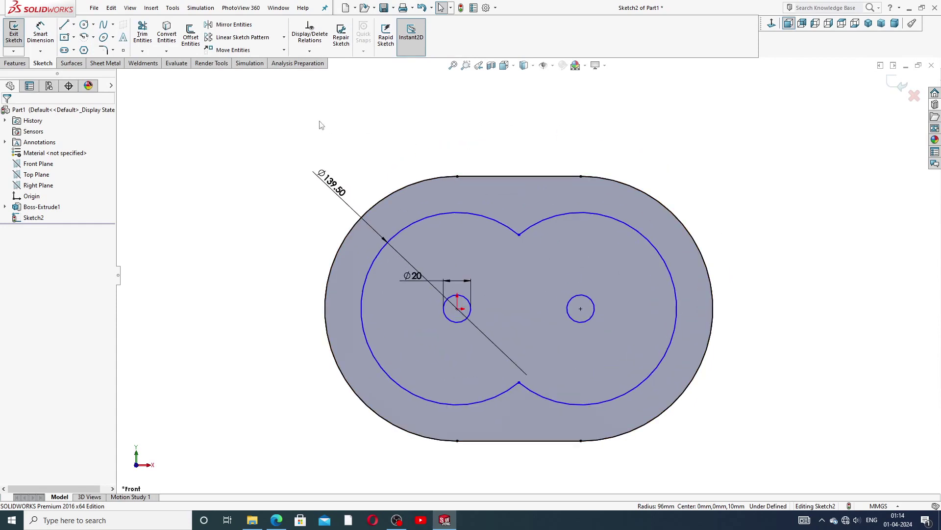
- Extrude the ring between the oval and twin-bore outlines to a Blind depth of 150 mm
click(15, 63)
click(18, 35)
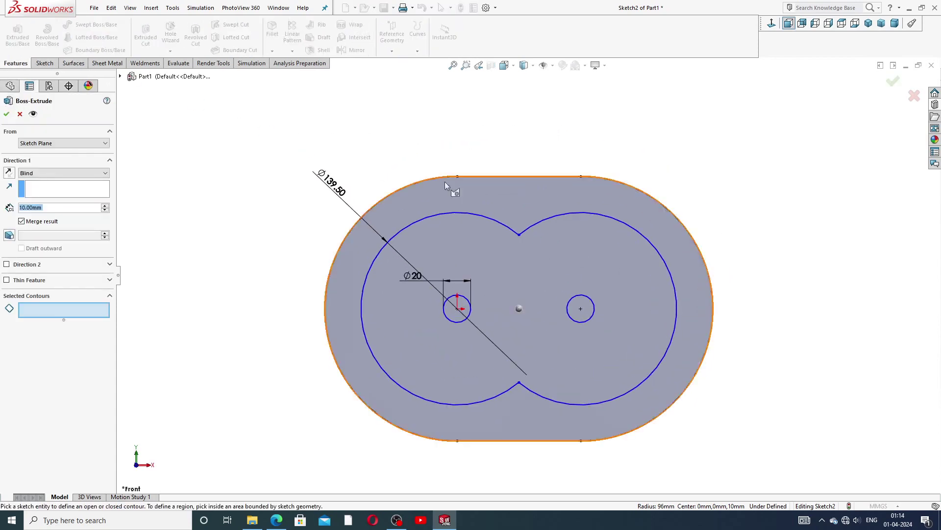
click(487, 200)
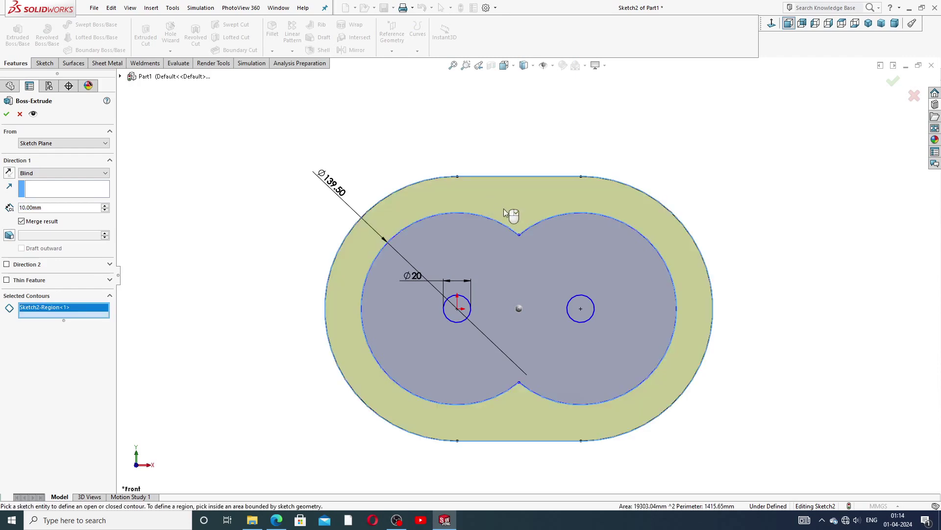
mouse_move(619, 238)
middle_down()
mouse_move(572, 260)
mouse_move(559, 281)
middle_up()
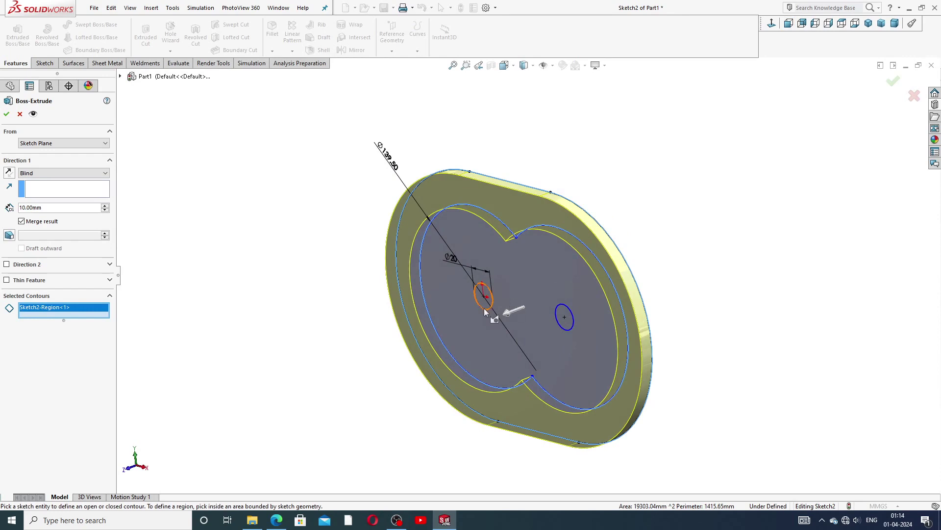
middle_drag(484, 308, 513, 315)
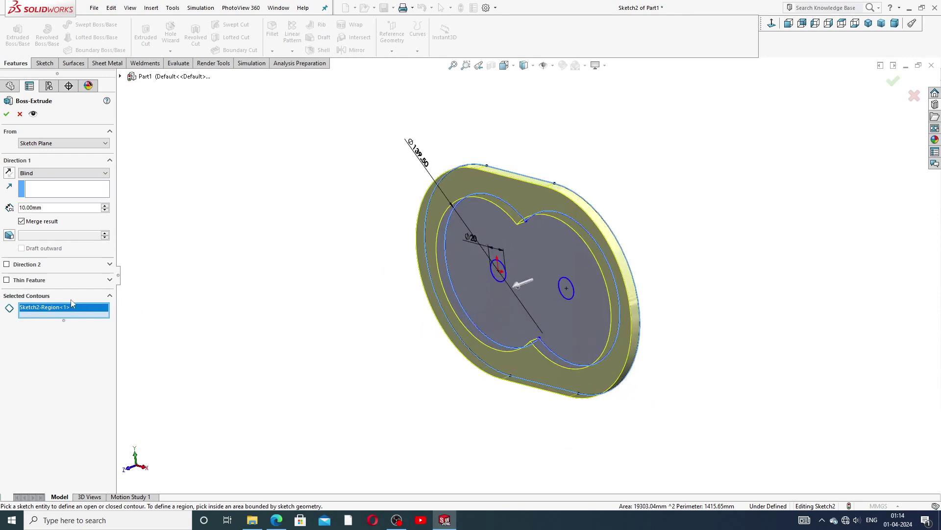
drag(39, 207, 17, 211)
text(150)
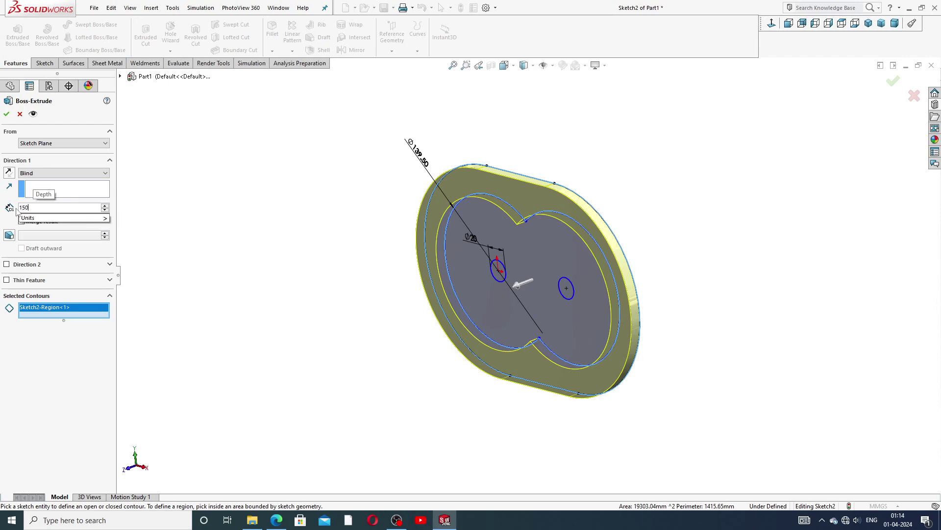
key(Return)
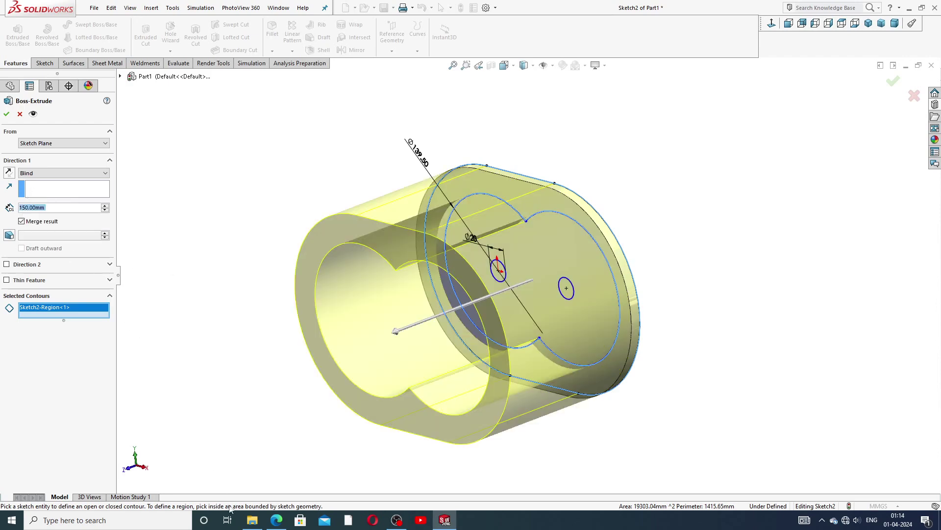
- Compare the preview with the housing drawing and accept the 150 mm Boss-Extrude2
click(277, 520)
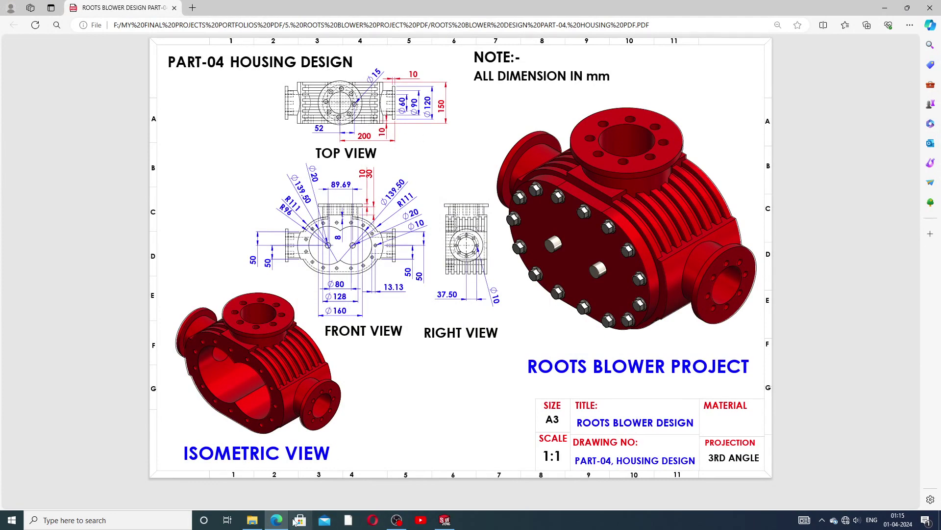
click(278, 519)
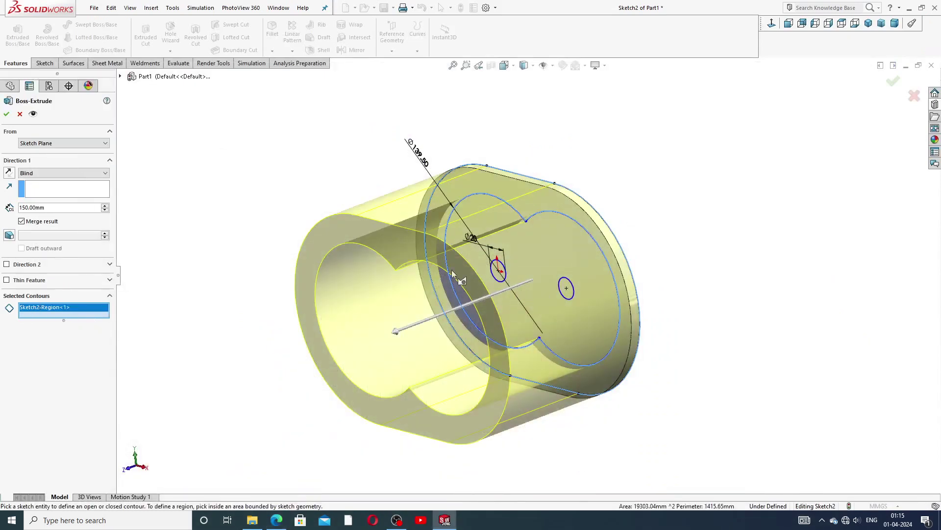
mouse_move(481, 280)
middle_down()
mouse_move(497, 272)
mouse_move(496, 282)
middle_up()
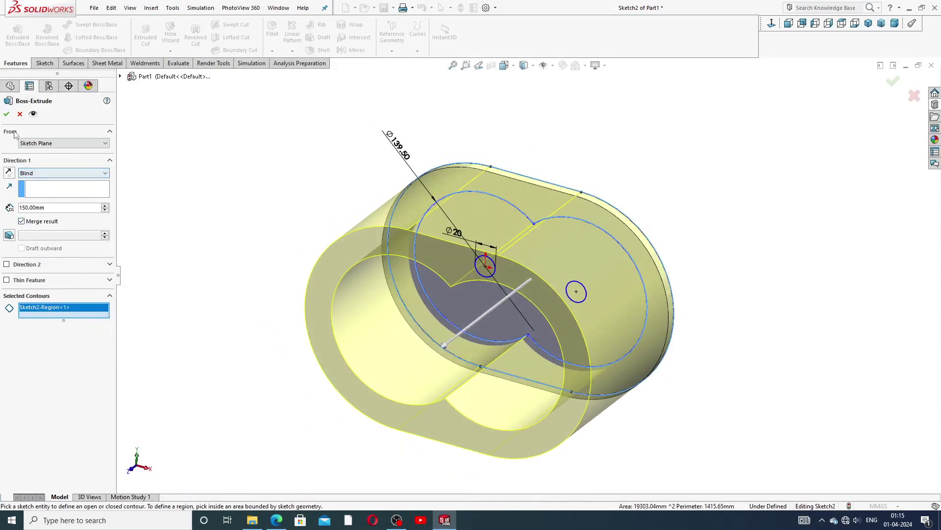
click(7, 113)
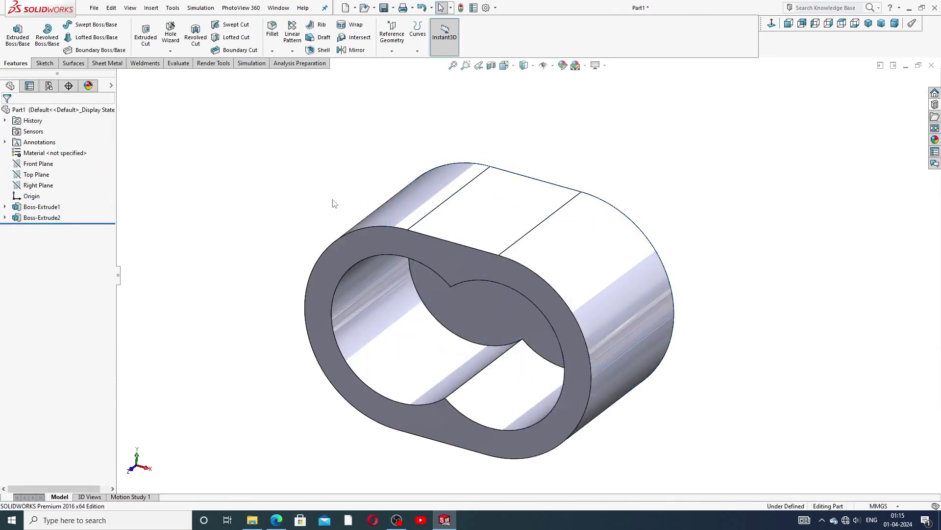
- Start a flipped Through All cut from Sketch2, dismissing the nested contour warning
middle_drag(532, 281, 519, 227)
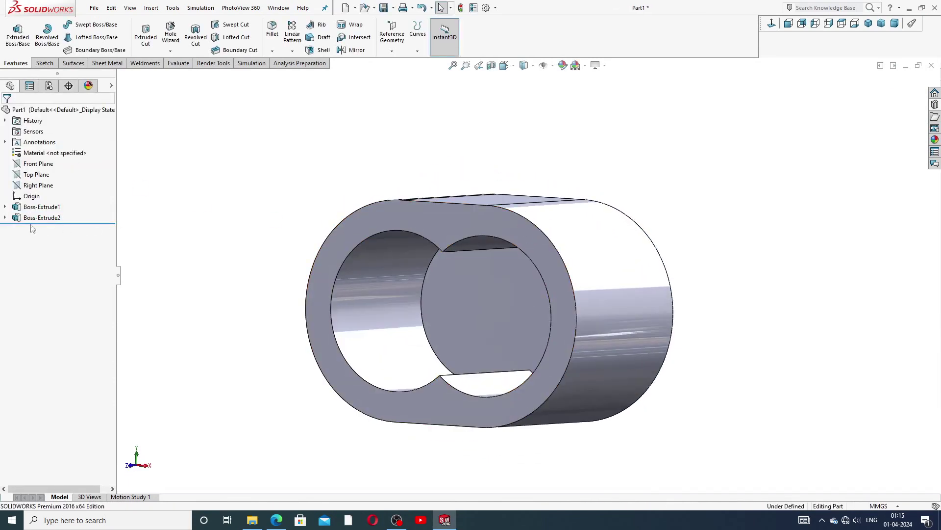
click(6, 218)
click(45, 229)
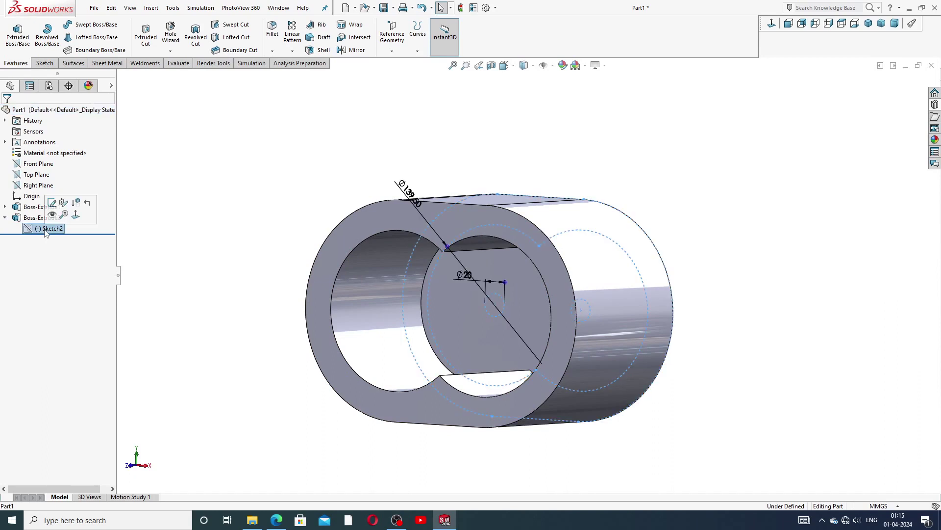
click(146, 36)
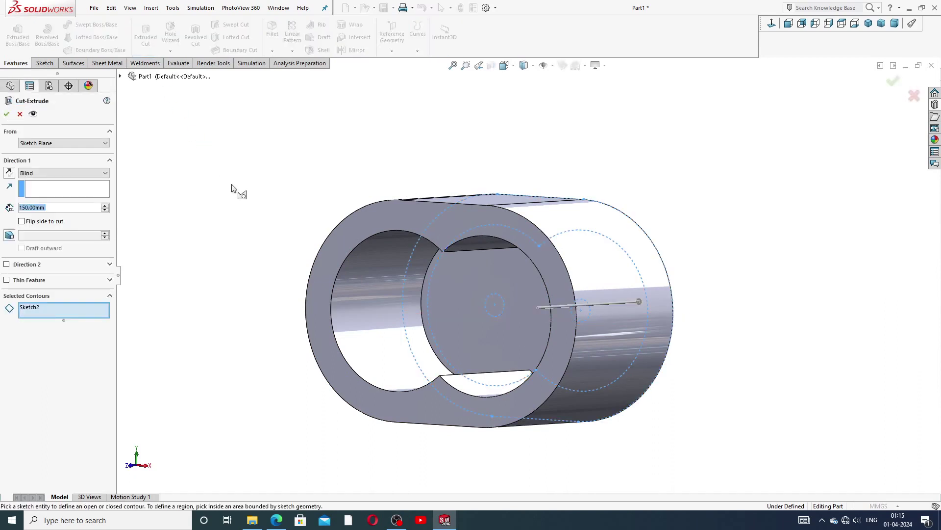
click(8, 173)
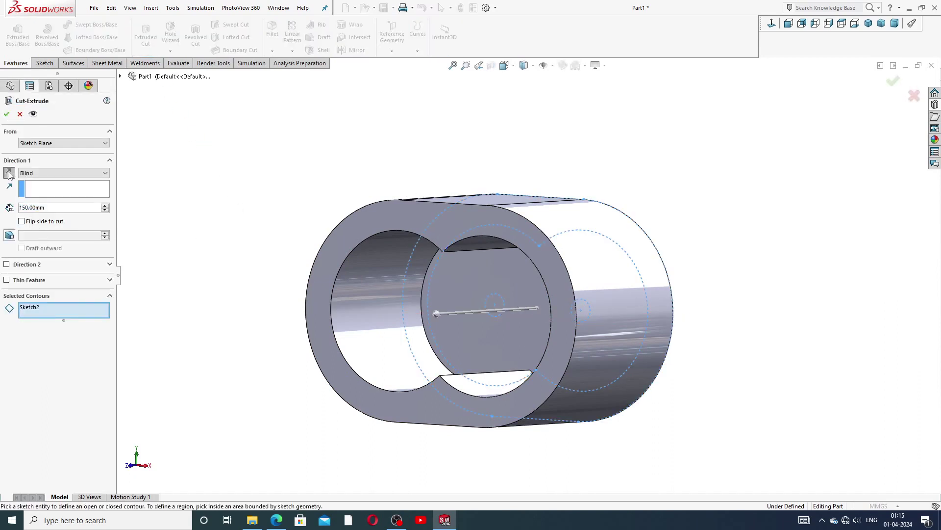
click(49, 175)
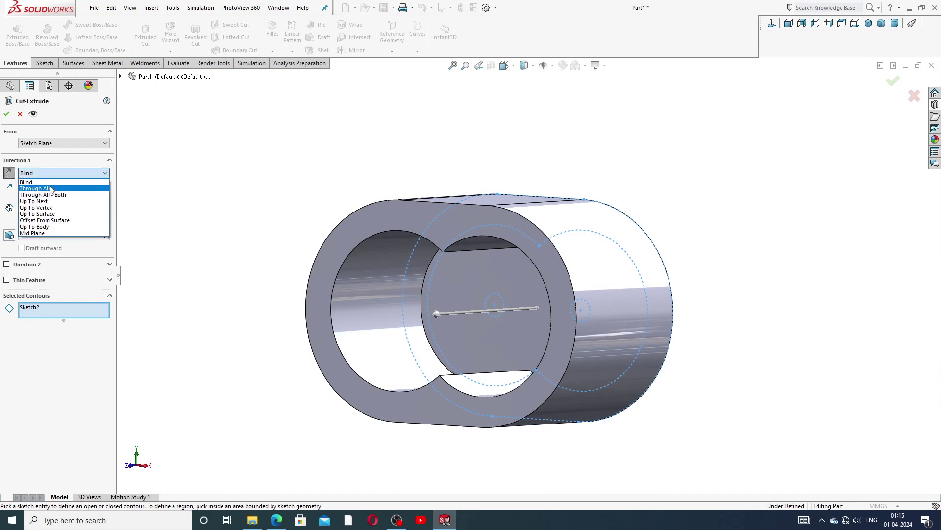
click(51, 189)
click(7, 114)
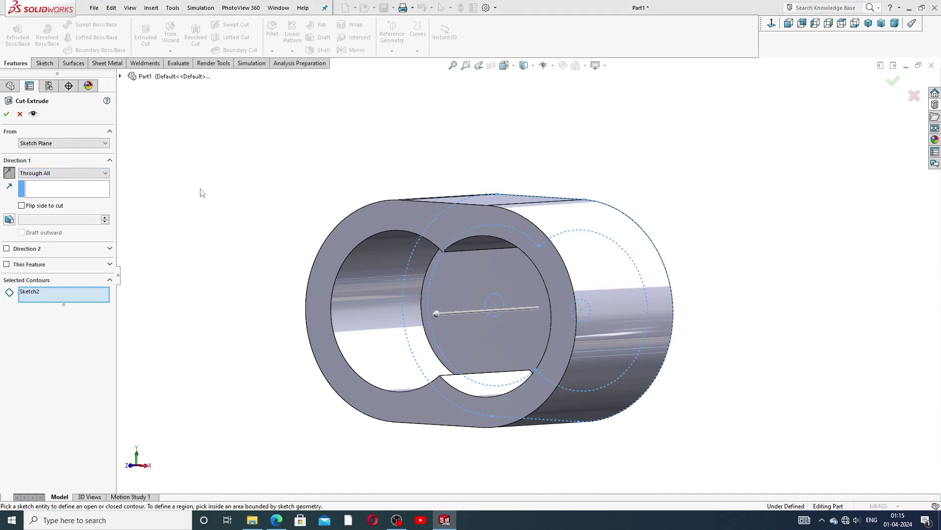
click(545, 206)
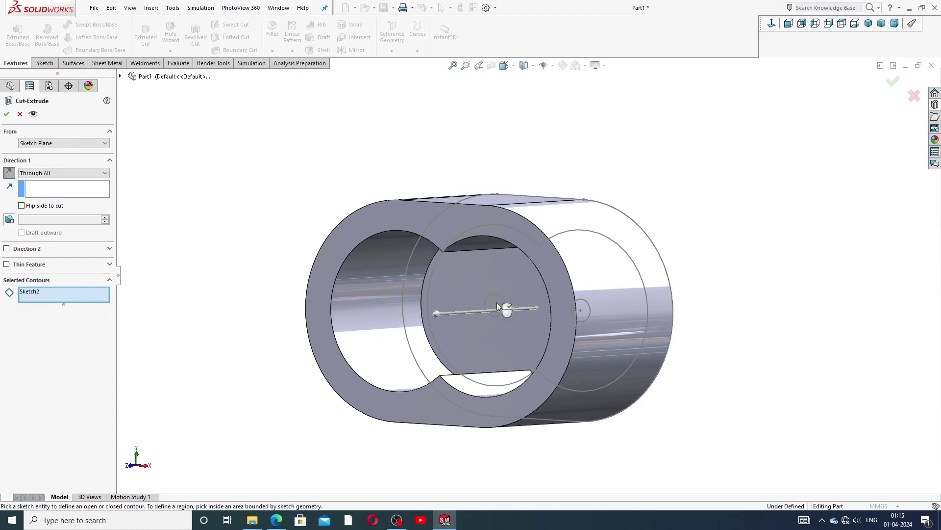
- Cut only the two small Ø20 bore-centre circles through all as Cut-Extrude1
middle_drag(505, 304, 493, 292)
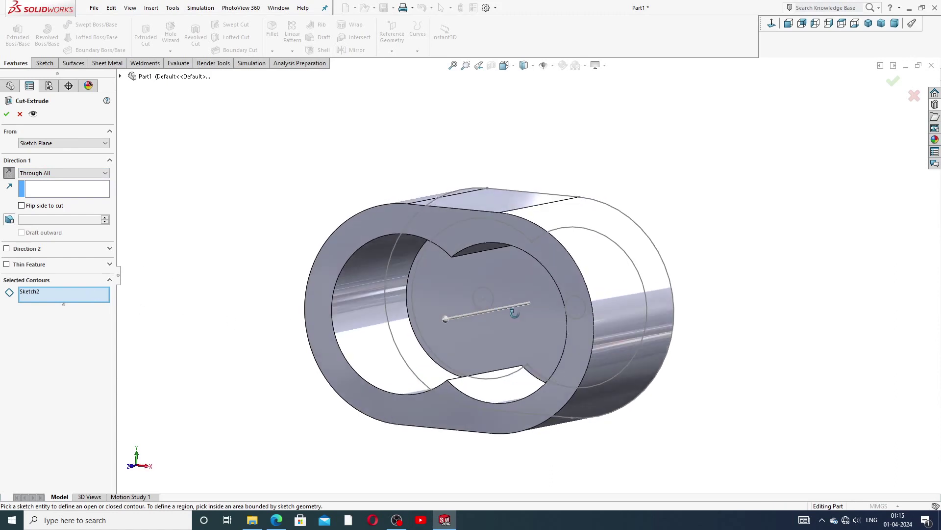
click(493, 292)
click(575, 302)
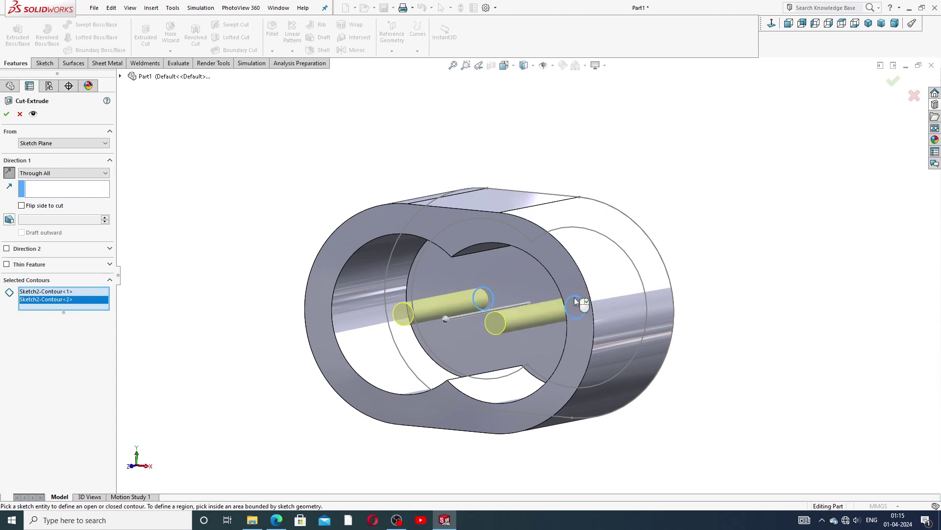
click(8, 115)
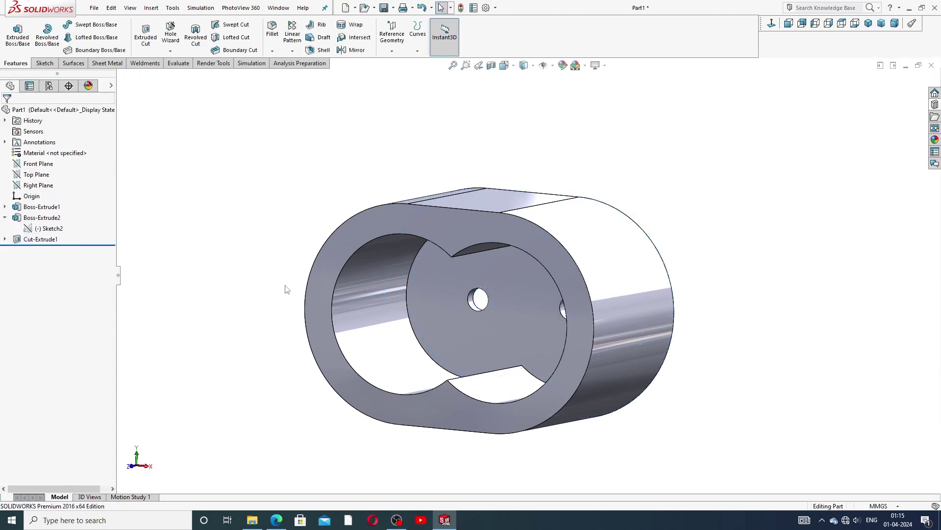
mouse_move(287, 289)
middle_down()
mouse_move(329, 275)
mouse_move(490, 292)
middle_up()
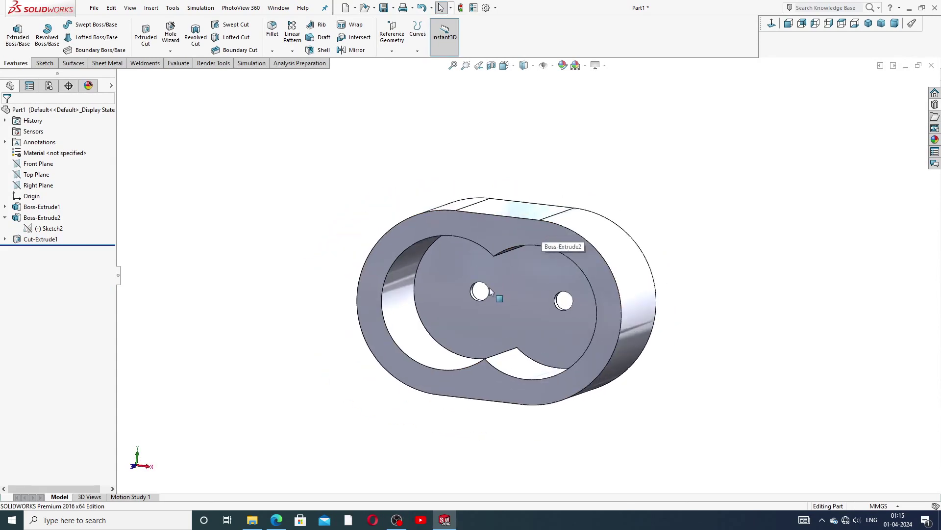
- Start Sketch3 on the casing's flat end face, checking the housing drawing in Edge
click(515, 231)
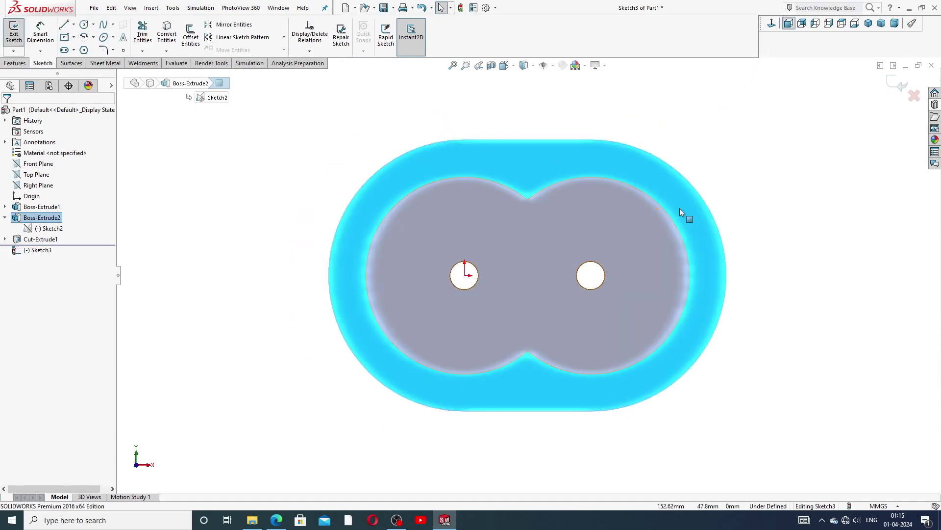
click(276, 520)
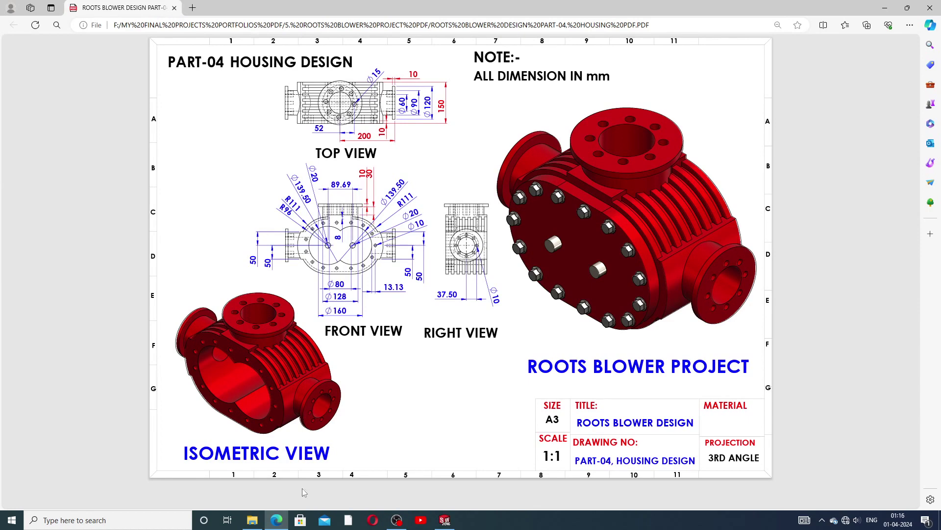
click(280, 522)
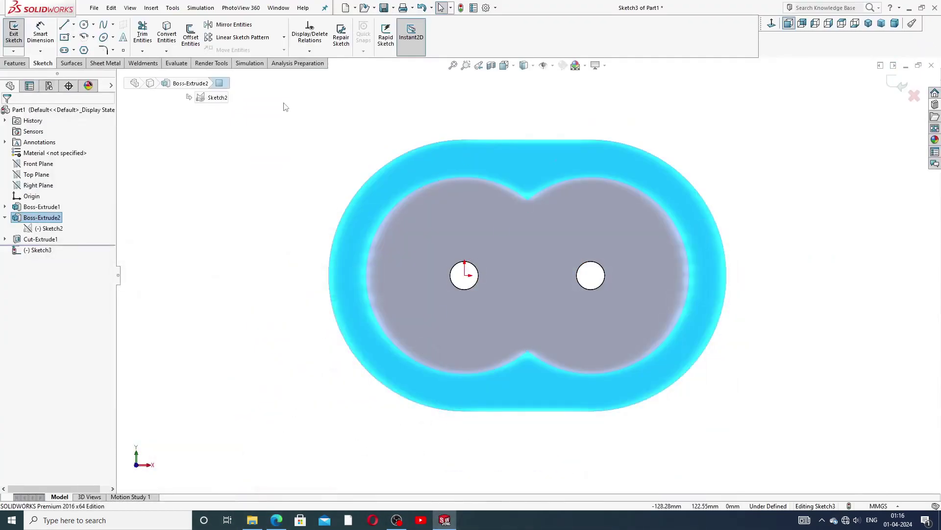
- Draw a straight slot between the two bore centres enclosing the casing
click(74, 50)
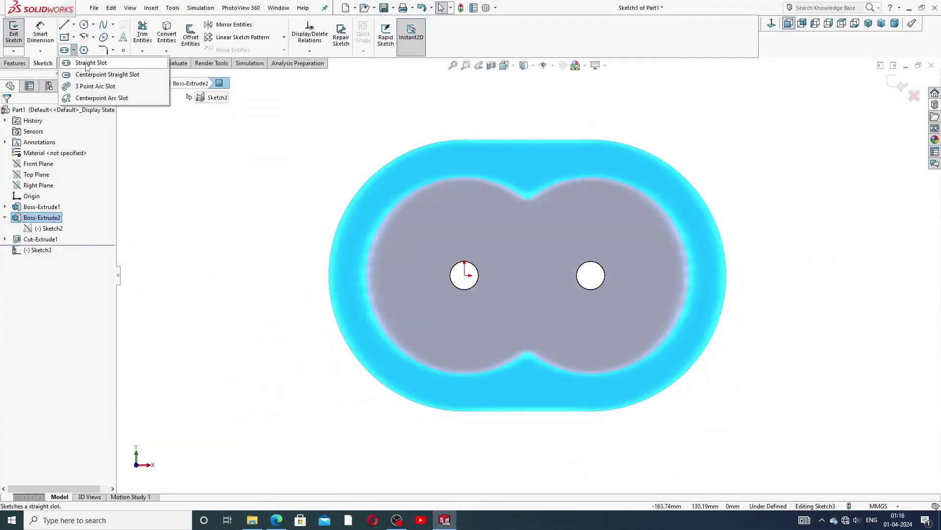
click(87, 64)
click(465, 276)
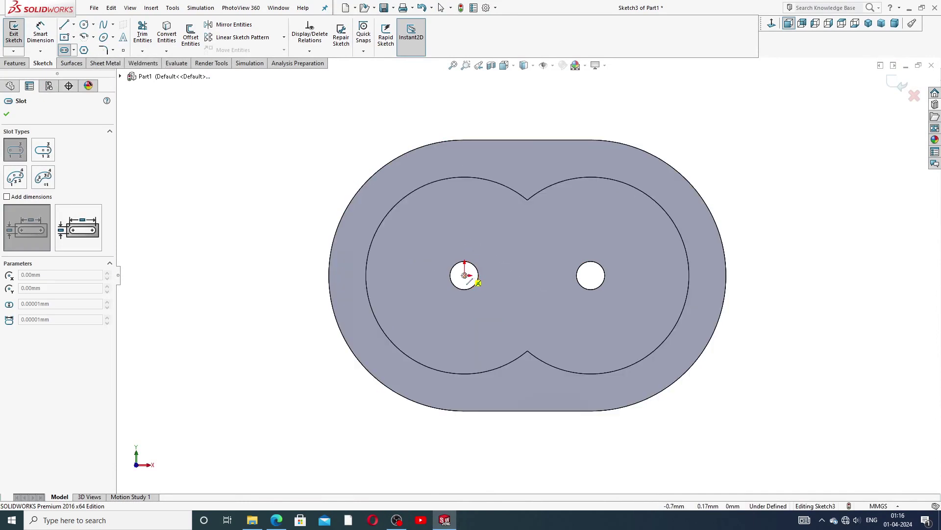
click(590, 275)
click(608, 116)
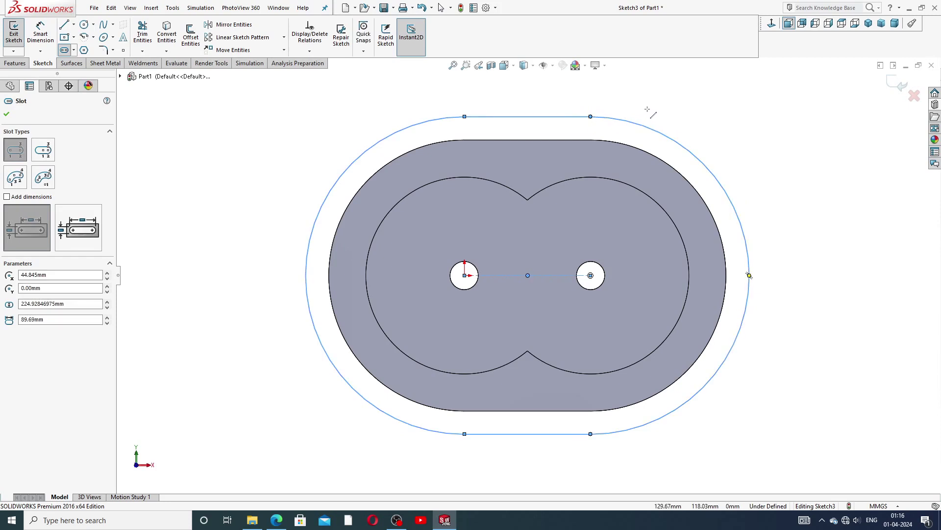
right_click(647, 109)
click(671, 119)
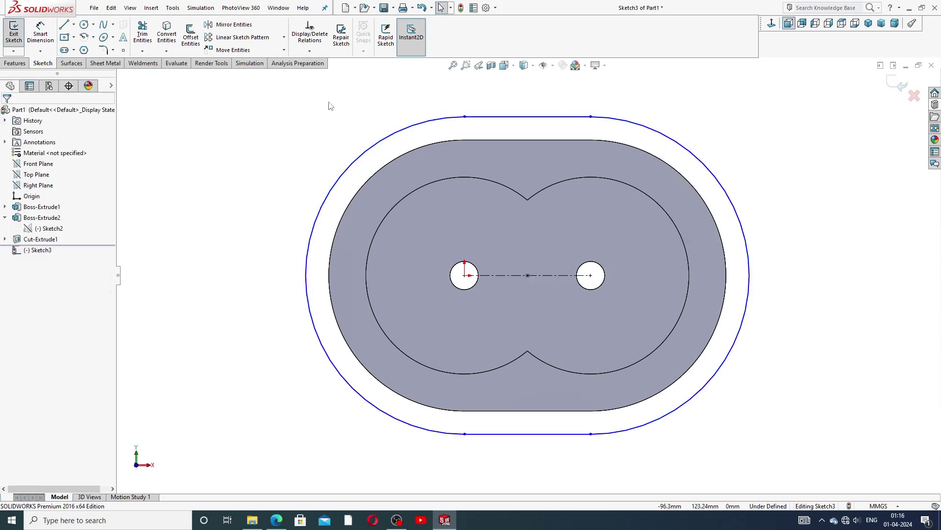
- Dimension the slot's left end arc to a 111 mm radius
click(39, 34)
click(445, 120)
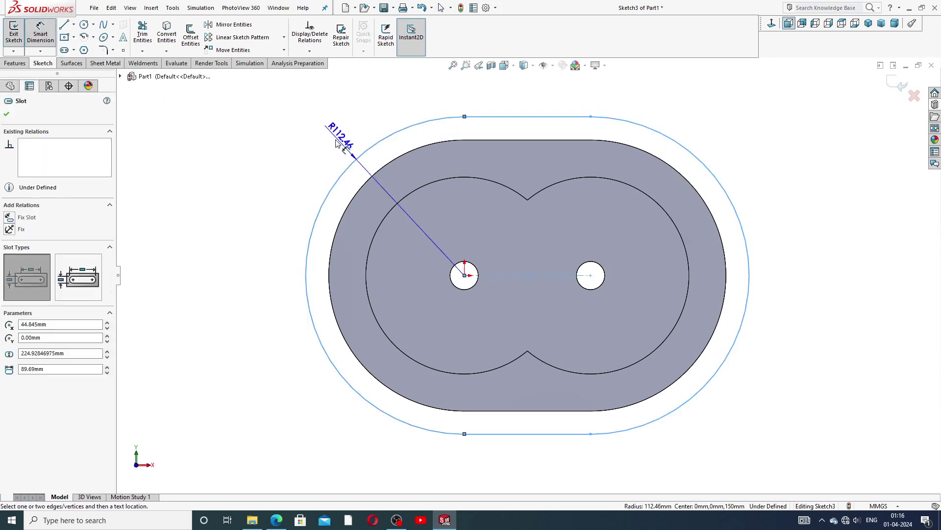
click(335, 143)
text(11)
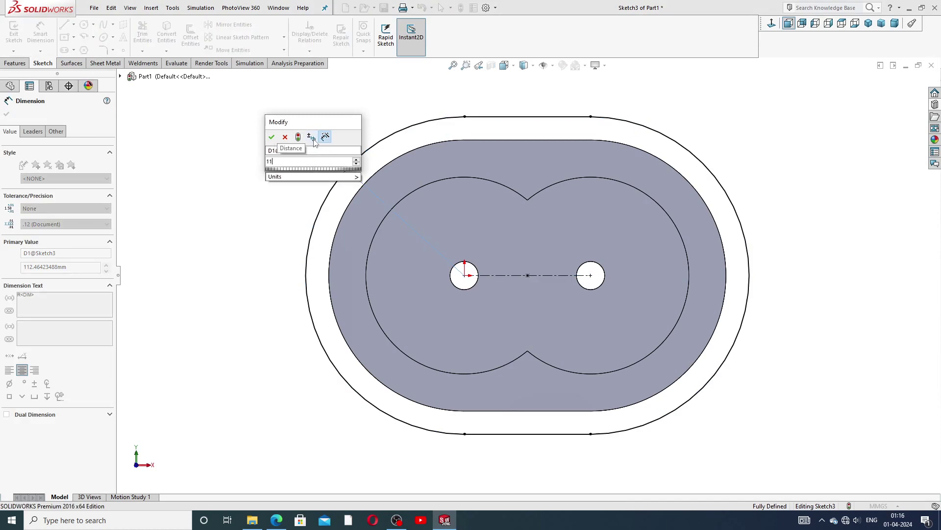
text(1)
key(Return)
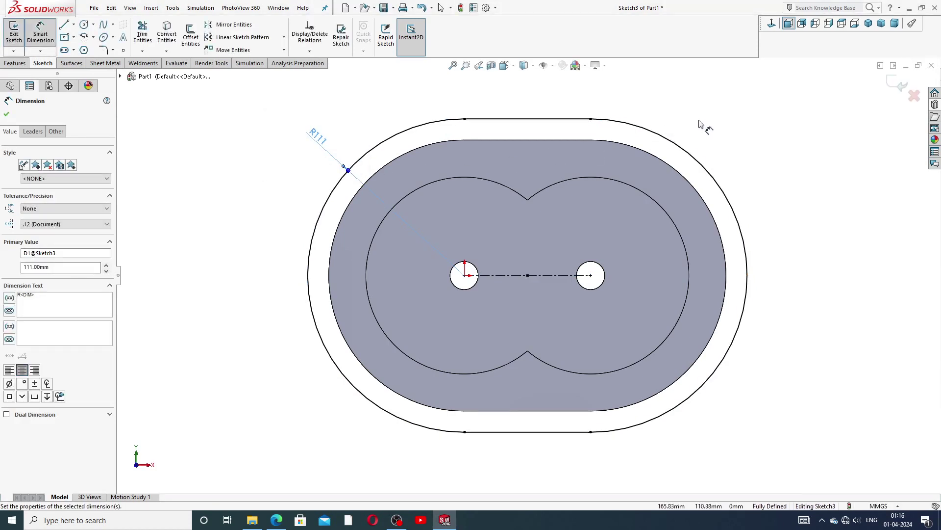
right_click(701, 125)
click(716, 144)
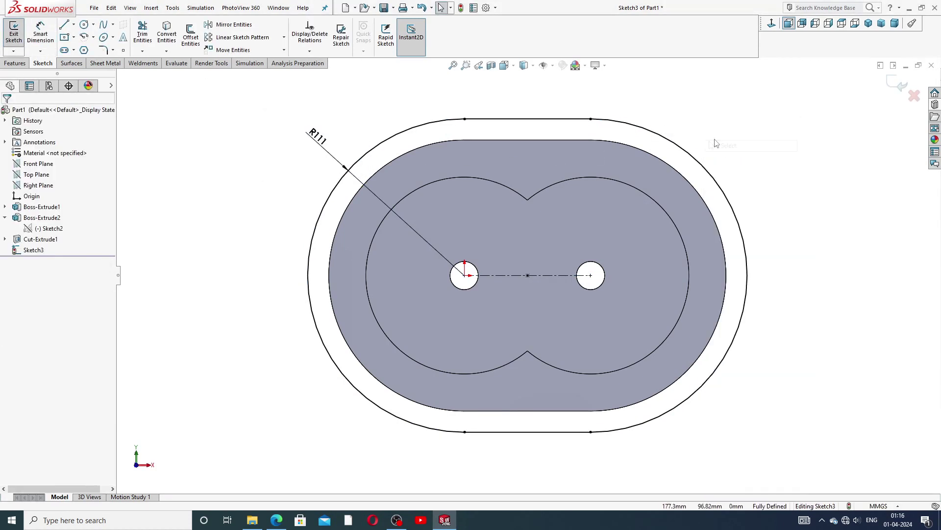
- Convert the part's entire outer edge loop into Sketch3
click(652, 156)
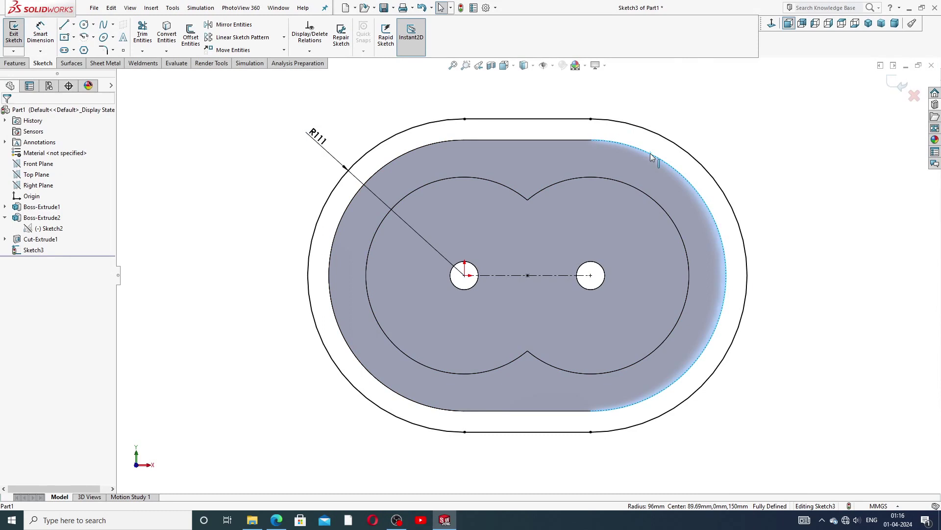
right_click(651, 154)
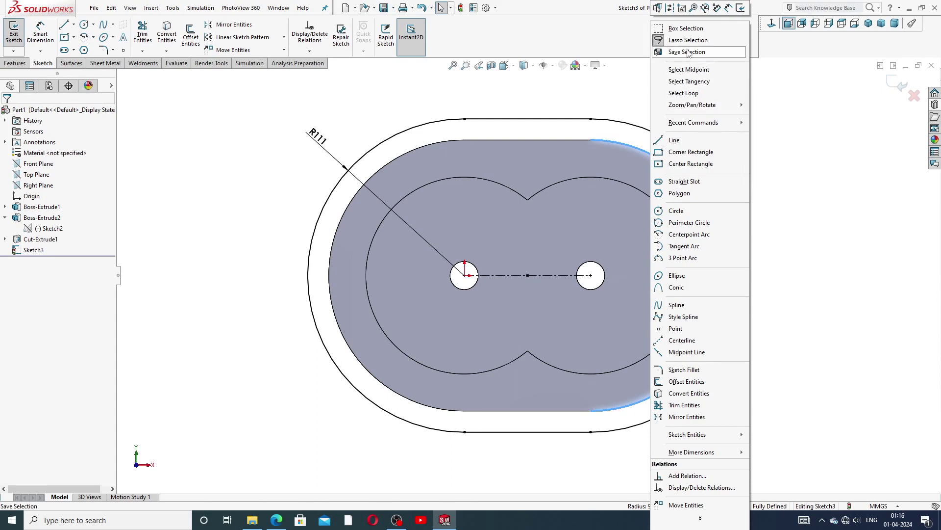
click(687, 93)
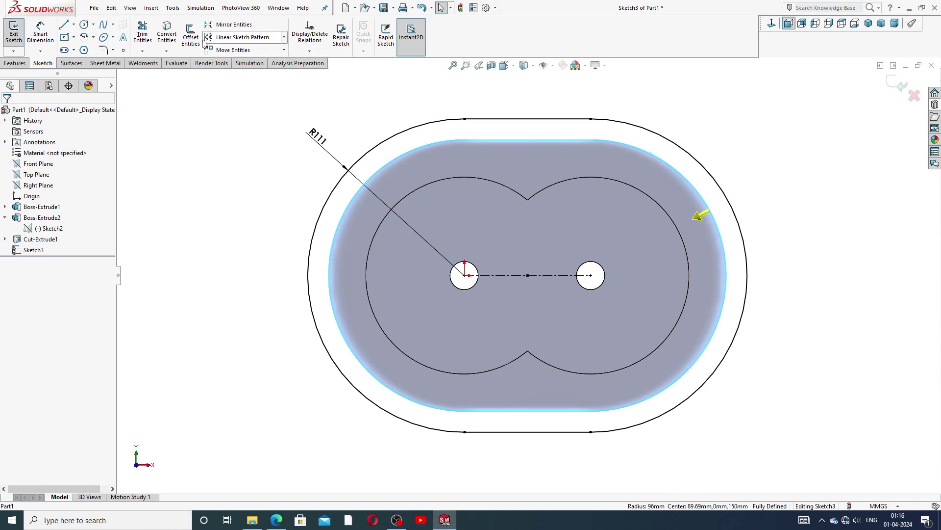
click(167, 35)
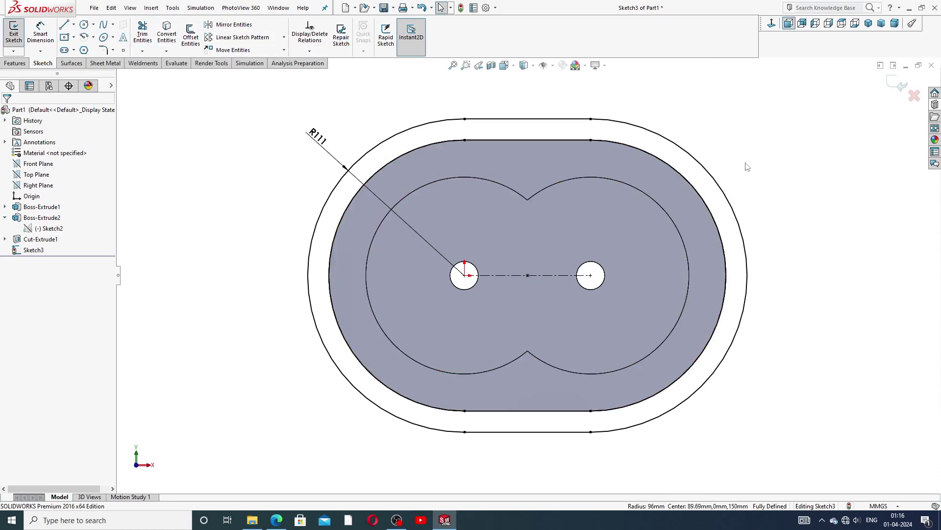
scroll(746, 167, down, 2)
scroll(704, 209, up, 1)
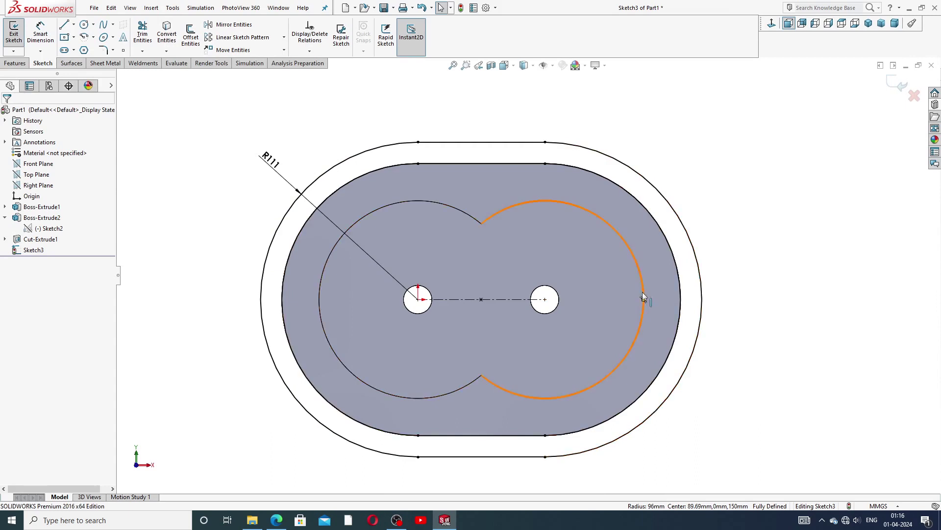
scroll(642, 292, up, 1)
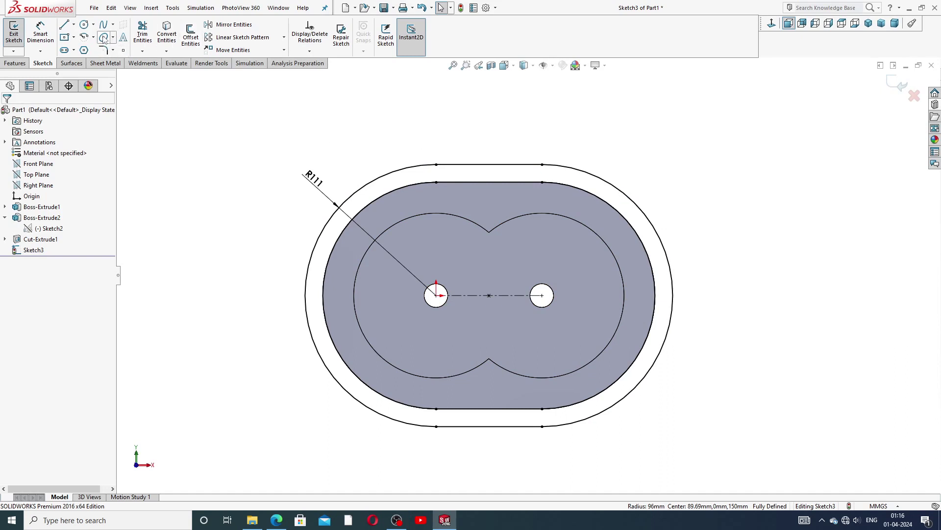
click(73, 24)
click(85, 49)
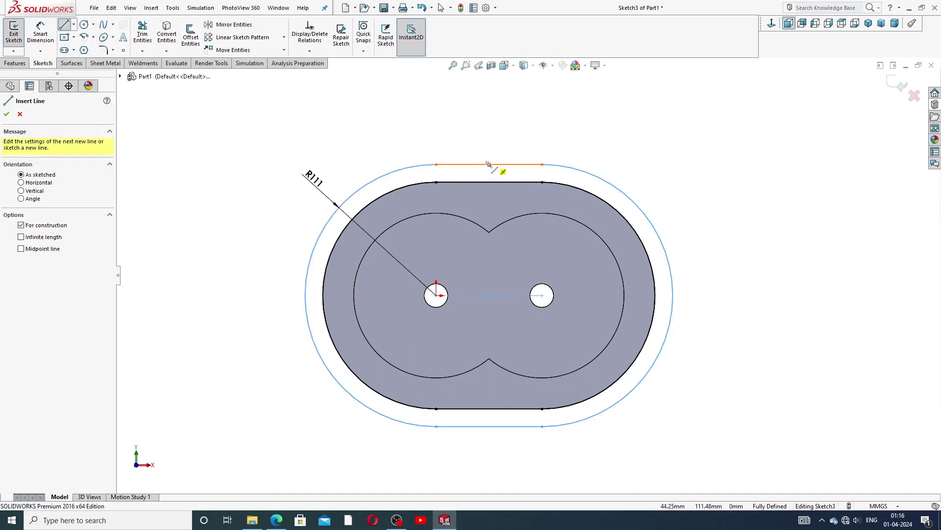
- Draw a vertical centerline from the outline's top midpoint to its bottom midpoint
click(489, 164)
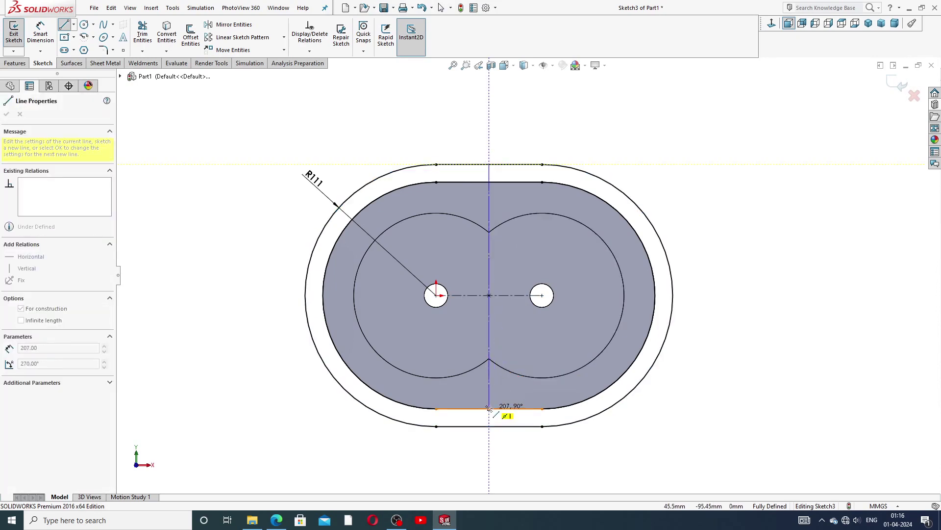
click(489, 409)
right_click(536, 348)
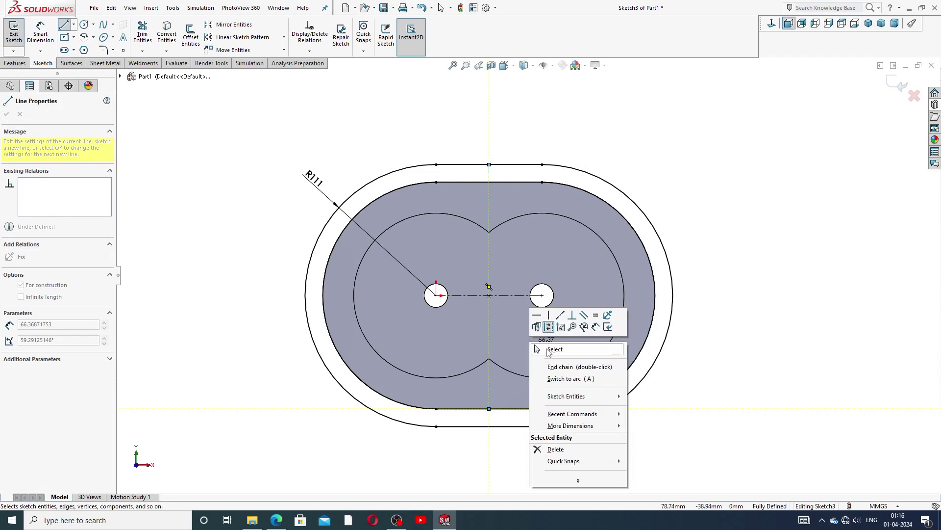
click(548, 351)
click(74, 26)
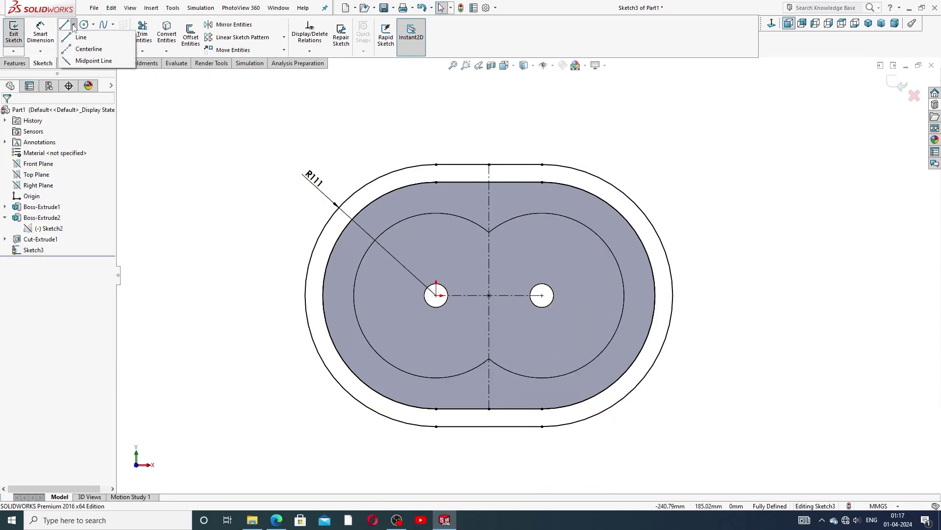
click(89, 49)
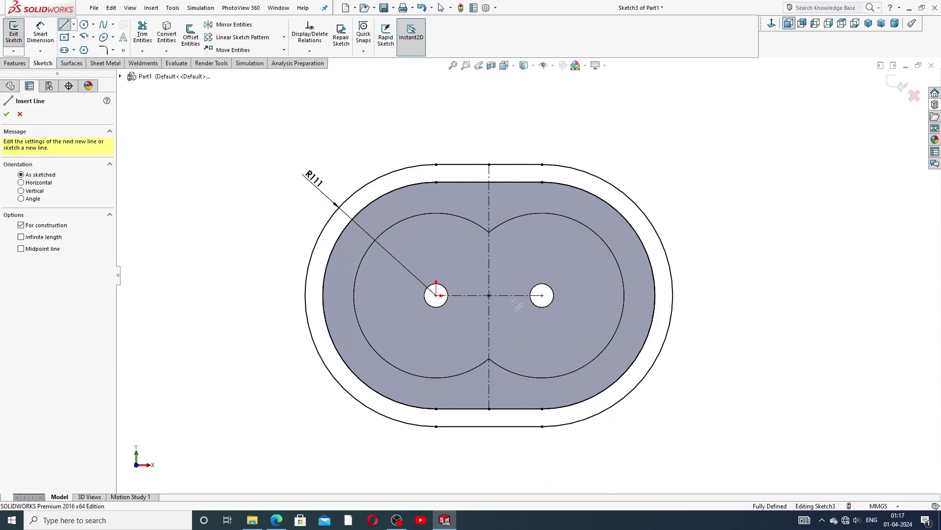
- Draw a horizontal centerline from the right bore centre, extended to the outer outline
click(541, 295)
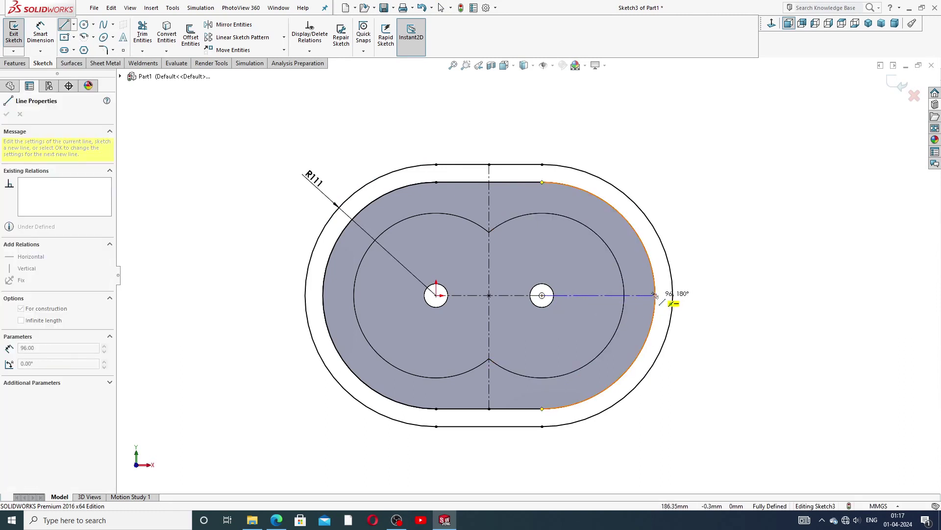
click(655, 296)
right_click(680, 265)
click(706, 270)
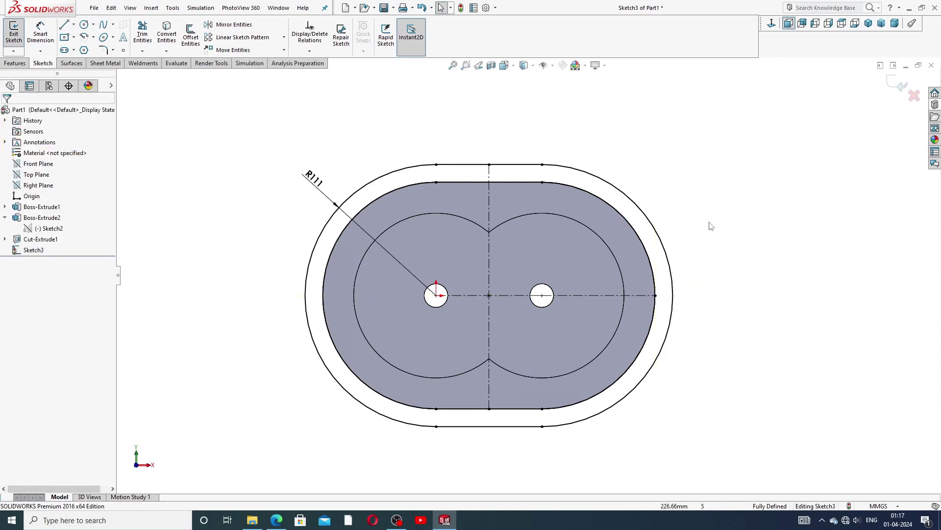
click(656, 296)
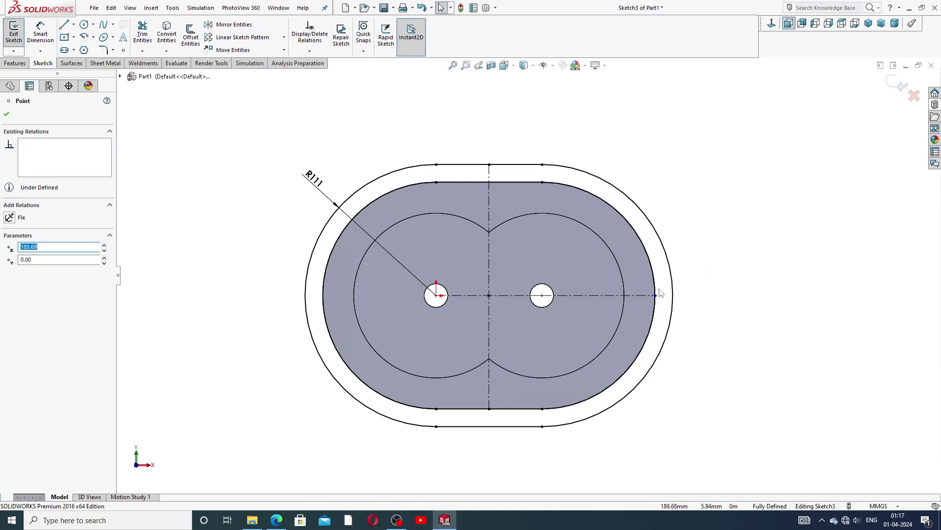
drag(656, 296, 673, 296)
key(Escape)
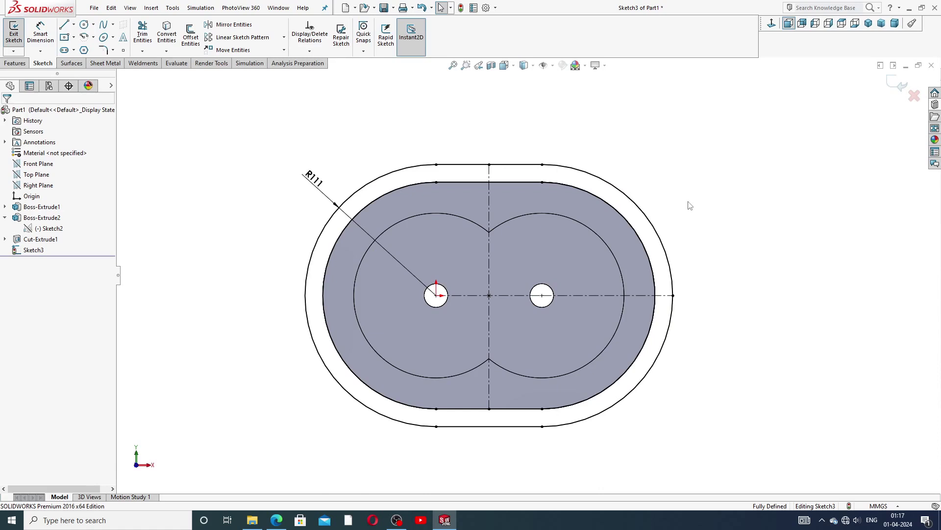
- Draw a short horizontal line across the upper-right edge past the outer outline
click(65, 25)
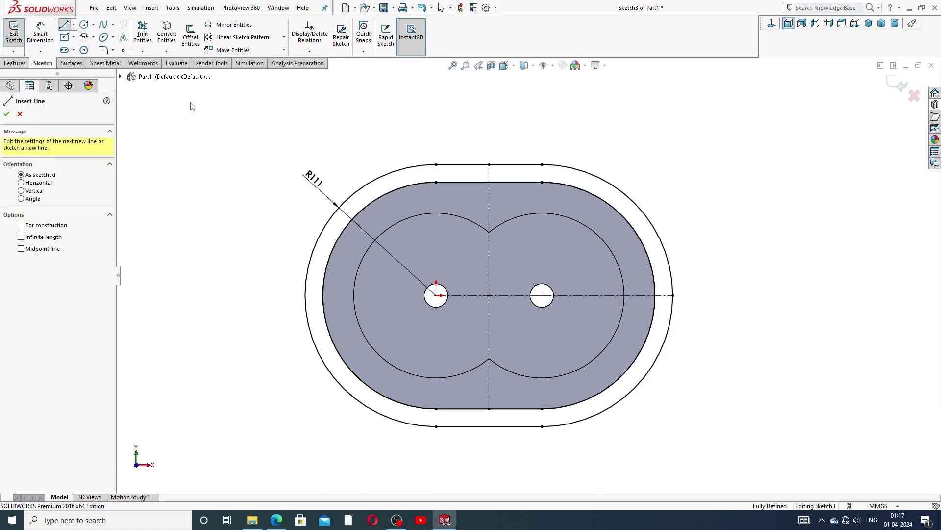
click(632, 247)
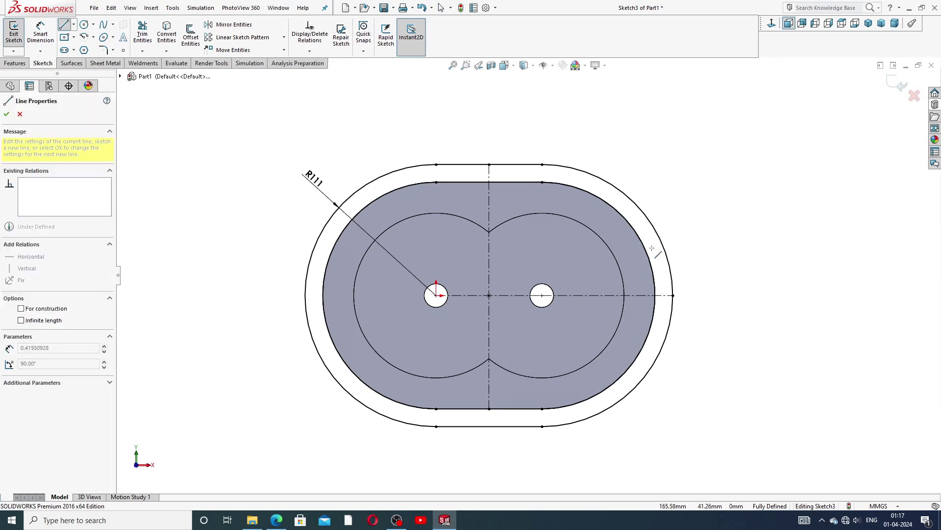
click(683, 247)
right_click(686, 248)
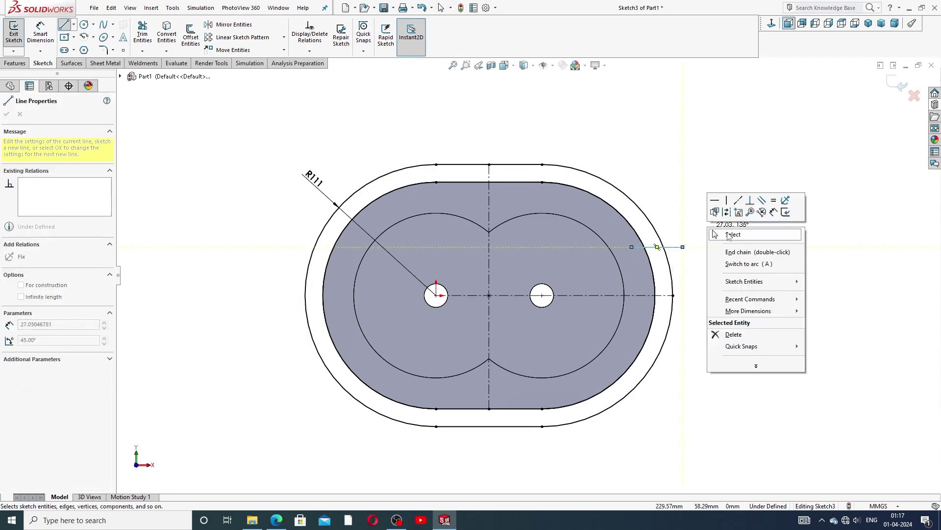
click(718, 228)
- Mirror the short line about the horizontal centerline
click(666, 248)
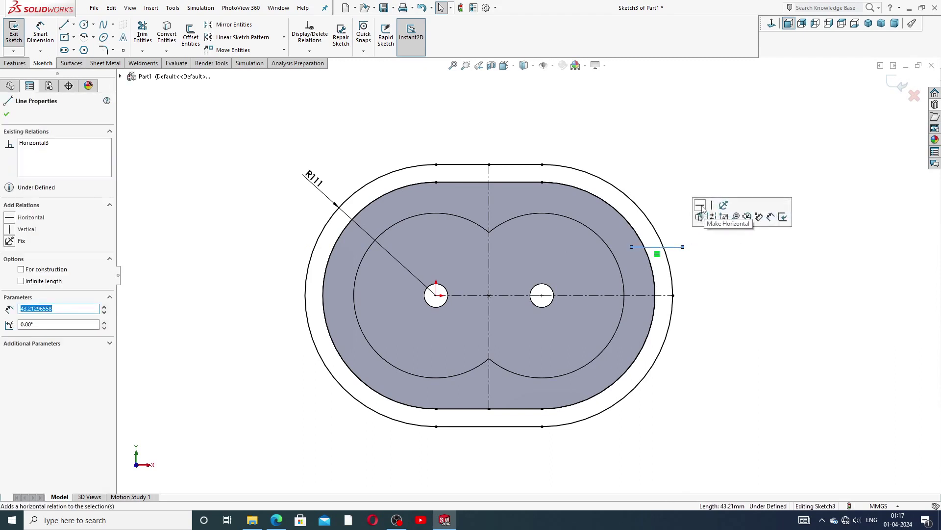
click(729, 274)
click(683, 247)
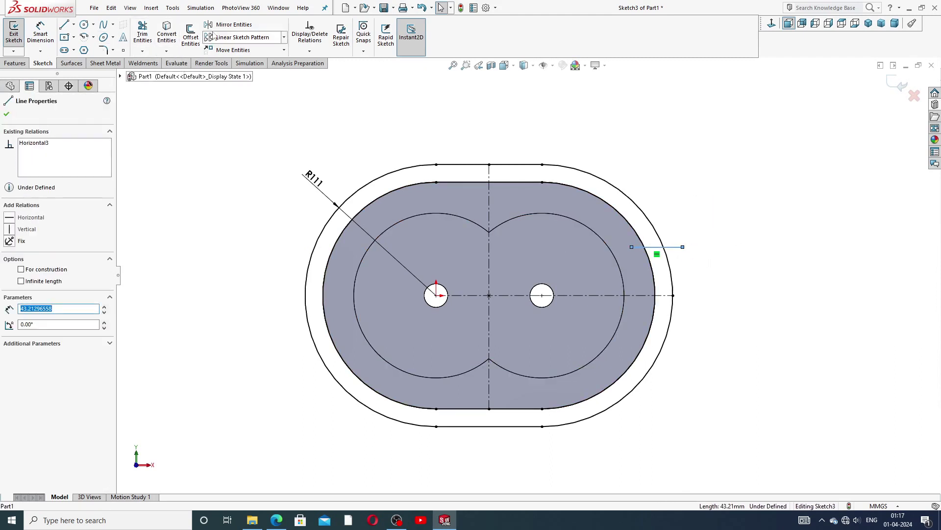
click(234, 25)
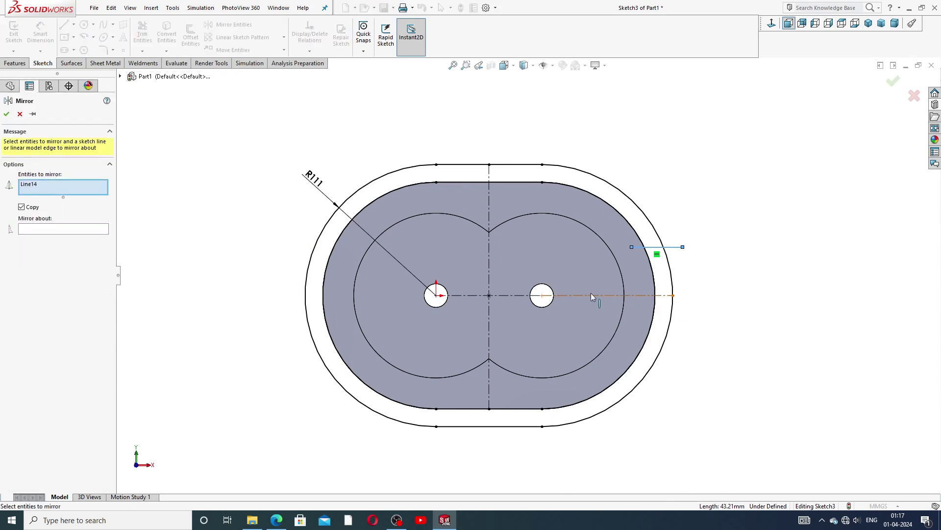
click(62, 229)
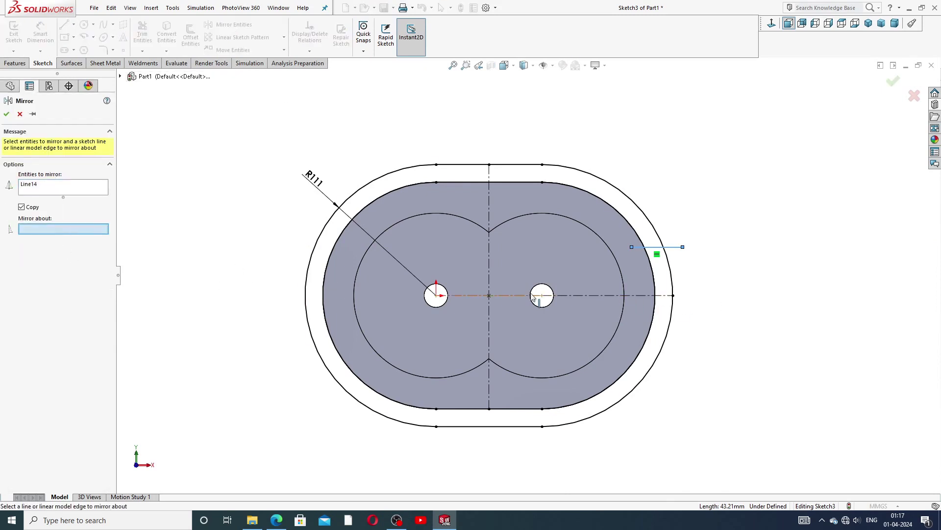
click(614, 297)
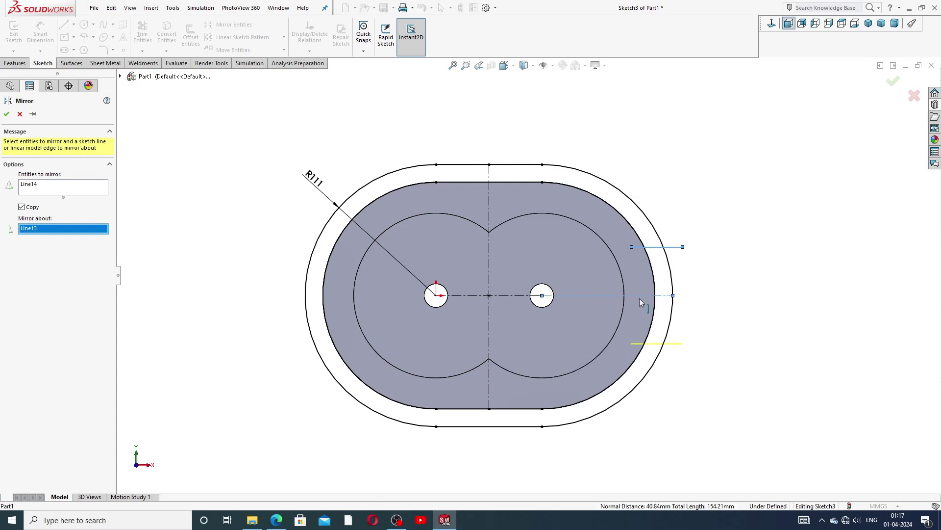
click(7, 114)
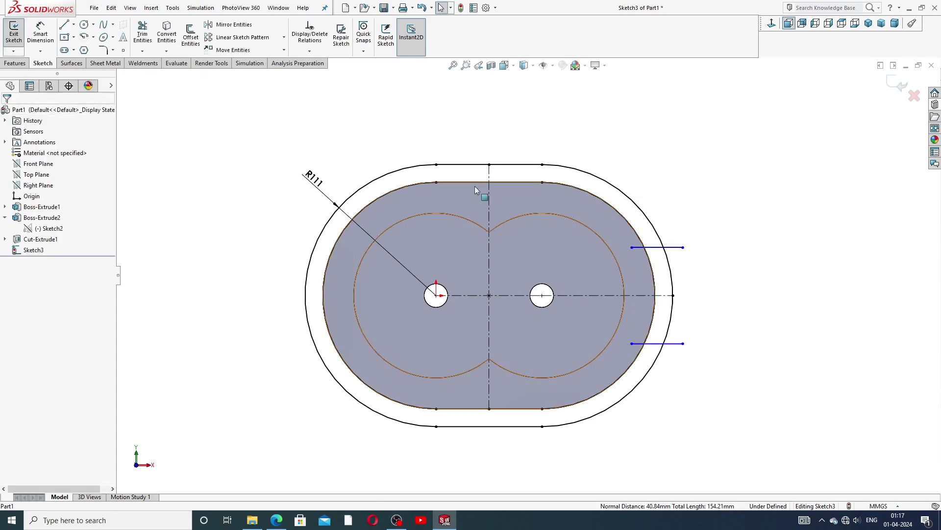
- Mirror both right-side short lines about the vertical centerline to the left side
click(674, 247)
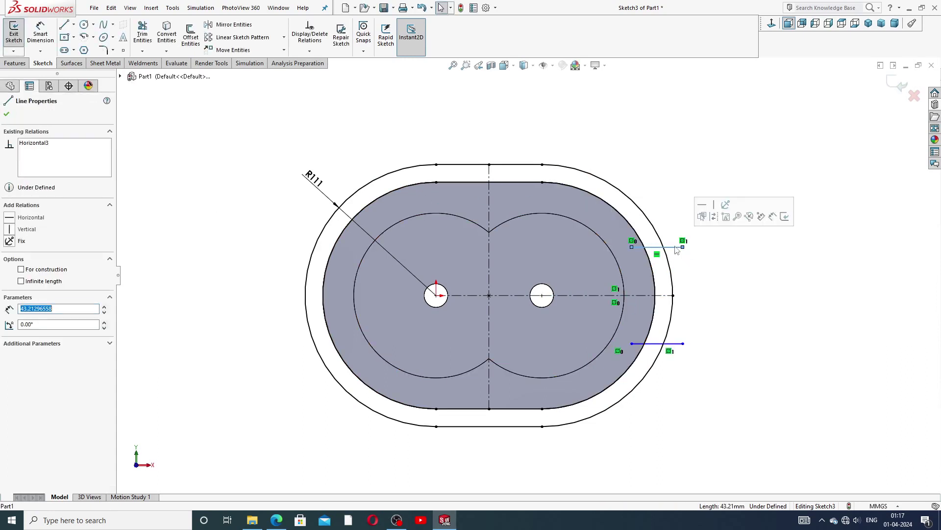
ctrl+click(676, 344)
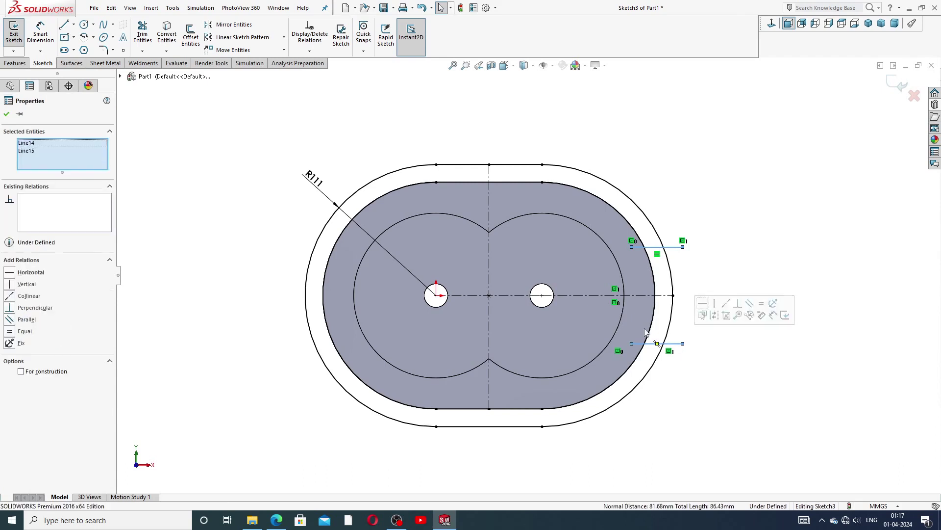
click(246, 29)
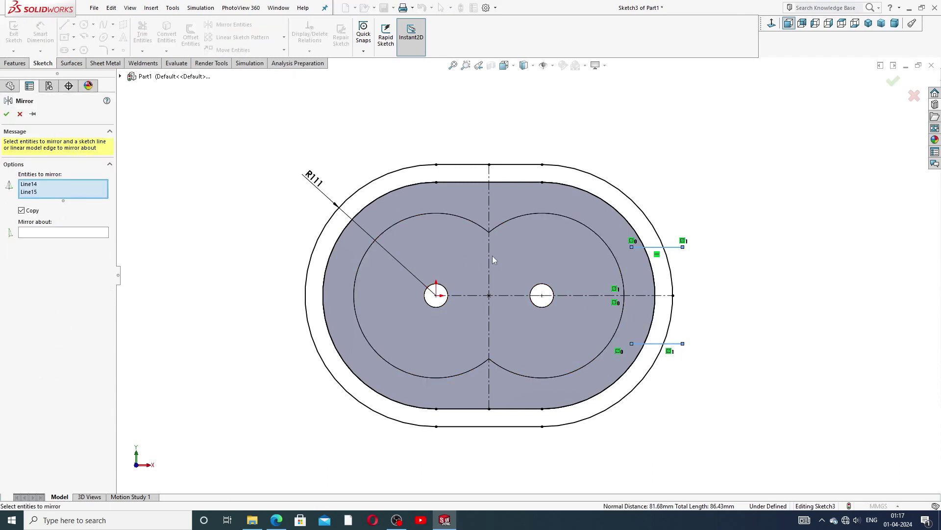
click(106, 233)
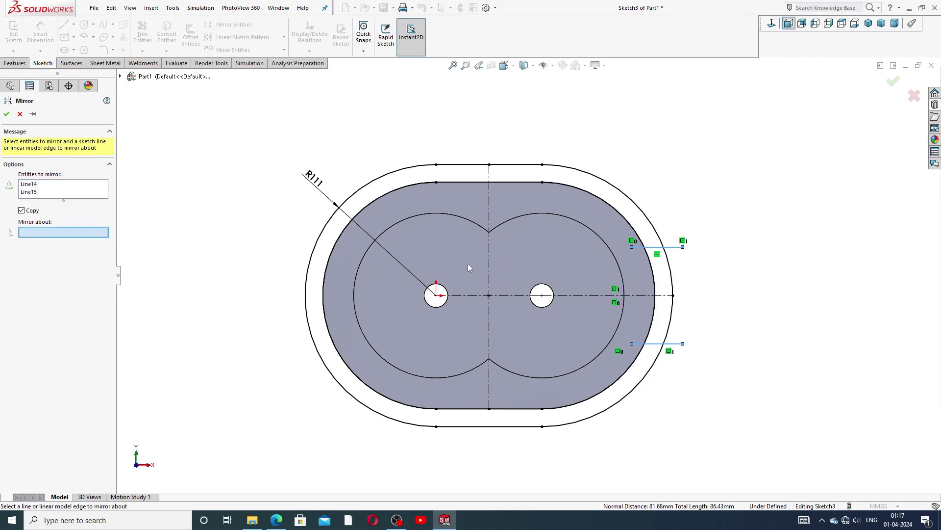
click(492, 249)
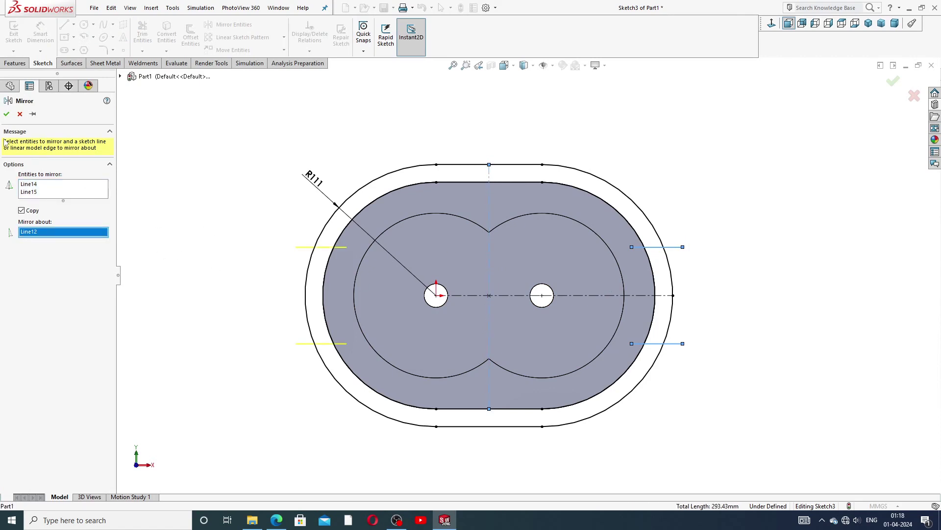
click(7, 114)
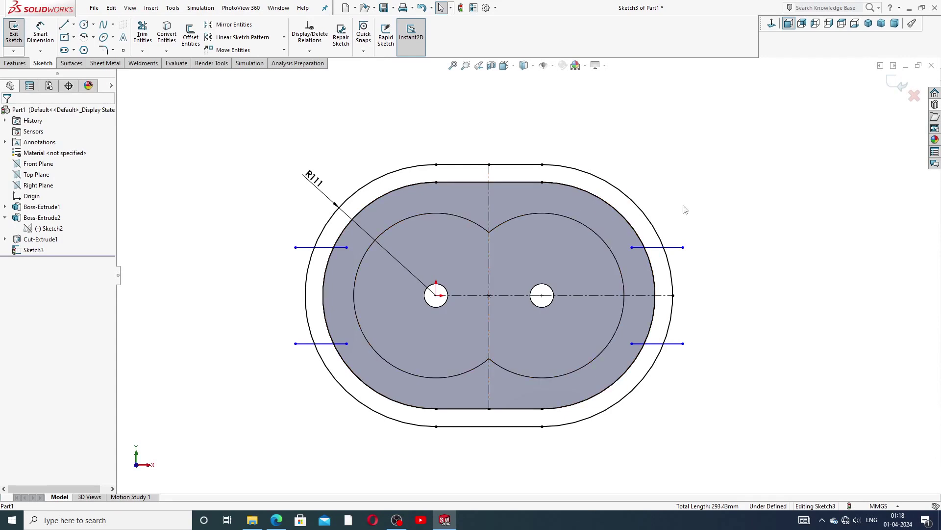
- Trim the inner and outer ends of all four short lines, leaving only the ring span
click(143, 33)
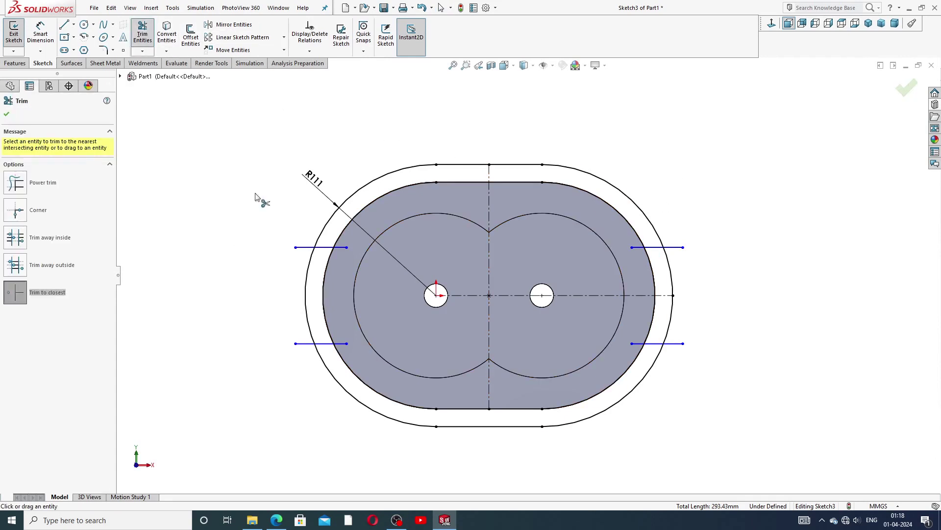
scroll(625, 299, down, 2)
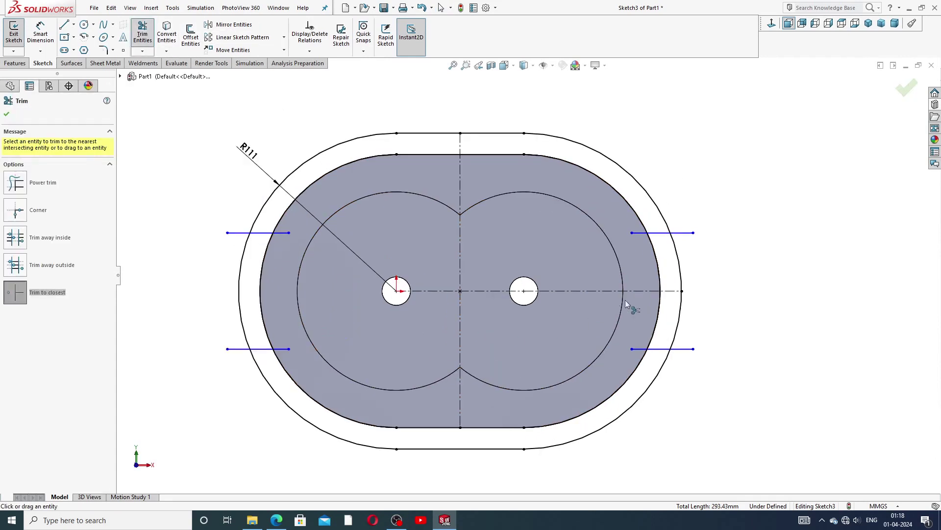
click(638, 234)
click(639, 348)
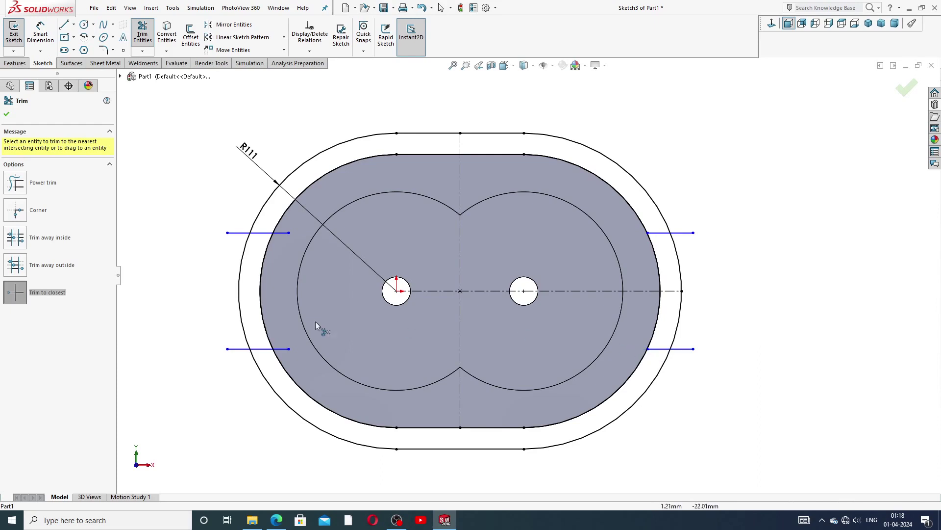
click(281, 234)
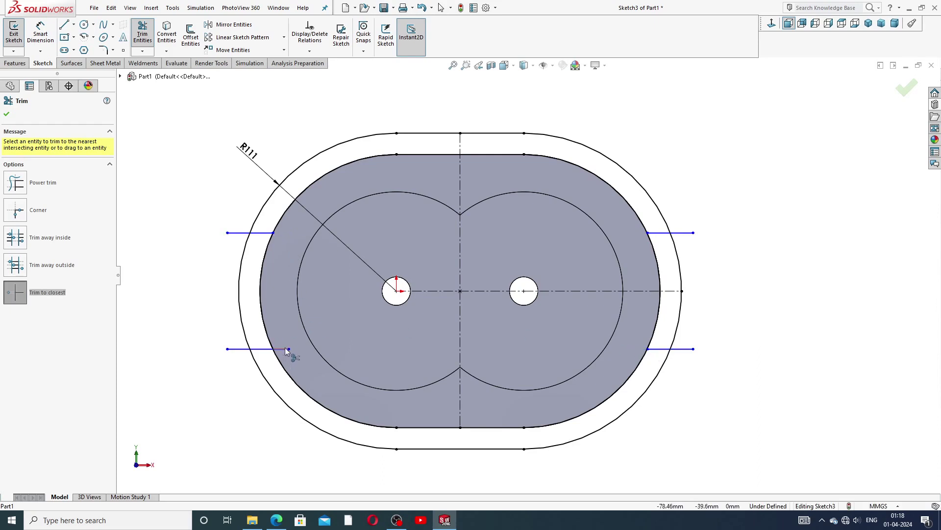
click(281, 349)
click(232, 349)
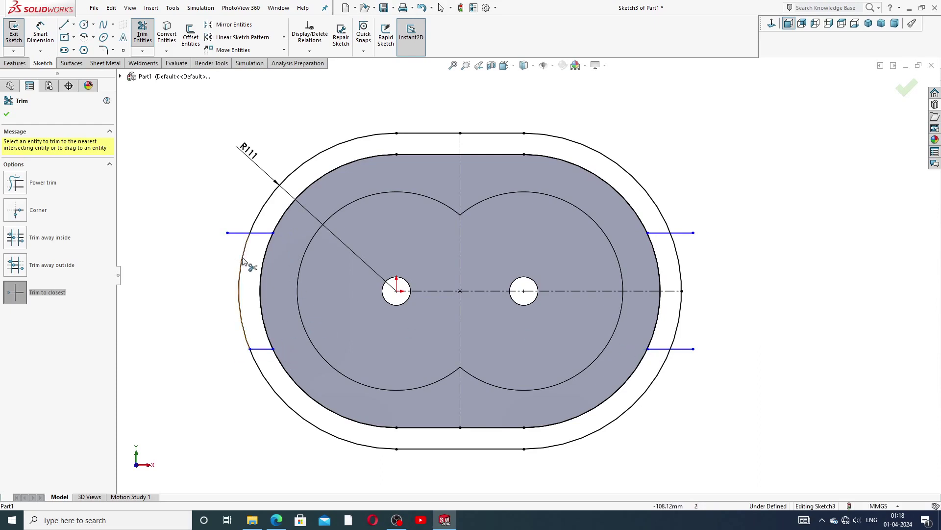
click(235, 233)
click(687, 233)
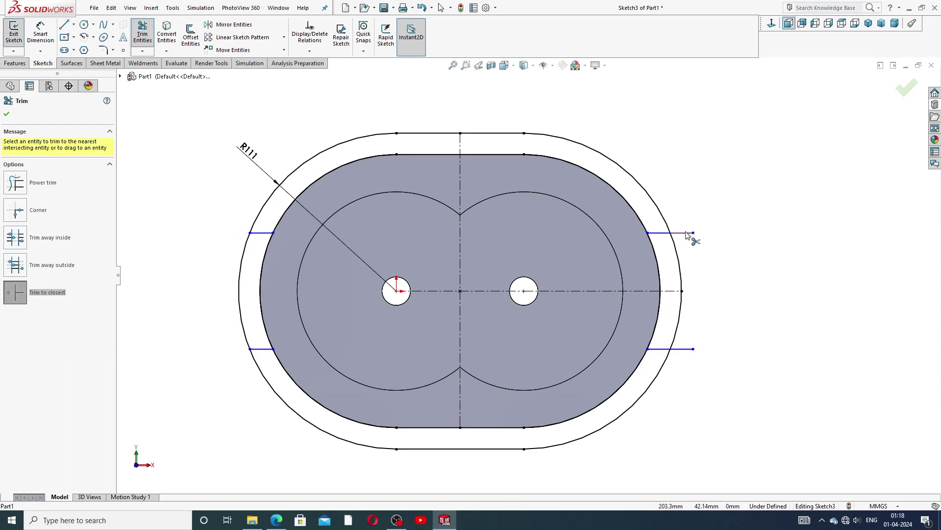
click(688, 349)
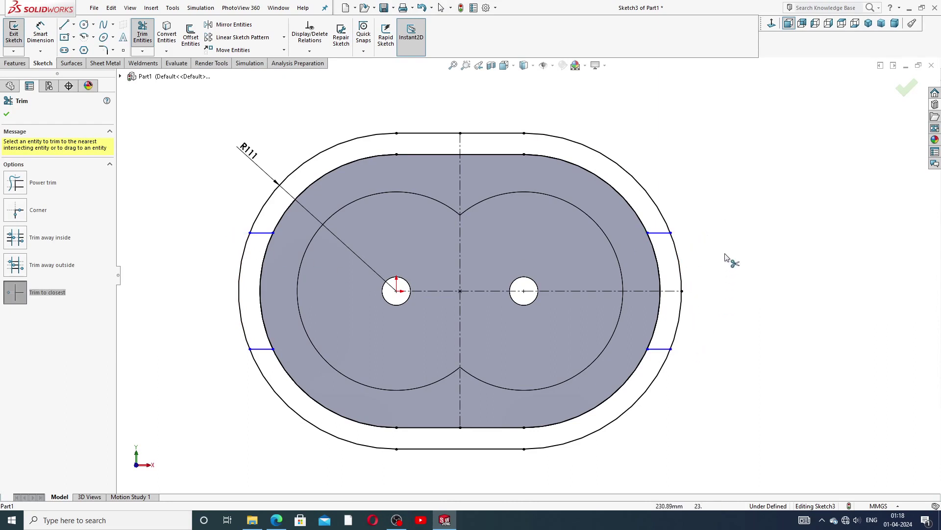
right_click(735, 220)
click(763, 149)
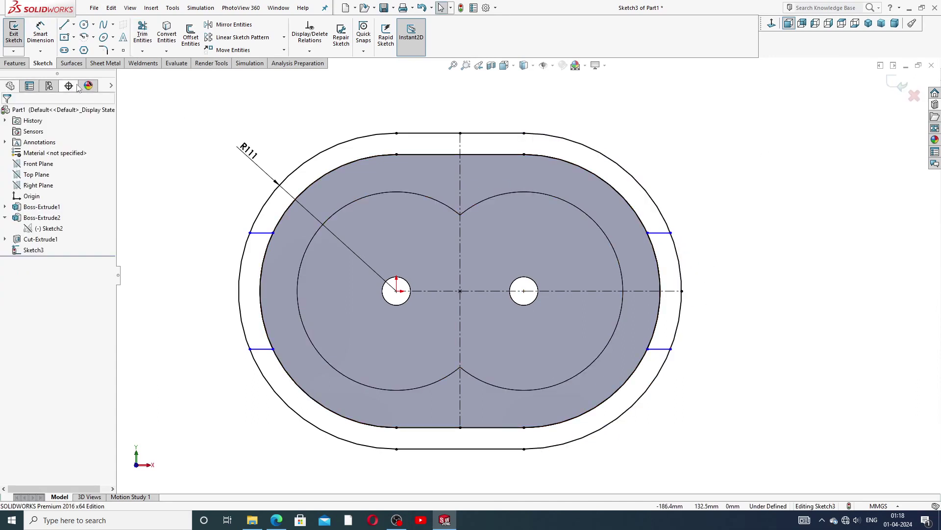
- Dimension the two right short lines 50 mm from the horizontal centerline
click(40, 33)
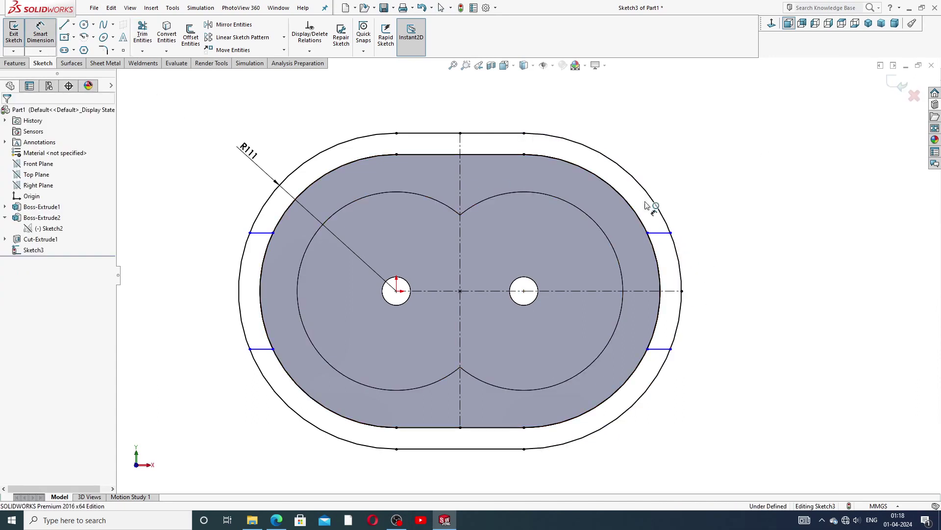
click(666, 234)
click(682, 291)
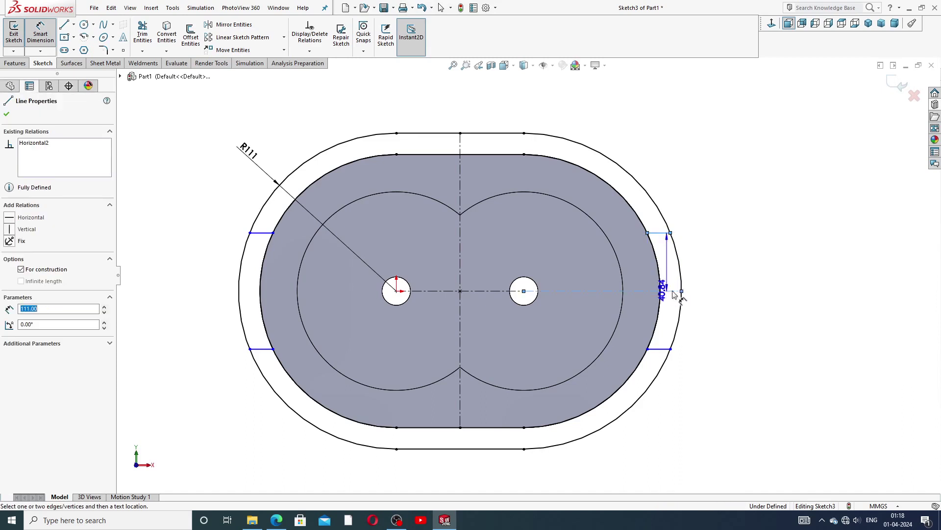
click(700, 267)
text(5)
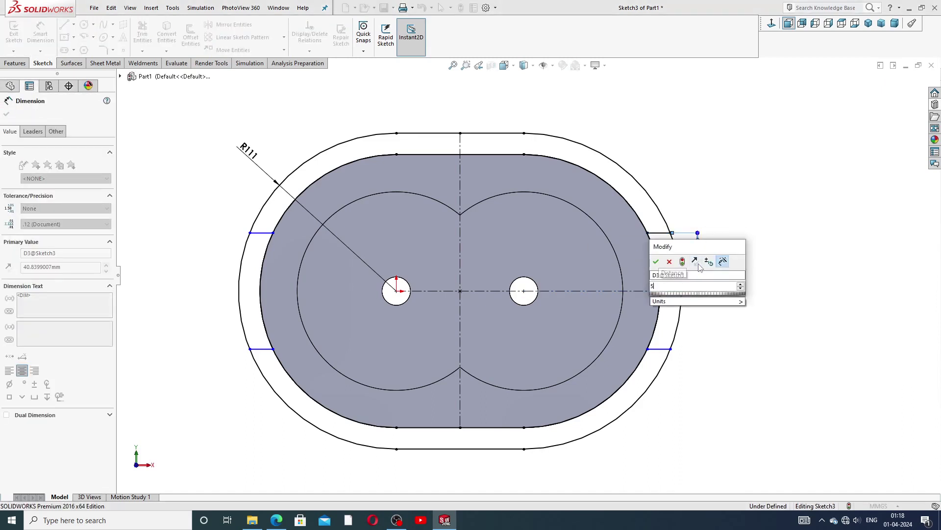
text(0)
key(Return)
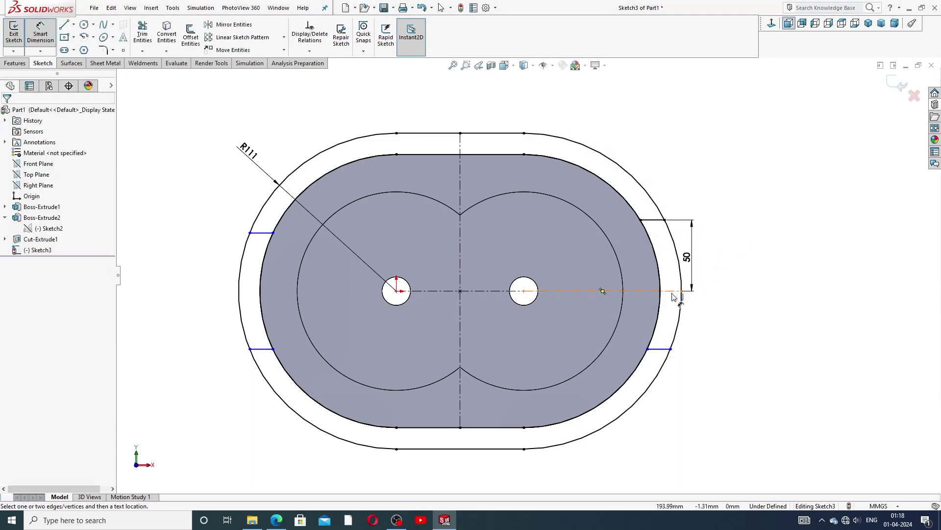
click(675, 291)
click(660, 348)
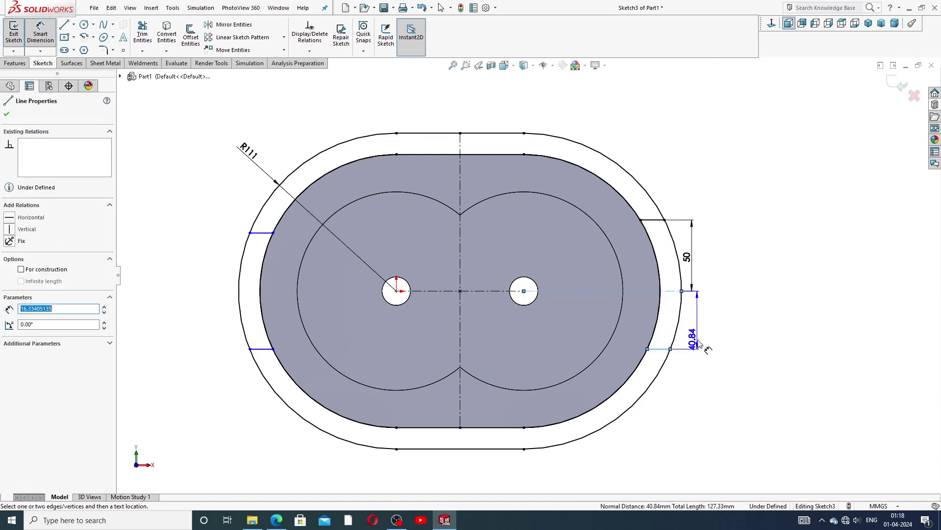
click(703, 333)
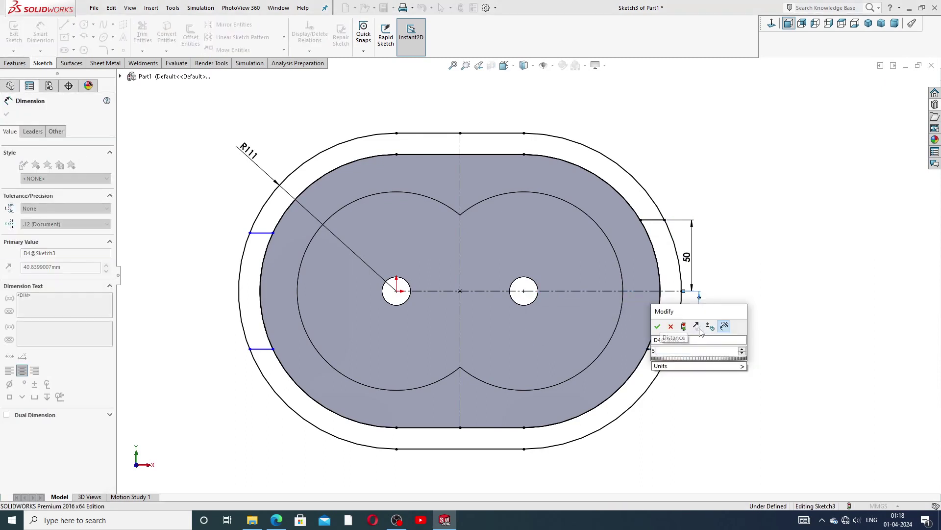
text(50)
key(Return)
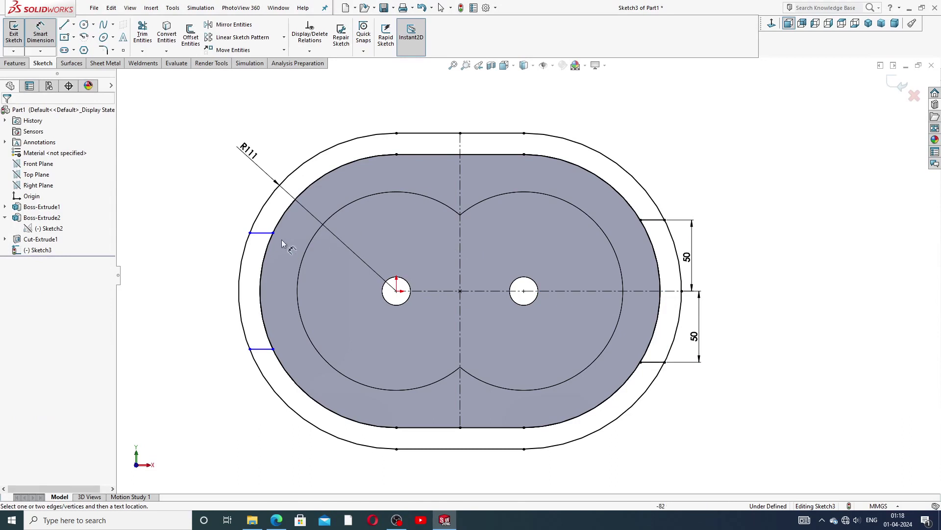
- Dimension the two left short lines 50 mm from the horizontal centerline
click(260, 233)
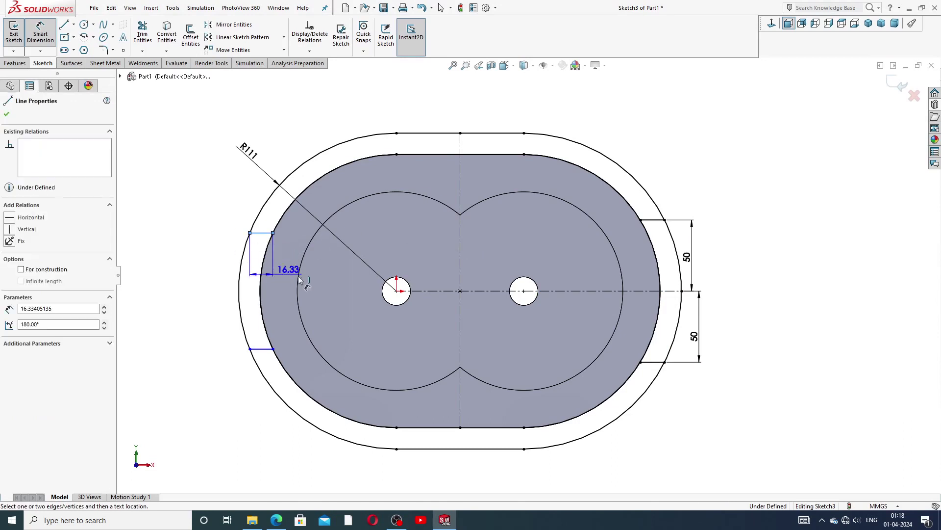
click(400, 291)
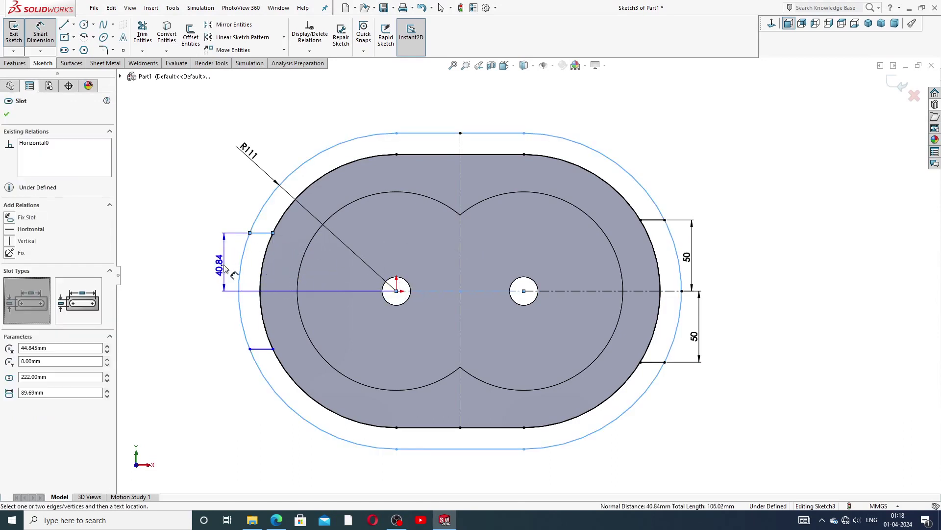
click(223, 267)
text(50)
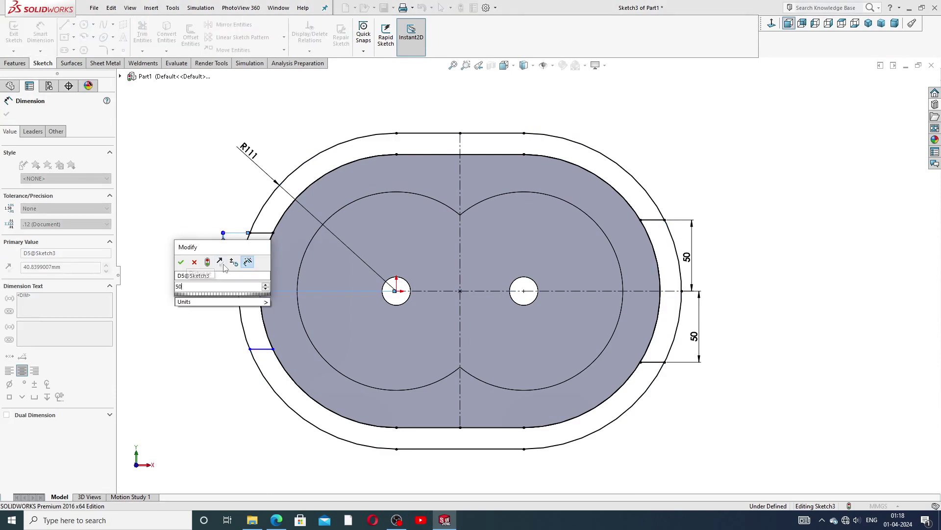
key(Return)
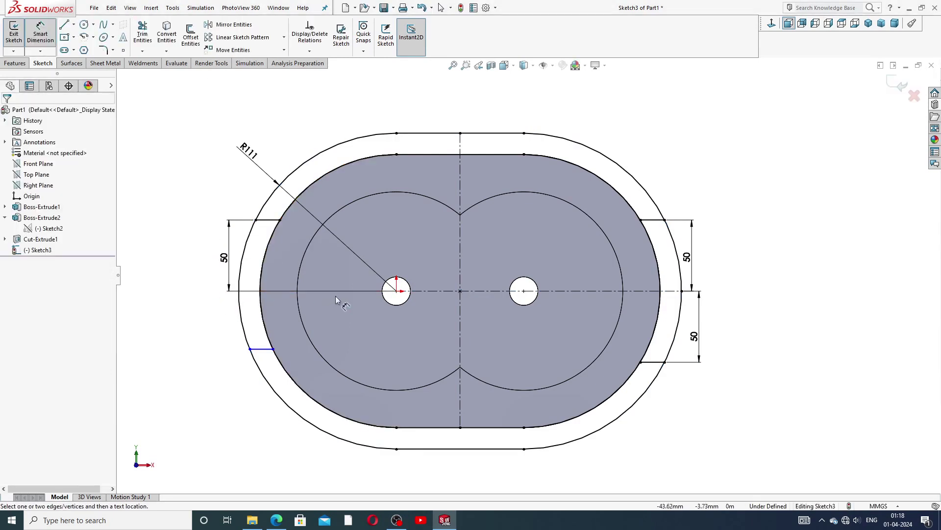
click(421, 291)
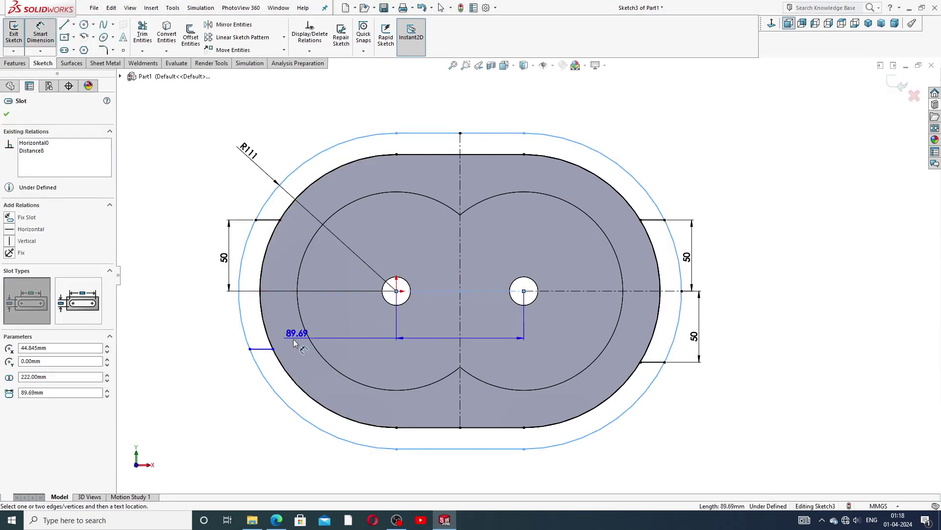
click(263, 349)
click(218, 326)
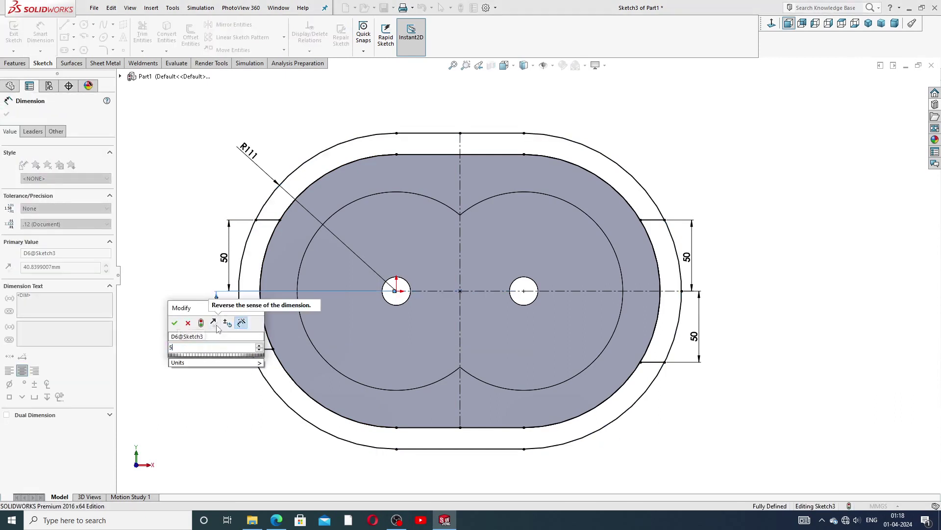
text(50)
key(Return)
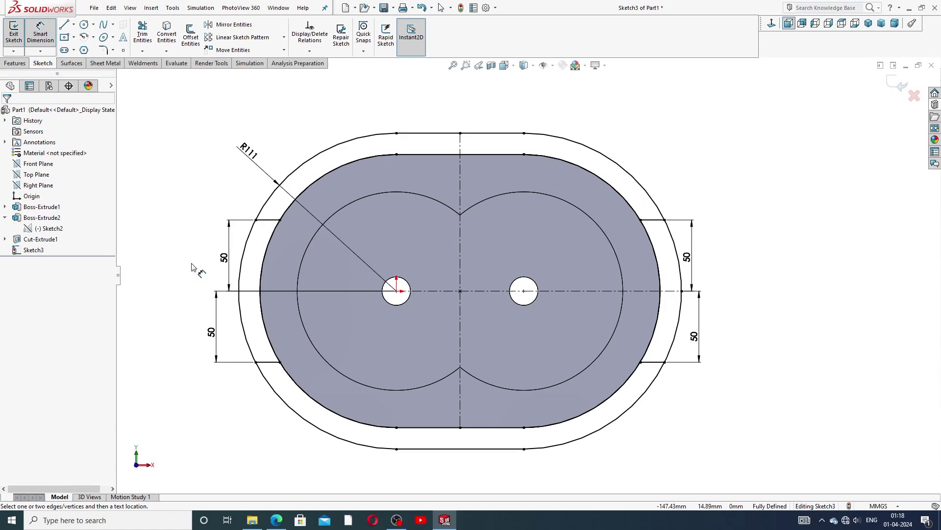
- Move the upper-left 50 dimension further out and clear the selection
click(695, 259)
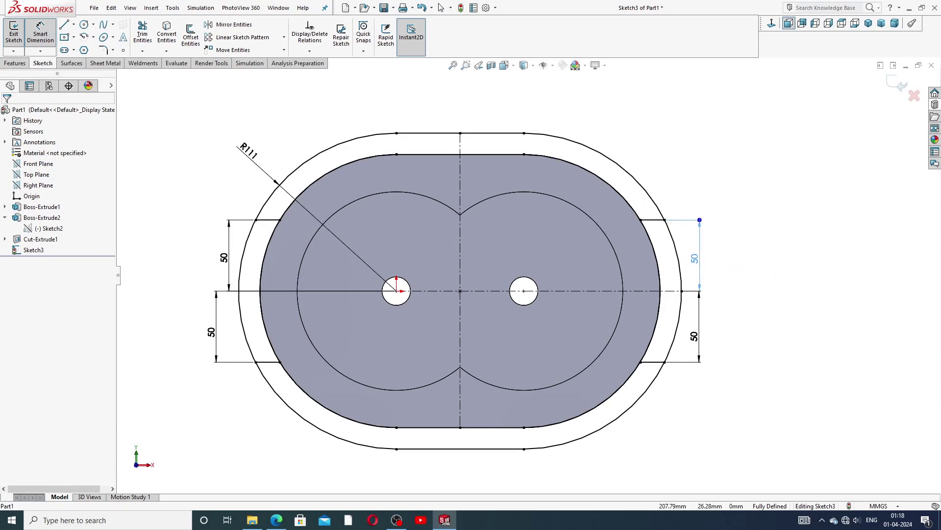
drag(224, 258, 215, 256)
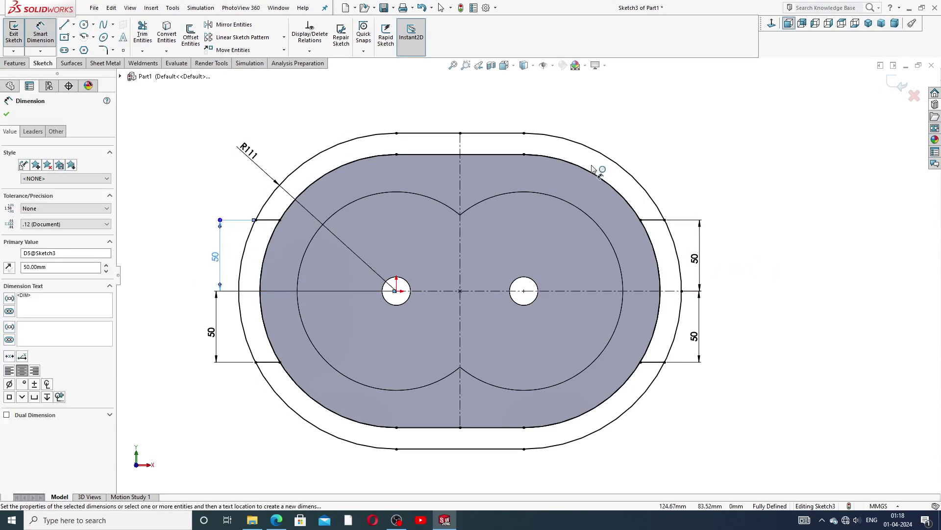
right_click(703, 122)
click(724, 145)
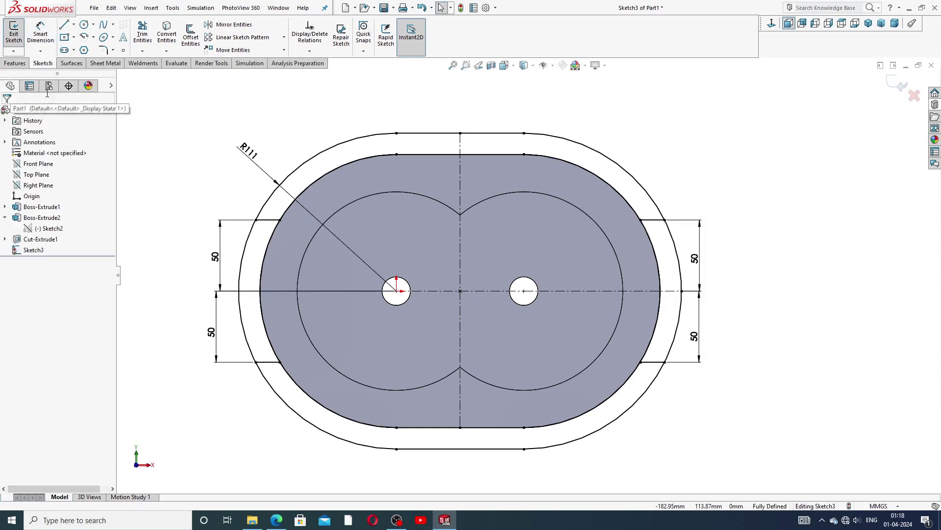
click(142, 34)
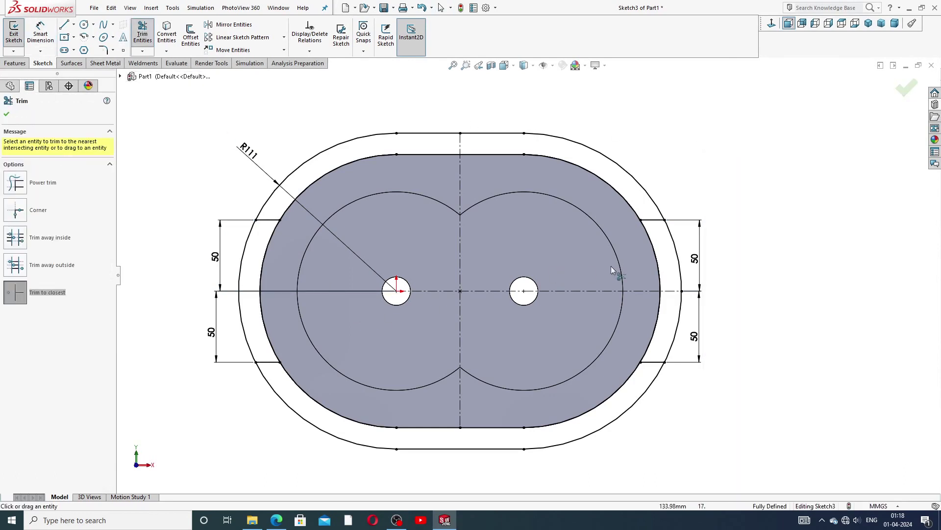
- Trim away the outer slot's bottom line and its lower-left and lower-right arcs, accepting the warnings
scroll(588, 355, up, 2)
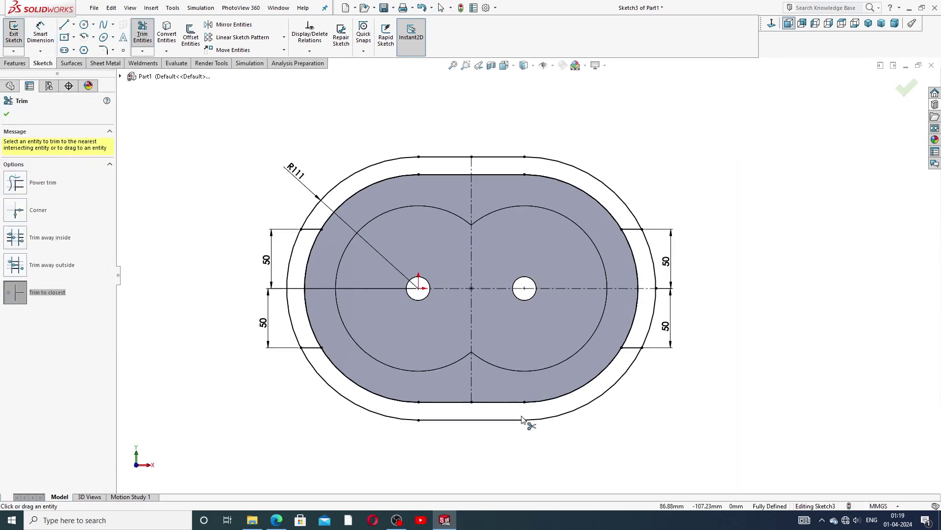
click(493, 420)
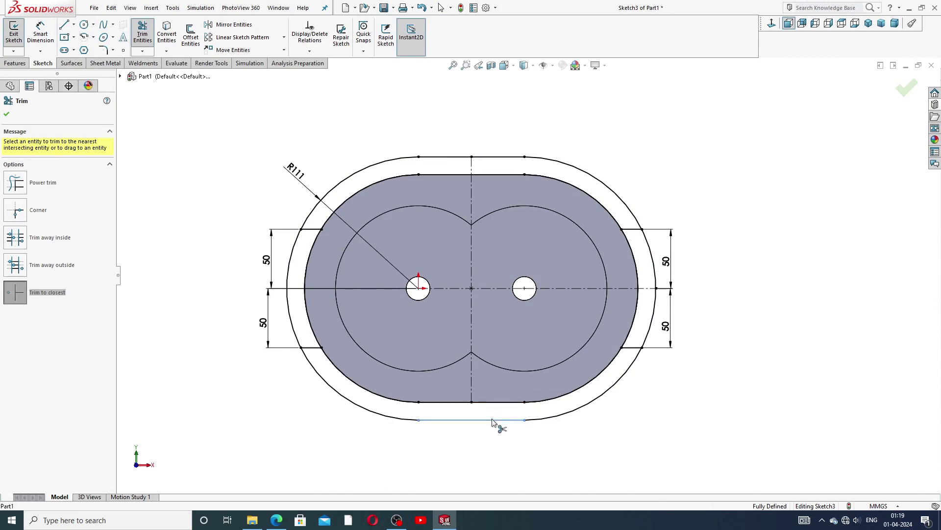
click(492, 260)
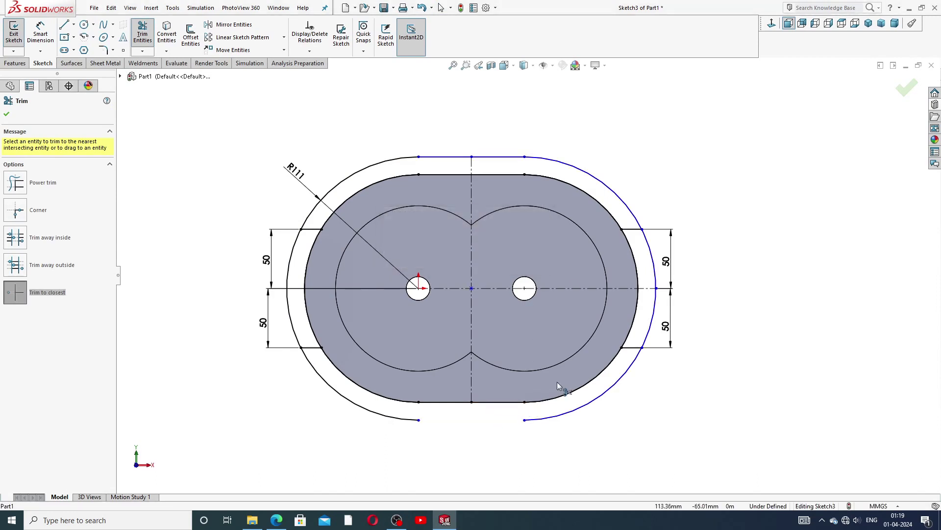
click(566, 416)
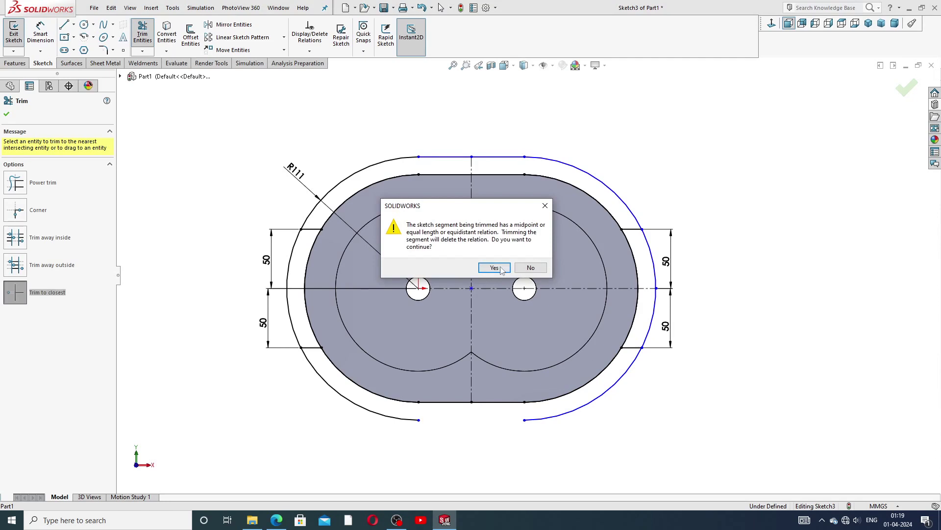
click(494, 267)
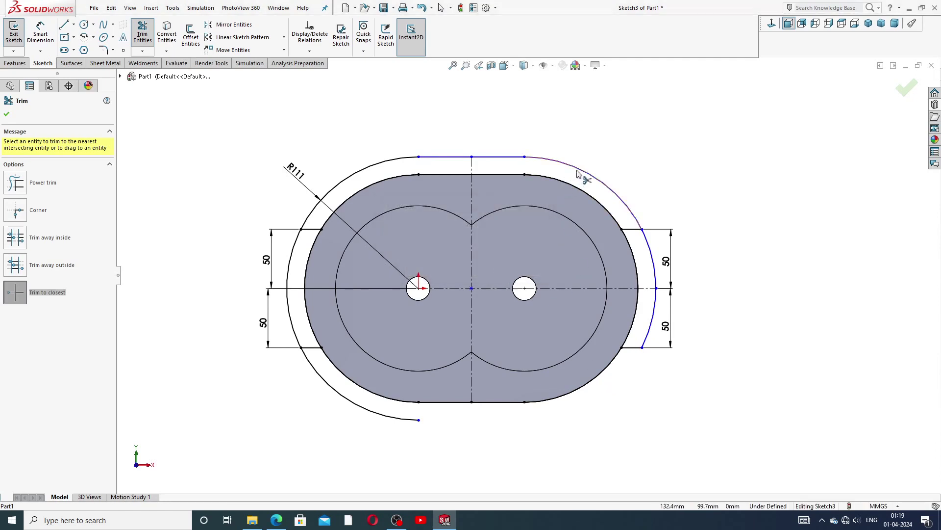
click(396, 417)
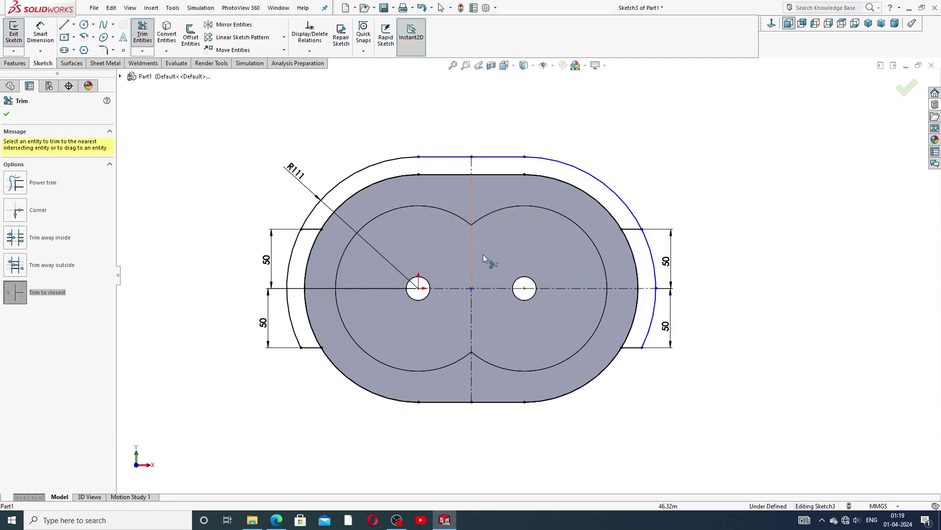
right_click(572, 136)
click(608, 142)
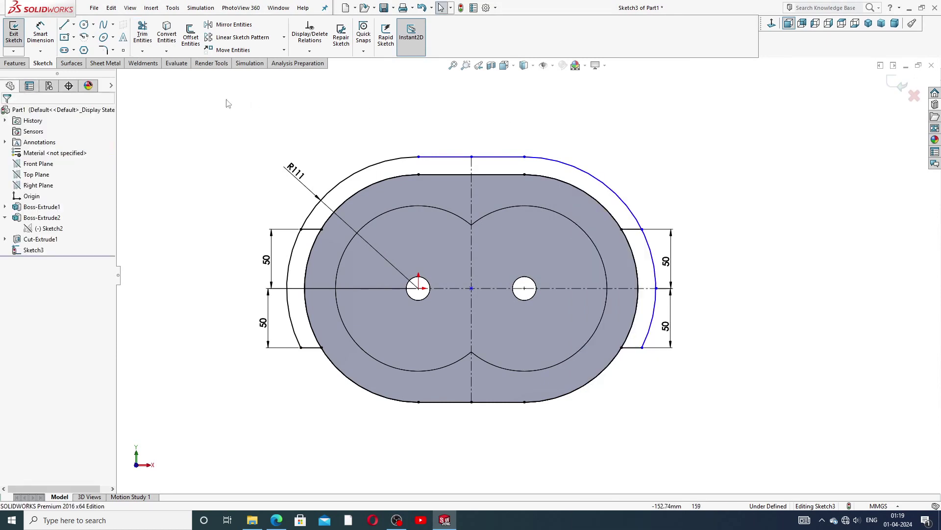
- Draw two vertical lines from the top slot's ends down to the casing
click(64, 25)
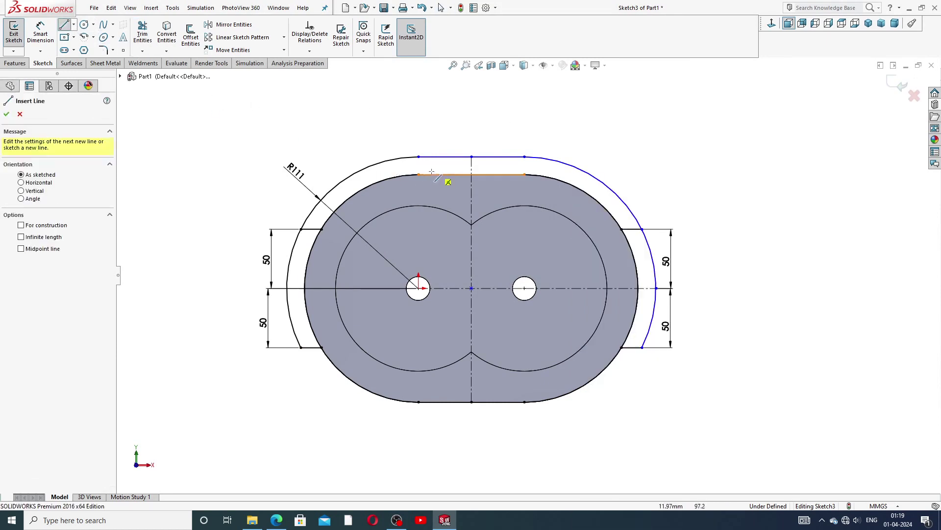
click(418, 157)
click(419, 174)
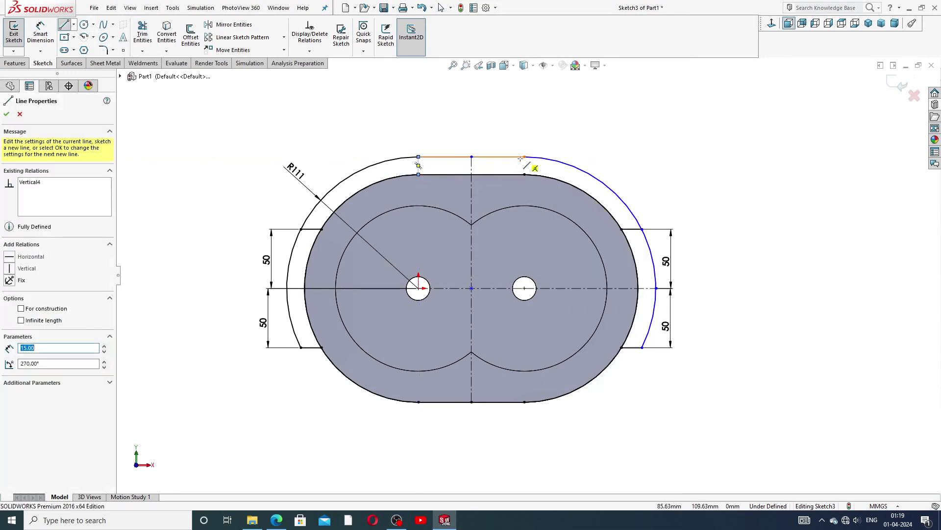
click(525, 174)
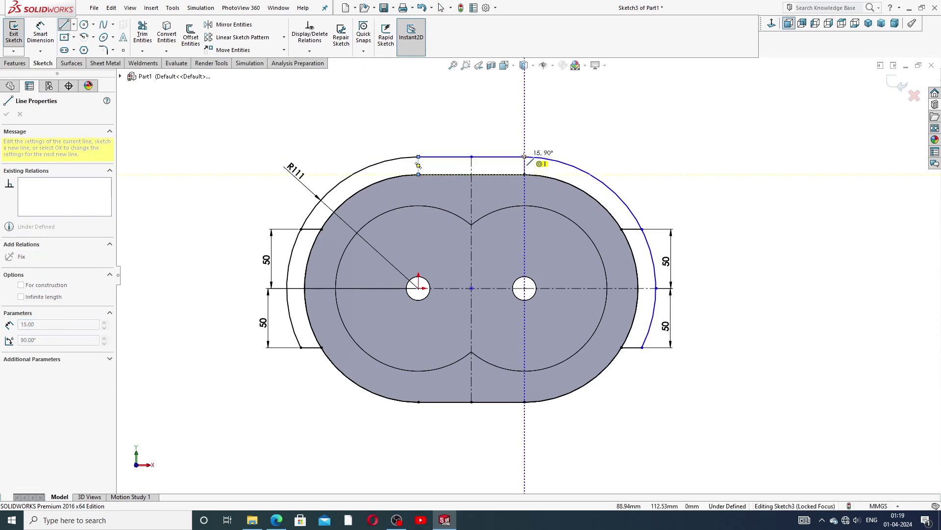
click(525, 157)
right_click(570, 145)
click(594, 152)
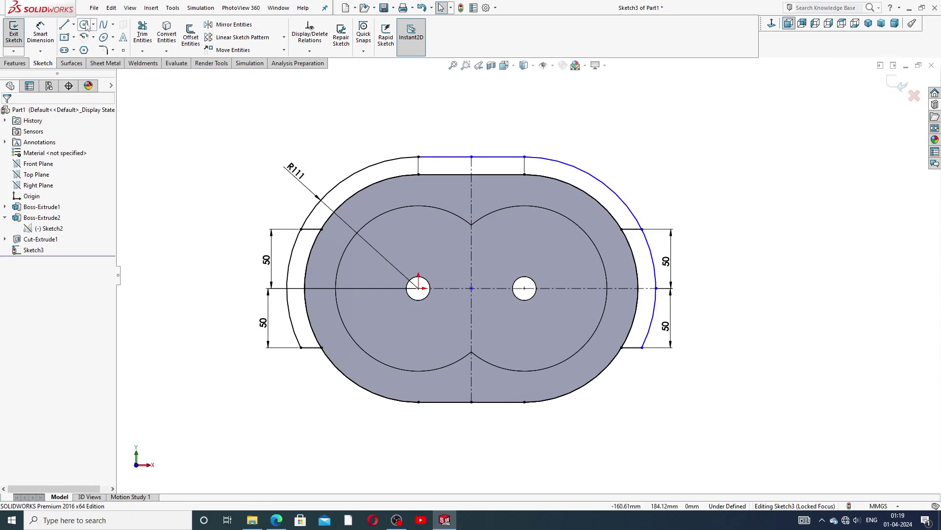
- Trim away the outer oval's upper-right and upper-left arcs
click(40, 32)
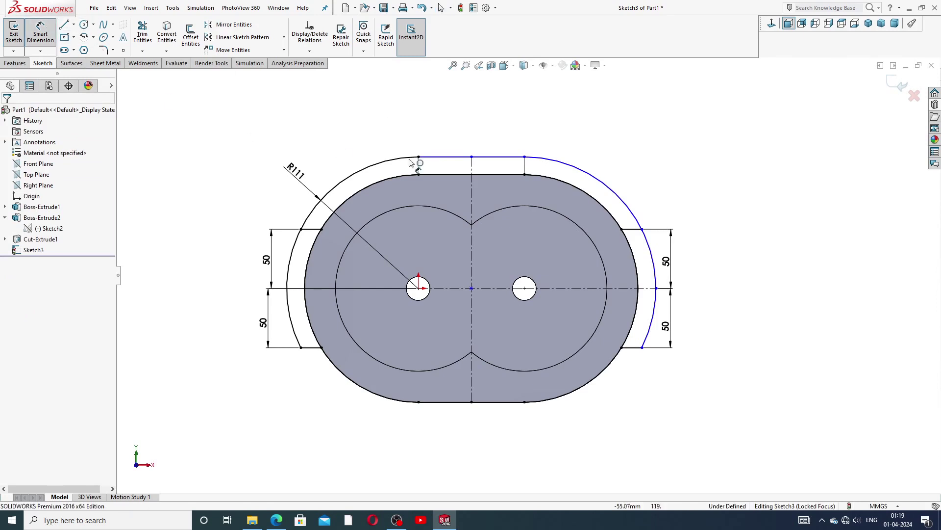
click(608, 188)
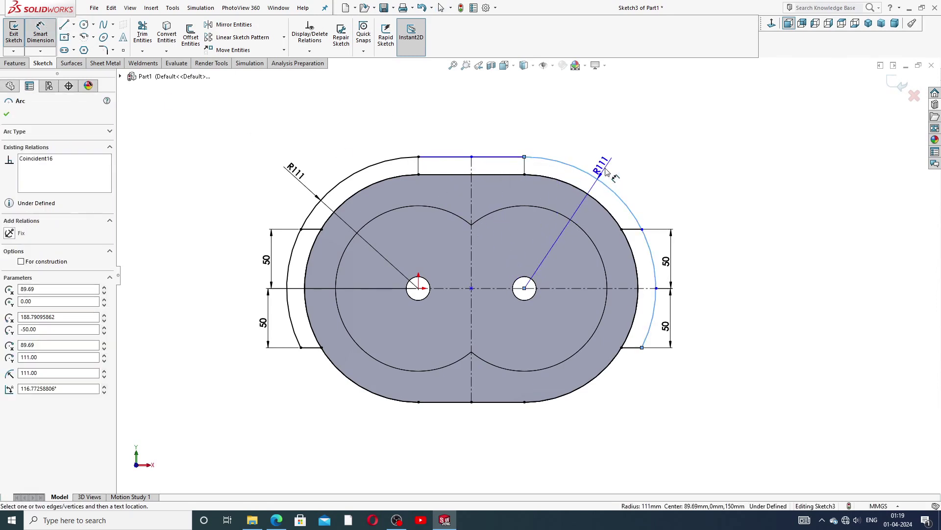
key(Escape)
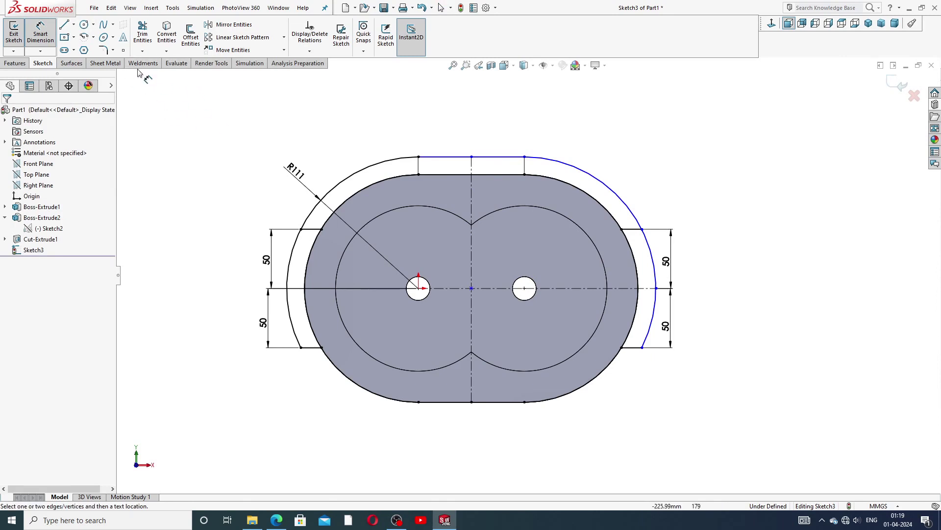
click(40, 32)
click(143, 36)
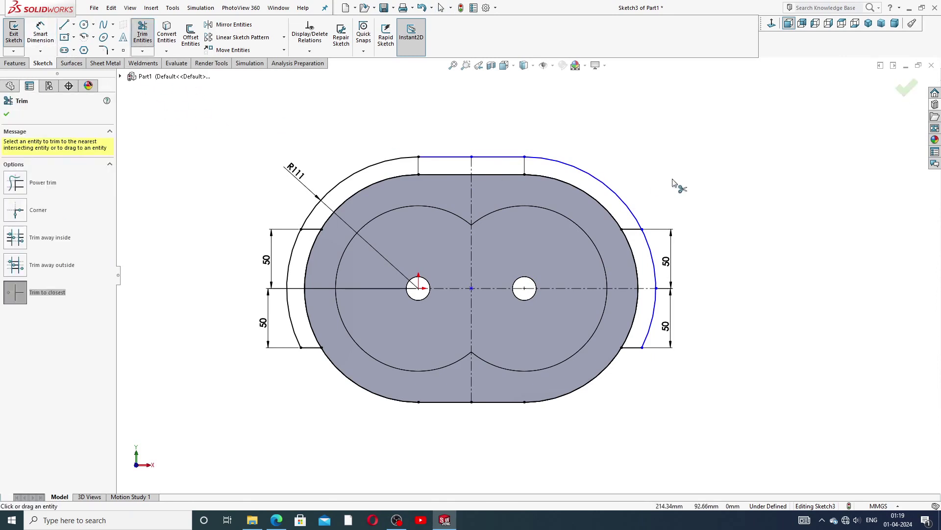
click(619, 197)
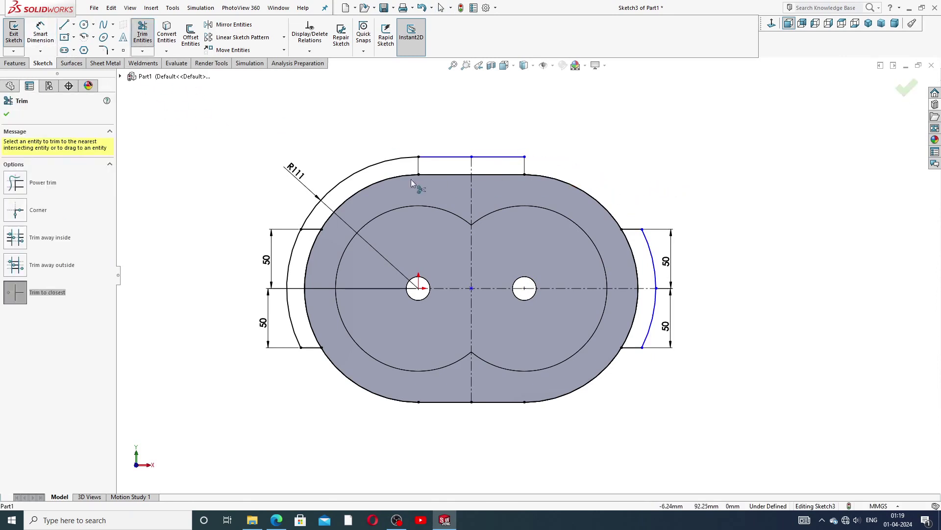
click(385, 164)
right_click(670, 138)
click(707, 148)
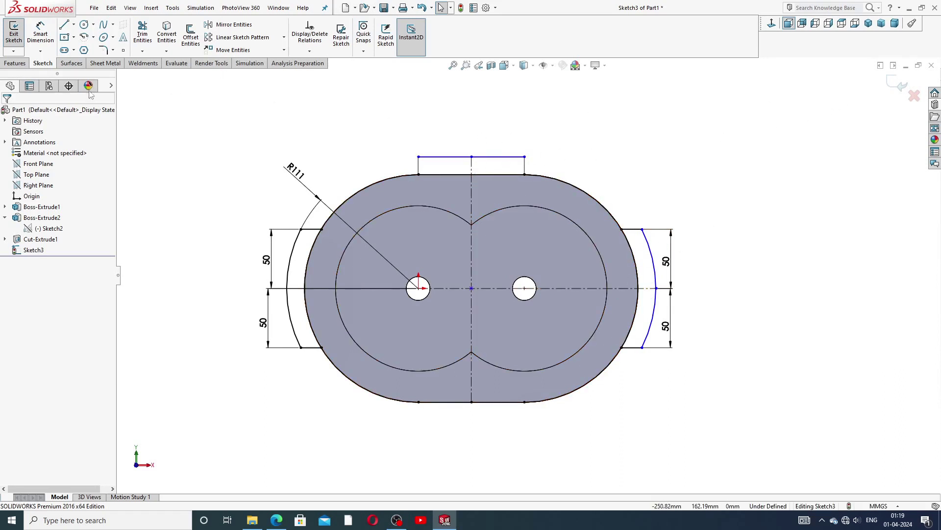
- Extrude the top pad and both side pad regions Through All in the reversed direction
click(12, 61)
click(17, 33)
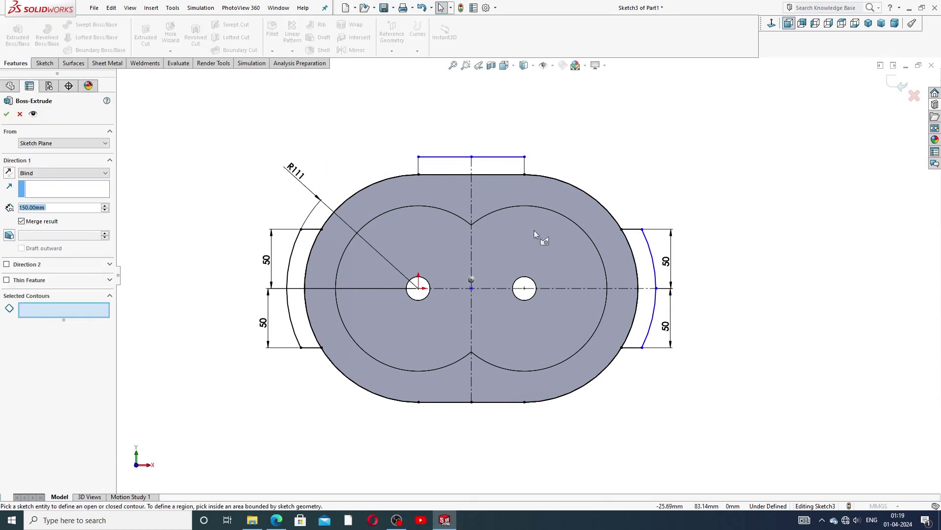
click(514, 164)
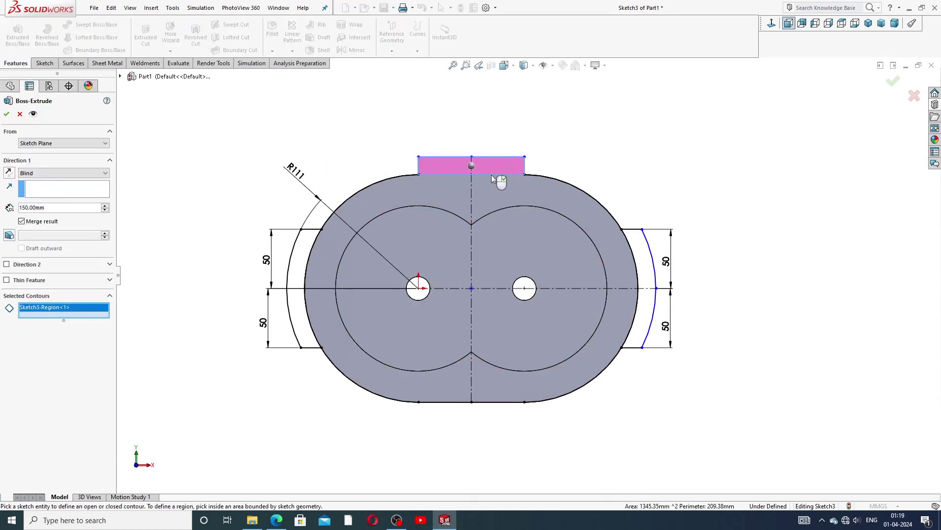
click(308, 245)
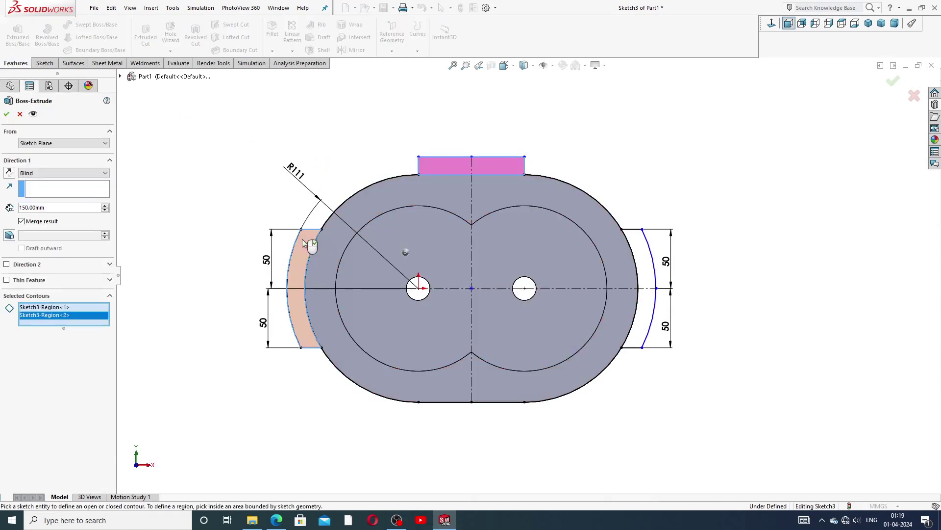
click(648, 257)
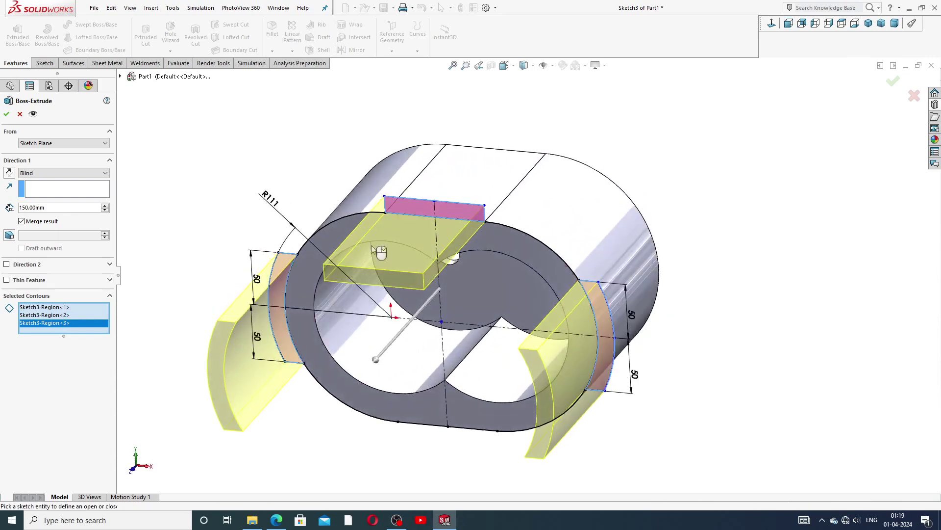
click(10, 172)
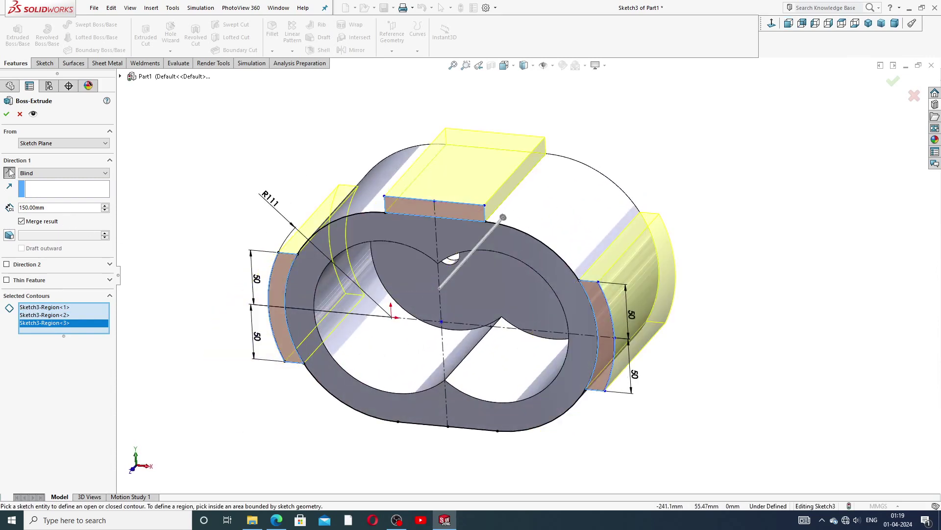
click(39, 174)
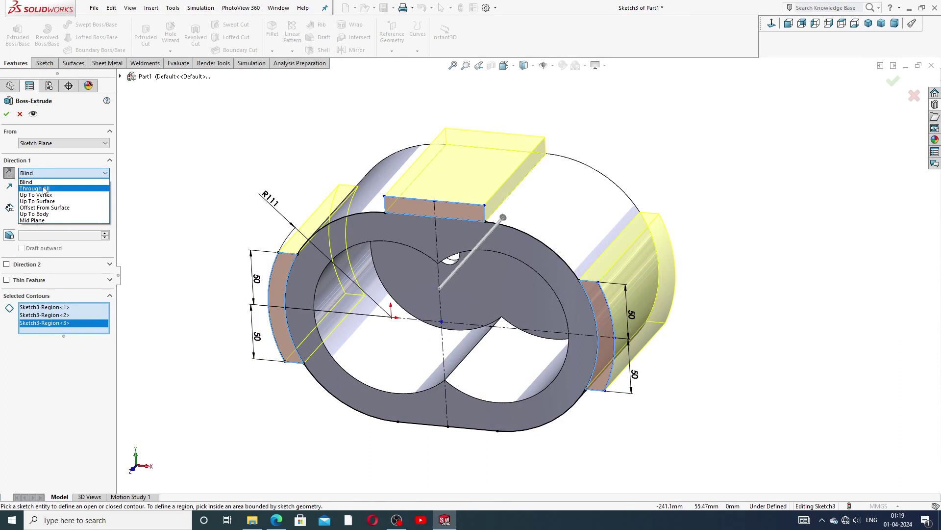
click(44, 190)
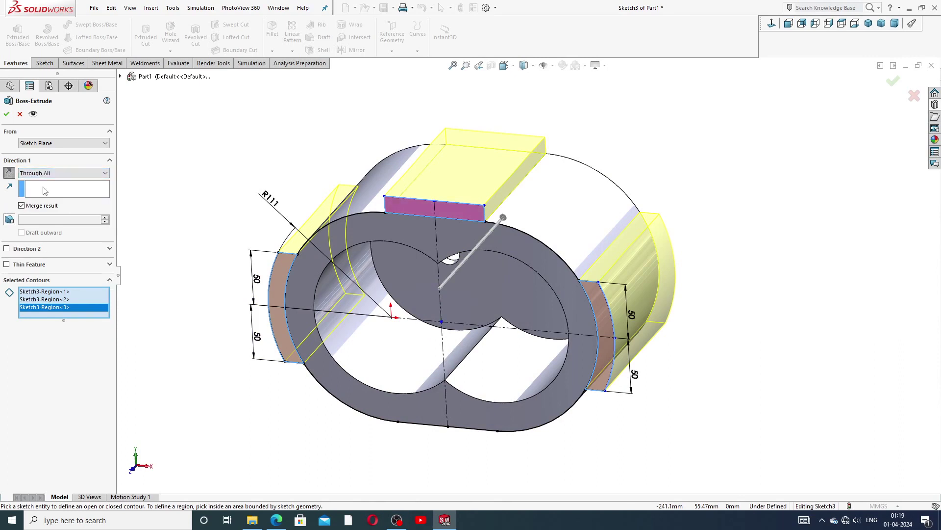
click(6, 115)
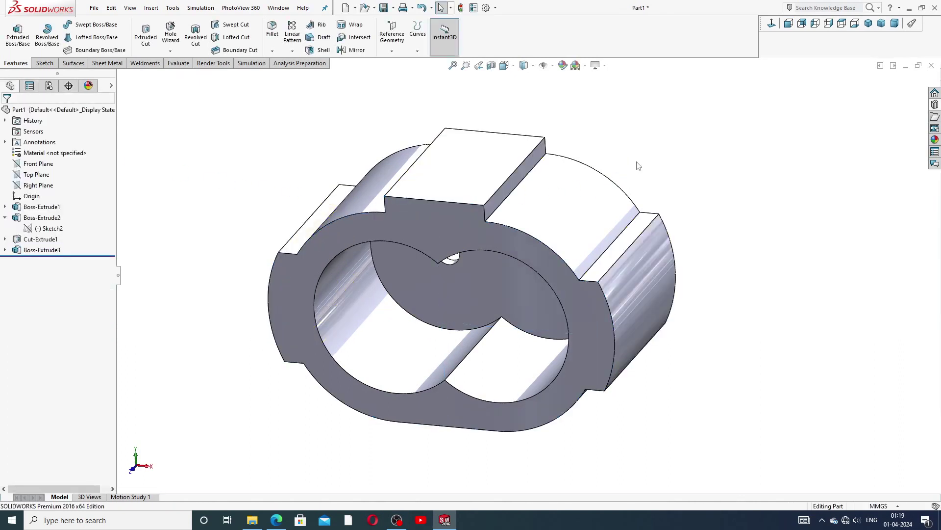
- Inspect the new pads, reconfirm Boss-Extrude3, then bring the Roots blower drawing PDF forward
mouse_move(668, 185)
middle_down()
mouse_move(611, 143)
mouse_move(593, 227)
mouse_move(677, 179)
mouse_move(742, 231)
mouse_move(657, 221)
middle_up()
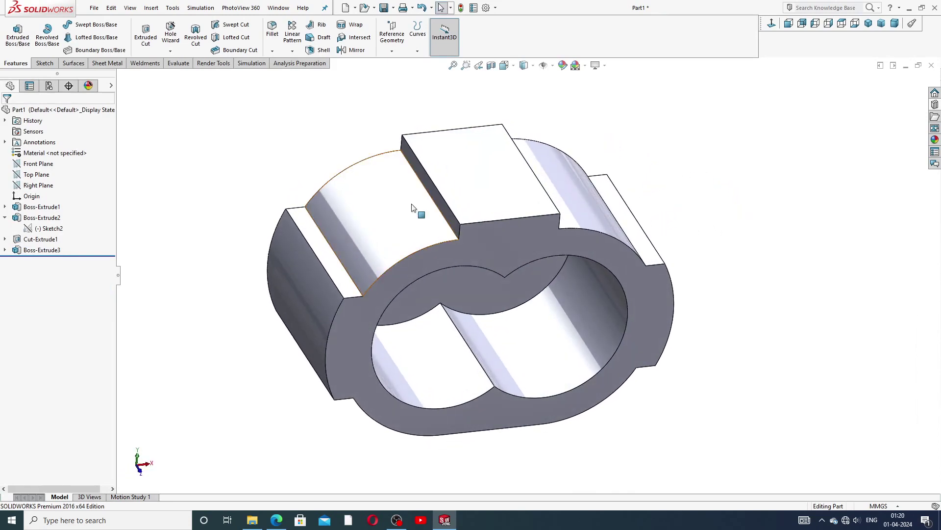
click(5, 218)
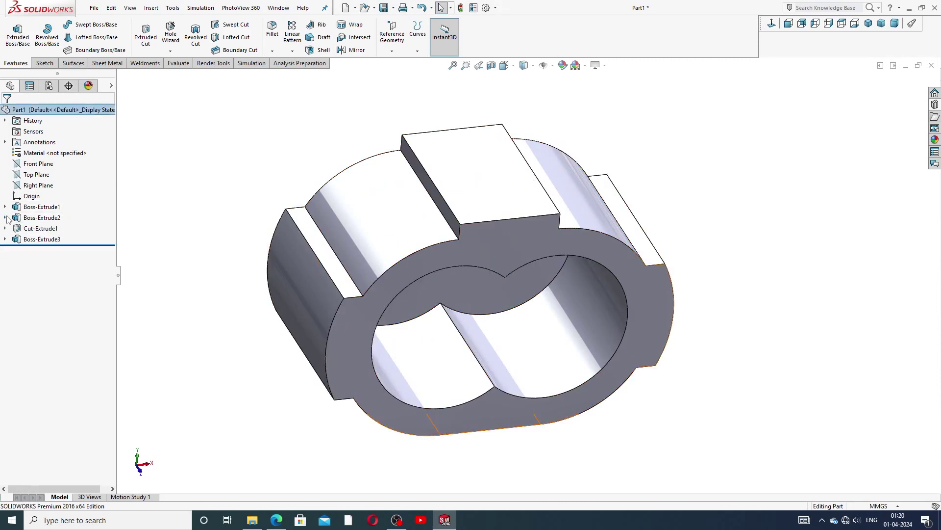
click(38, 240)
click(66, 216)
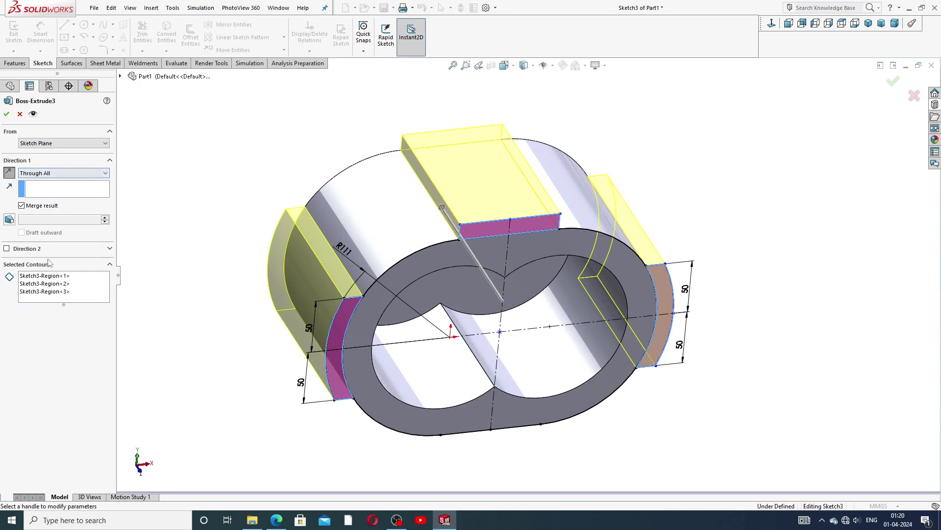
key(Return)
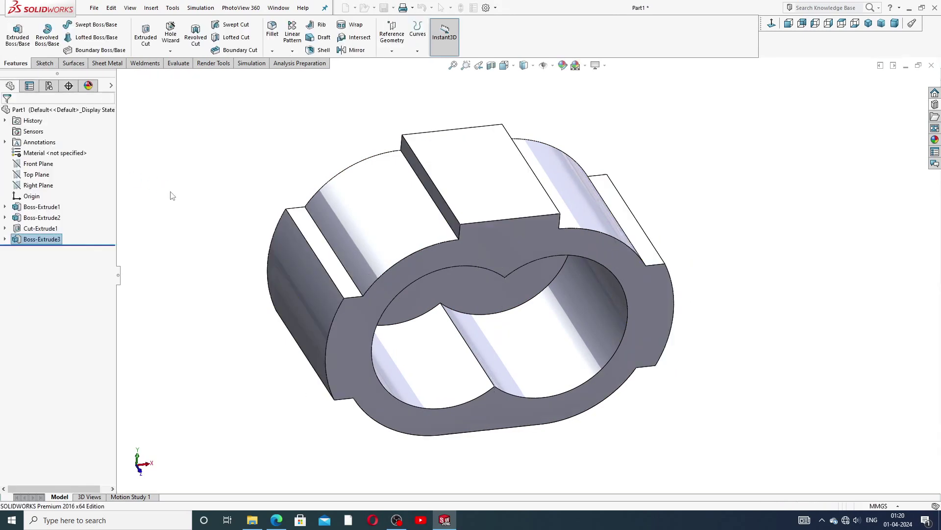
mouse_move(332, 256)
middle_down()
mouse_move(297, 198)
mouse_move(336, 266)
middle_up()
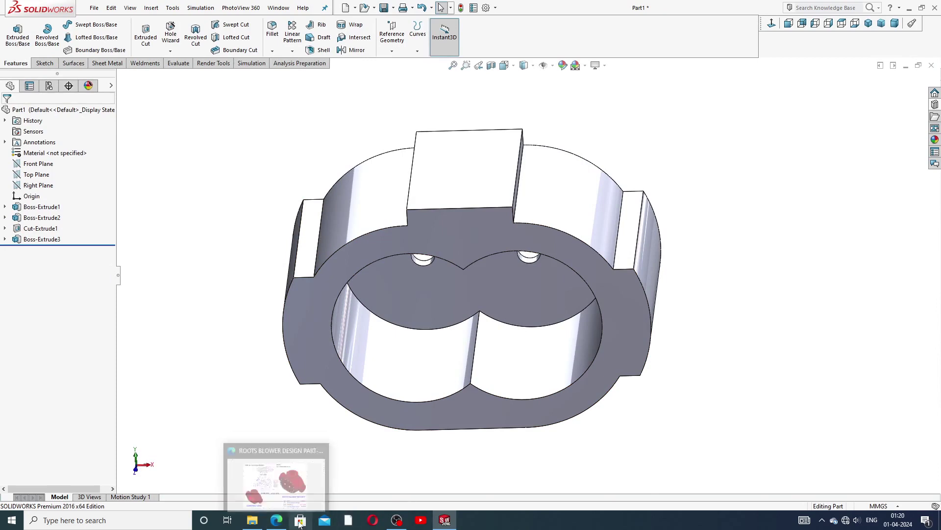
click(277, 519)
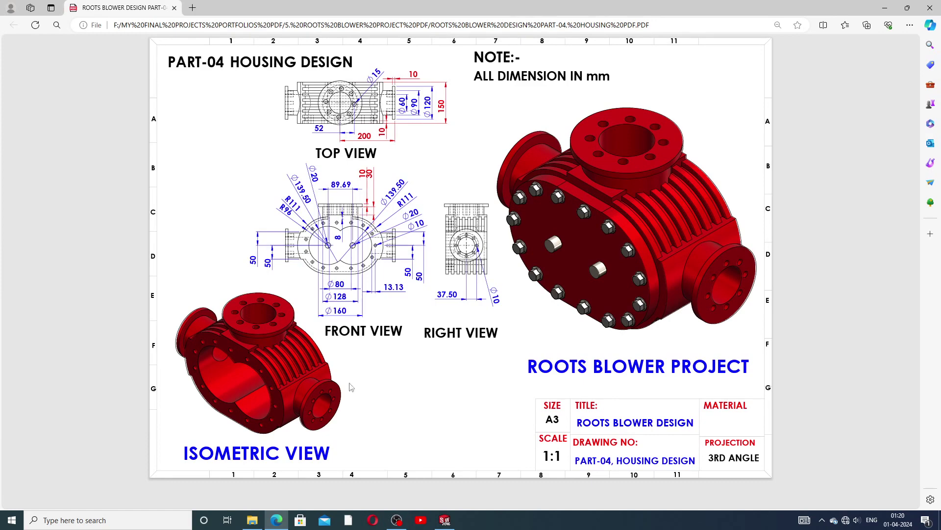
- Return from the PART-04 housing drawing to the casing part in SOLIDWORKS
click(445, 519)
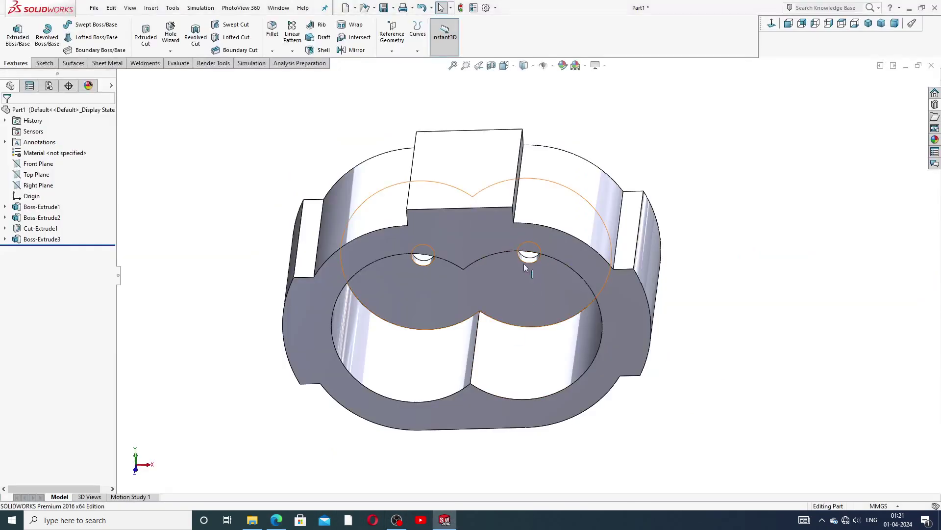
- Start a new sketch on the casing's end face
click(488, 232)
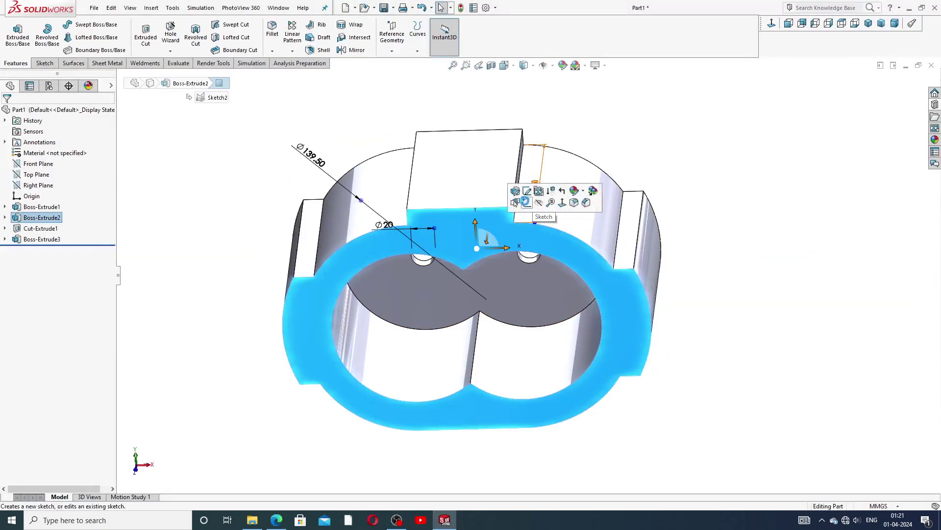
click(527, 202)
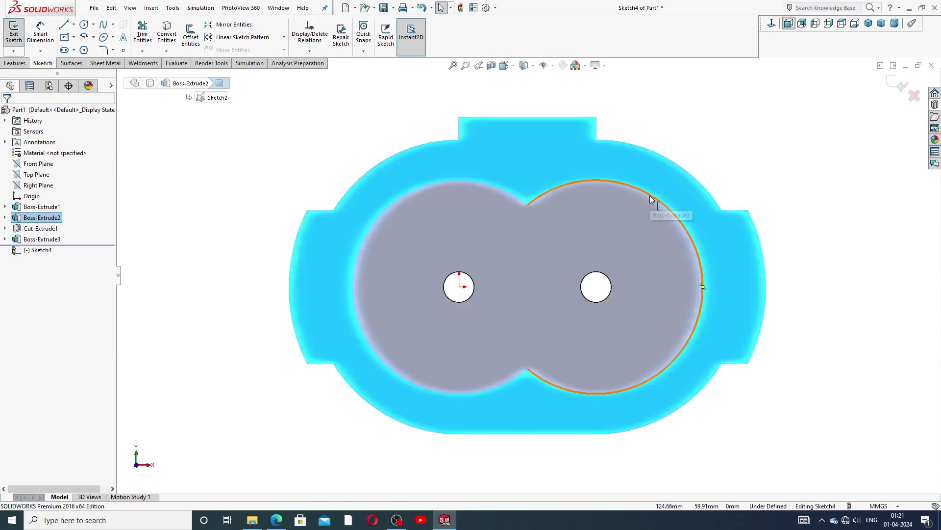
click(73, 25)
click(87, 46)
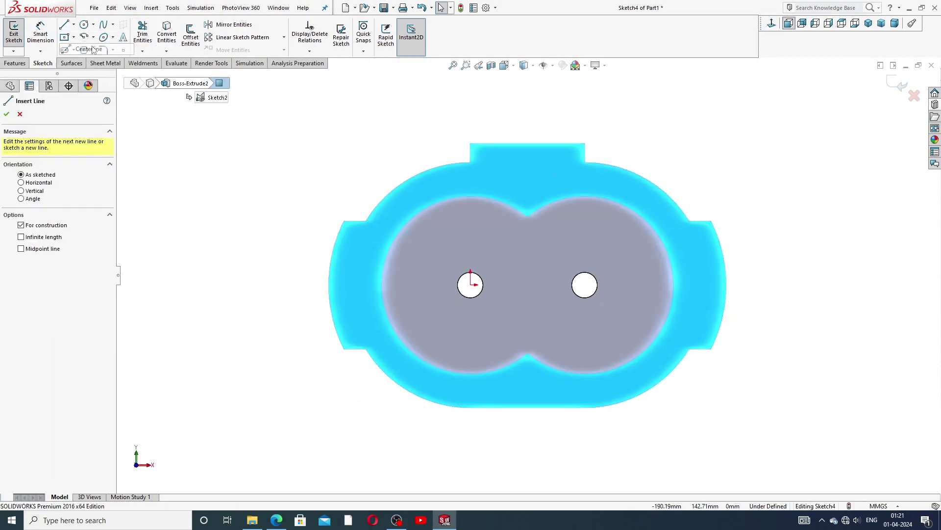
scroll(656, 266, down, 1)
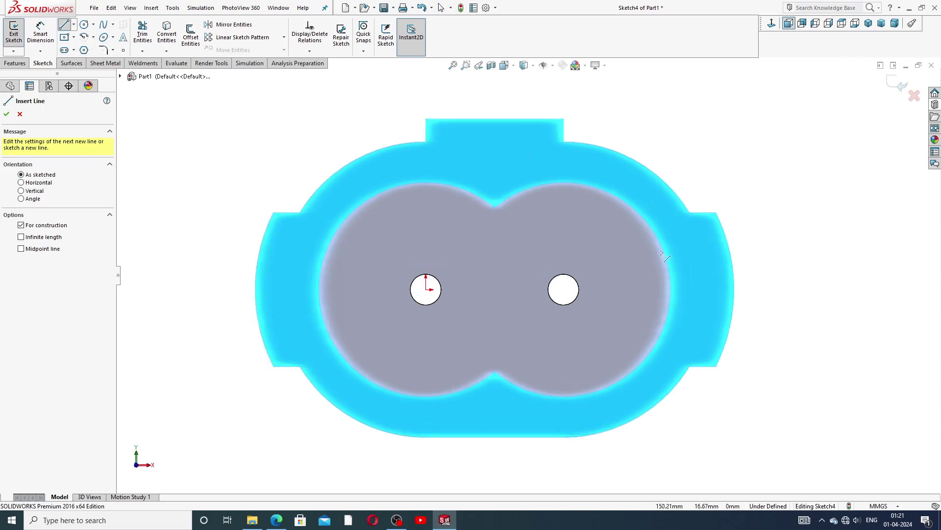
click(563, 290)
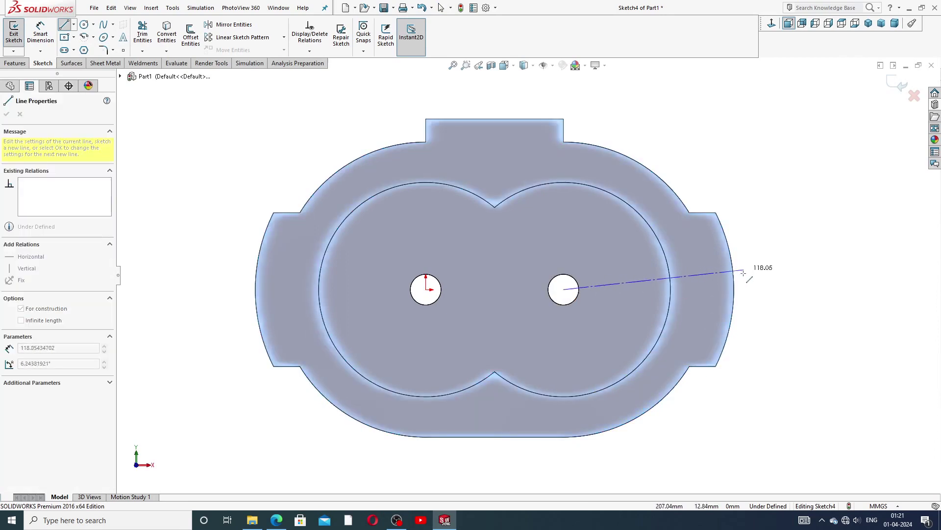
right_click(733, 184)
click(765, 182)
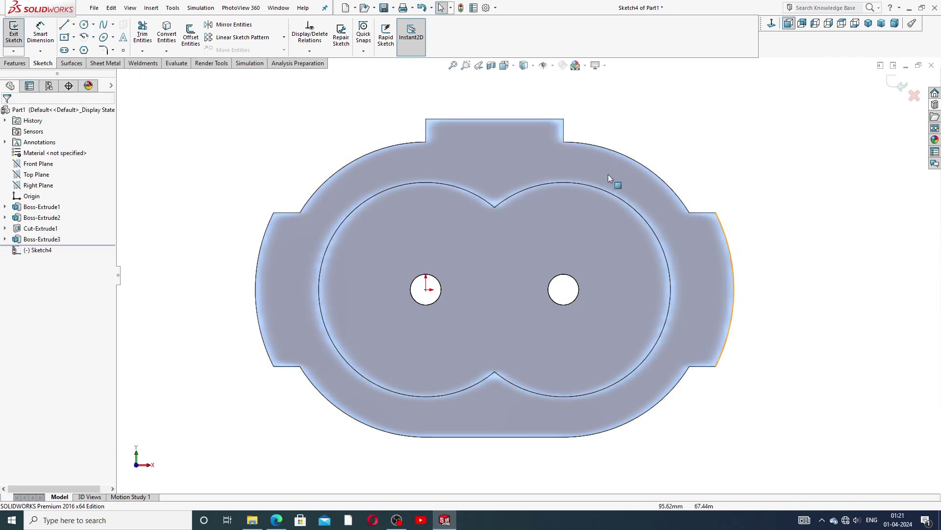
key(z)
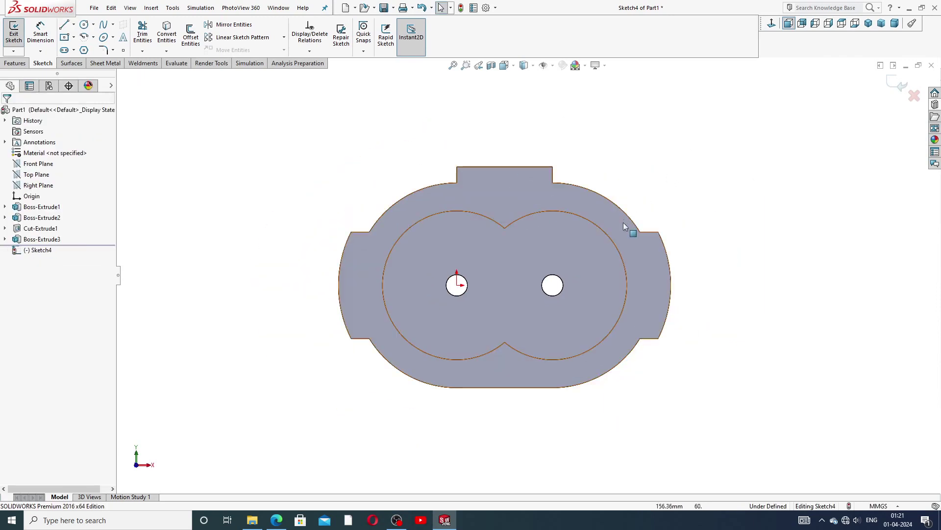
click(579, 187)
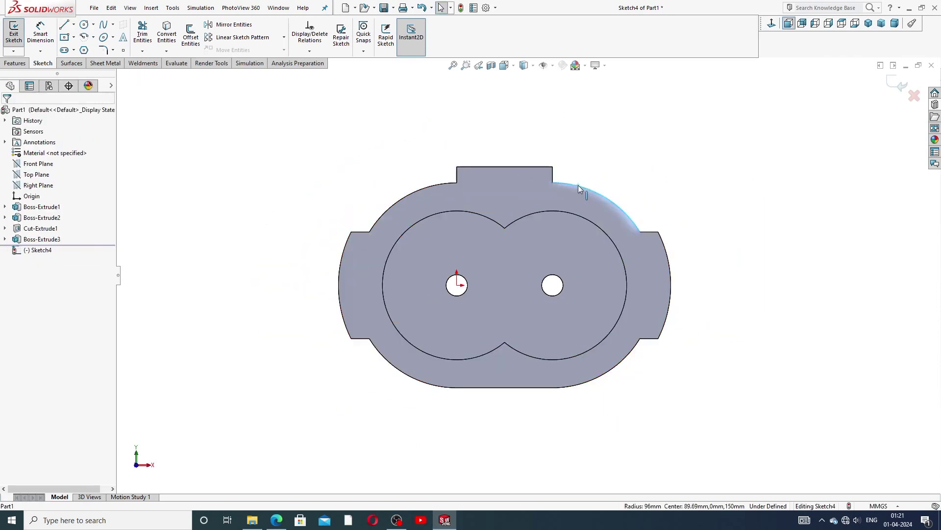
click(364, 185)
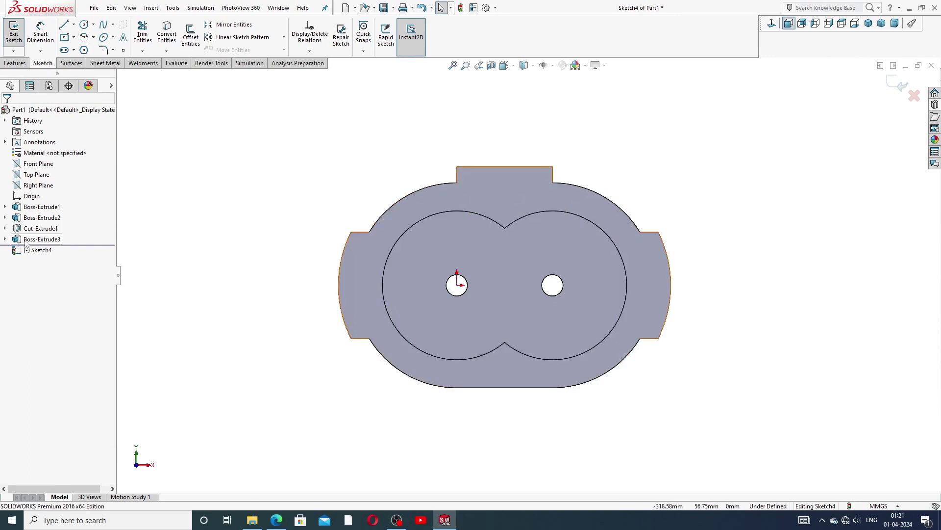
- Show Boss-Extrude2's Sketch2 bore profile for reference
click(5, 218)
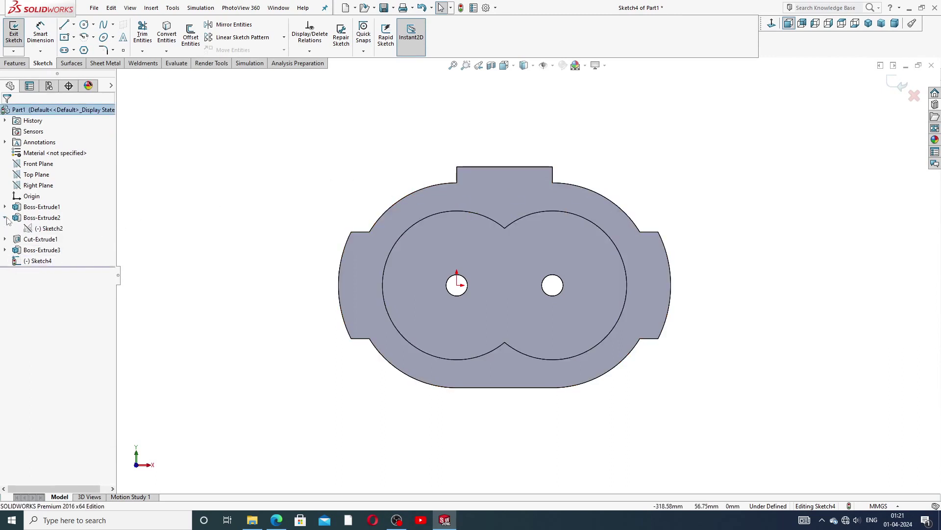
click(47, 229)
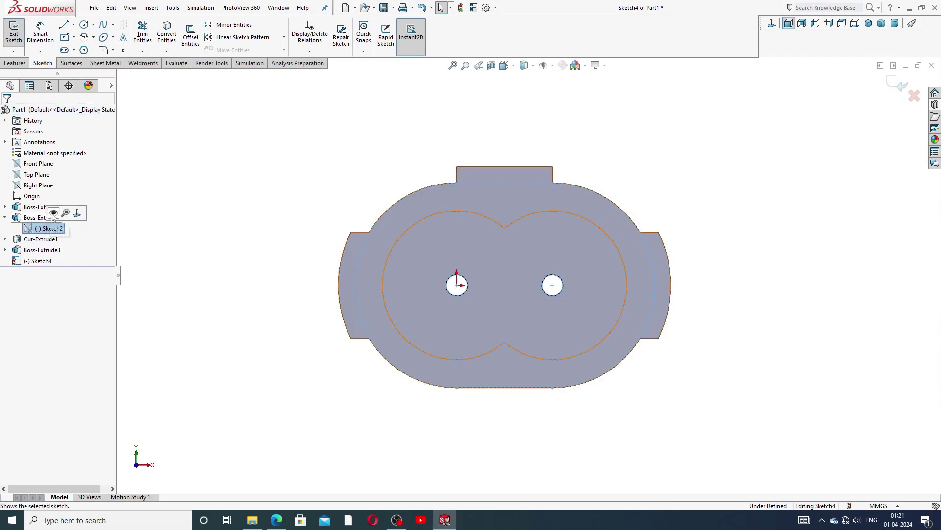
click(54, 212)
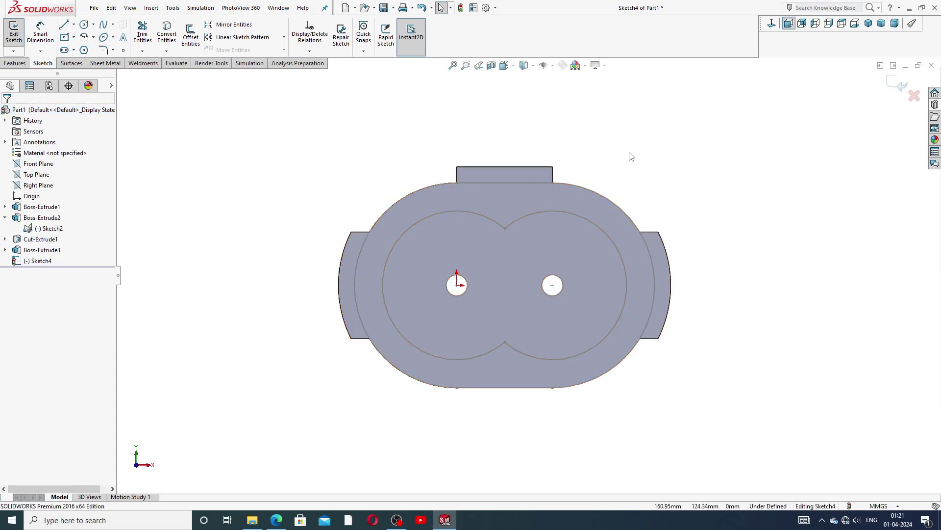
scroll(635, 253, down, 1)
scroll(634, 256, down, 1)
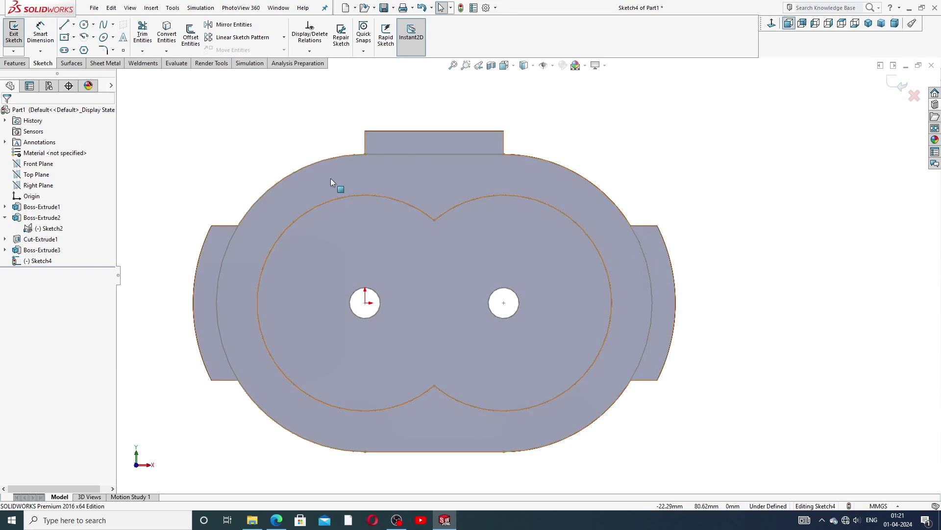
click(74, 24)
click(86, 47)
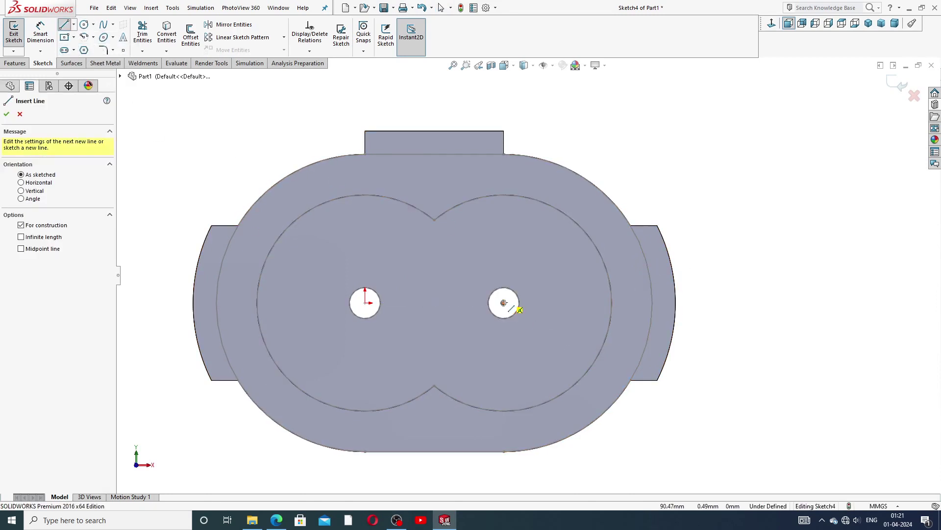
- Draw a horizontal centreline from the right bore centre to the side pad's outer edge
click(504, 303)
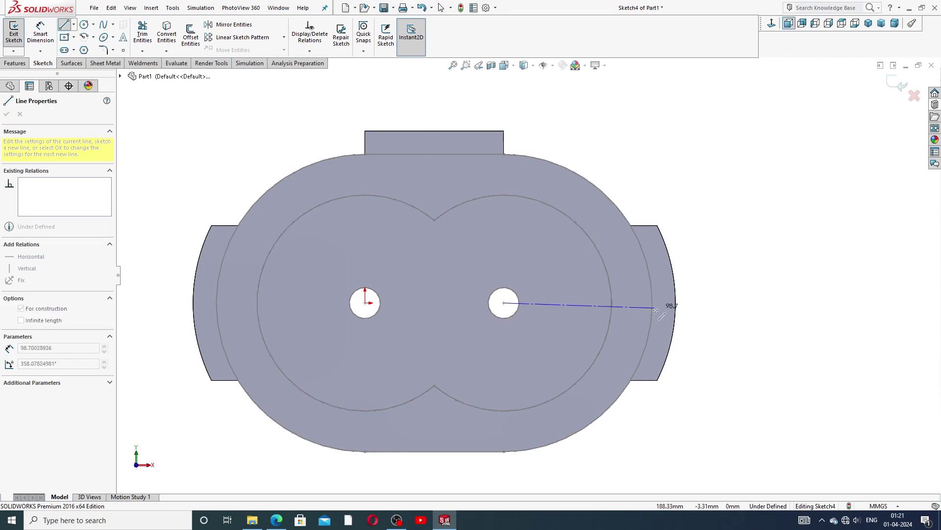
click(653, 303)
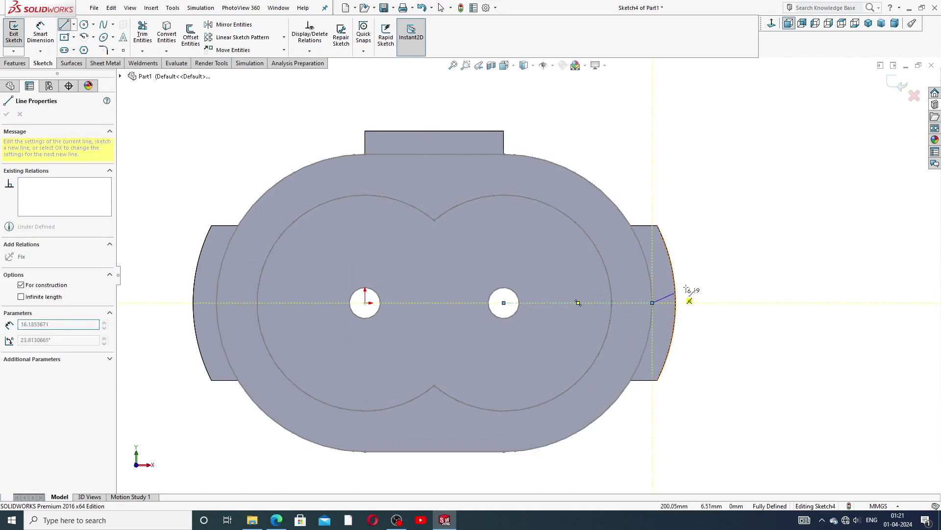
right_click(706, 248)
click(728, 285)
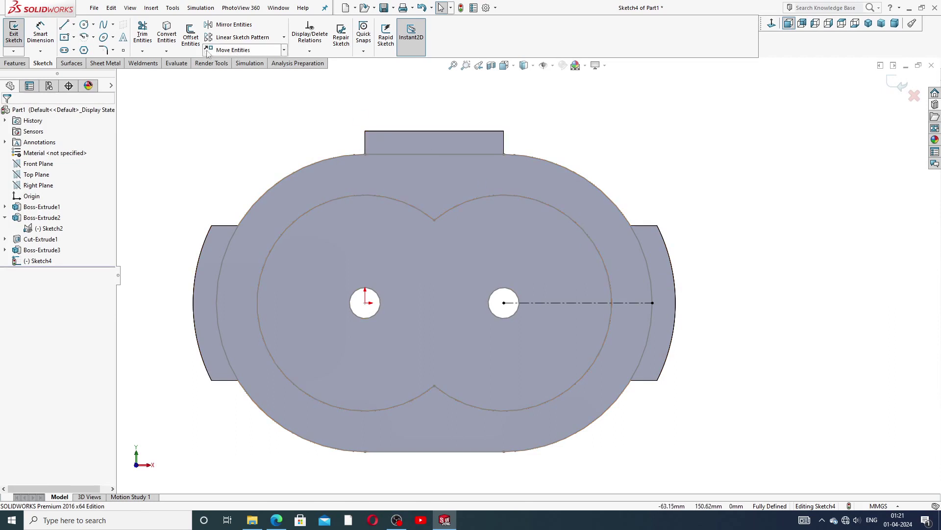
- Sketch a small bolt-hole circle centred on the centreline near the pad
click(83, 24)
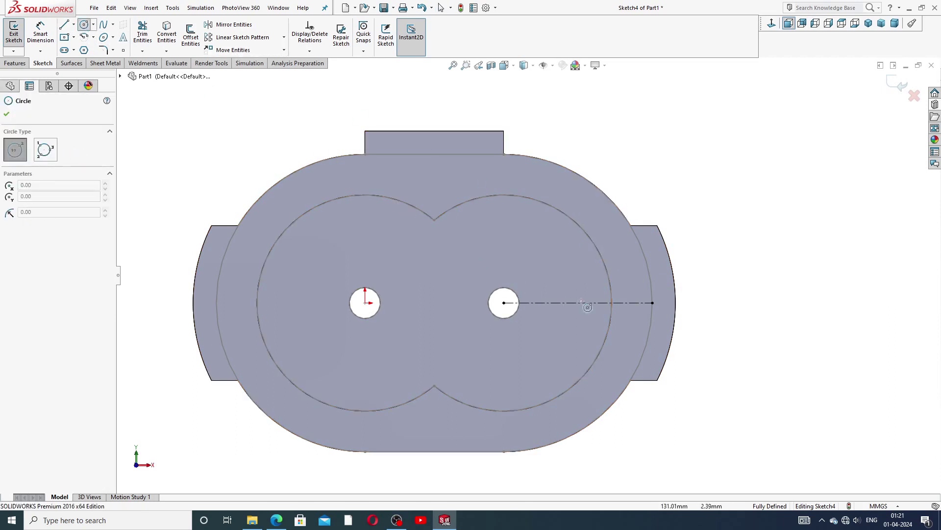
scroll(616, 319, down, 3)
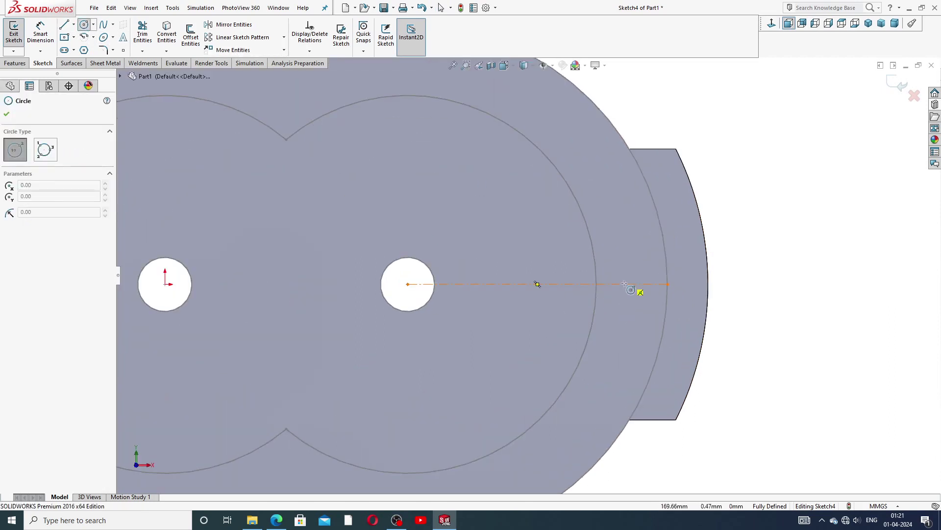
click(631, 284)
click(643, 272)
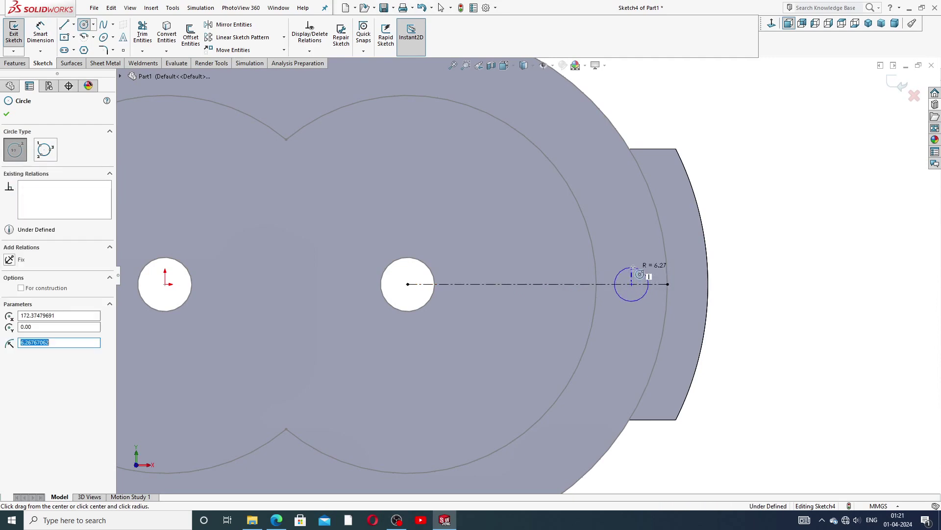
right_click(645, 259)
click(659, 267)
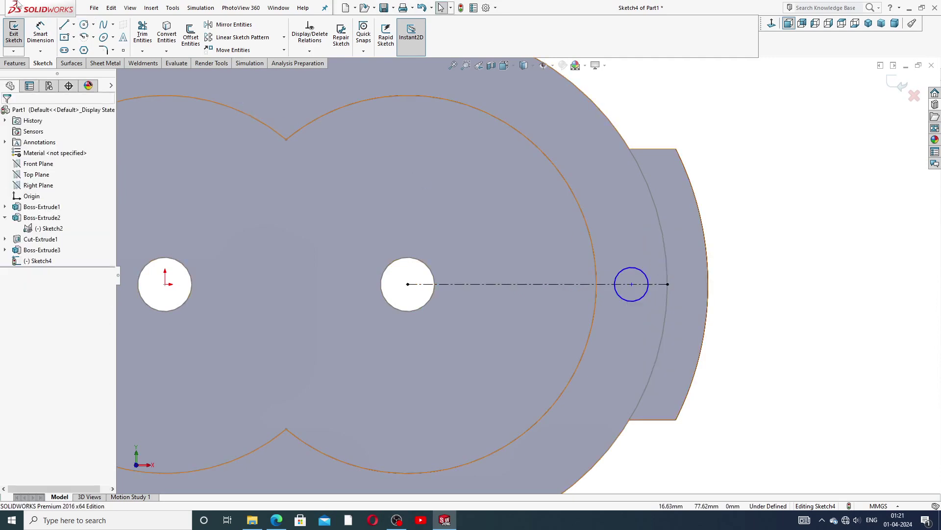
- Convert Sketch2's right bore arc into the new sketch
click(41, 32)
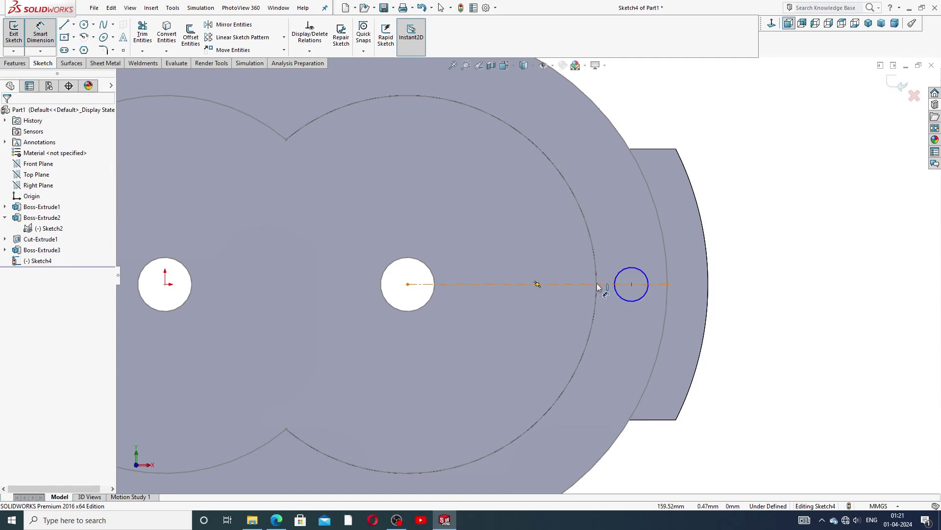
right_click(771, 210)
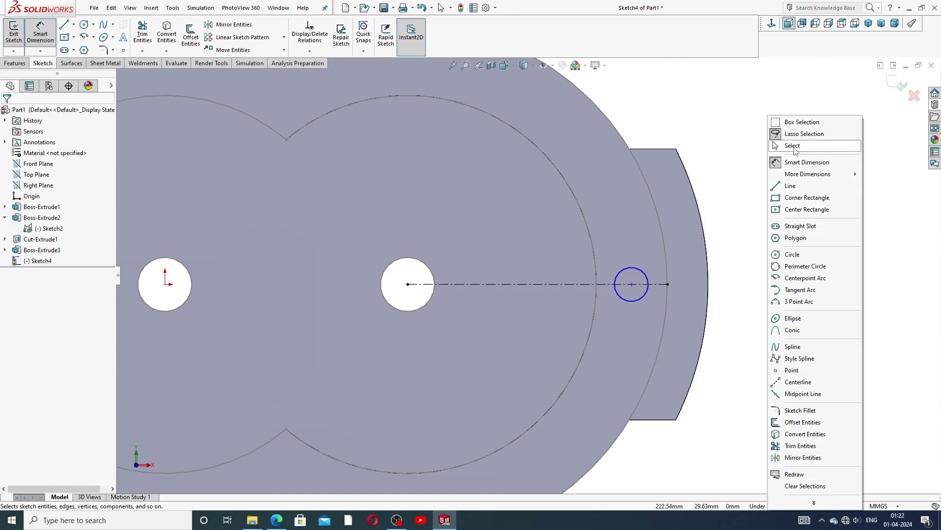
click(792, 146)
key(f)
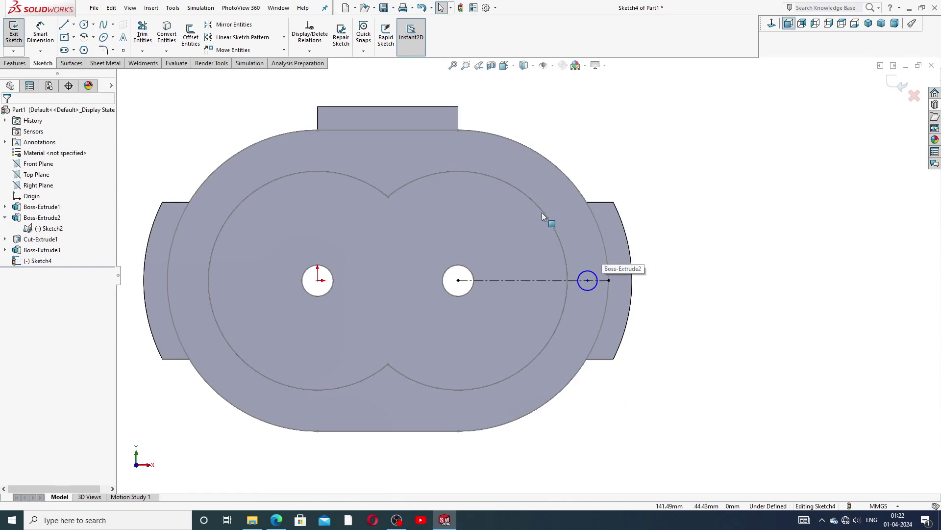
click(544, 210)
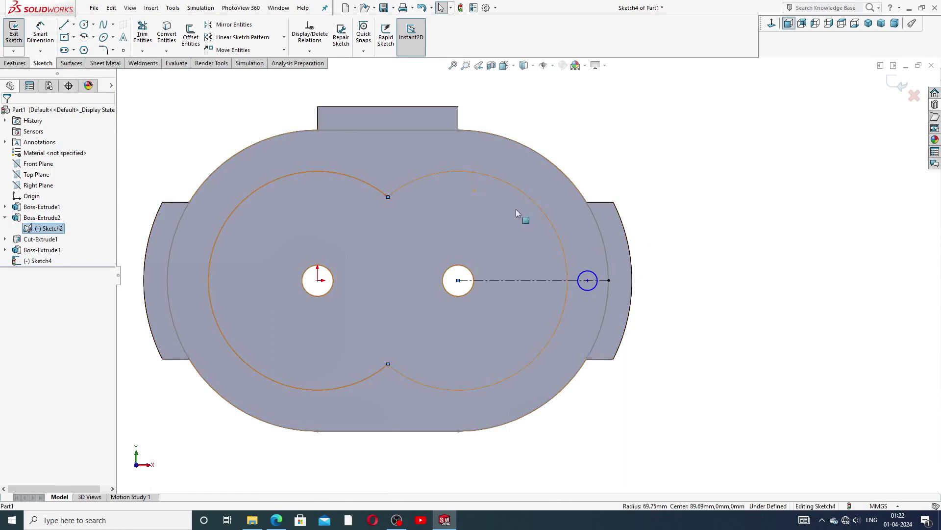
click(545, 215)
click(167, 35)
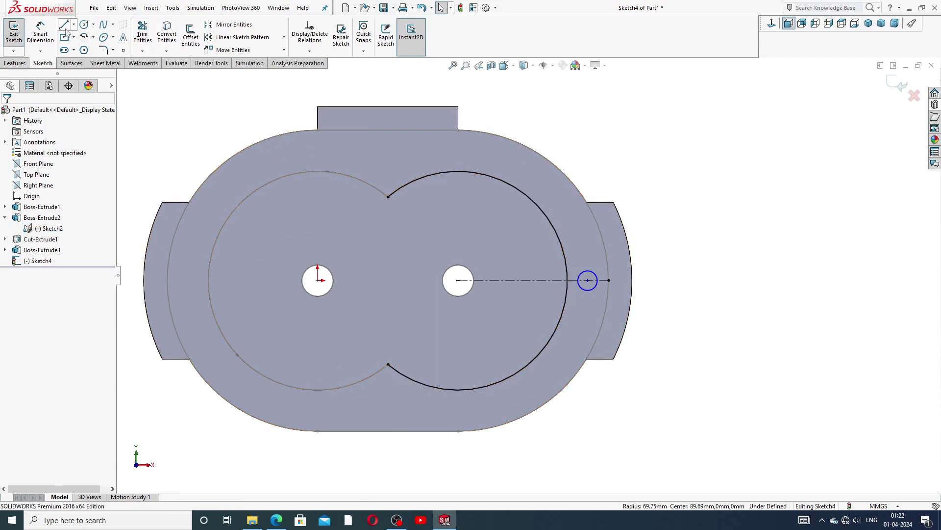
- Dimension the small circle's centre 13.13 mm from the right bore arc
click(40, 34)
scroll(599, 344, down, 2)
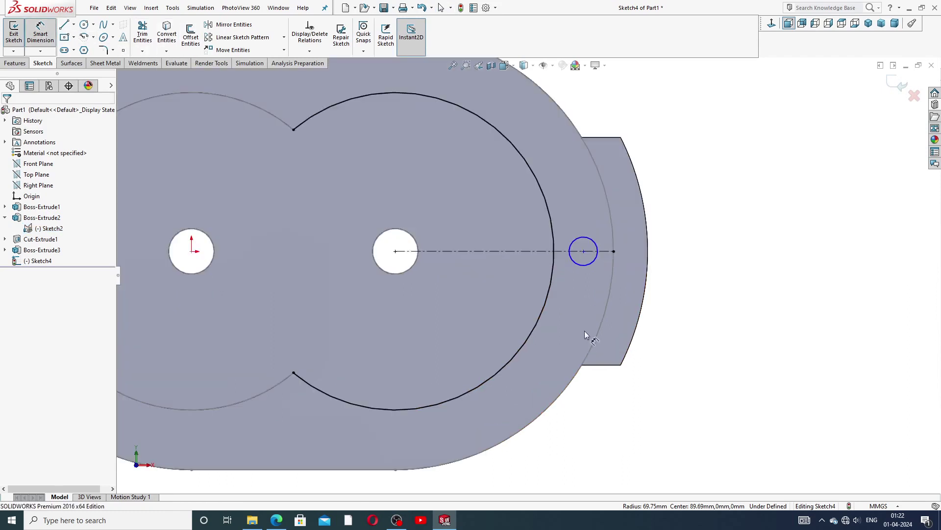
click(554, 253)
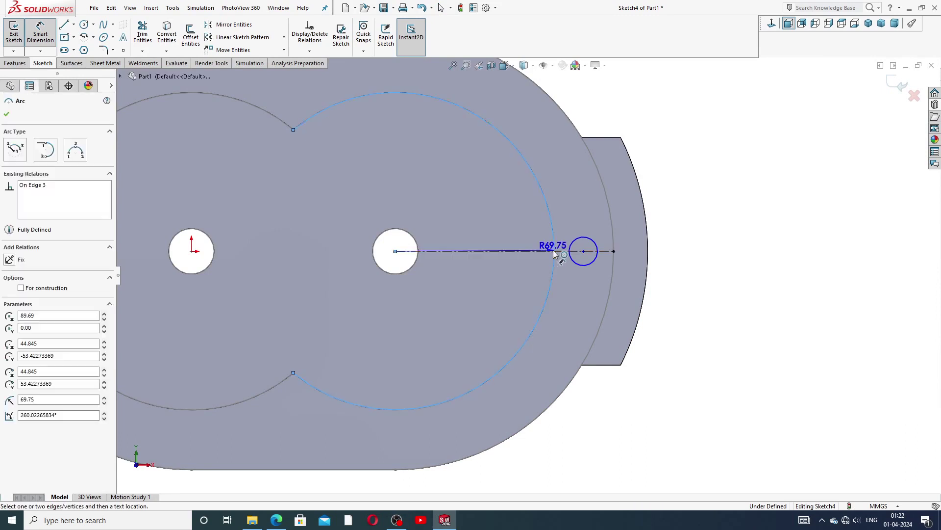
click(584, 251)
key(Escape)
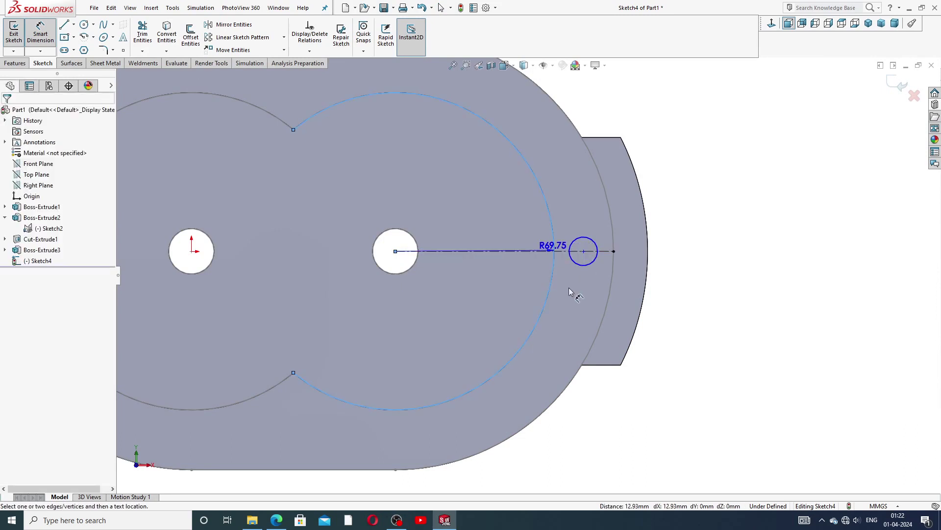
key(Escape)
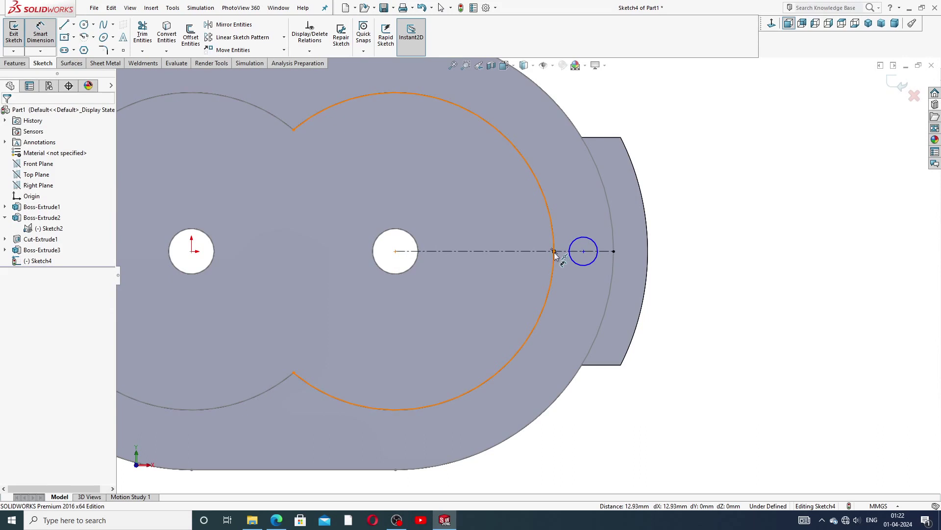
click(554, 253)
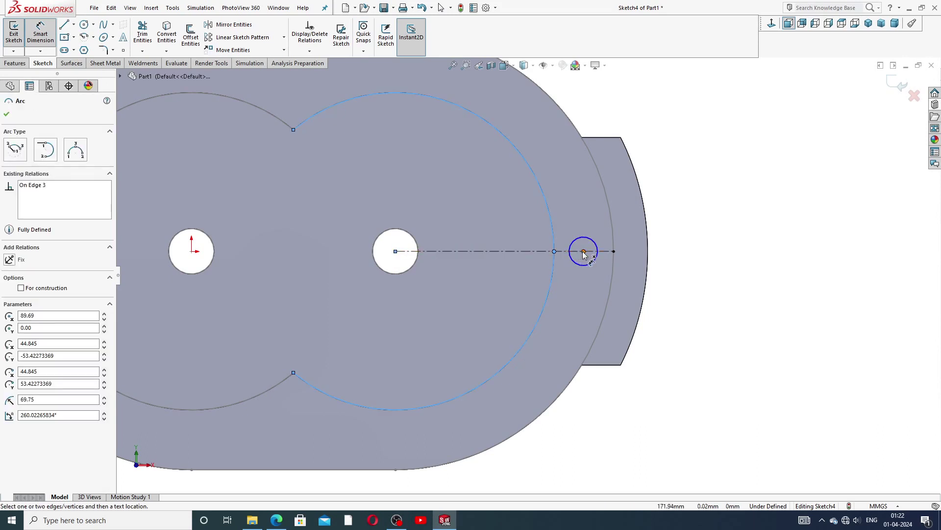
click(583, 252)
click(568, 278)
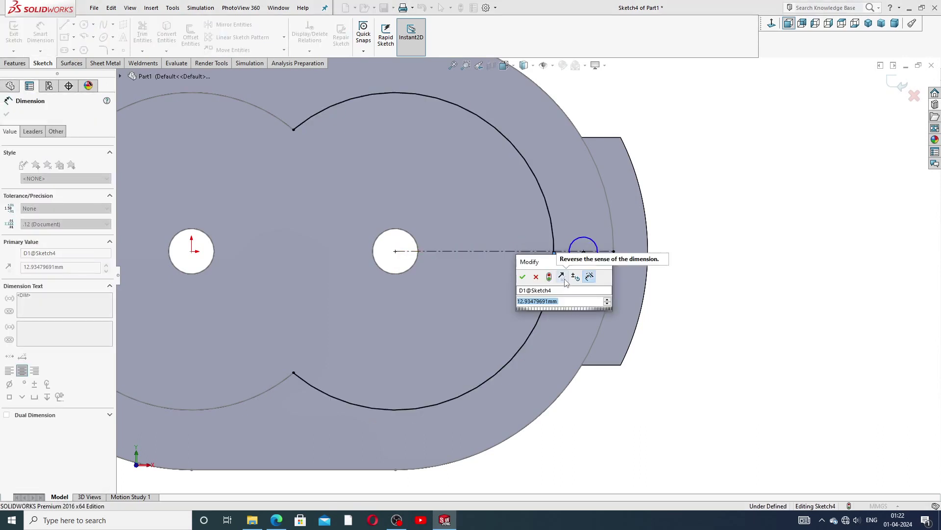
text(13.13)
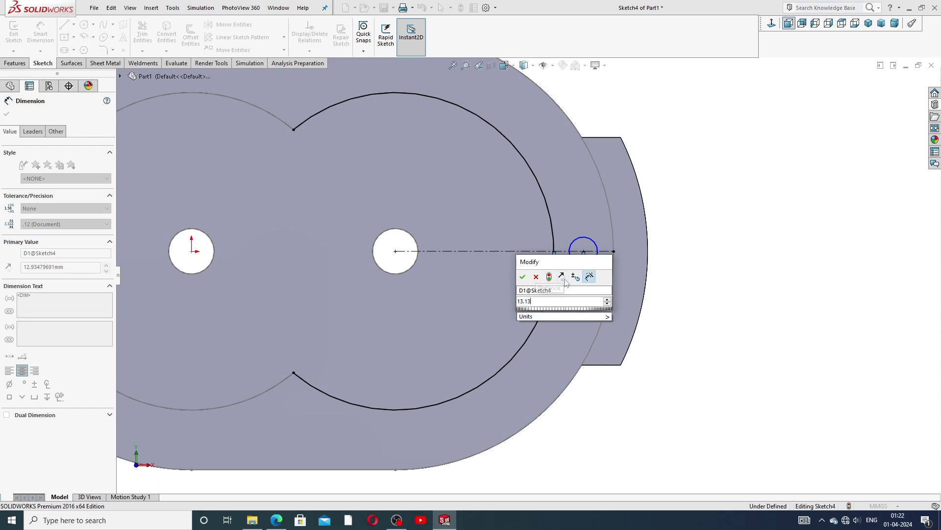
key(Return)
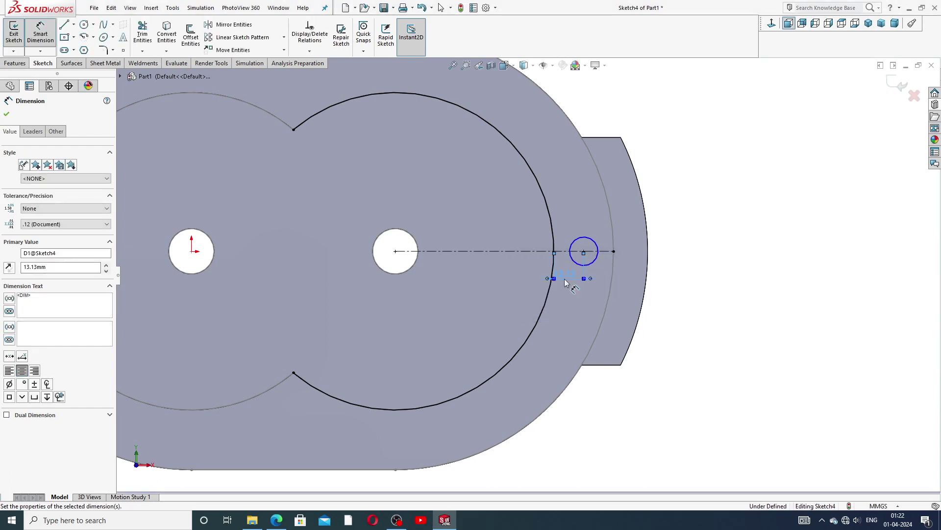
drag(564, 280, 570, 288)
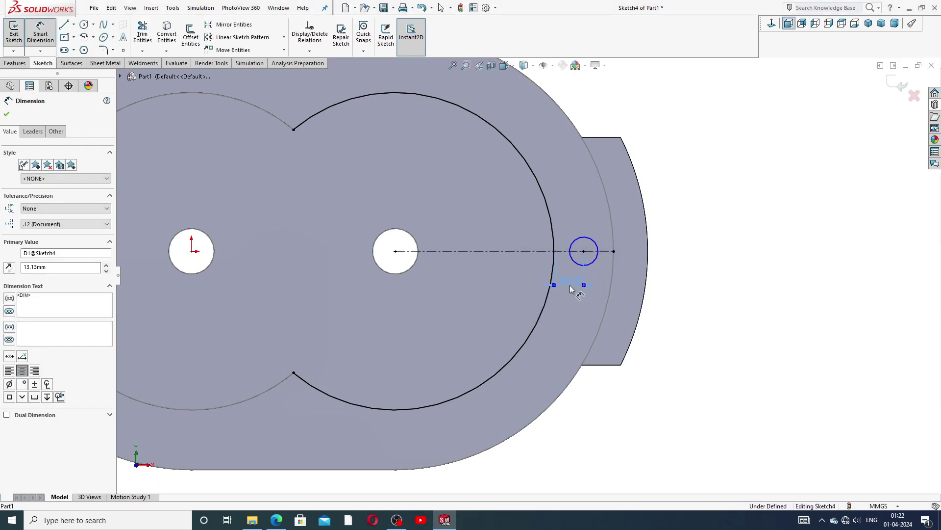
click(701, 262)
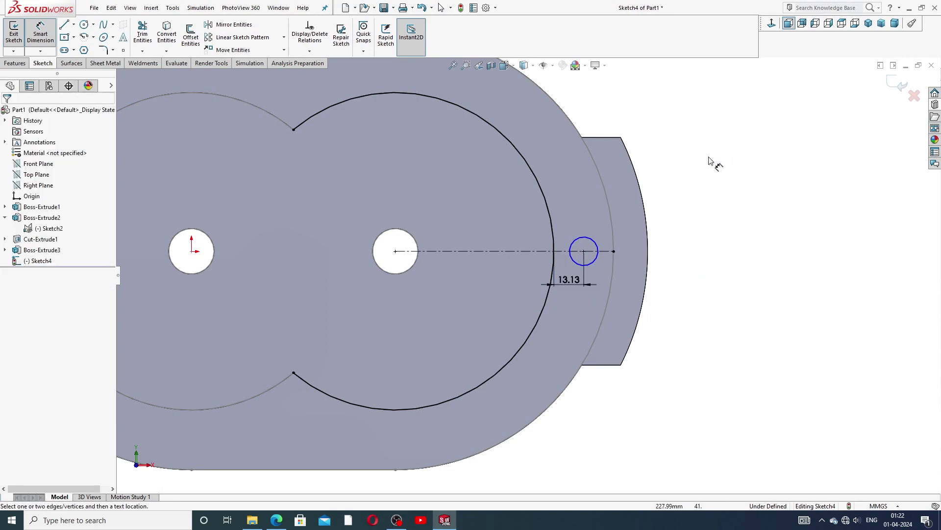
- Give the small circle a ⌀10 diameter dimension placed above it
click(597, 244)
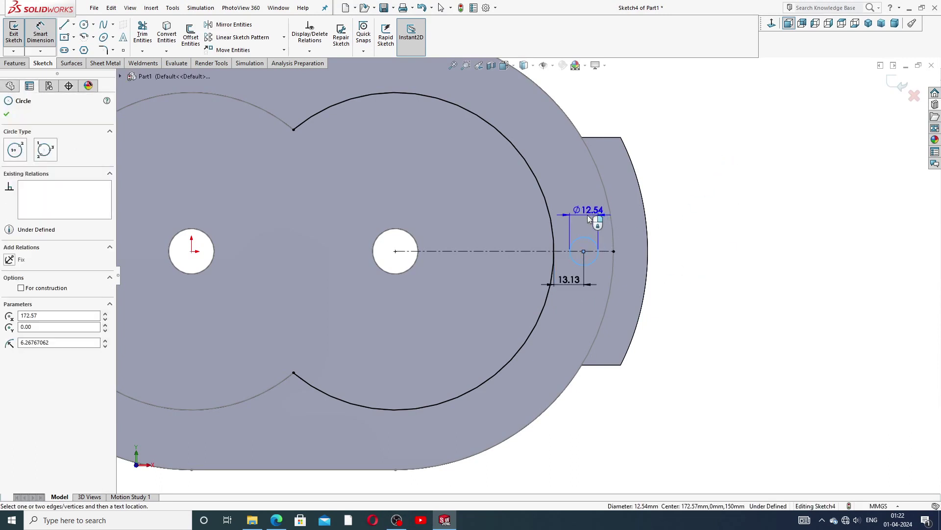
click(590, 220)
text(10)
key(Return)
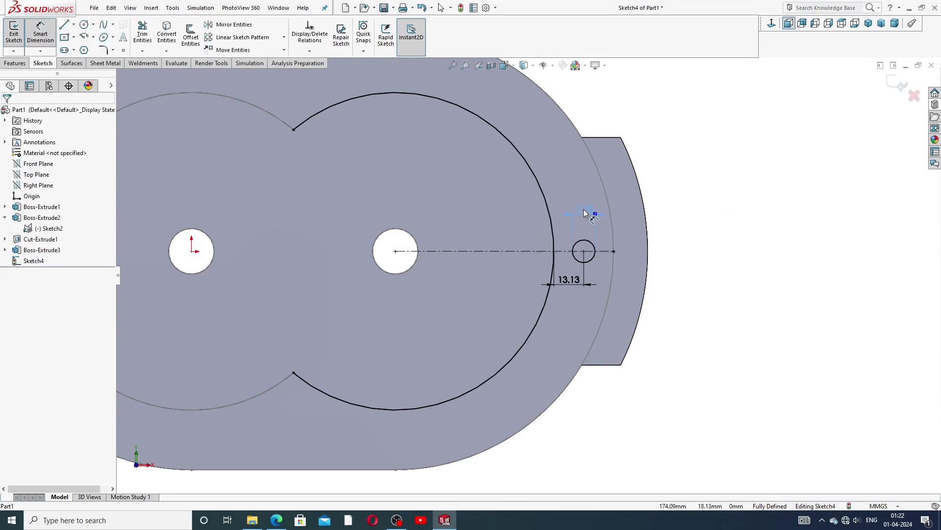
click(590, 211)
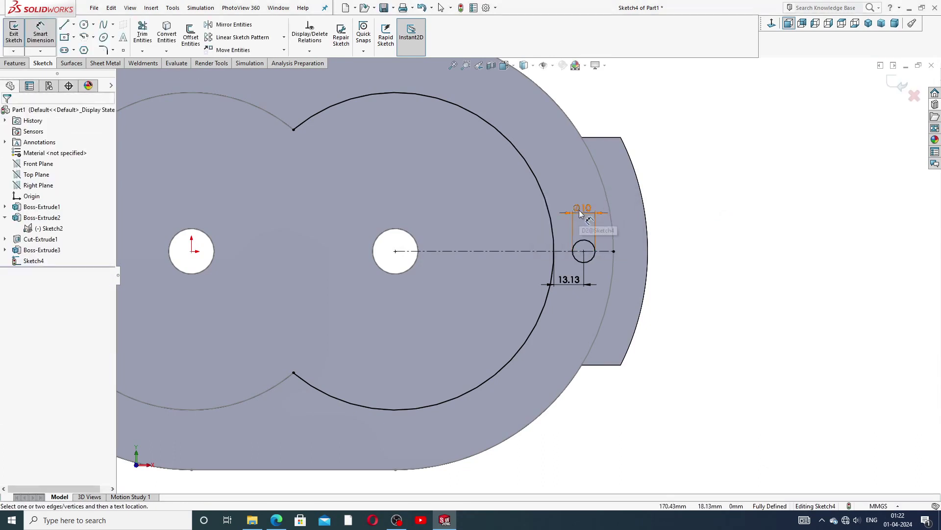
drag(581, 208, 585, 216)
key(Escape)
right_click(700, 187)
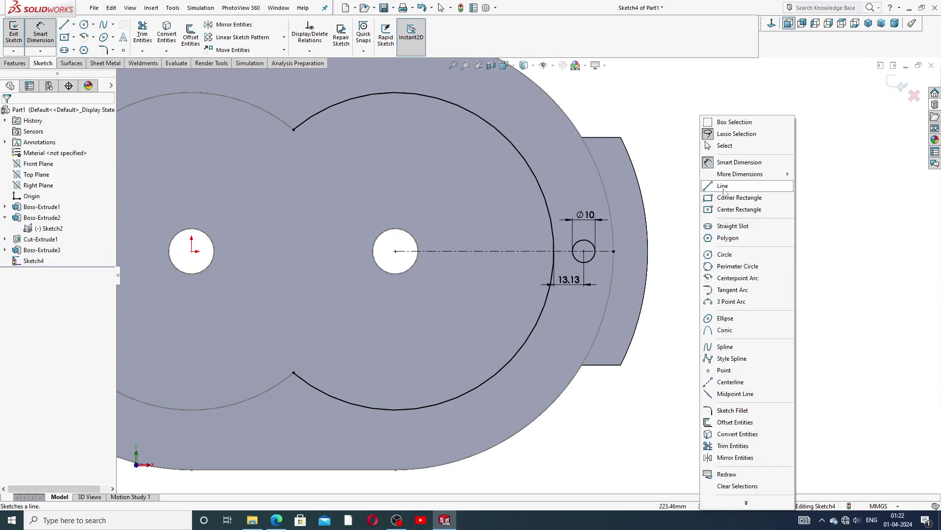
click(725, 145)
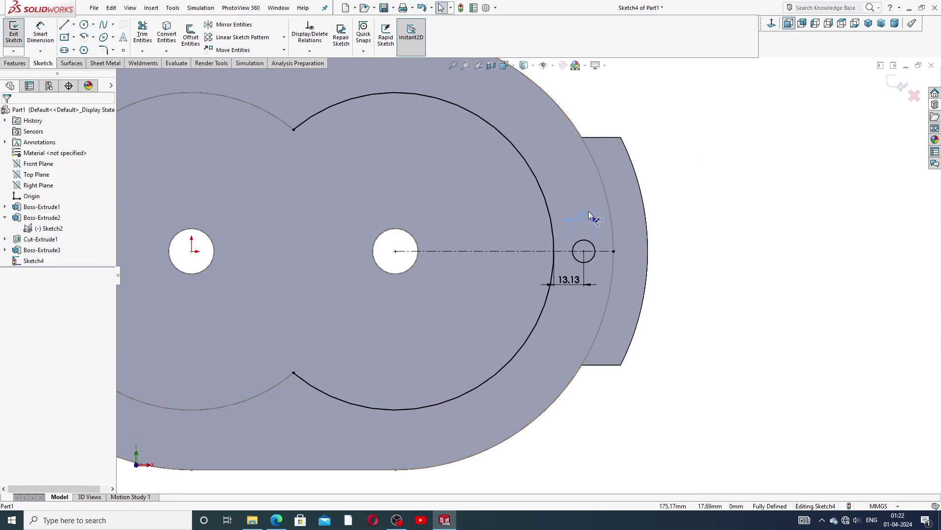
drag(591, 216, 591, 216)
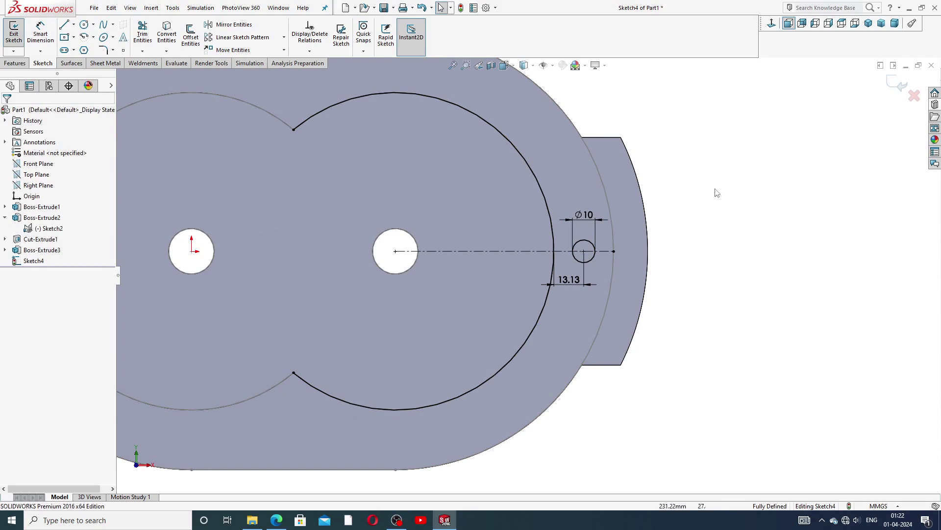
- Turn the right bore arc into construction geometry
scroll(618, 217, up, 2)
scroll(614, 216, up, 2)
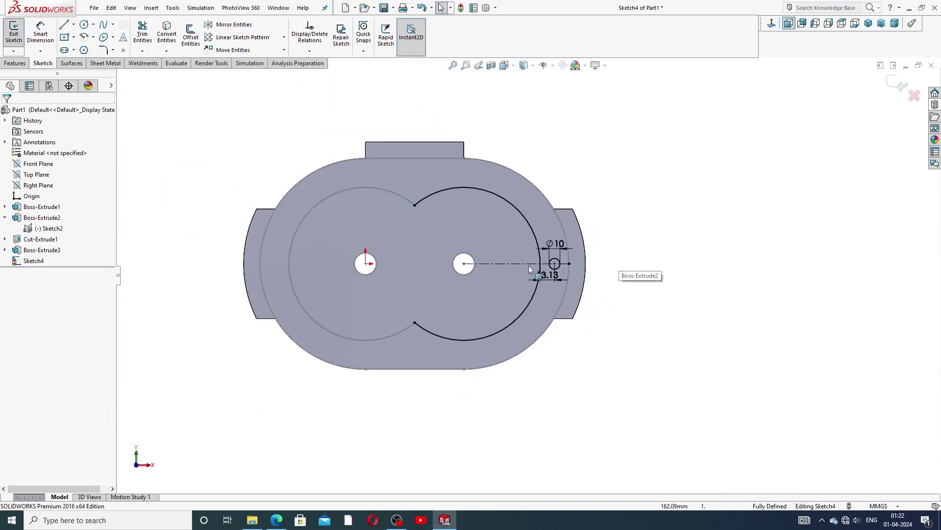
click(525, 218)
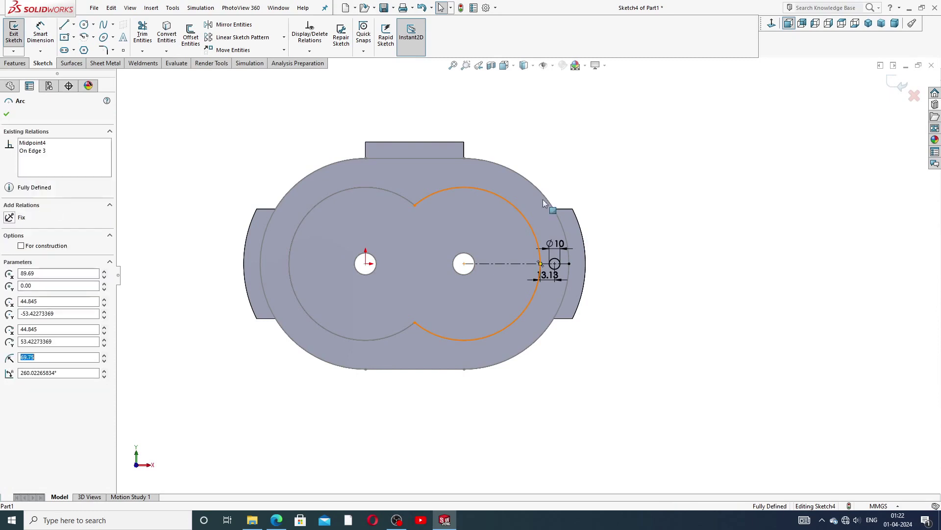
click(565, 188)
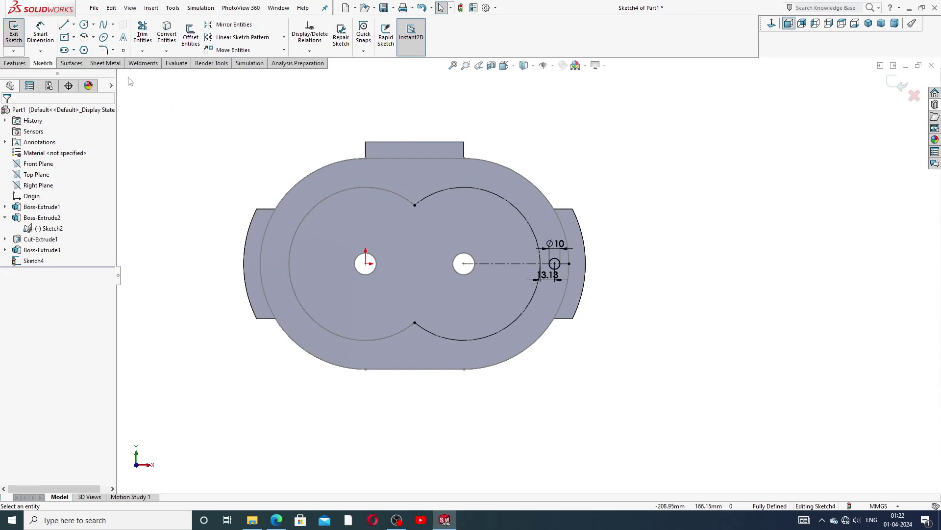
click(15, 64)
- Cut the ⌀10 circle 30 mm Blind into the casing
click(140, 39)
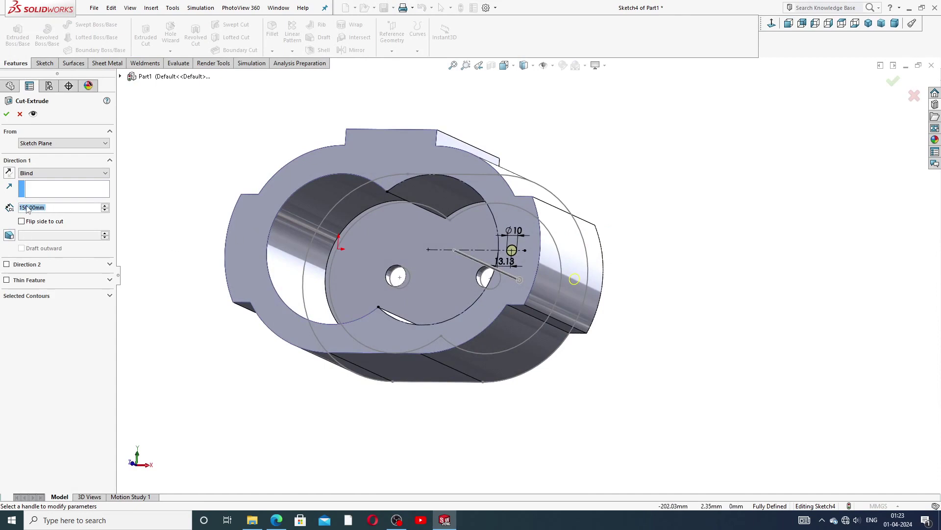
text(30)
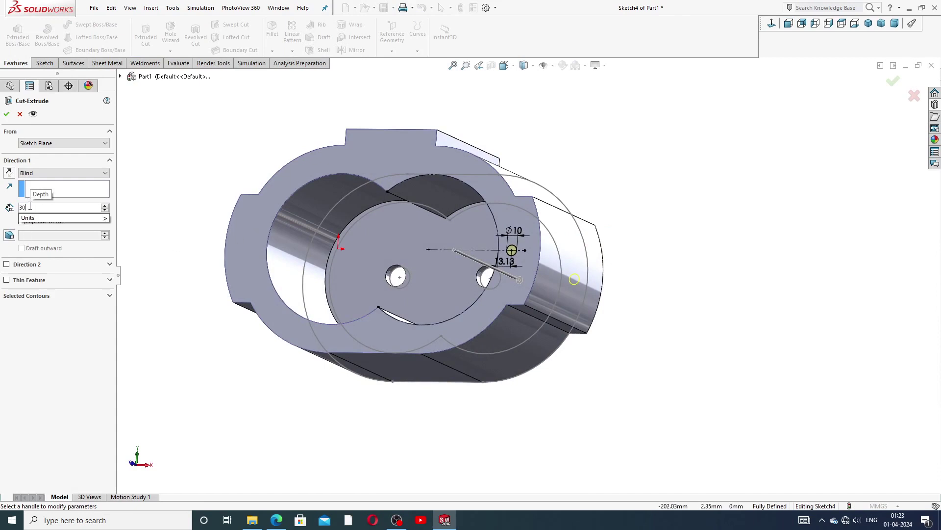
key(Return)
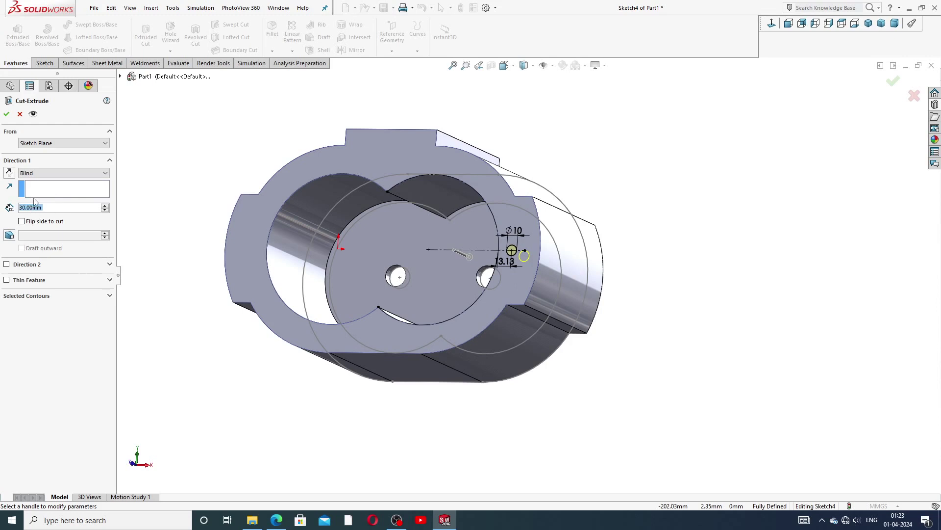
click(7, 115)
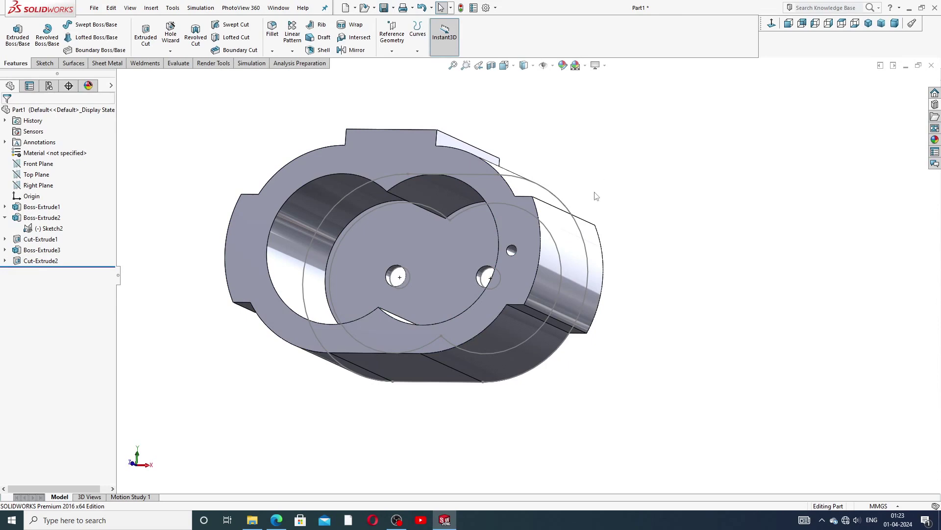
- Edit Cut-Extrude2 to deepen the bolt hole to 40 mm
mouse_move(595, 199)
middle_down()
mouse_move(633, 237)
mouse_move(613, 204)
mouse_move(610, 214)
middle_up()
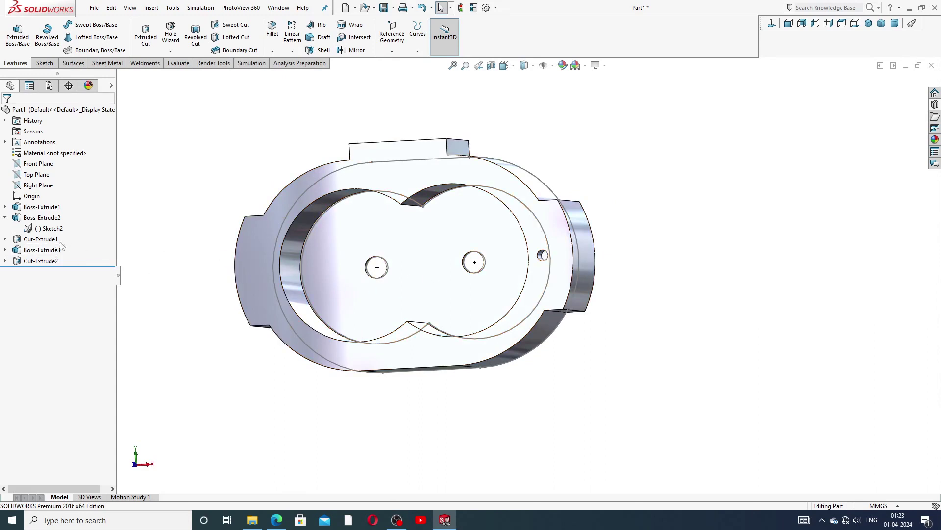
click(37, 263)
click(46, 236)
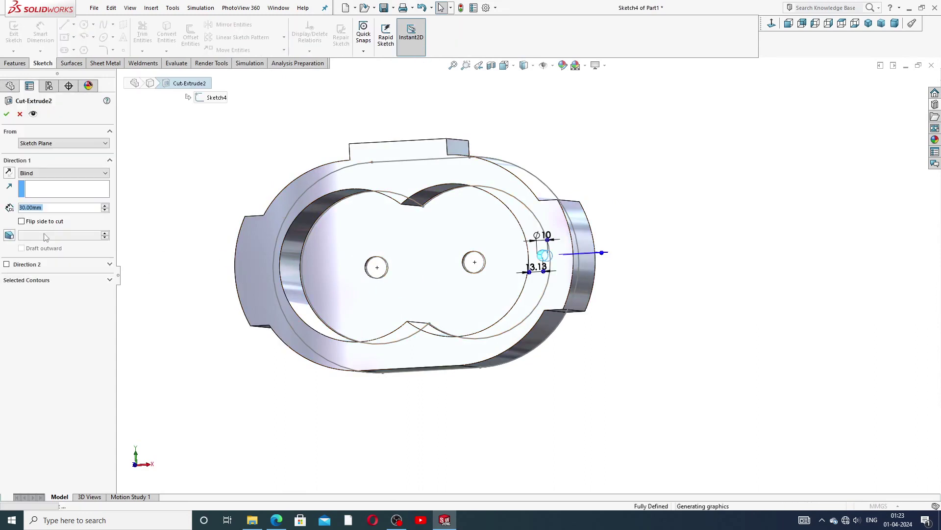
text(40)
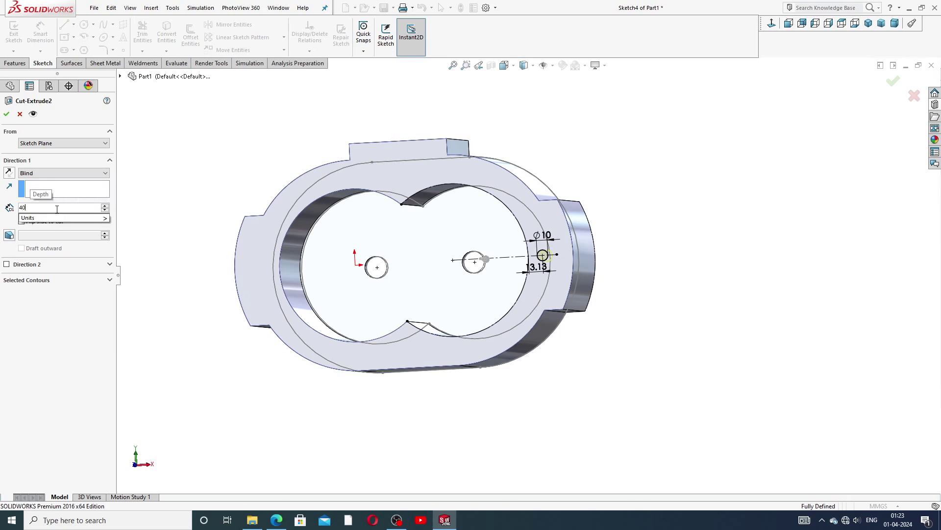
key(Return)
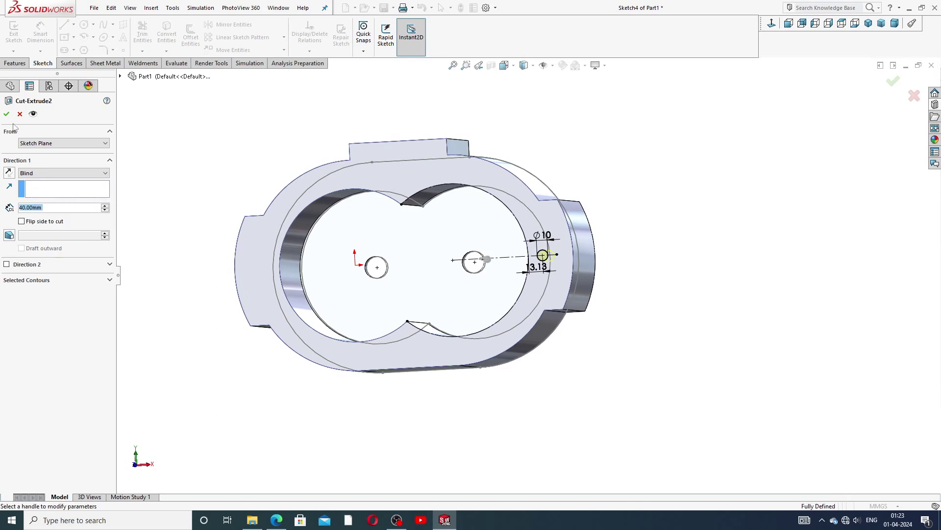
click(6, 114)
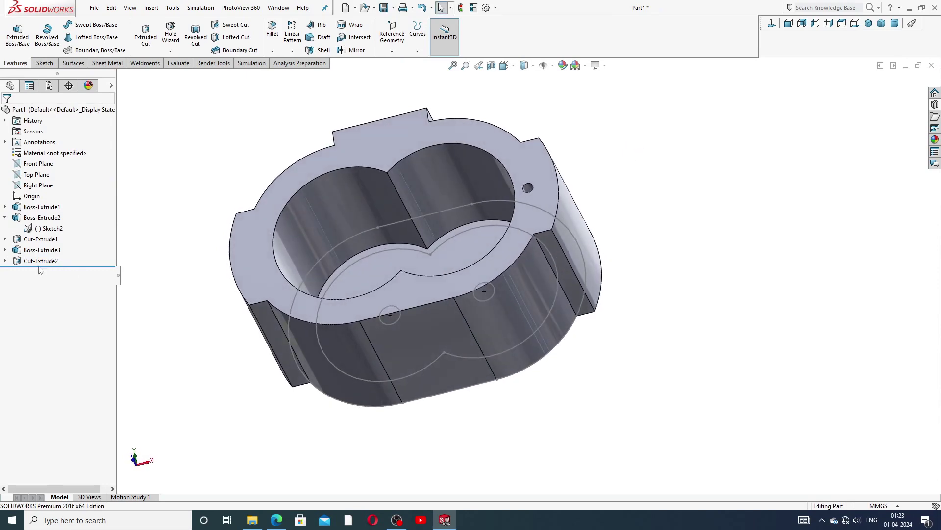
- Hide Sketch2, orbit to the opposite end, and display Sketch1 with its R96 and 89.69 dimensions
click(49, 228)
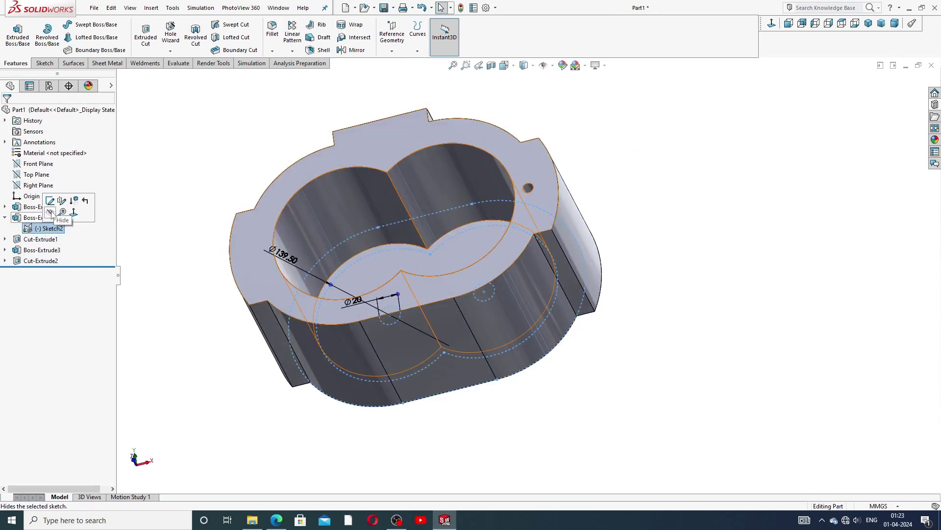
click(51, 214)
mouse_move(630, 162)
middle_down()
mouse_move(641, 246)
mouse_move(476, 144)
mouse_move(581, 284)
middle_up()
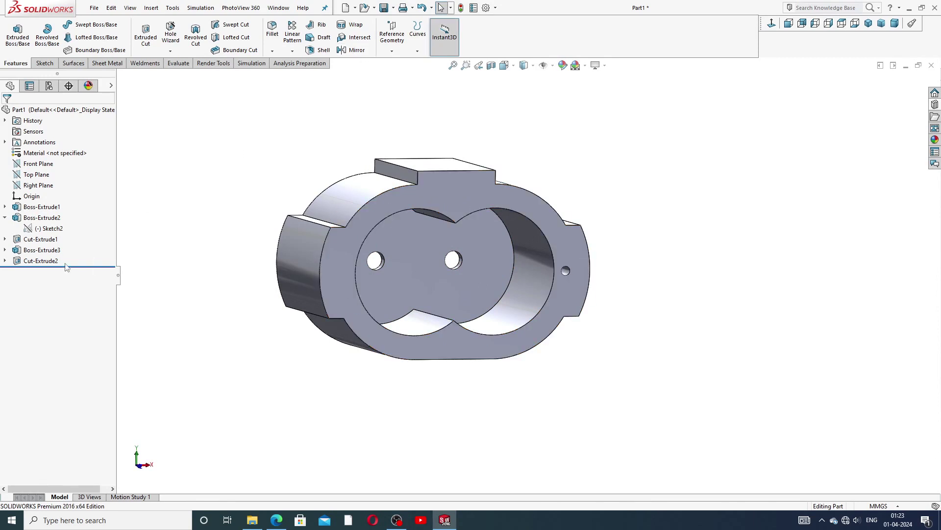
click(5, 217)
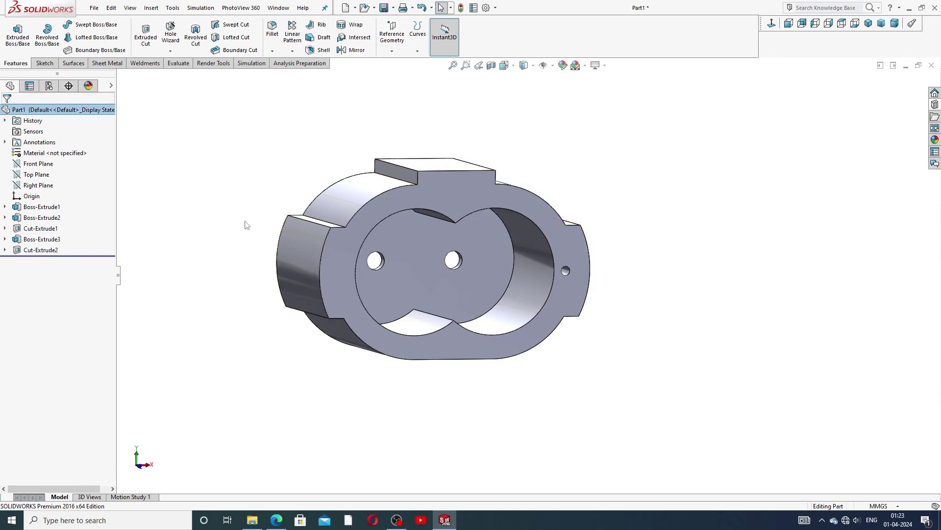
middle_drag(247, 225, 188, 231)
click(5, 206)
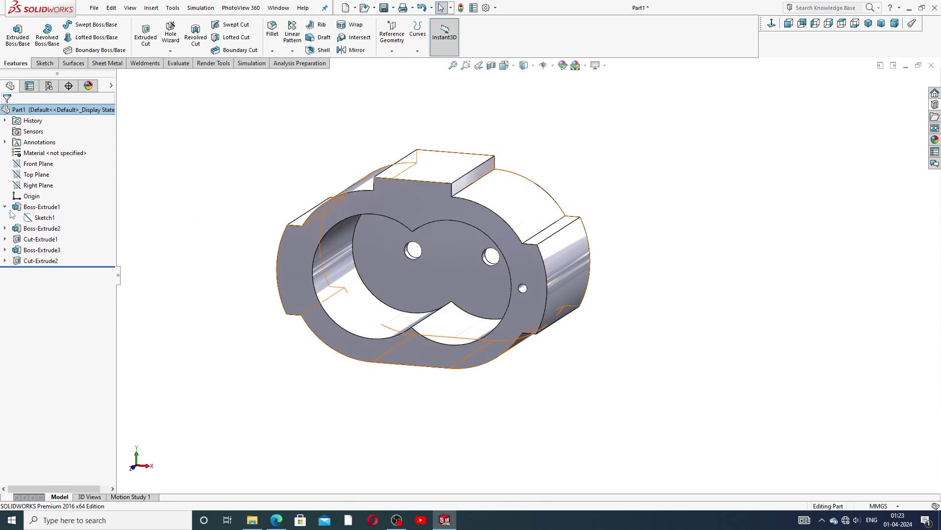
click(45, 218)
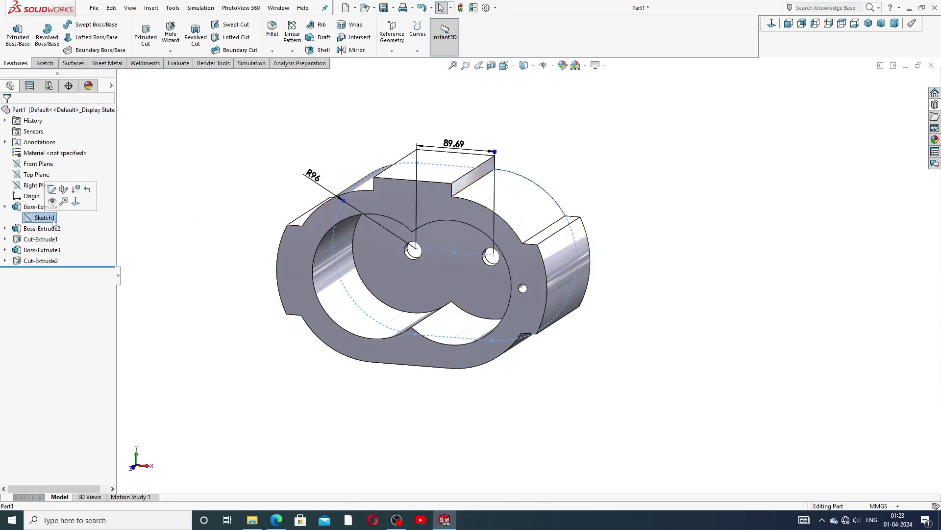
click(351, 51)
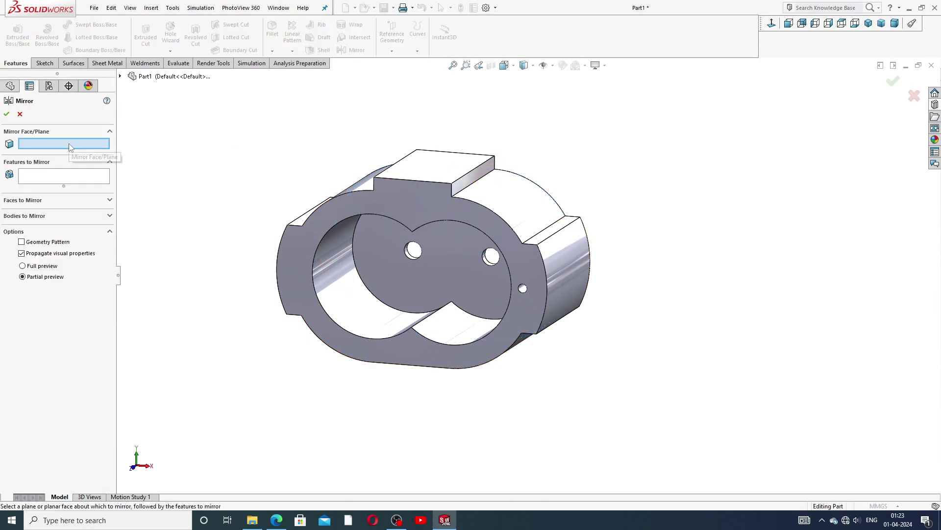
click(120, 76)
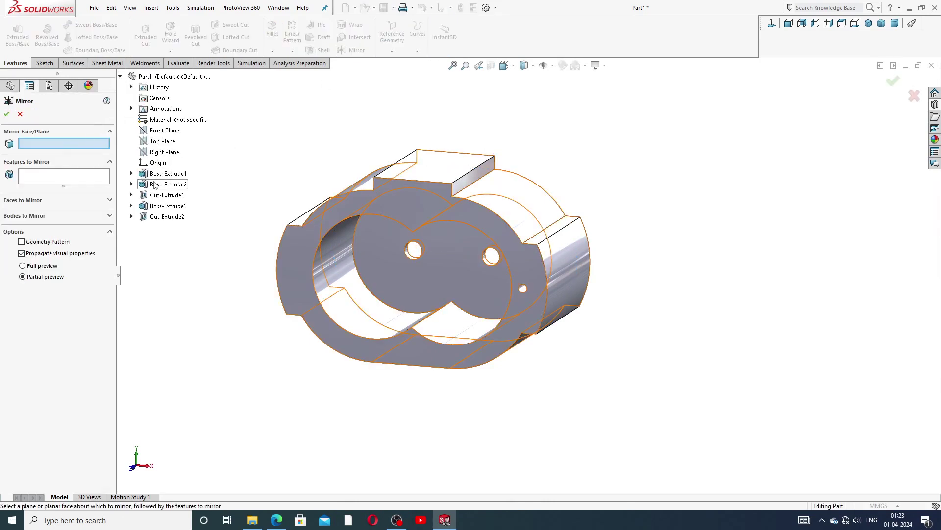
click(131, 173)
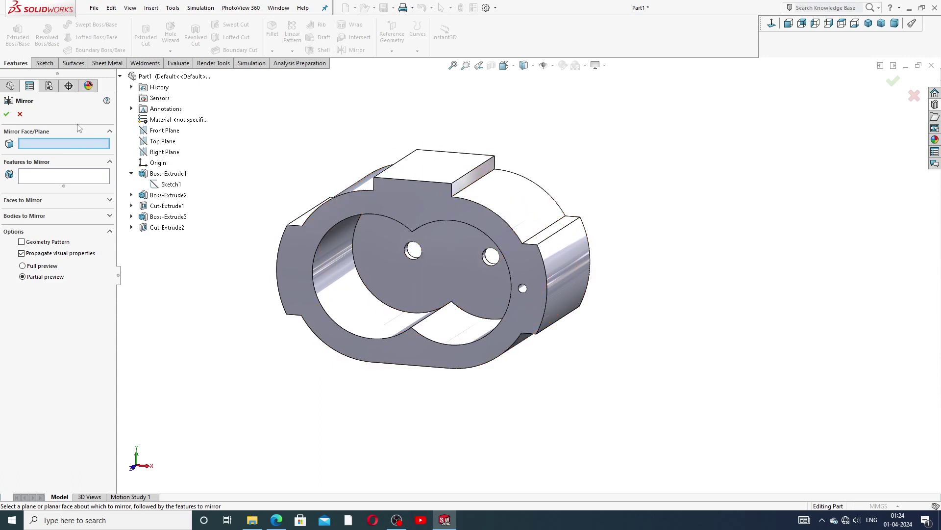
click(19, 115)
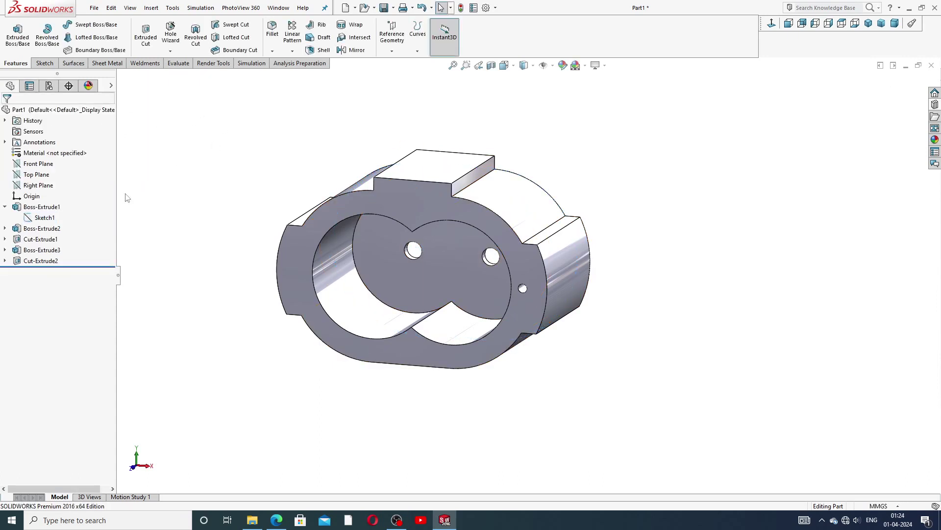
click(18, 210)
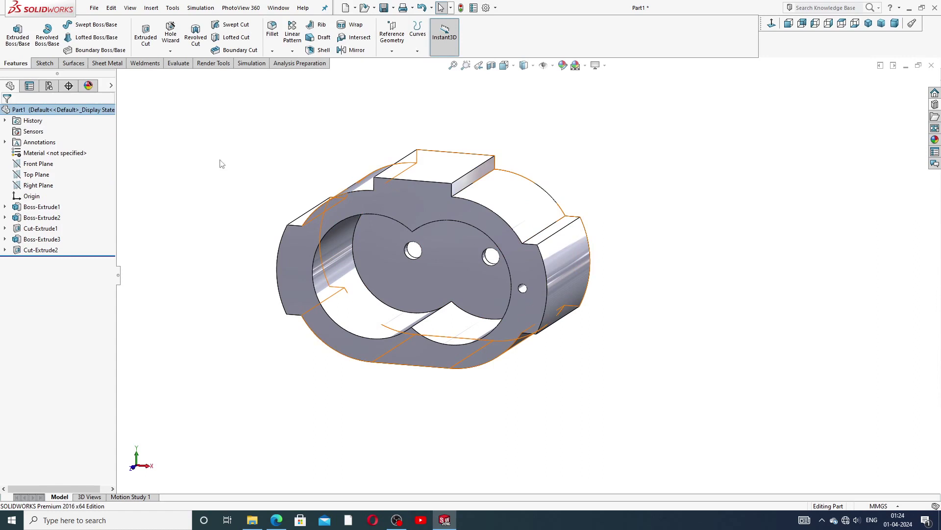
click(366, 51)
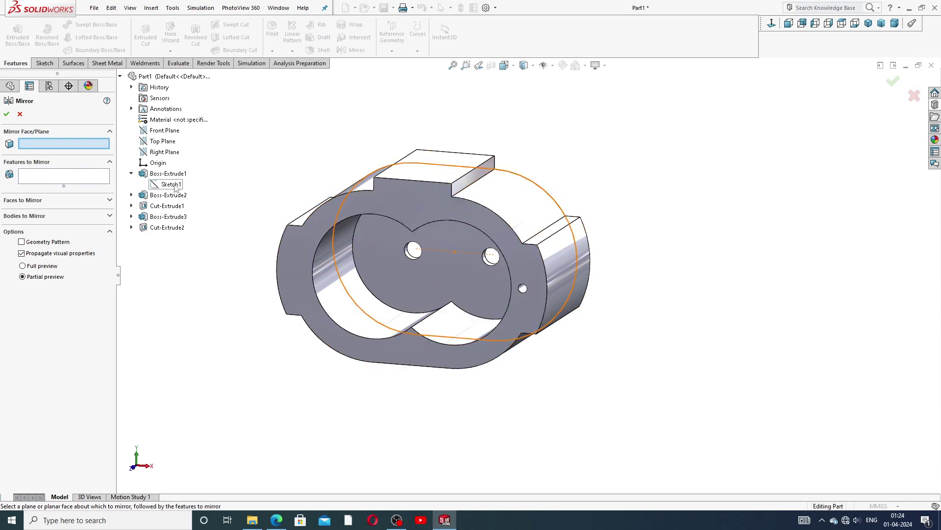
mouse_move(438, 242)
middle_down()
mouse_move(418, 237)
mouse_move(503, 267)
mouse_move(481, 294)
middle_up()
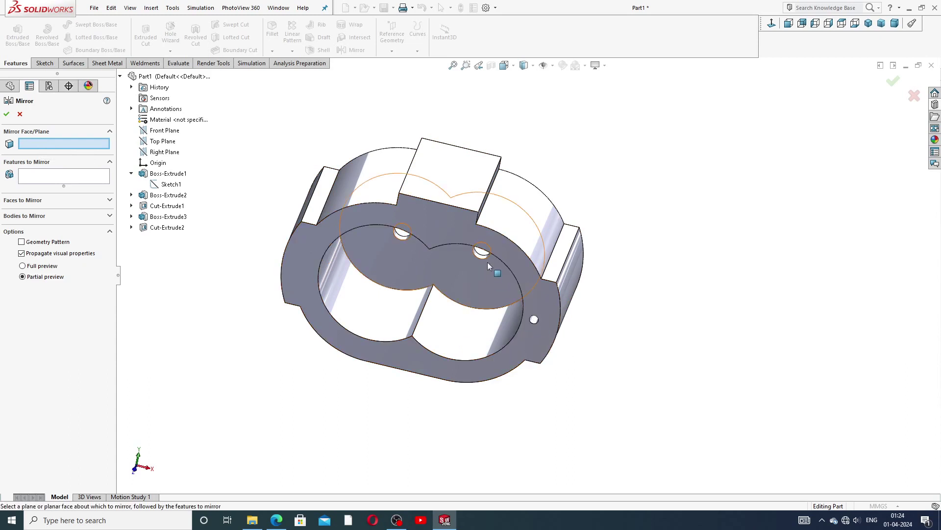
middle_drag(479, 289, 455, 277)
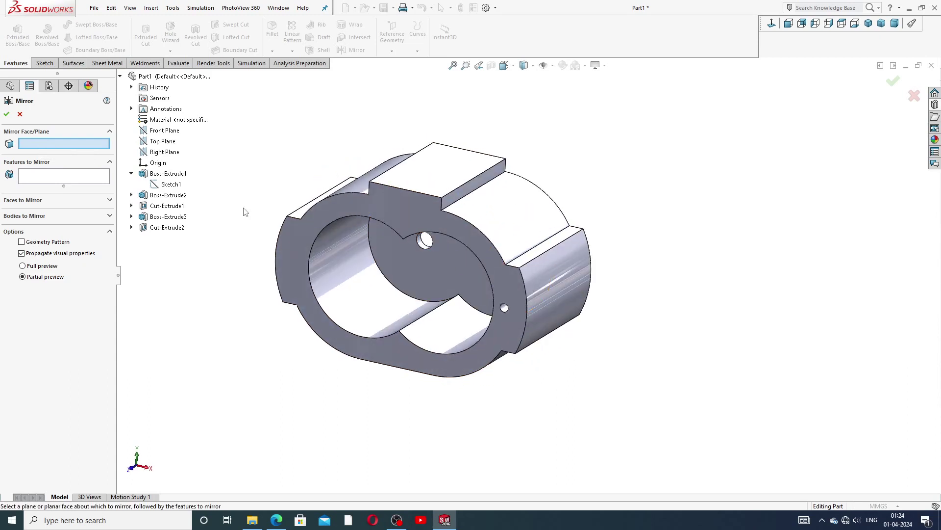
click(393, 215)
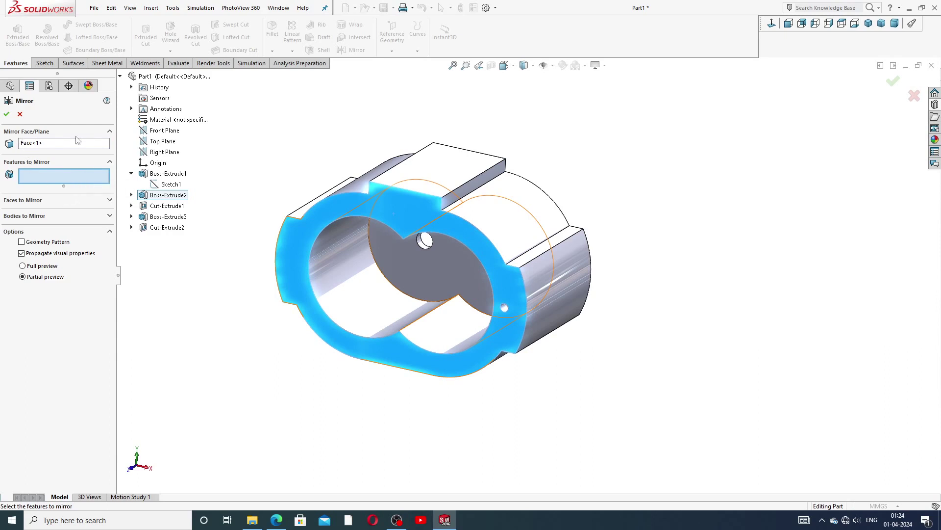
click(110, 131)
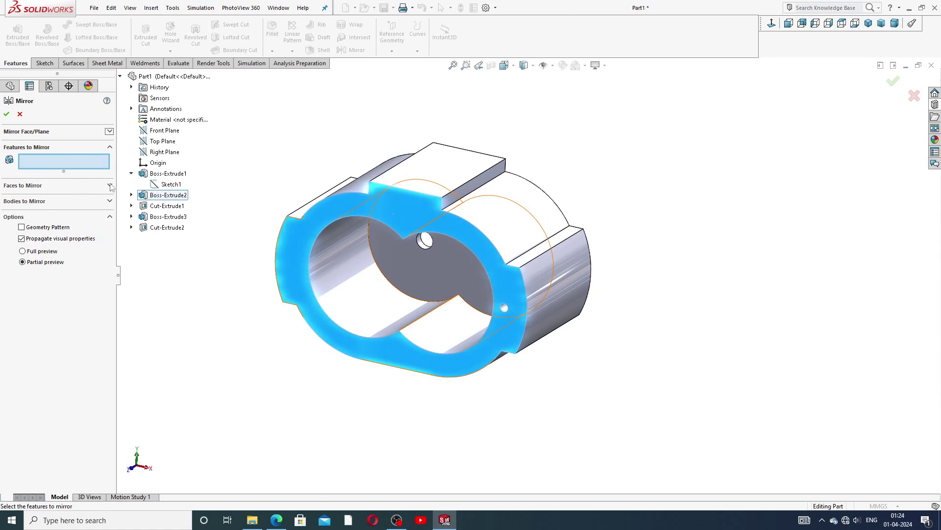
click(19, 114)
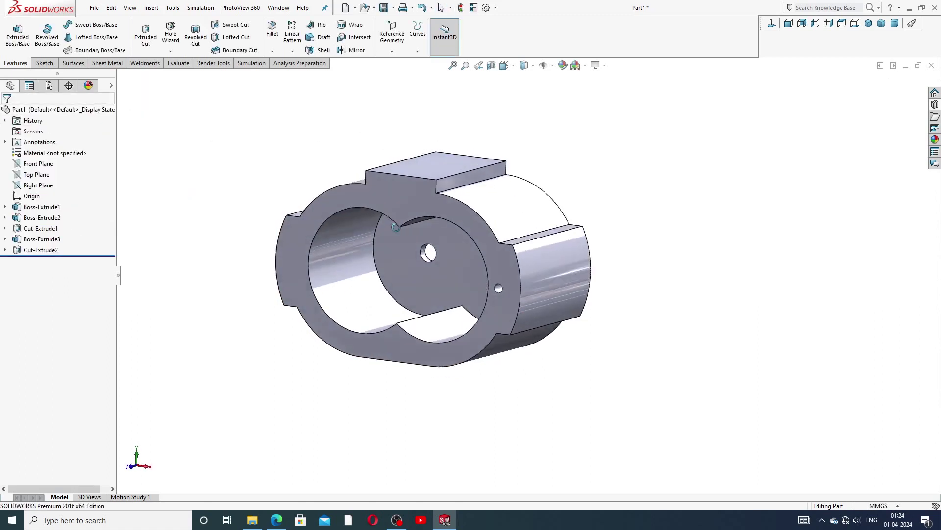
- Start a Curve Driven Pattern with Sketch1 as the guide curve
middle_drag(388, 213, 413, 257)
scroll(475, 298, down, 3)
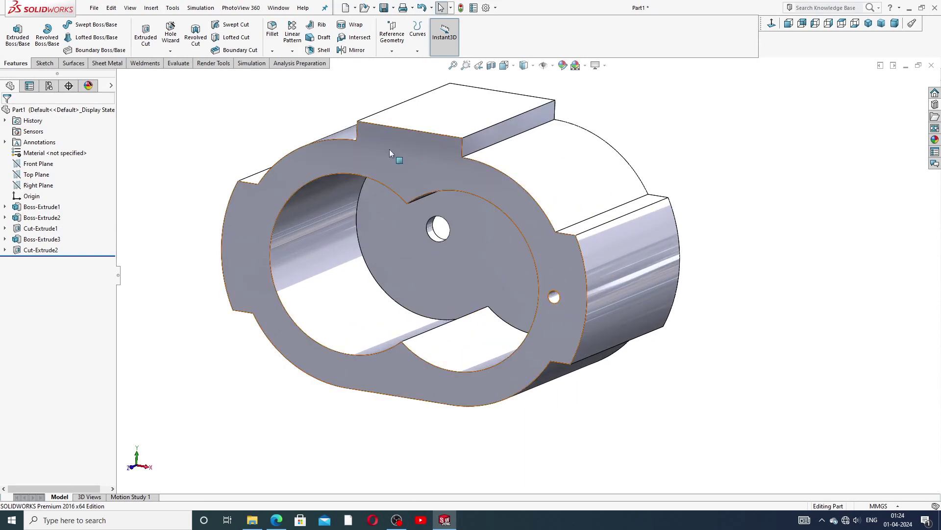
scroll(529, 274, up, 2)
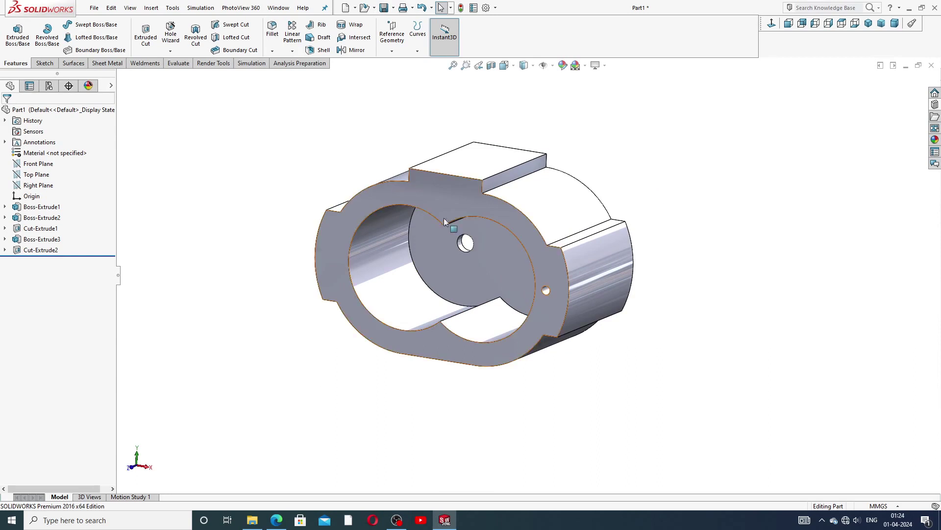
scroll(446, 216, down, 1)
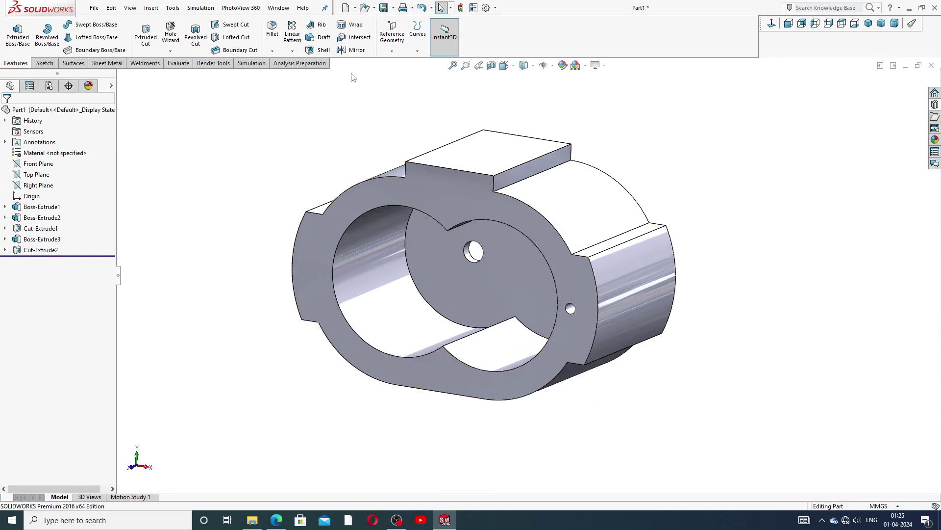
click(292, 51)
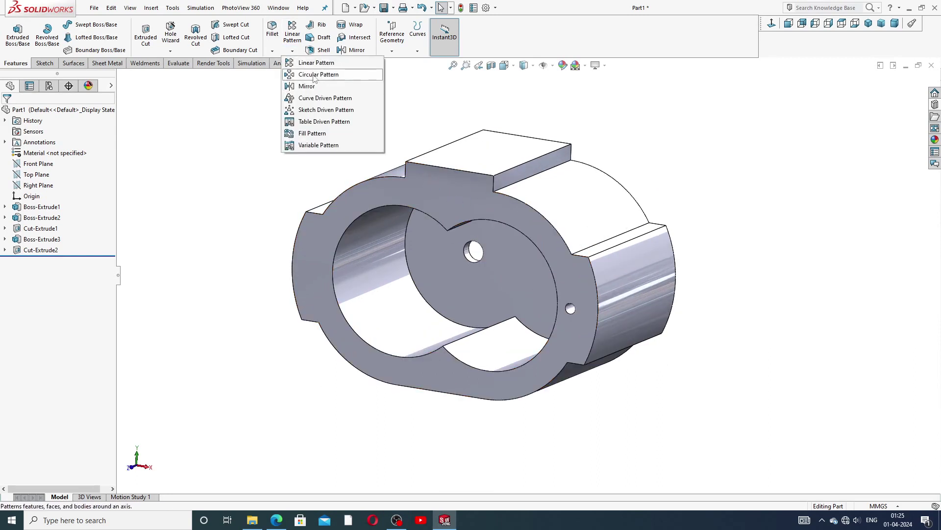
click(341, 99)
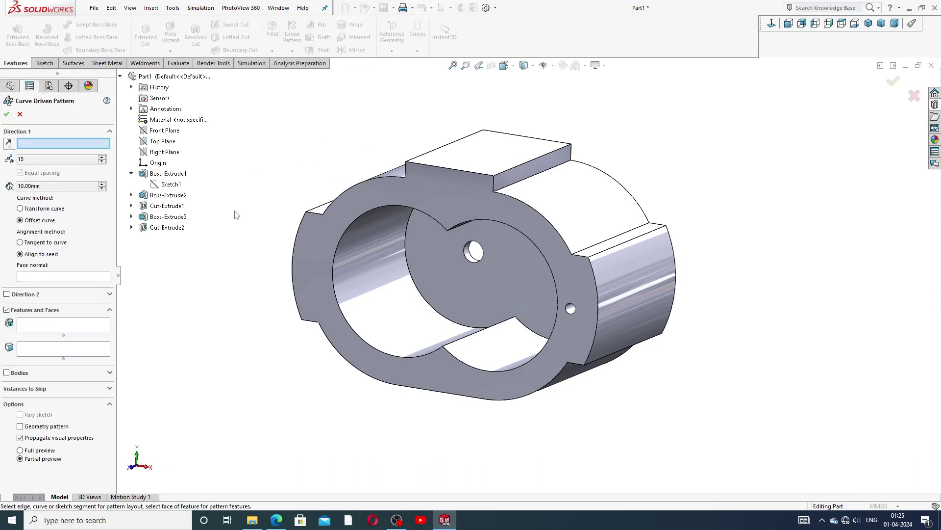
click(171, 184)
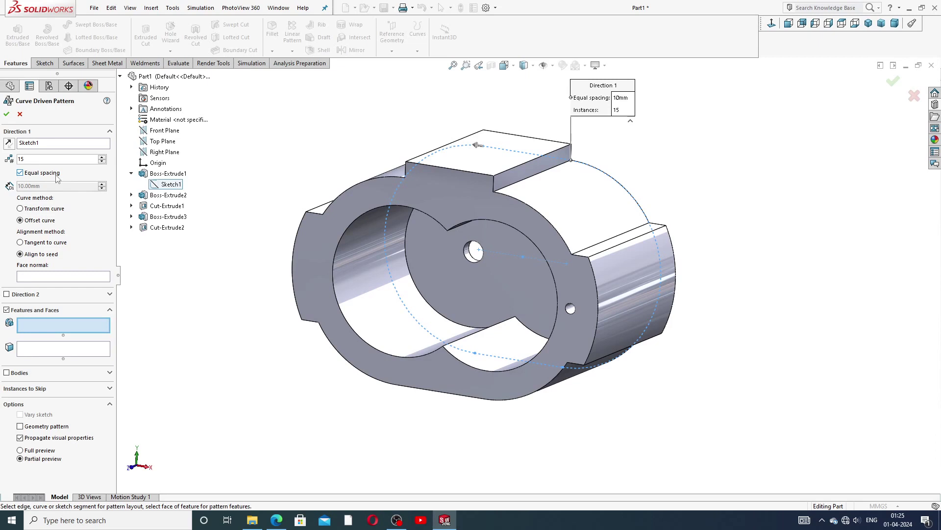
- Pattern the Cut-Extrude2 hole 15 times, equally spaced along Sketch1, using Offset curve placement
click(571, 308)
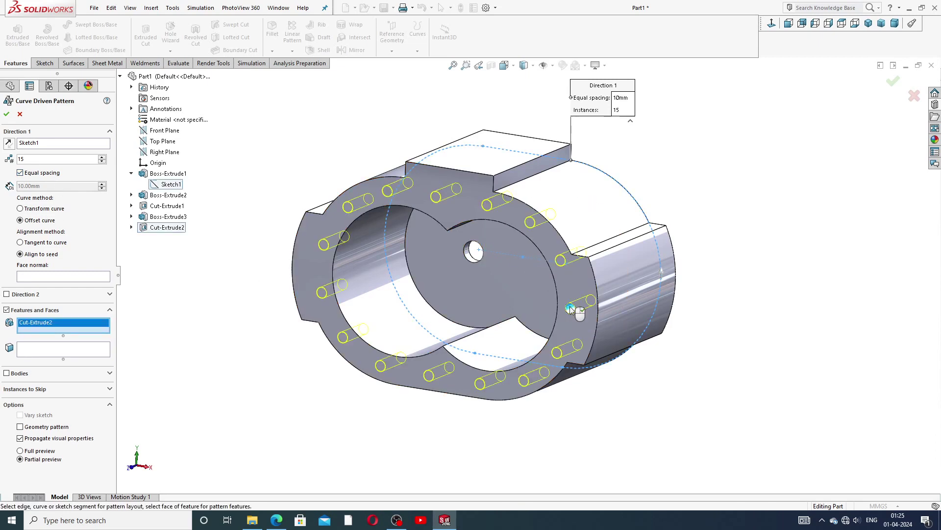
middle_drag(298, 243, 437, 190)
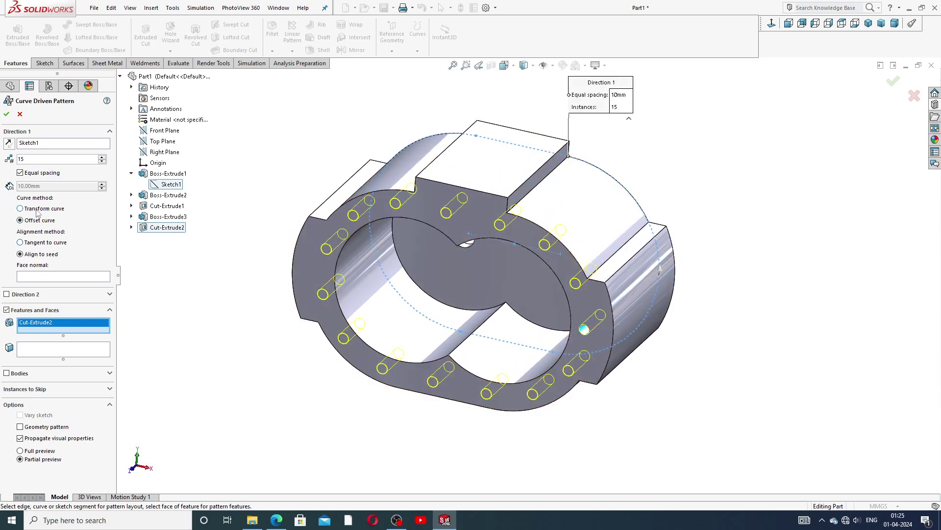
click(20, 208)
middle_drag(262, 215, 275, 181)
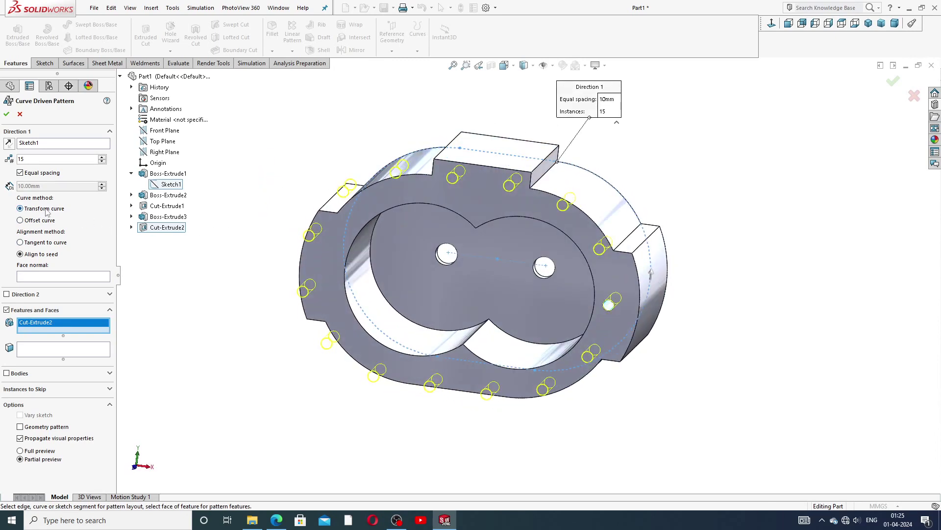
click(32, 221)
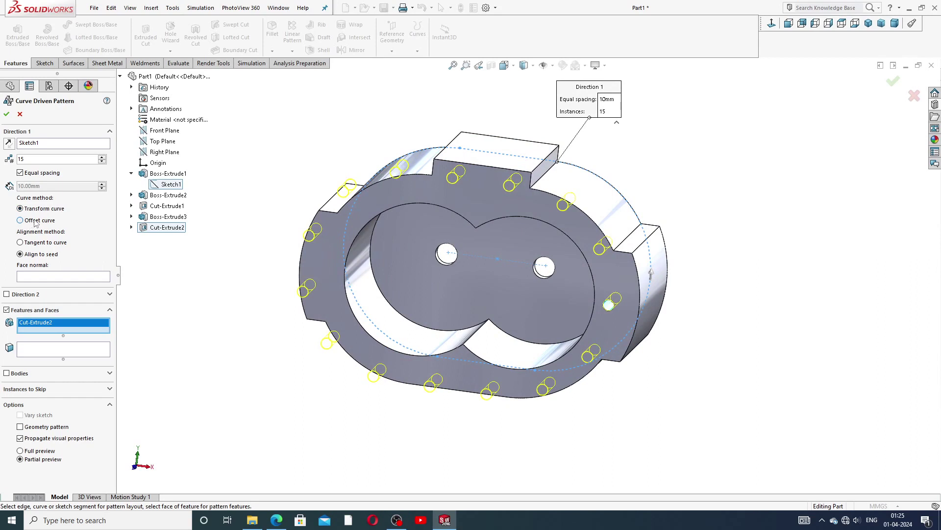
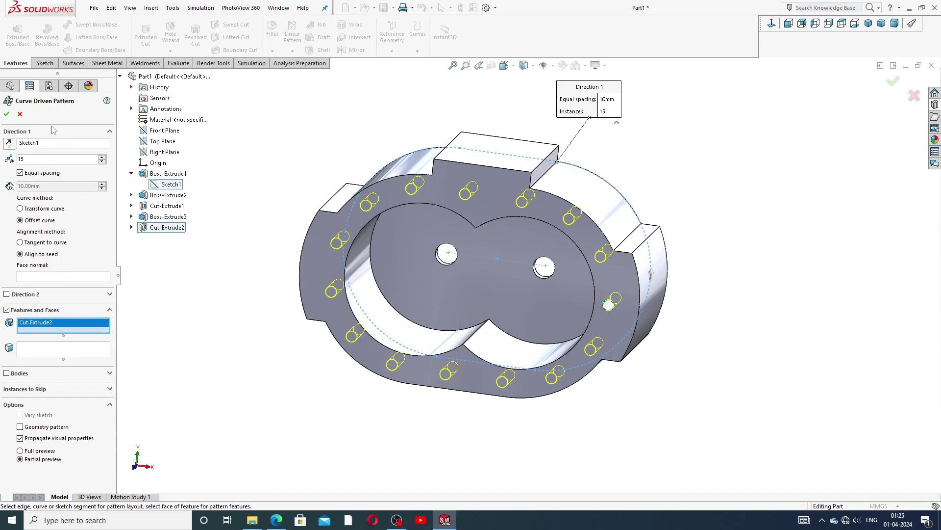
- Confirm the curve-driven bolt hole pattern and start a sketch on the top pad, viewed normal to
click(7, 114)
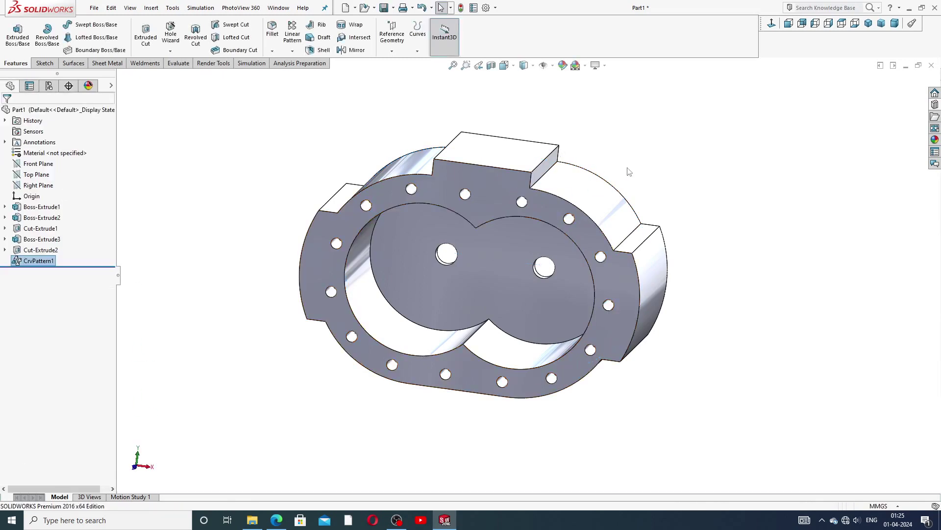
mouse_move(663, 216)
middle_down()
mouse_move(657, 174)
mouse_move(526, 183)
middle_up()
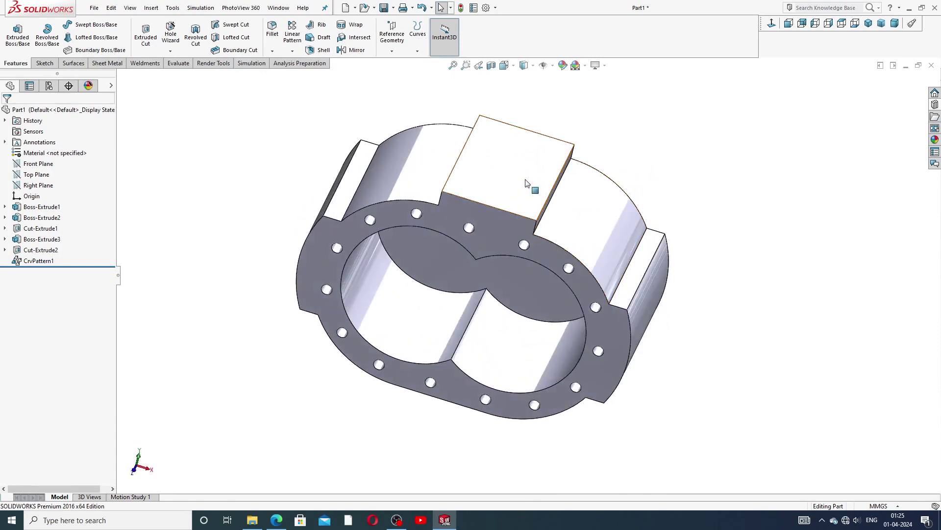
click(526, 183)
click(564, 142)
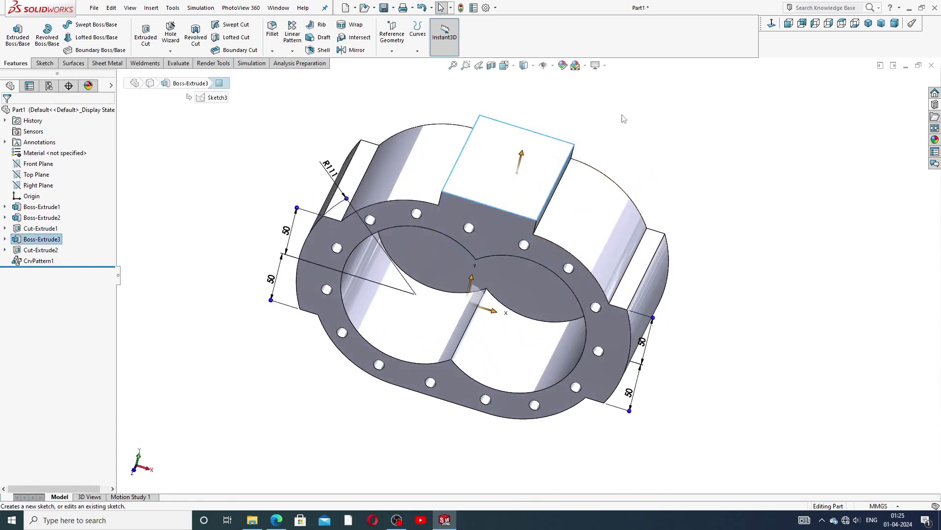
click(772, 23)
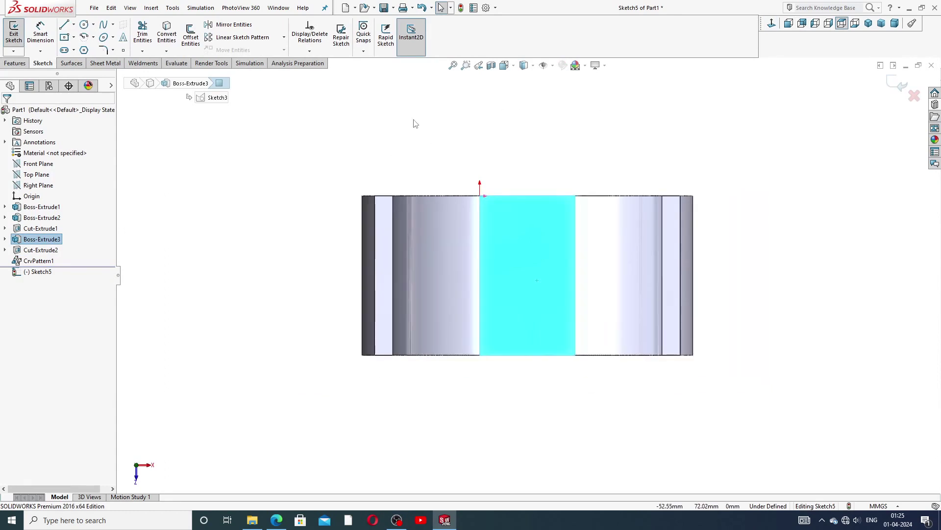
- Draw a corner-to-corner diagonal construction centerline on the top pad, then bring up the reference PDF
click(73, 24)
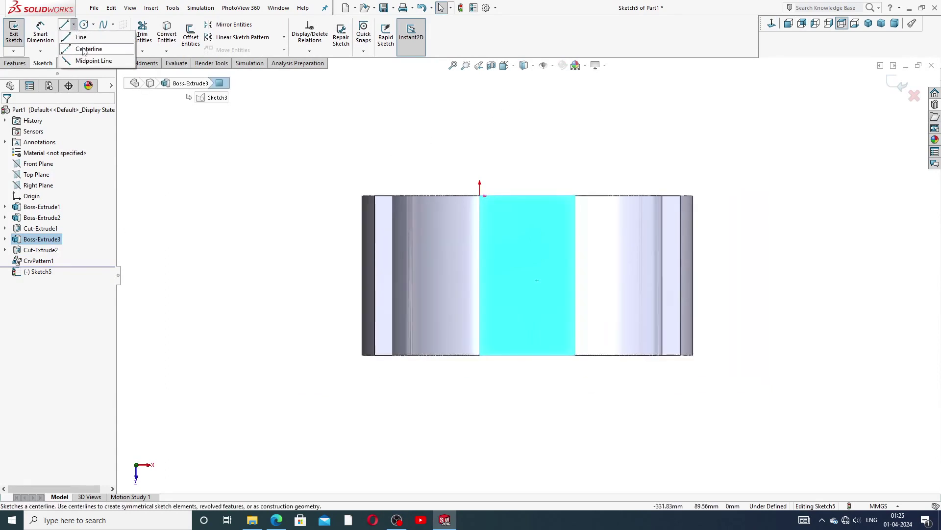
click(84, 51)
click(577, 197)
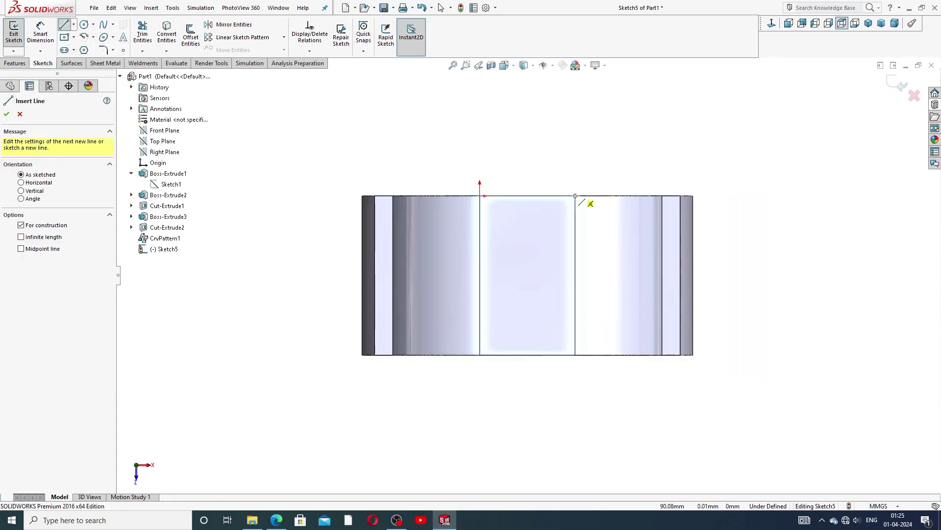
click(480, 355)
right_click(525, 277)
click(548, 320)
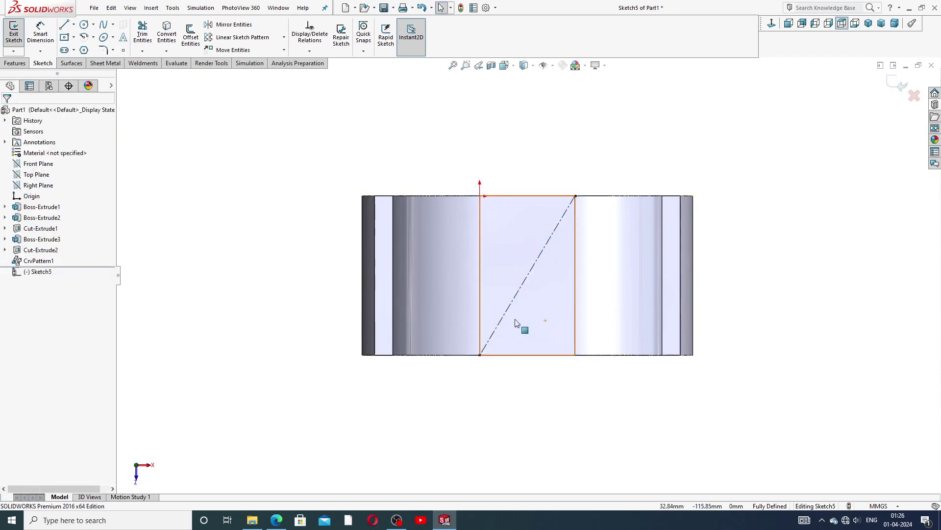
scroll(516, 323, down, 2)
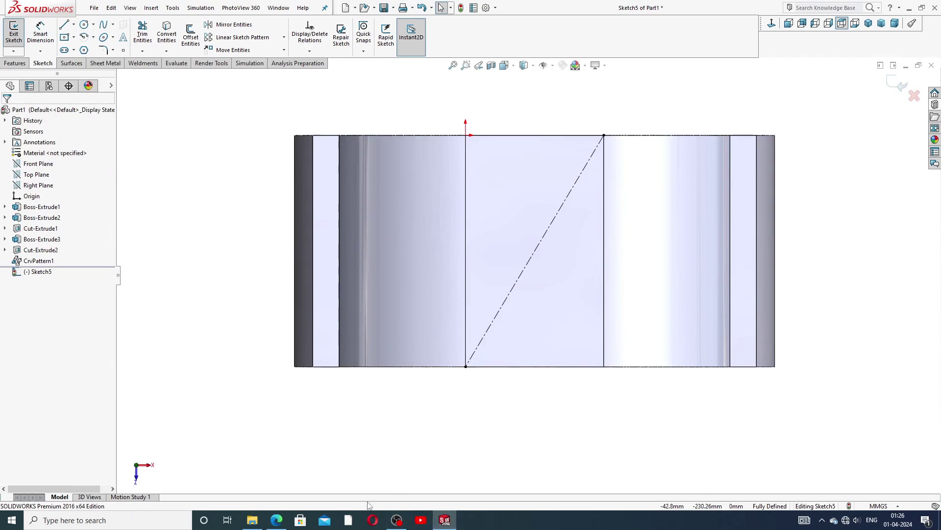
click(276, 520)
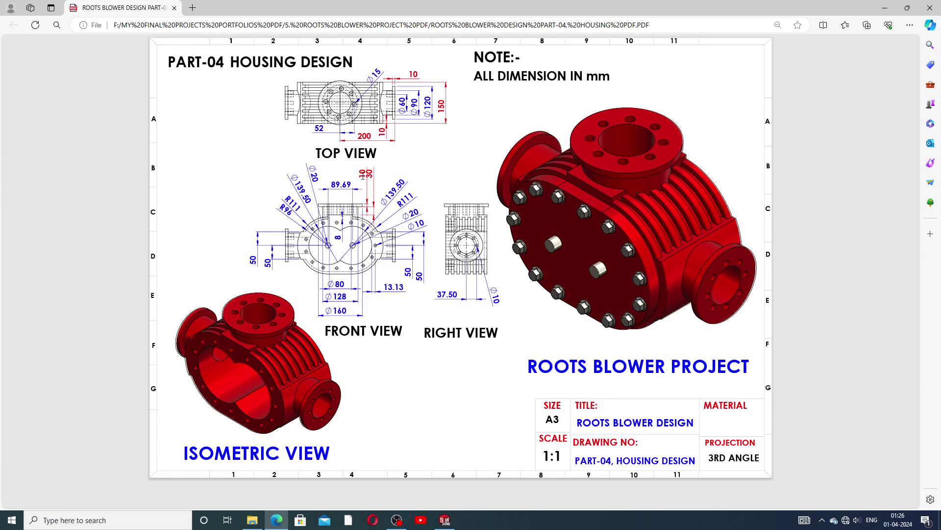
- Review the housing reference drawing and return to the SOLIDWORKS top-pad sketch
click(444, 519)
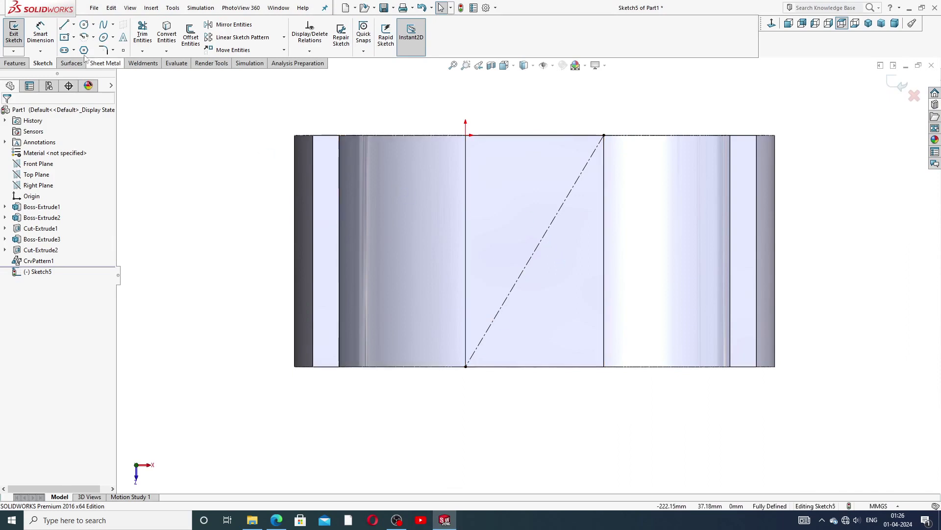
- Draw two concentric circles centred on the diagonal's midpoint
click(84, 24)
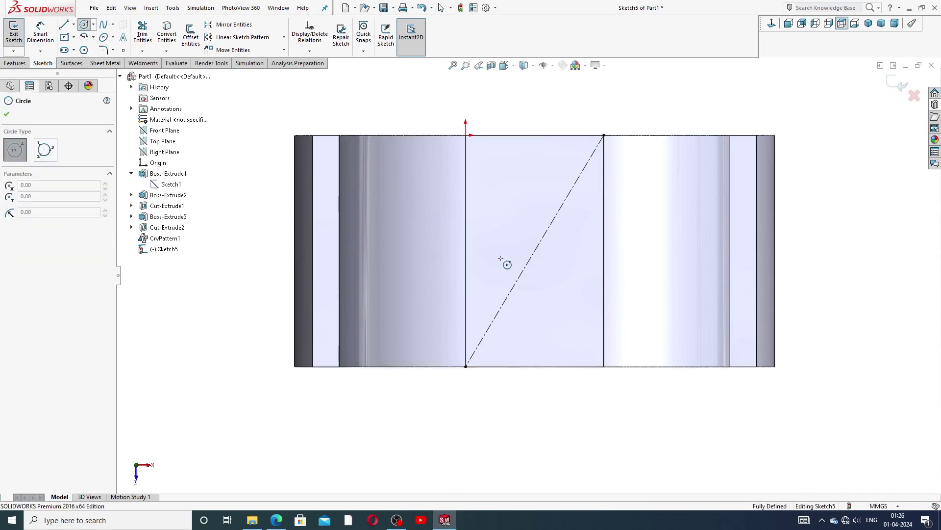
click(535, 251)
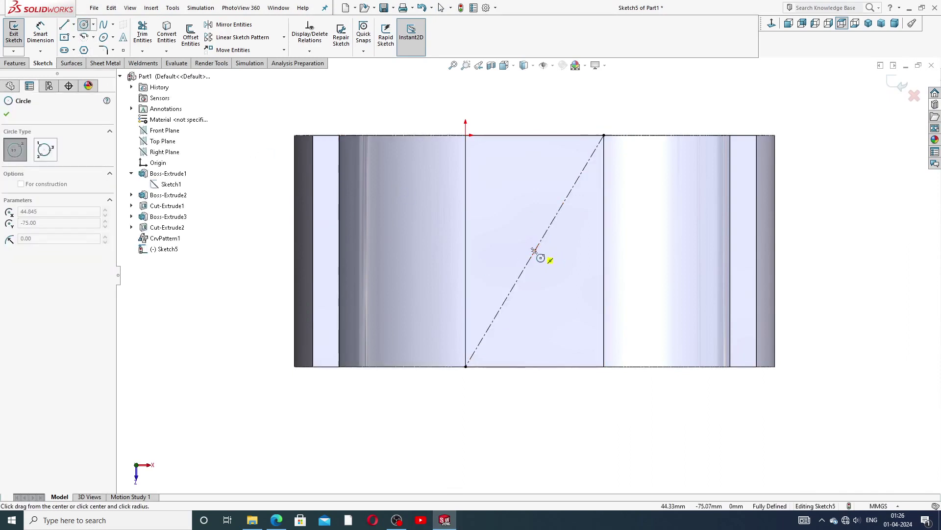
click(535, 186)
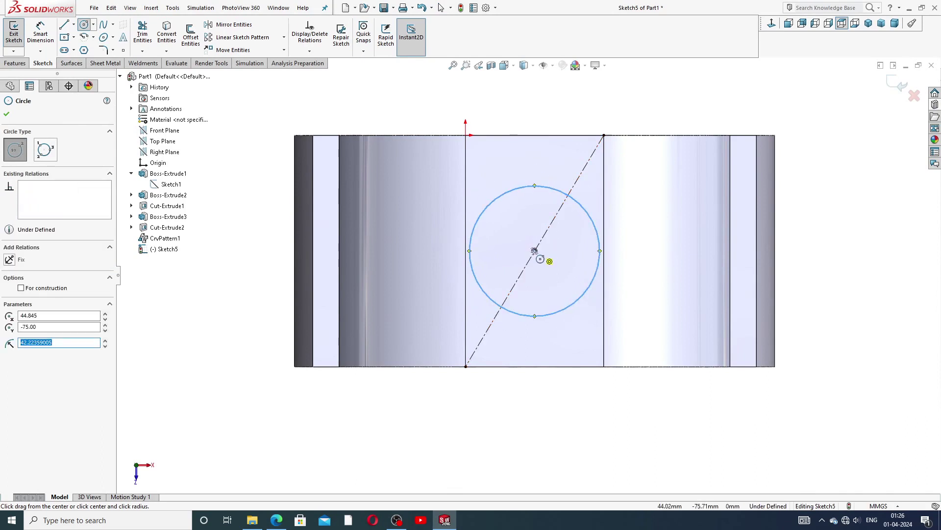
click(535, 250)
click(543, 222)
right_click(630, 136)
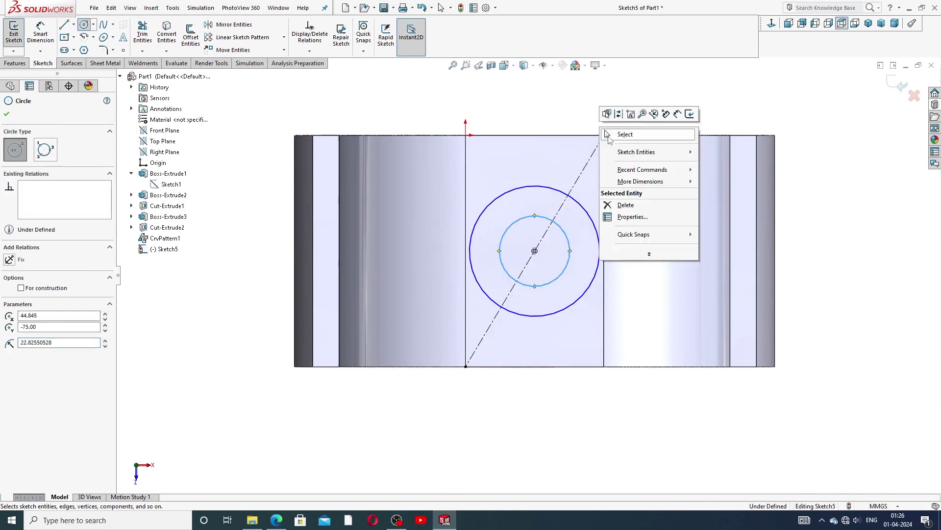
click(652, 138)
- Dimension the inner circle to Ø80 and the outer circle to Ø128
click(40, 33)
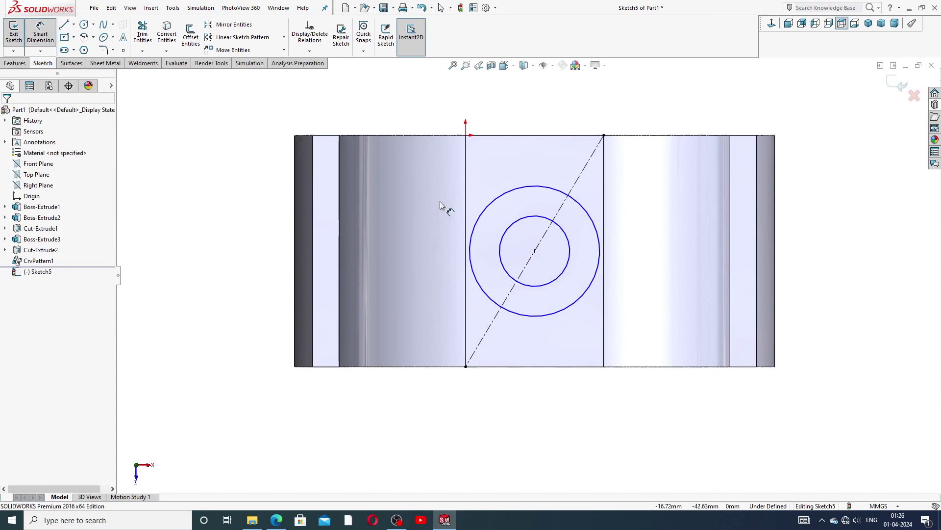
click(531, 220)
click(608, 115)
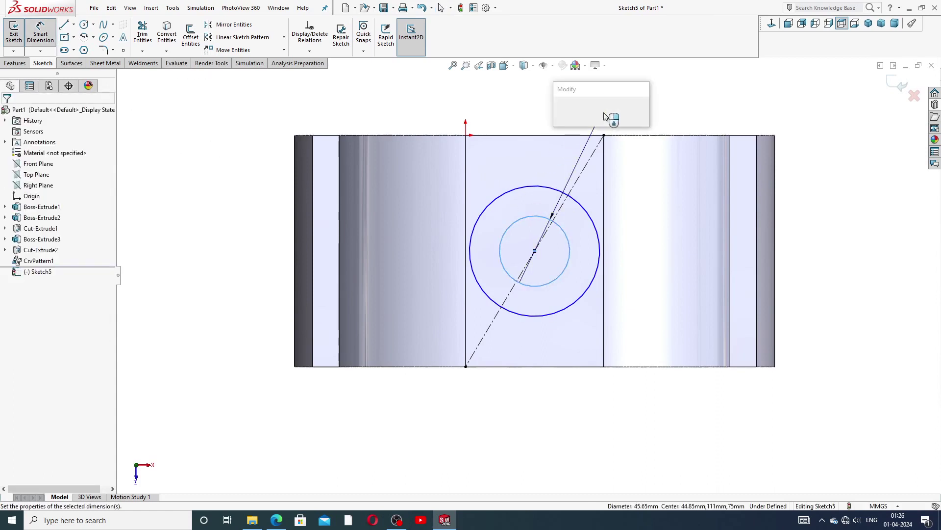
text(80)
key(Return)
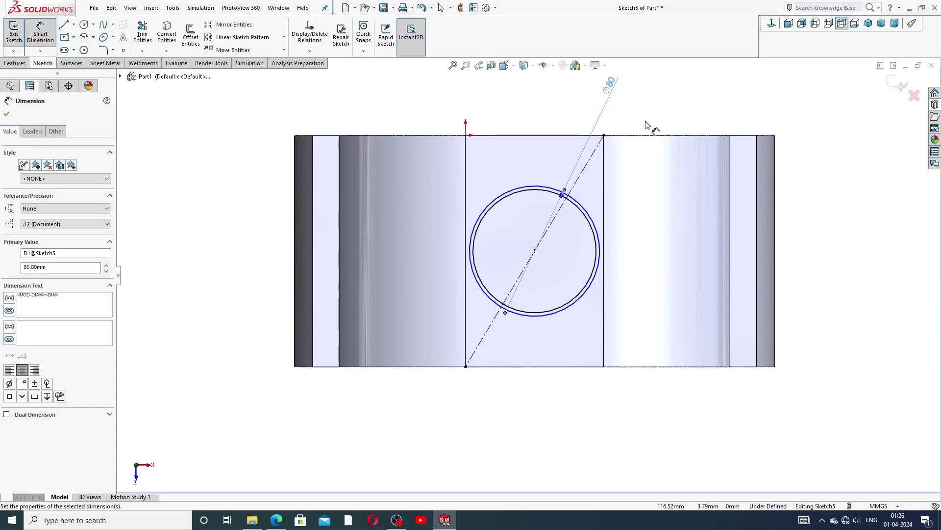
click(549, 191)
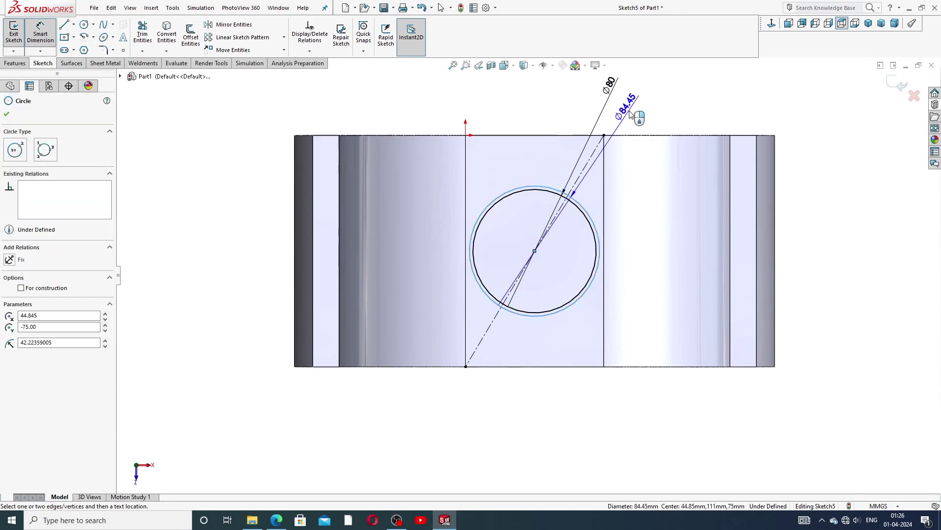
click(632, 113)
text(128)
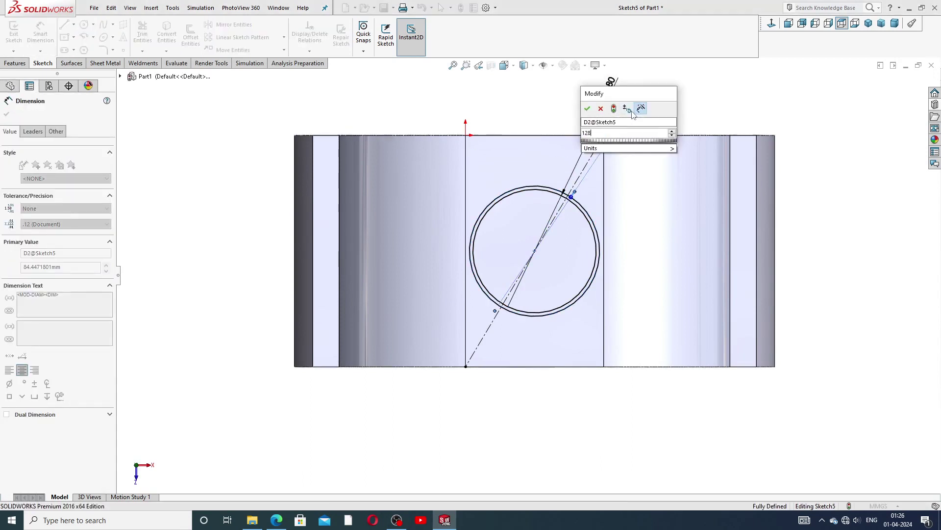
key(Return)
click(647, 116)
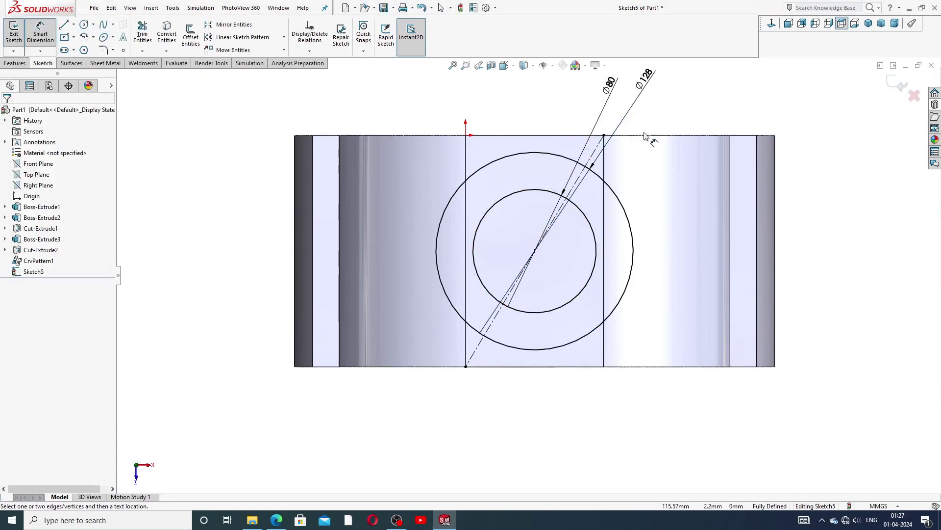
- Fit the sketch in view and move the Ø128 label beside the Ø80 dimension
key(f)
drag(607, 139, 578, 131)
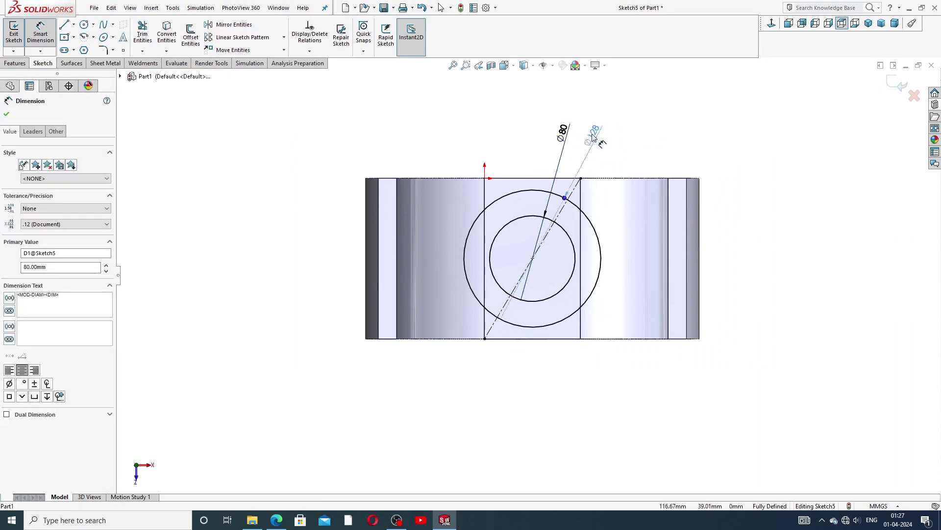
right_click(626, 145)
click(652, 147)
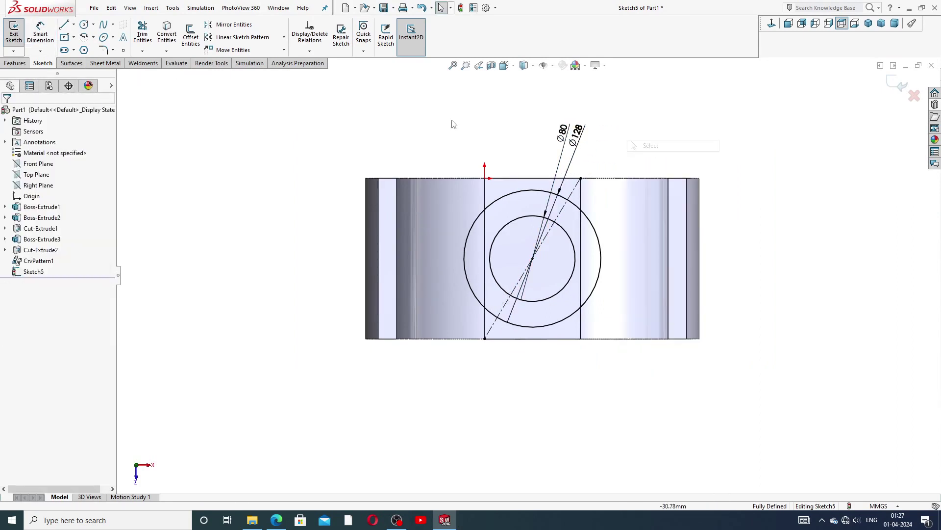
click(15, 63)
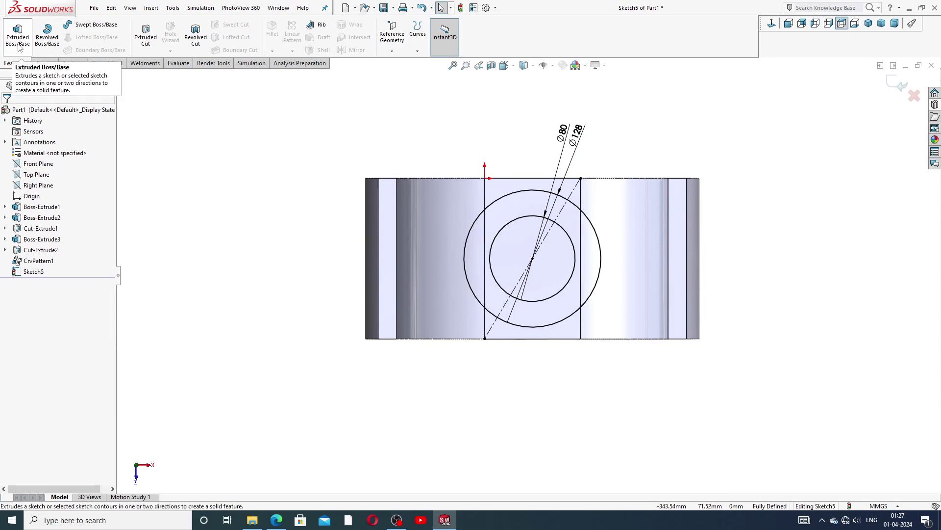
- Extrude the ring sketch 30 mm Blind, with Direction 2 set to Up To Next
click(18, 34)
middle_drag(536, 303, 544, 223)
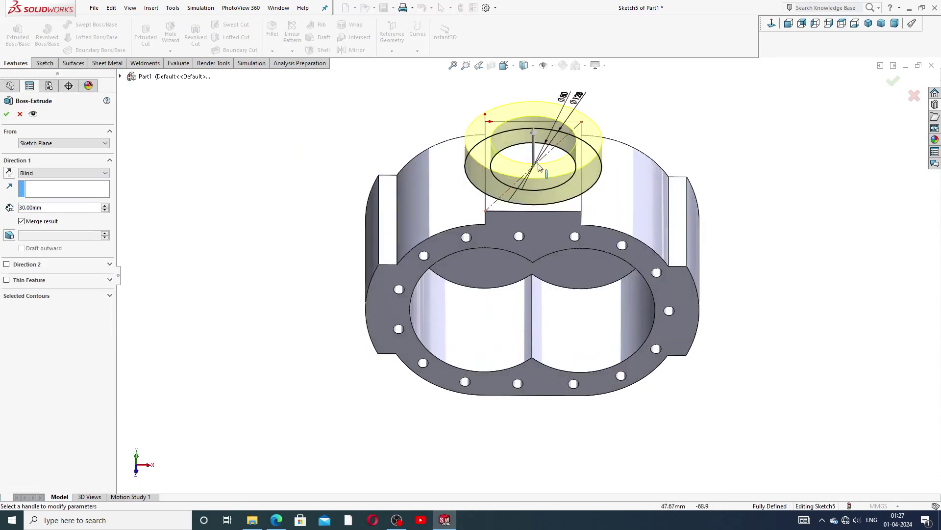
scroll(546, 220, up, 3)
scroll(546, 220, down, 3)
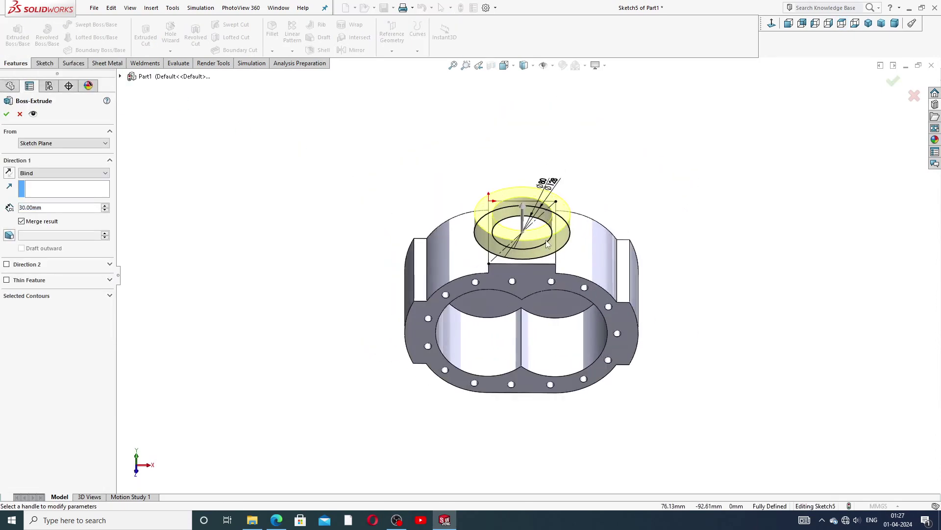
scroll(544, 243, down, 3)
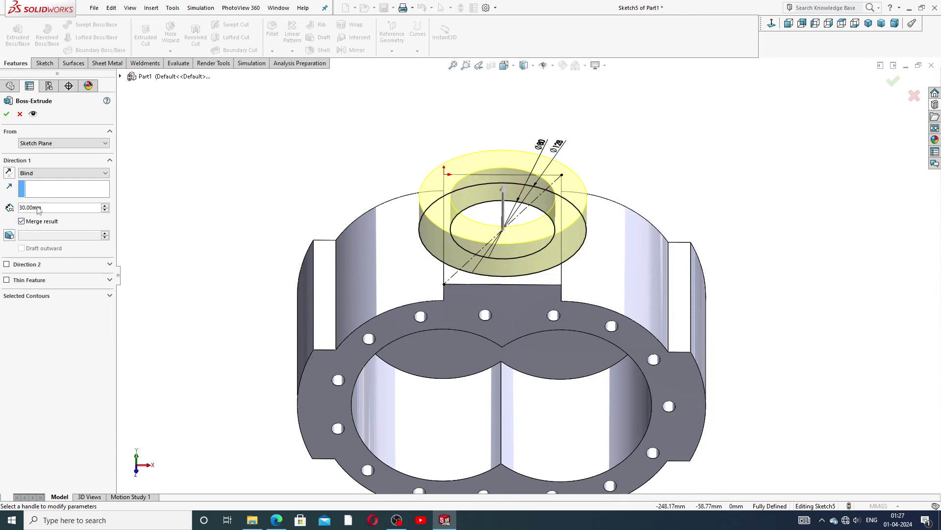
click(7, 265)
click(57, 279)
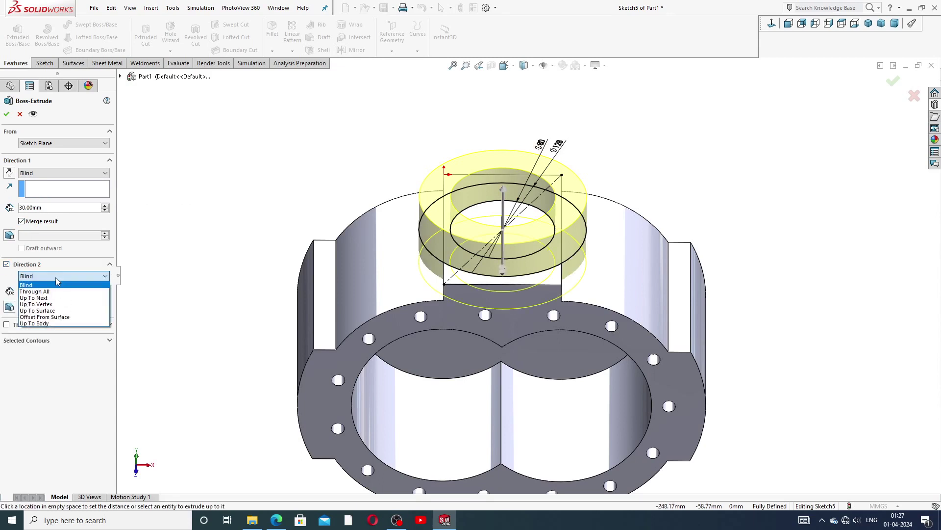
click(49, 298)
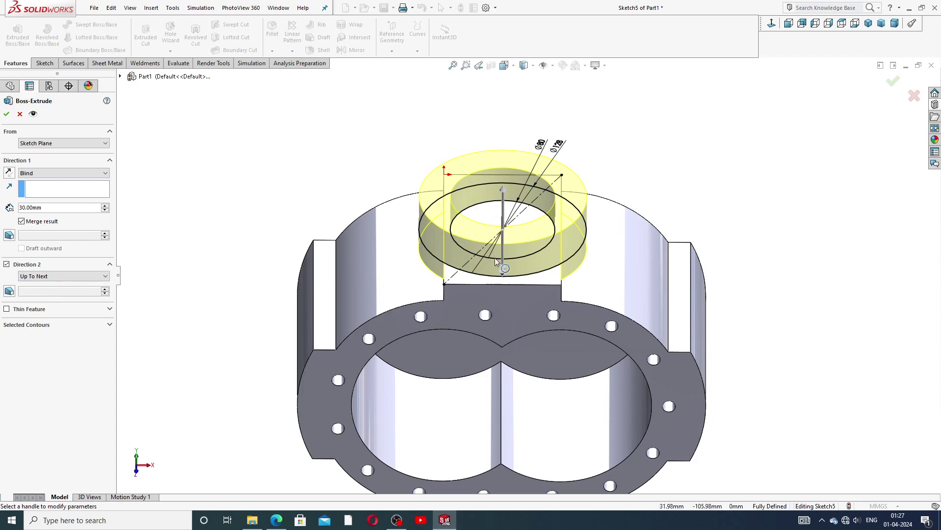
middle_drag(495, 257, 500, 250)
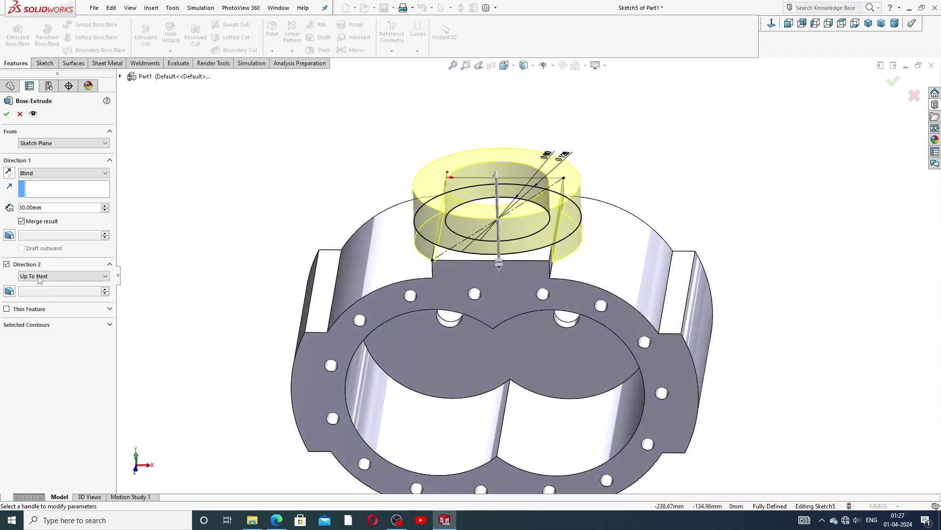
click(6, 114)
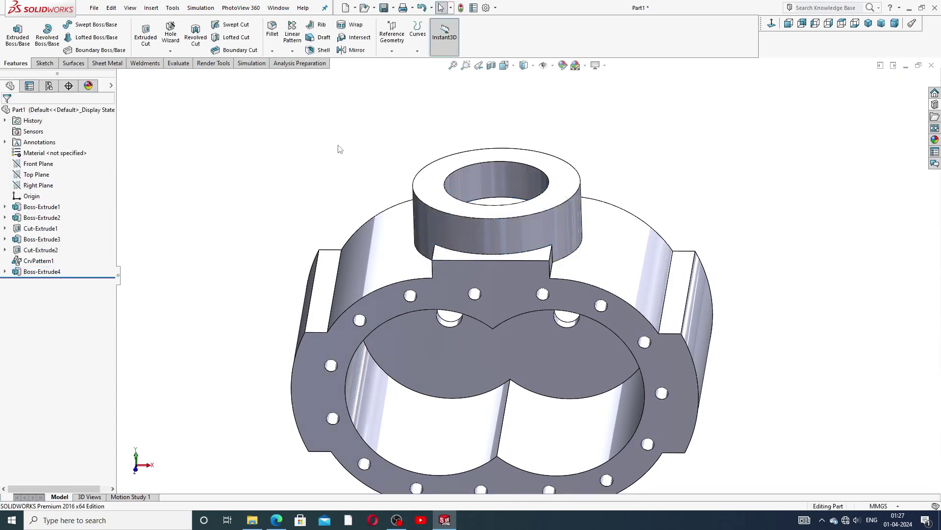
mouse_move(340, 149)
middle_down()
mouse_move(296, 161)
mouse_move(359, 168)
mouse_move(372, 212)
mouse_move(321, 193)
middle_up()
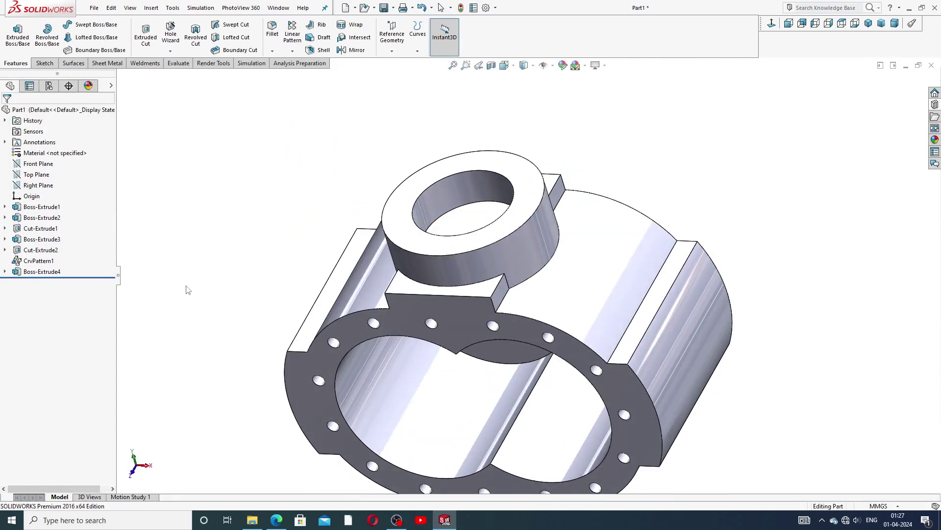
- Start an extruded cut from Sketch5 using both regions inside the Ø80 bore
click(5, 271)
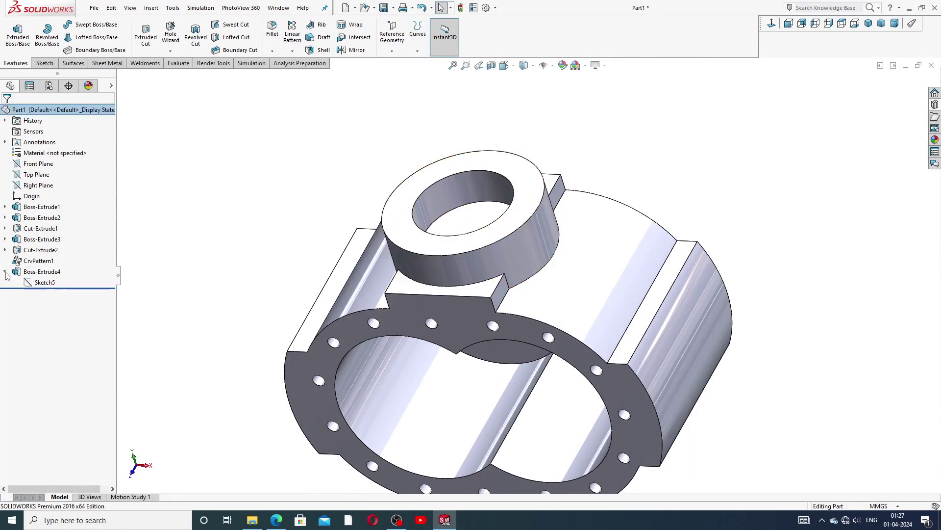
click(44, 282)
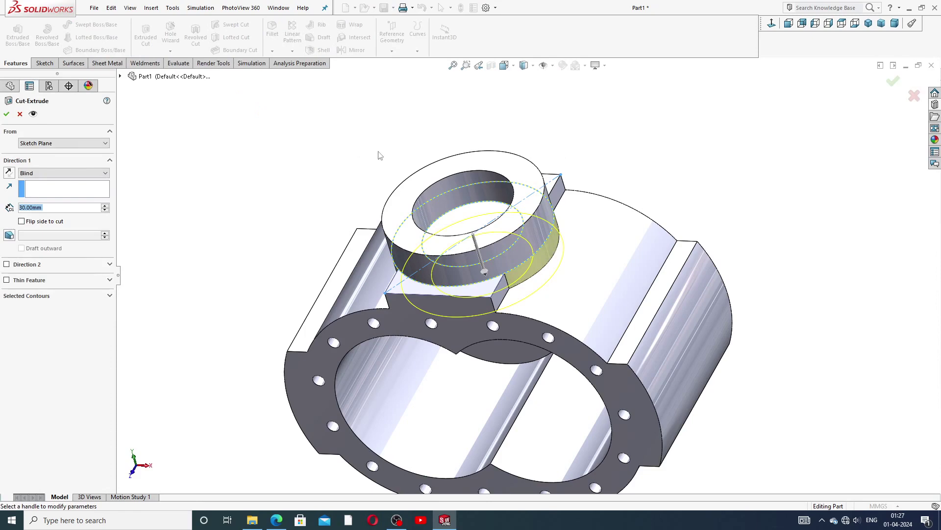
middle_drag(380, 156, 494, 252)
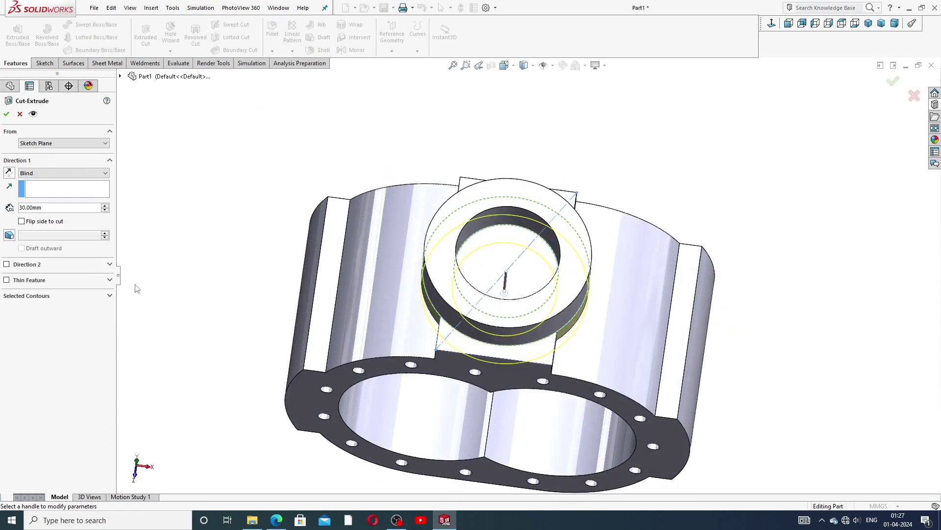
click(60, 296)
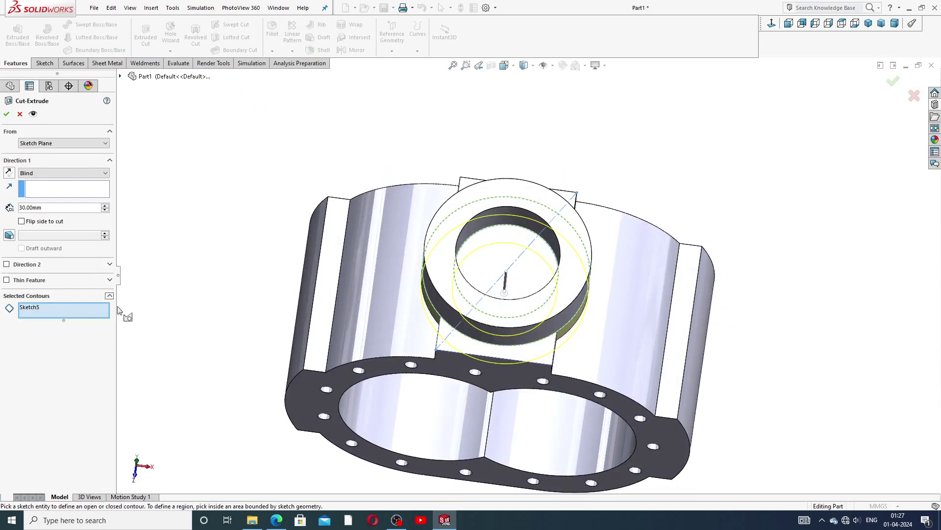
click(475, 263)
click(528, 272)
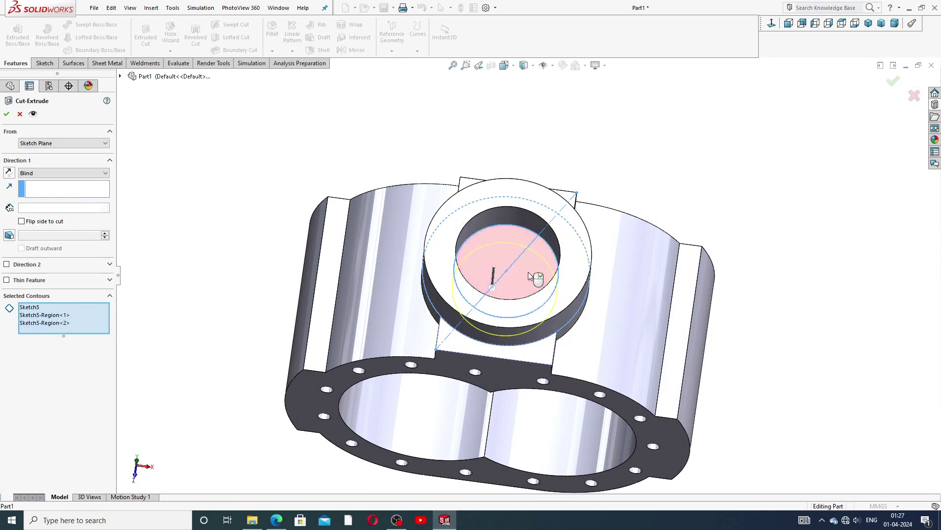
middle_drag(343, 304, 163, 168)
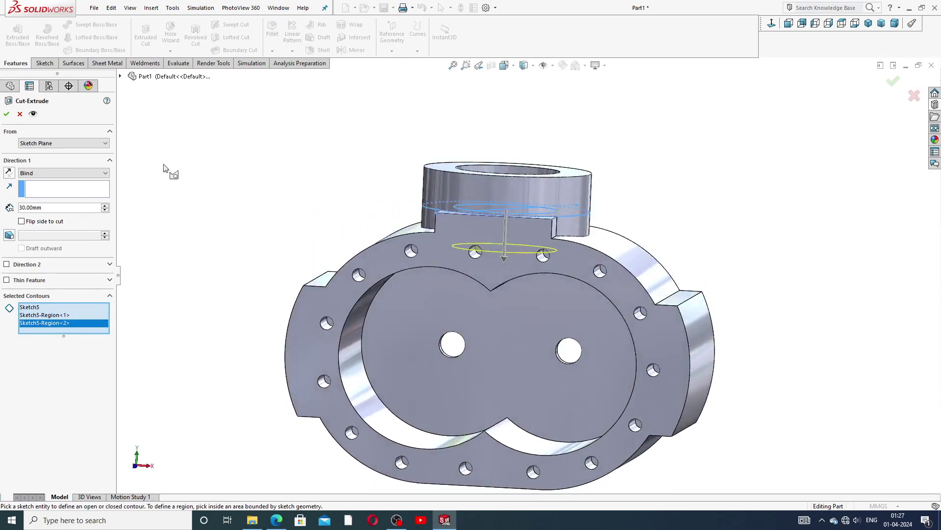
- Set the cut to Up To Next so the bore opens into the housing cavity
click(43, 174)
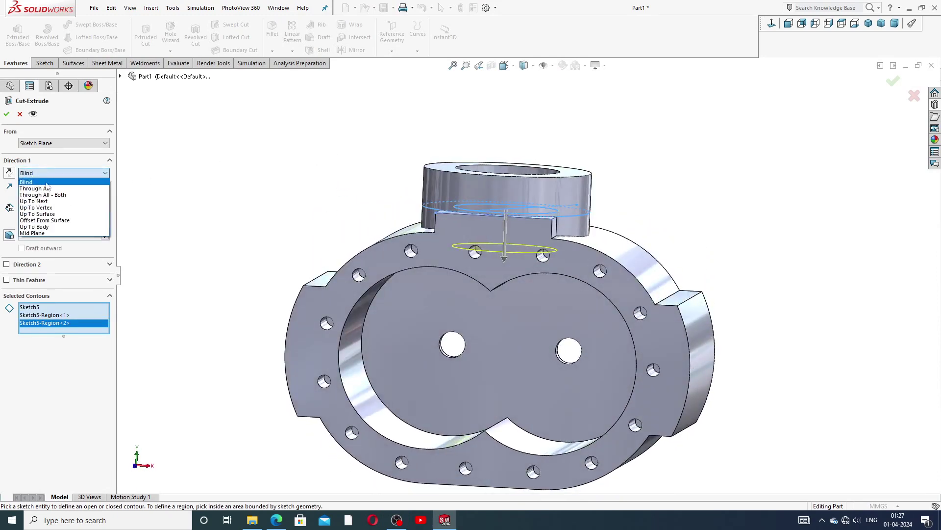
click(51, 204)
middle_drag(291, 247, 297, 196)
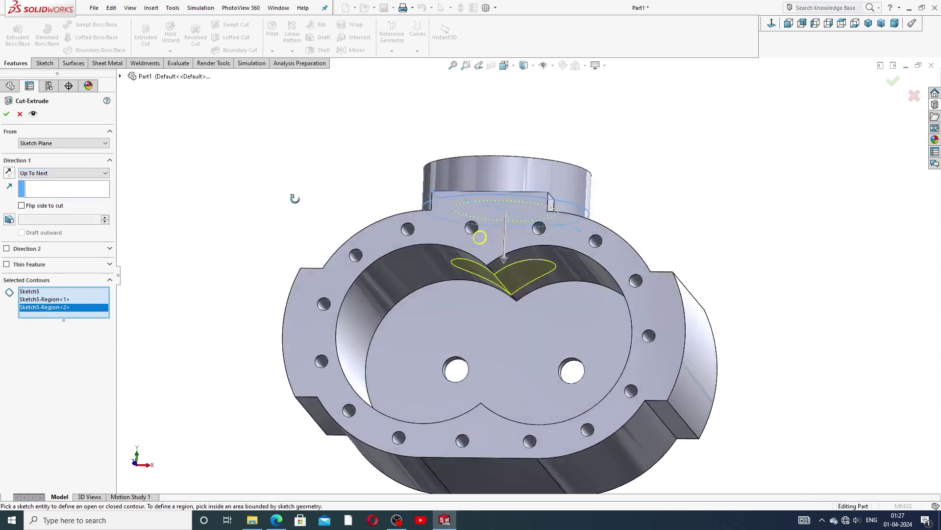
click(6, 114)
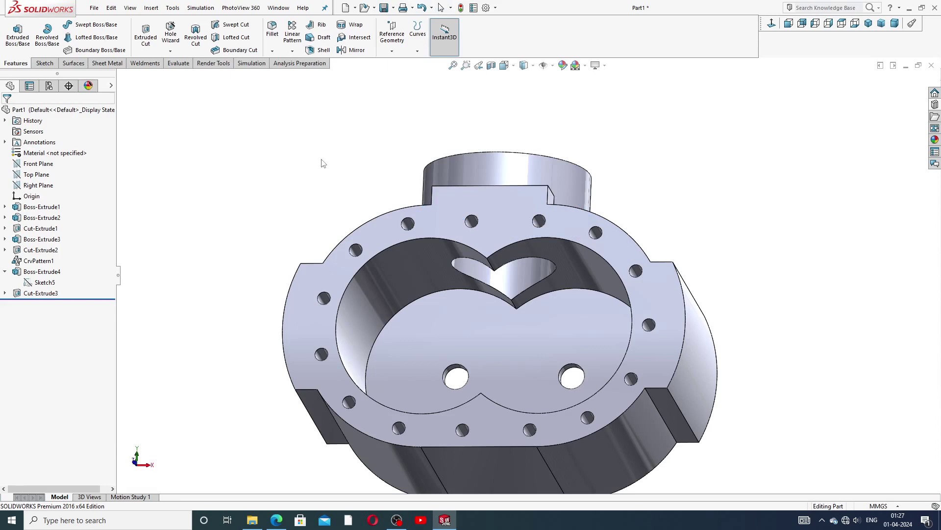
middle_drag(323, 163, 315, 389)
scroll(340, 319, up, 3)
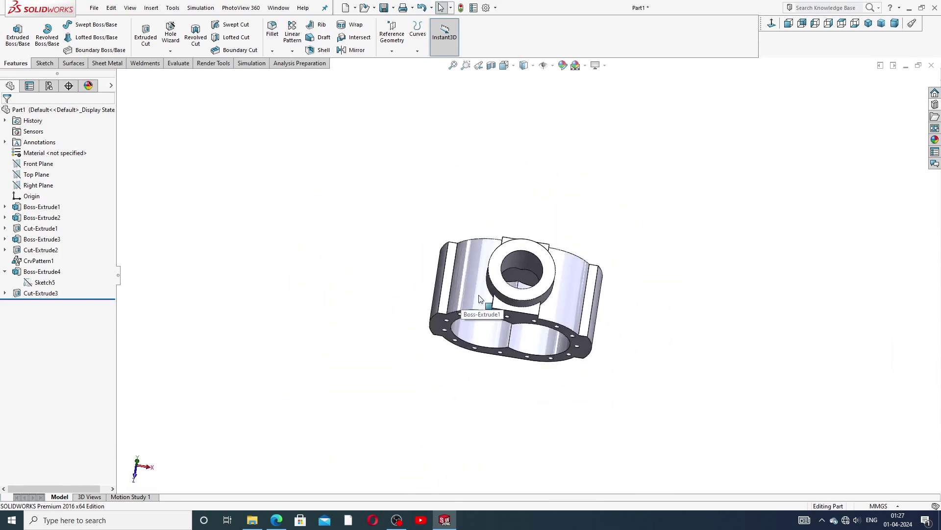
middle_drag(479, 299, 515, 250)
- Start a sketch on the boss top face and draw a circle concentric with the bore
click(546, 254)
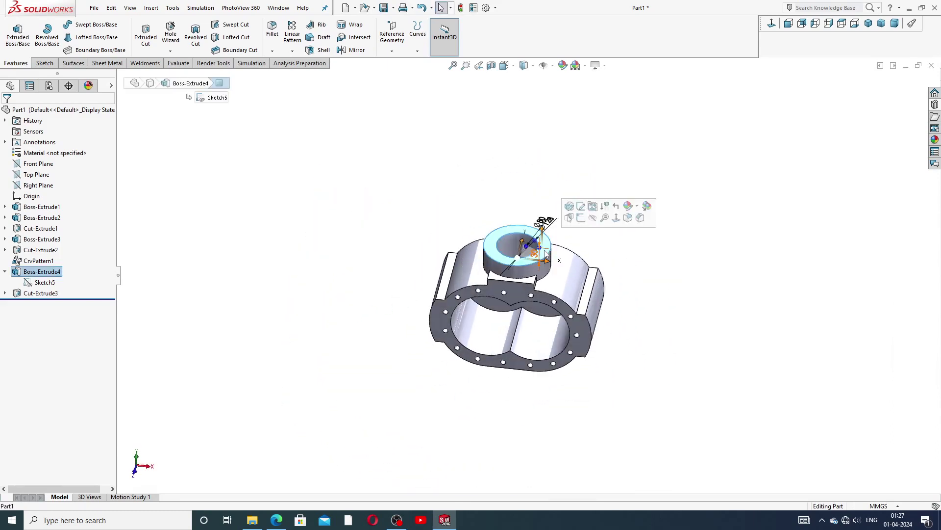
click(581, 218)
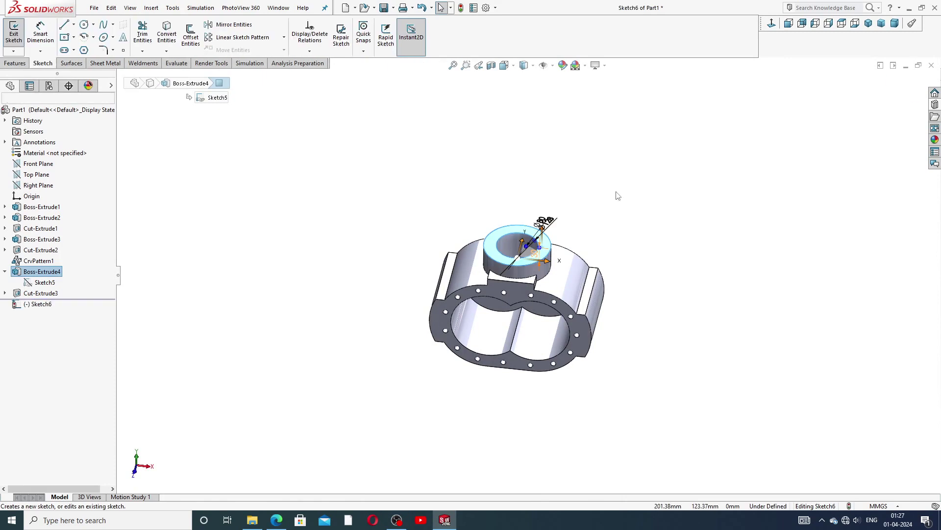
click(772, 25)
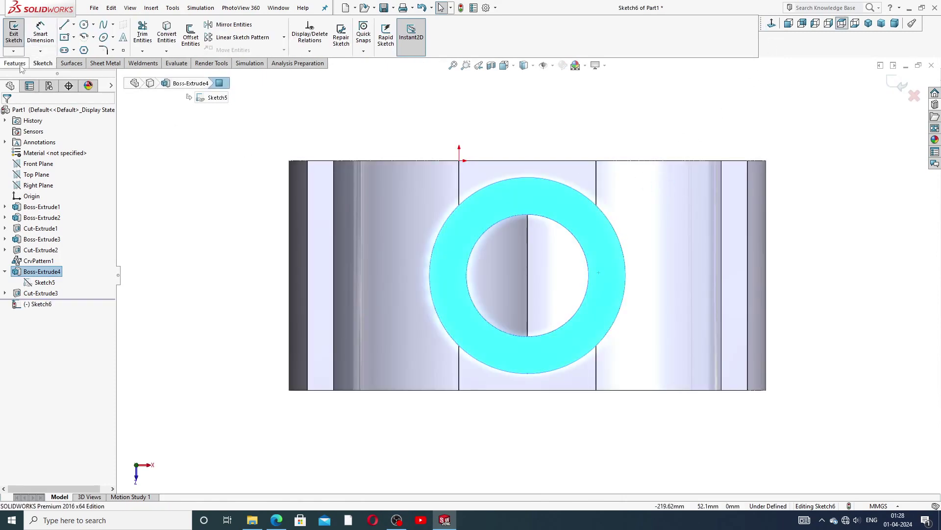
click(88, 25)
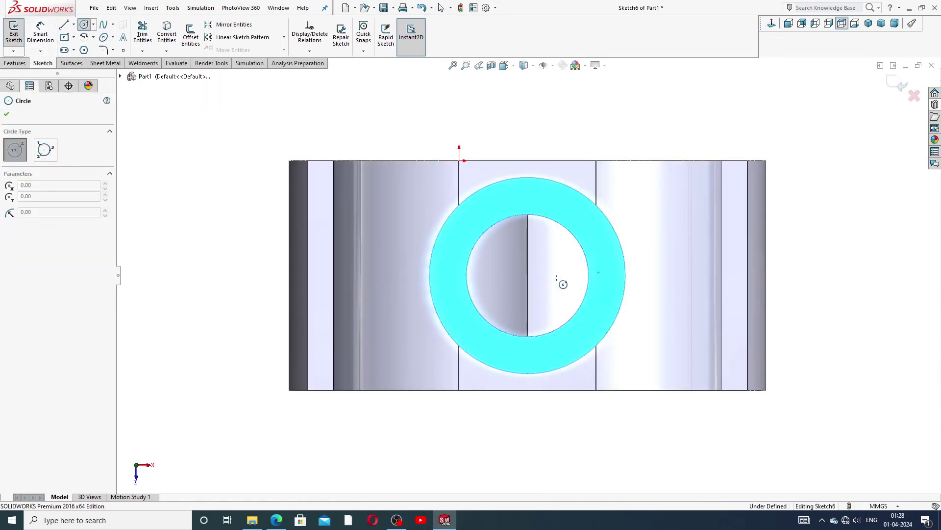
click(528, 275)
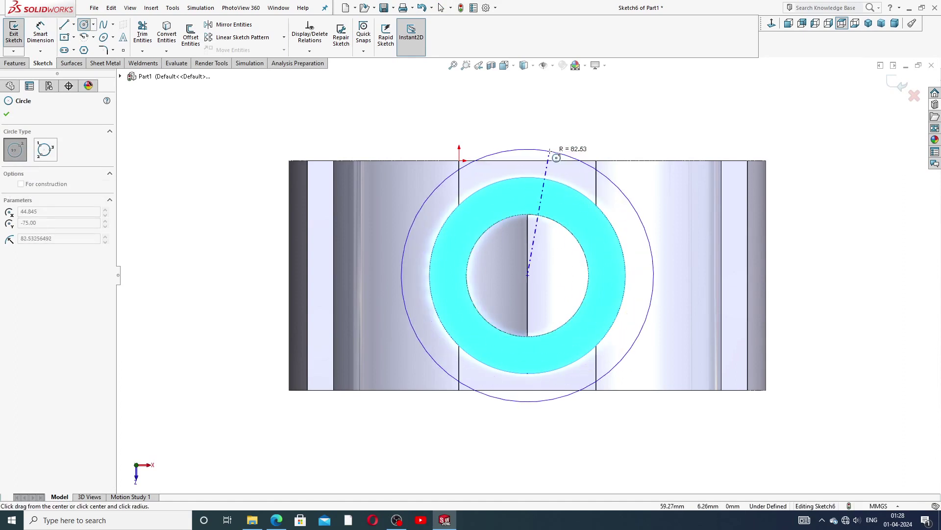
click(557, 152)
right_click(586, 135)
click(608, 142)
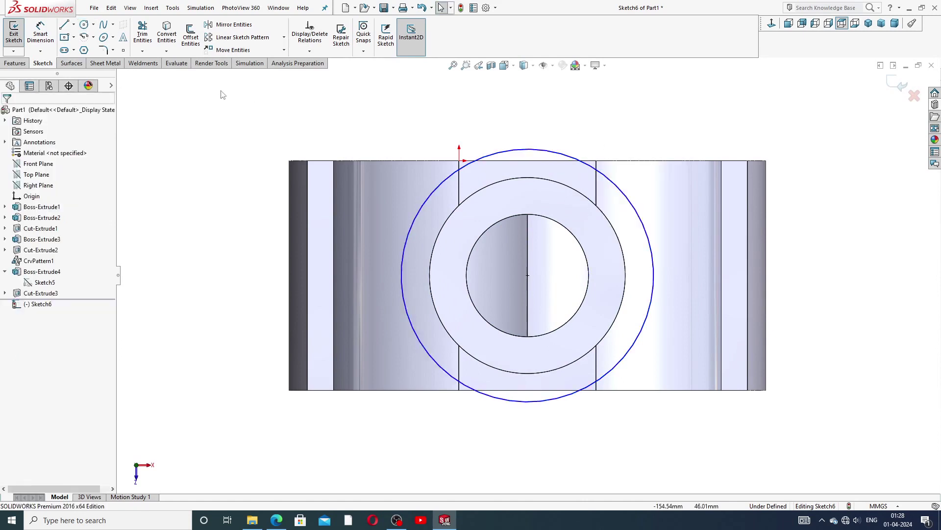
- Dimension the new circle to Ø160 and return to a tilted 3D view
click(39, 34)
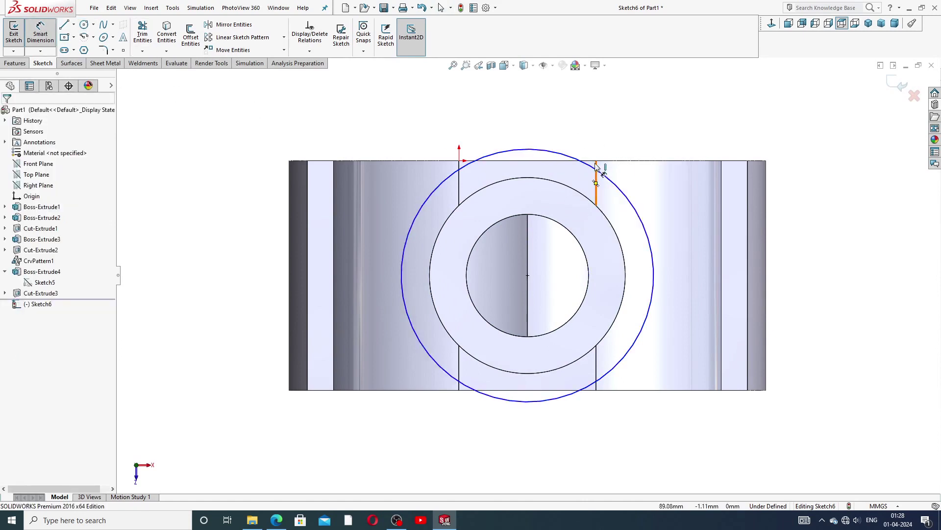
click(615, 183)
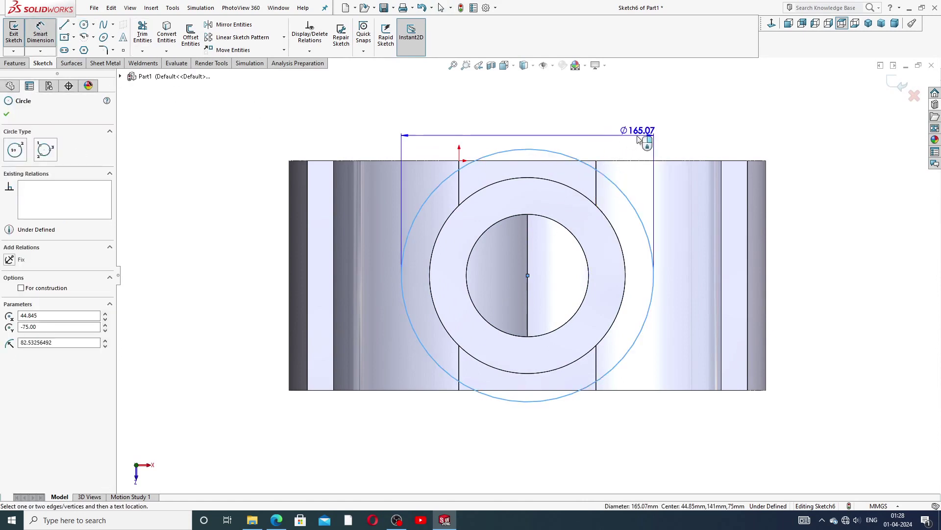
click(658, 129)
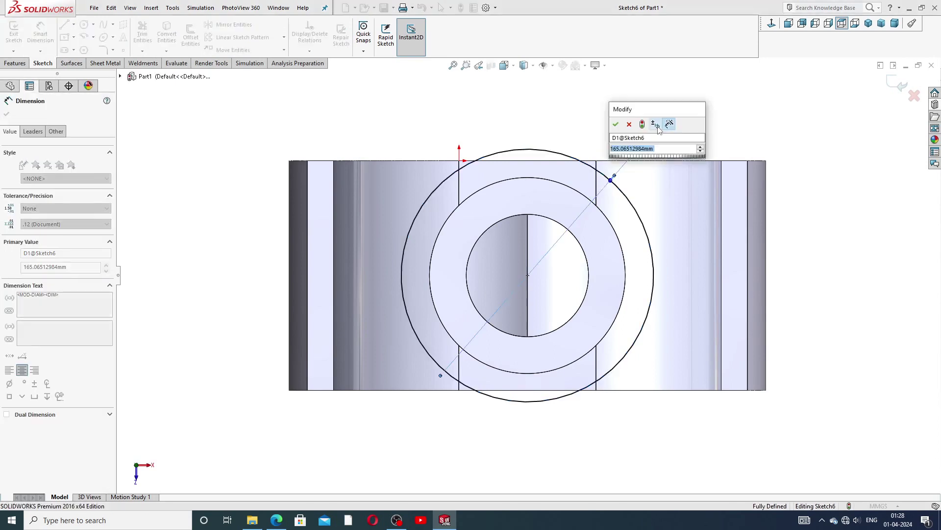
text(160)
key(Return)
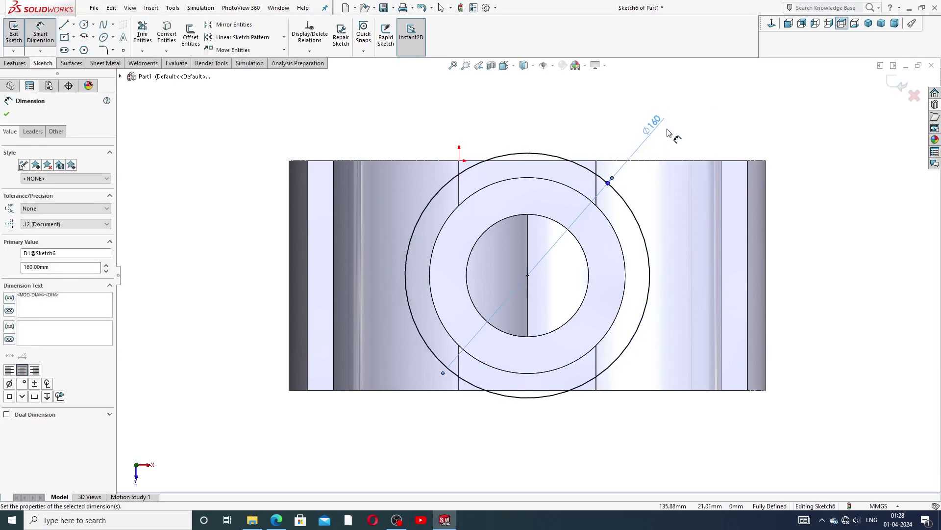
right_click(676, 121)
click(700, 146)
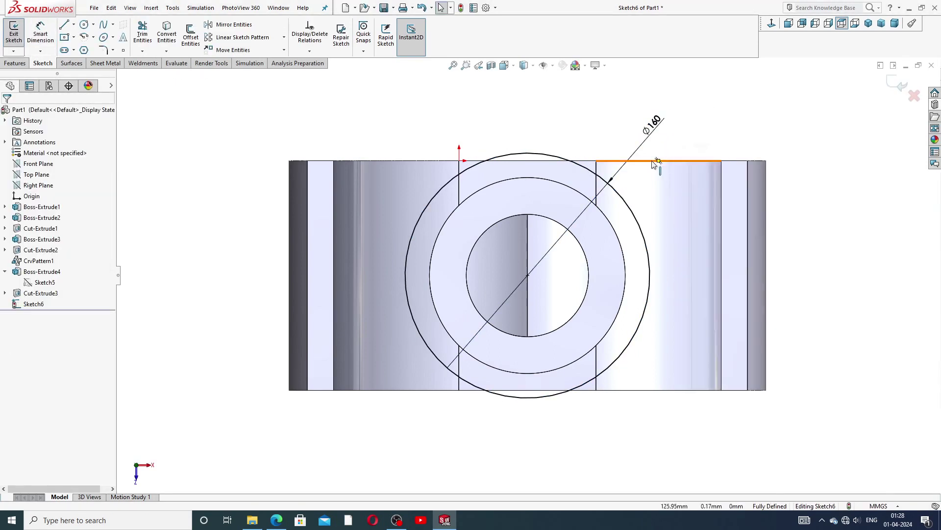
click(551, 219)
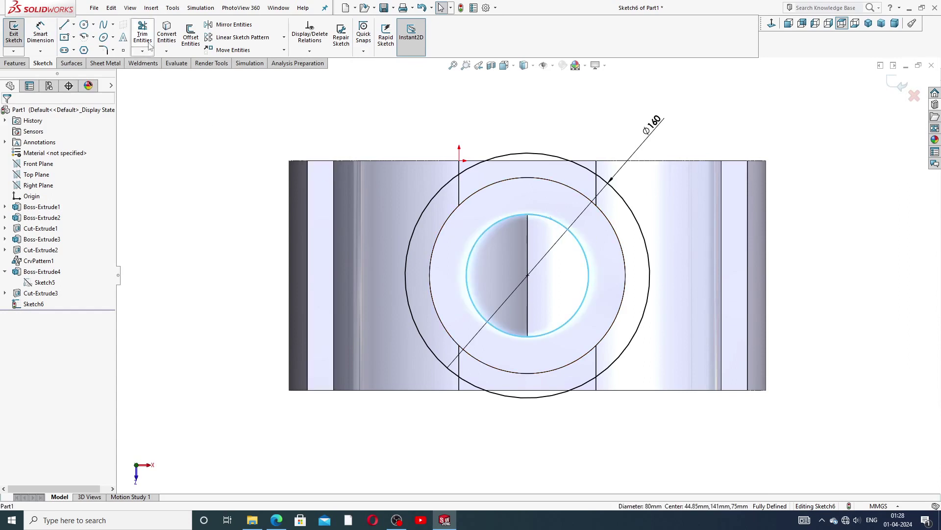
key(Escape)
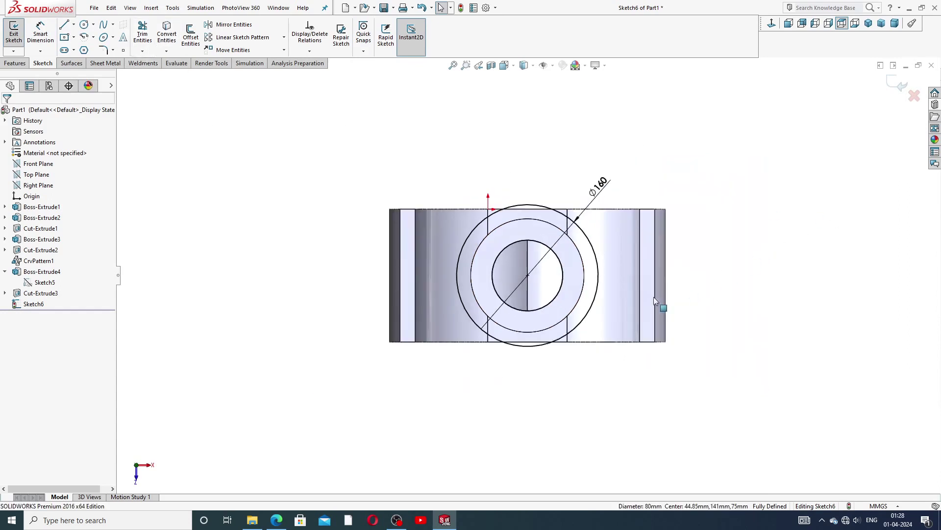
key(Up)
key(Up)
key(Up)
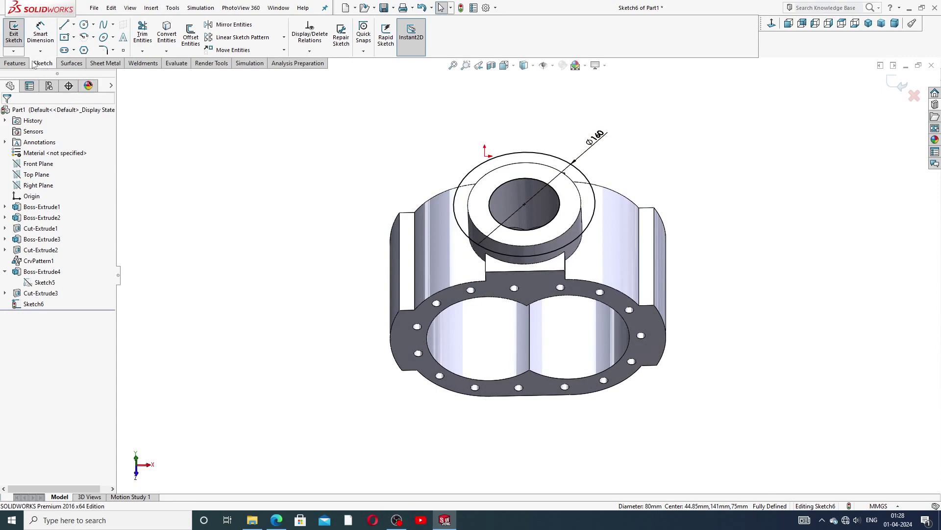
click(15, 63)
- Extrude the Ø160 circle 10 mm to form the flange
click(17, 34)
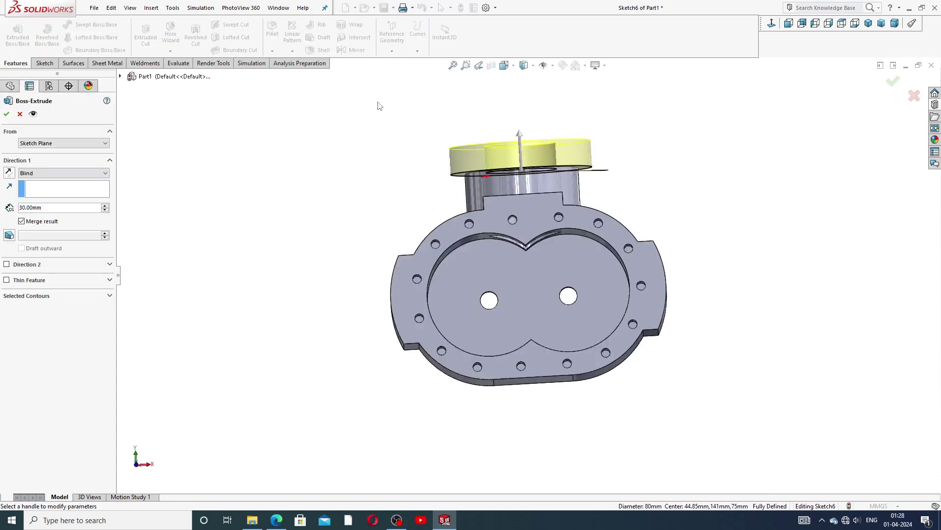
key(Down)
key(Down)
key(Down)
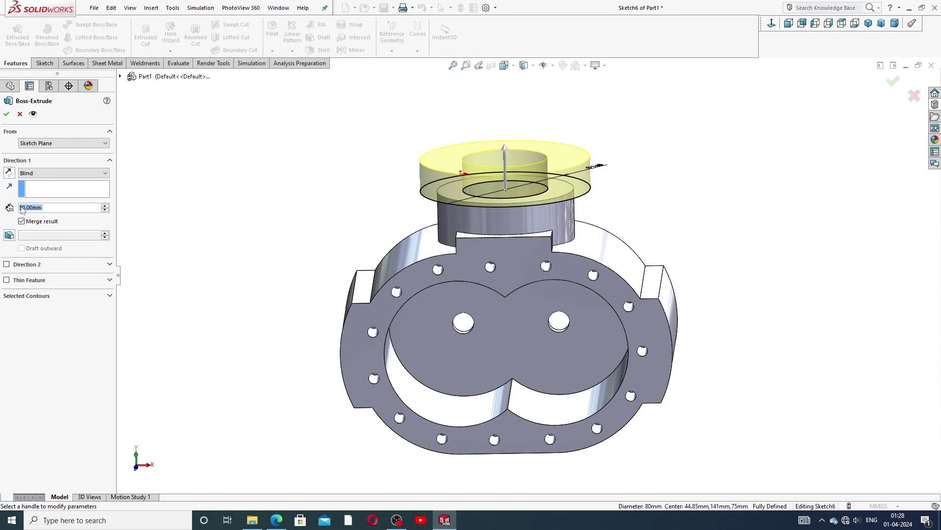
text(10)
key(Return)
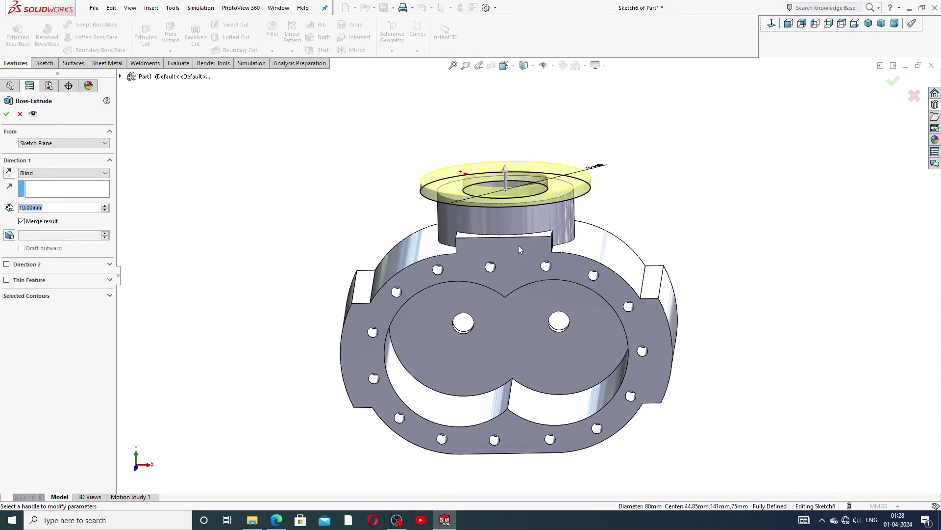
click(7, 115)
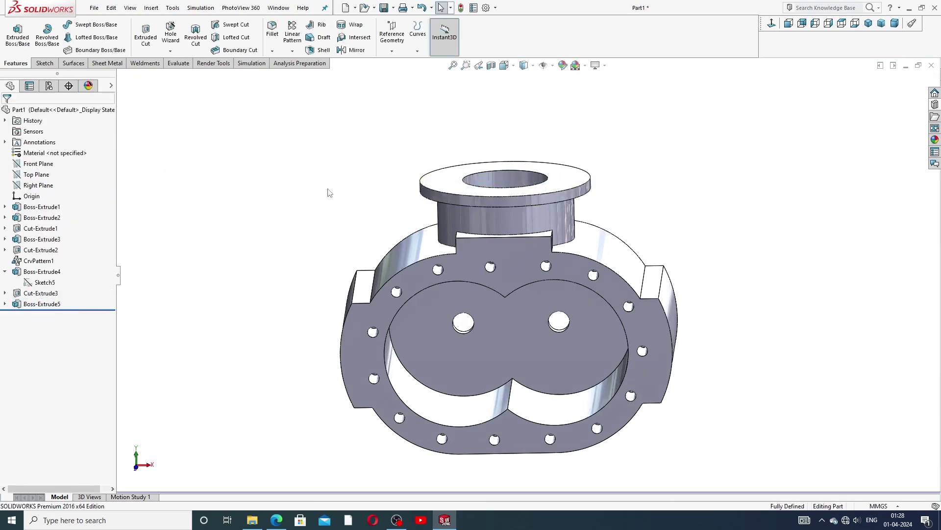
- Start a new sketch on the flange's top face
mouse_move(330, 193)
middle_down()
mouse_move(316, 141)
mouse_move(318, 204)
mouse_move(711, 143)
middle_up()
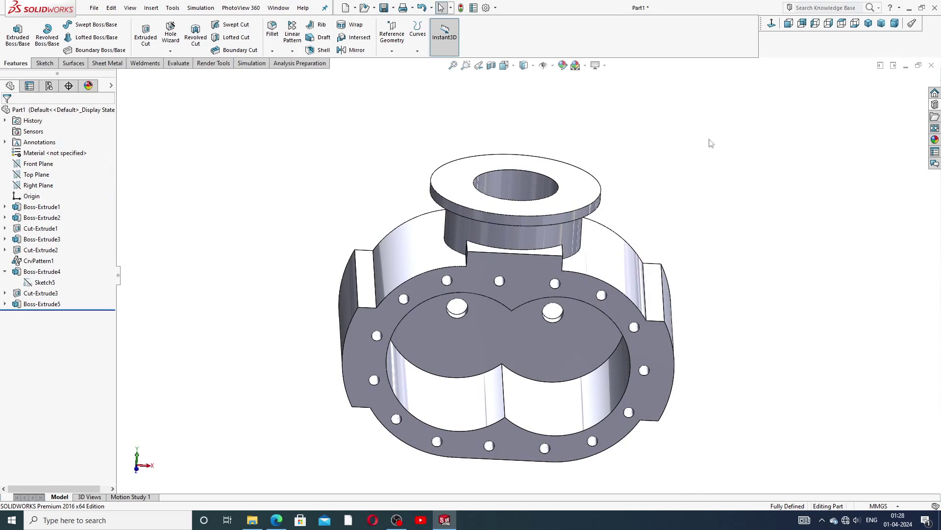
middle_drag(695, 136, 592, 234)
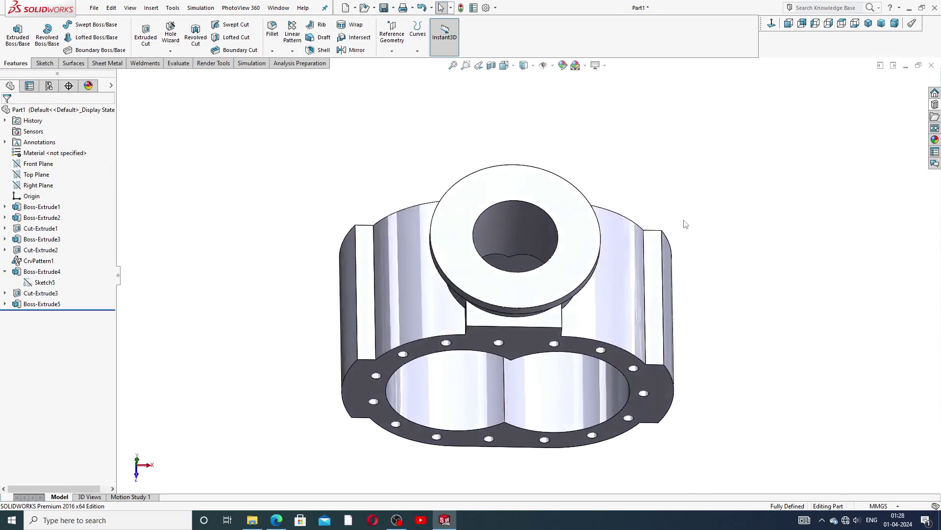
click(593, 235)
click(624, 199)
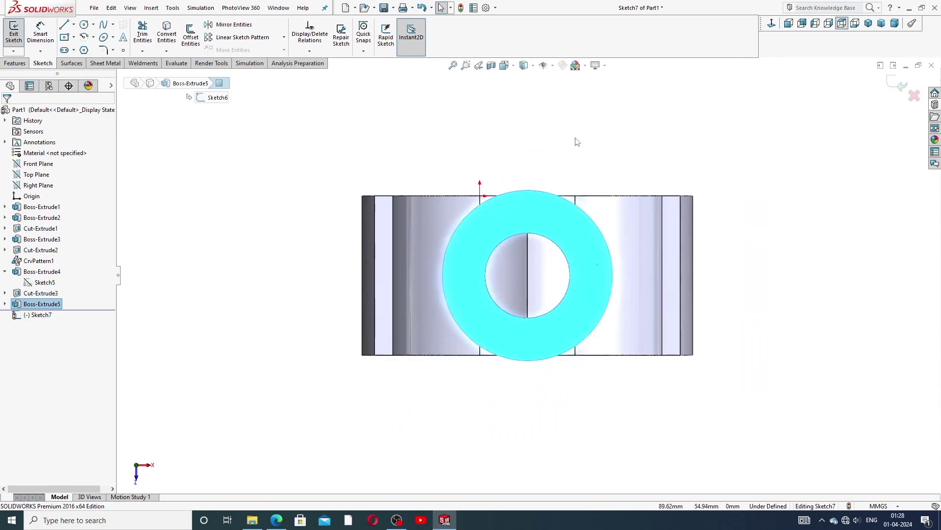
- Check the housing drawing PDF in Edge, then return to Sketch7 in SOLIDWORKS
click(276, 520)
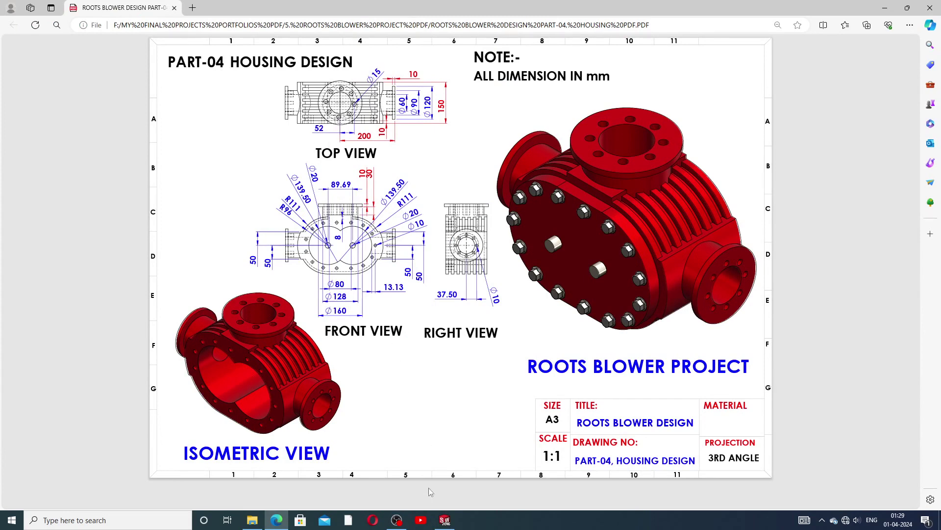
click(445, 520)
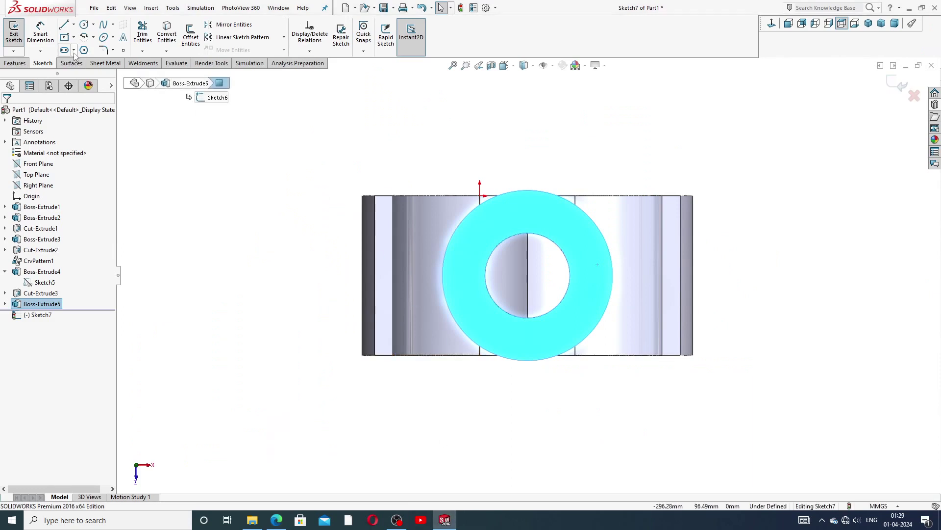
- Sketch a small bolt-hole circle on the flange ring
click(84, 25)
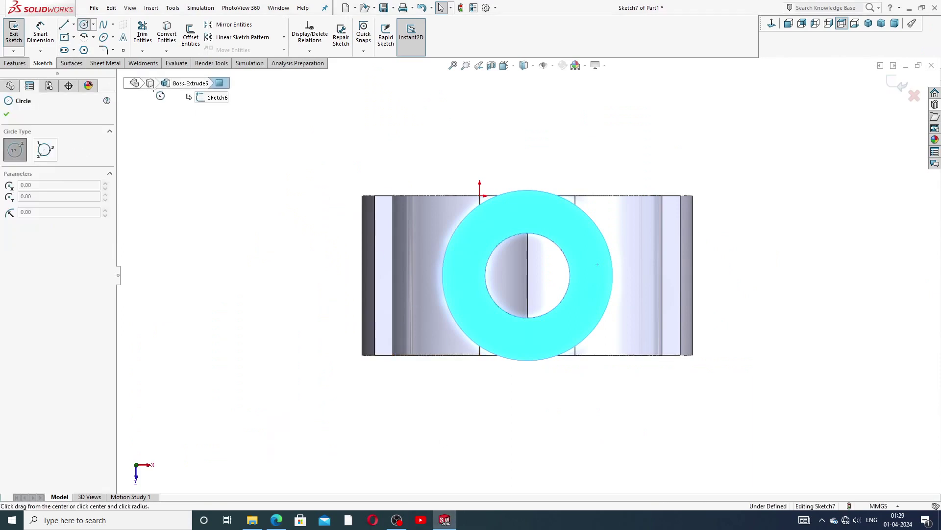
click(592, 276)
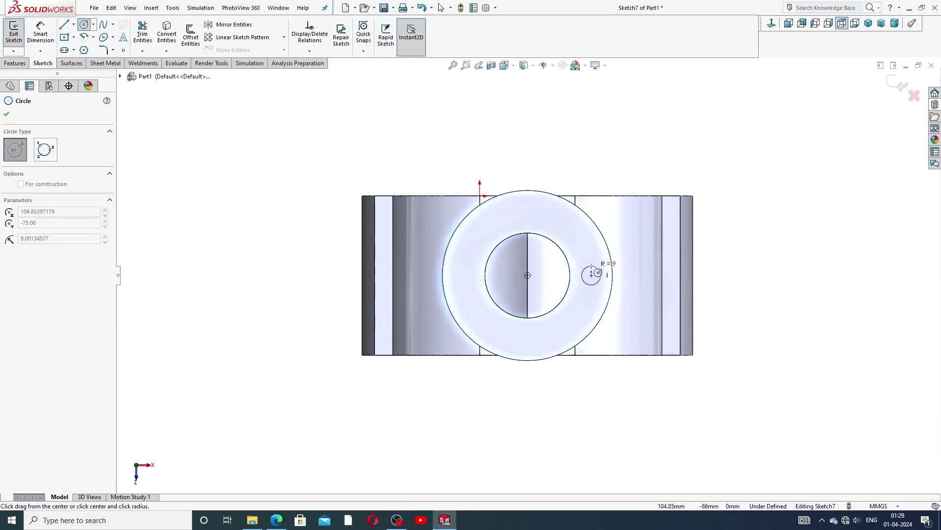
click(602, 278)
right_click(640, 251)
click(658, 254)
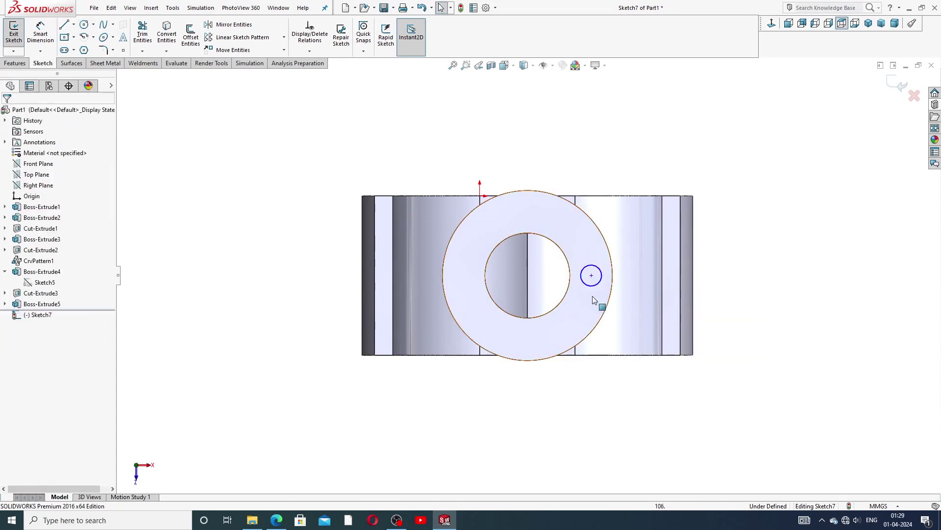
scroll(603, 304, down, 2)
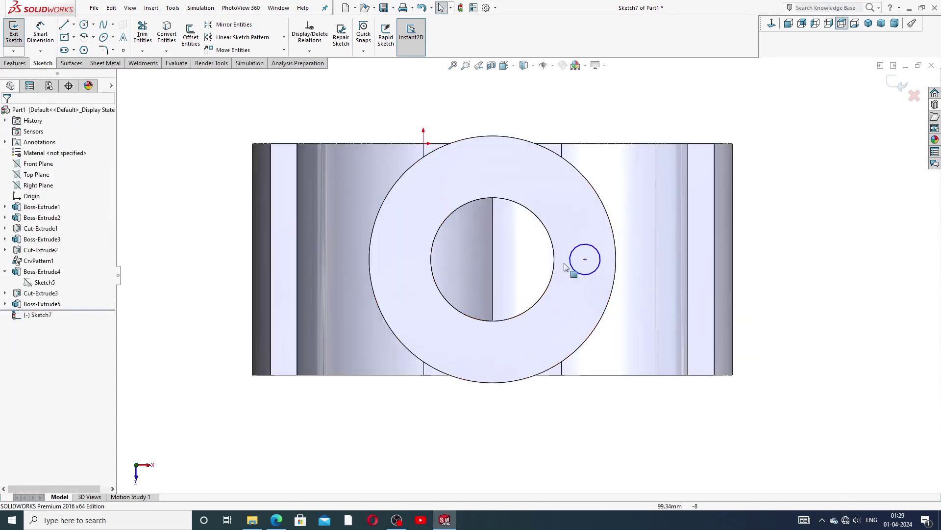
- Dimension the bolt hole to Ø15, 52 mm horizontally from the bore centre
click(40, 32)
click(597, 250)
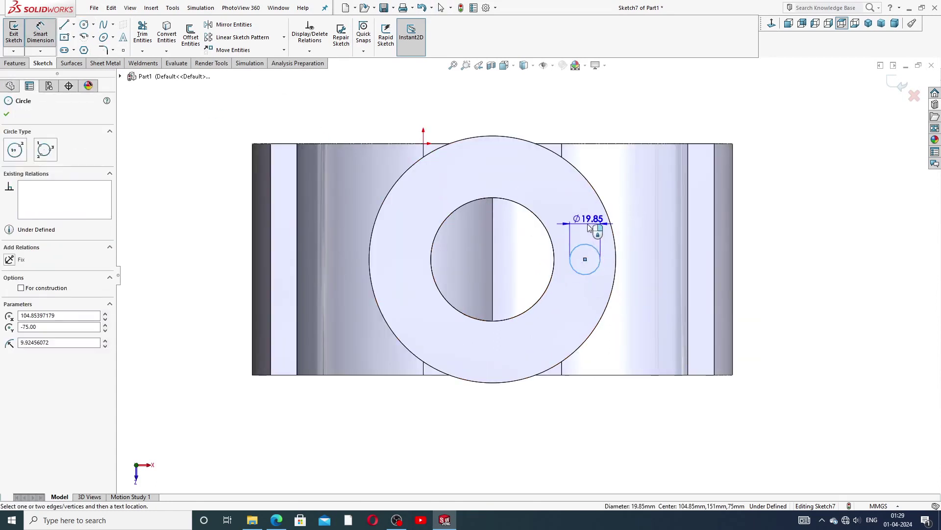
click(621, 210)
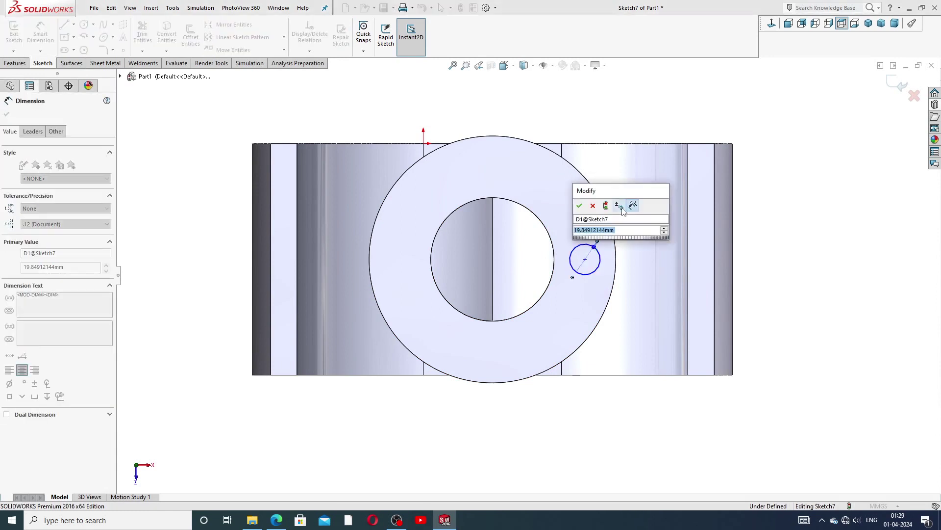
text(15)
key(Return)
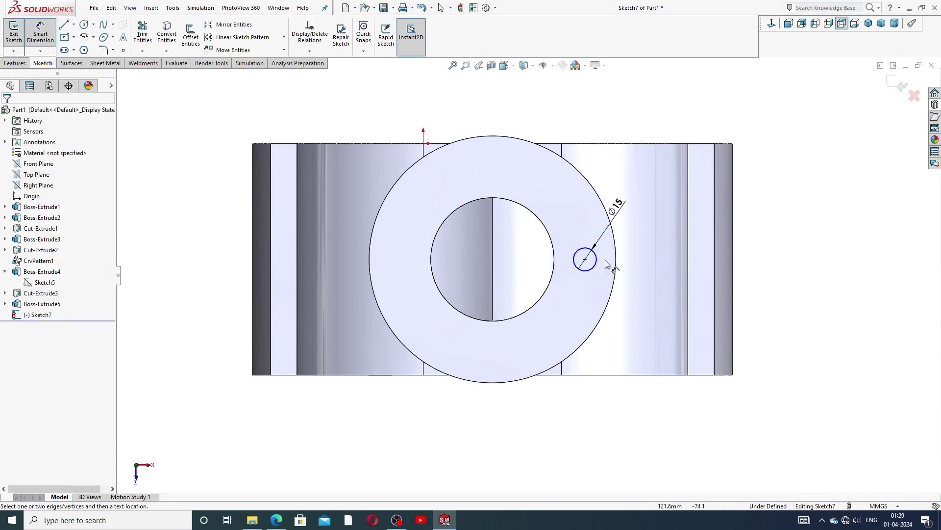
click(586, 259)
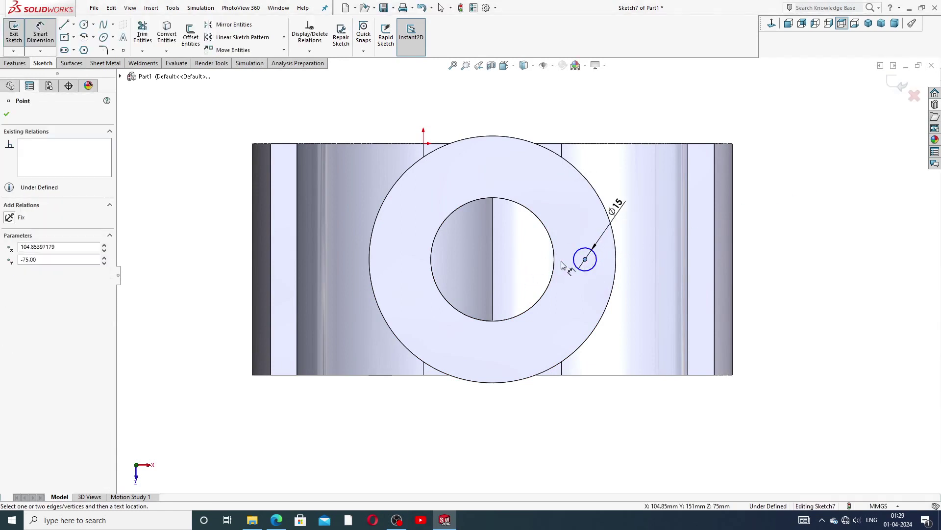
click(554, 255)
click(536, 337)
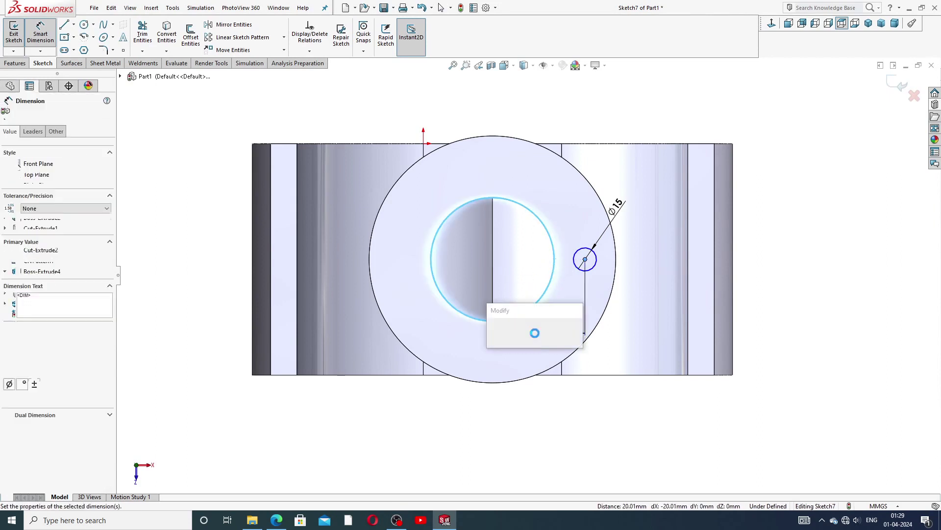
text(52)
key(Return)
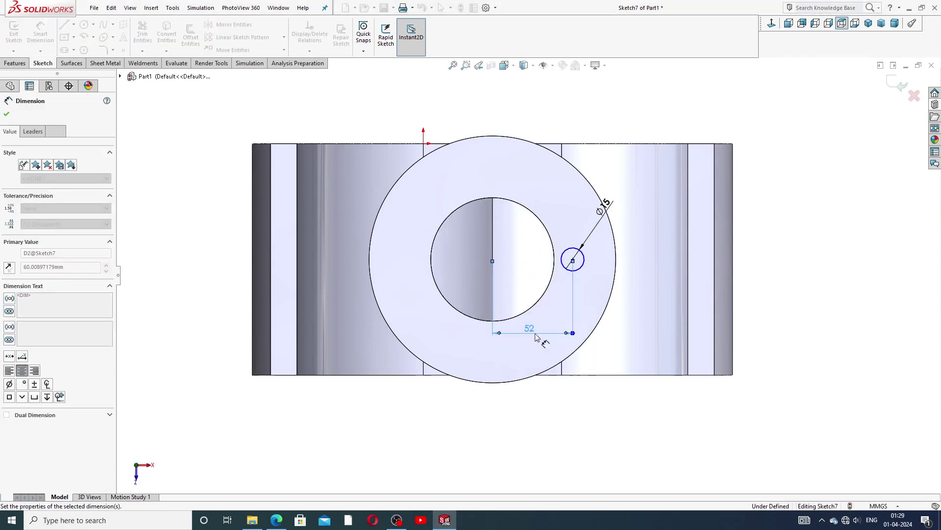
- Exit dimensioning and inspect the Ø15 circle's centre point
key(Escape)
right_click(789, 196)
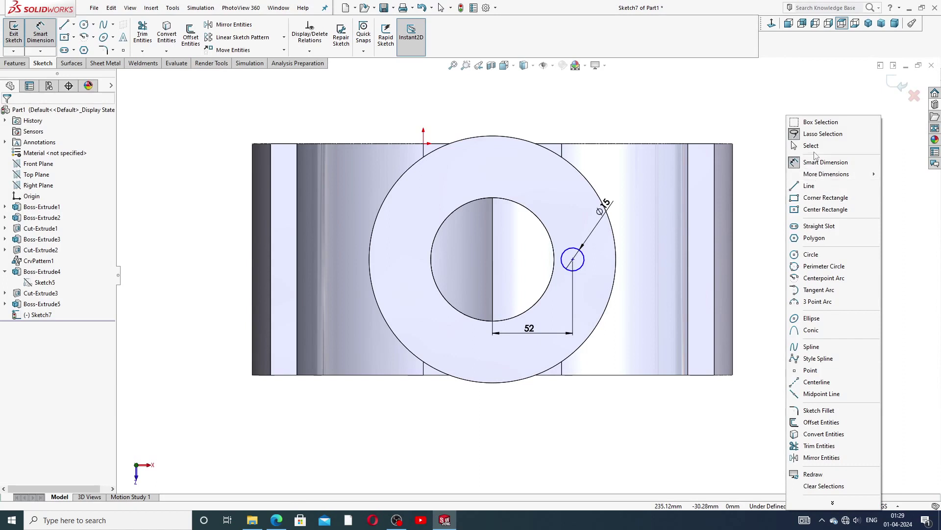
click(809, 146)
click(575, 261)
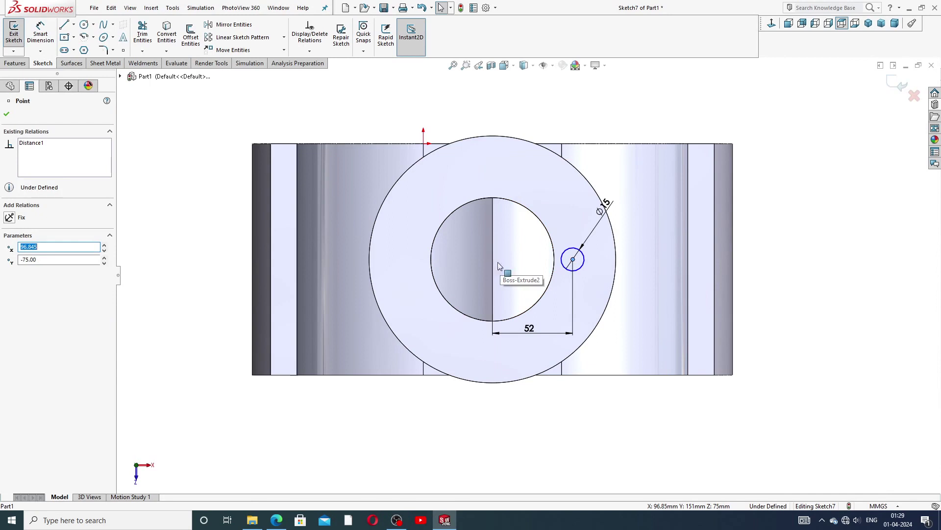
click(787, 218)
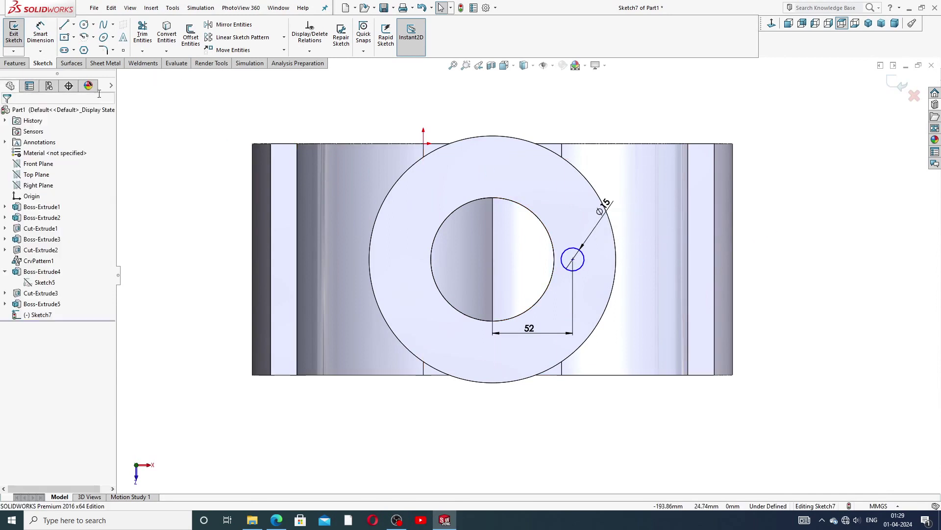
- Draw a horizontal construction centerline from the Ø15 circle's centre to the bore centre
click(73, 24)
click(84, 43)
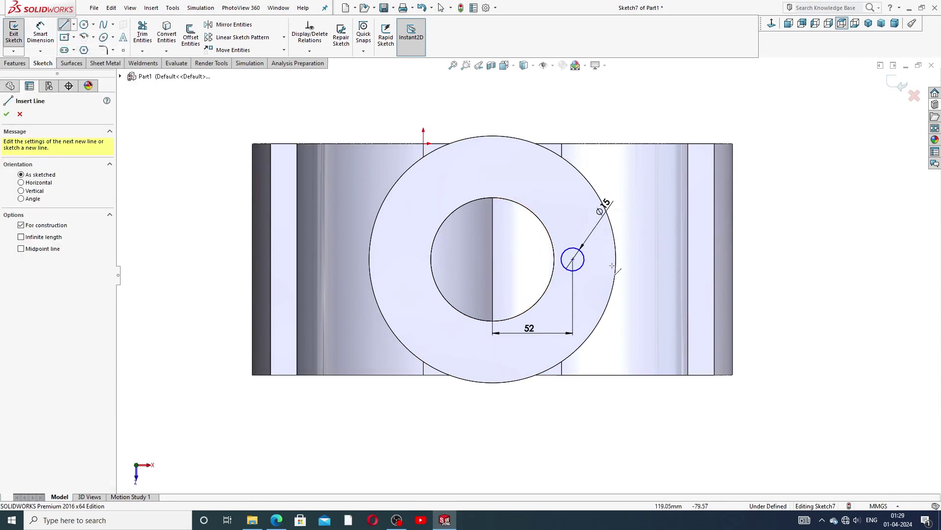
click(572, 259)
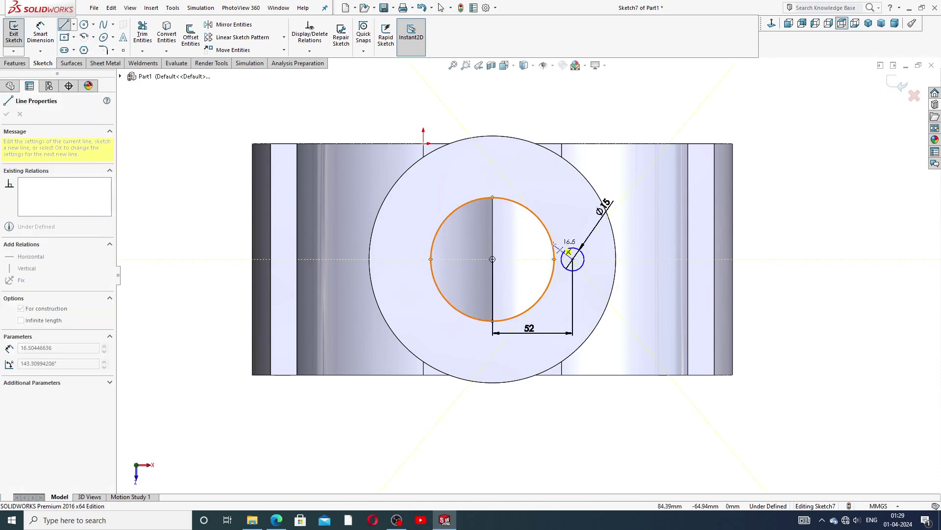
click(492, 259)
right_click(530, 247)
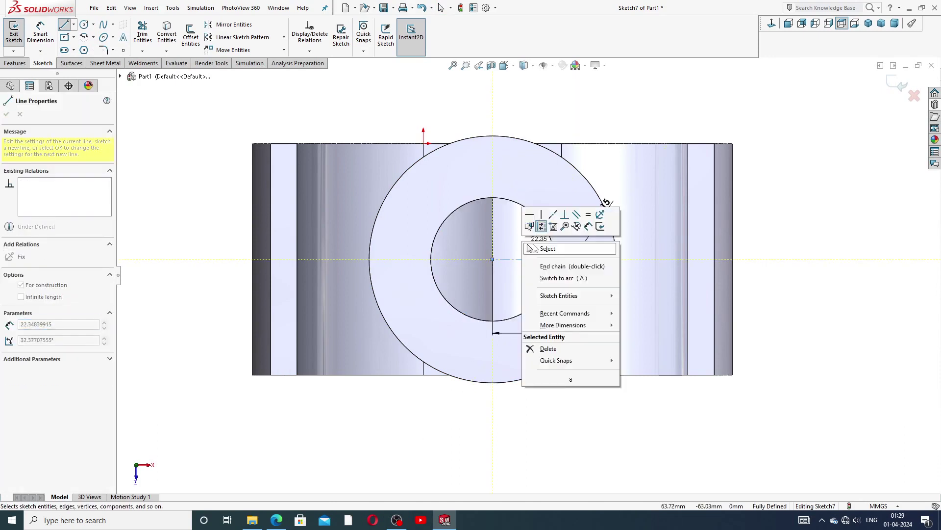
click(531, 248)
click(532, 259)
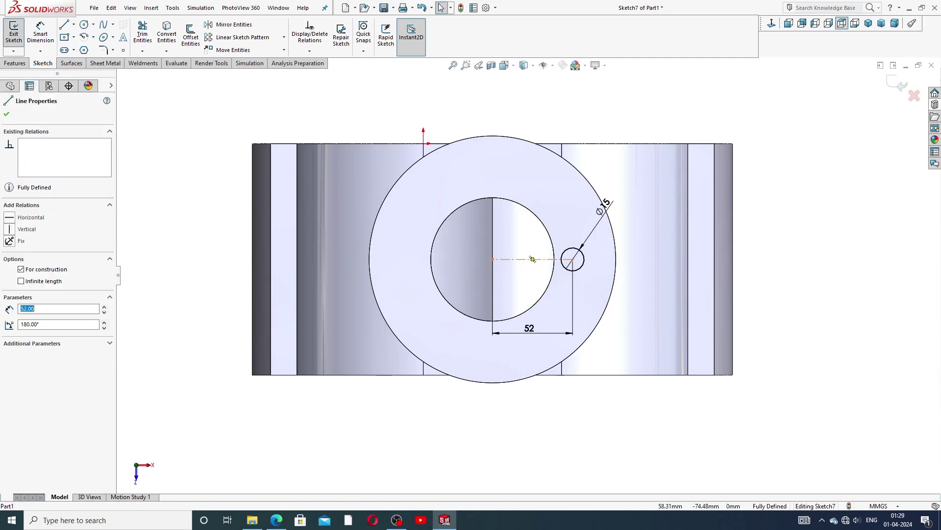
click(780, 231)
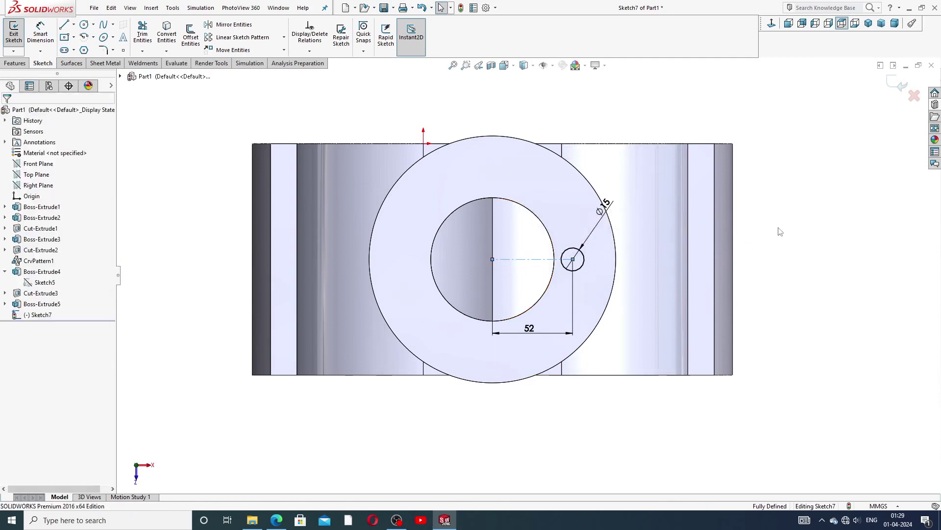
- Reposition the 52 and Ø15 dimension labels and zoom out to the whole part
drag(529, 328, 529, 336)
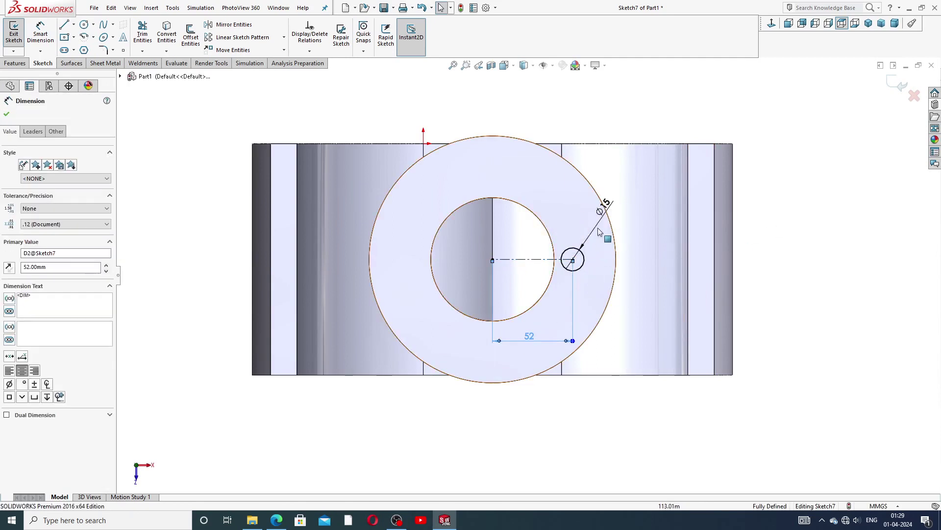
mouse_move(605, 205)
mouse_down()
mouse_move(576, 220)
mouse_move(590, 216)
mouse_up()
click(755, 227)
click(794, 216)
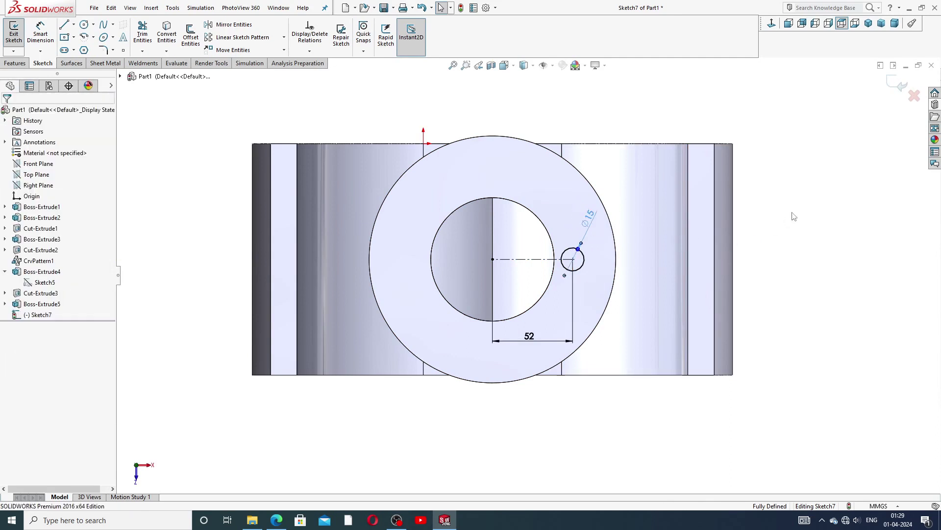
key(z)
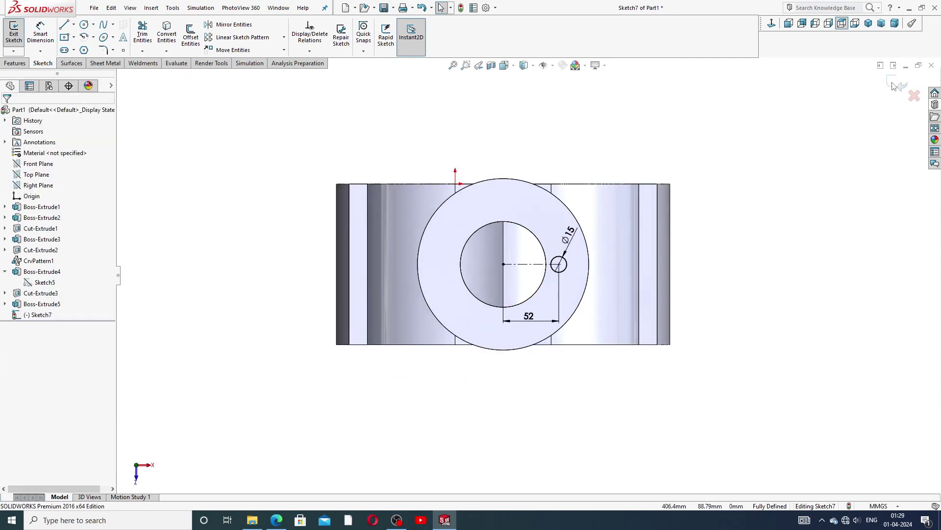
click(78, 64)
click(14, 64)
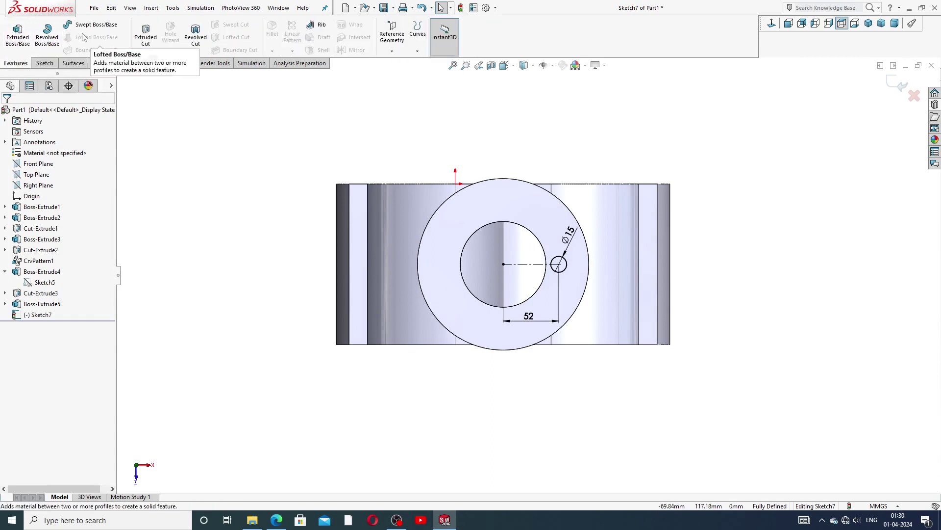
- Extrude-cut the Ø15 hole sketch 40 mm blind into the outlet boss flange
click(146, 32)
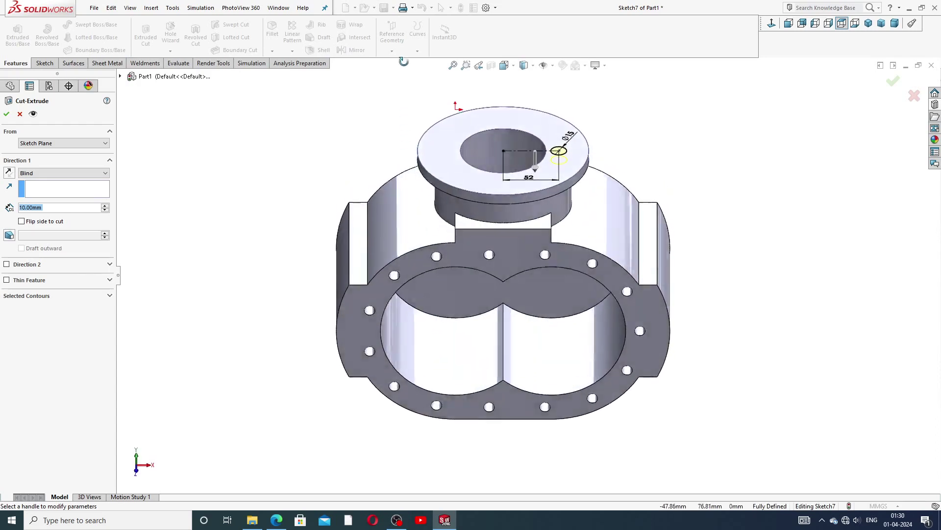
scroll(232, 231, down, 3)
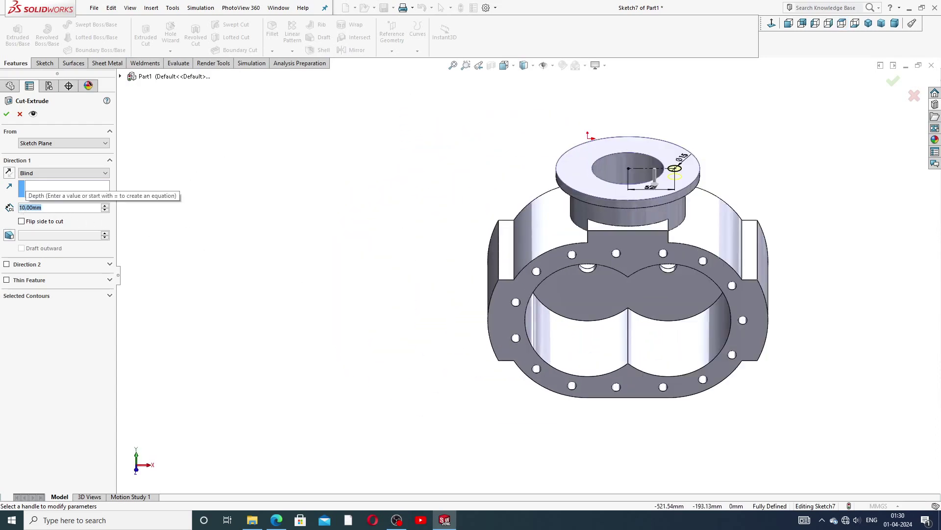
text(40)
key(Return)
middle_drag(731, 252, 741, 215)
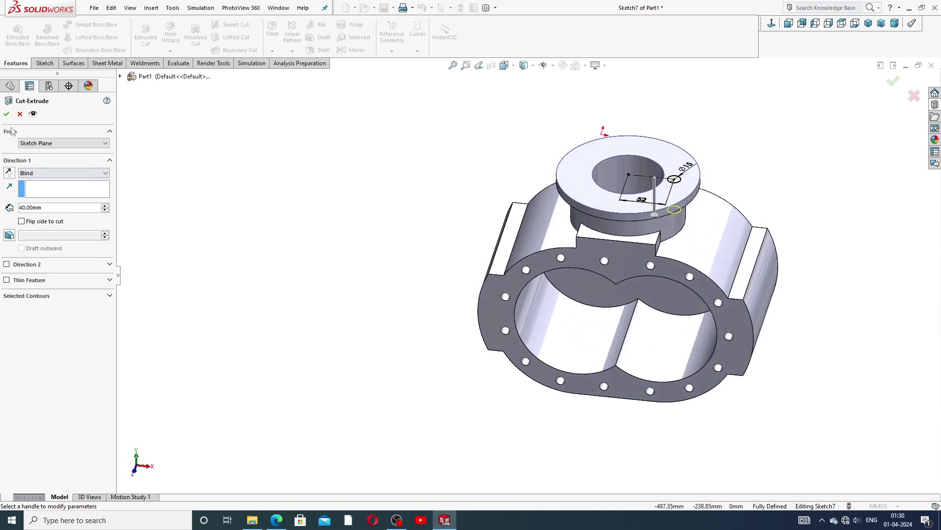
click(6, 114)
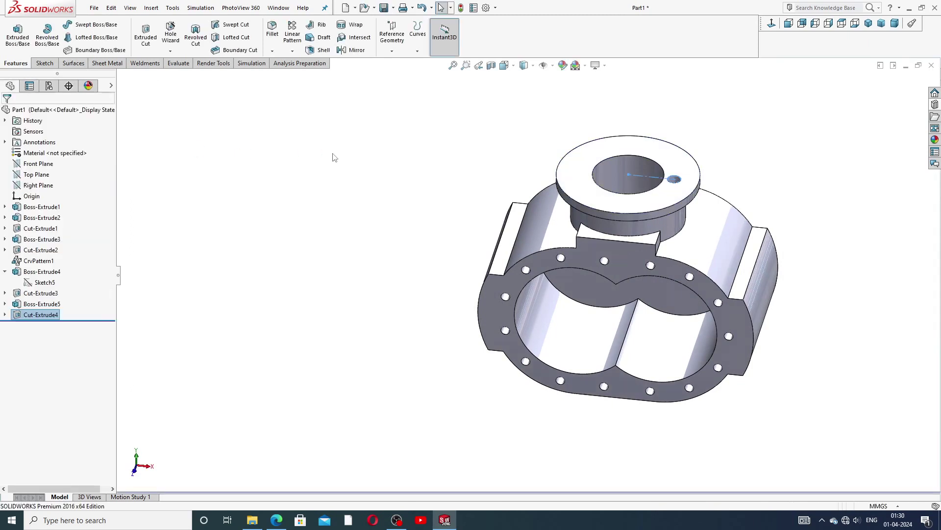
- Circular-pattern the Cut-Extrude4 hole into 8 equal instances over 360° about the boss face
key(Down)
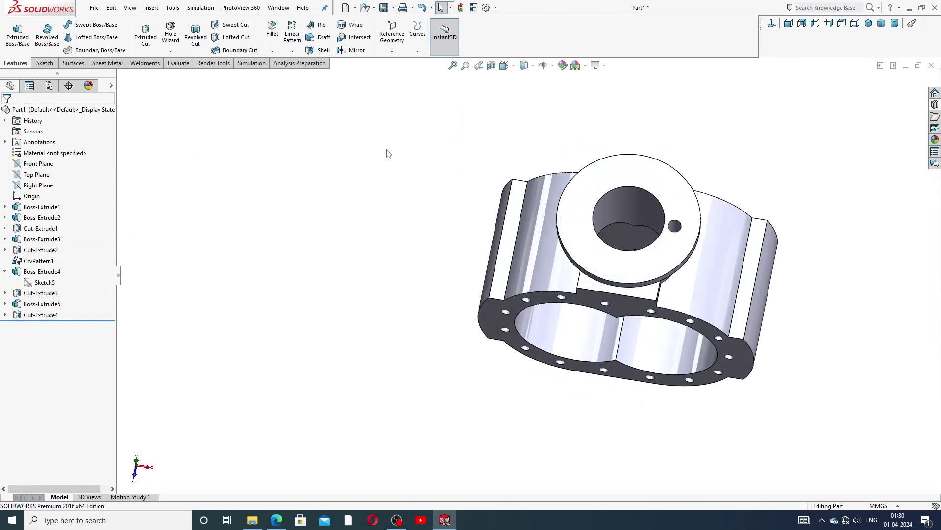
click(292, 51)
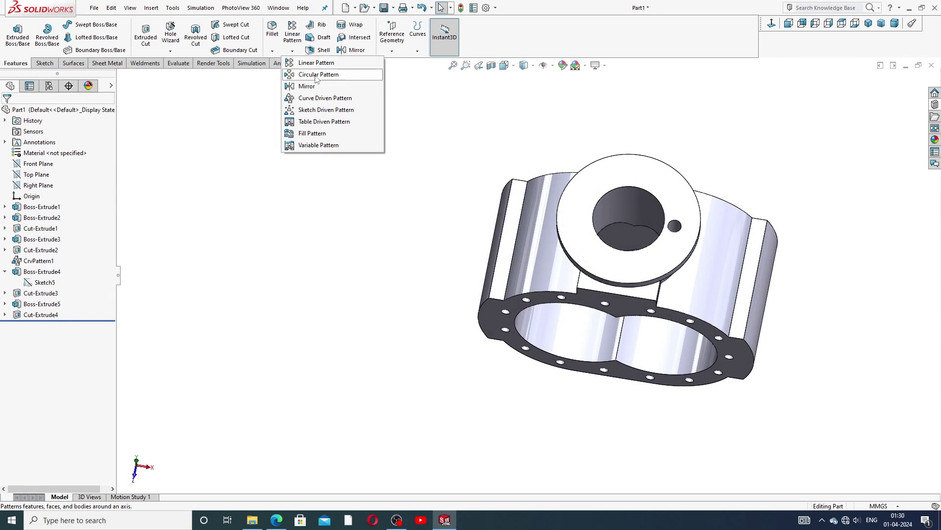
click(318, 76)
scroll(688, 268, down, 2)
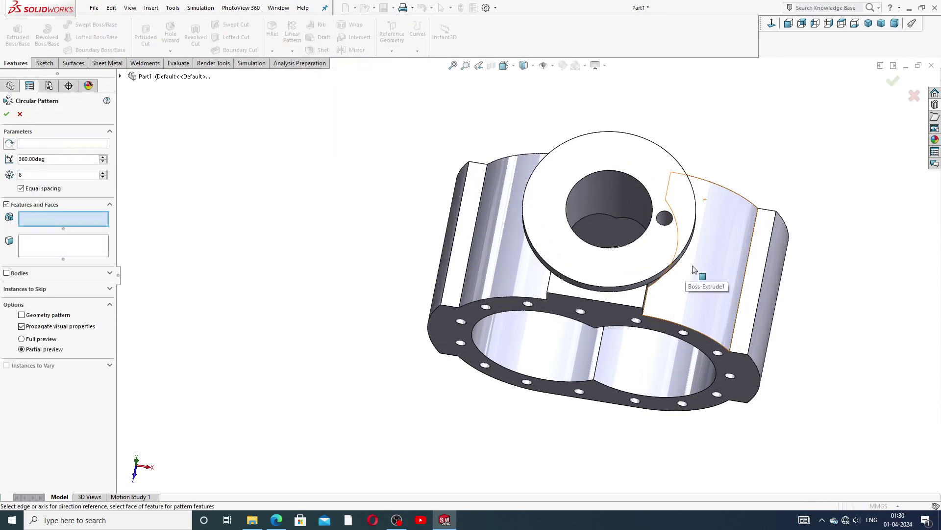
middle_drag(693, 269, 689, 233)
click(70, 144)
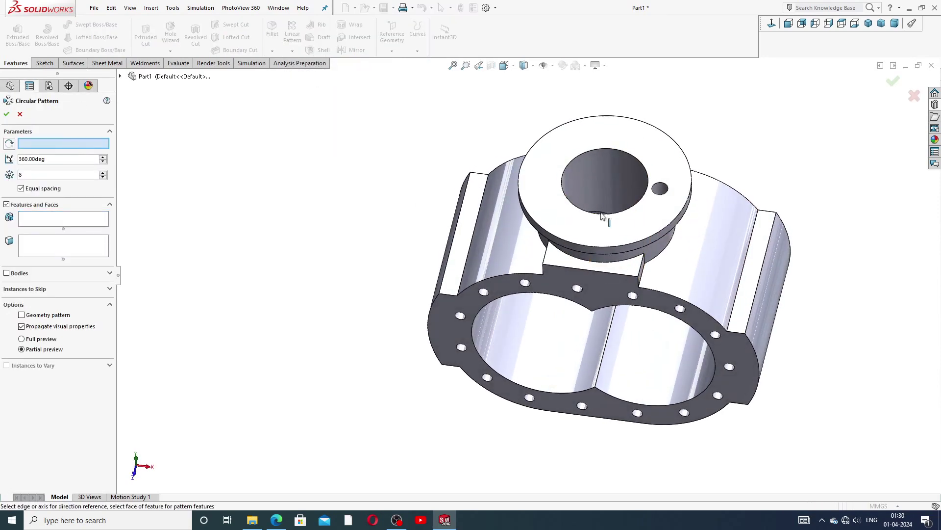
middle_drag(625, 181, 627, 209)
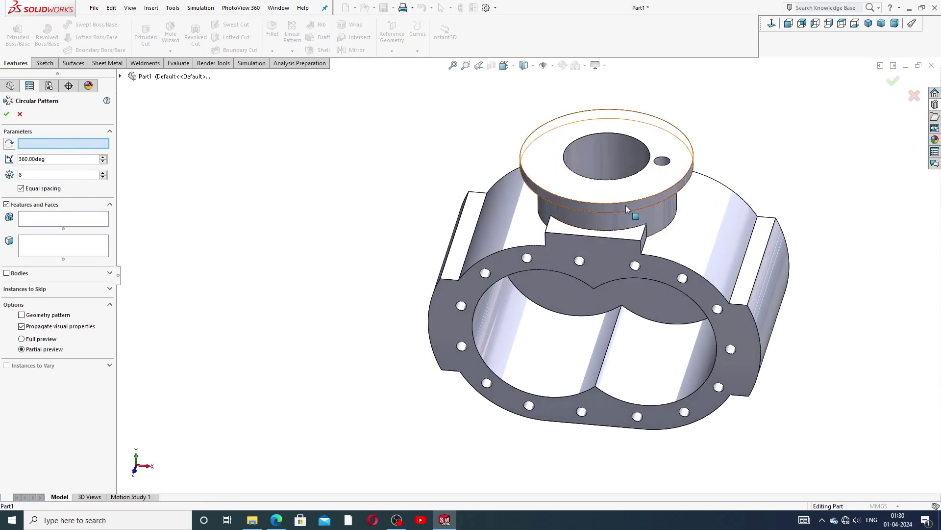
click(628, 206)
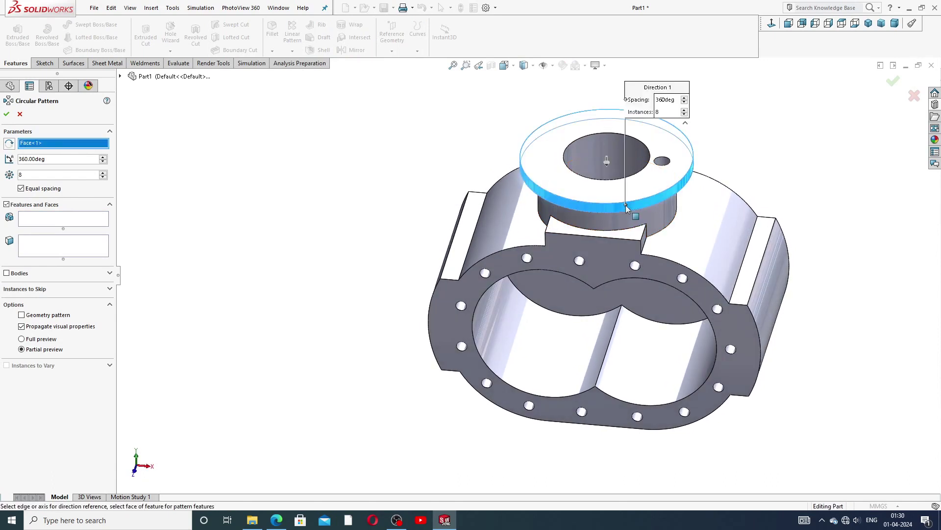
click(88, 221)
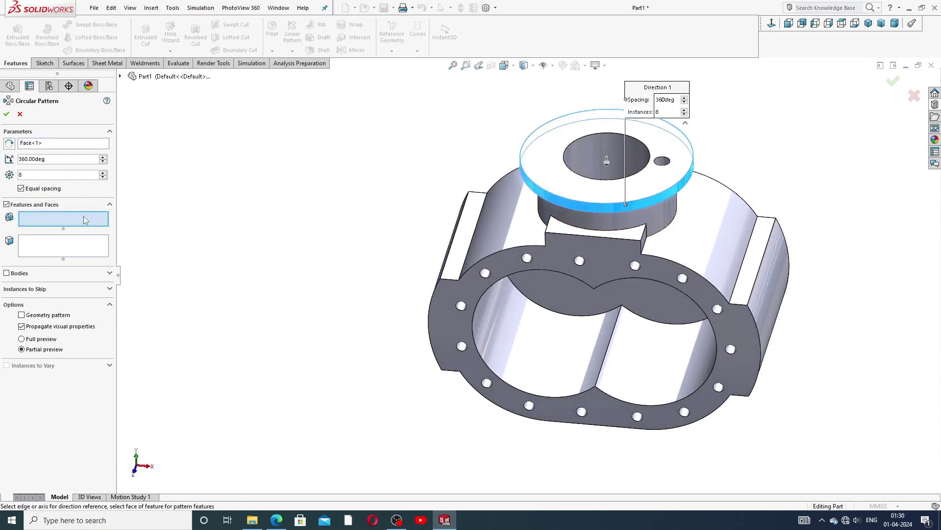
click(663, 164)
middle_drag(640, 179, 613, 161)
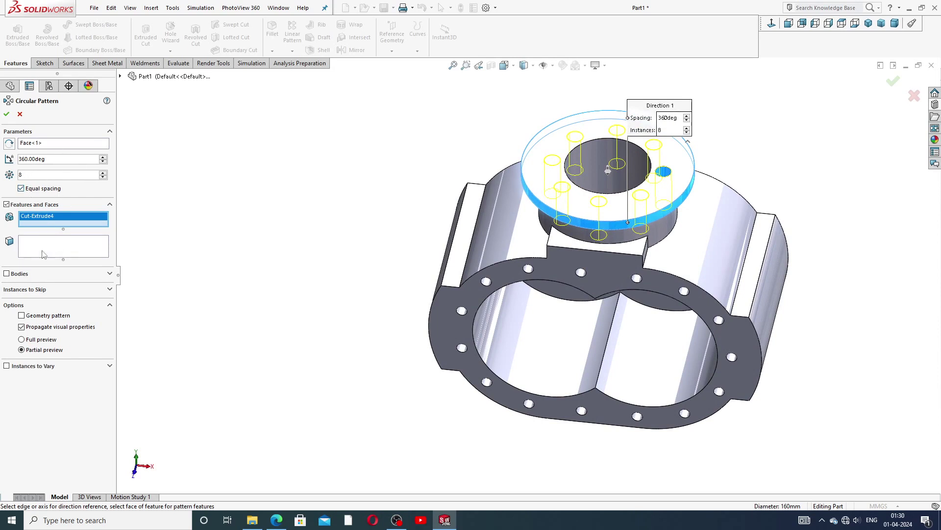
click(7, 115)
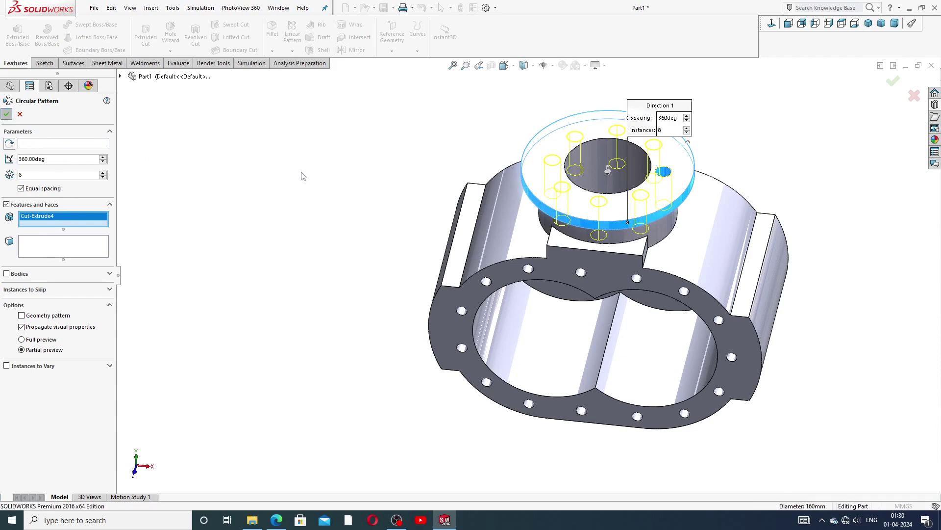
- Inspect the eight new flange holes and bring up the reference drawing PDF
mouse_move(651, 144)
middle_down()
mouse_move(648, 132)
mouse_move(719, 199)
mouse_move(800, 355)
middle_up()
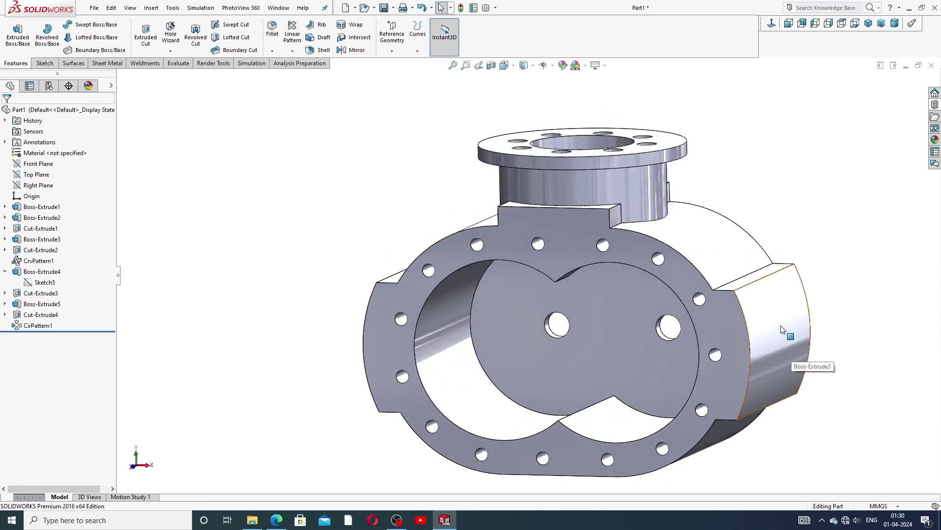
scroll(725, 269, up, 3)
middle_drag(725, 270, 680, 290)
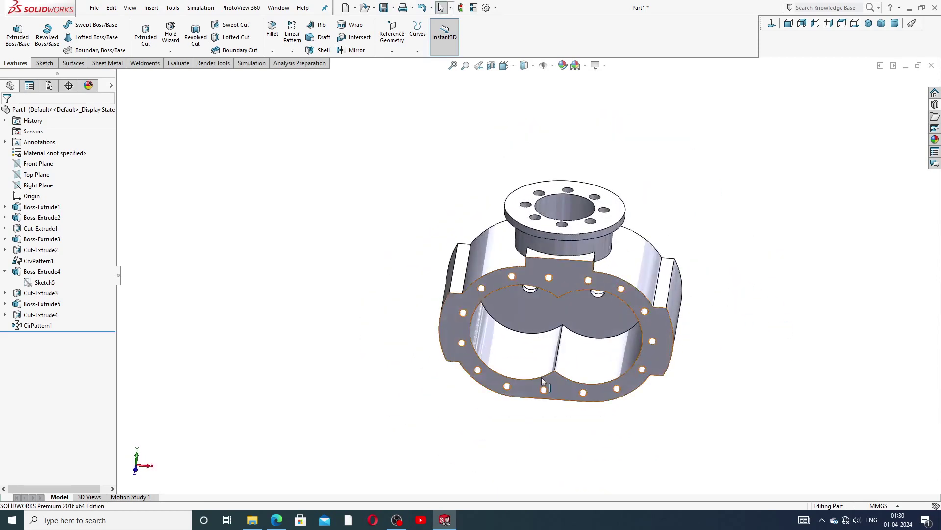
click(277, 520)
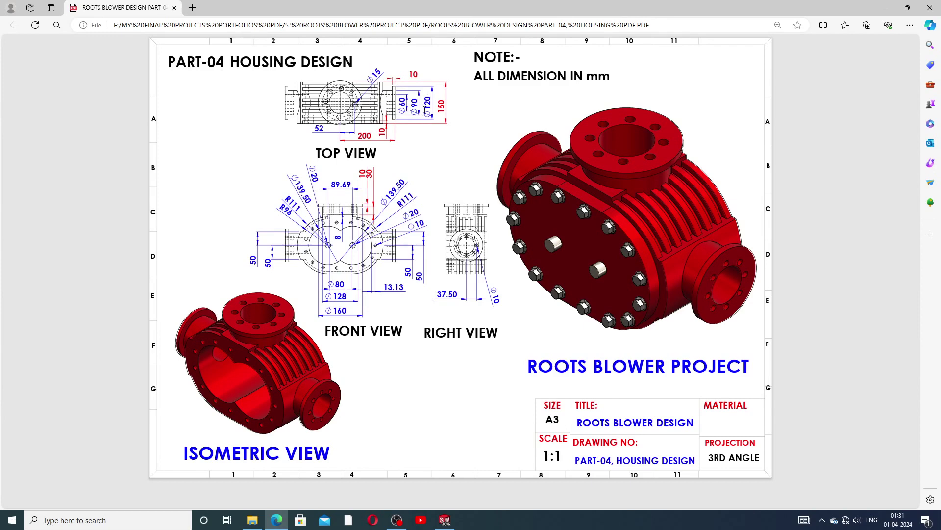
- Create Plane1 midway between the two end faces of the block under the top boss
click(445, 521)
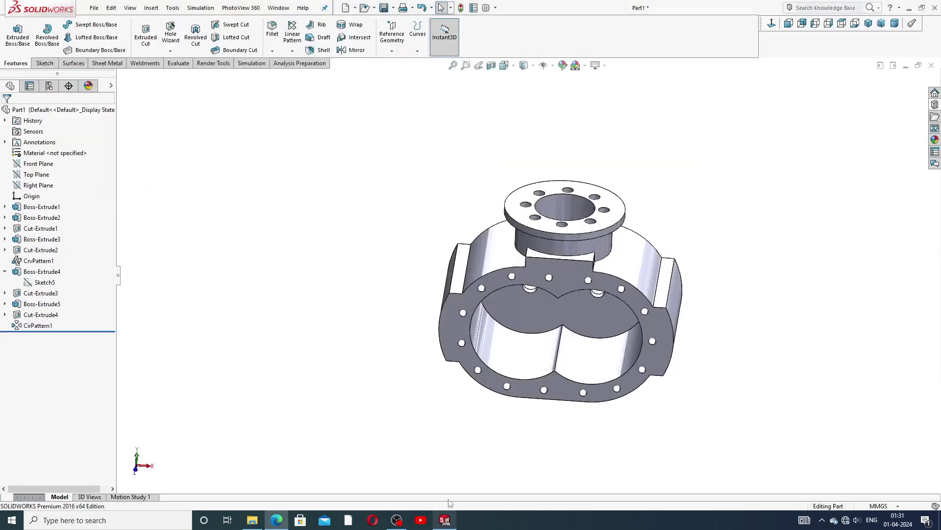
middle_drag(454, 220, 442, 193)
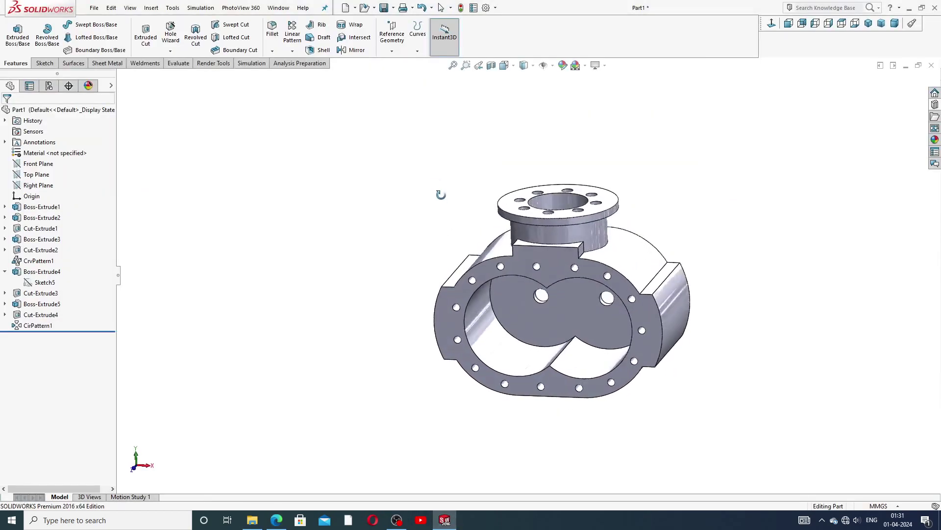
click(392, 34)
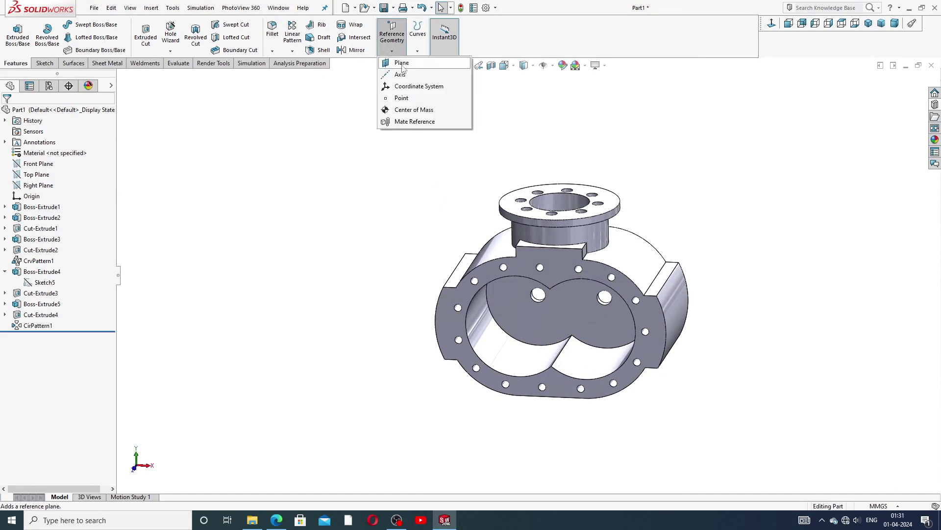
click(402, 65)
scroll(607, 325, down, 5)
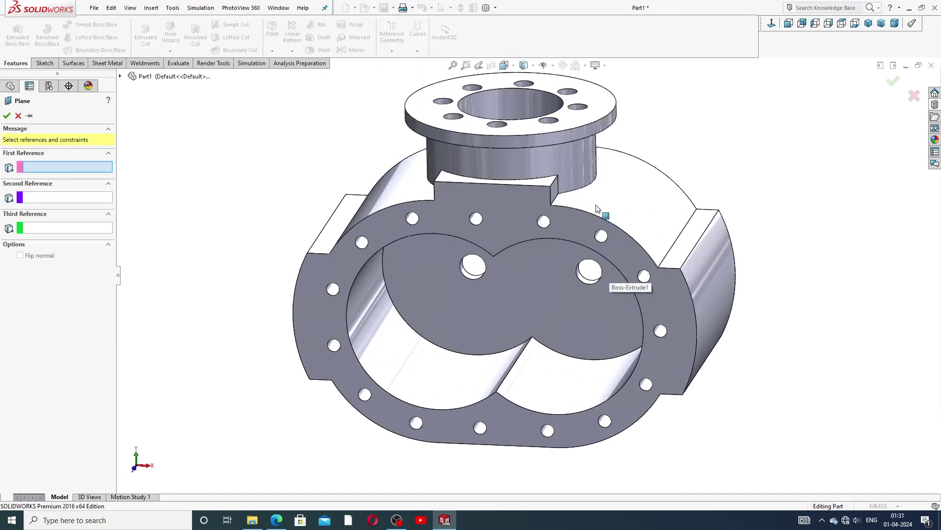
click(556, 195)
middle_drag(517, 239, 496, 202)
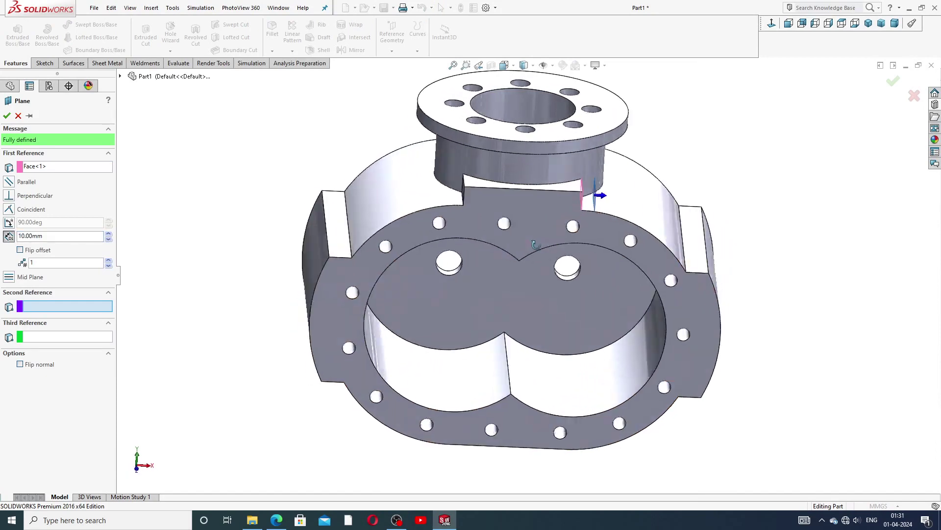
click(493, 200)
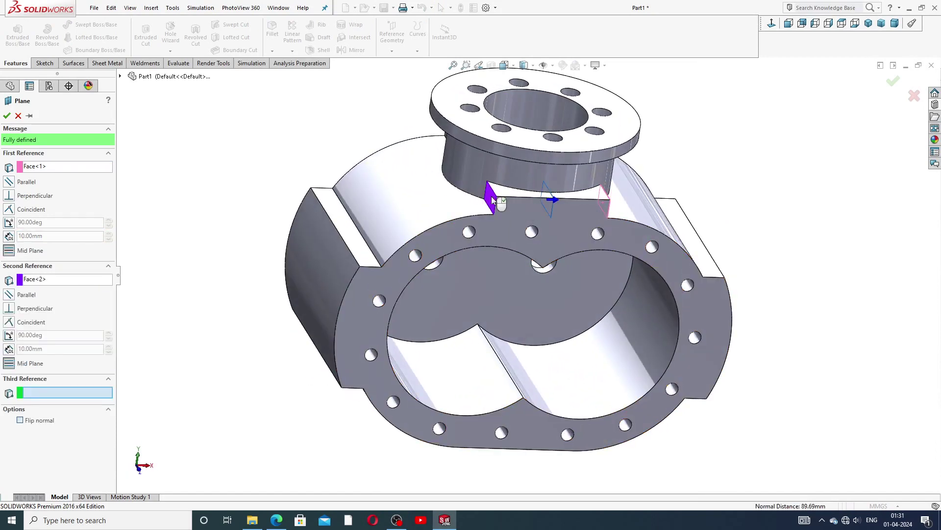
click(7, 116)
- Create Plane2 offset 200 mm from Plane1 beside the housing
scroll(549, 206, down, 3)
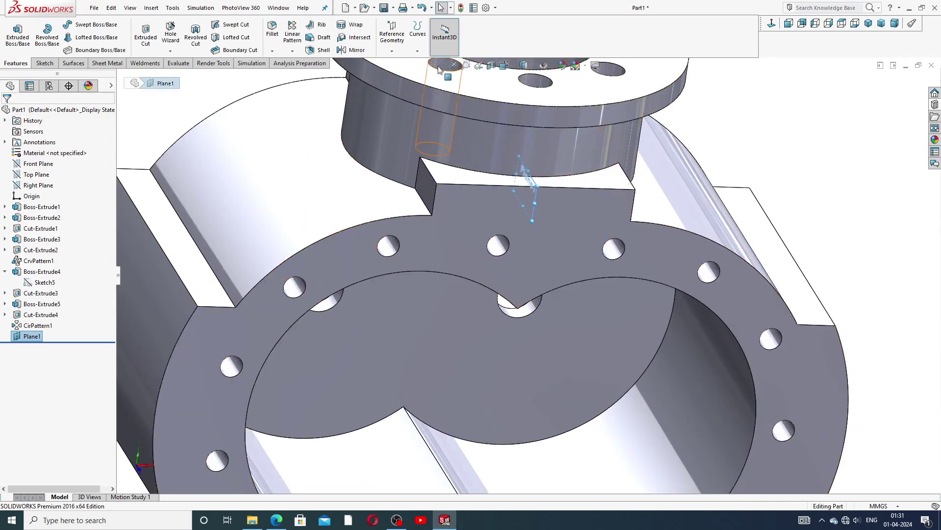
click(393, 52)
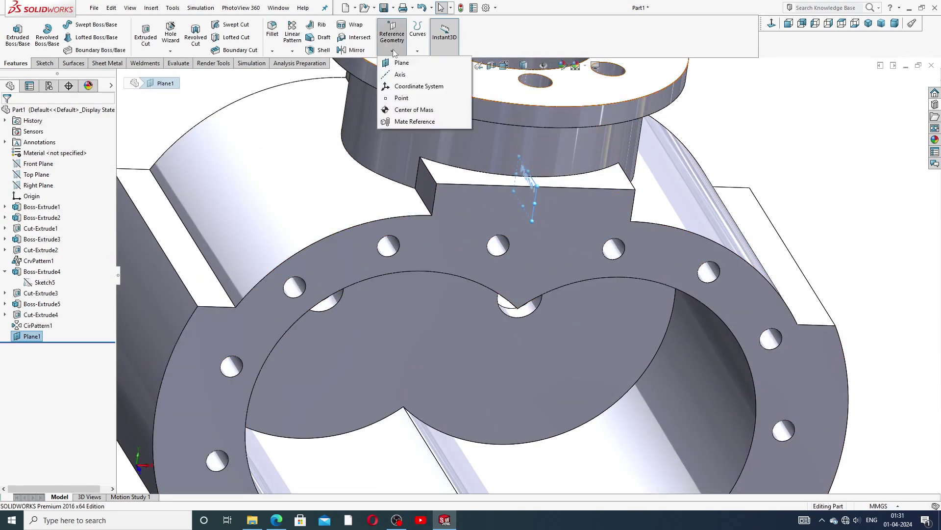
click(399, 61)
key(f)
text(200)
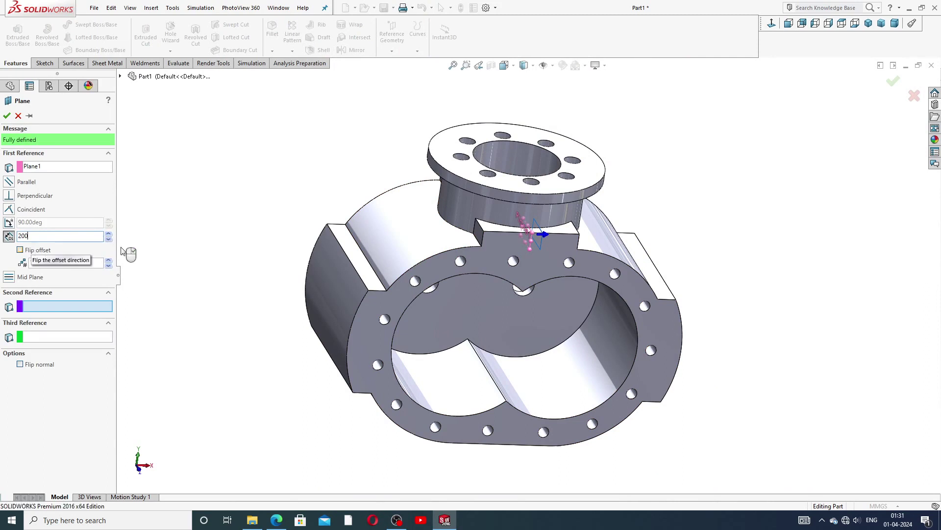
key(Return)
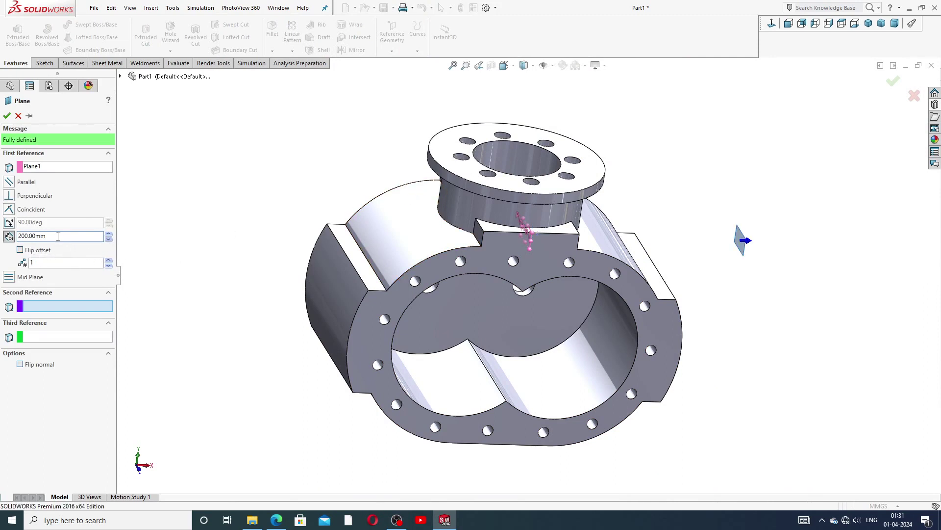
click(6, 116)
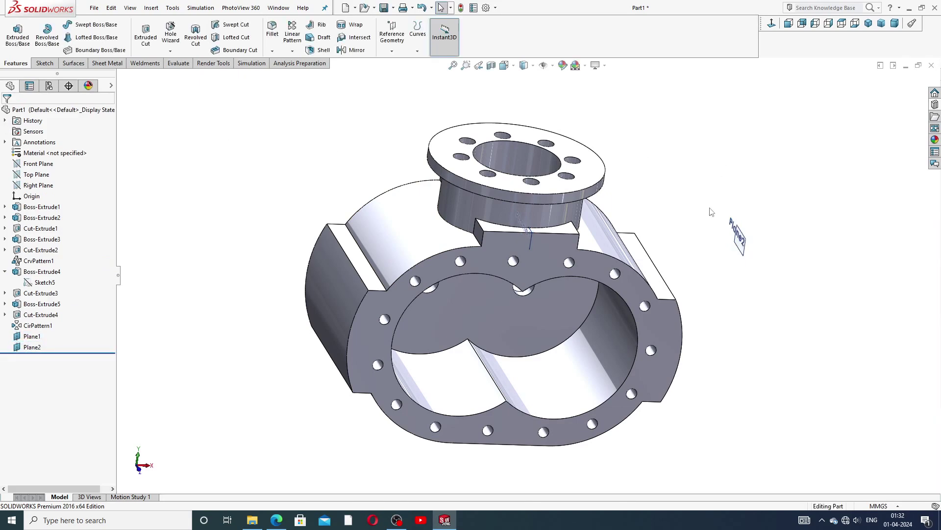
mouse_move(712, 212)
middle_down()
mouse_move(658, 161)
mouse_move(661, 206)
middle_up()
- Select a curved housing face near Plane2 and start a new sketch
scroll(656, 244, down, 2)
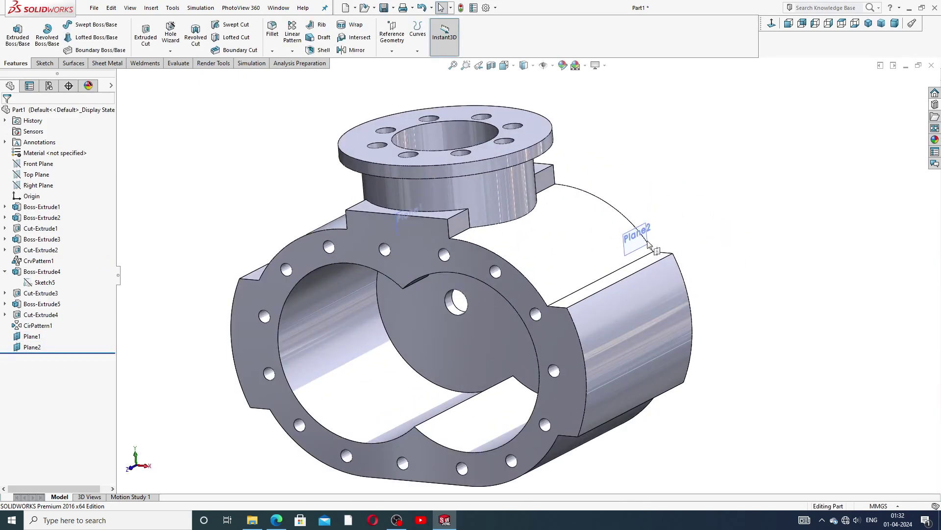
click(644, 240)
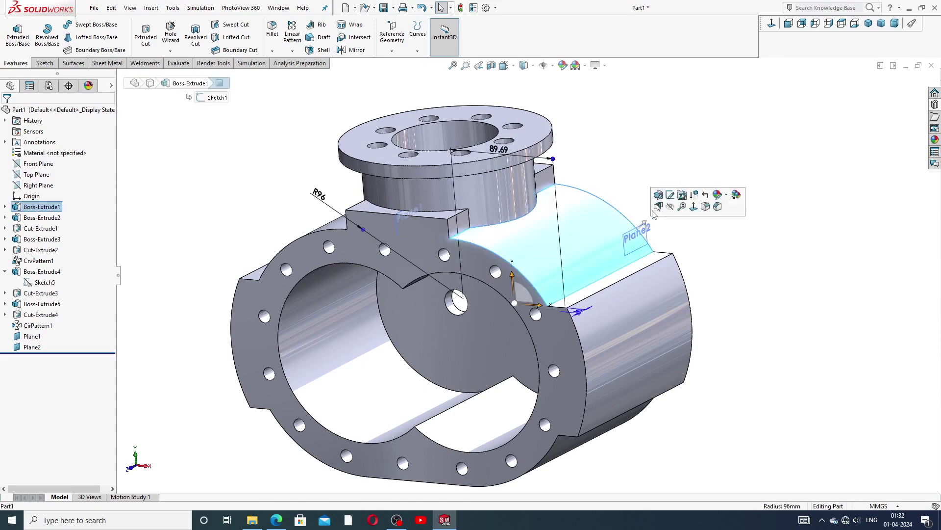
key(Escape)
middle_drag(668, 268, 595, 245)
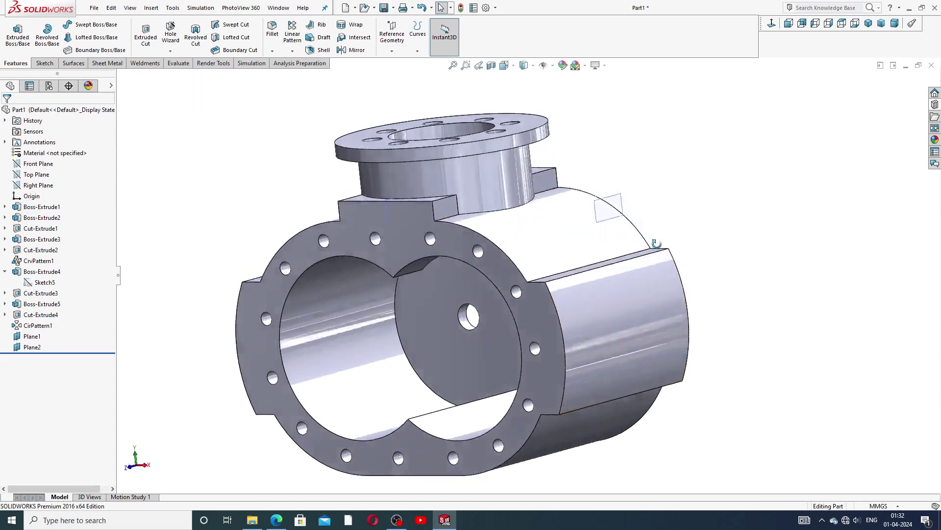
scroll(595, 246, down, 3)
click(548, 203)
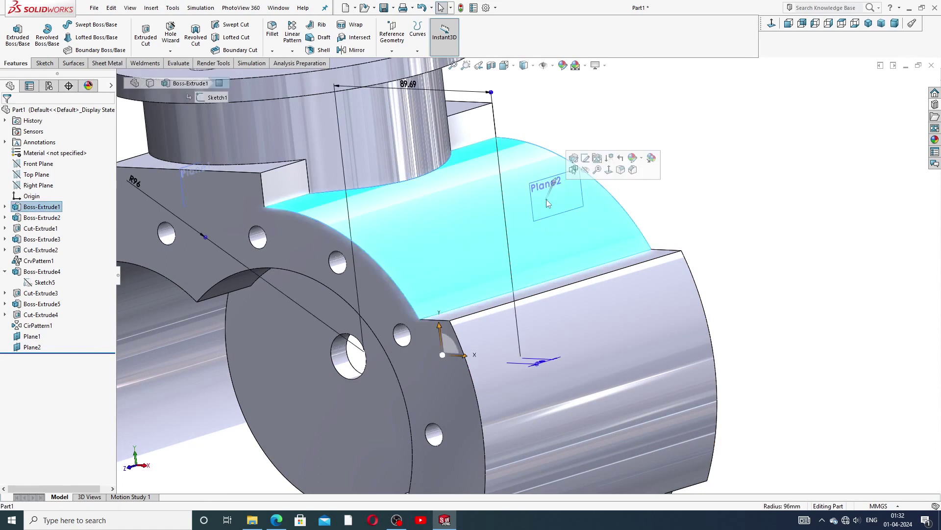
click(43, 63)
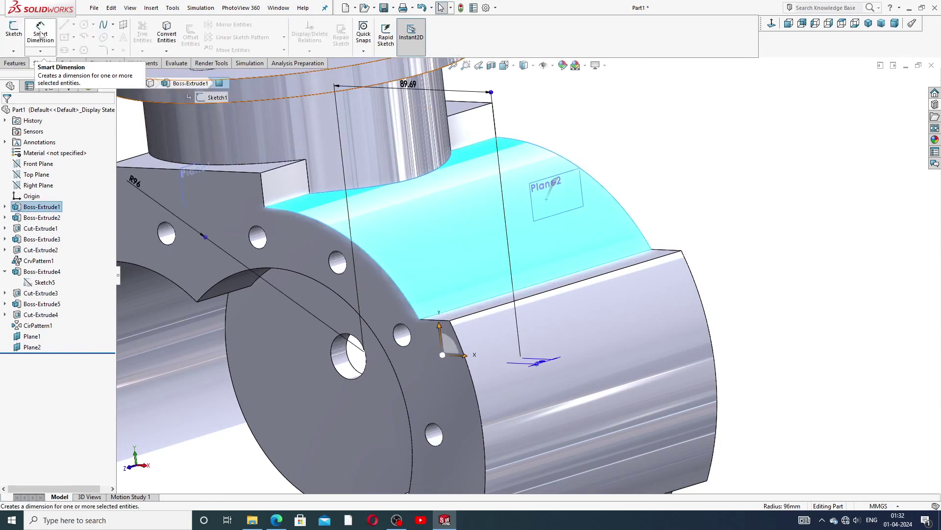
click(626, 124)
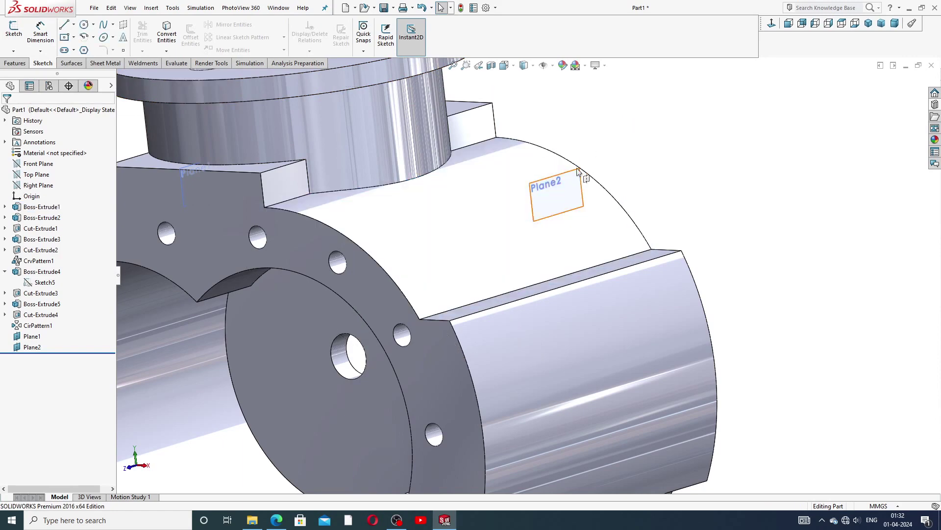
- Try repeatedly to select Plane2 in the viewport, clearing stray face selections
click(576, 189)
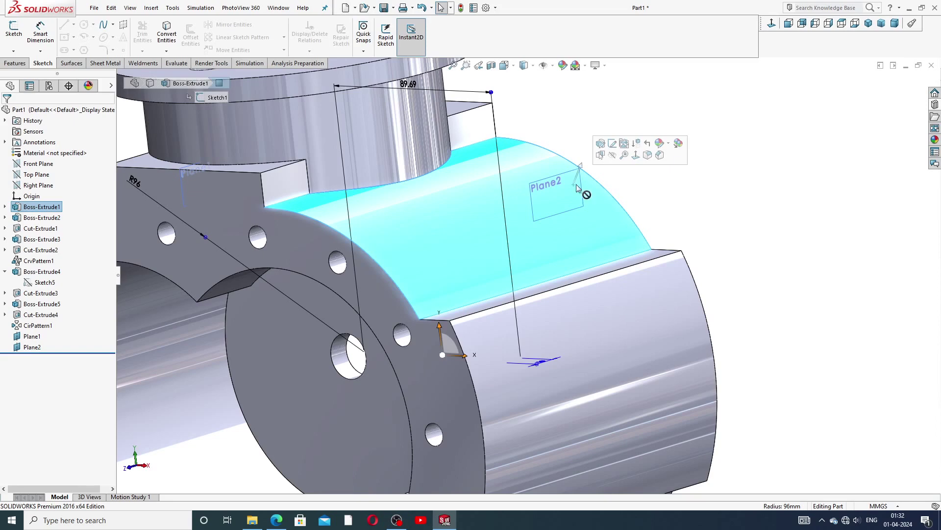
click(646, 191)
scroll(524, 277, up, 5)
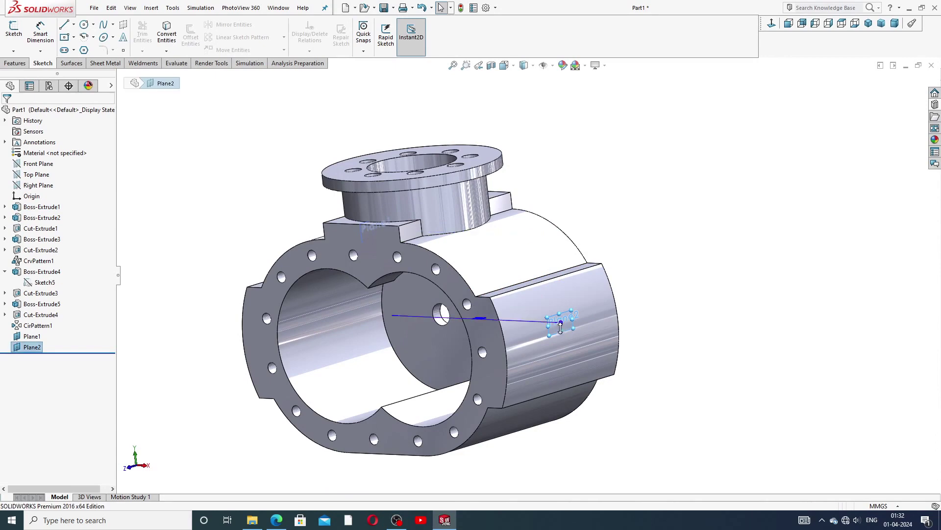
click(567, 321)
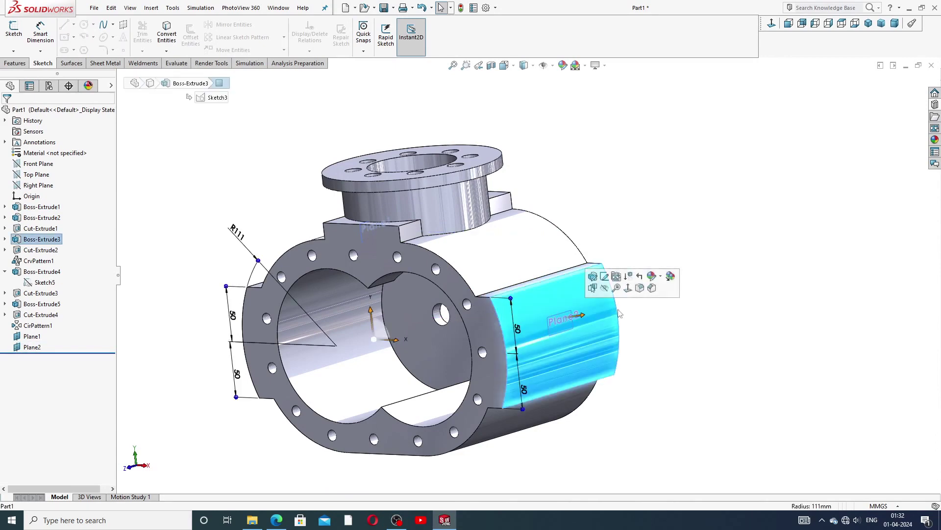
scroll(558, 390, down, 4)
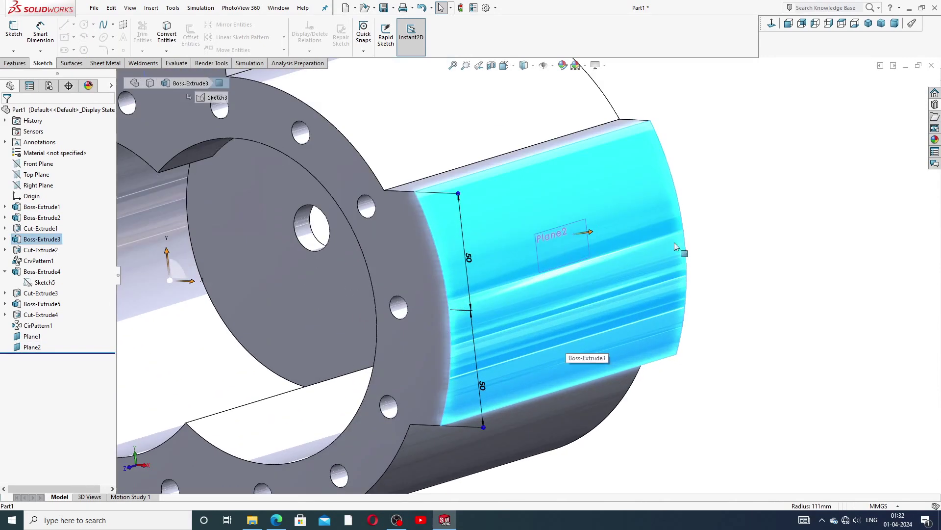
click(709, 234)
click(540, 252)
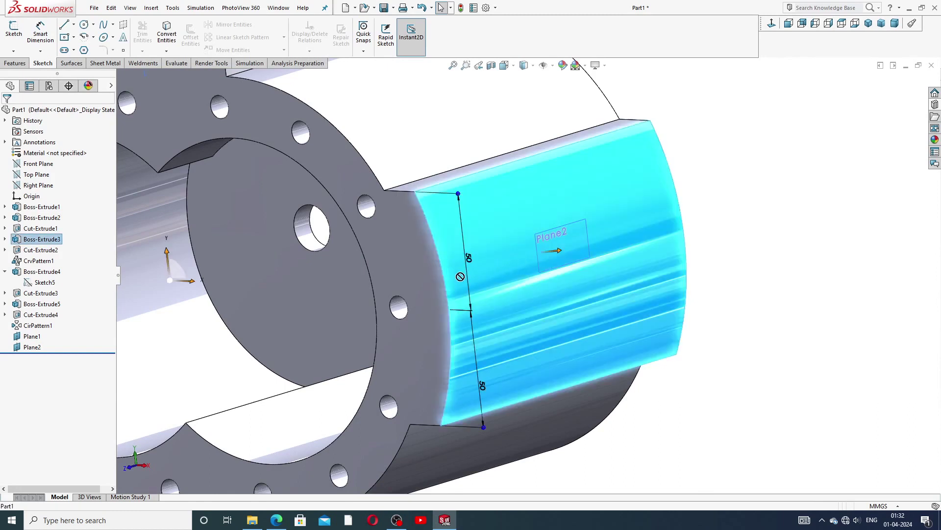
click(570, 255)
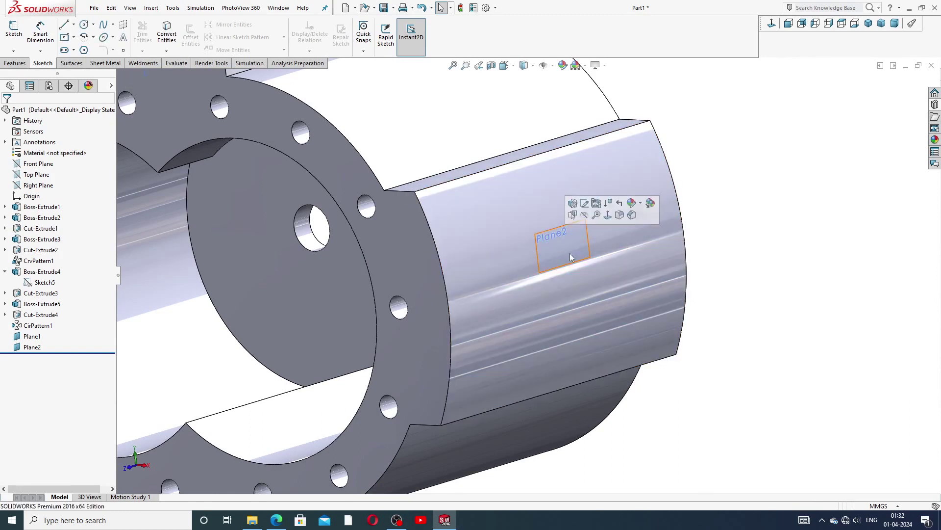
click(715, 217)
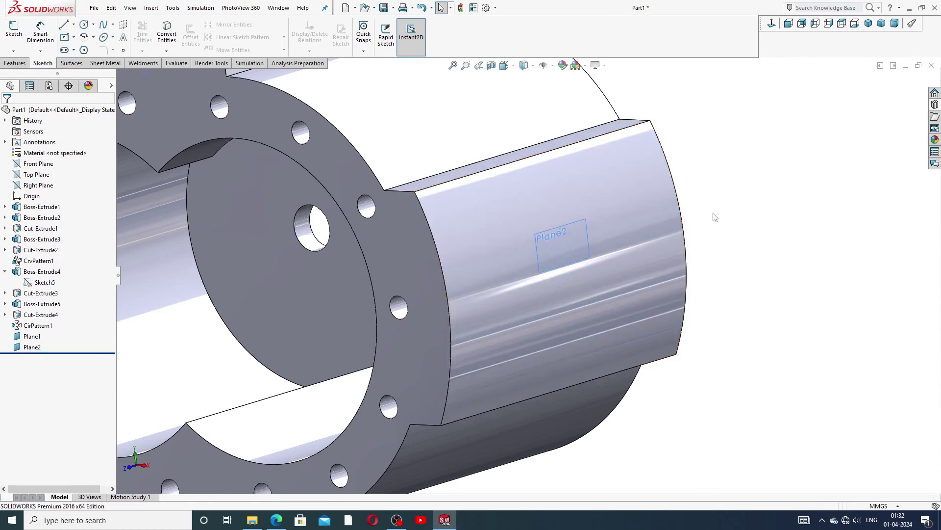
- Select Plane2 and open Sketch8 on it
scroll(562, 276, up, 4)
mouse_move(570, 280)
middle_down()
mouse_move(611, 300)
mouse_move(705, 279)
mouse_move(655, 267)
mouse_move(638, 276)
middle_up()
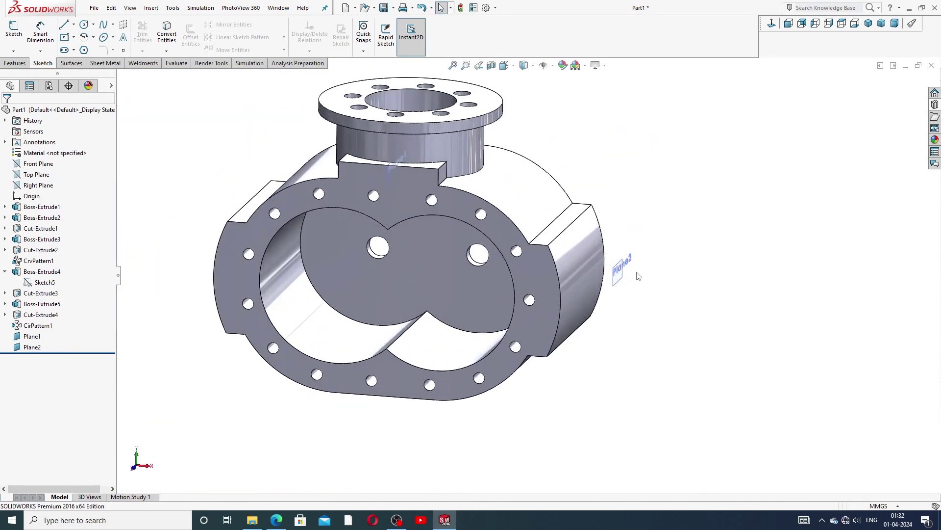
click(621, 275)
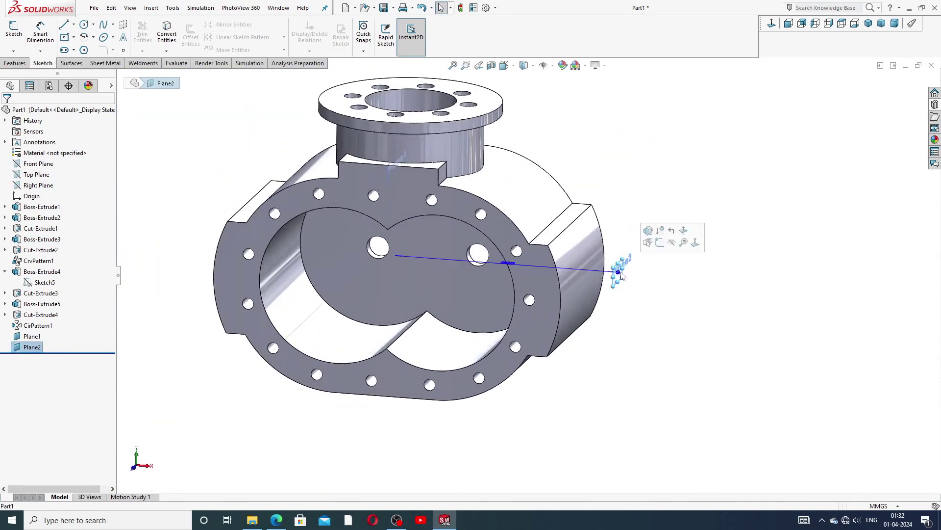
click(654, 243)
- View Plane2 face-on and enlarge its outline on all four sides around the housing
click(772, 23)
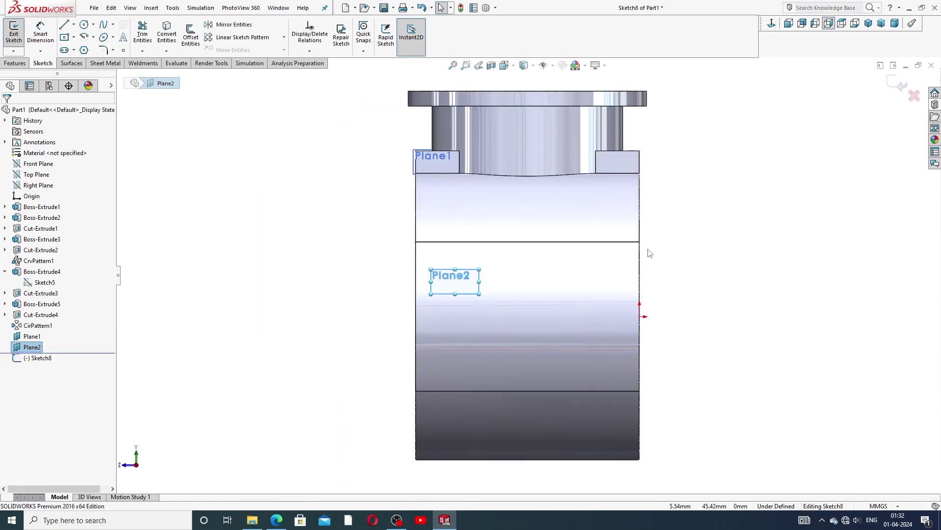
drag(479, 294, 696, 294)
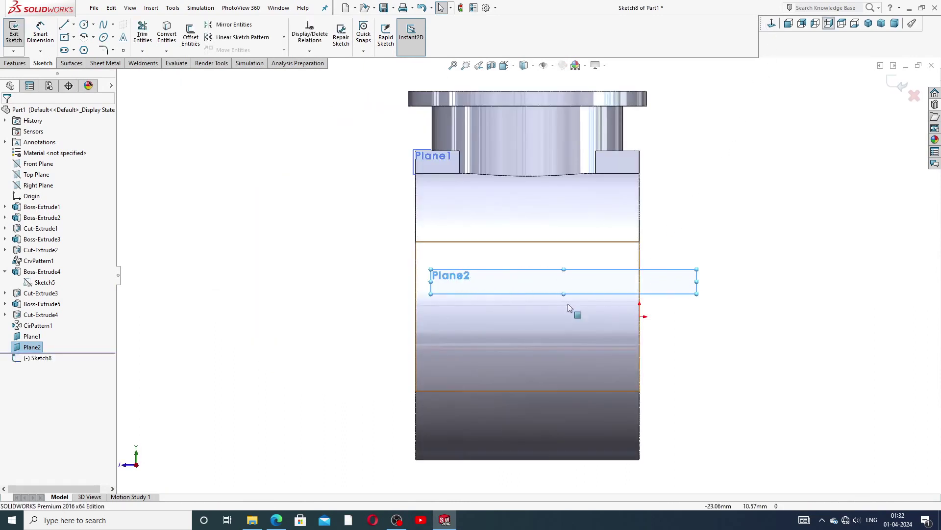
drag(434, 282, 379, 282)
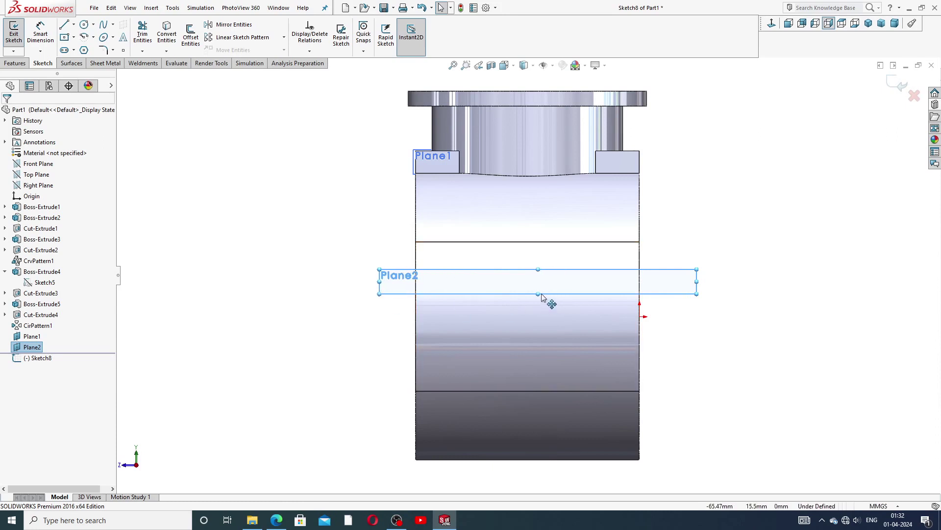
drag(537, 293, 538, 418)
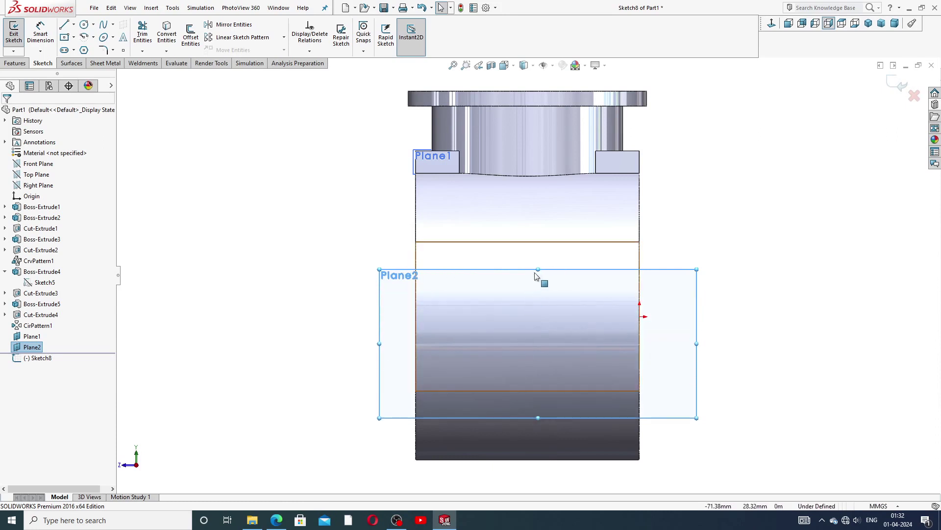
drag(539, 269, 539, 242)
click(794, 262)
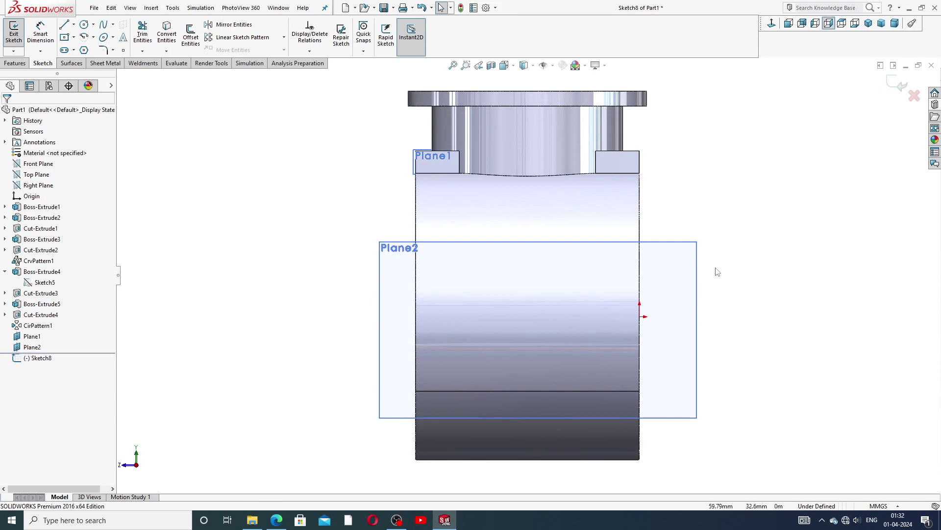
scroll(555, 201, up, 2)
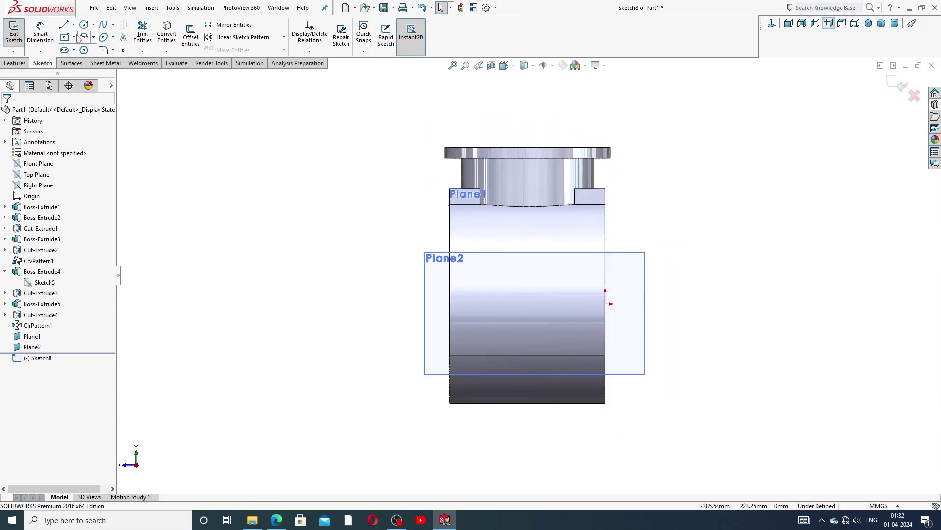
- Draw a horizontal centerline from the housing's right edge to its left edge
click(93, 24)
click(74, 24)
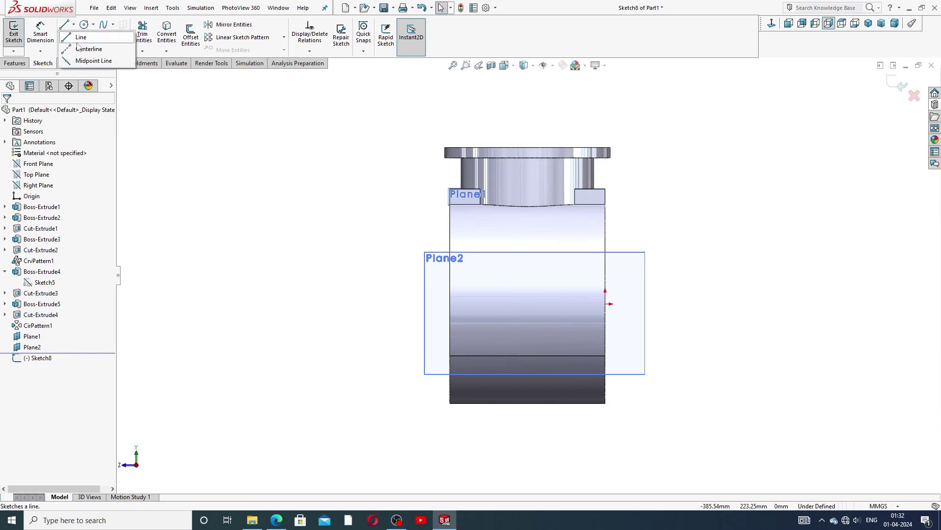
click(100, 48)
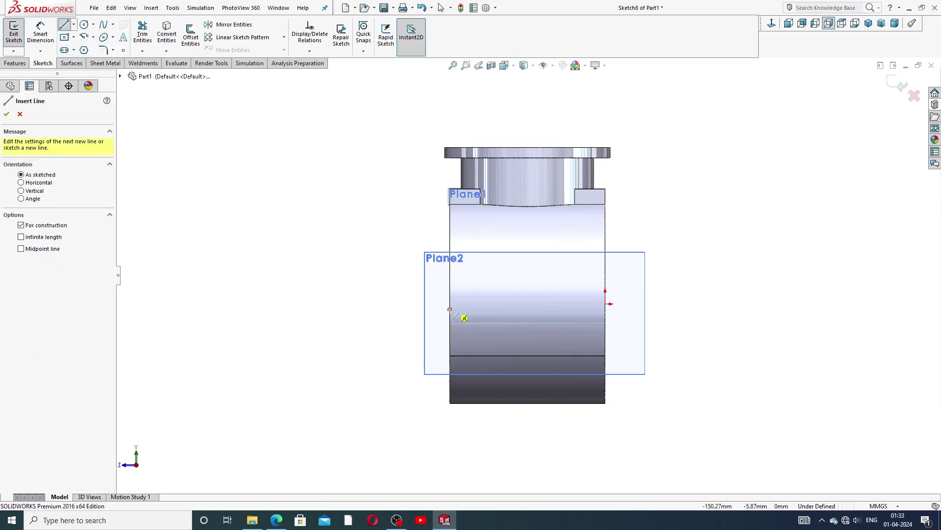
click(450, 309)
key(Escape)
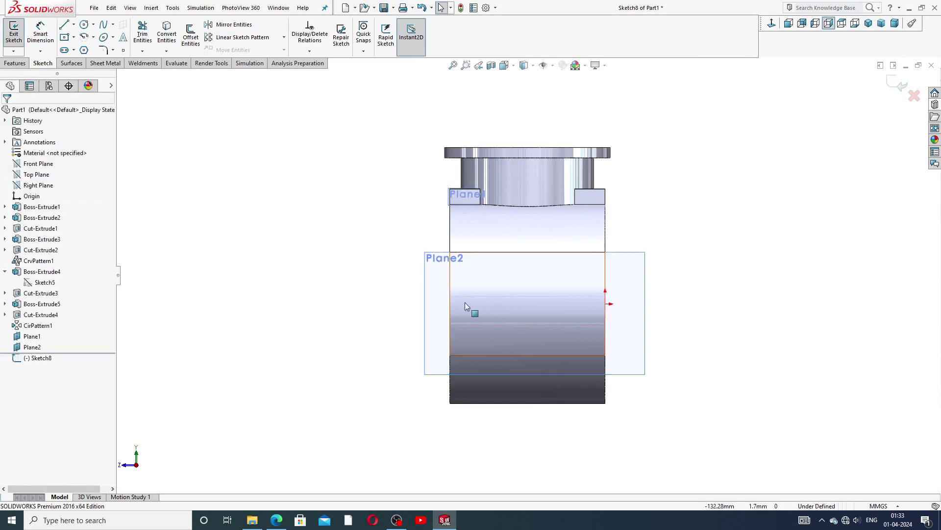
click(74, 25)
click(84, 48)
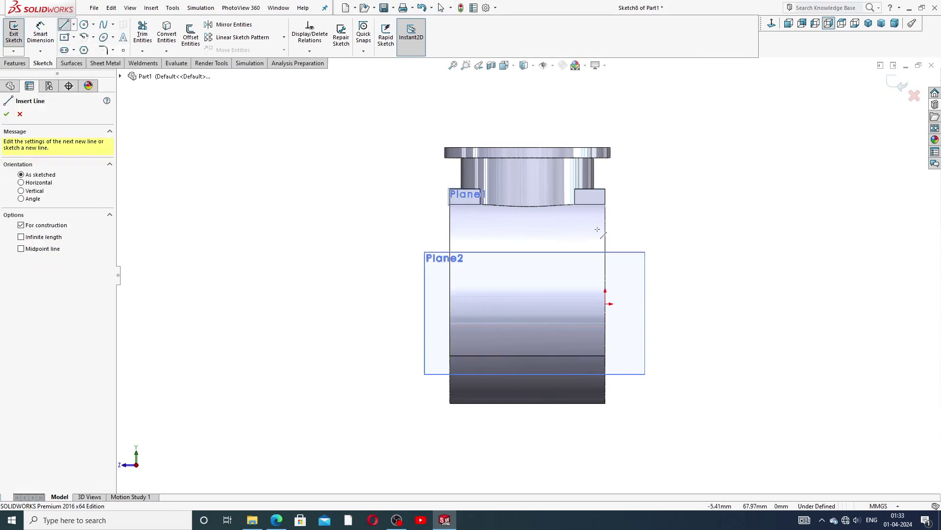
click(605, 304)
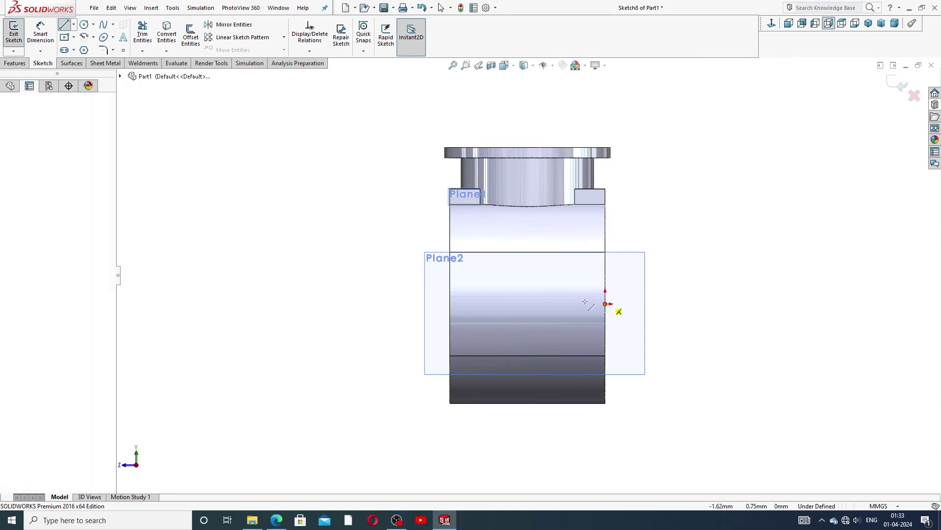
click(450, 304)
right_click(511, 283)
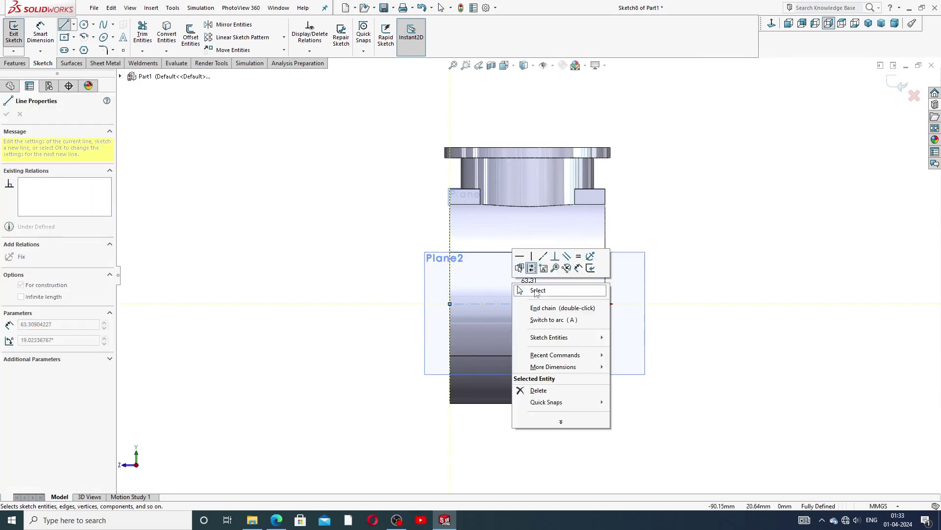
click(537, 290)
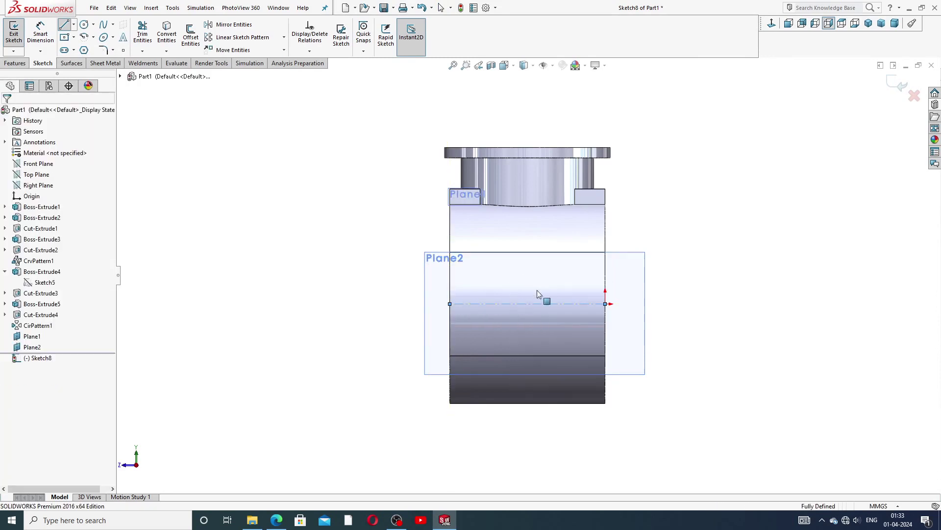
- Draw three concentric circles centred on the centerline
click(84, 24)
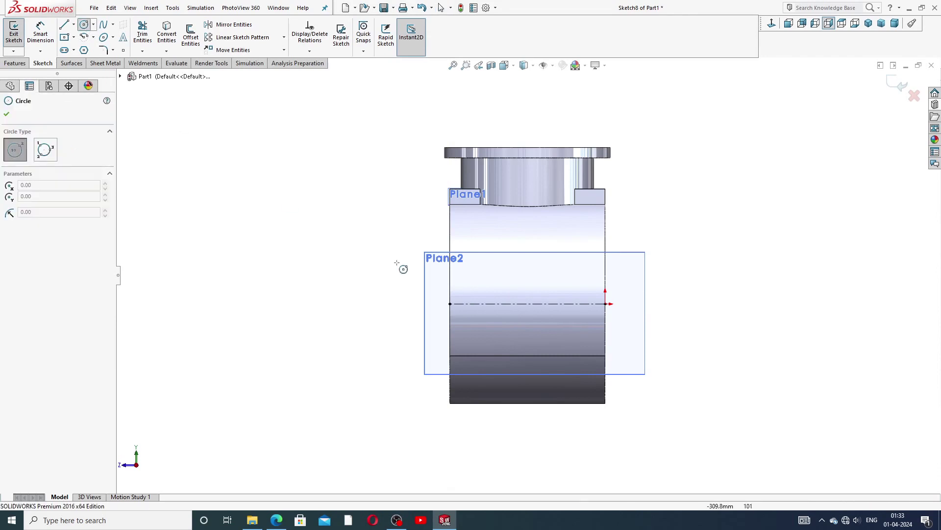
click(527, 304)
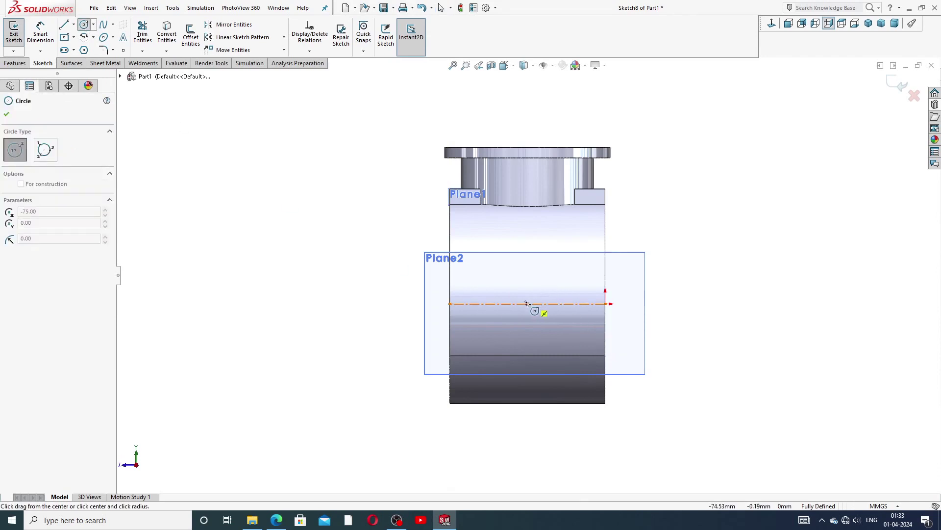
click(545, 271)
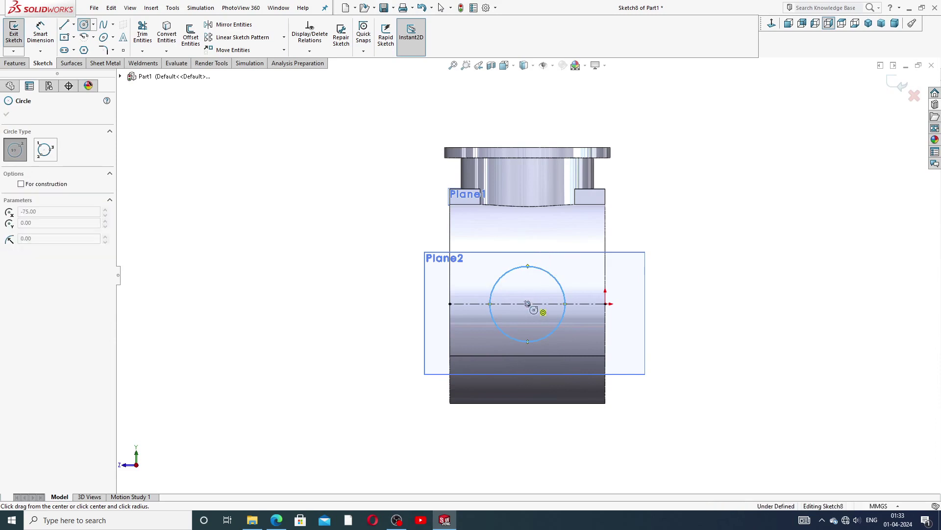
click(527, 304)
click(542, 235)
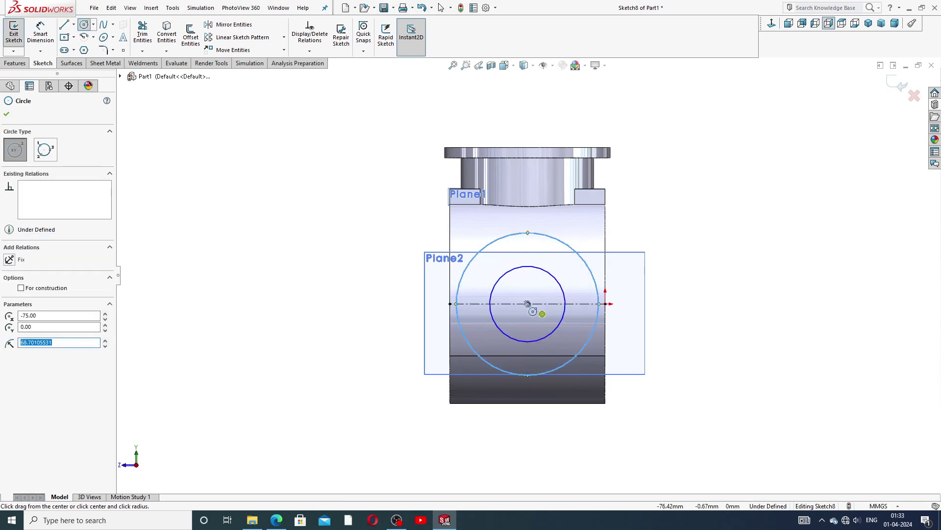
click(528, 304)
click(558, 224)
right_click(634, 219)
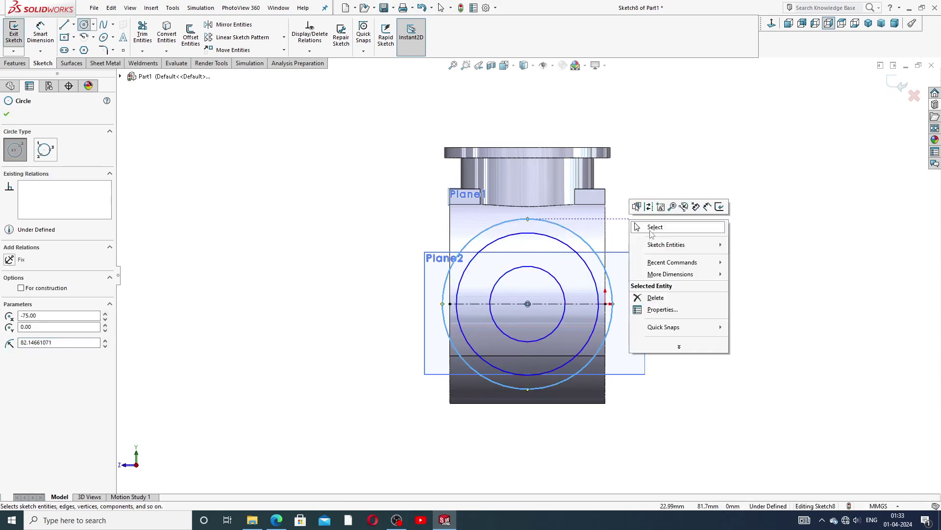
click(654, 228)
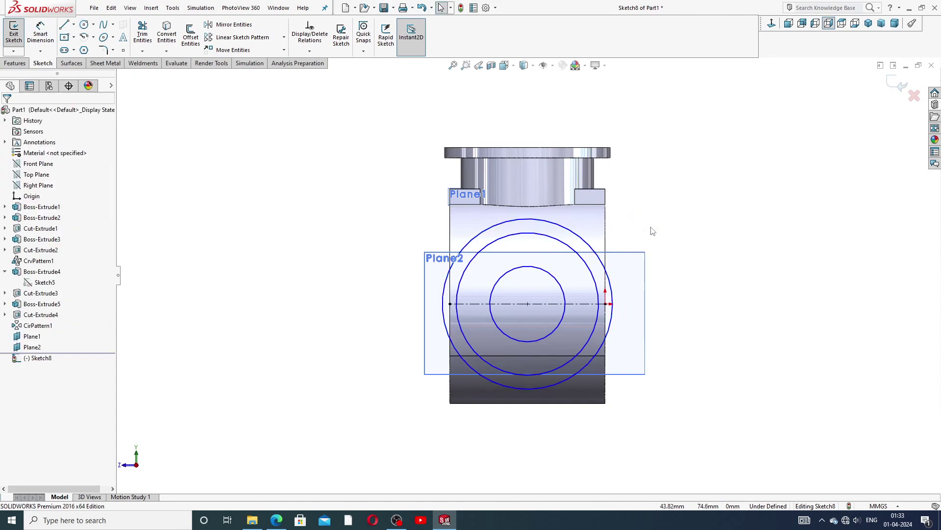
- Dimension the innermost circle Ø60 and check it against the reference PDF
click(40, 34)
click(559, 287)
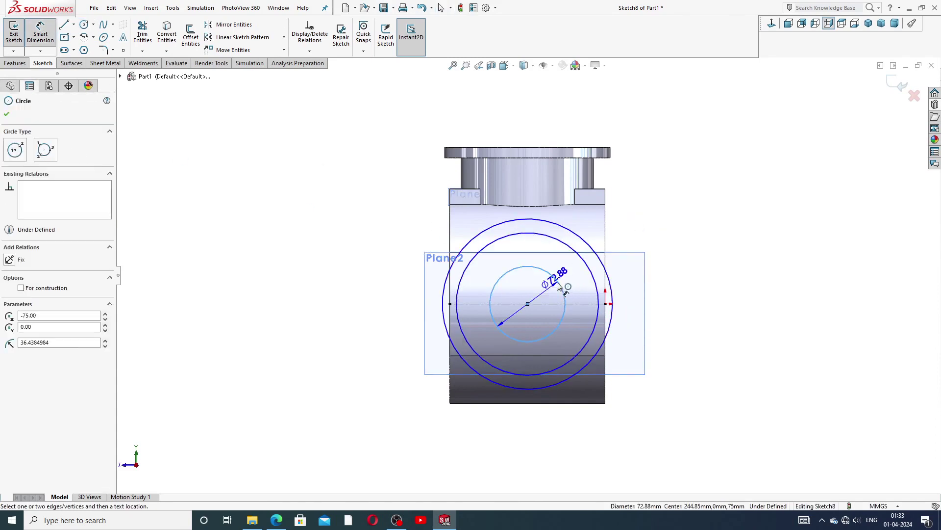
click(636, 241)
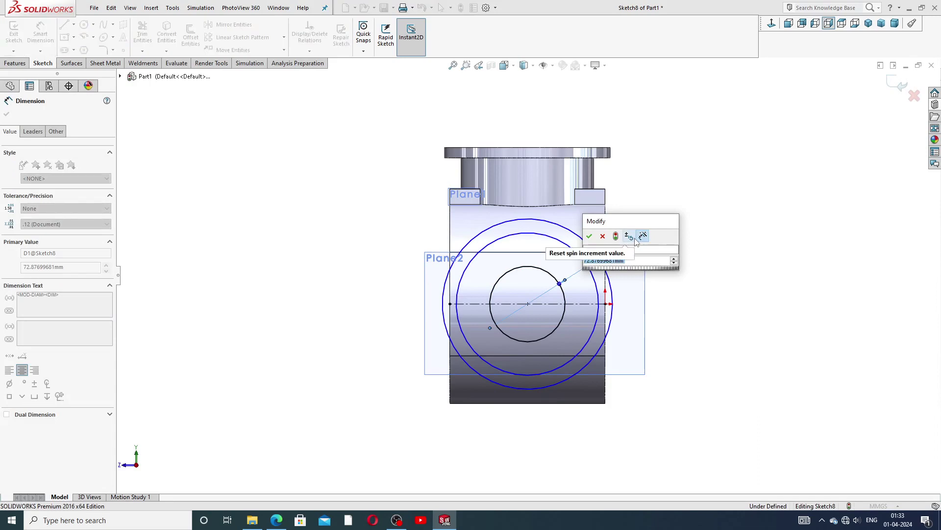
text(60)
key(Return)
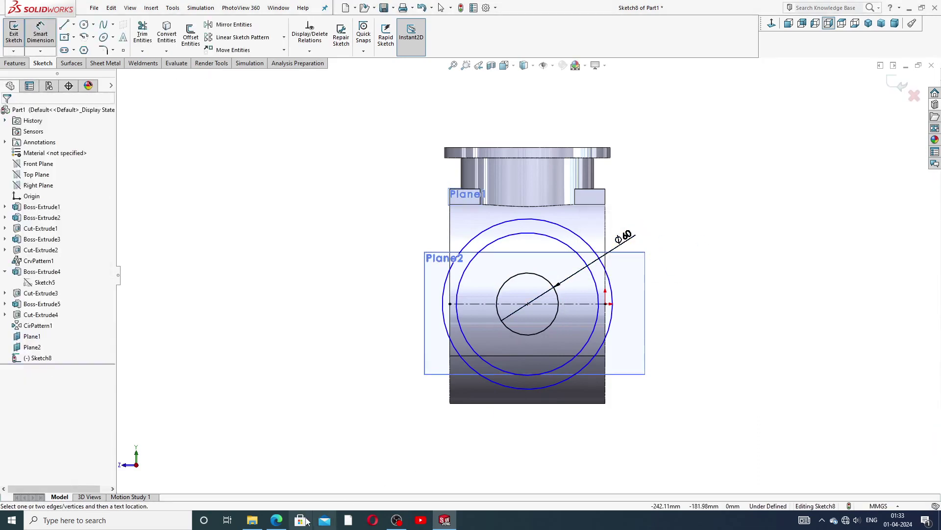
click(277, 520)
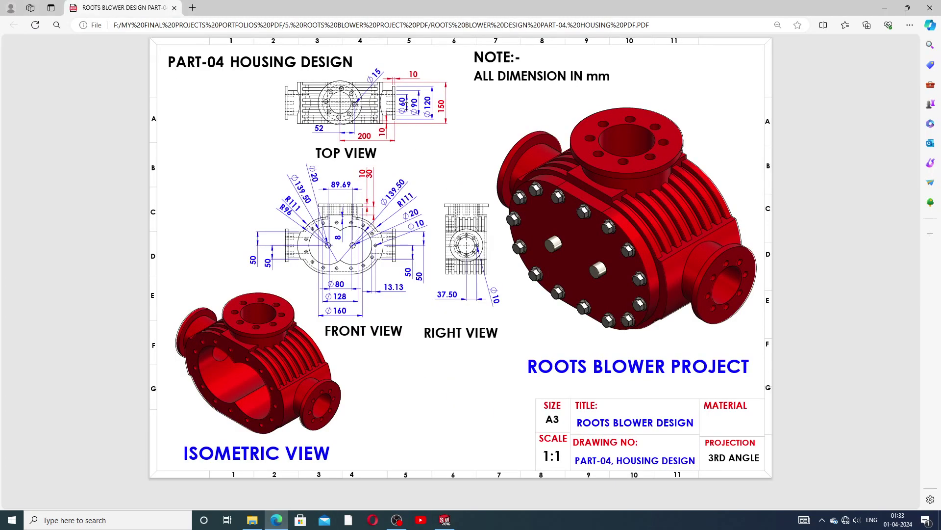
click(277, 520)
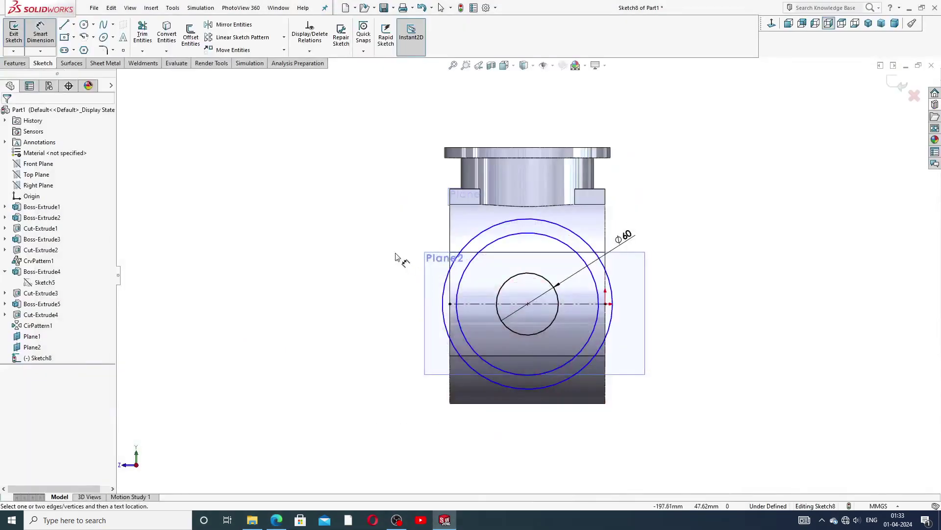
- Dimension the middle circle Ø90 and the outer circle Ø120
click(567, 241)
click(621, 225)
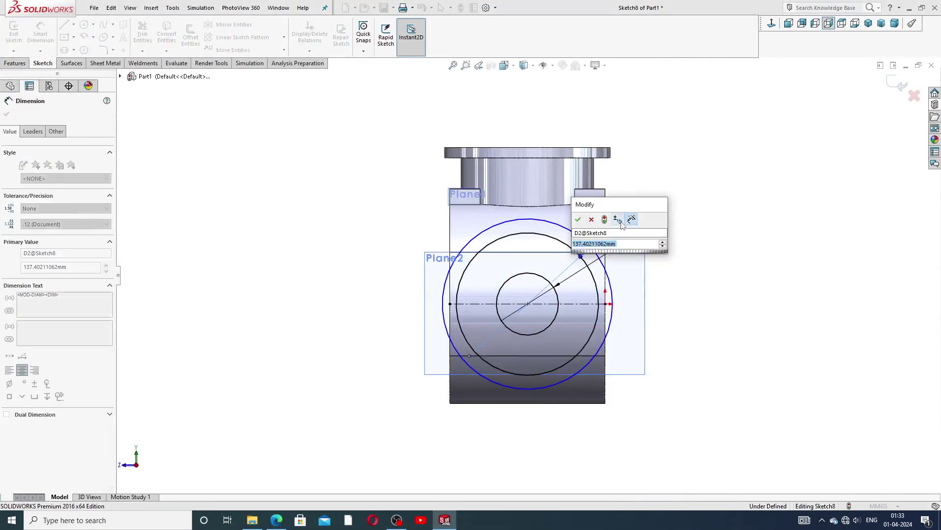
text(90)
key(Return)
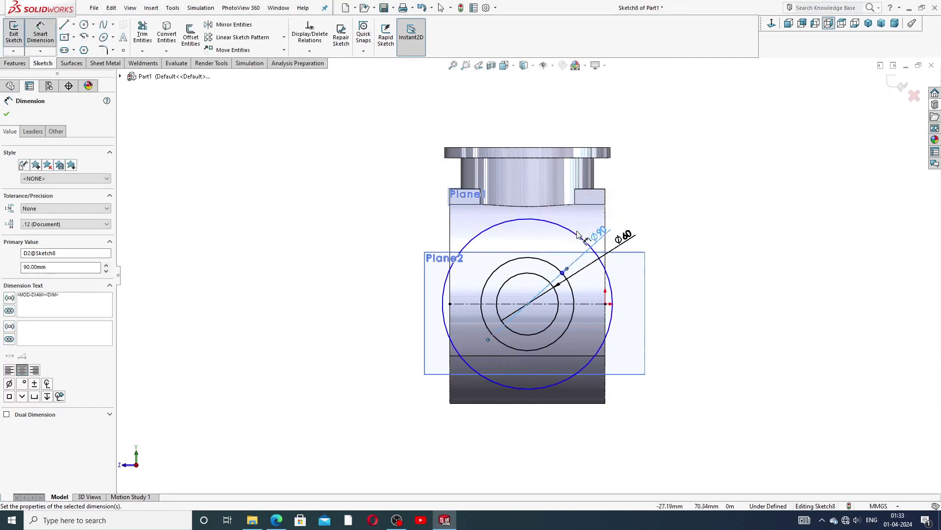
click(588, 243)
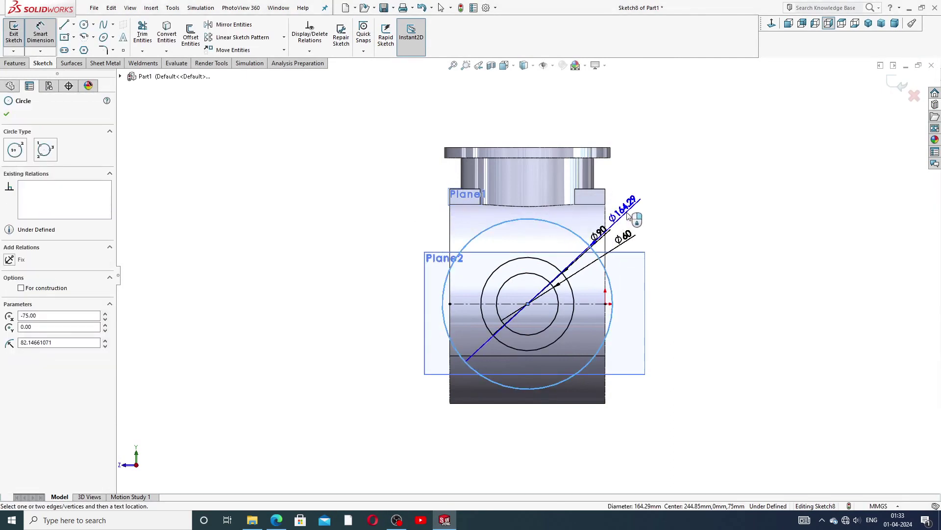
click(639, 219)
text(1)
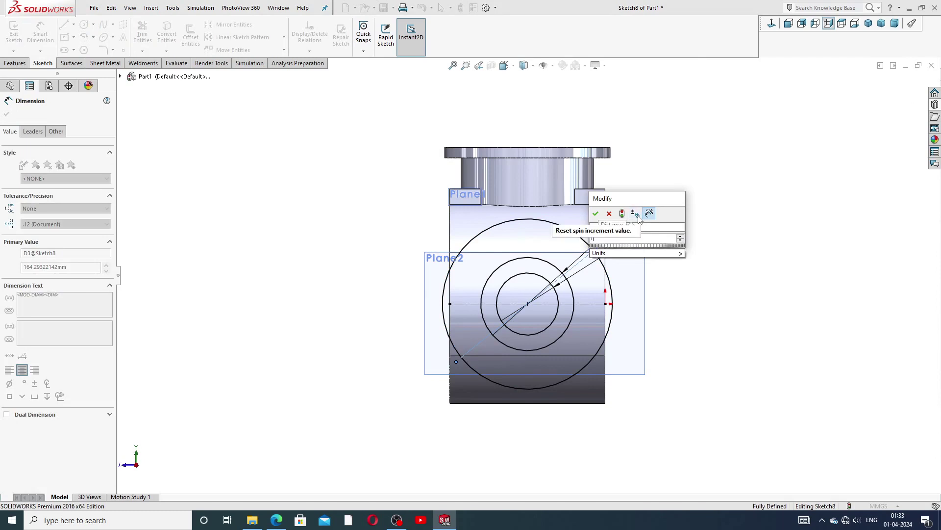
text(20)
key(Return)
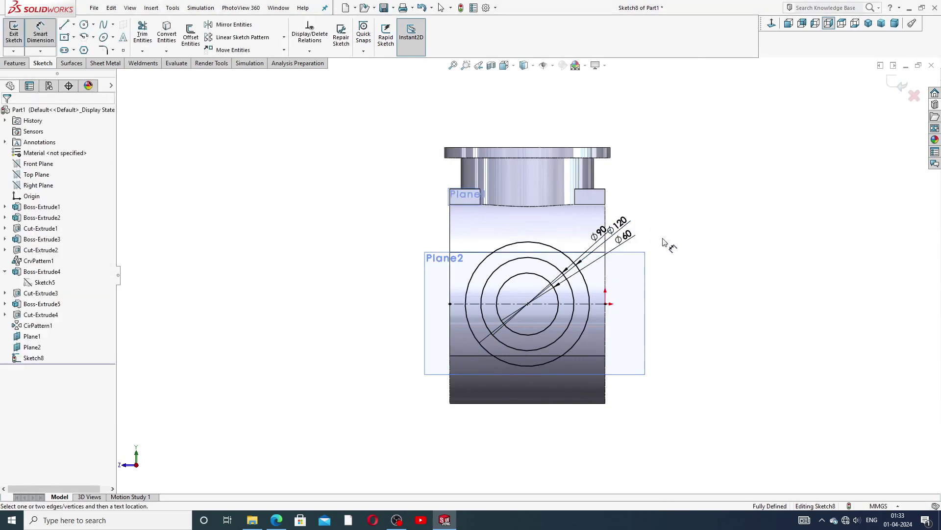
- Spread out the diameter labels and leave the sketch tools for the Features commands
scroll(515, 317, down, 1)
scroll(515, 316, down, 1)
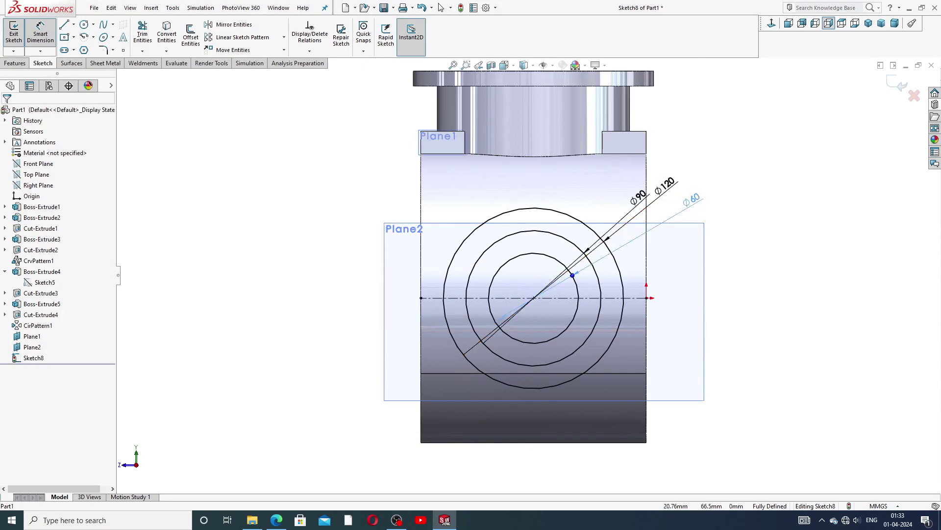
drag(573, 273, 586, 245)
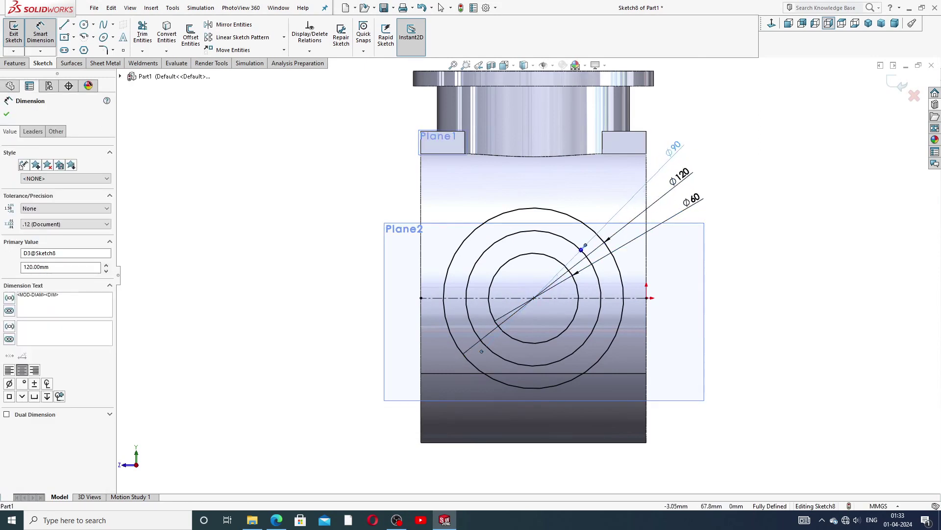
click(731, 185)
right_click(777, 152)
click(800, 147)
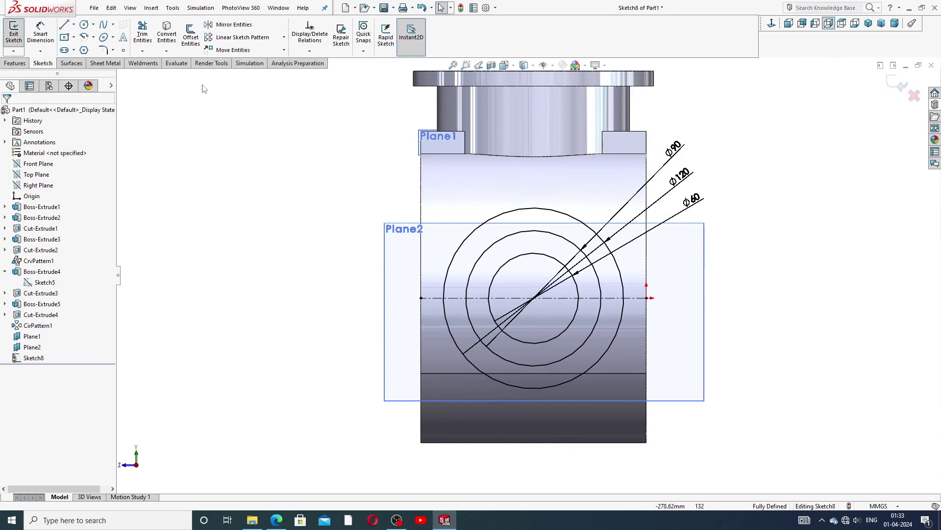
click(15, 63)
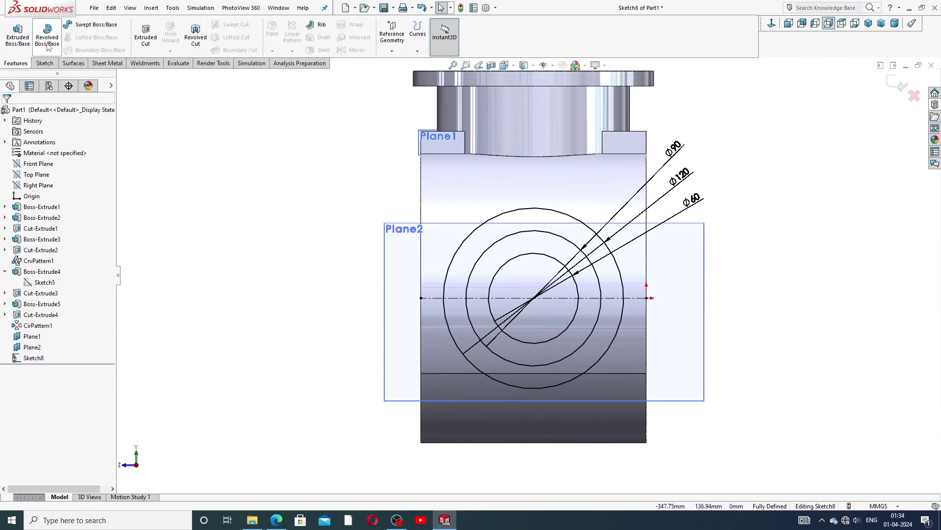
- Start an extruded boss from Sketch8 using both ring regions
click(18, 34)
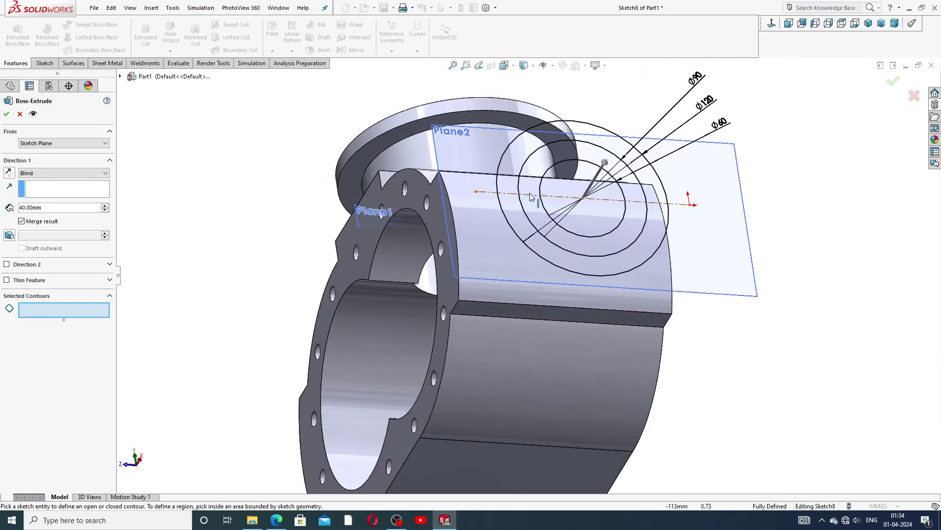
click(605, 169)
click(553, 215)
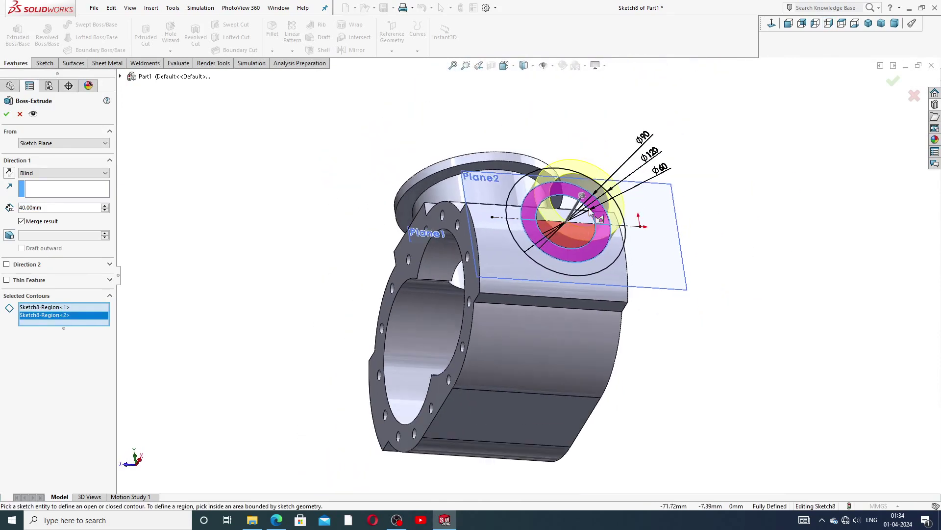
scroll(554, 215, up, 1)
scroll(559, 218, down, 1)
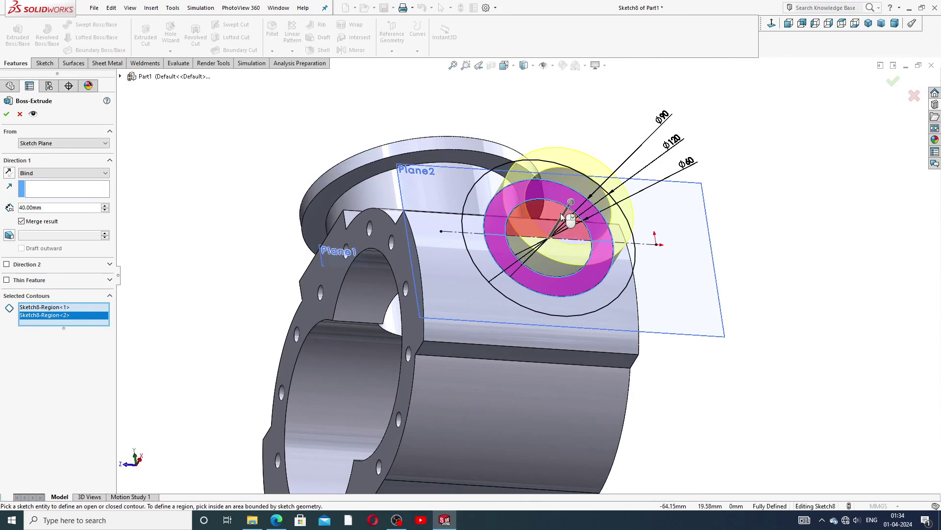
middle_drag(562, 216, 255, 146)
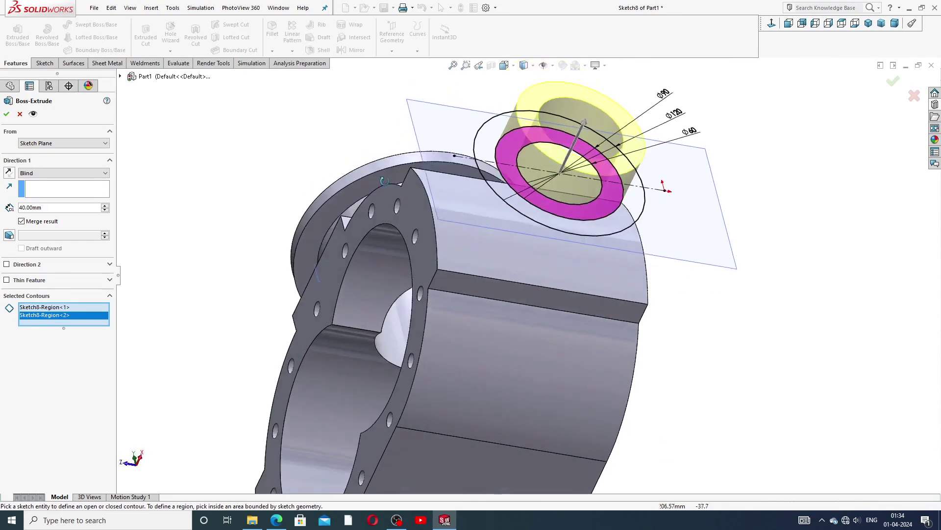
- Reverse the boss toward the housing, end it Up To Next, and confirm
click(63, 173)
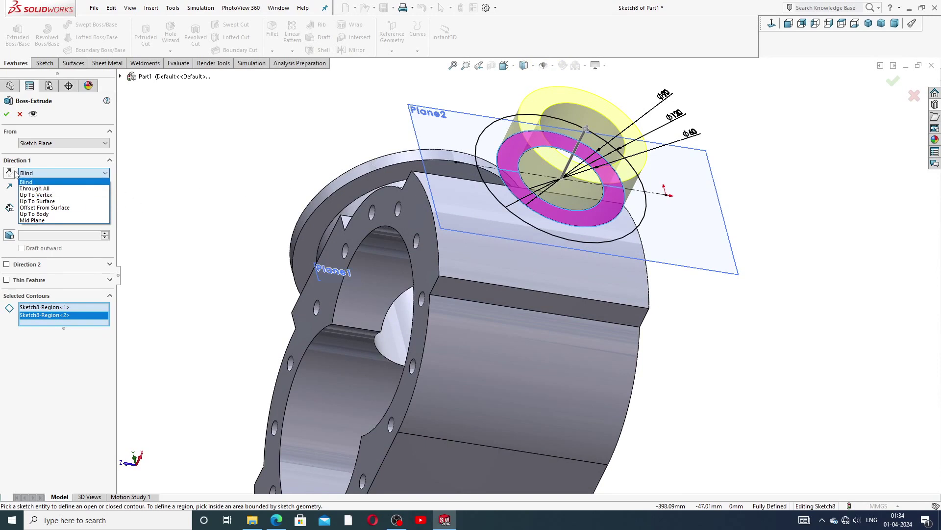
click(14, 174)
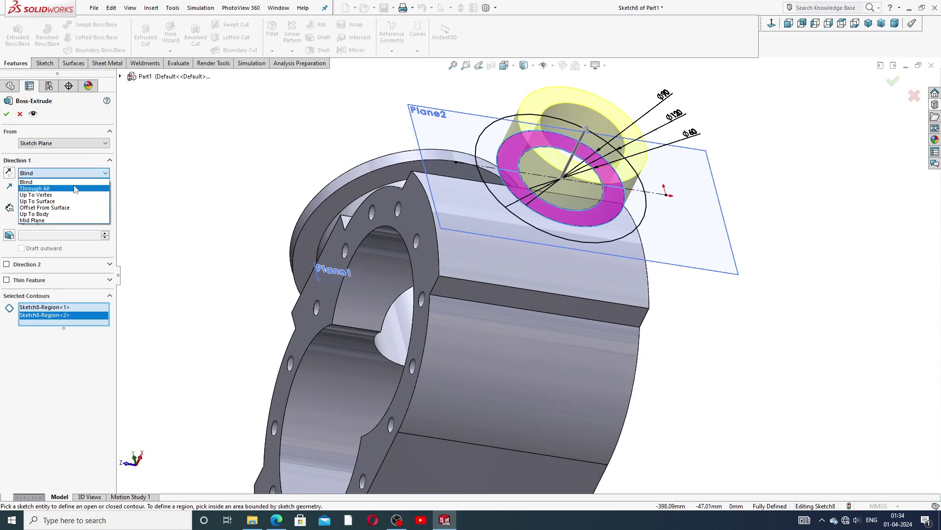
click(11, 173)
click(10, 173)
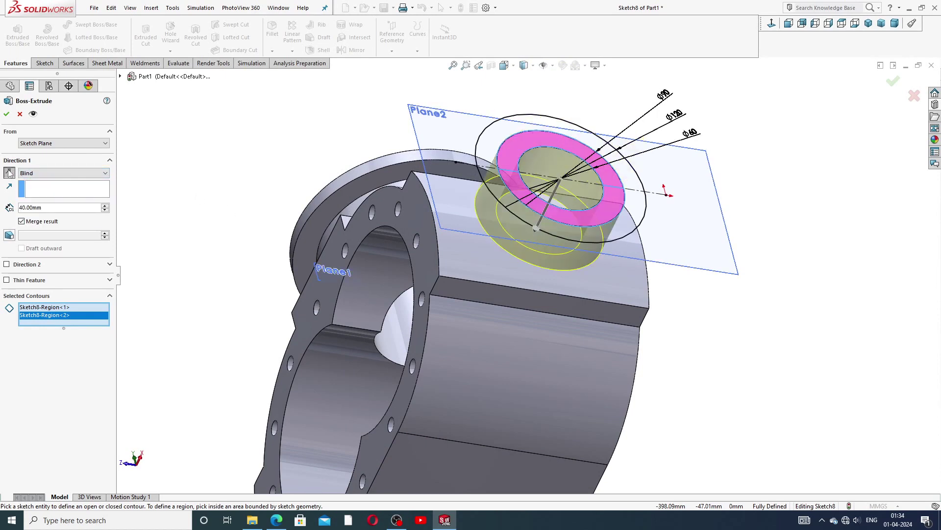
click(49, 173)
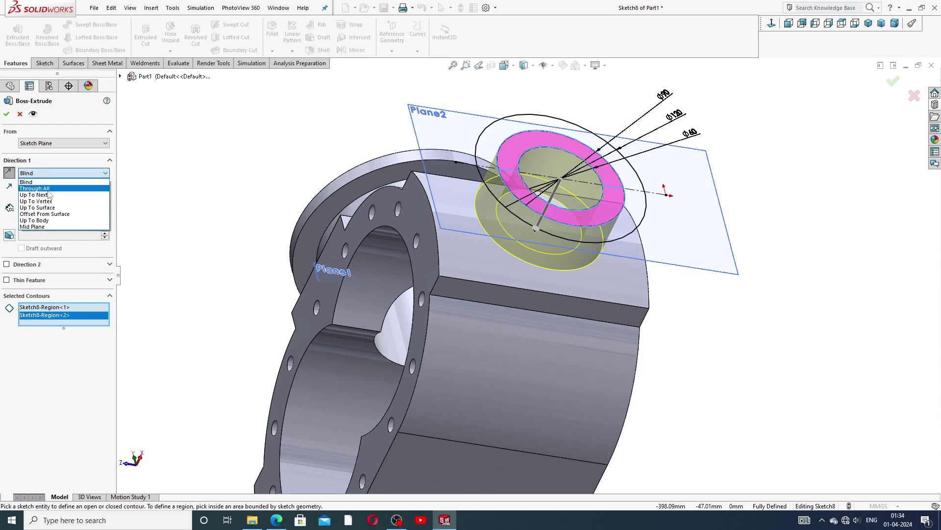
click(49, 195)
middle_drag(256, 196, 287, 251)
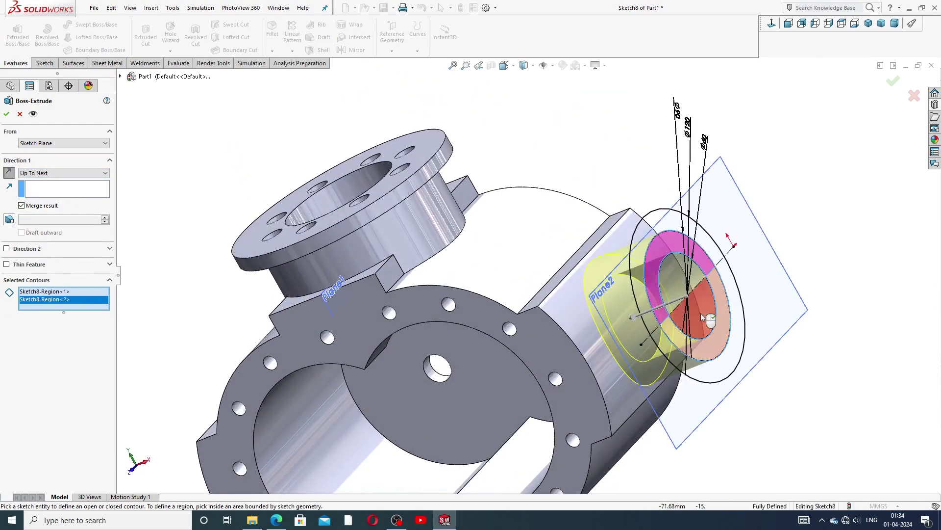
middle_drag(701, 313, 667, 305)
scroll(666, 305, down, 2)
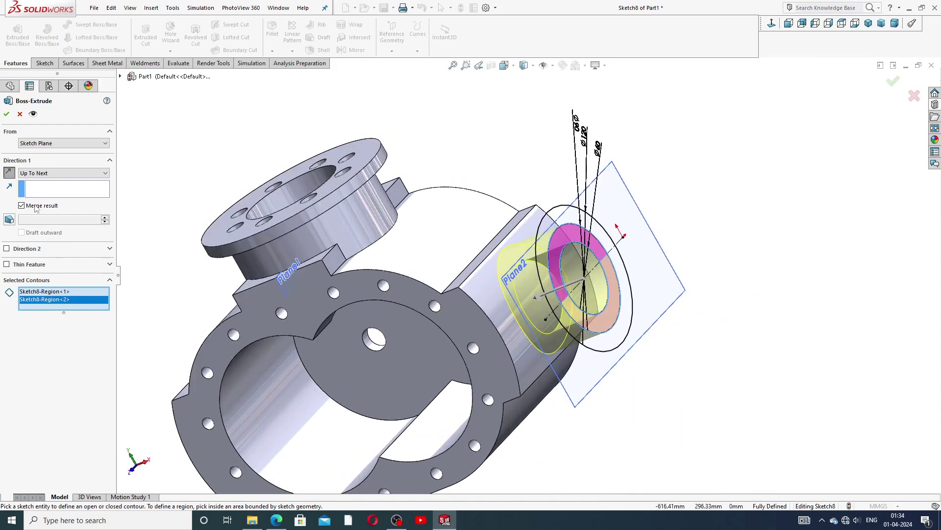
click(7, 114)
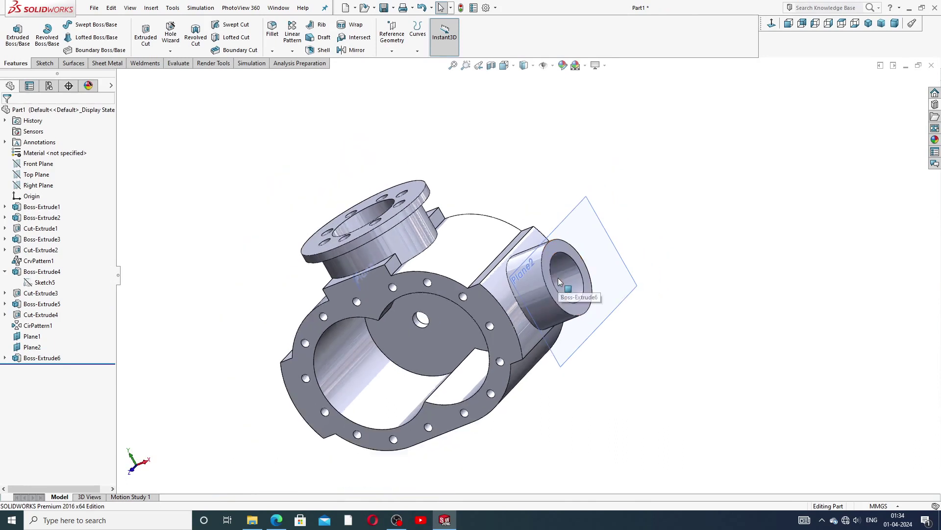
scroll(558, 277, up, 2)
- Reuse Sketch8 under Boss-Extrude6 for a new extruded boss on both flange ring regions
click(5, 358)
click(45, 368)
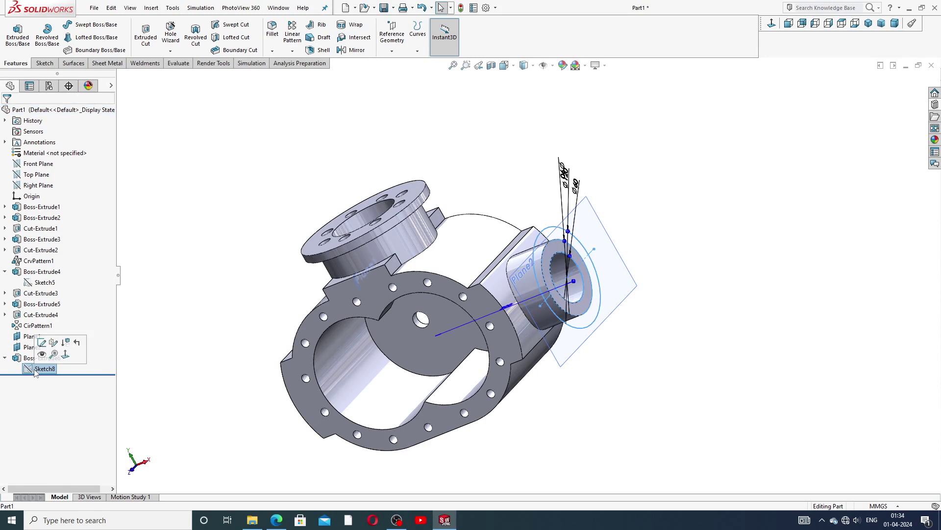
click(26, 42)
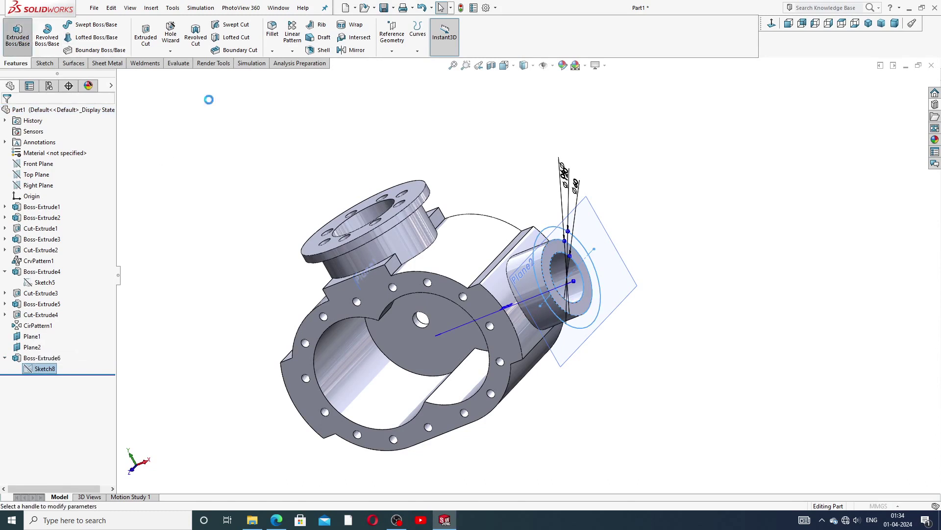
click(577, 246)
click(599, 295)
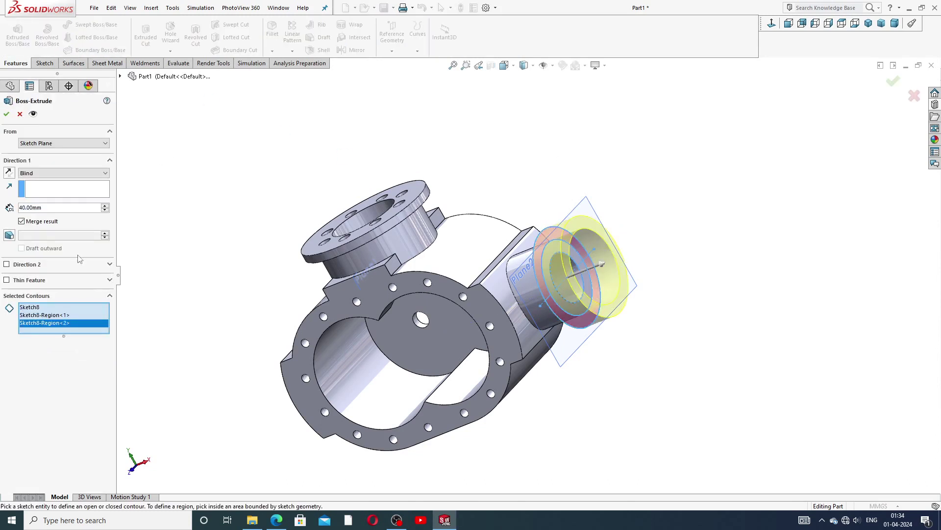
- Extrude the flange 10 mm blind in the reversed direction and confirm
text(10)
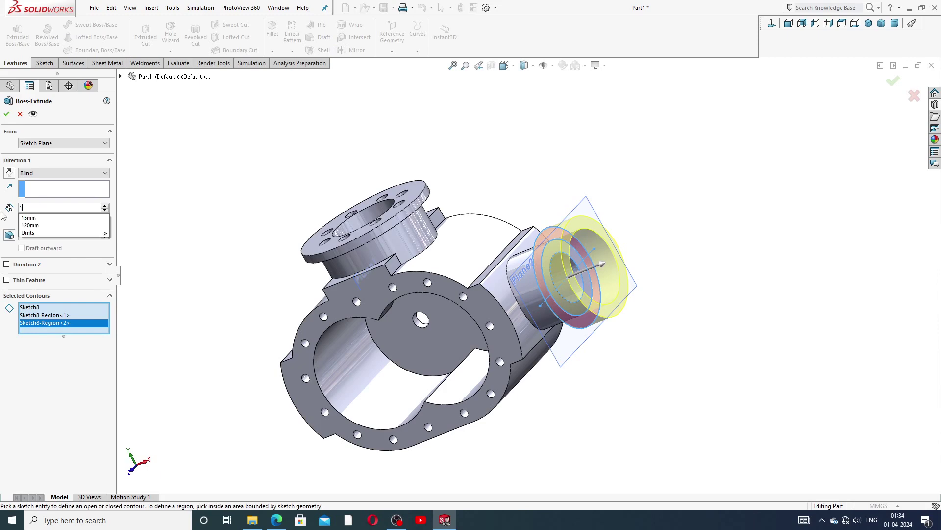
key(Return)
middle_drag(455, 282, 250, 196)
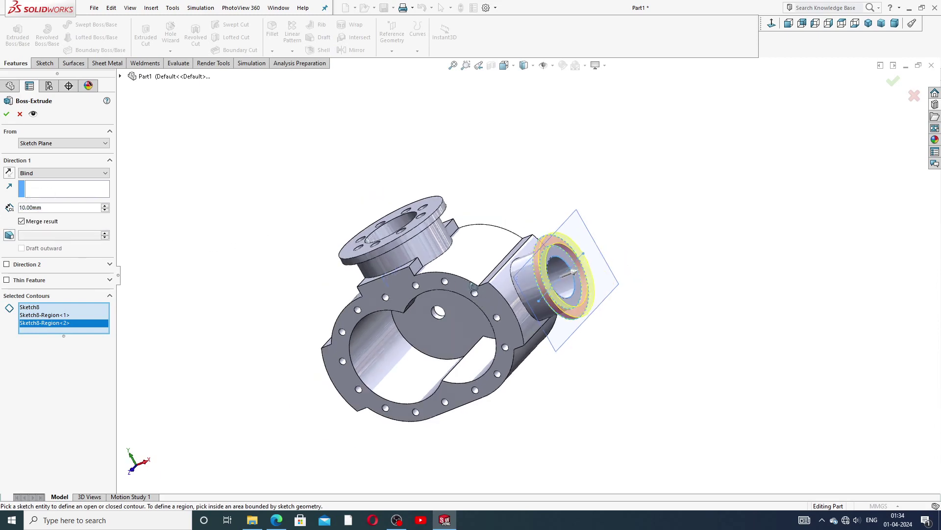
click(10, 173)
scroll(490, 266, down, 2)
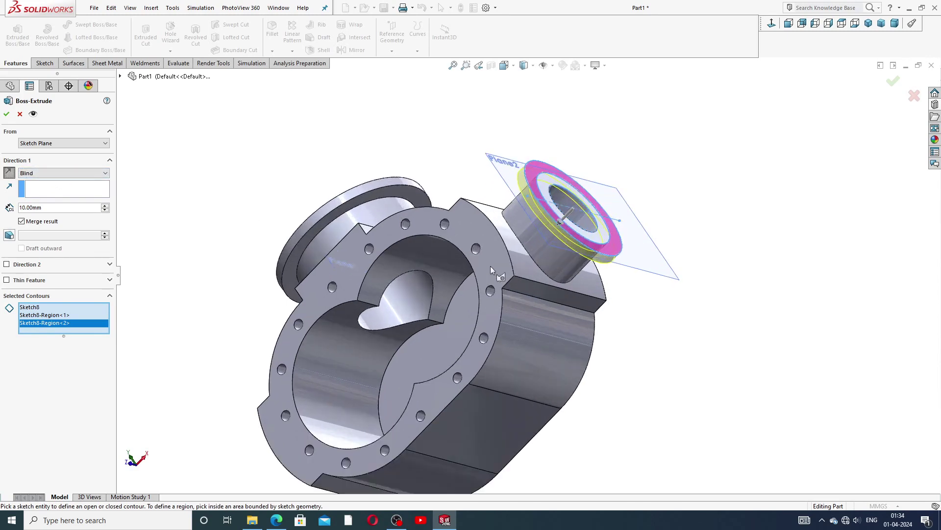
scroll(579, 198, down, 2)
scroll(579, 194, down, 2)
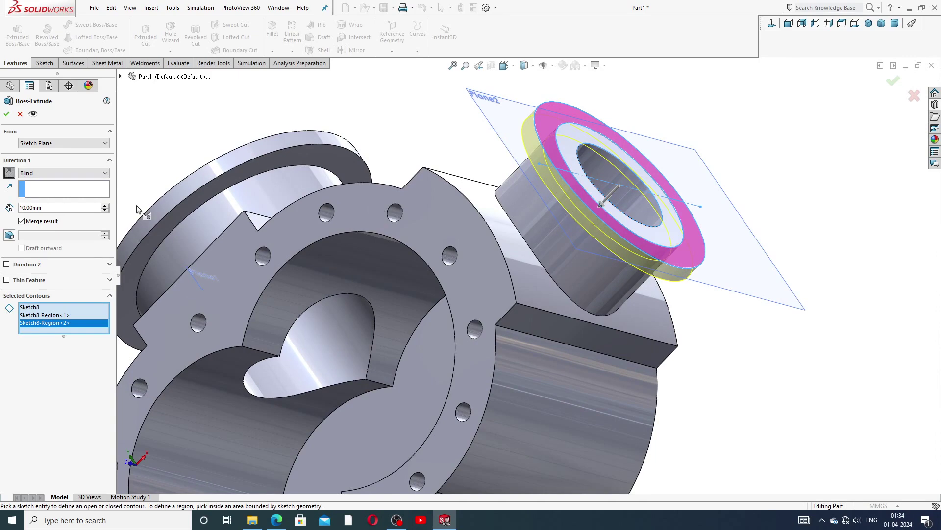
click(7, 115)
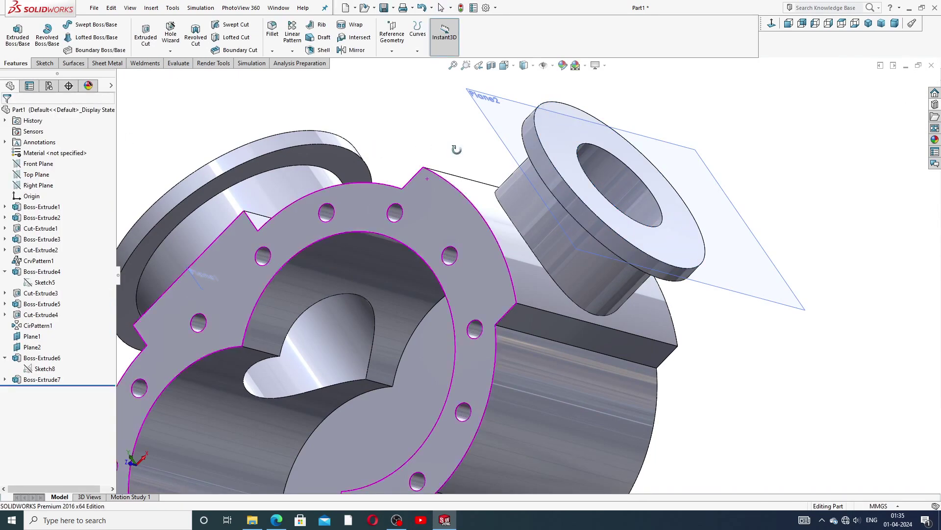
middle_drag(457, 151, 525, 210)
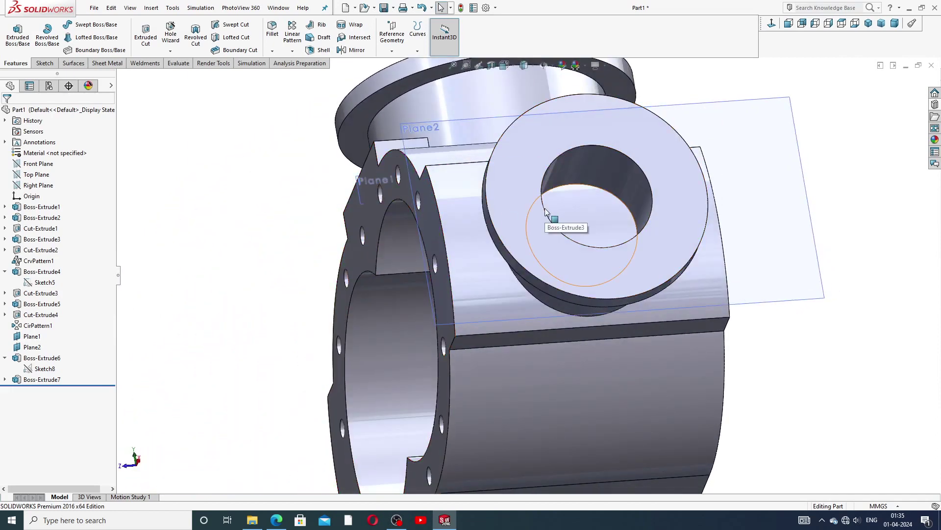
- Cut the two bore regions of Sketch8 up to the next surface, creating Cut-Extrude5
click(5, 271)
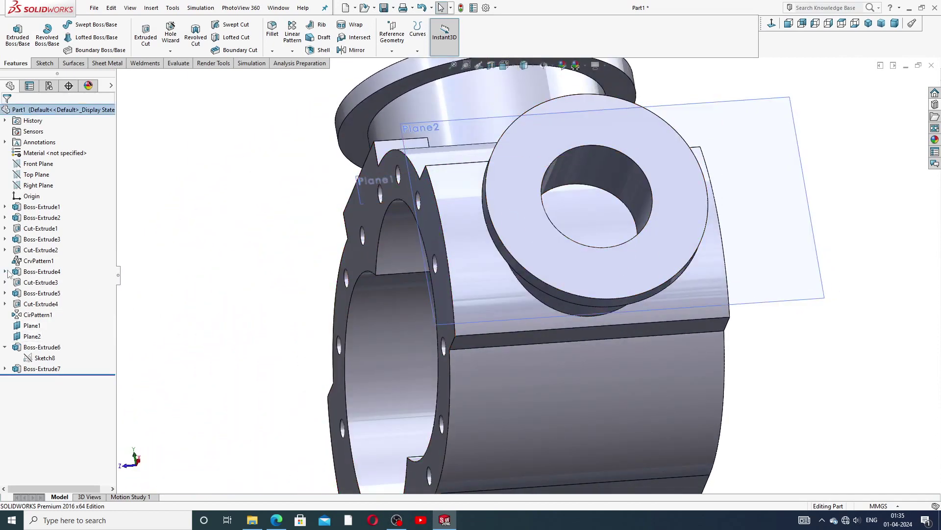
click(30, 361)
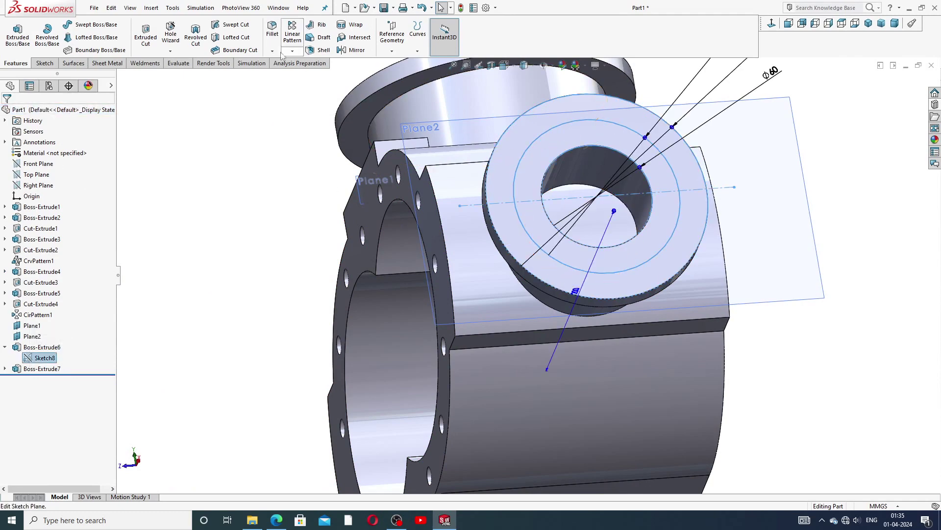
click(145, 35)
middle_drag(291, 253, 630, 172)
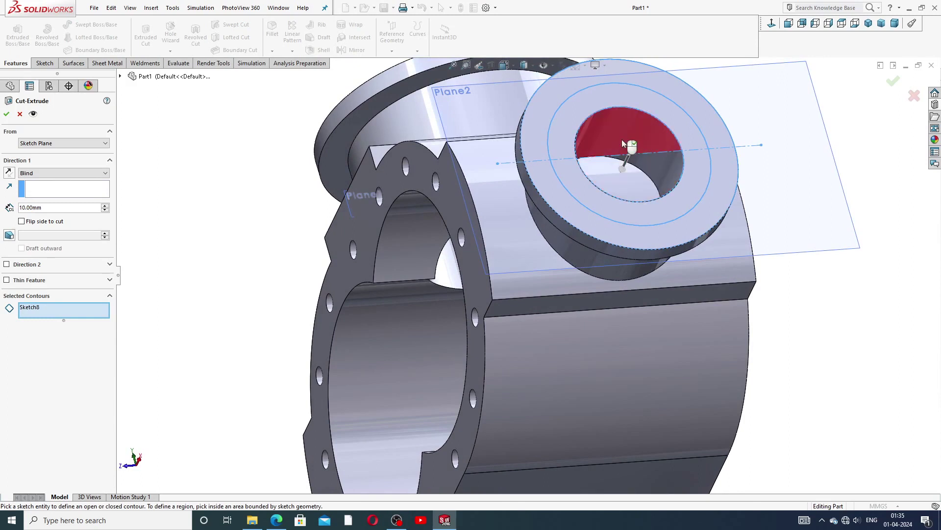
click(622, 140)
click(629, 171)
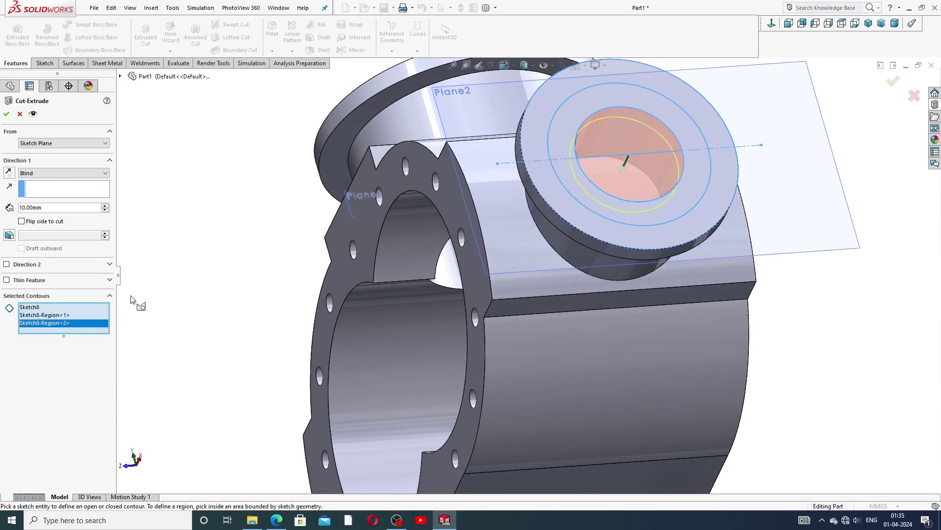
click(49, 174)
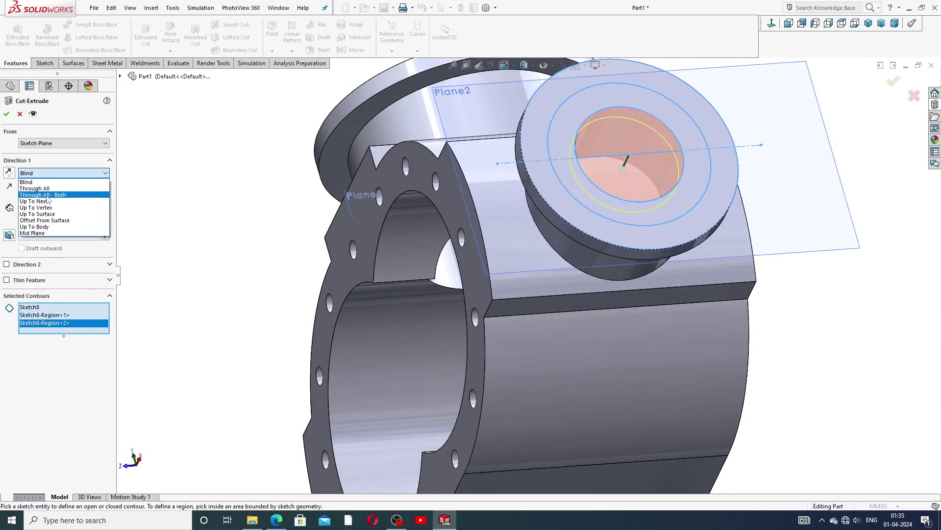
click(39, 203)
middle_drag(260, 290, 420, 211)
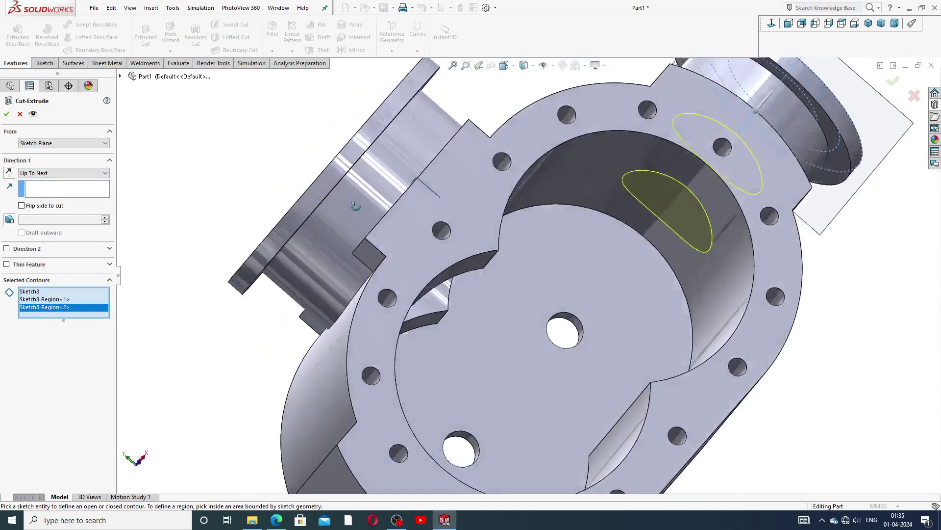
scroll(683, 193, up, 3)
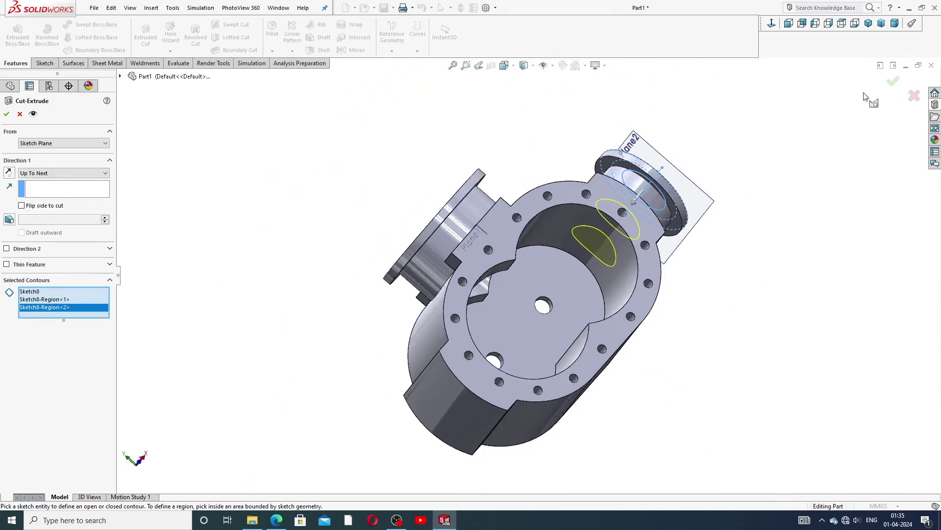
click(895, 82)
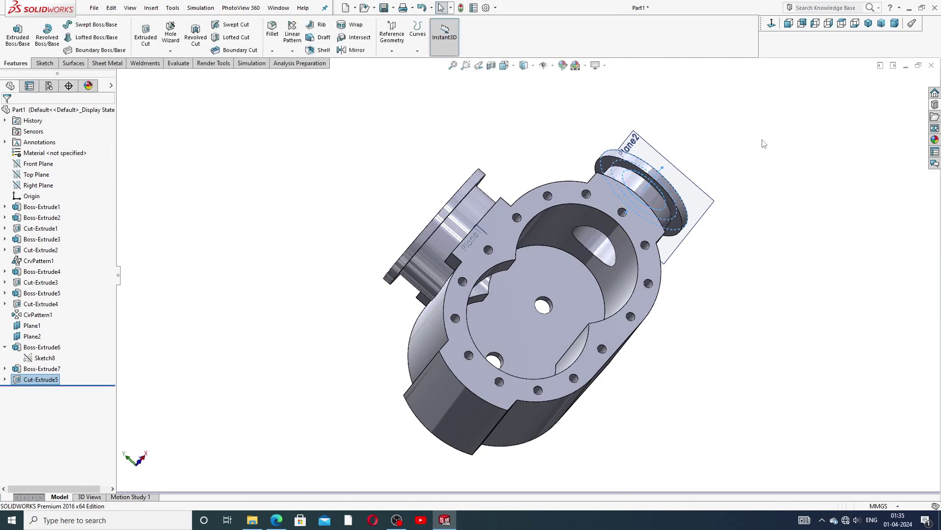
- Hide Plane2 and select the flat flange face of the side boss
middle_drag(743, 147, 662, 211)
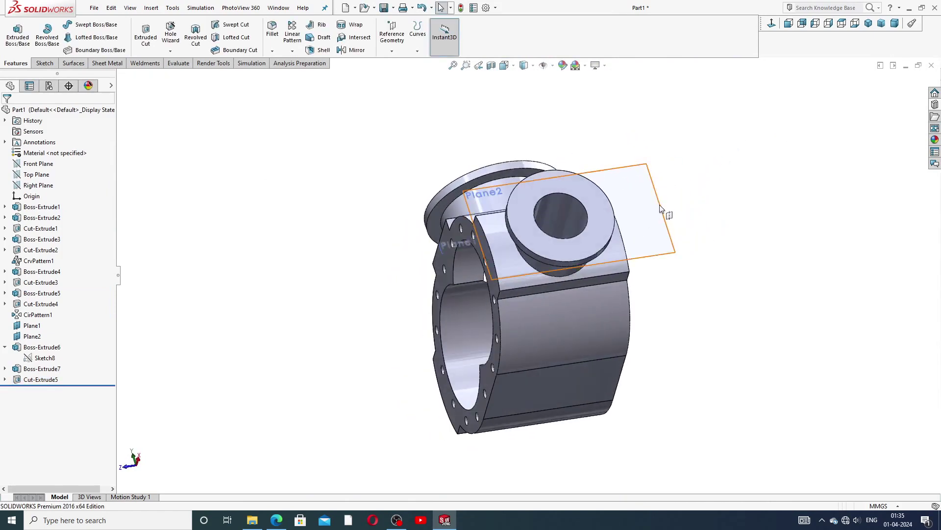
click(663, 211)
click(711, 176)
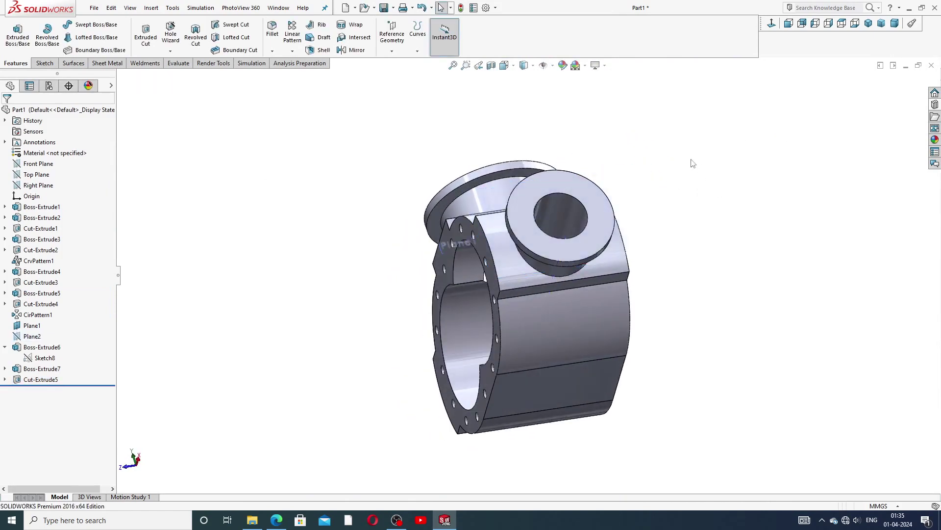
mouse_move(600, 206)
middle_down()
mouse_move(612, 288)
mouse_move(633, 241)
middle_up()
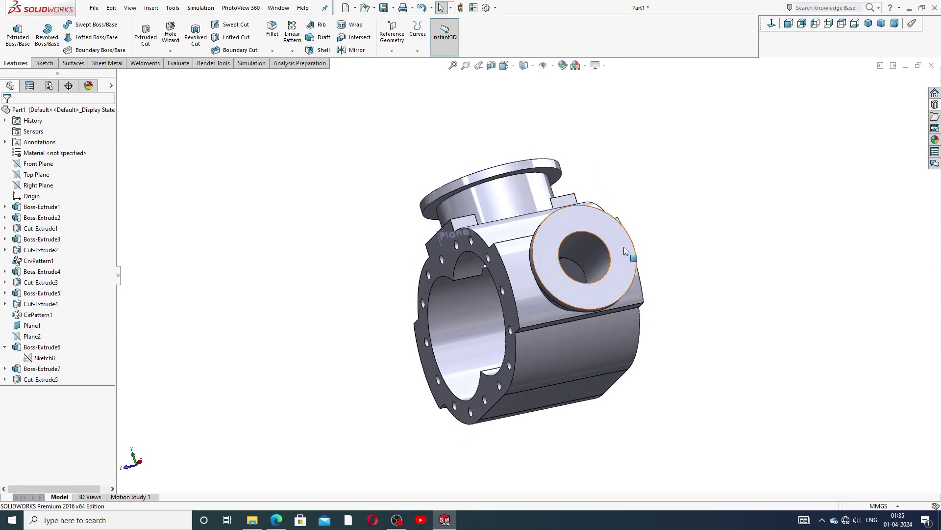
click(624, 248)
- Start a sketch on the boss face viewed normal-to and draw a small circle on the ring
click(671, 224)
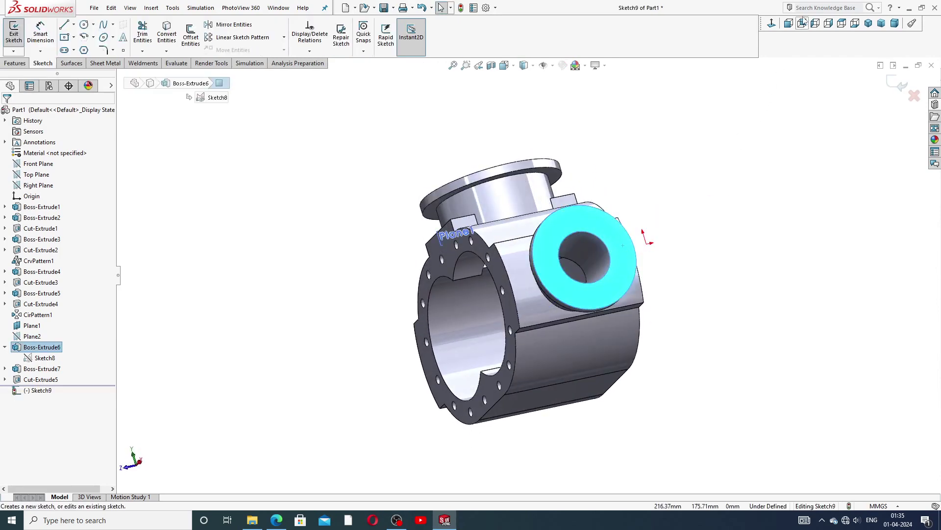
click(779, 29)
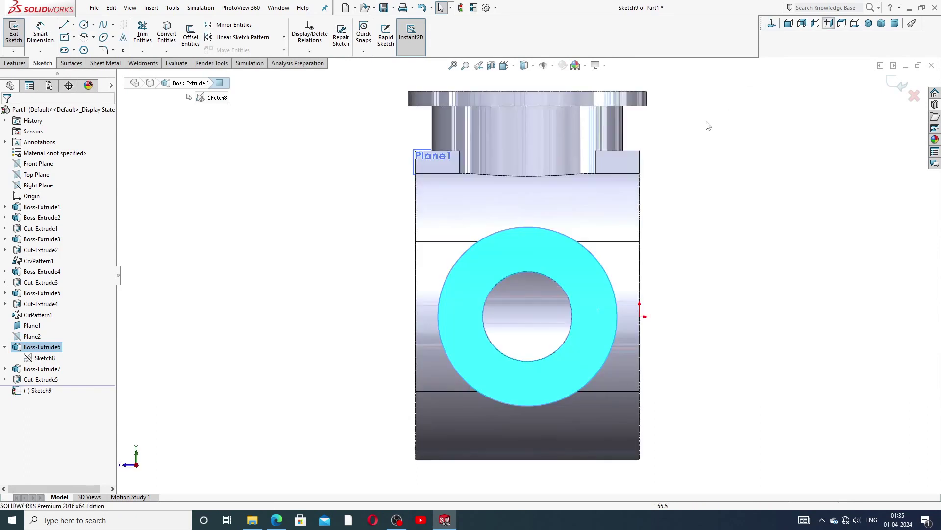
click(84, 25)
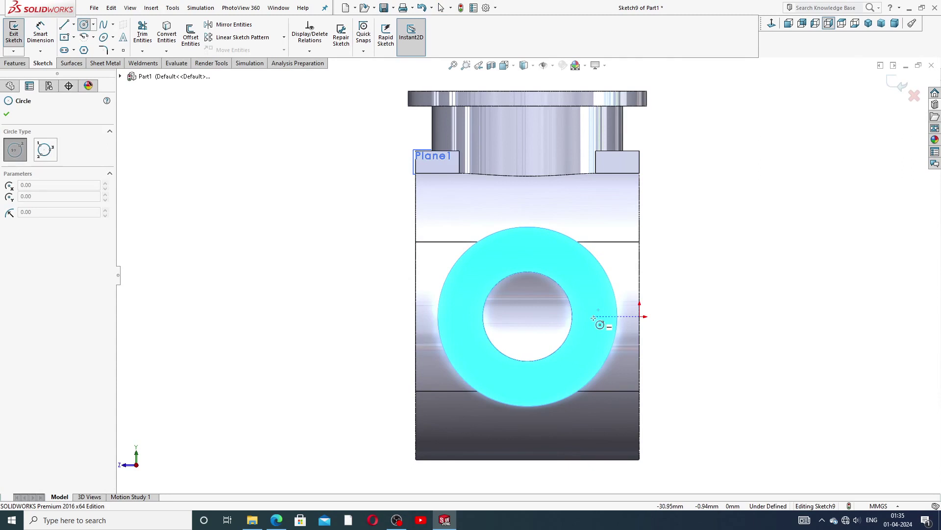
click(592, 316)
click(601, 308)
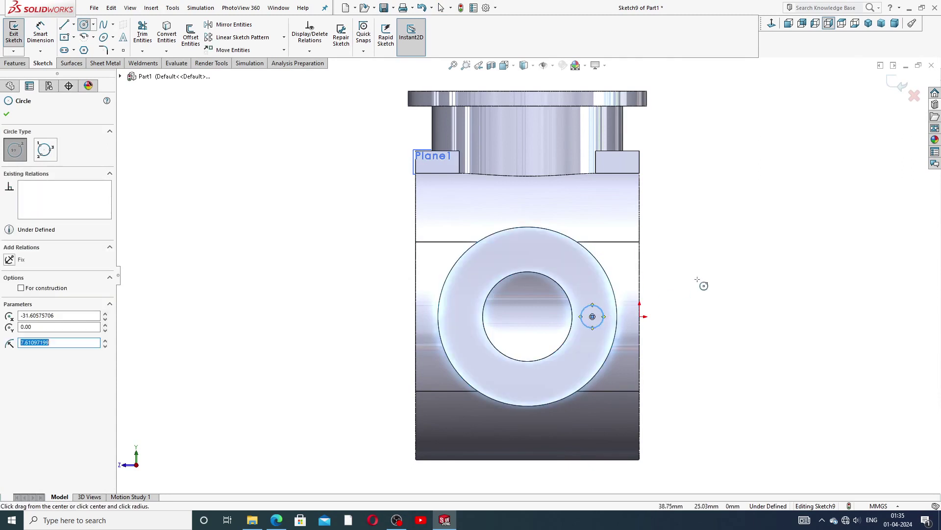
right_click(699, 280)
click(727, 288)
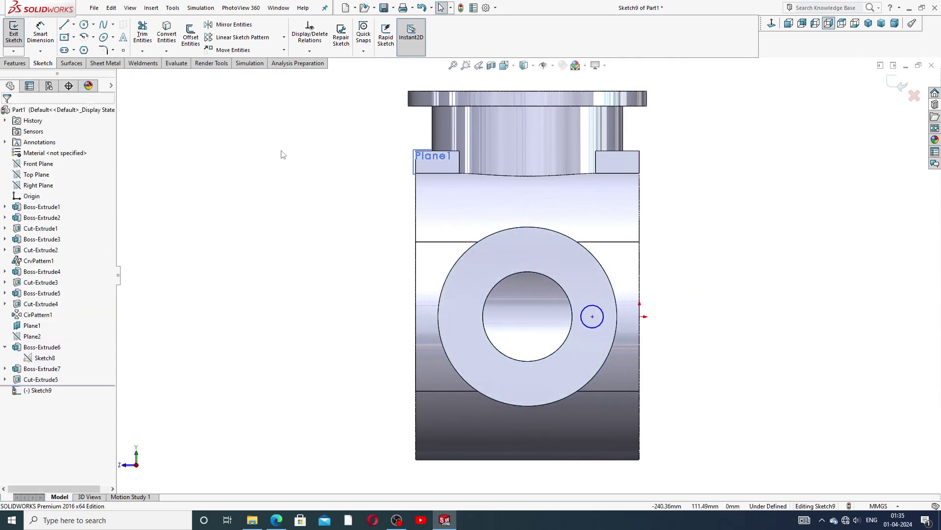
- Dimension the circle Ø10 and its centre 37.50 mm from the origin
click(41, 33)
click(595, 310)
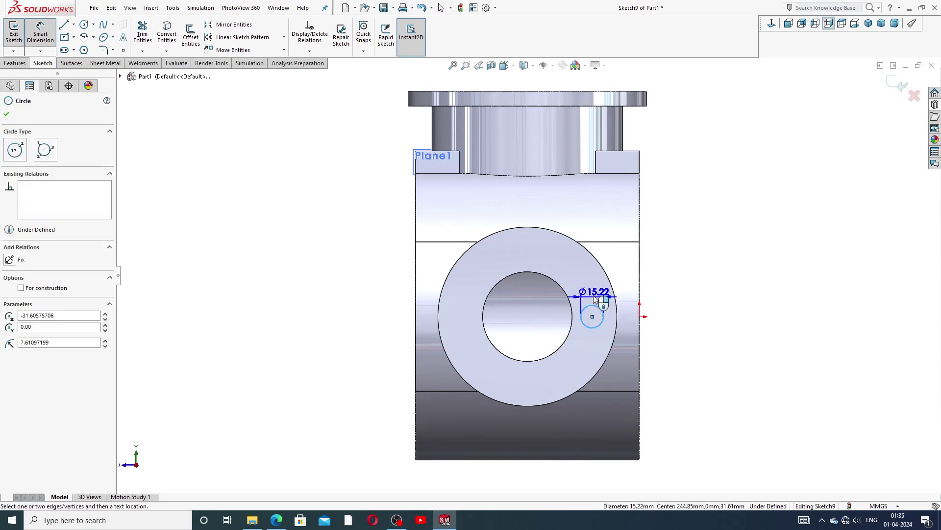
click(593, 290)
text(1)
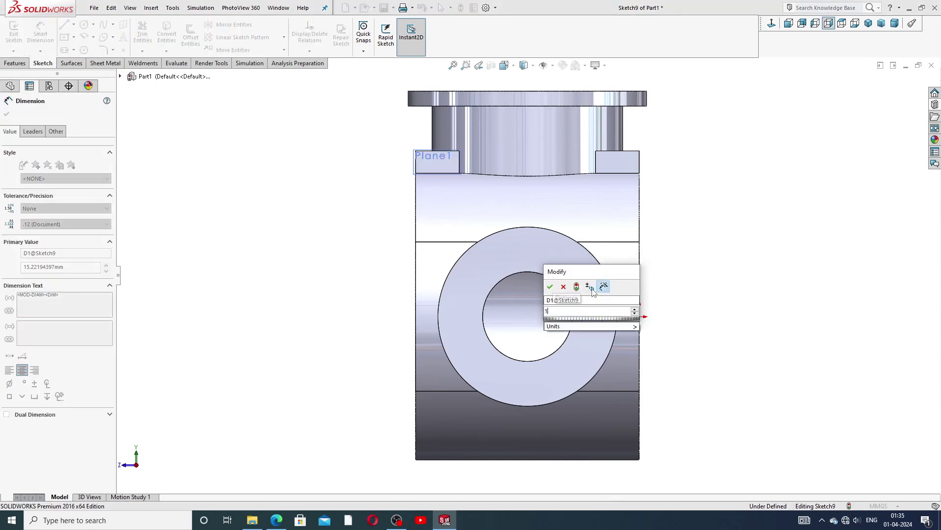
text(0)
key(Return)
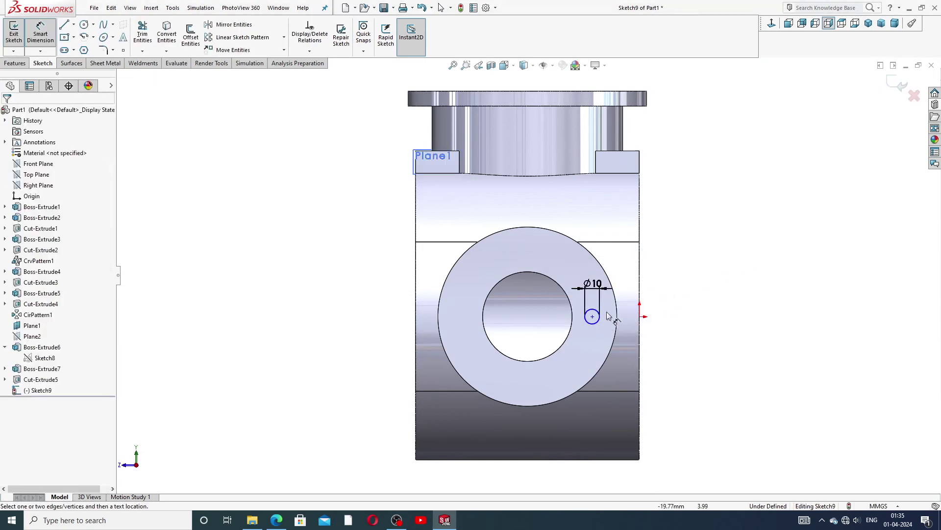
click(592, 317)
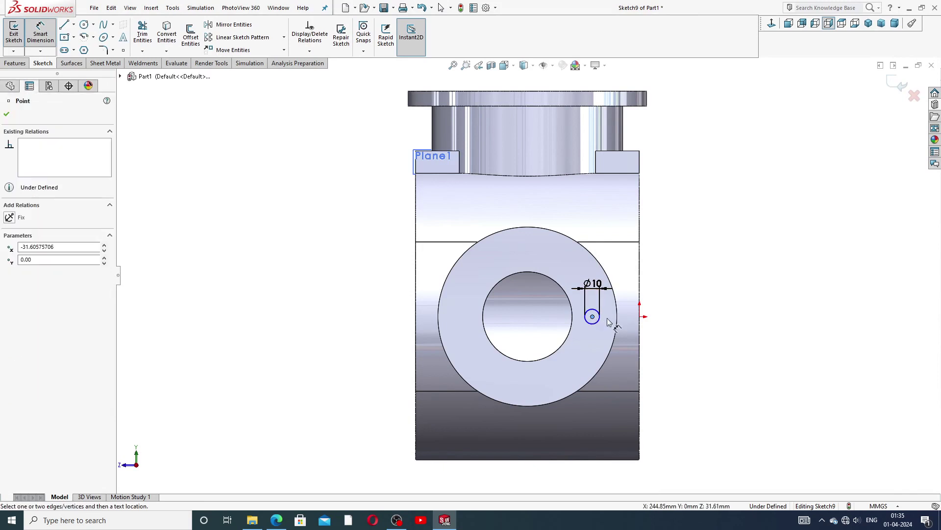
click(641, 316)
click(615, 387)
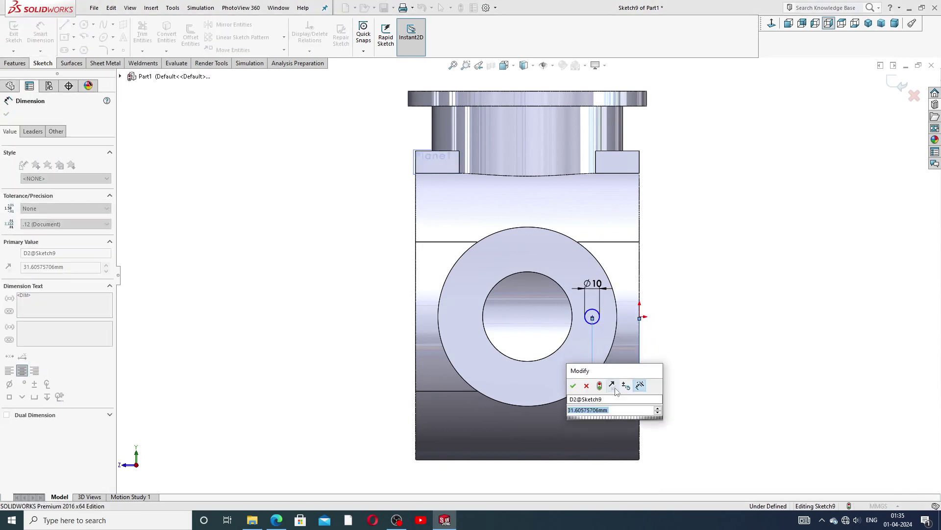
text(37,)
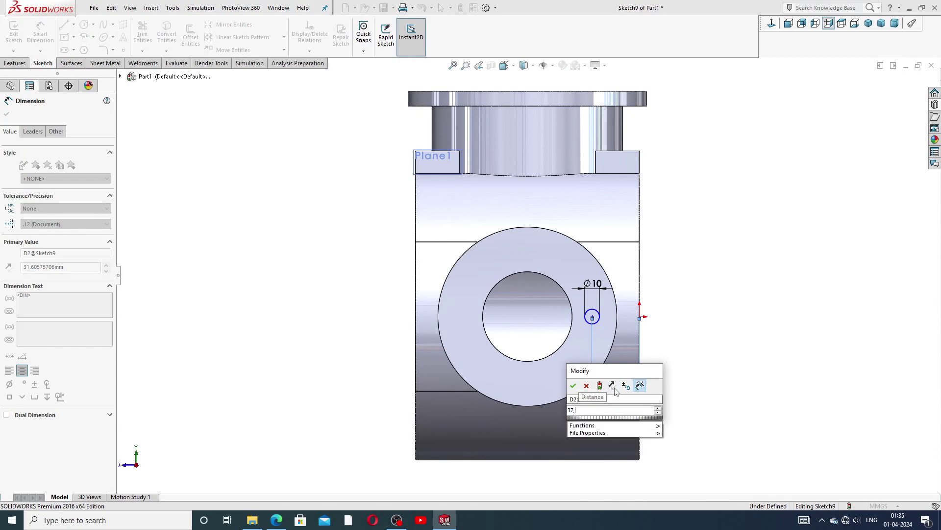
key(BackSpace)
text(.)
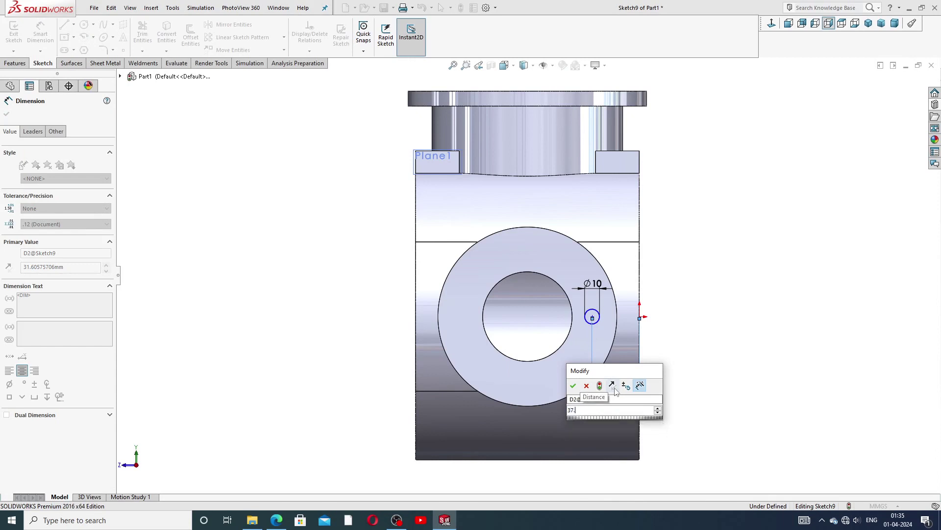
text(5)
key(Return)
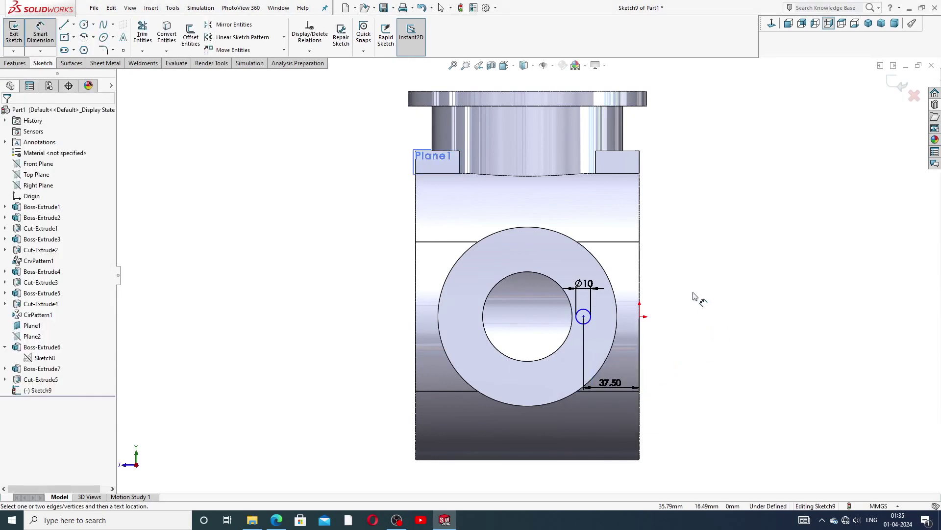
- Add a Horizontal relation between the circle centre and the origin
scroll(615, 405, down, 1)
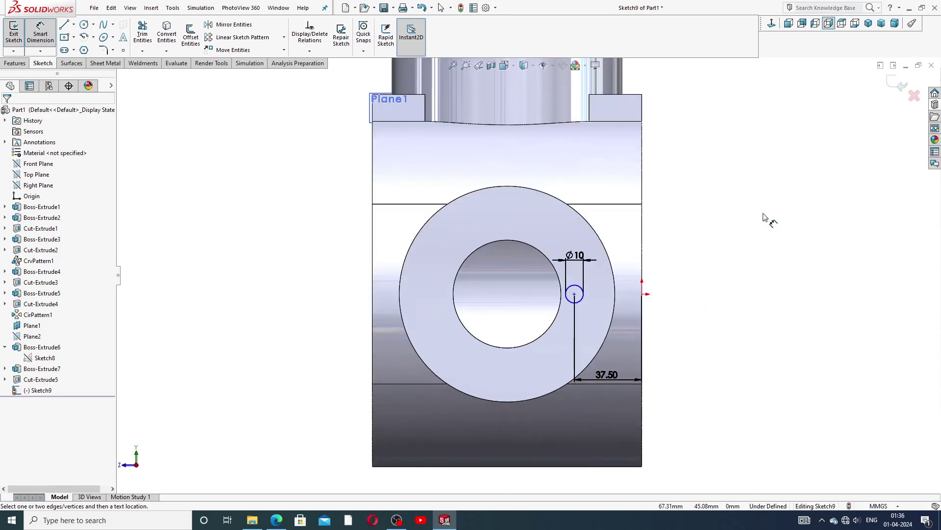
right_click(766, 218)
click(788, 146)
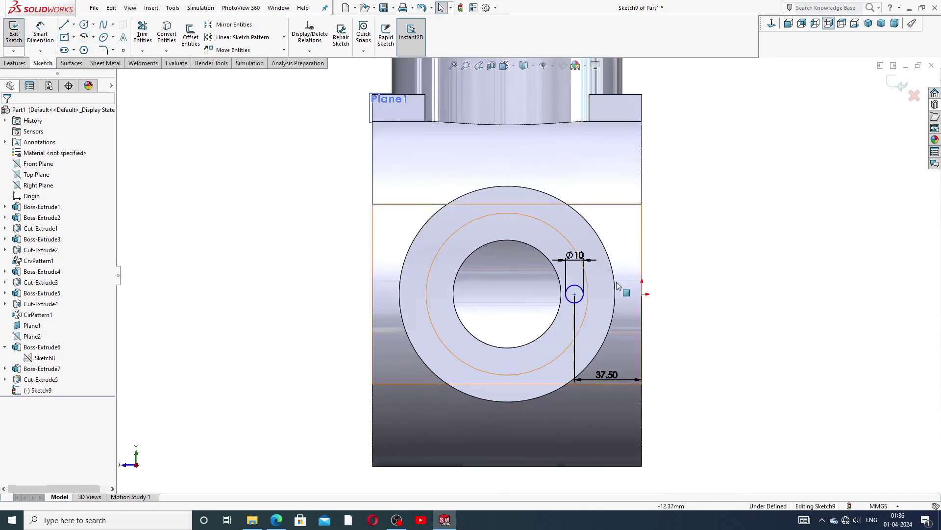
click(574, 294)
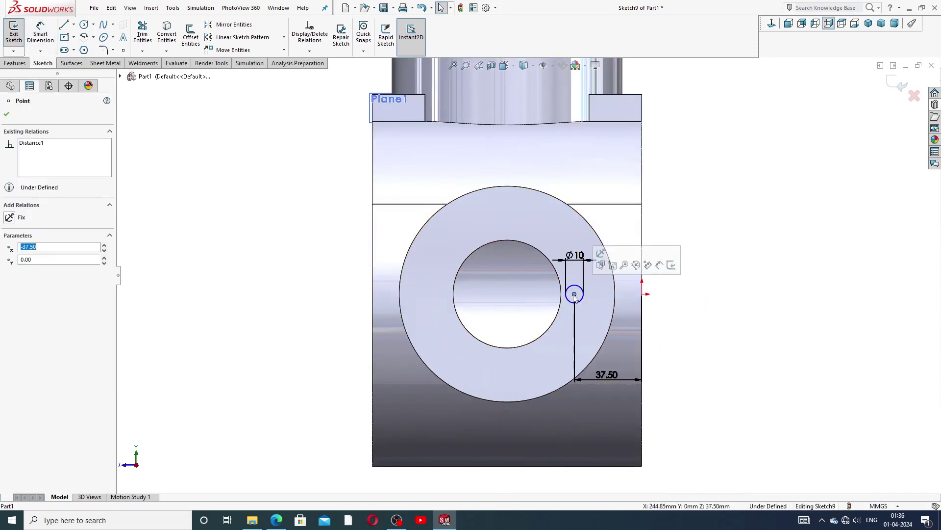
ctrl+click(642, 294)
click(669, 250)
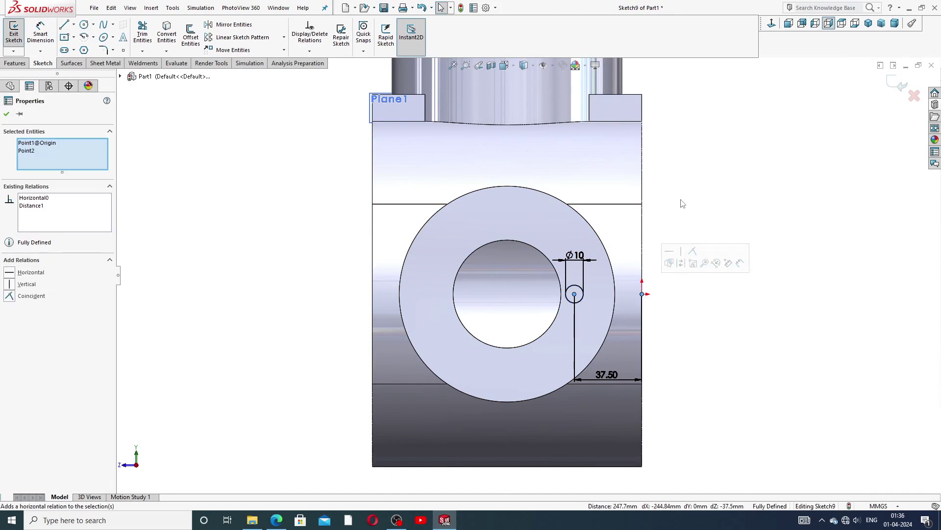
click(681, 202)
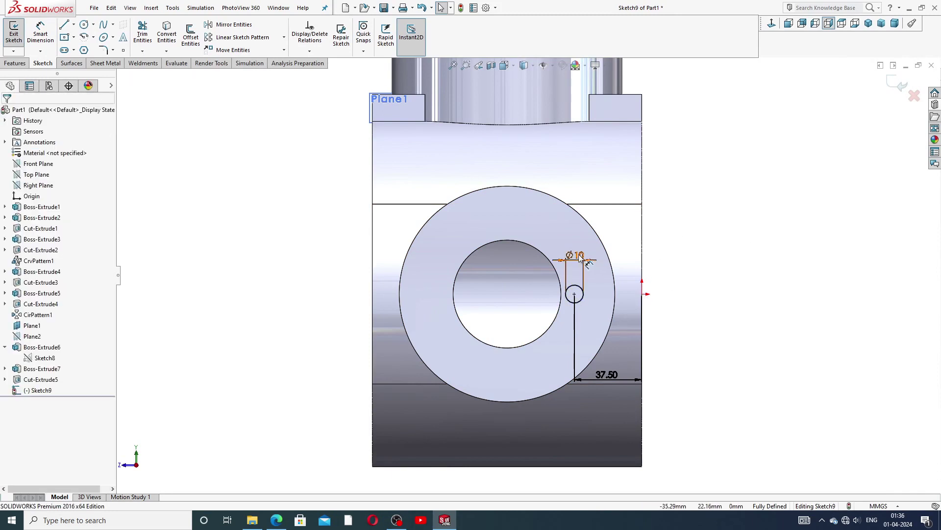
- Reposition the Ø10 and 37.50 labels and compare against the reference drawing PDF
drag(572, 255, 559, 229)
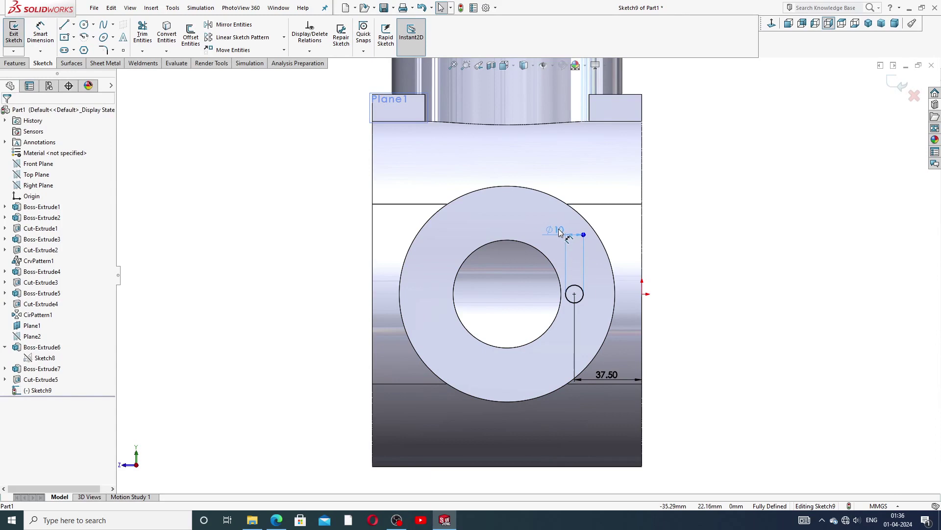
click(711, 246)
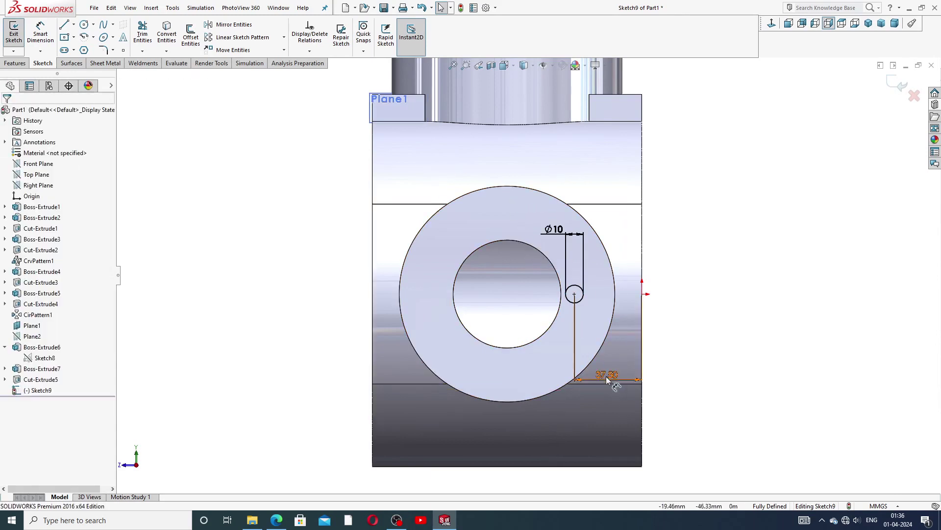
drag(606, 376, 608, 397)
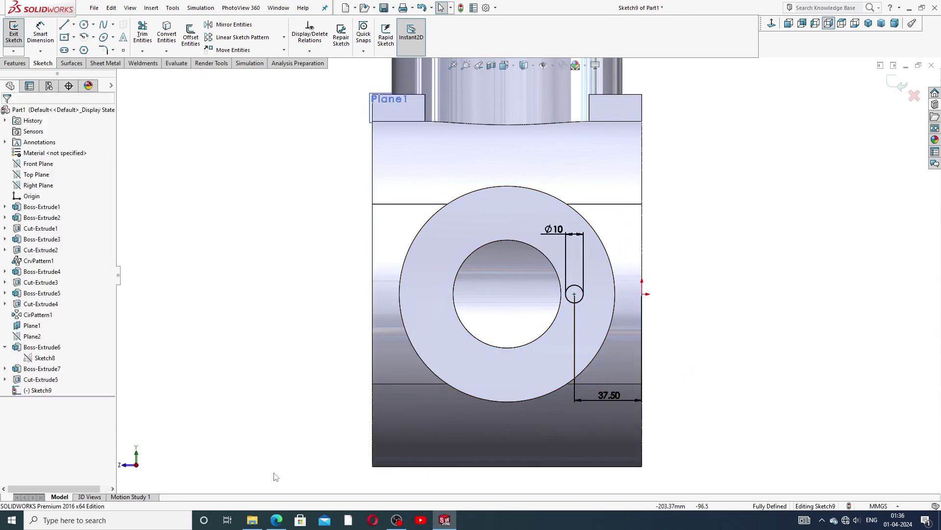
click(276, 520)
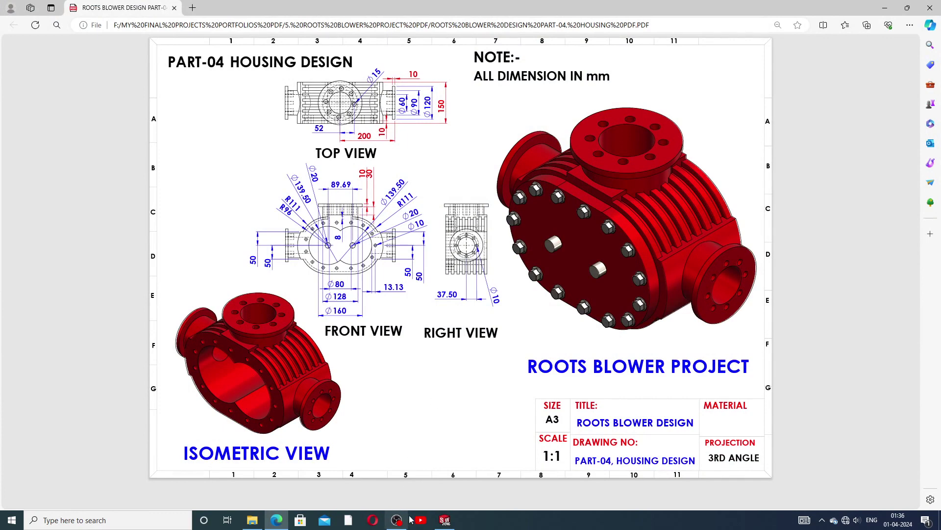
click(444, 520)
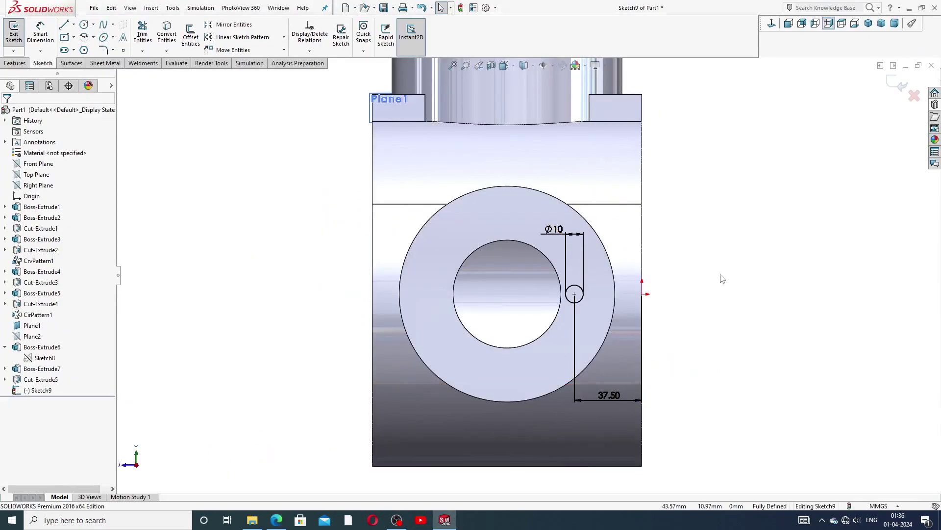
- Extrude-cut the Ø10 circle 30 mm blind into the side boss flange as Cut-Extrude6
click(15, 64)
click(145, 35)
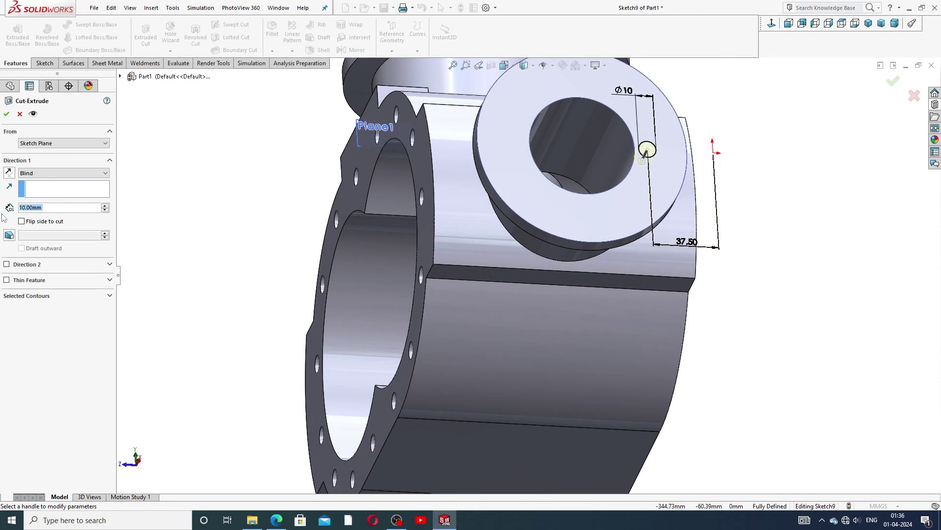
text(30)
key(Return)
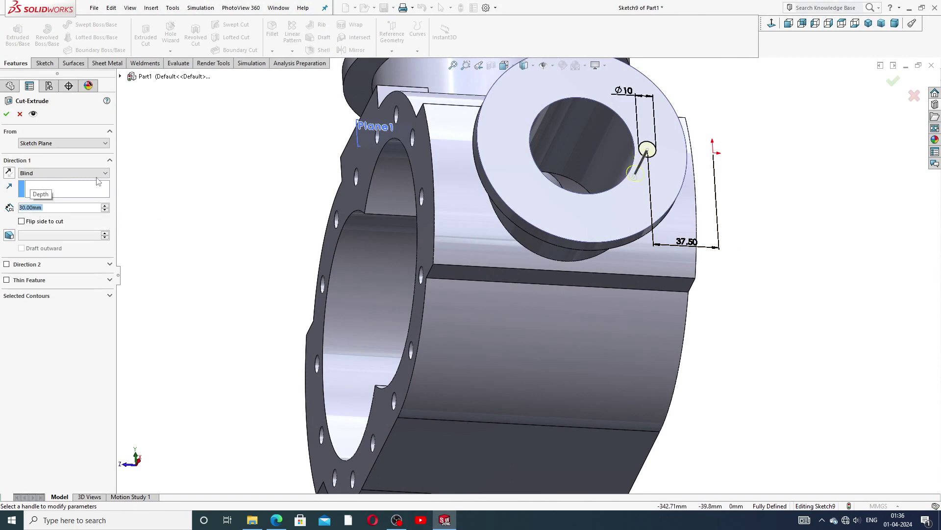
click(7, 114)
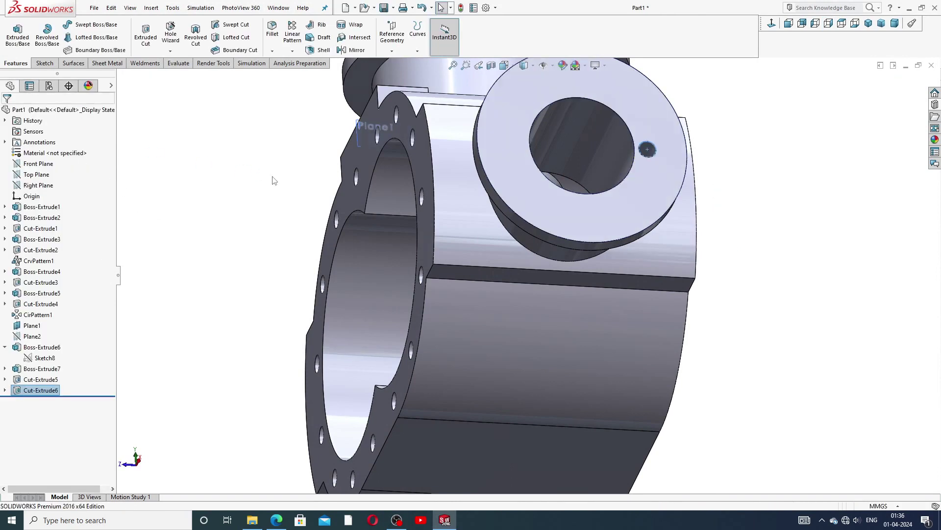
middle_drag(737, 185, 742, 195)
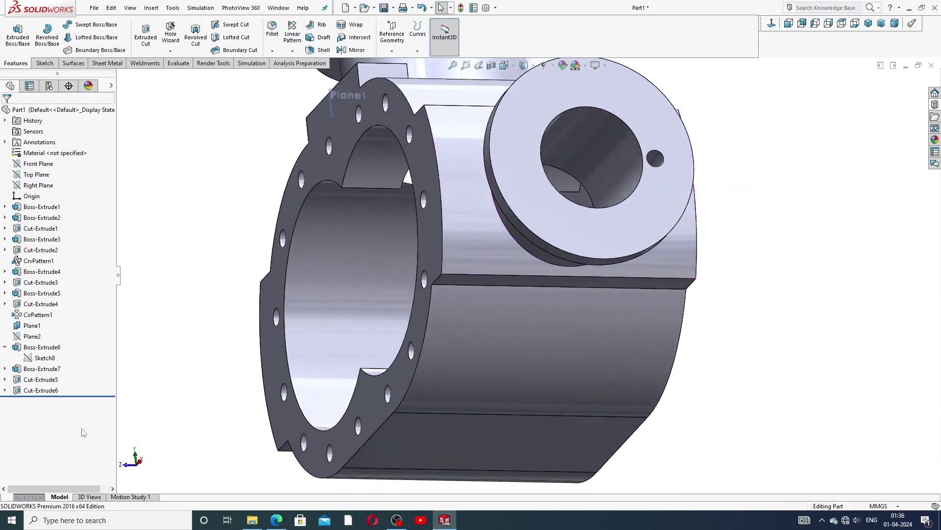
- Start a circular pattern with Cut-Extrude6 as the feature to repeat
click(5, 347)
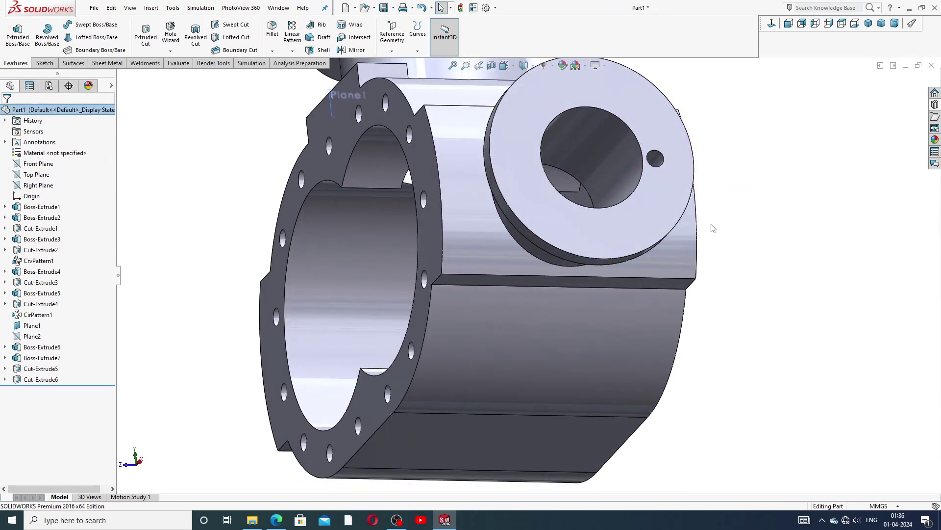
scroll(720, 180, up, 3)
mouse_move(710, 168)
middle_down()
mouse_move(676, 196)
mouse_move(637, 160)
middle_up()
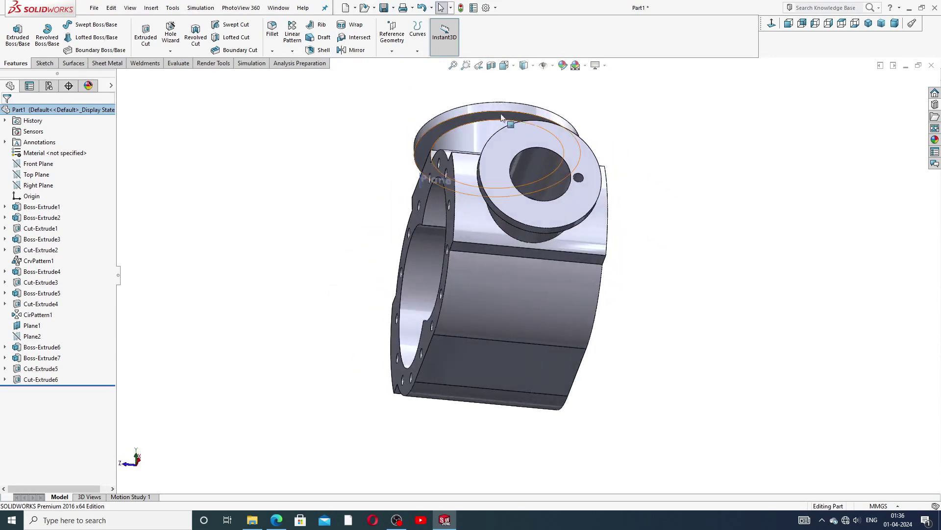
click(292, 51)
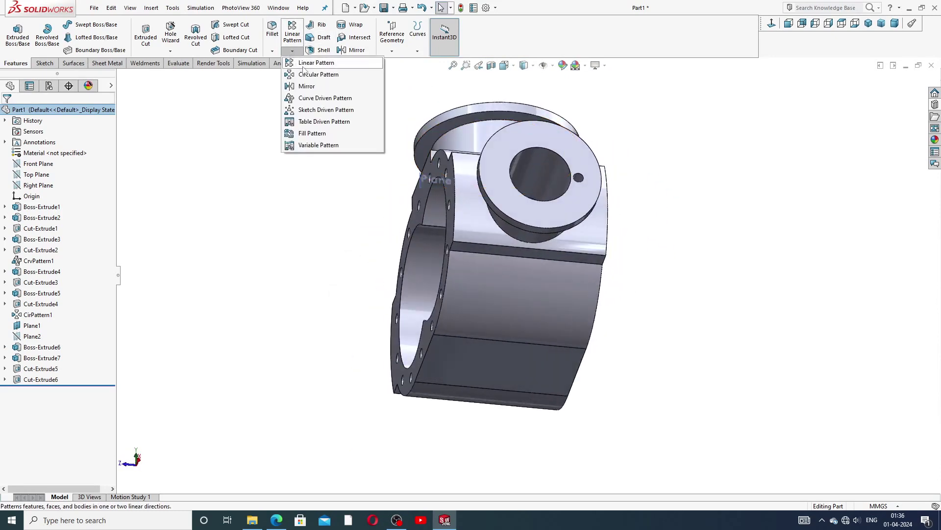
click(319, 75)
scroll(551, 216, down, 3)
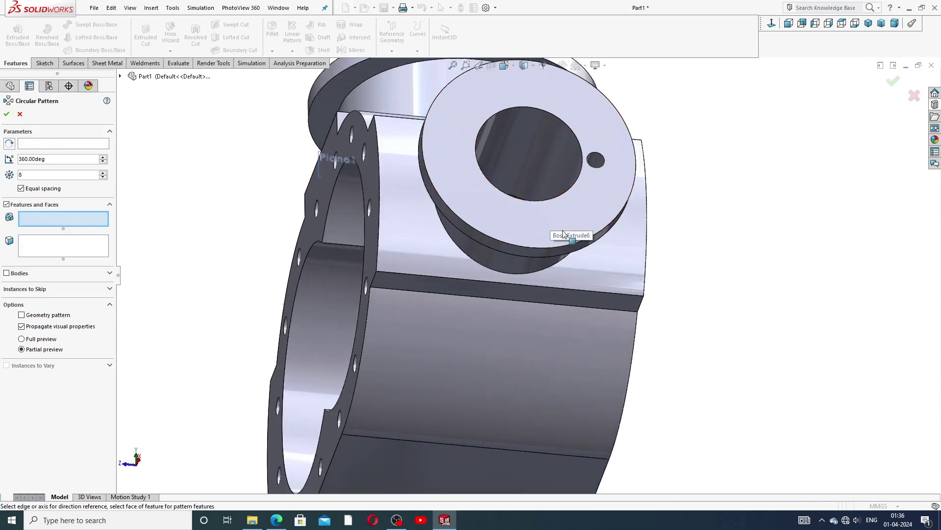
click(601, 163)
- Use the flange face as the pattern axis and confirm eight equally spaced holes over 360°
middle_drag(601, 163, 536, 170)
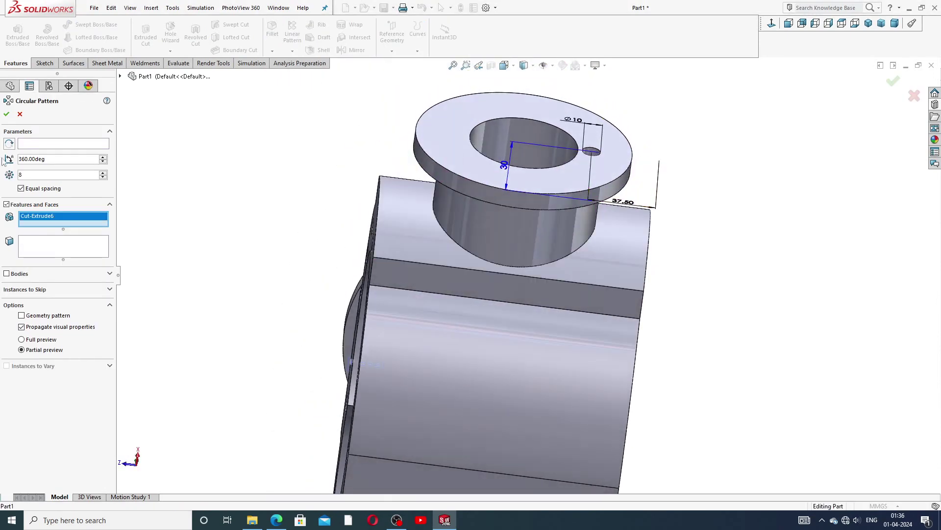
click(34, 146)
click(548, 201)
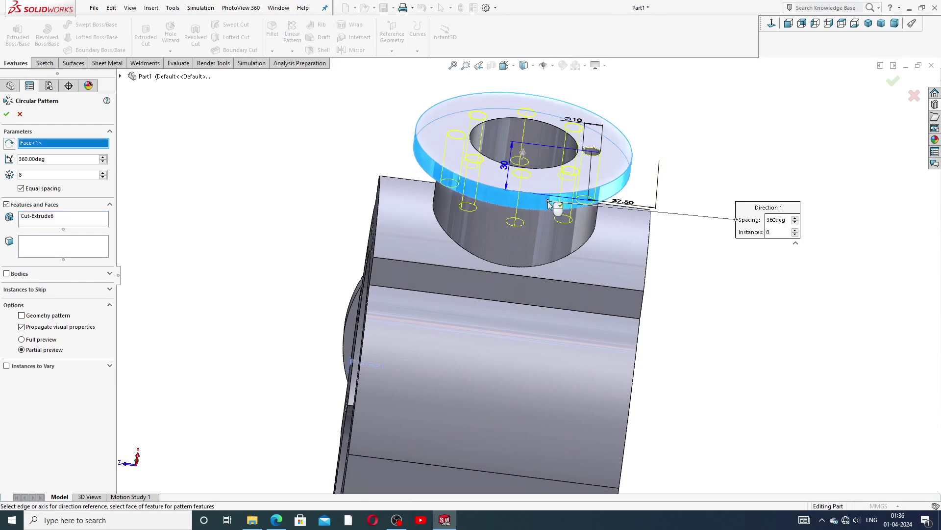
middle_drag(548, 201, 643, 231)
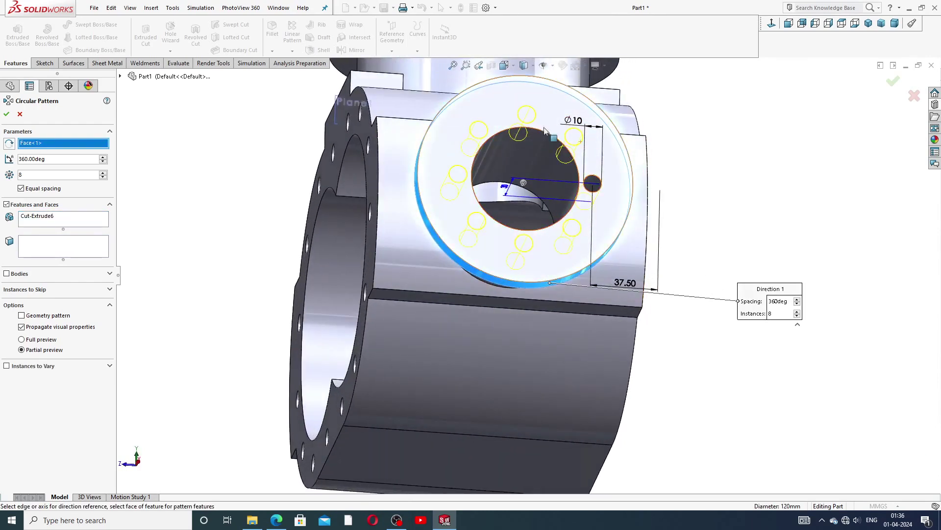
scroll(530, 280, up, 3)
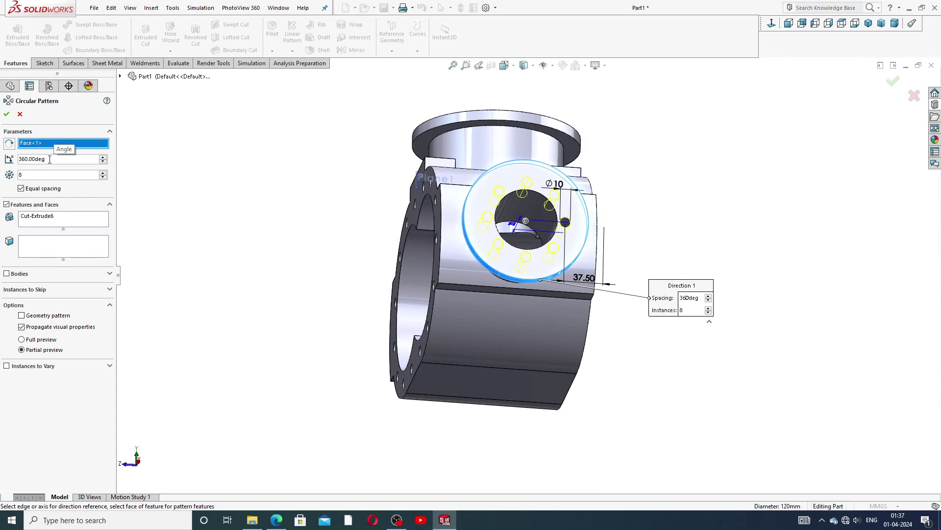
click(7, 114)
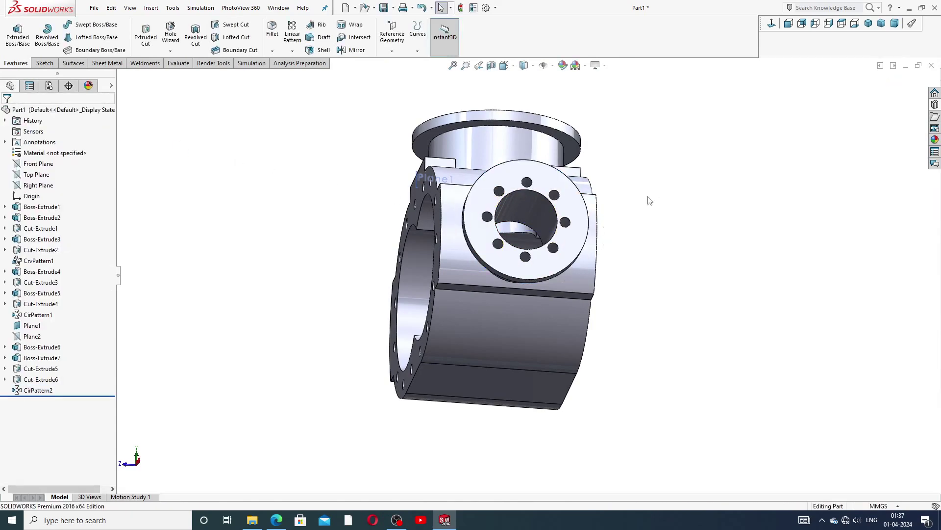
- Orbit the housing to inspect the new bolt holes, then start a Mirror feature
middle_drag(658, 196, 549, 251)
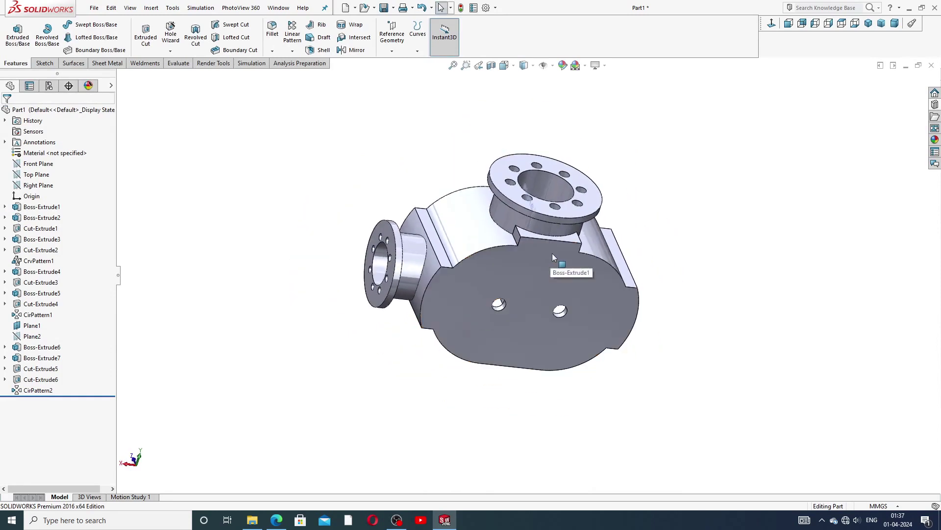
mouse_move(549, 252)
middle_down()
mouse_move(504, 215)
mouse_move(585, 344)
mouse_move(491, 149)
middle_up()
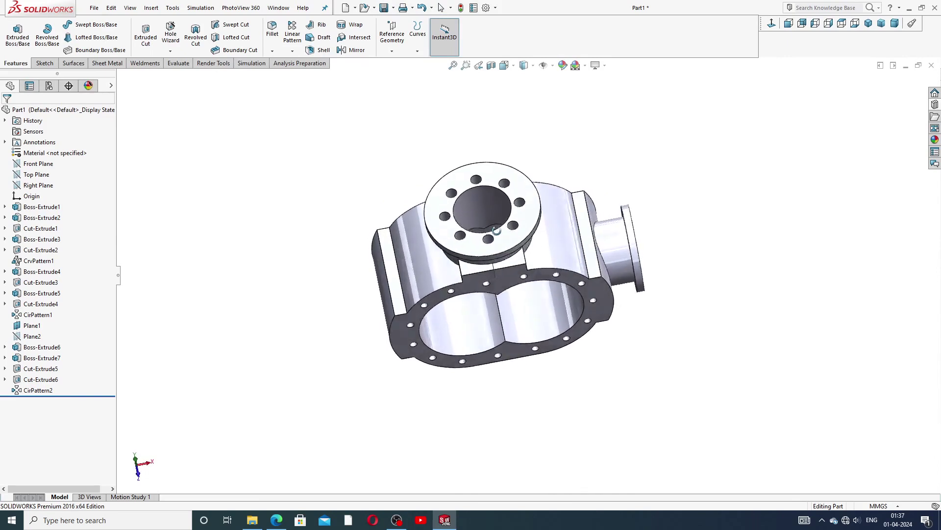
mouse_move(620, 195)
middle_down()
mouse_move(557, 145)
mouse_move(549, 157)
middle_up()
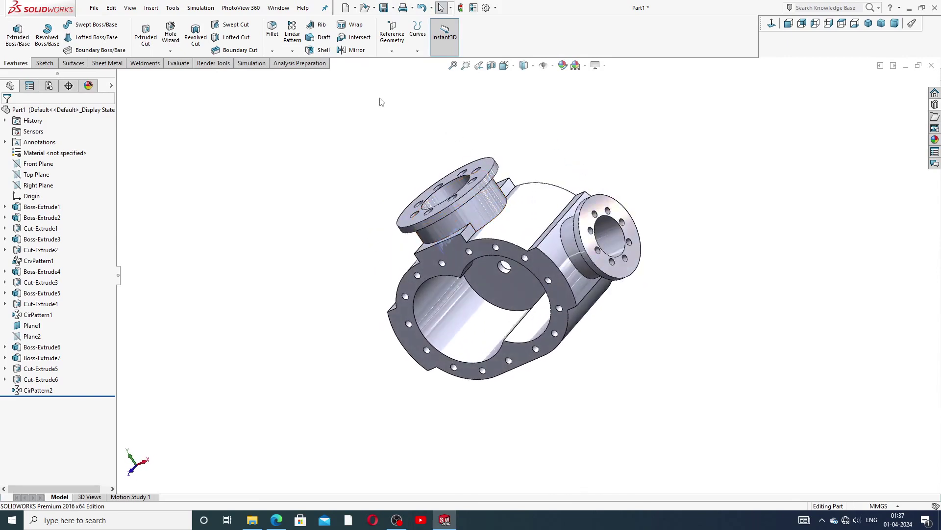
click(353, 49)
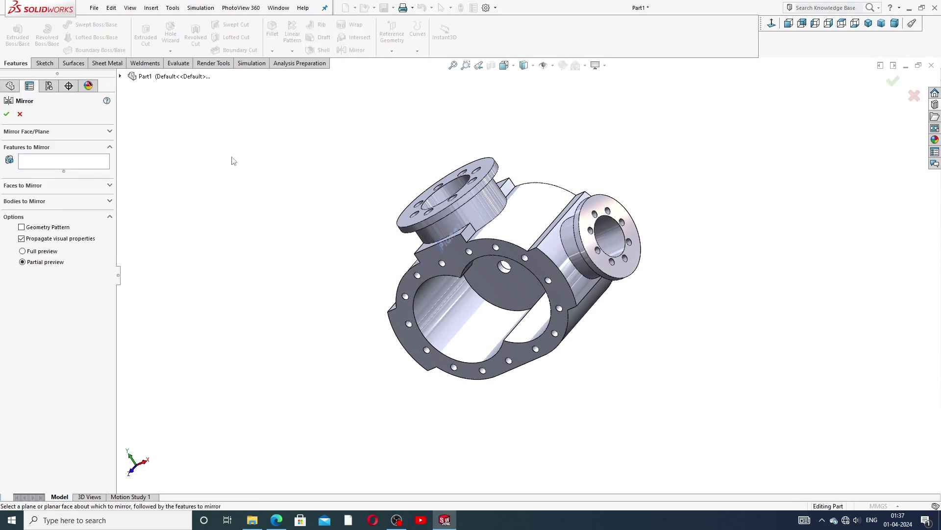
- Mirror Boss-Extrude6, Boss-Extrude7, Cut-Extrude5, Cut-Extrude6 and CirPattern2 about Plane1
mouse_move(296, 157)
middle_down()
mouse_move(309, 158)
mouse_move(315, 137)
mouse_move(293, 140)
middle_up()
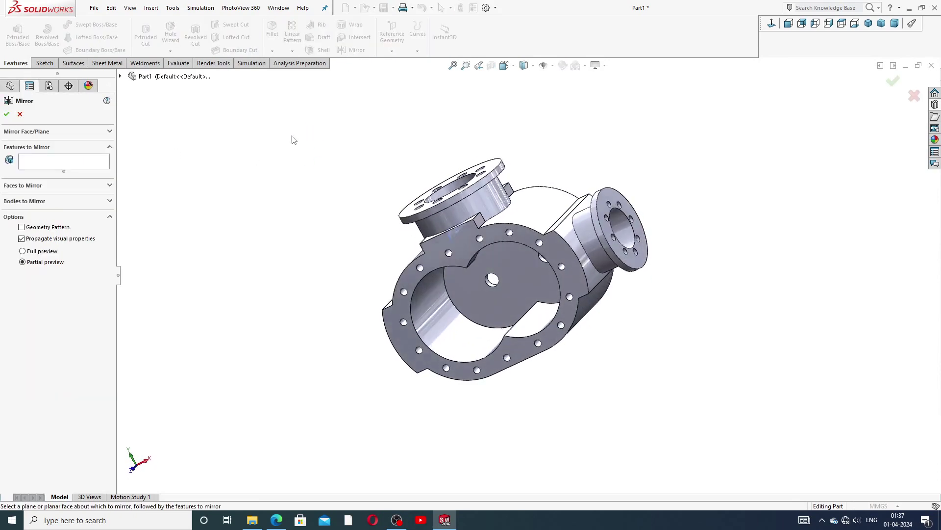
click(56, 161)
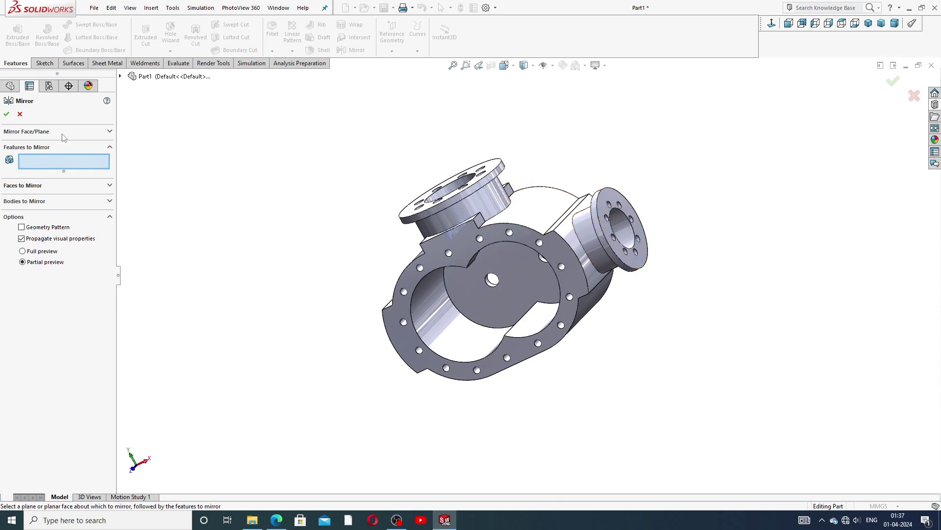
click(92, 131)
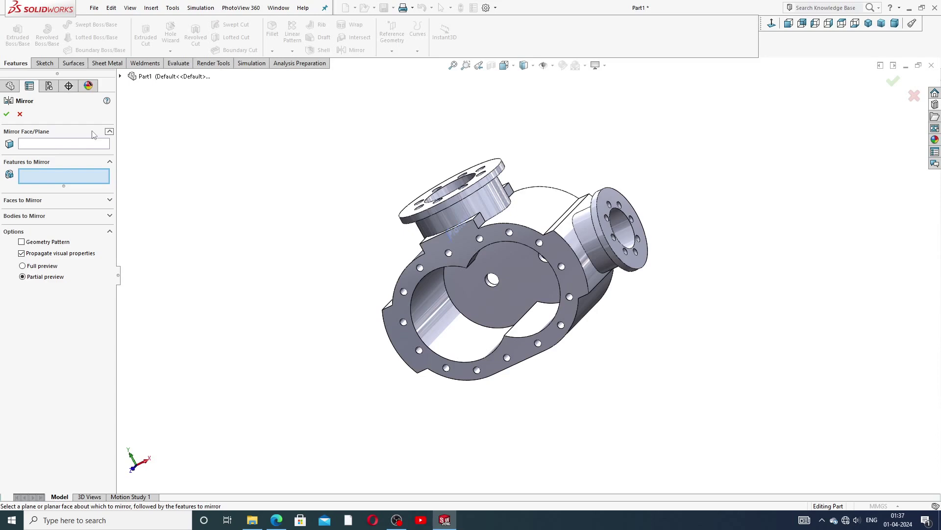
click(51, 143)
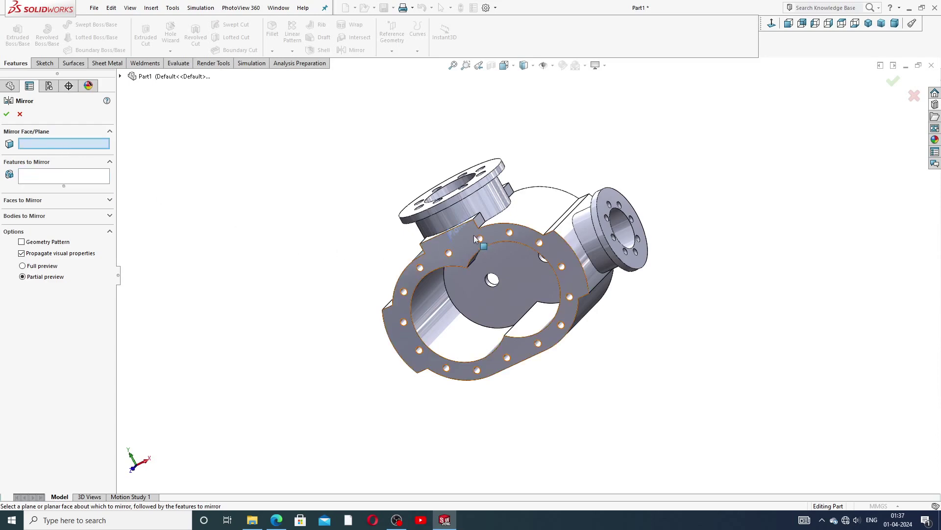
click(458, 233)
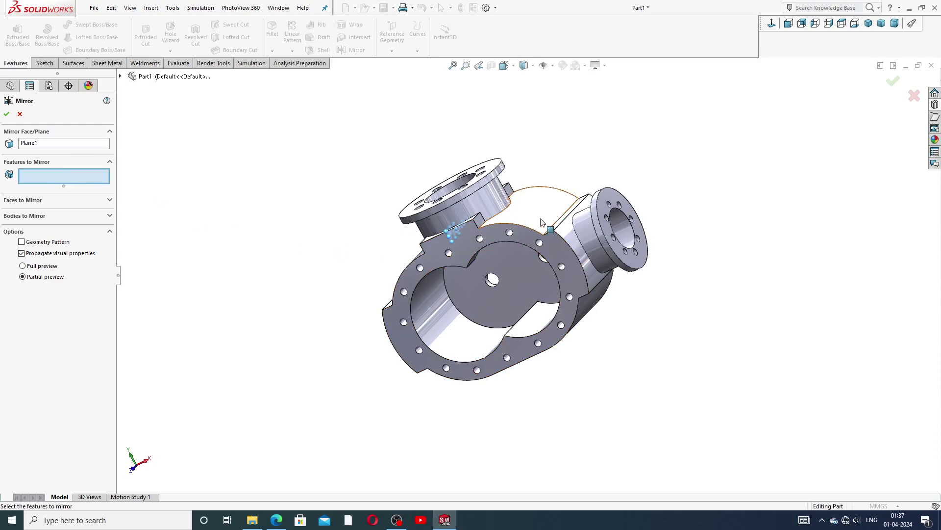
click(120, 76)
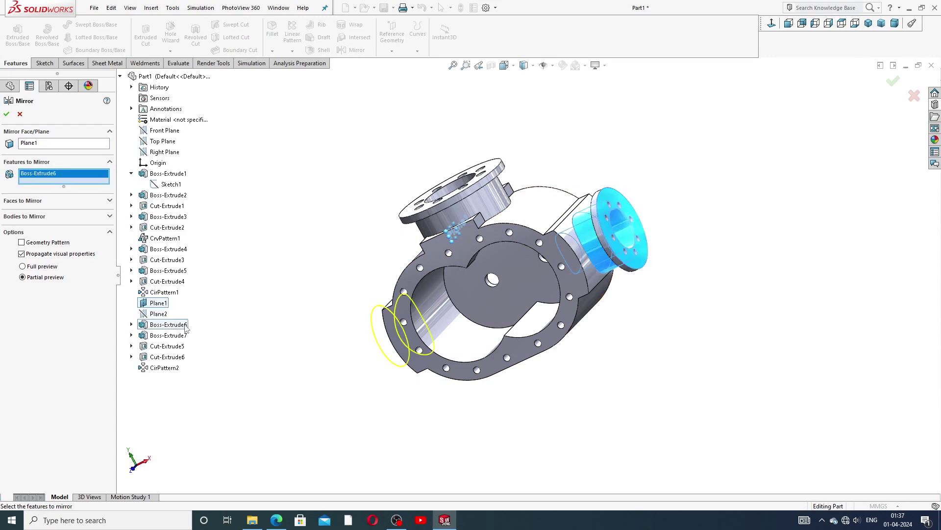
click(168, 335)
click(179, 358)
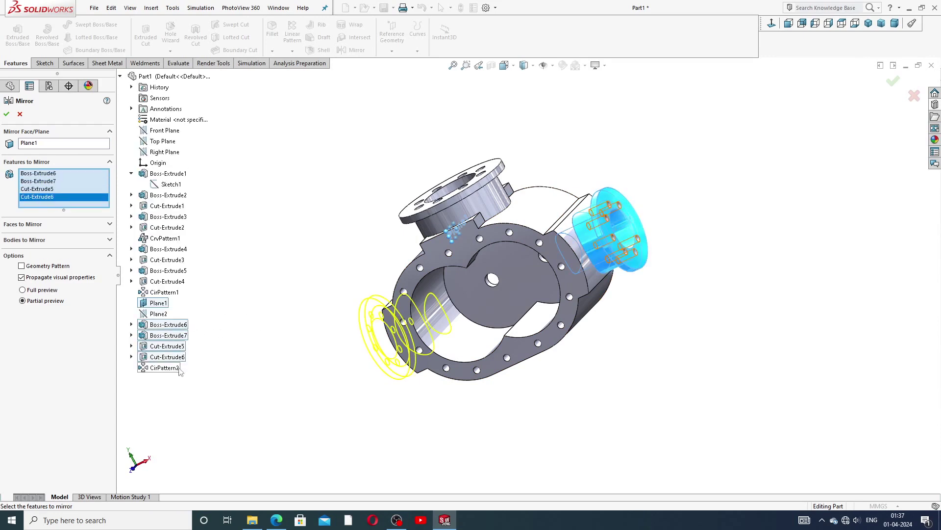
click(7, 115)
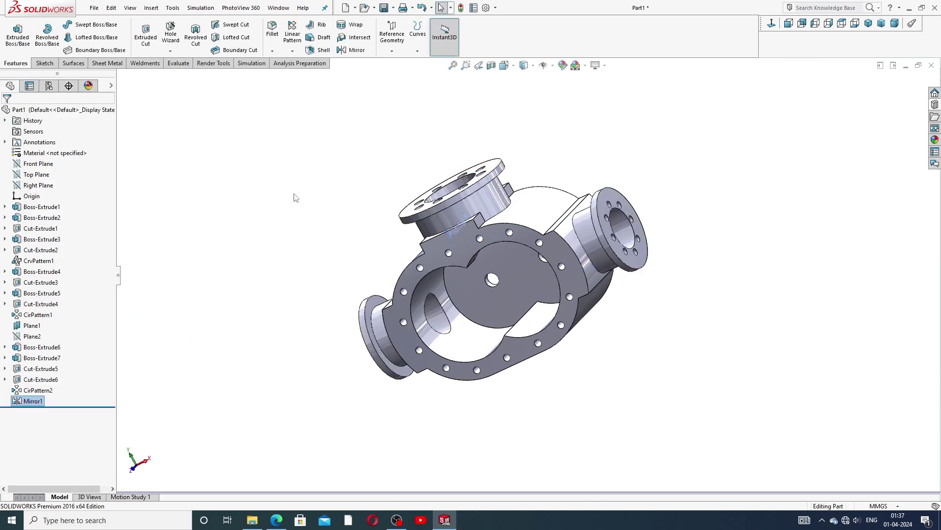
- Orbit and zoom around the mirrored housing to inspect it from front, top and isometric views
middle_drag(316, 204, 416, 265)
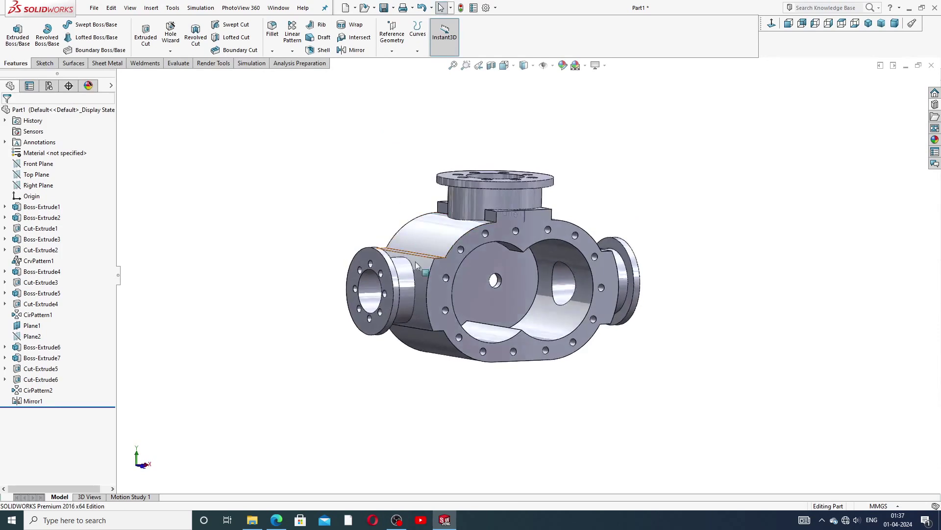
scroll(419, 270, down, 3)
middle_drag(581, 231, 565, 252)
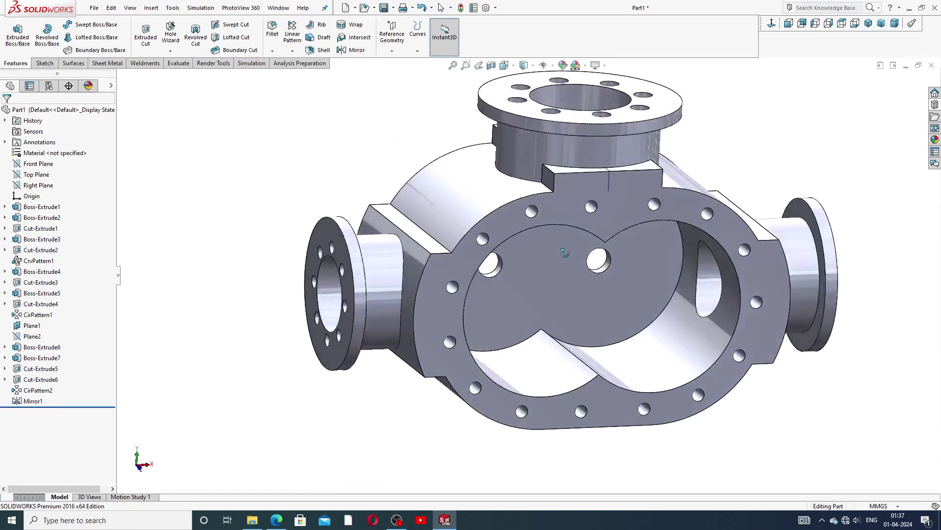
scroll(592, 222, up, 2)
middle_drag(659, 205, 594, 84)
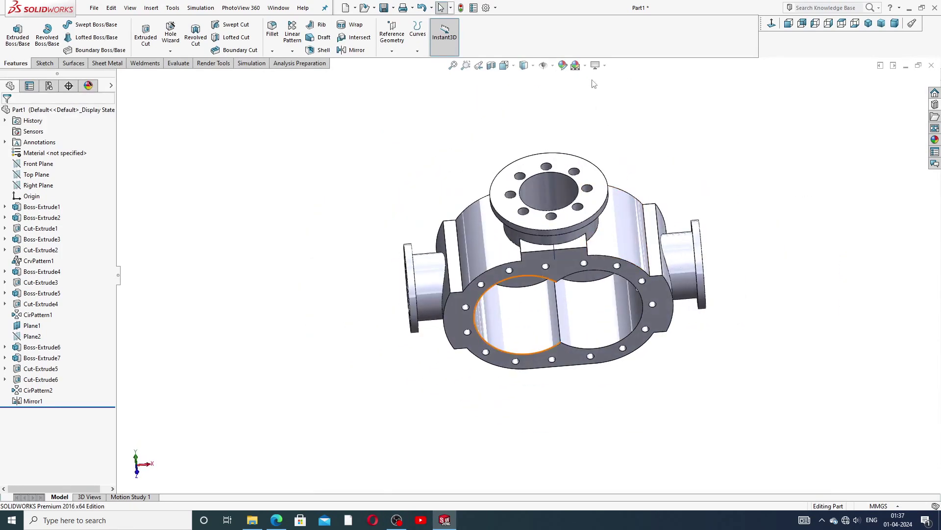
click(576, 66)
click(741, 142)
mouse_move(750, 183)
middle_down()
mouse_move(717, 112)
mouse_move(691, 189)
mouse_move(564, 245)
middle_up()
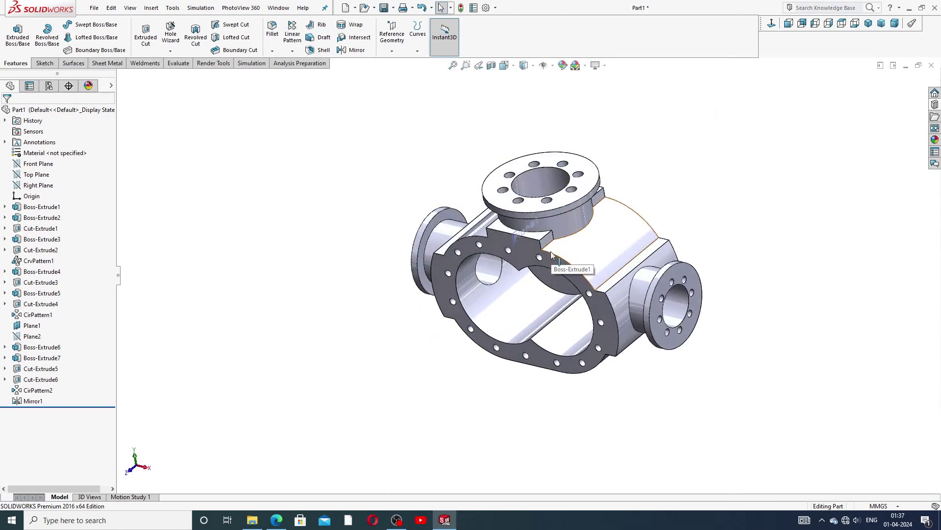
scroll(551, 251, down, 3)
scroll(551, 251, down, 2)
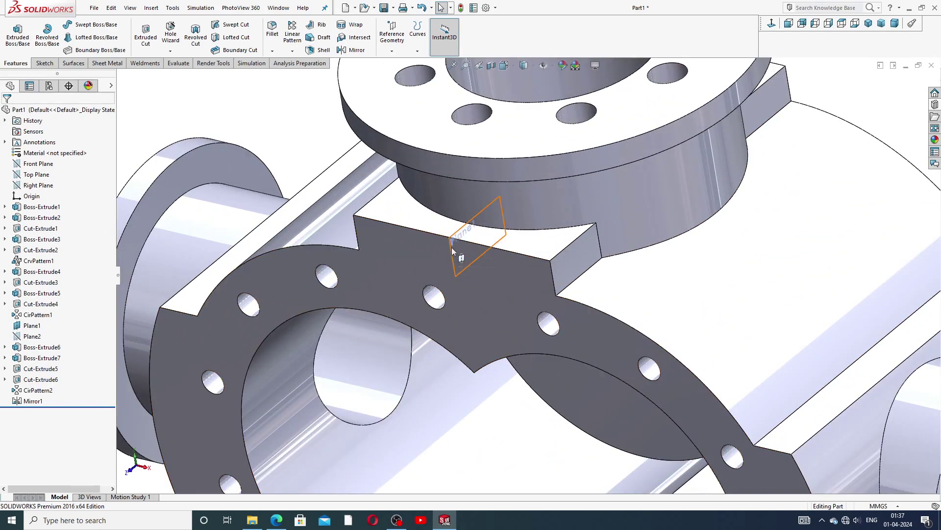
- Select Plane1 to check the mirror plane, then bring up the reference housing drawing PDF
click(451, 247)
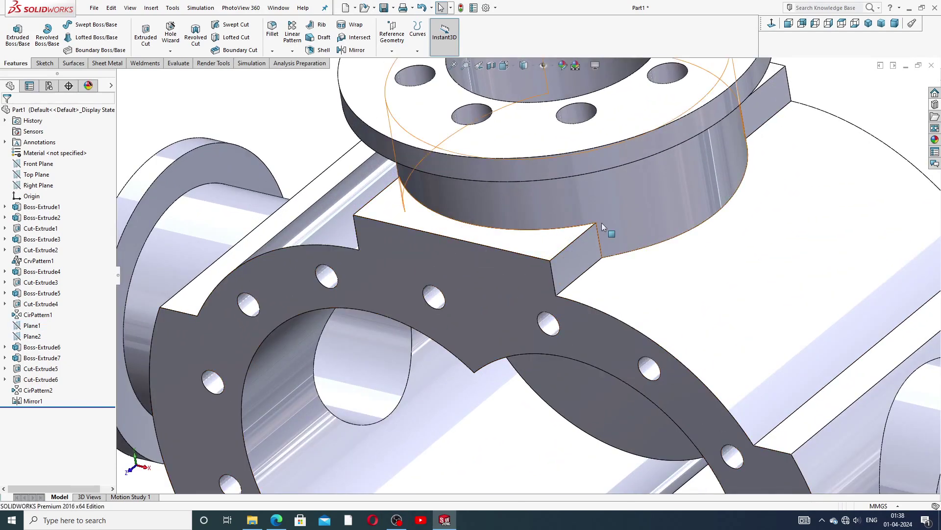
scroll(602, 223, up, 10)
mouse_move(602, 223)
middle_down()
mouse_move(626, 182)
mouse_move(589, 333)
middle_up()
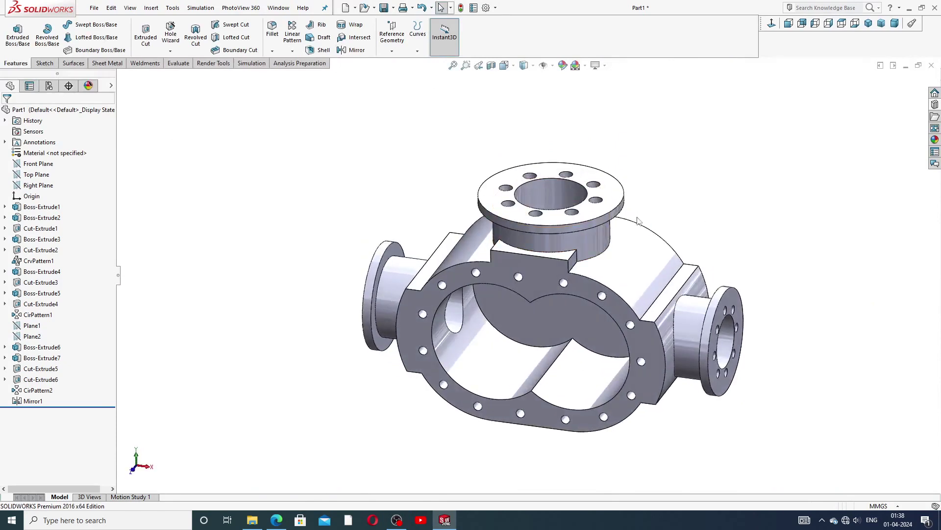
scroll(589, 332, down, 2)
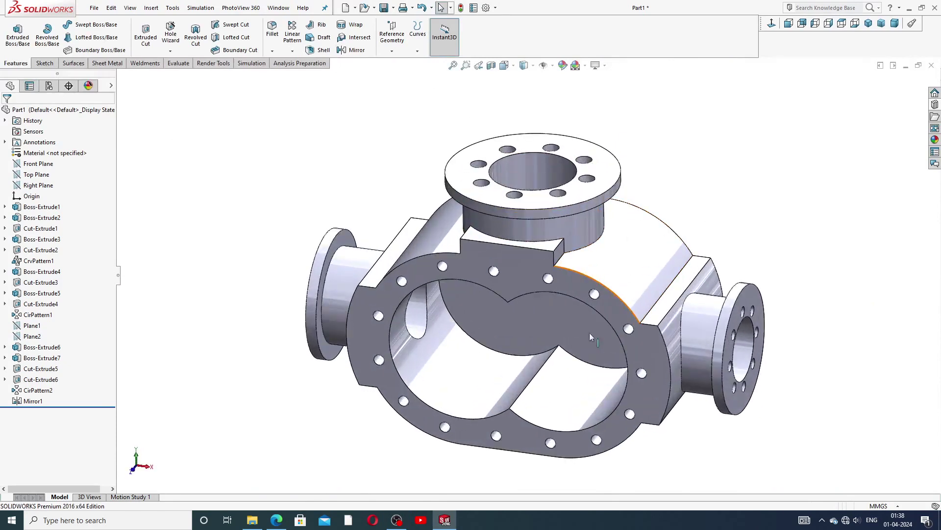
click(277, 520)
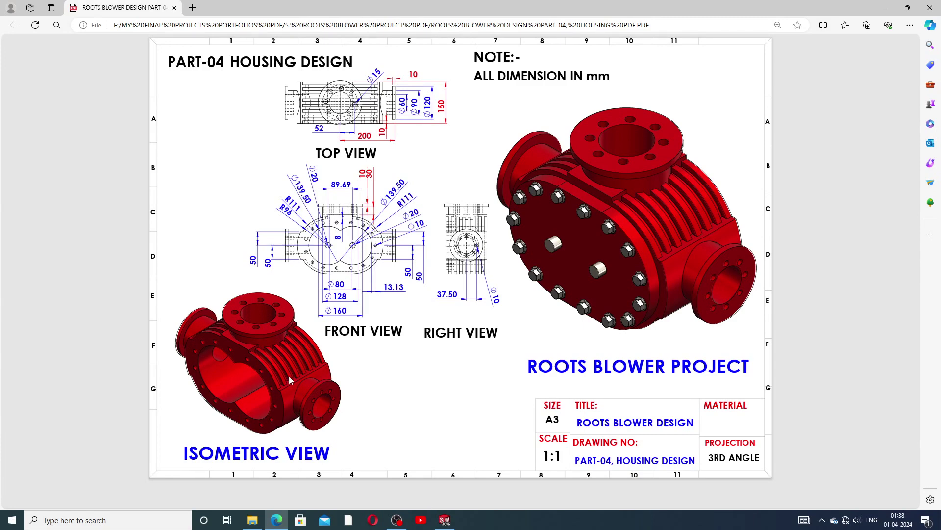
- Switch from the housing drawing PDF to the SOLIDWORKS housing part
click(447, 519)
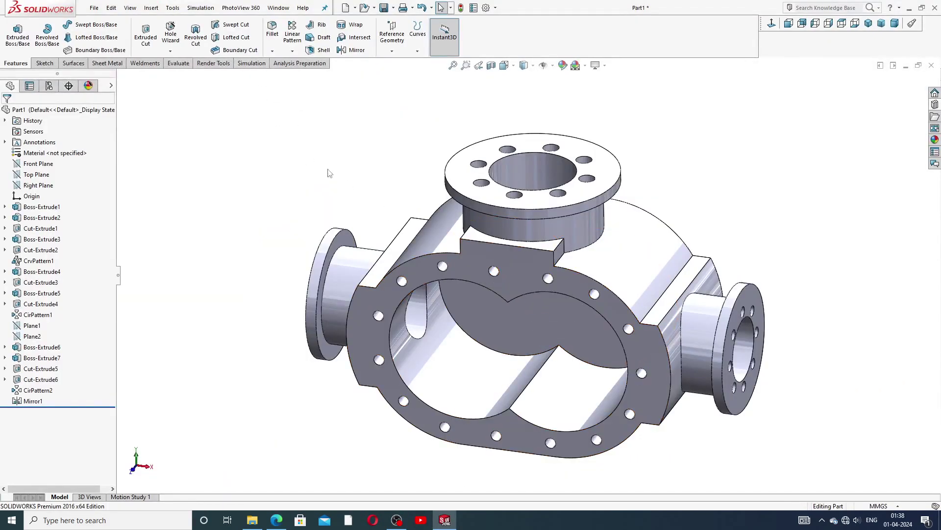
- Start Sketch10 on the housing's flat end face with the Straight Slot tool active
click(52, 63)
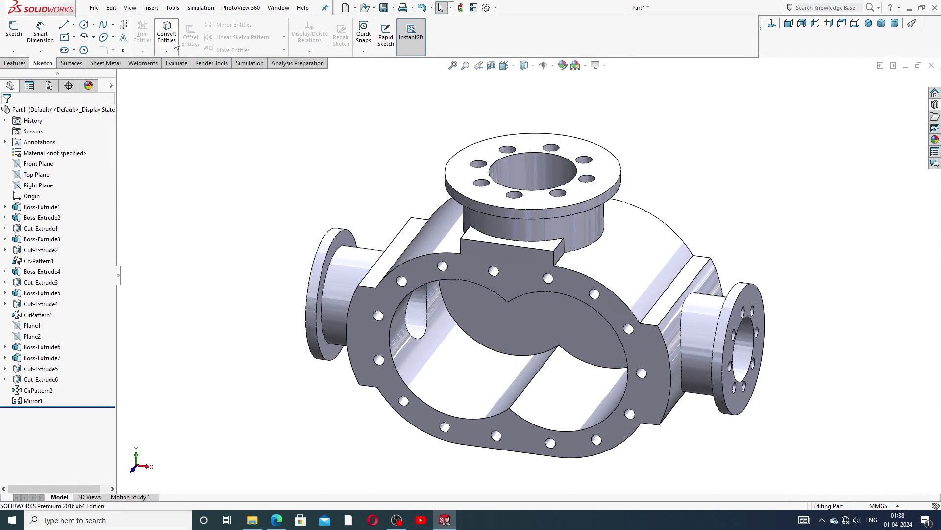
click(74, 50)
click(89, 63)
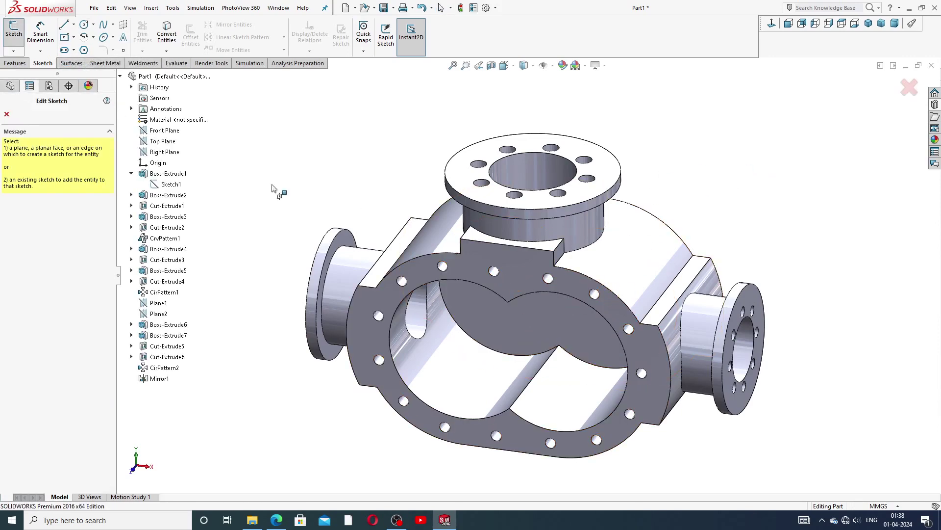
click(6, 115)
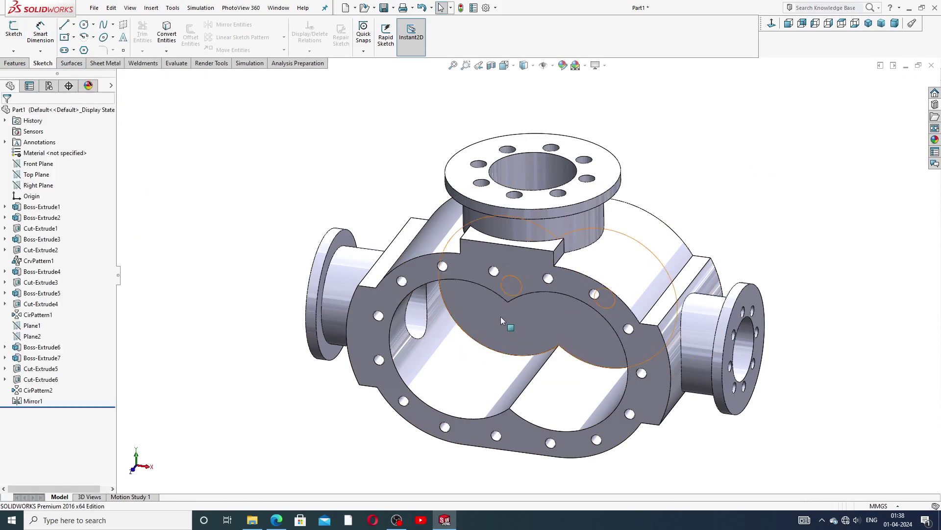
click(519, 269)
click(558, 239)
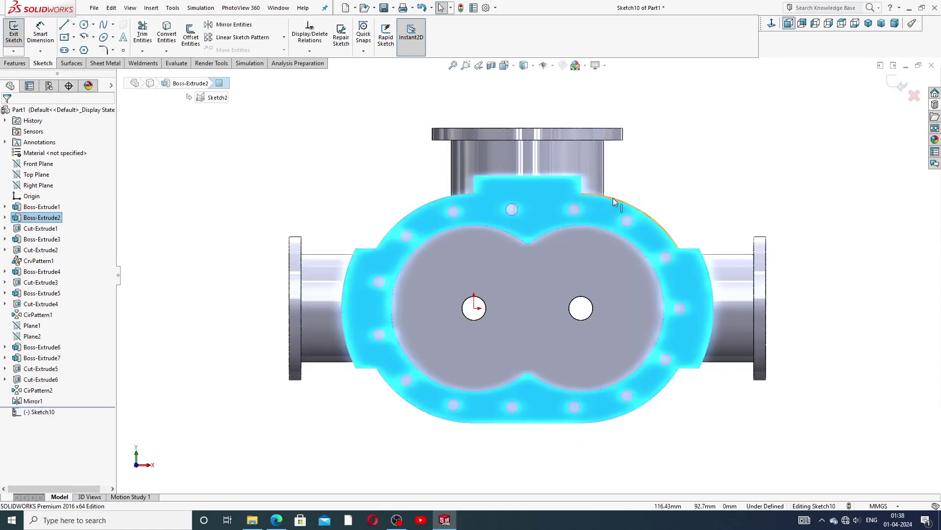
- Try selecting the face's edge loop, then clear the selection
click(614, 201)
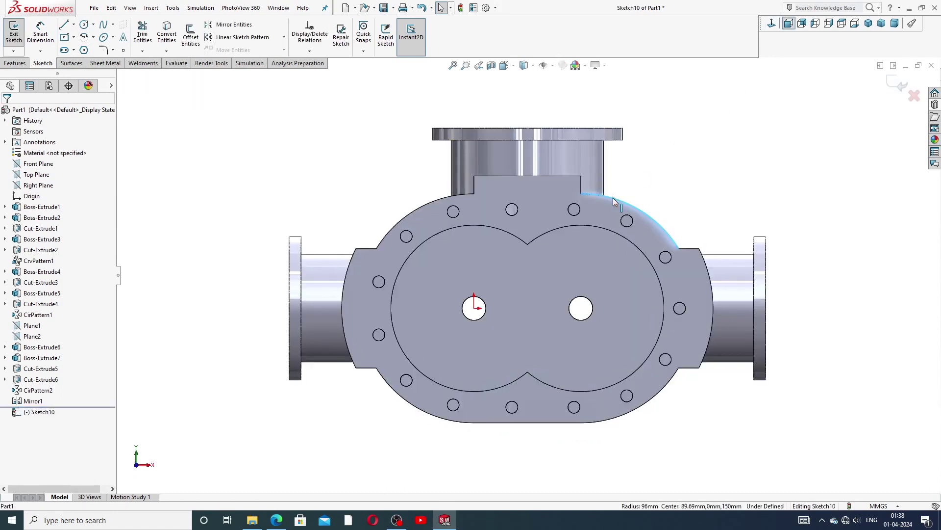
right_click(614, 202)
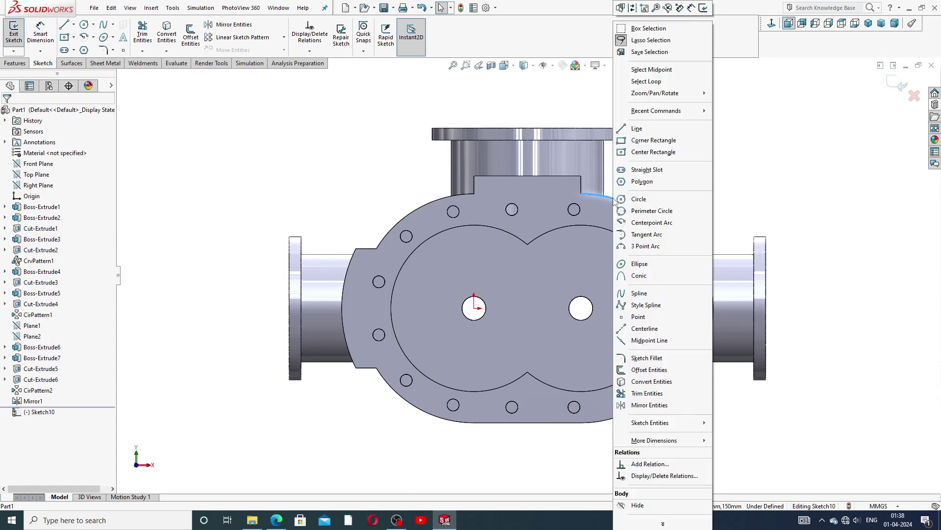
click(651, 82)
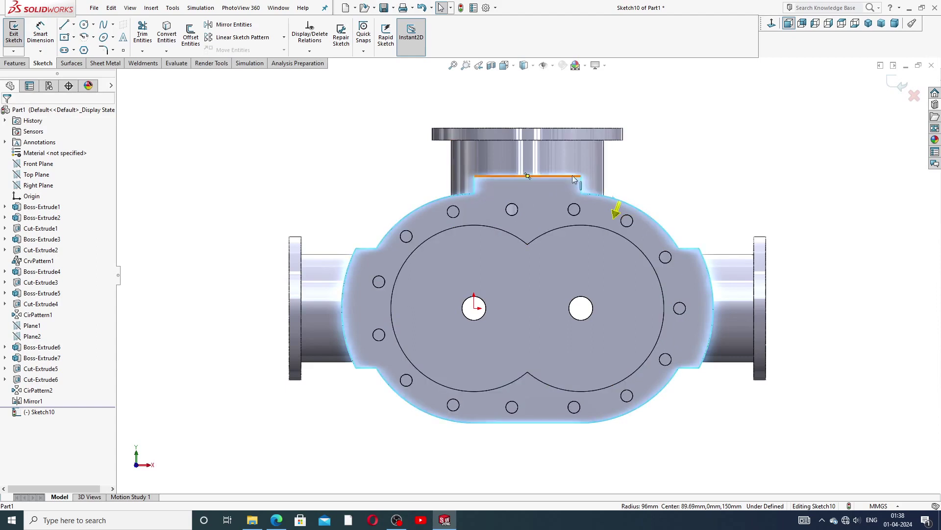
click(677, 175)
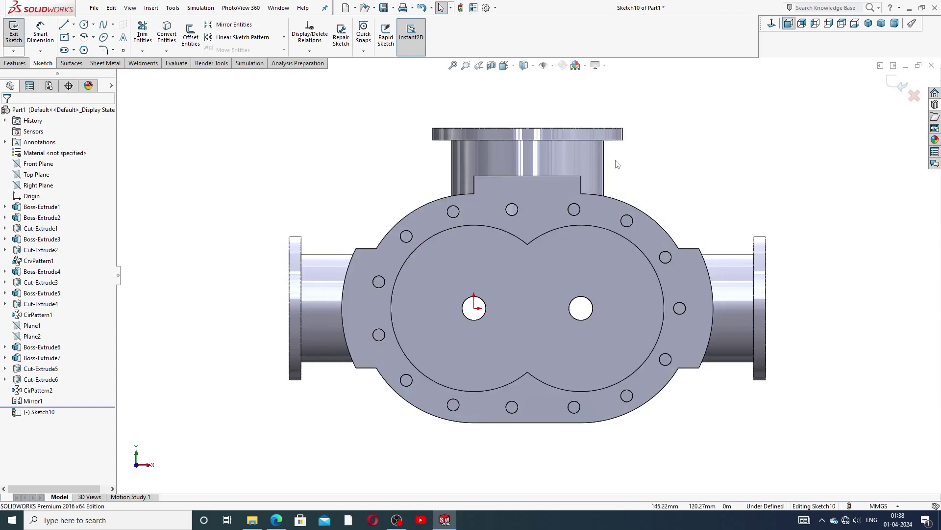
click(74, 51)
- Draw a straight slot from the origin to the right hole centre, widened to the face edge
click(88, 62)
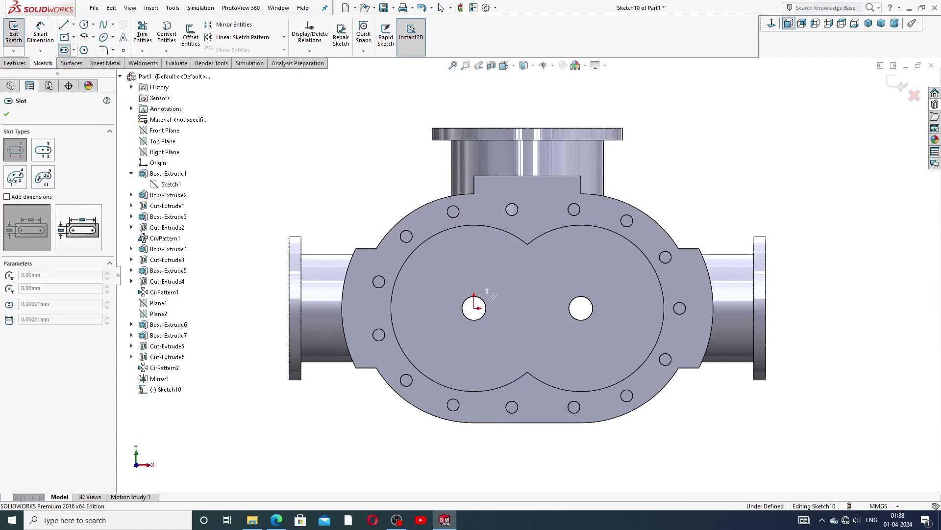
click(473, 308)
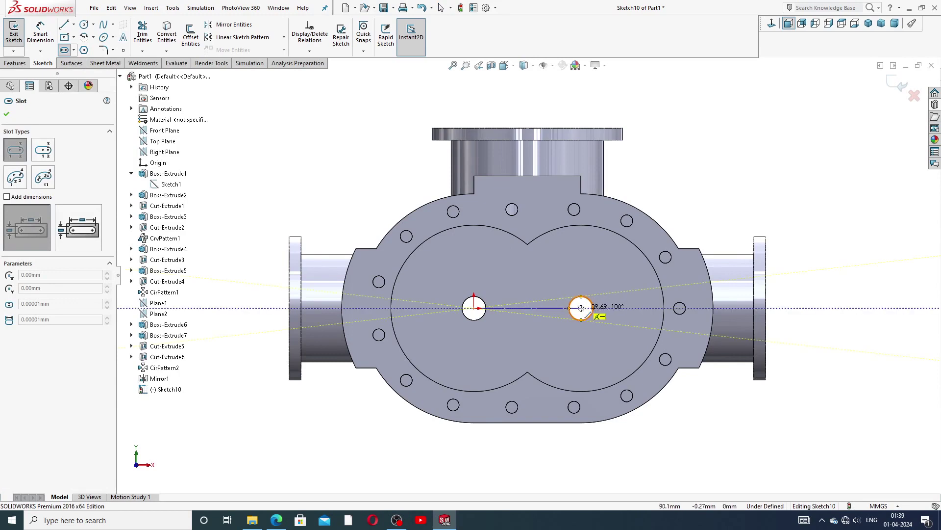
click(581, 308)
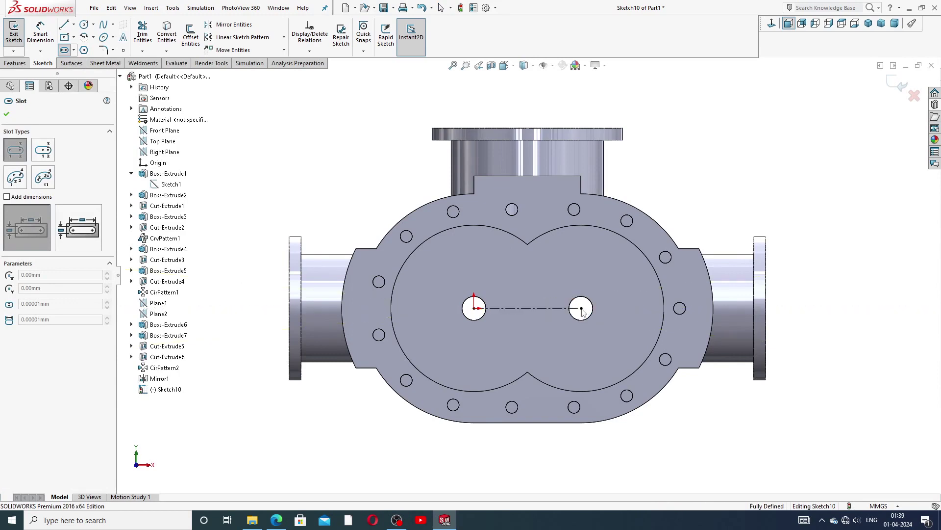
click(583, 180)
right_click(667, 167)
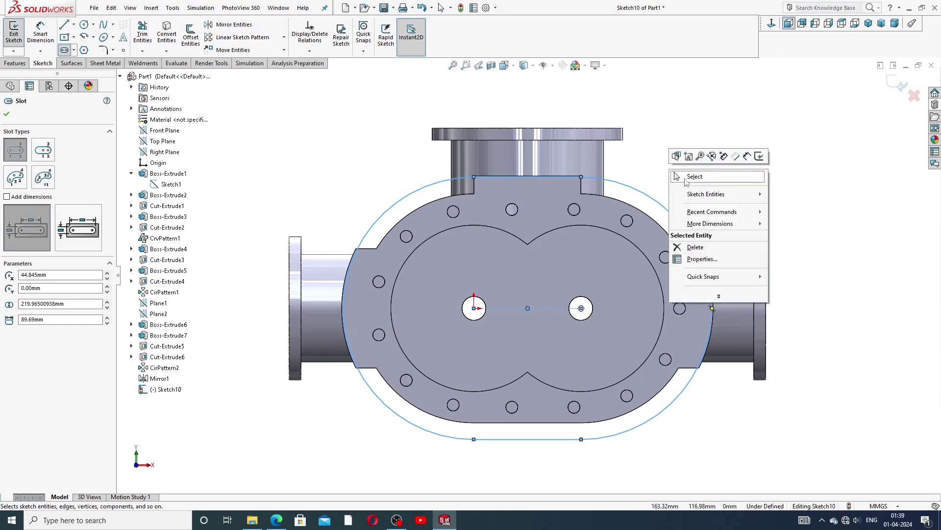
click(682, 175)
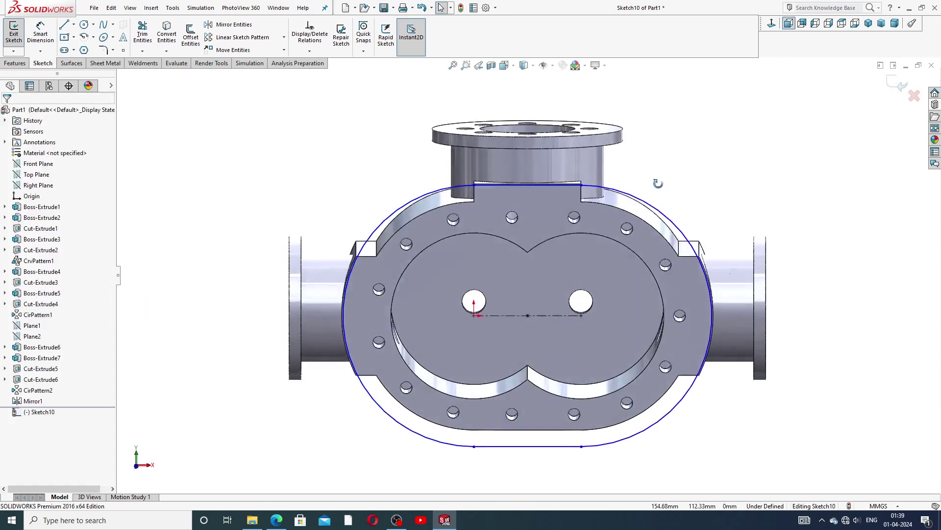
- Make the slot arc coradial with the face's arc edge to fully define the sketch
middle_drag(659, 178, 645, 209)
click(645, 208)
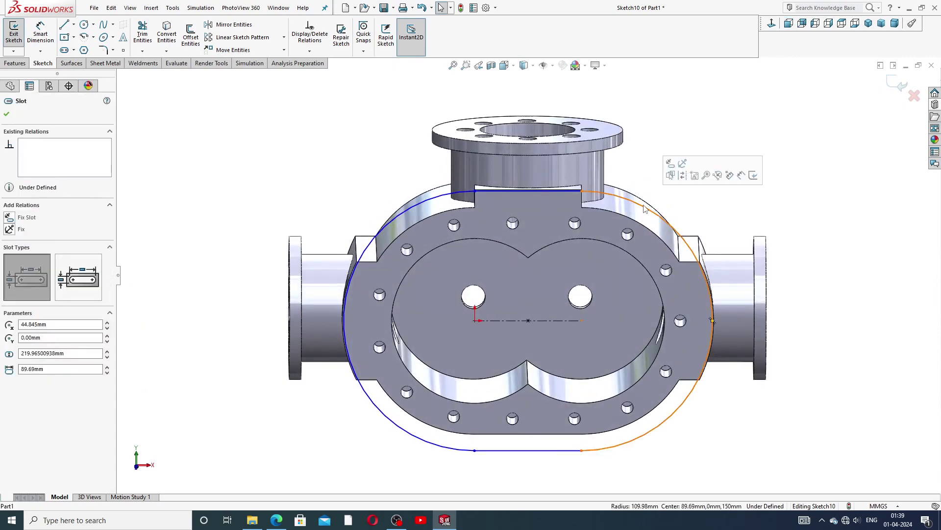
ctrl+click(628, 217)
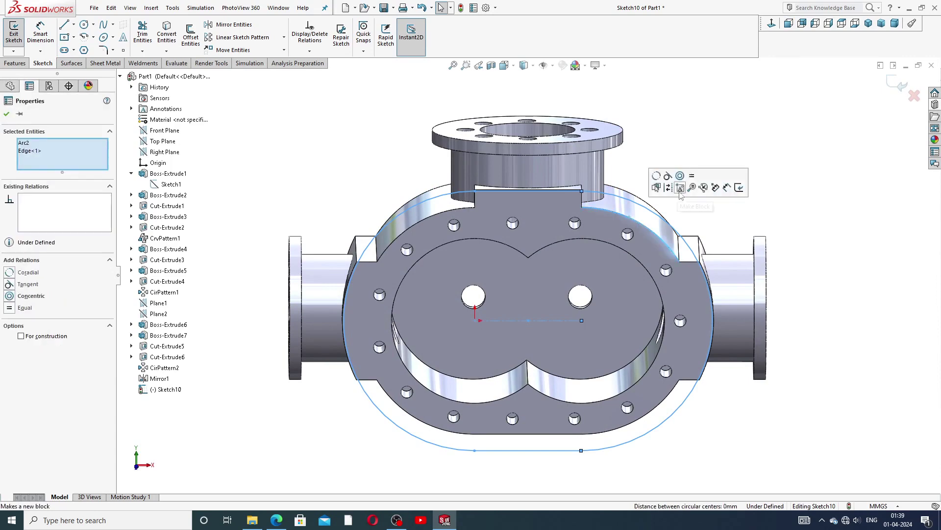
click(657, 177)
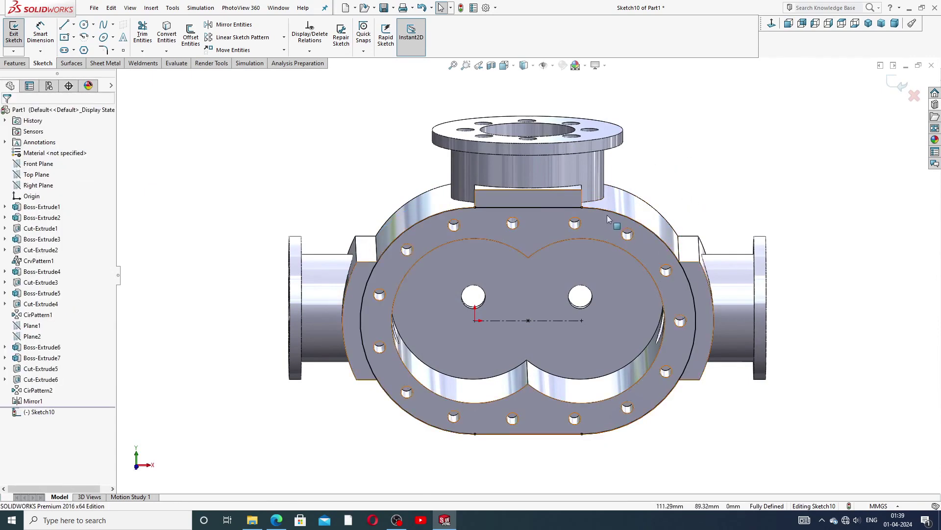
scroll(578, 265, down, 1)
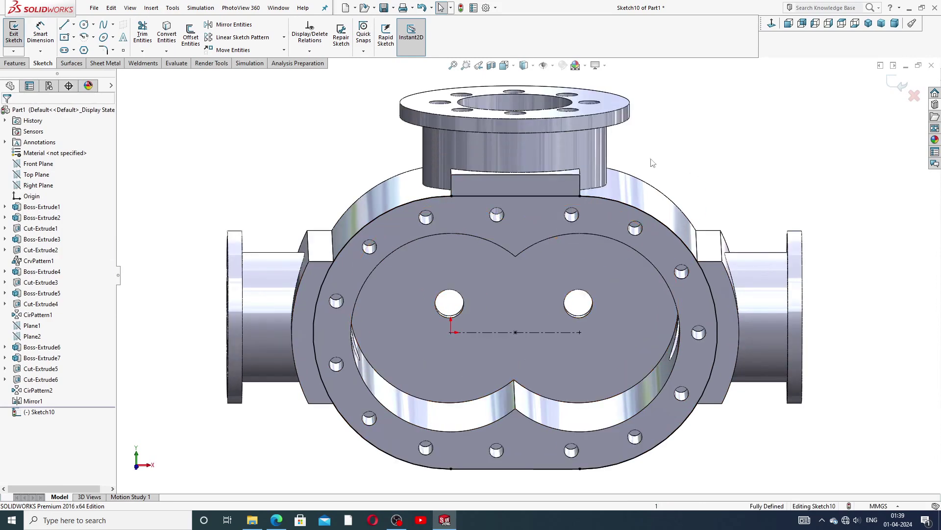
- Offset the slot outline 8 mm outward, checked in Front view
click(190, 46)
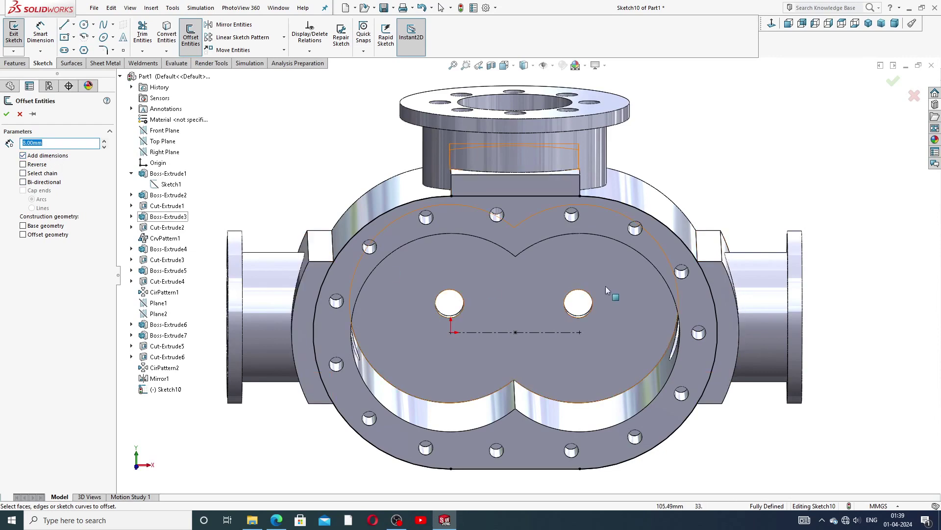
click(627, 208)
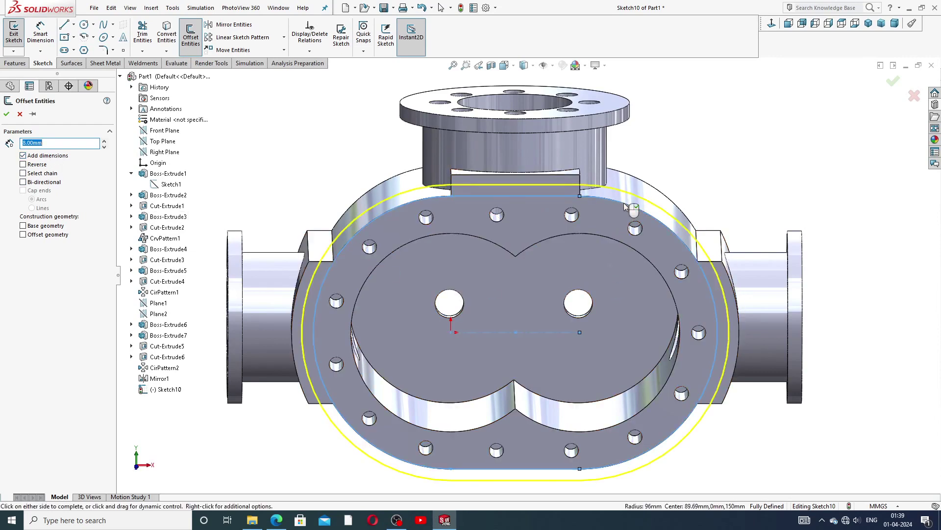
middle_drag(661, 234, 673, 267)
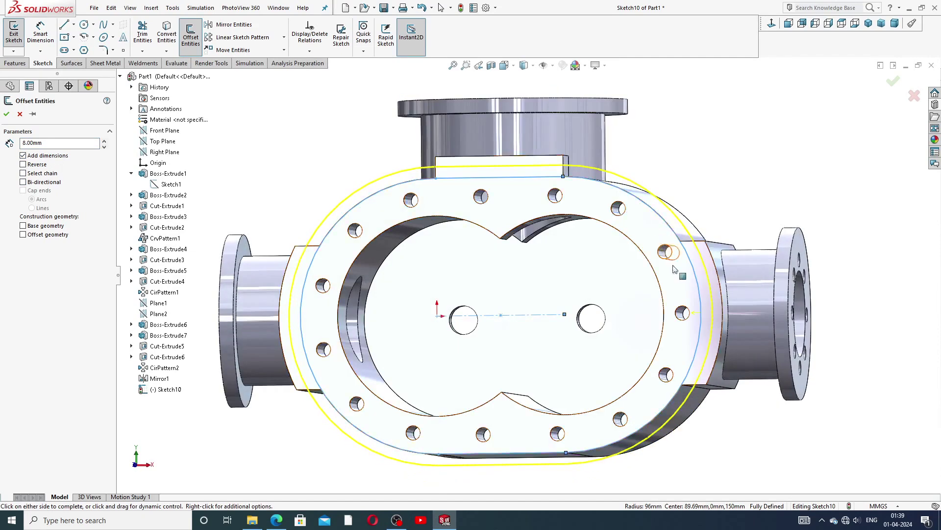
click(788, 23)
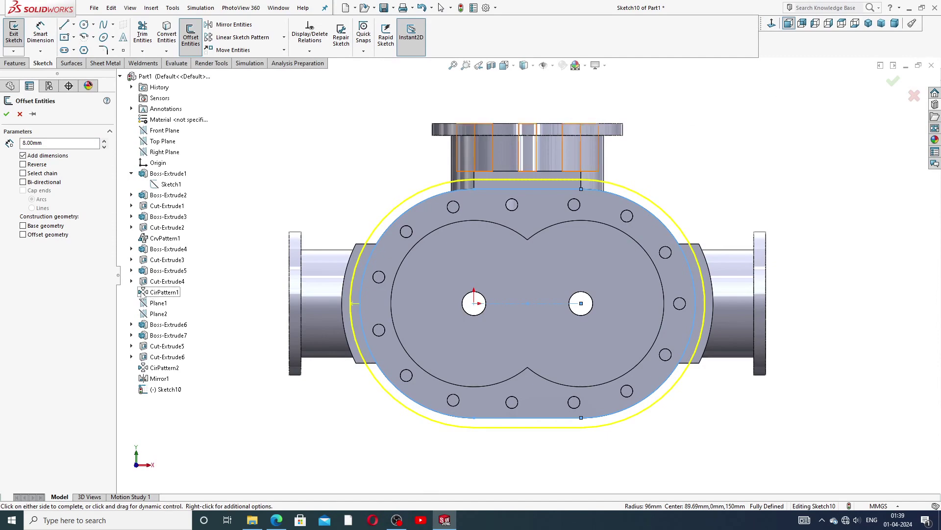
click(7, 113)
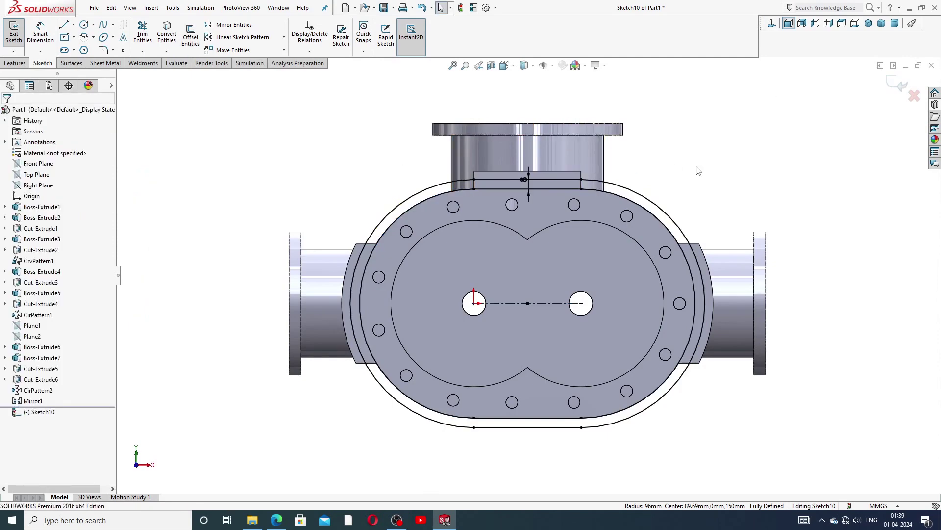
- Convert the casing's top and side port edges into Sketch10 lines, keeping it fully defined
drag(524, 179, 441, 179)
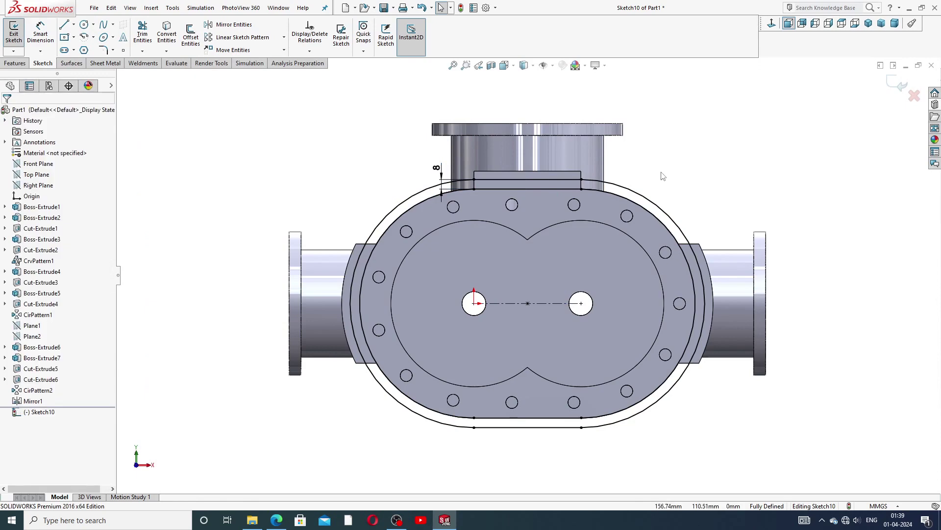
scroll(610, 209, down, 1)
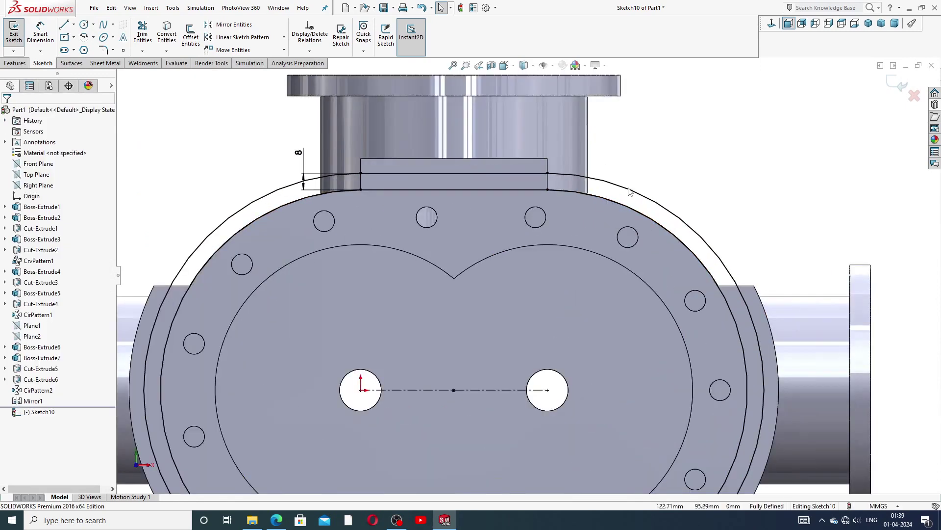
scroll(612, 303, down, 1)
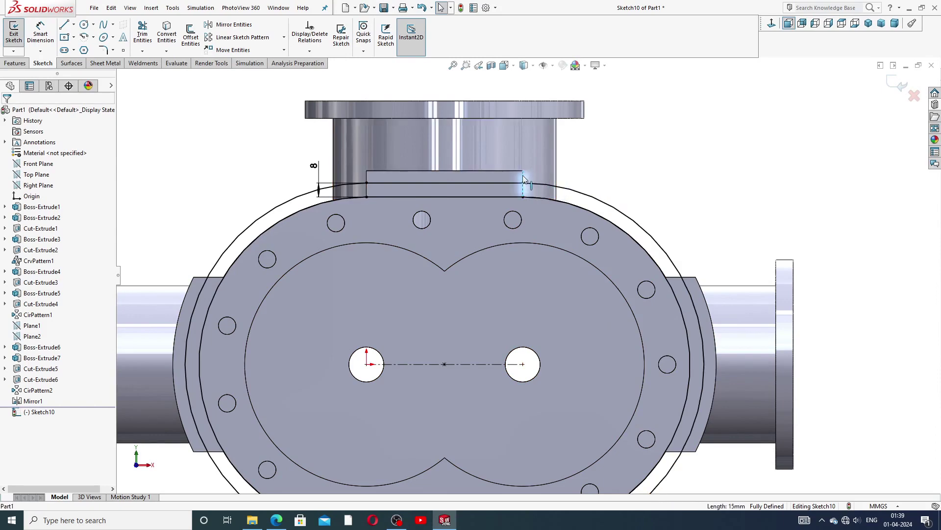
ctrl+click(366, 181)
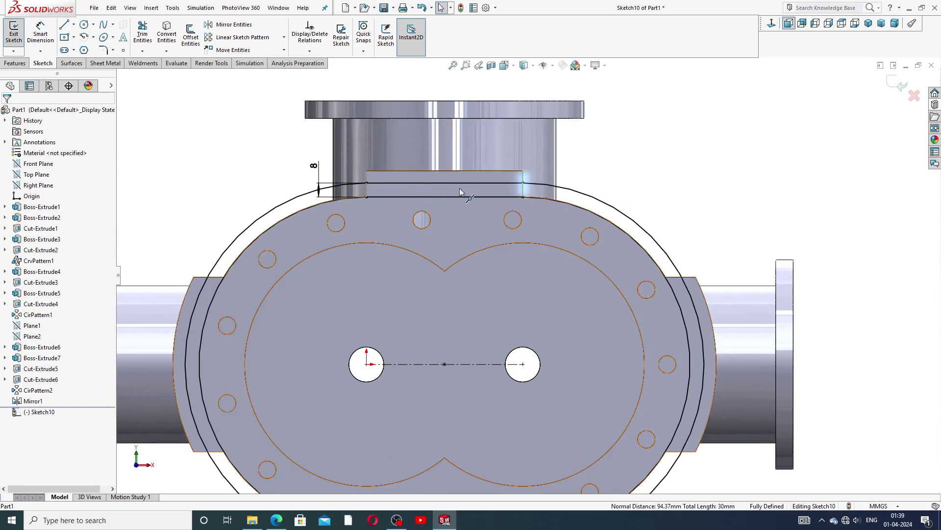
ctrl+click(697, 315)
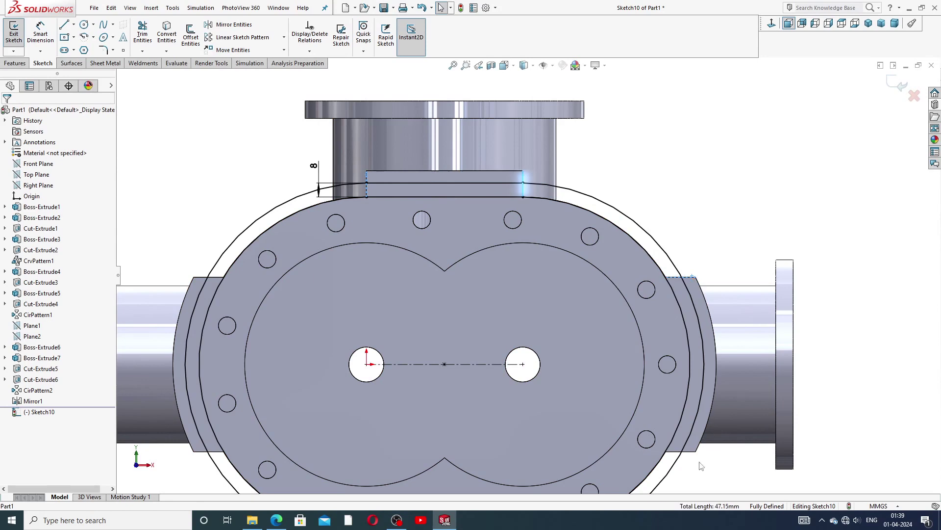
ctrl+click(688, 453)
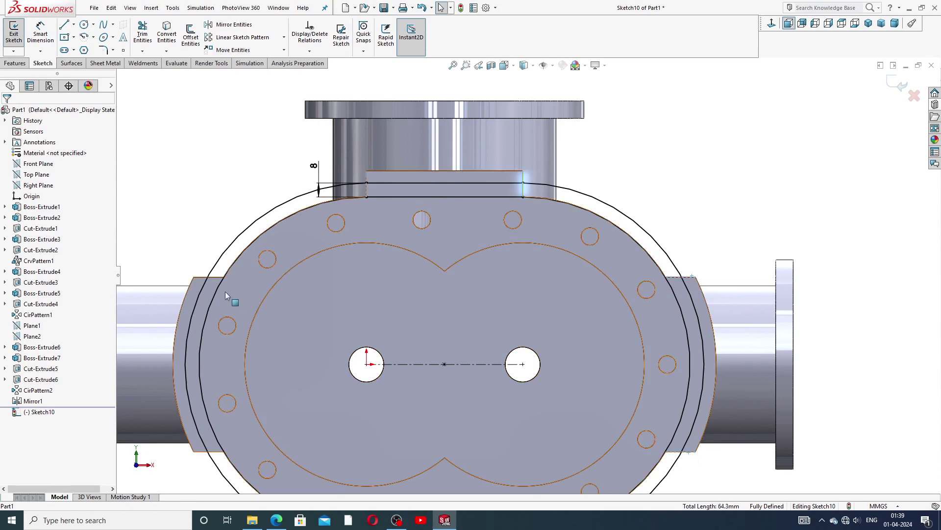
ctrl+click(219, 277)
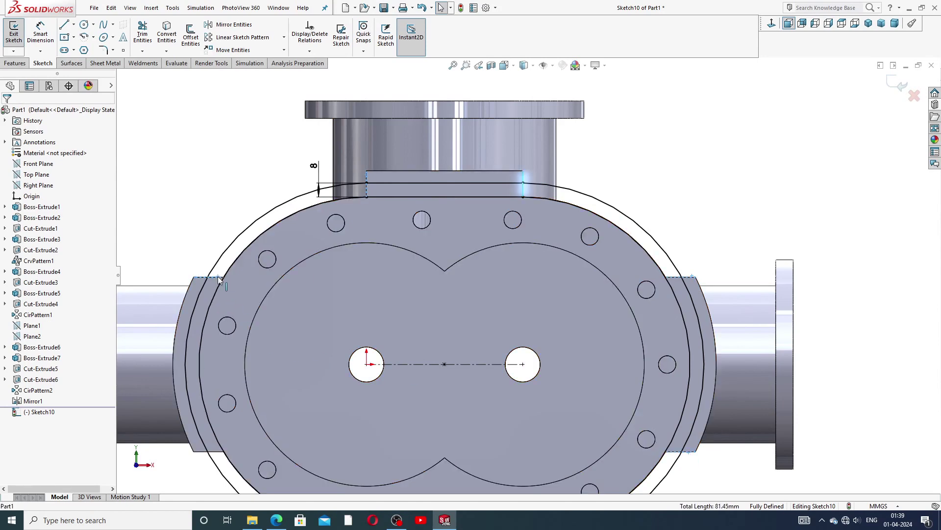
ctrl+click(218, 453)
click(169, 38)
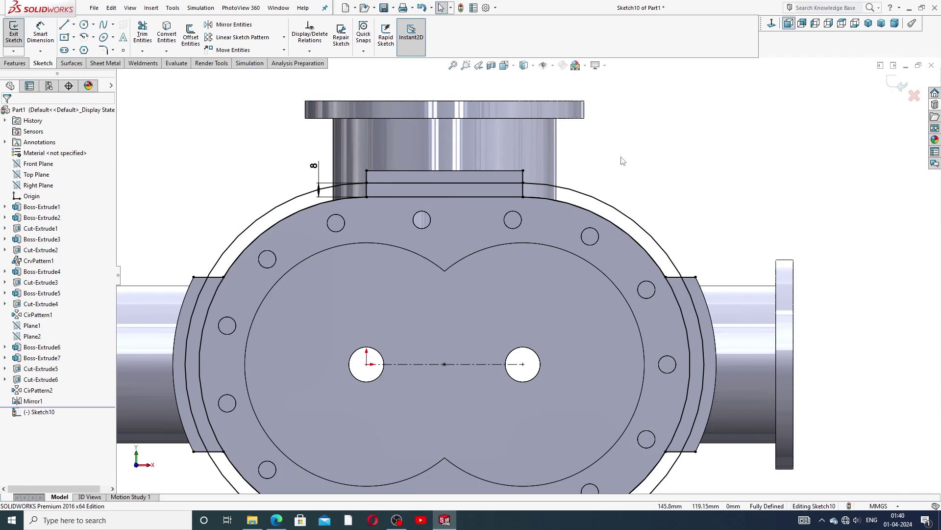
scroll(545, 263, up, 2)
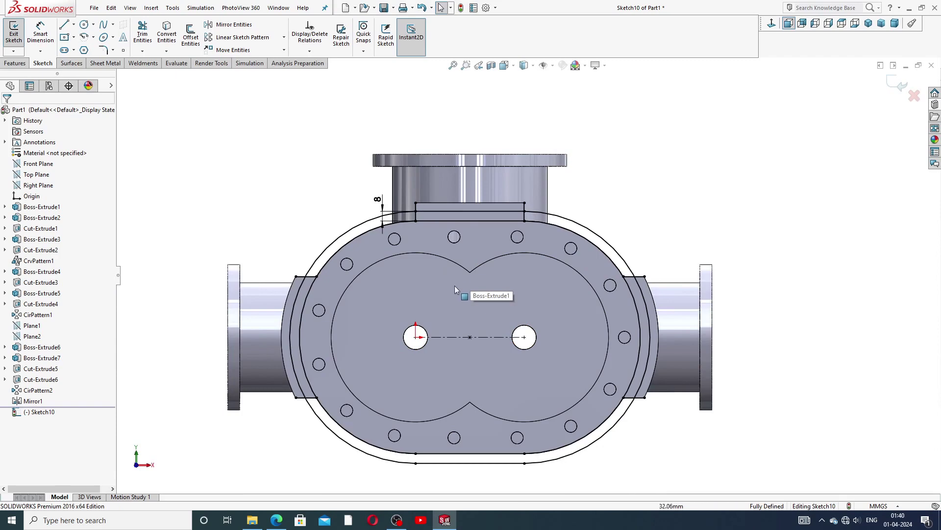
middle_drag(455, 286, 454, 299)
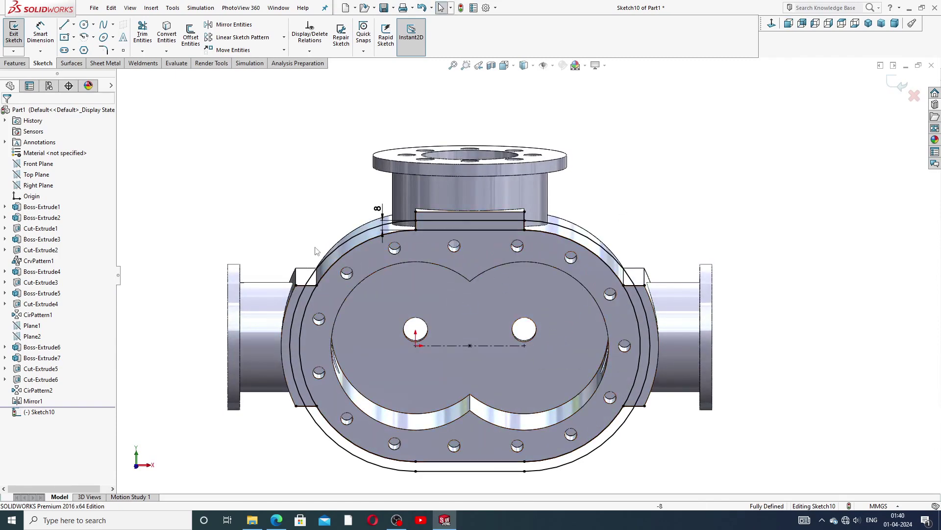
- Extrude the three Sketch10 arc strips 10 mm in reversed direction as Boss-Extrude8
click(15, 63)
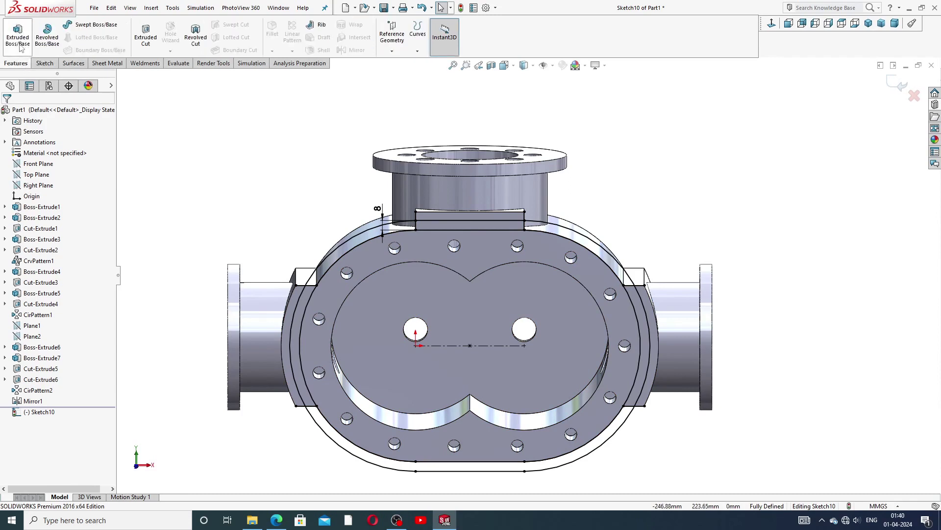
click(18, 34)
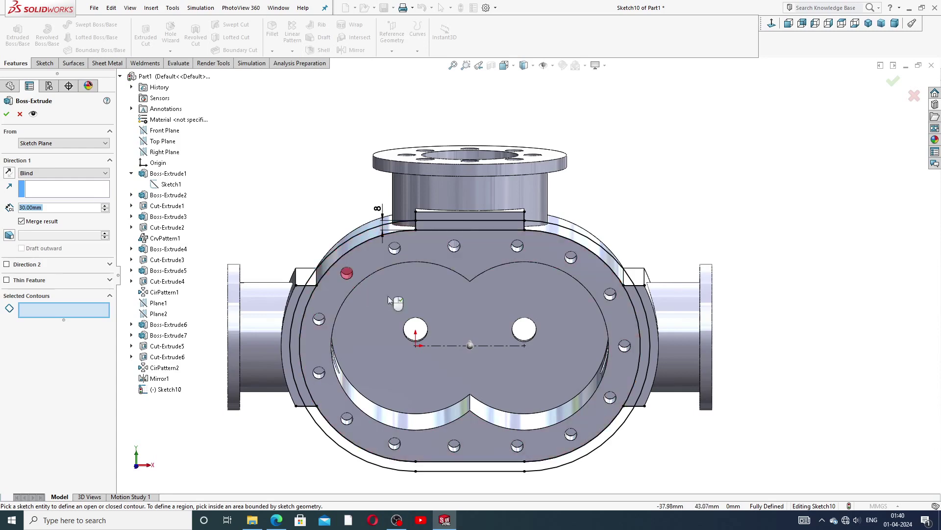
middle_drag(486, 245, 560, 245)
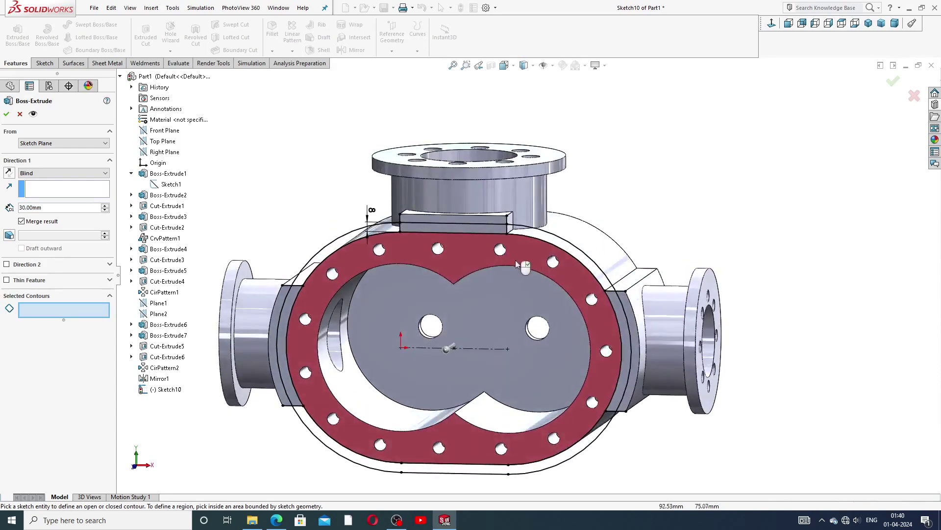
click(559, 245)
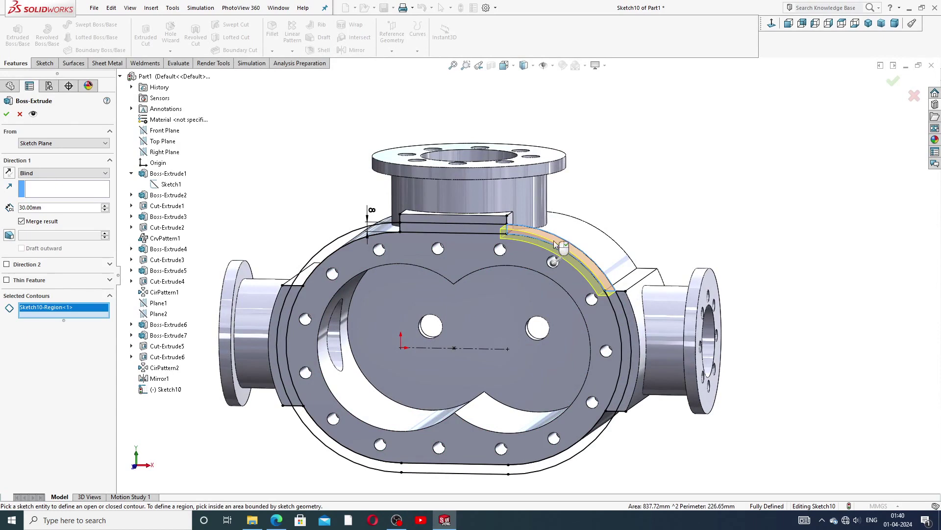
click(346, 239)
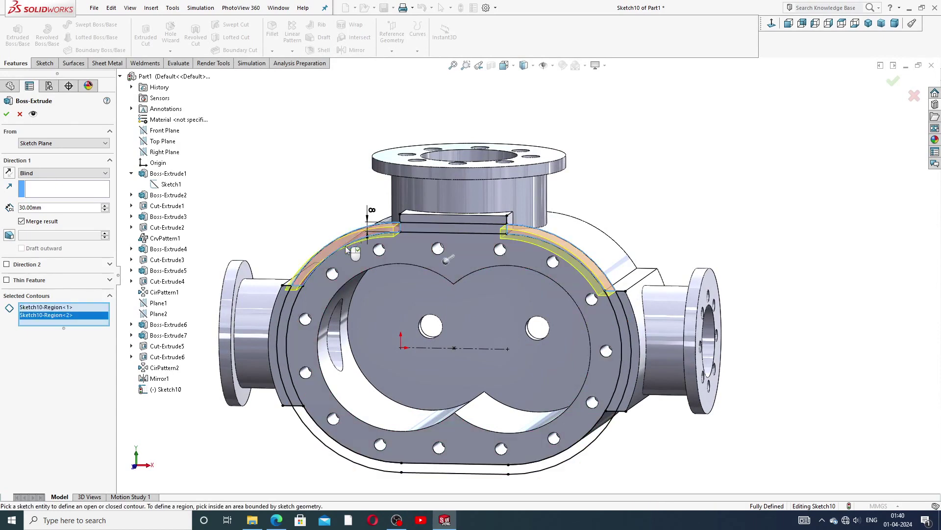
click(331, 447)
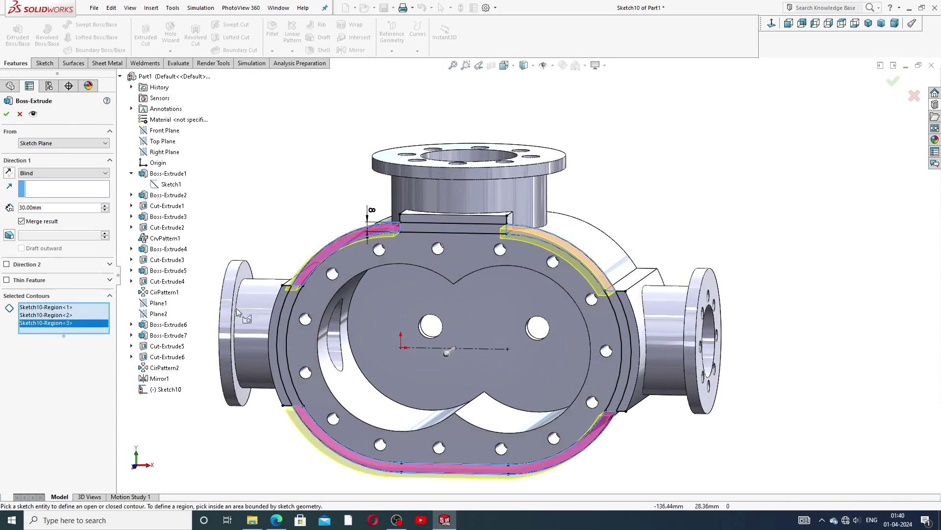
key(ctrl+7)
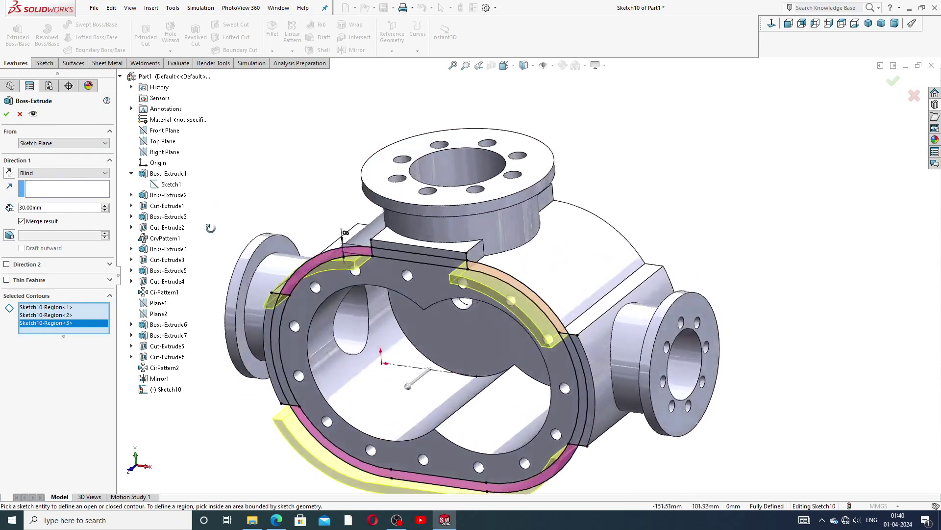
click(9, 172)
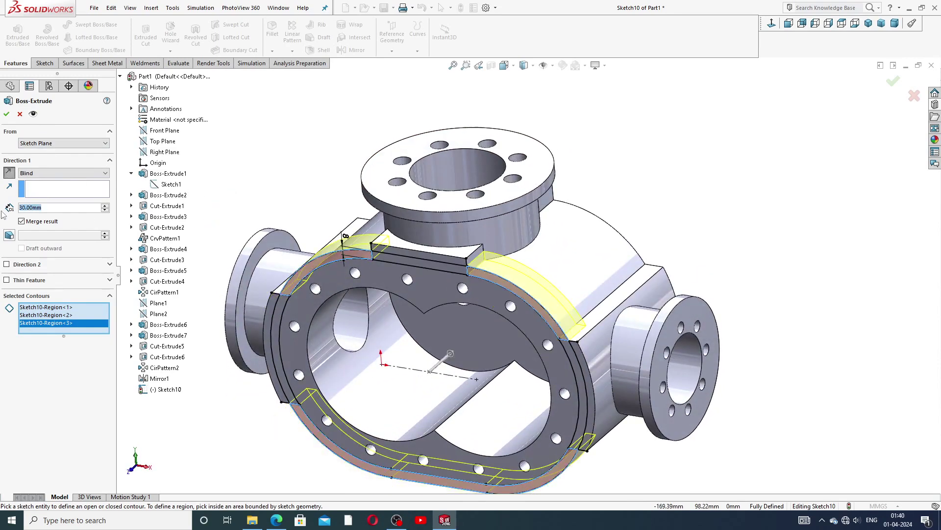
text(10)
key(Return)
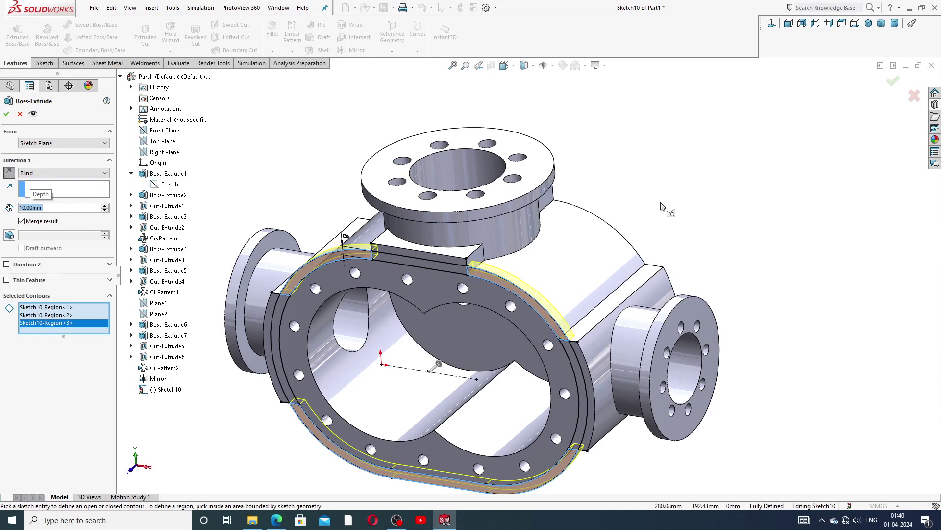
middle_drag(667, 208, 598, 211)
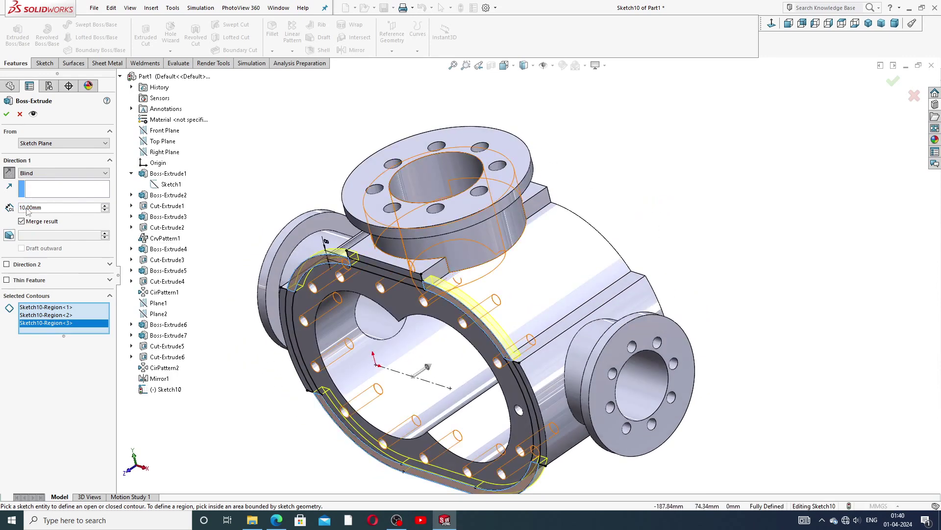
key(Return)
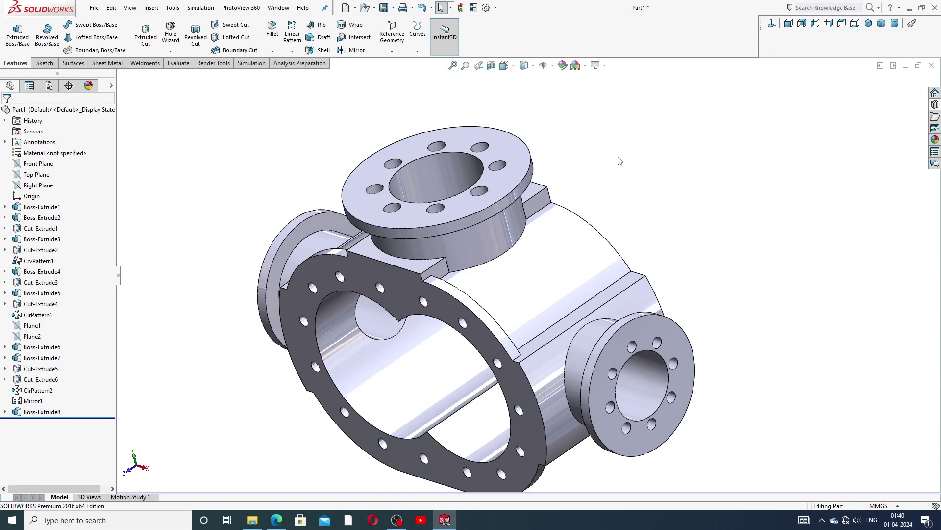
- Start a linear pattern with Direction 1 along a casing edge
scroll(346, 151, up, 3)
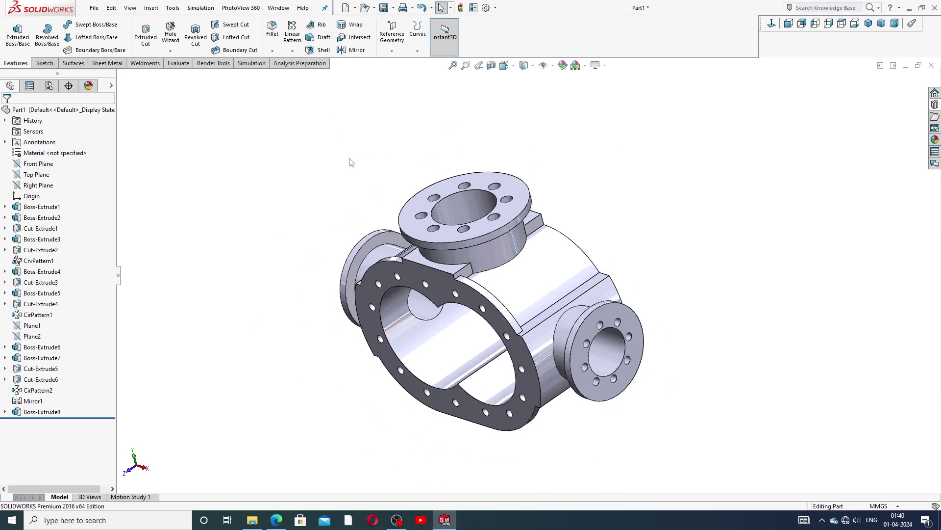
middle_drag(351, 160, 346, 87)
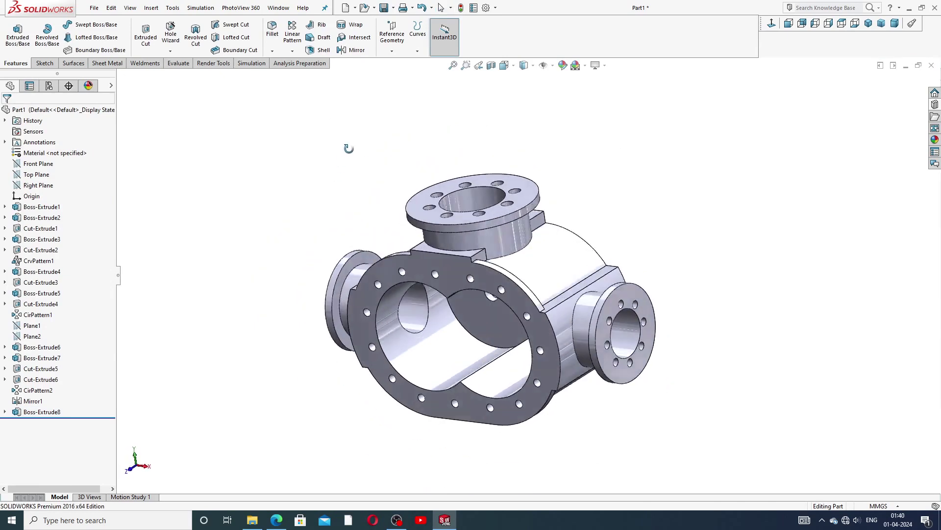
click(293, 51)
click(312, 63)
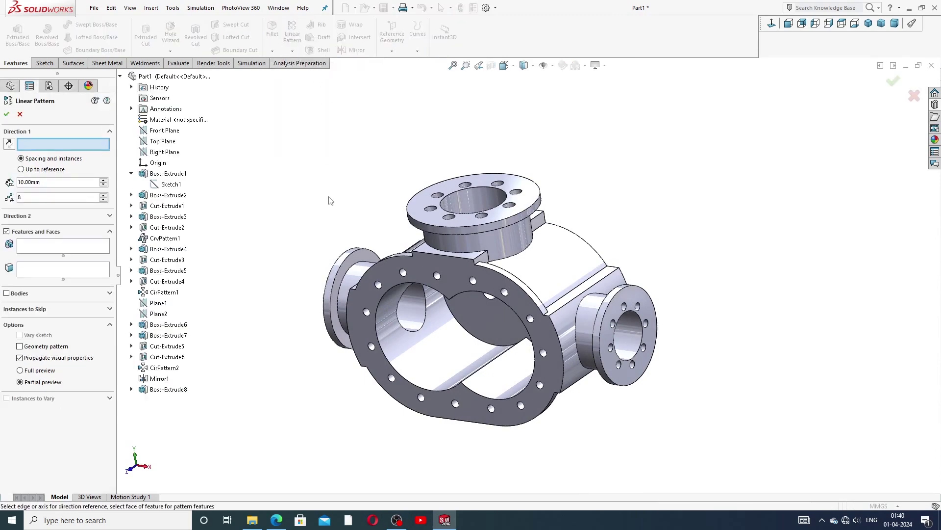
middle_drag(326, 197, 343, 240)
scroll(432, 269, down, 2)
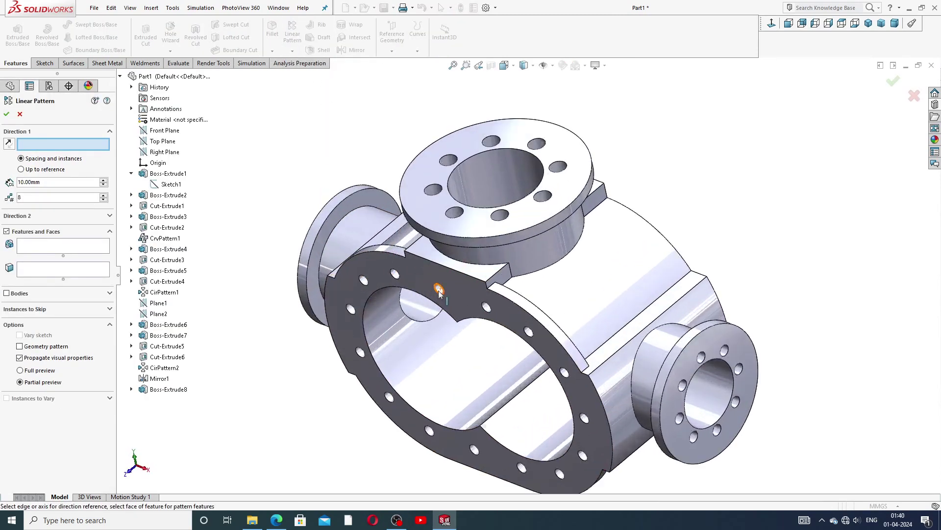
scroll(513, 271, down, 1)
click(513, 271)
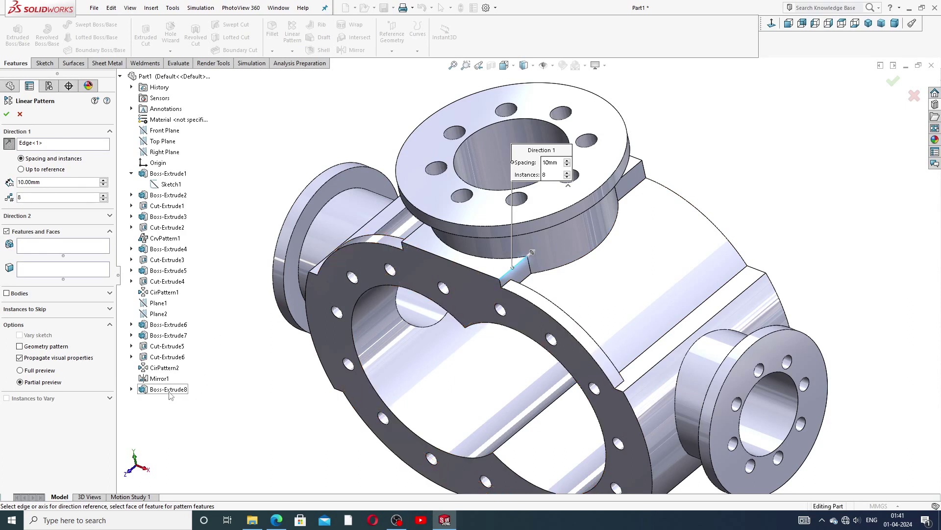
- Pattern Boss-Extrude8 at 20 mm spacing into eight instances as LPattern1
click(168, 389)
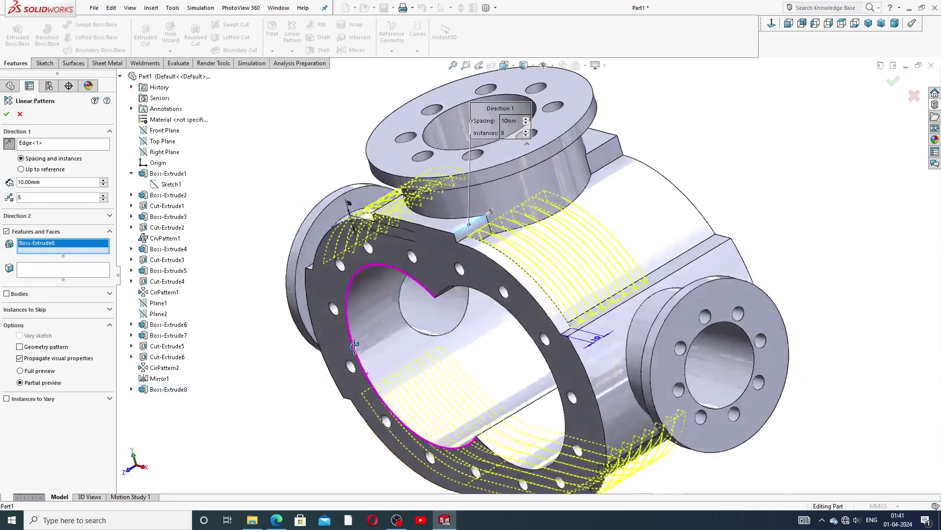
middle_drag(387, 363, 355, 373)
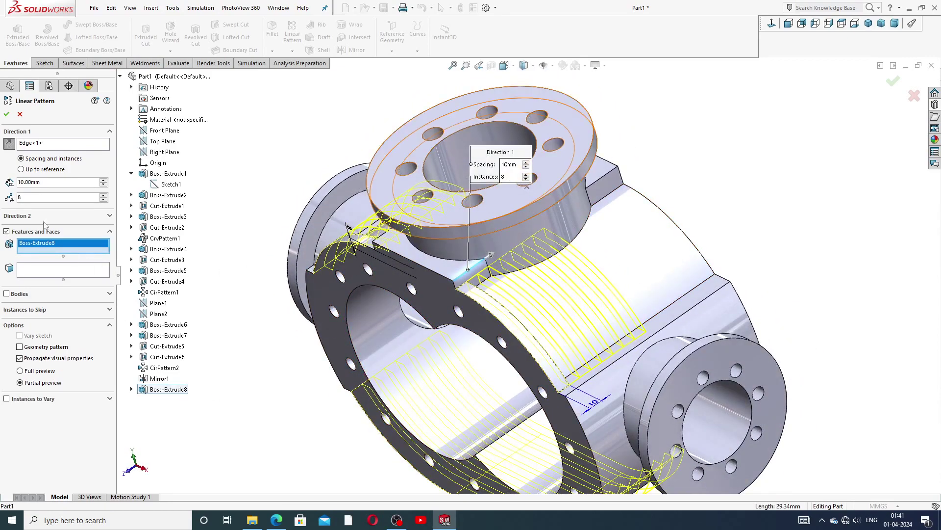
double_click(48, 182)
text(20)
key(Return)
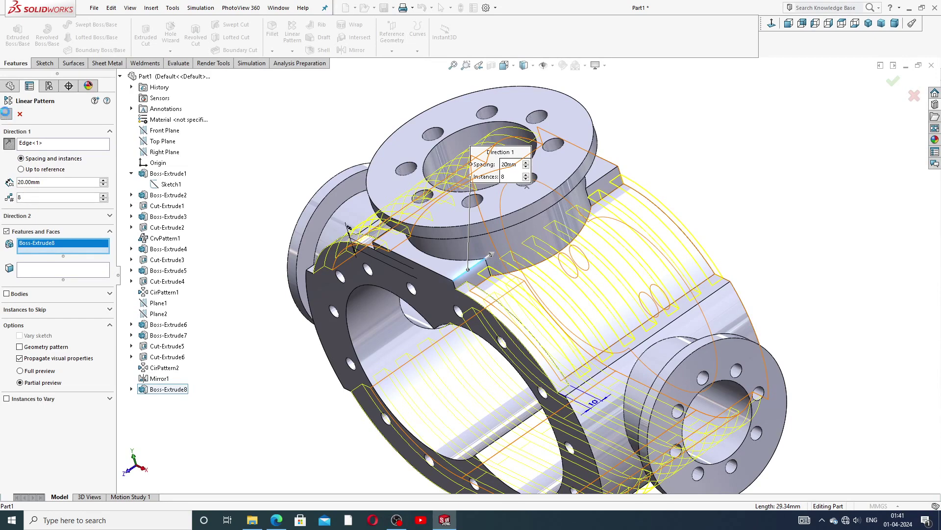
click(6, 114)
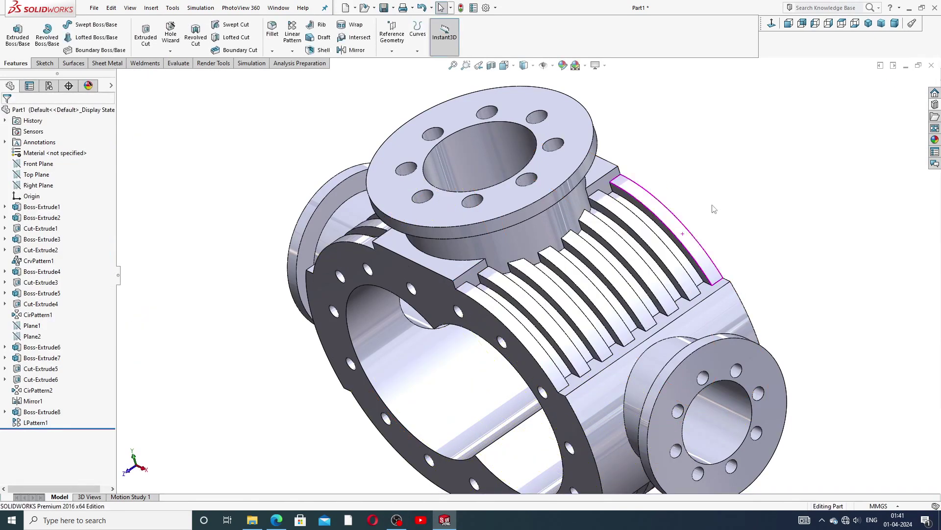
mouse_move(660, 216)
middle_down()
mouse_move(617, 234)
mouse_move(548, 312)
mouse_move(578, 356)
middle_up()
scroll(548, 311, down, 3)
scroll(577, 355, up, 3)
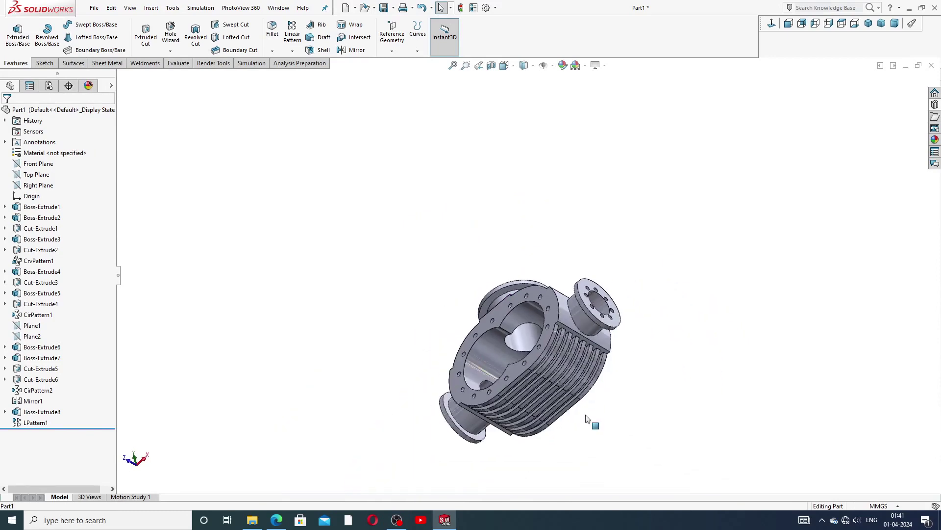
mouse_move(591, 419)
middle_down()
mouse_move(546, 340)
mouse_move(567, 213)
mouse_move(559, 219)
mouse_move(548, 208)
middle_up()
scroll(547, 340, down, 3)
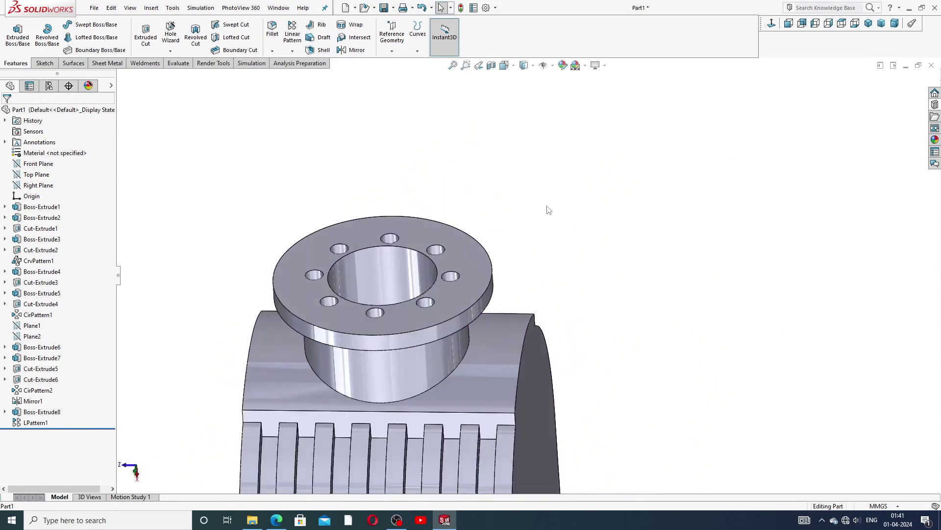
click(504, 65)
click(564, 92)
click(581, 105)
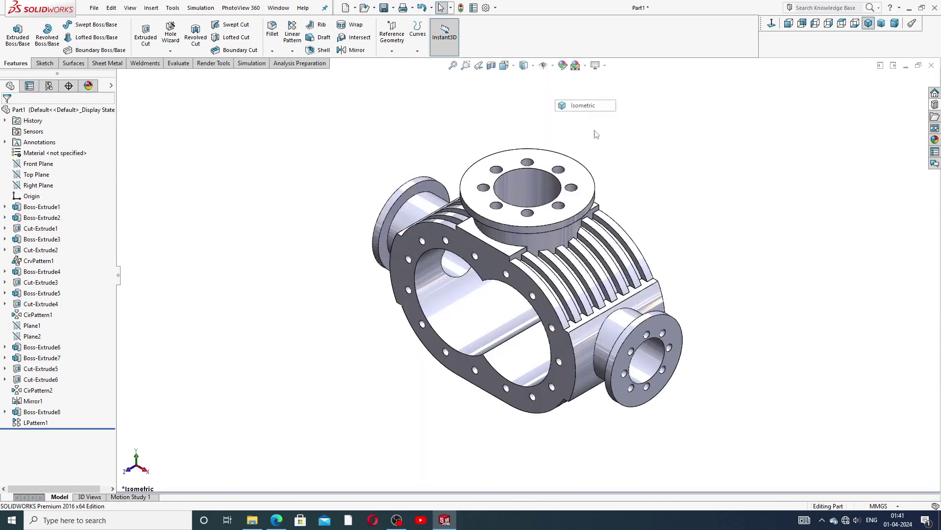
scroll(532, 215, down, 2)
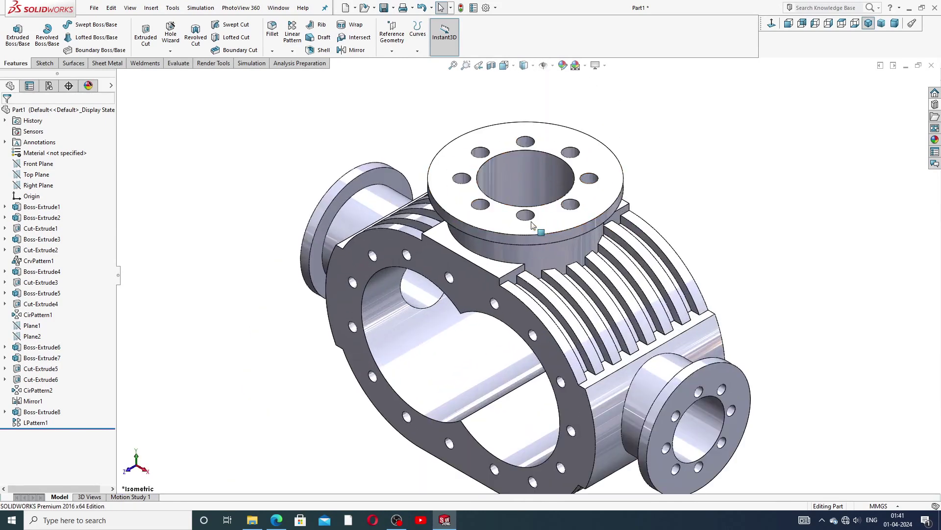
click(935, 140)
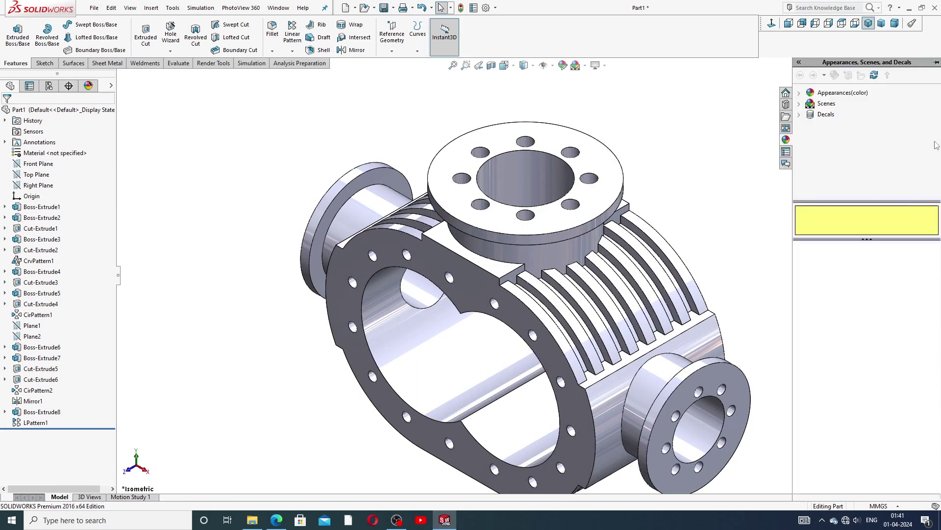
click(853, 93)
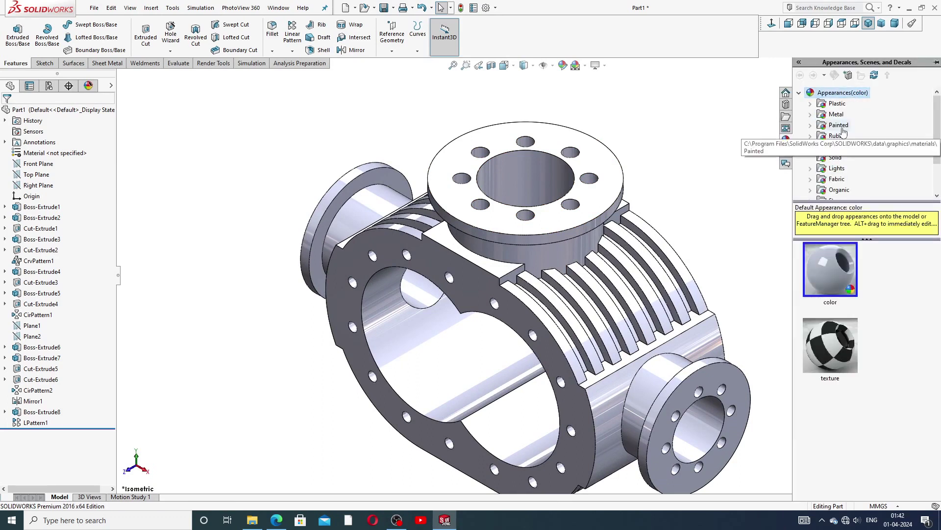
double_click(838, 125)
click(838, 271)
double_click(838, 271)
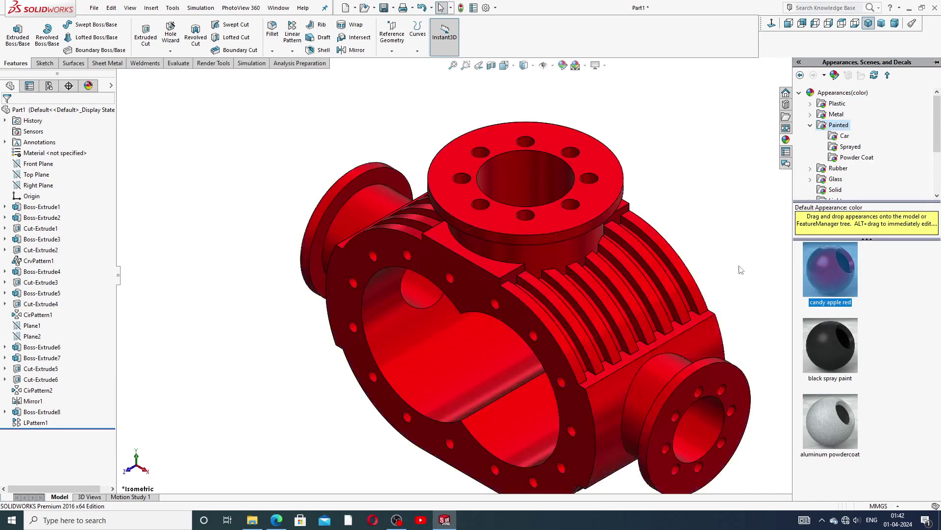
key(f)
mouse_move(545, 273)
middle_down()
mouse_move(541, 236)
mouse_move(531, 365)
middle_up()
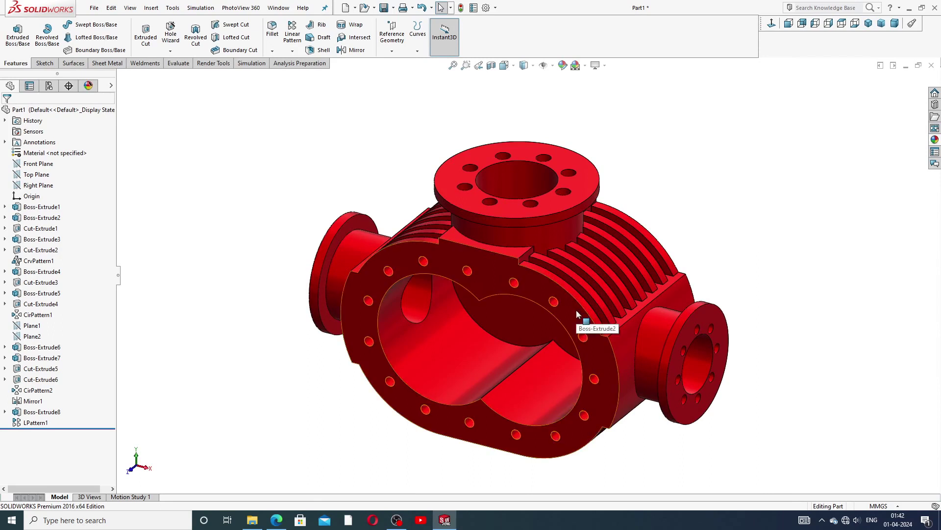
scroll(576, 310, down, 2)
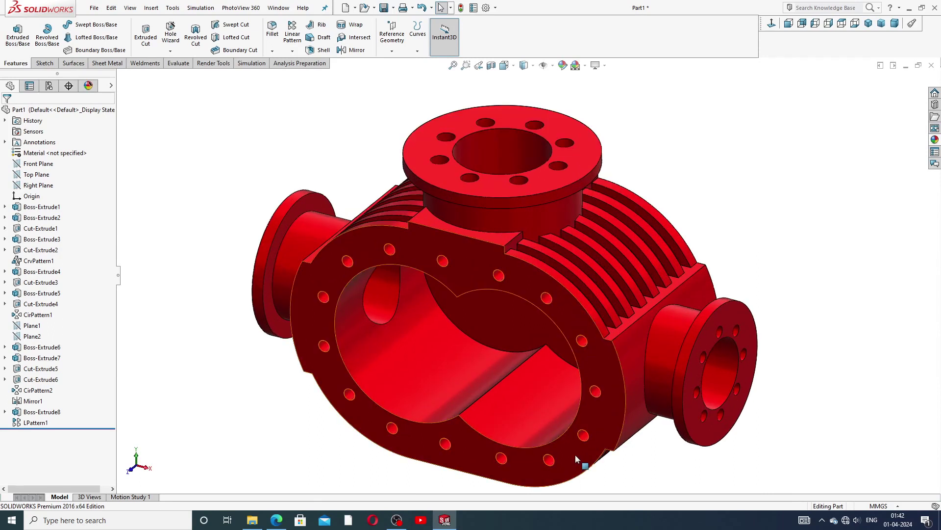
click(276, 520)
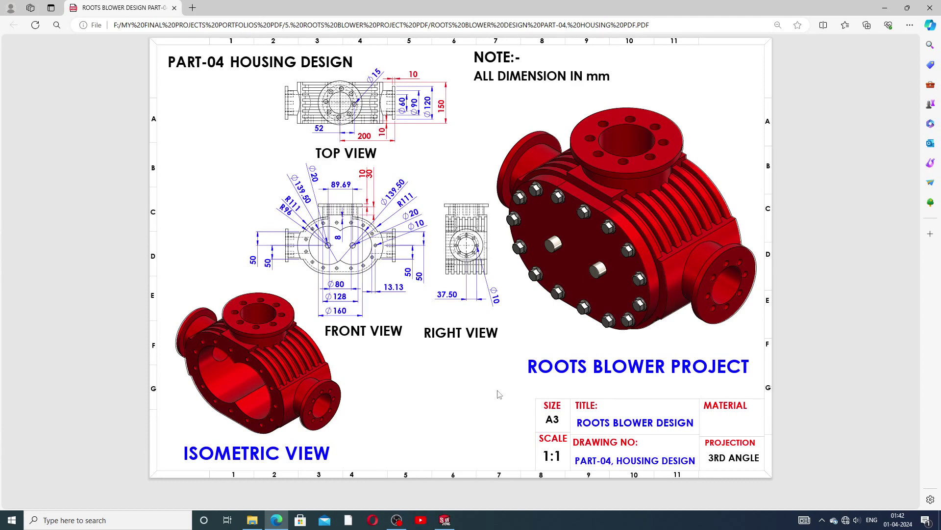
- Review the Part-11 end plate drawing, then bring up the finished END PLATE part
click(449, 523)
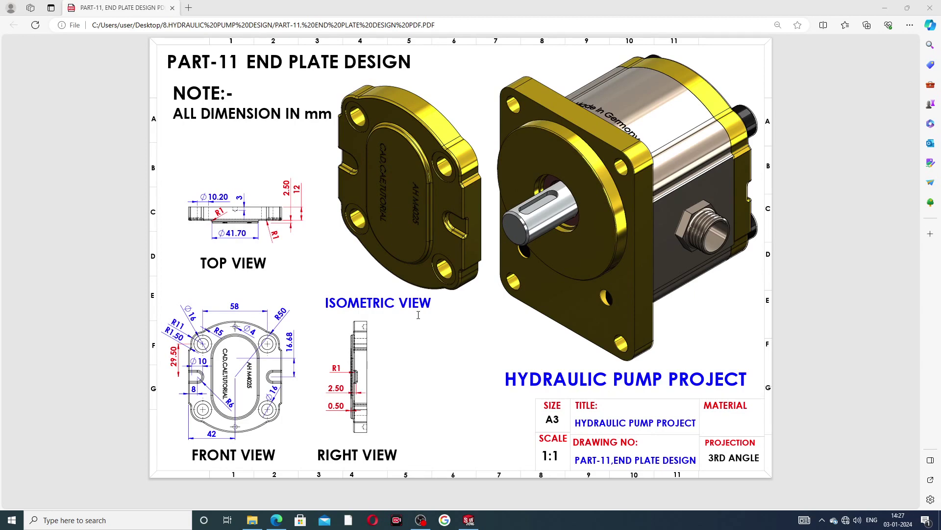
click(468, 520)
- Orbit the END PLATE to inspect its edges, flat face and AHM4025 engraving, ending in Front view
mouse_move(595, 302)
middle_down()
mouse_move(490, 216)
mouse_move(571, 241)
mouse_move(576, 266)
middle_up()
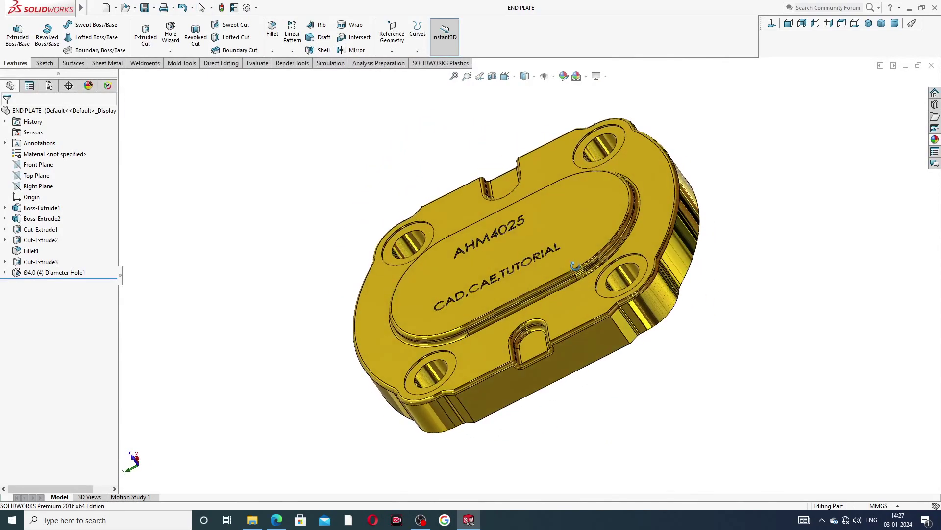
mouse_move(617, 232)
middle_down()
mouse_move(548, 195)
mouse_move(625, 287)
mouse_move(657, 149)
mouse_move(620, 183)
mouse_move(678, 168)
mouse_move(643, 140)
mouse_move(623, 183)
mouse_move(801, 91)
middle_up()
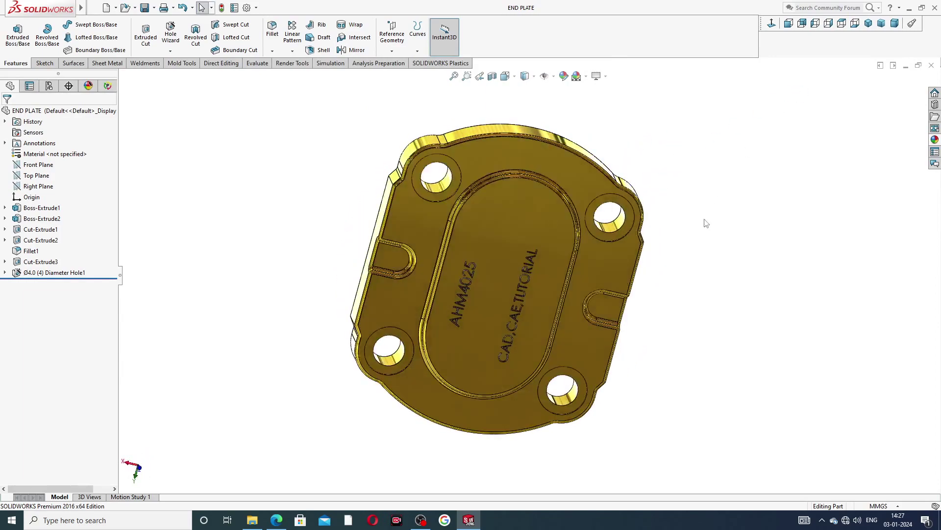
mouse_move(704, 221)
middle_down()
mouse_move(679, 142)
mouse_move(667, 148)
mouse_move(697, 225)
mouse_move(684, 248)
mouse_move(741, 218)
mouse_move(655, 252)
mouse_move(624, 291)
middle_up()
mouse_move(678, 253)
middle_down()
mouse_move(676, 185)
mouse_move(701, 145)
mouse_move(675, 288)
mouse_move(679, 346)
mouse_move(738, 147)
mouse_move(649, 246)
mouse_move(715, 189)
middle_up()
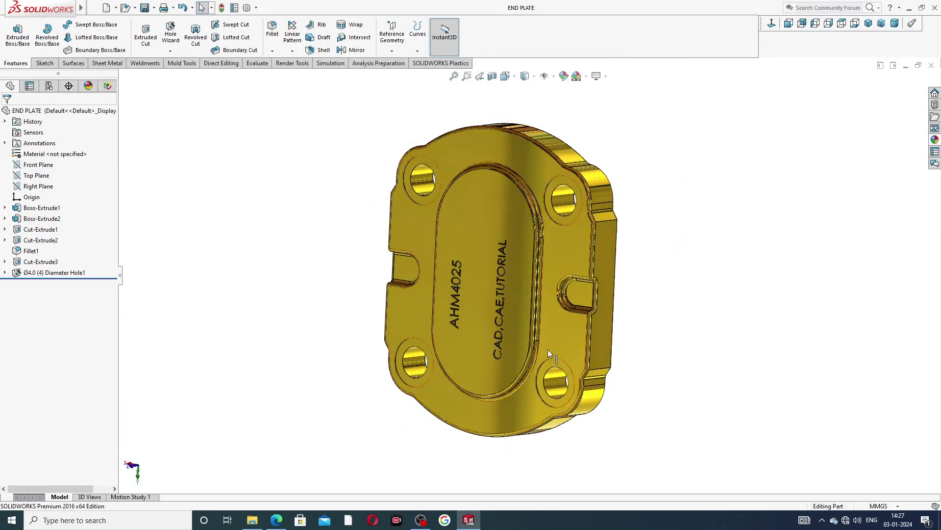
click(772, 24)
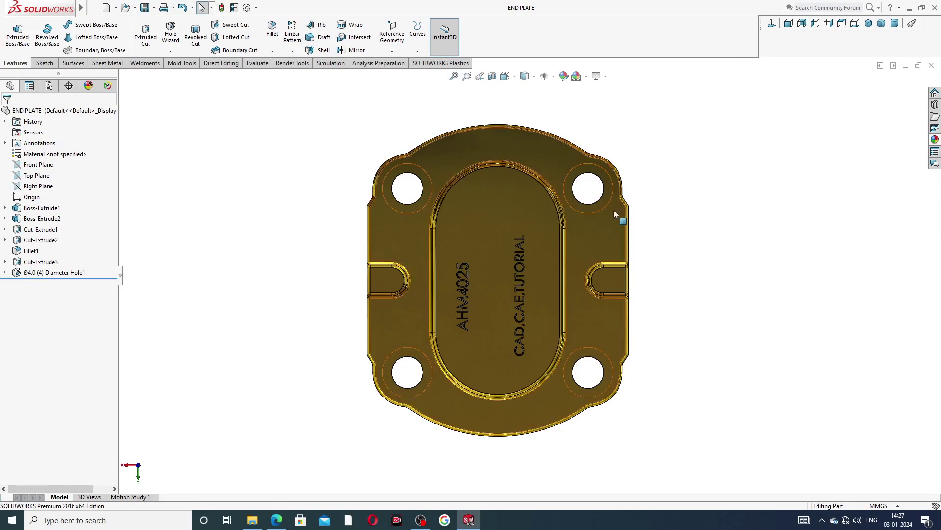
- View the plate from low oblique angles, then close the END PLATE document
mouse_move(616, 213)
middle_down()
mouse_move(678, 275)
mouse_move(578, 305)
mouse_move(572, 337)
middle_up()
scroll(563, 304, down, 2)
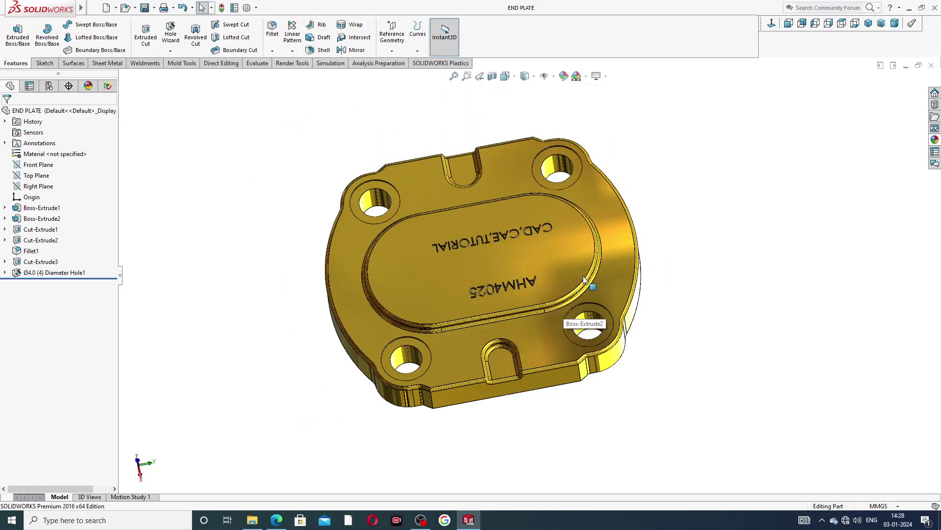
mouse_move(584, 276)
middle_down()
mouse_move(453, 353)
mouse_move(446, 306)
middle_up()
scroll(445, 305, down, 2)
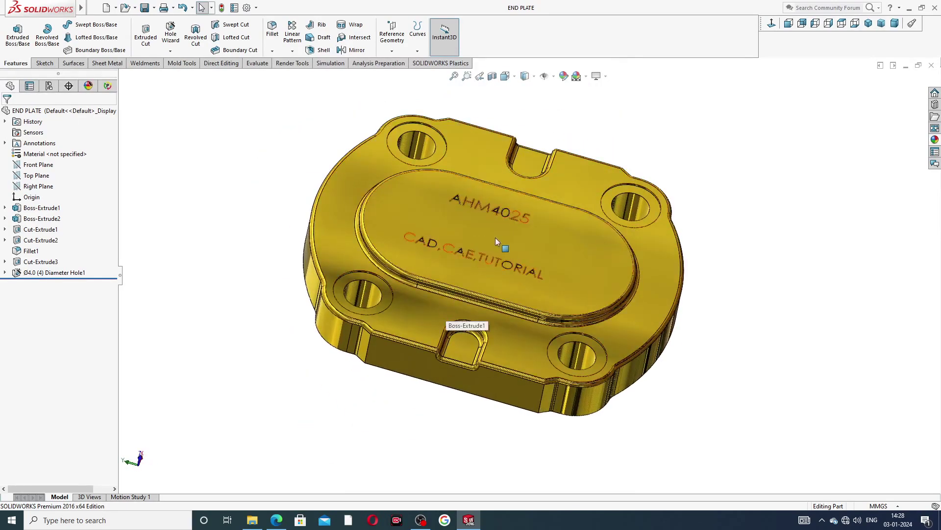
mouse_move(495, 237)
middle_down()
mouse_move(474, 239)
mouse_move(483, 251)
mouse_move(485, 237)
middle_up()
scroll(486, 237, down, 1)
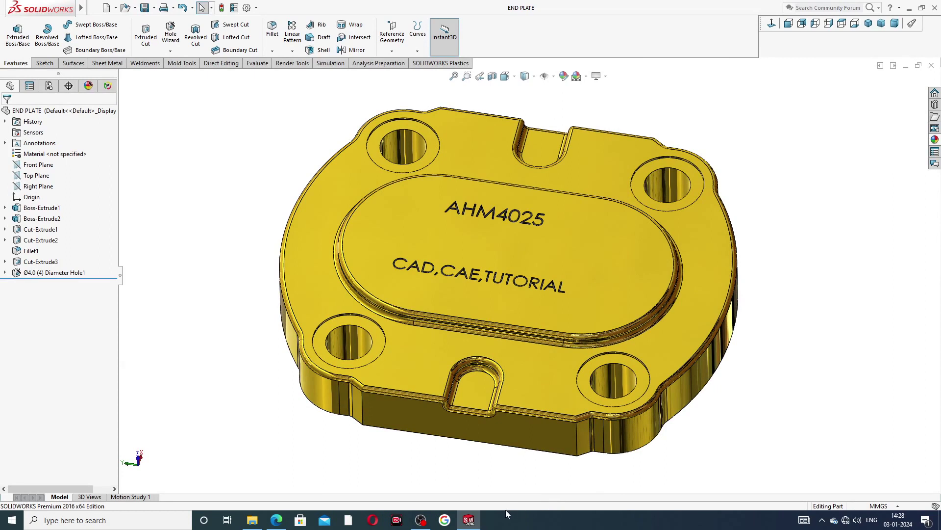
mouse_move(468, 520)
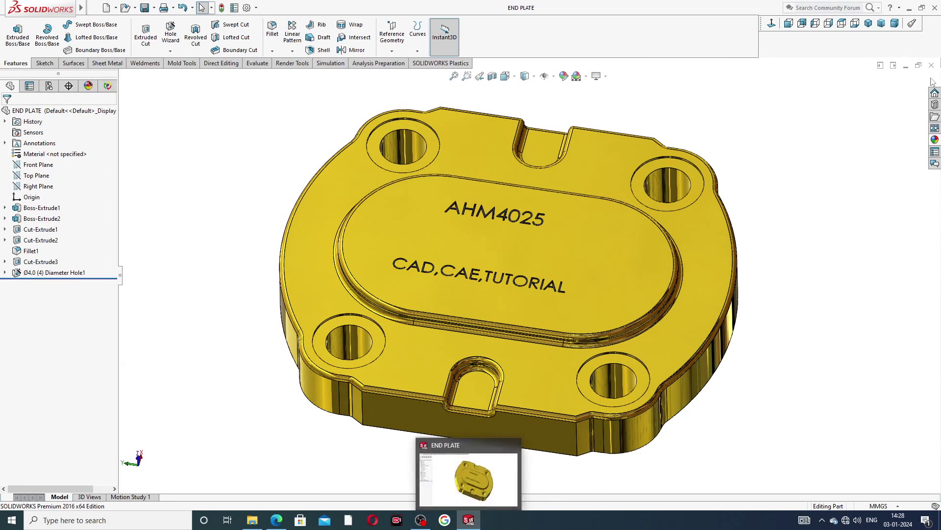
click(510, 448)
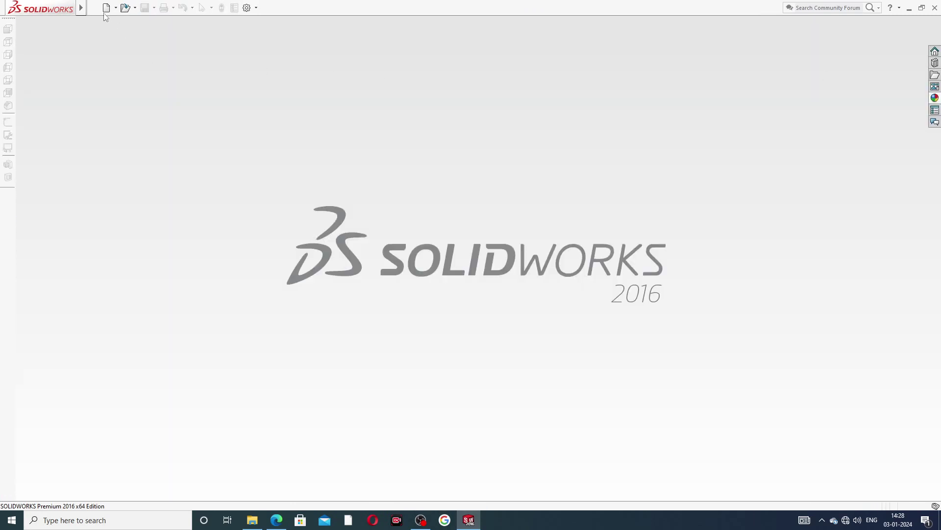
- Create a new part with the Plain White scene background
click(106, 8)
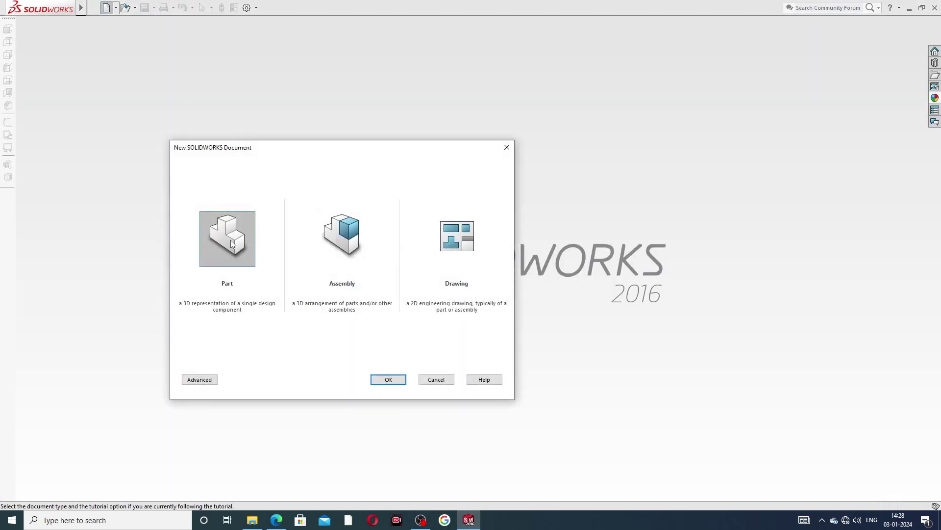
click(386, 380)
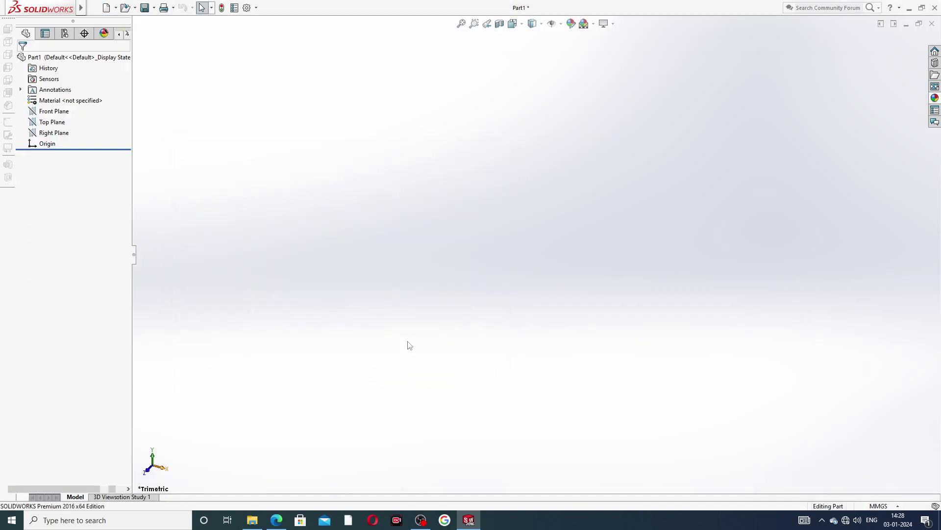
click(593, 73)
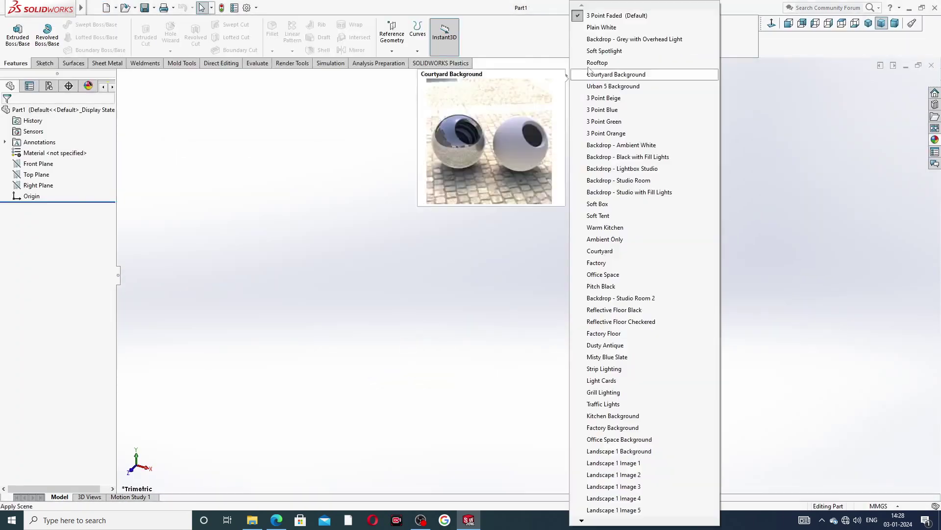
click(601, 28)
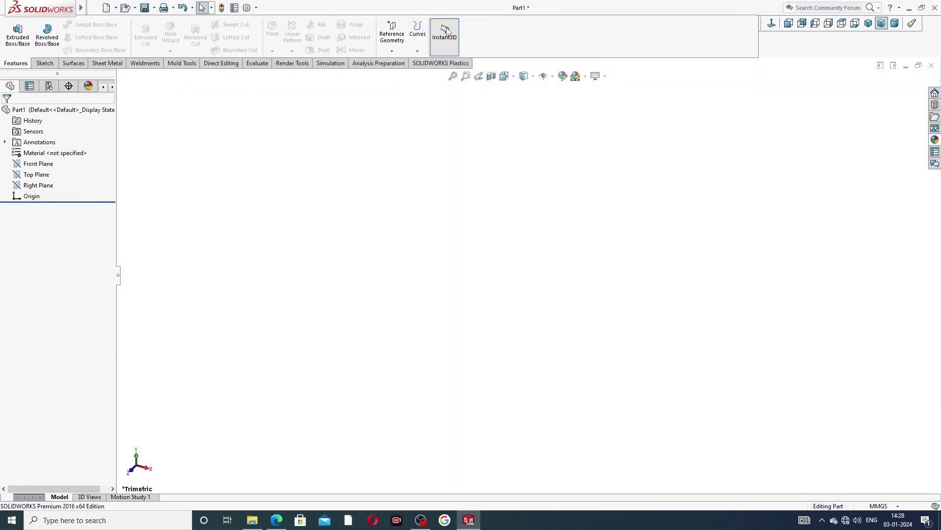
- Set shaded and wireframe image quality to highest, then return to the end plate PDF
click(248, 7)
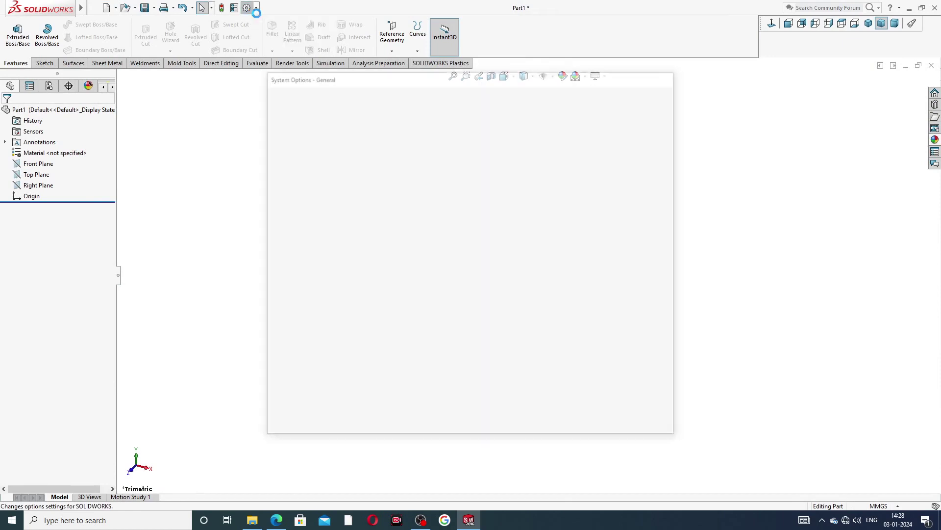
click(363, 95)
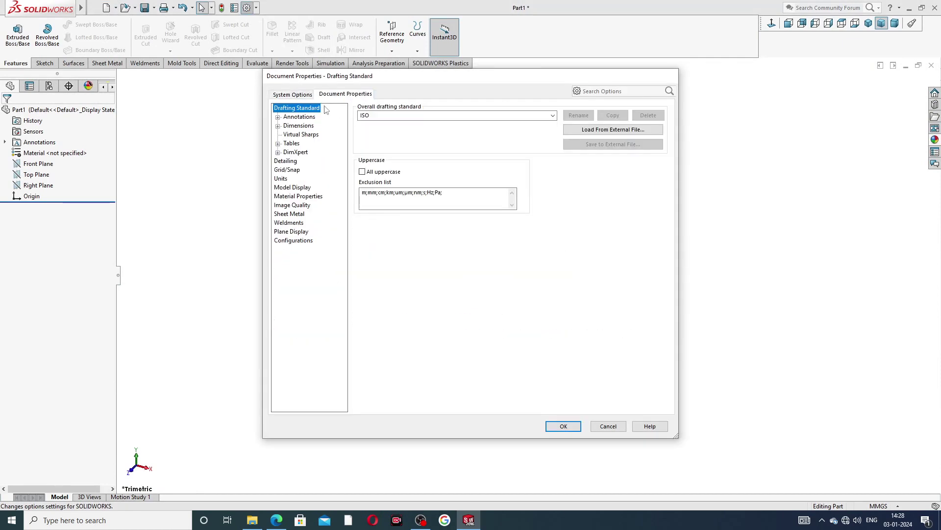
click(299, 206)
drag(440, 123, 540, 123)
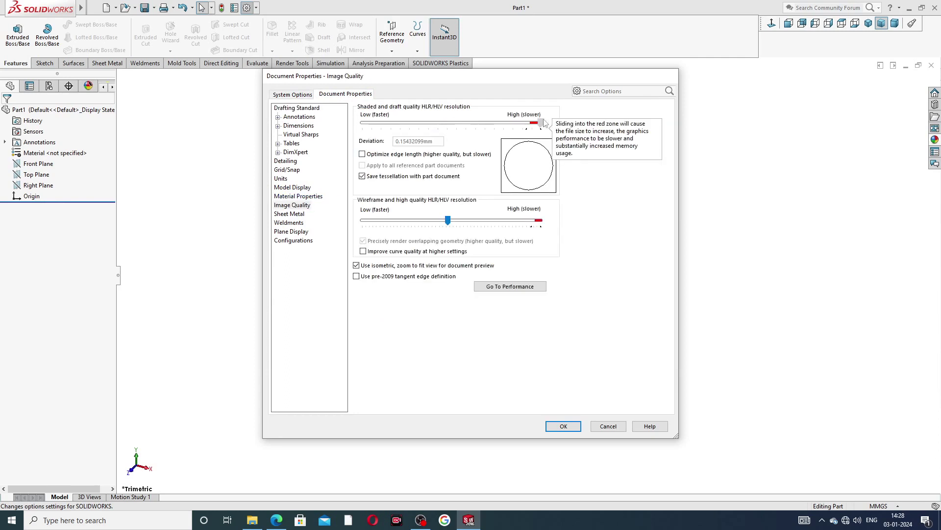
drag(448, 221, 552, 257)
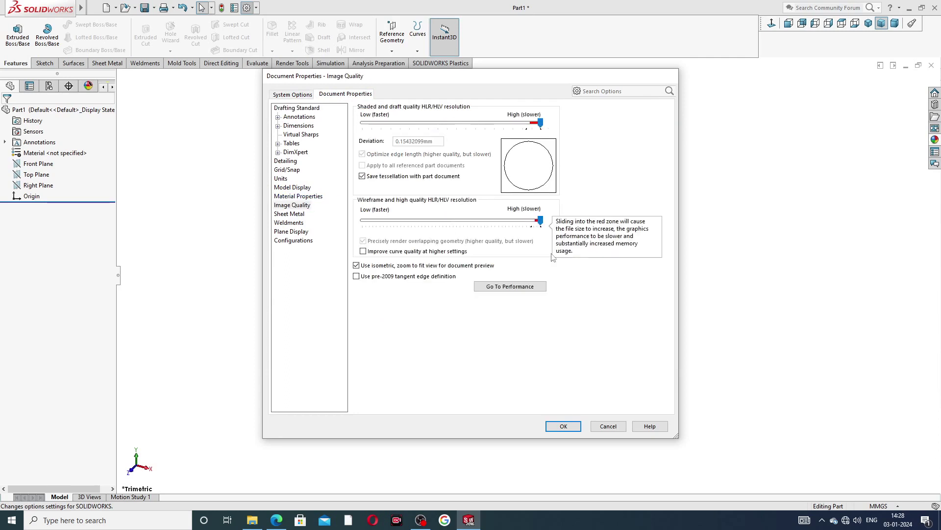
click(564, 424)
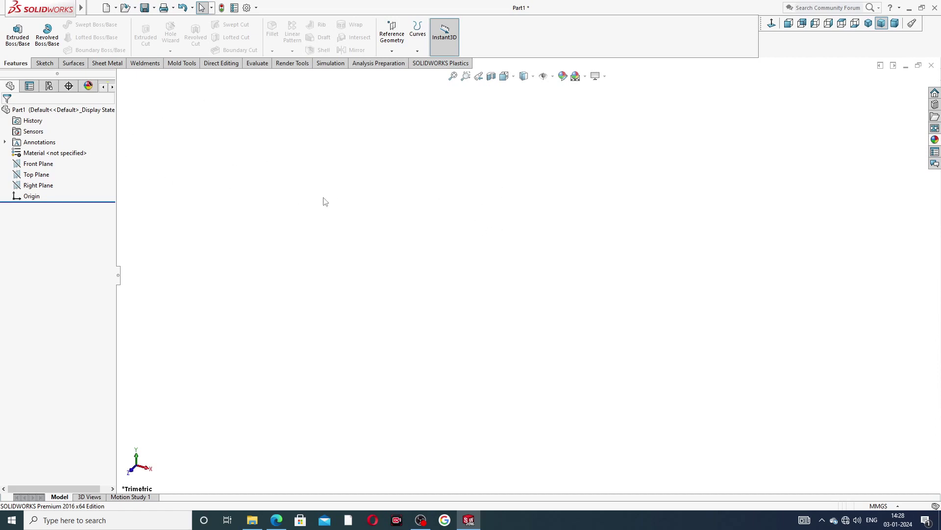
click(276, 519)
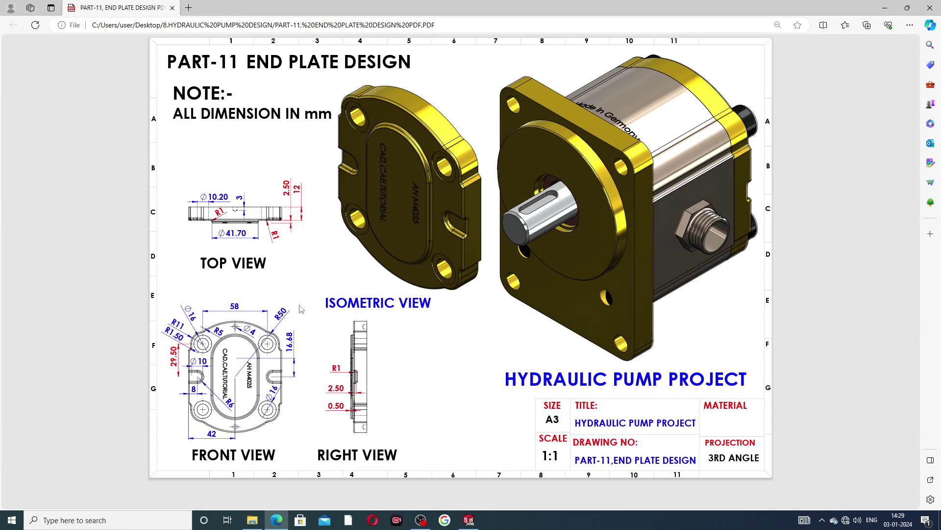
- Minimise the End Plate PDF in Edge to return to the empty SOLIDWORKS part
click(285, 523)
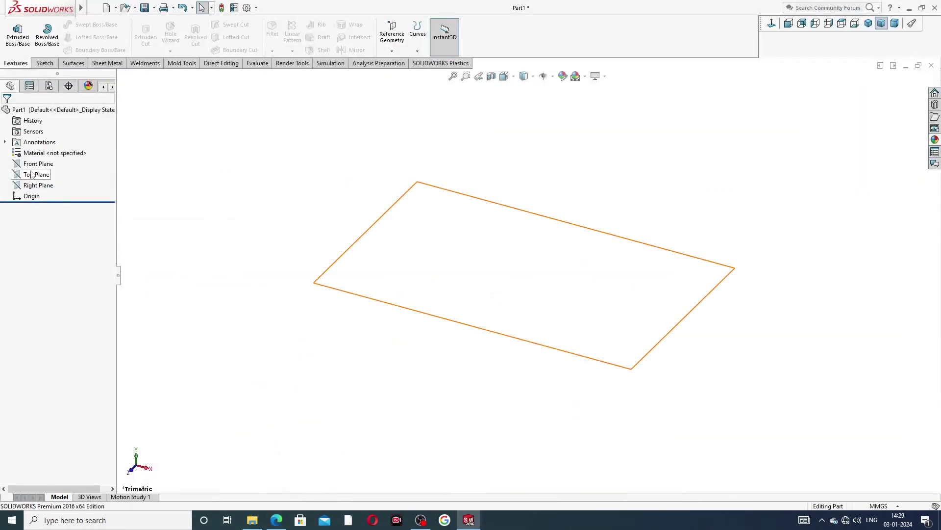
- On the Front Plane, sketch a vertical centerline down to the origin and a horizontal one running left
click(39, 163)
click(39, 157)
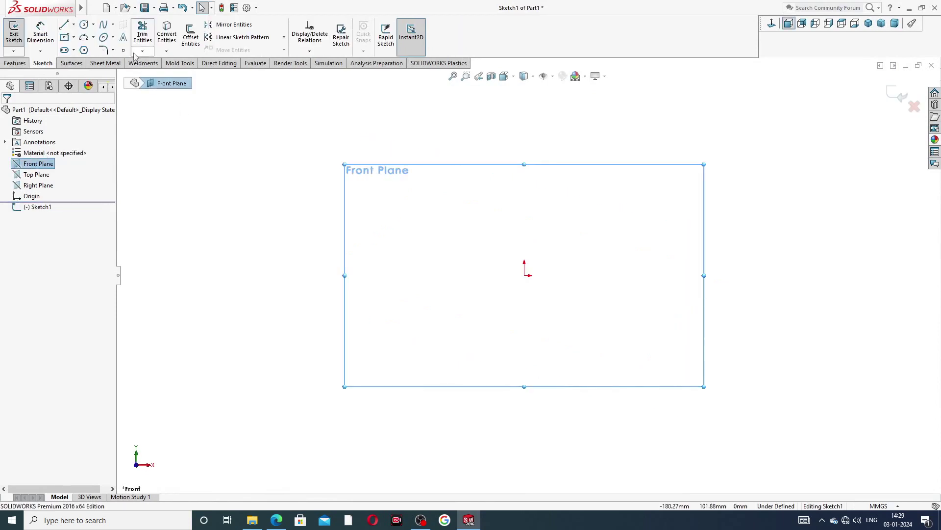
click(74, 25)
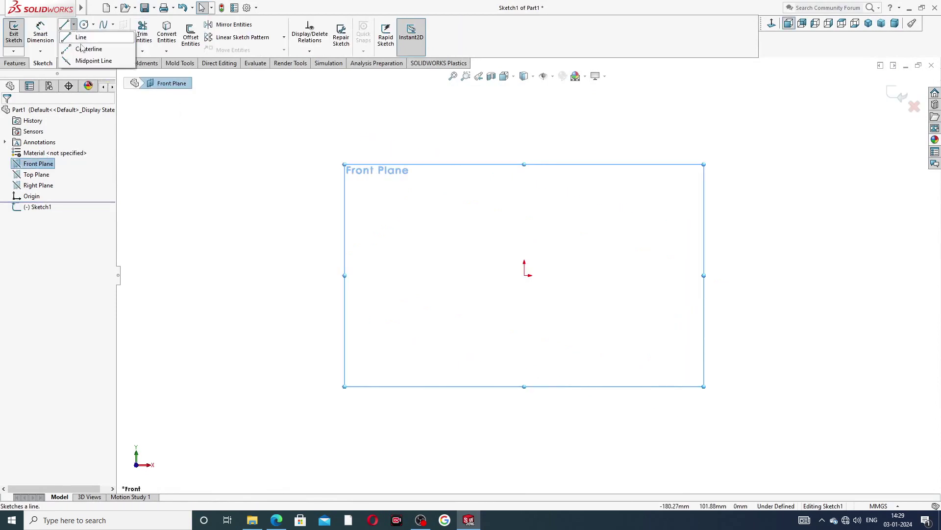
click(86, 47)
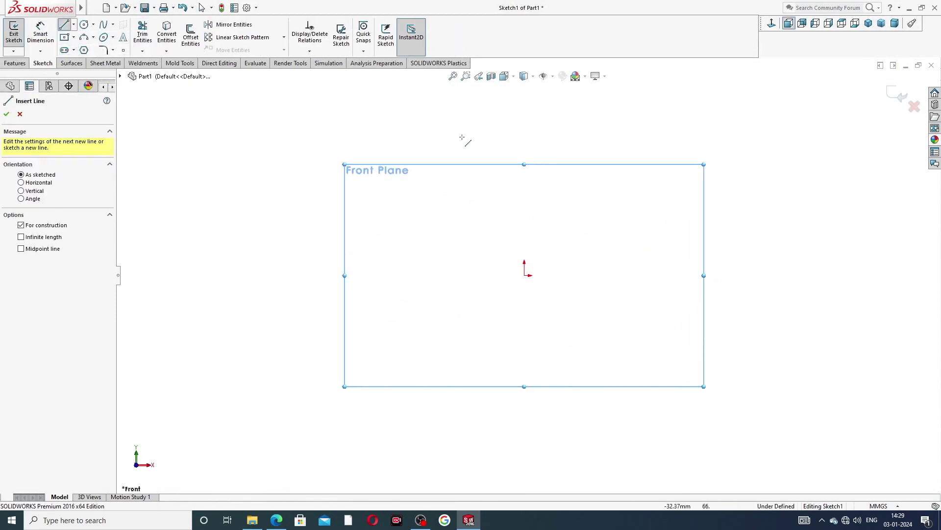
click(524, 126)
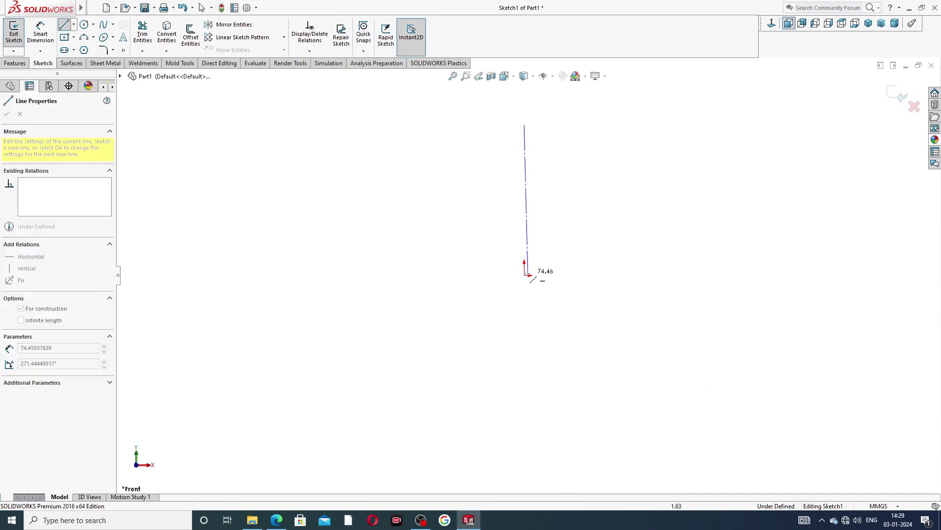
click(524, 274)
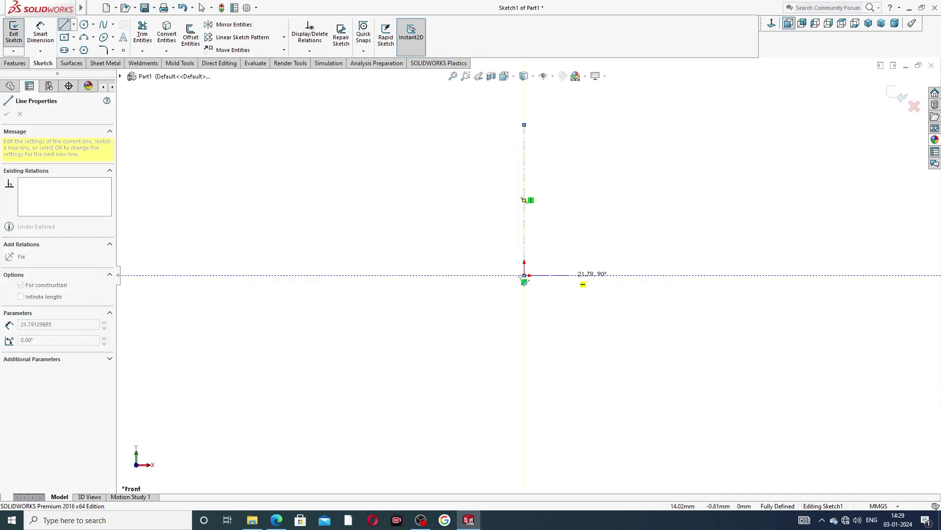
click(405, 275)
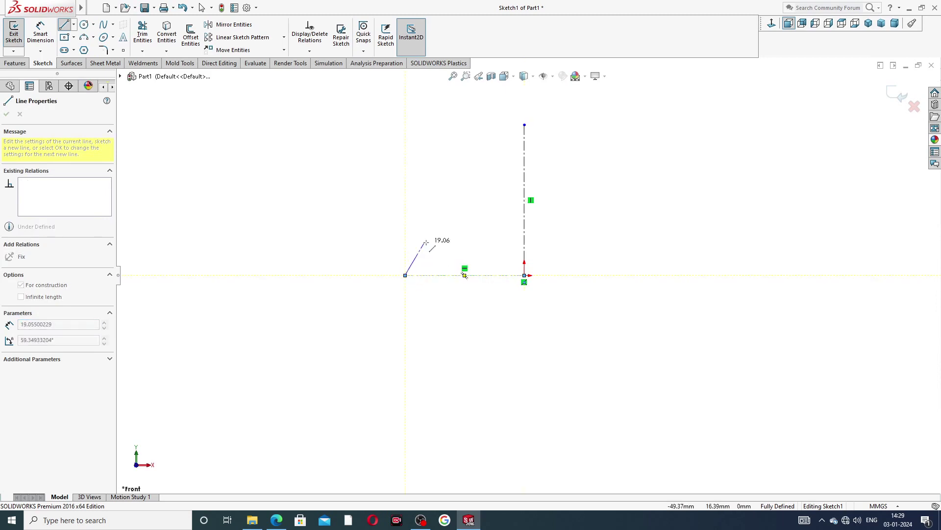
right_click(432, 247)
click(448, 254)
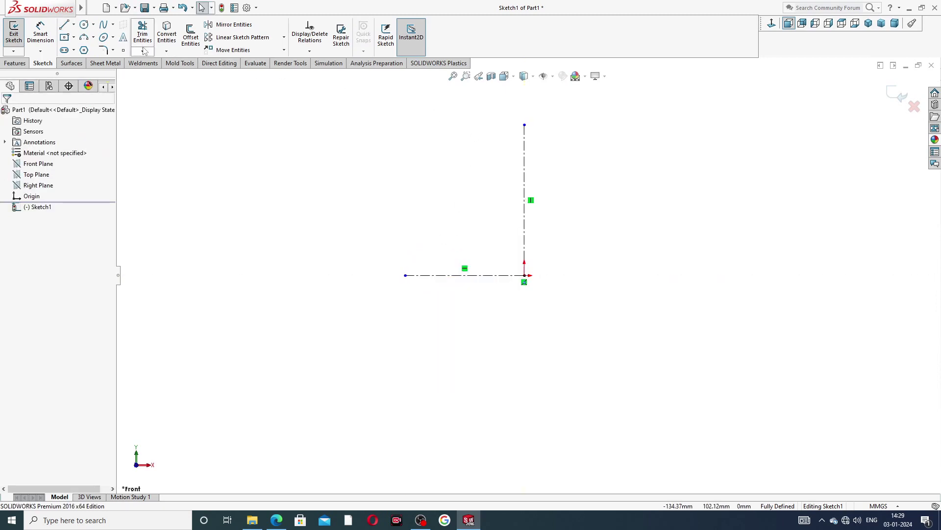
click(94, 38)
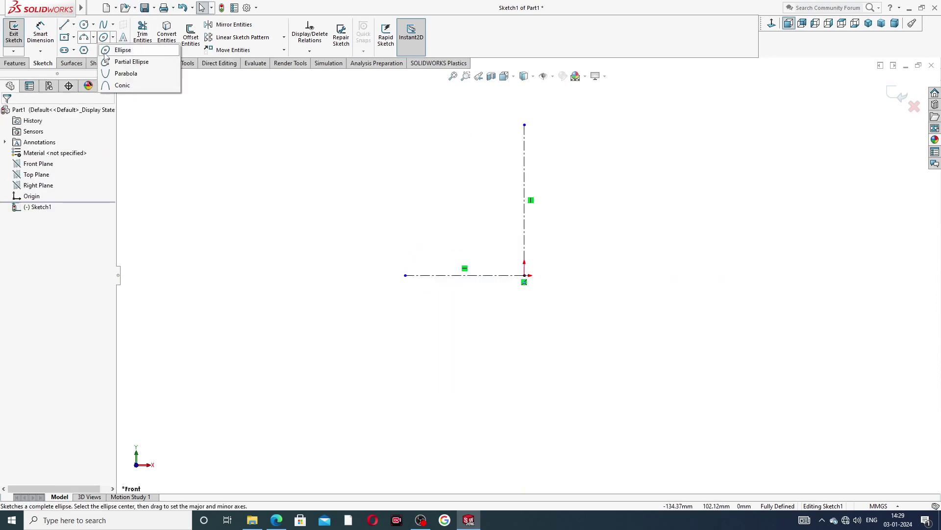
- Draw a centre-point arc around the origin, arching above the centerlines
click(108, 50)
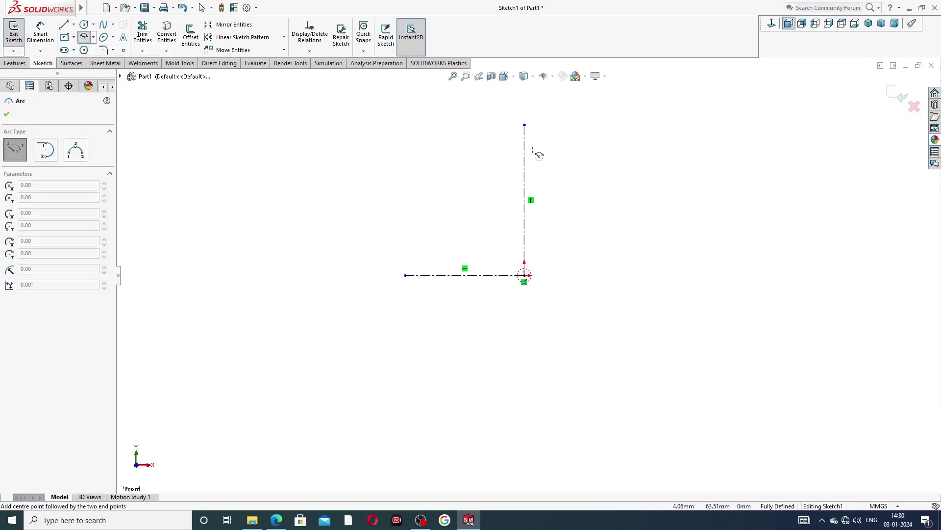
right_click(581, 159)
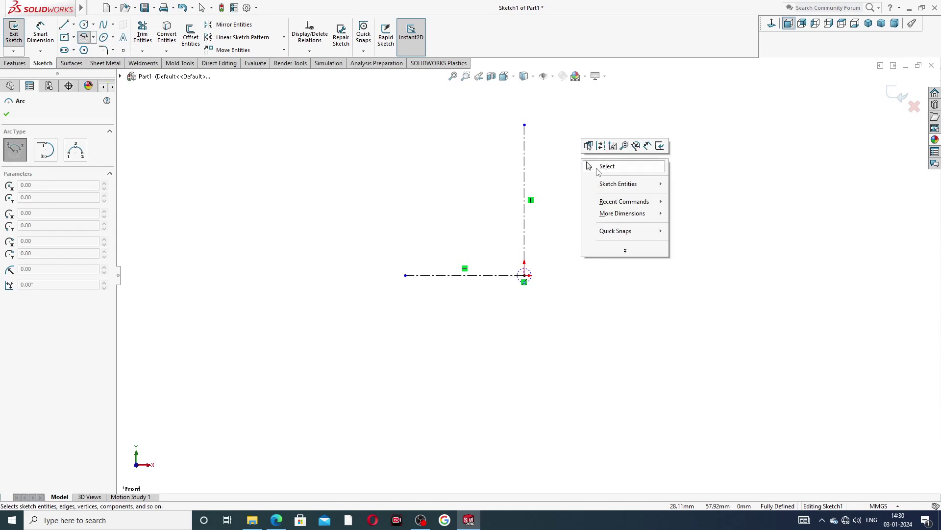
click(599, 170)
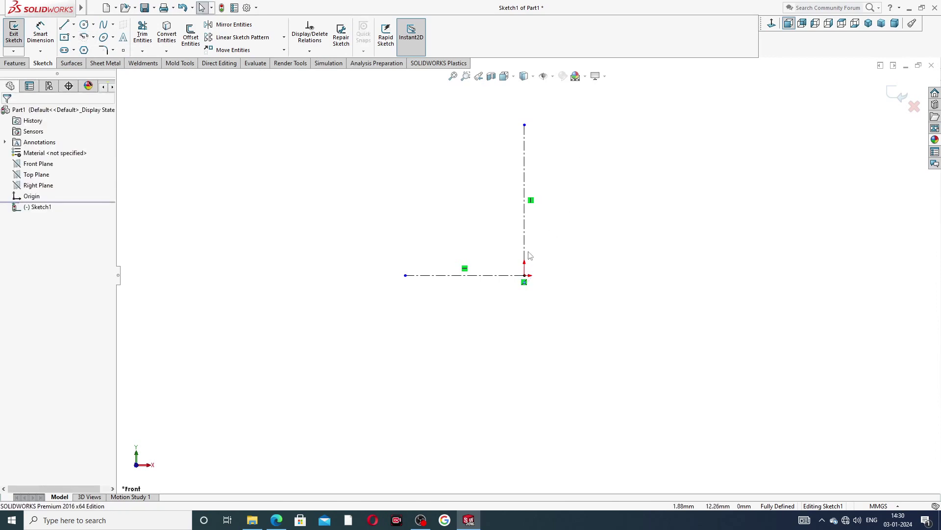
click(84, 36)
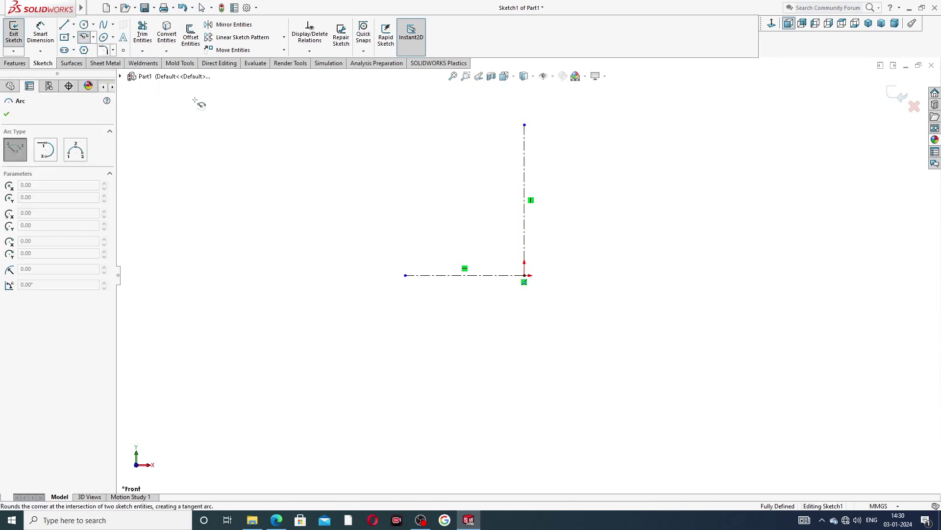
click(524, 275)
scroll(510, 109, up, 2)
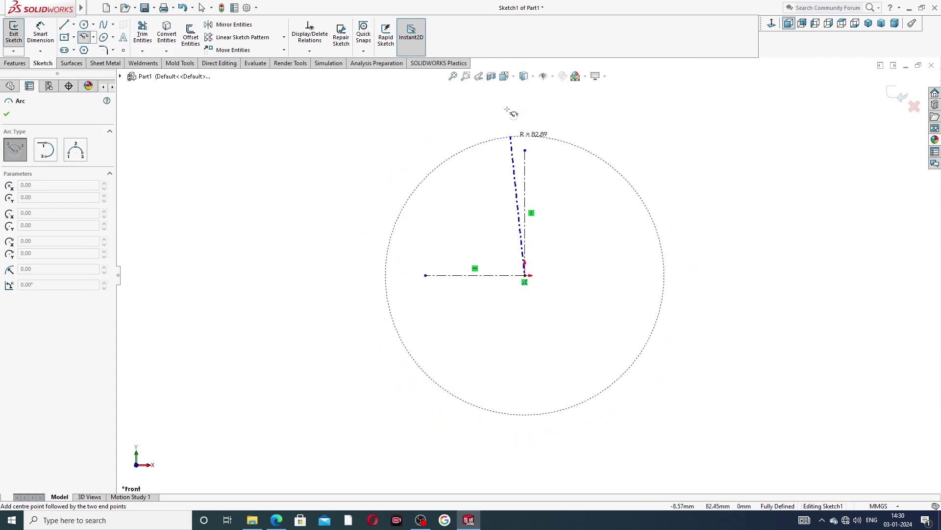
click(468, 126)
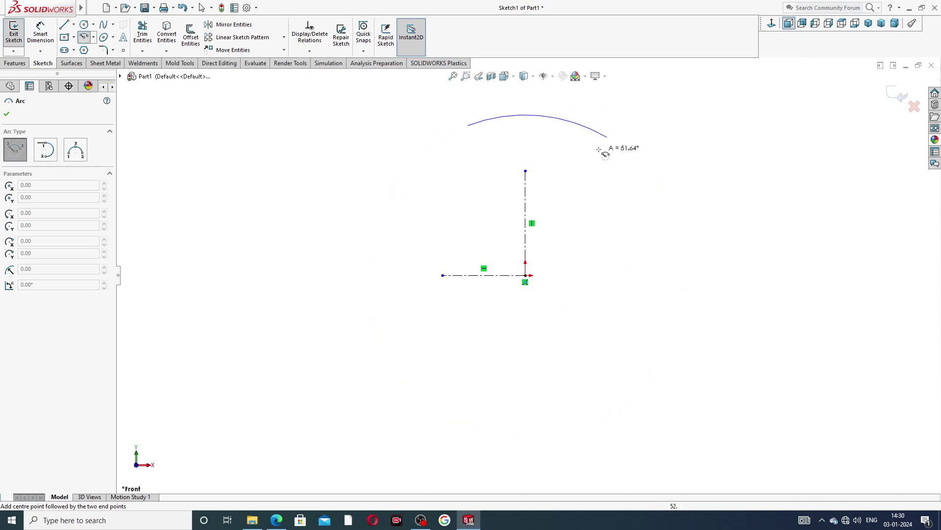
click(598, 133)
right_click(642, 113)
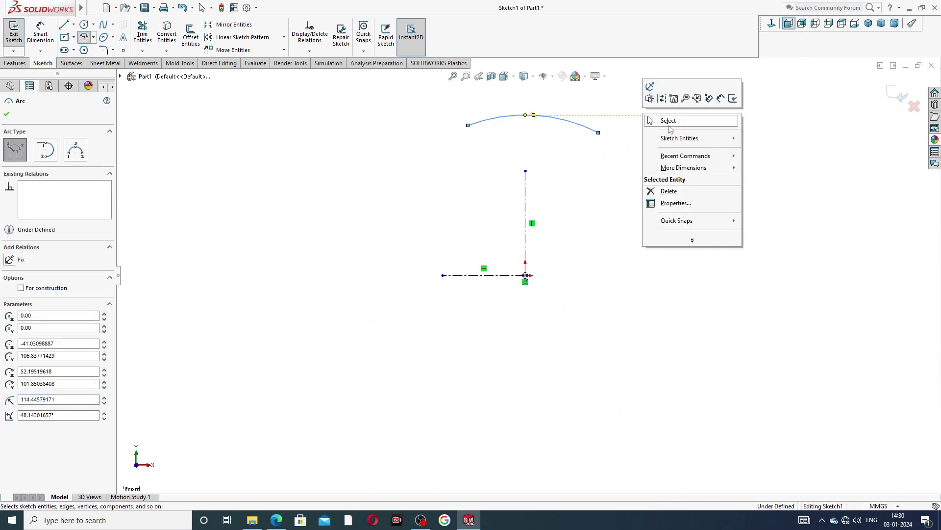
click(669, 123)
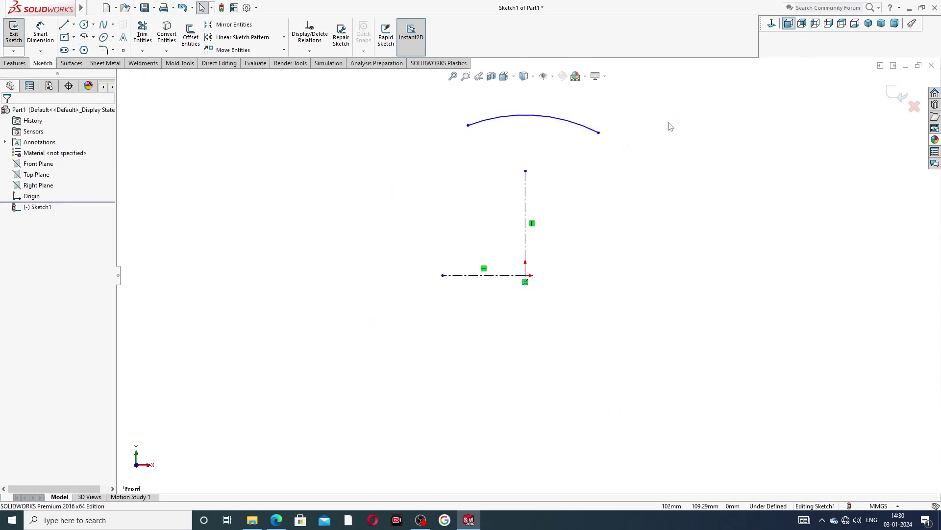
- Make the arc's two endpoints horizontal to each other
click(467, 126)
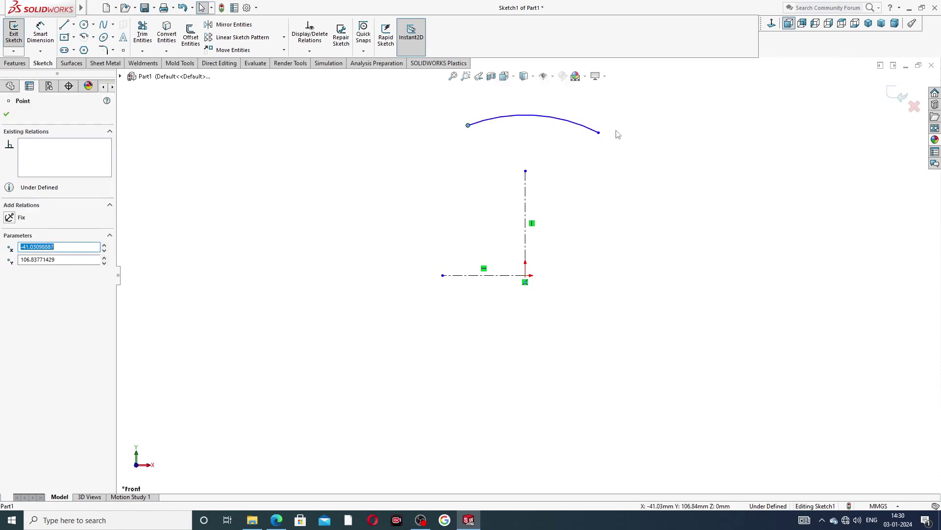
ctrl+click(598, 133)
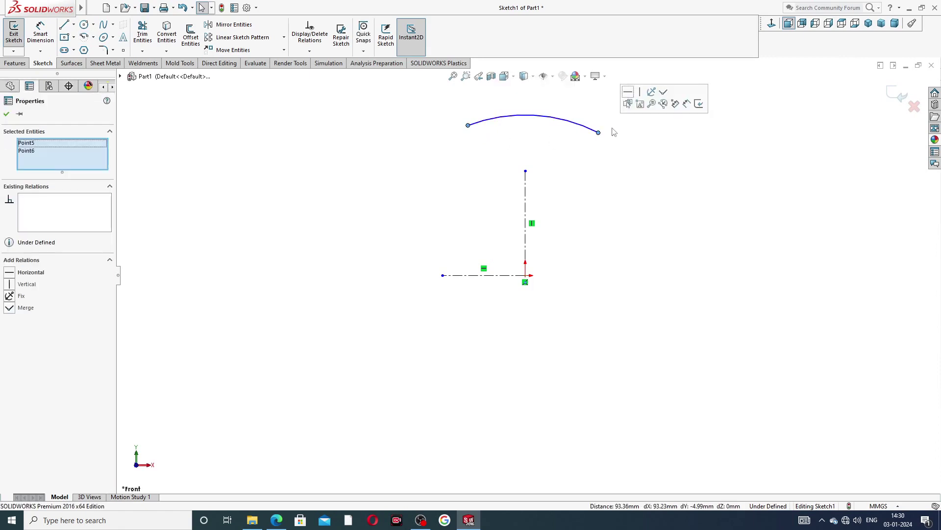
click(628, 92)
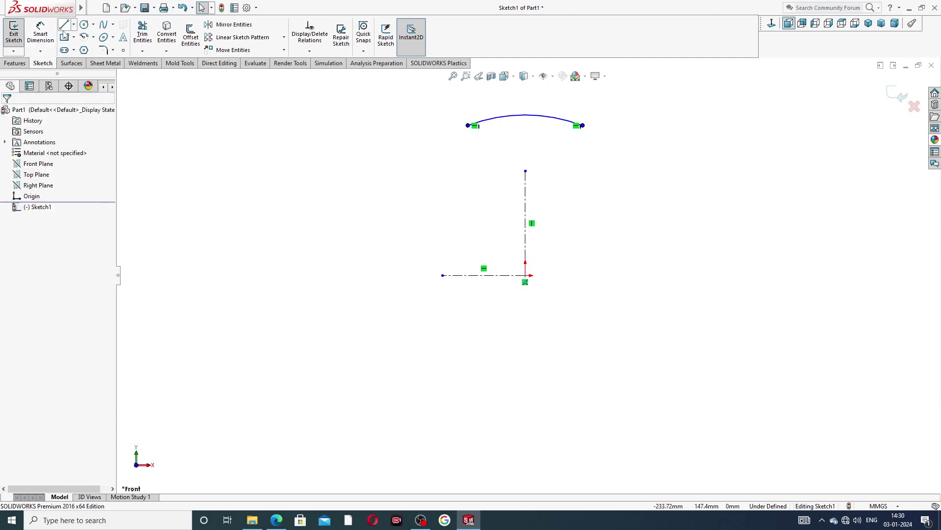
- Dimension the arc's radius to R50
click(40, 33)
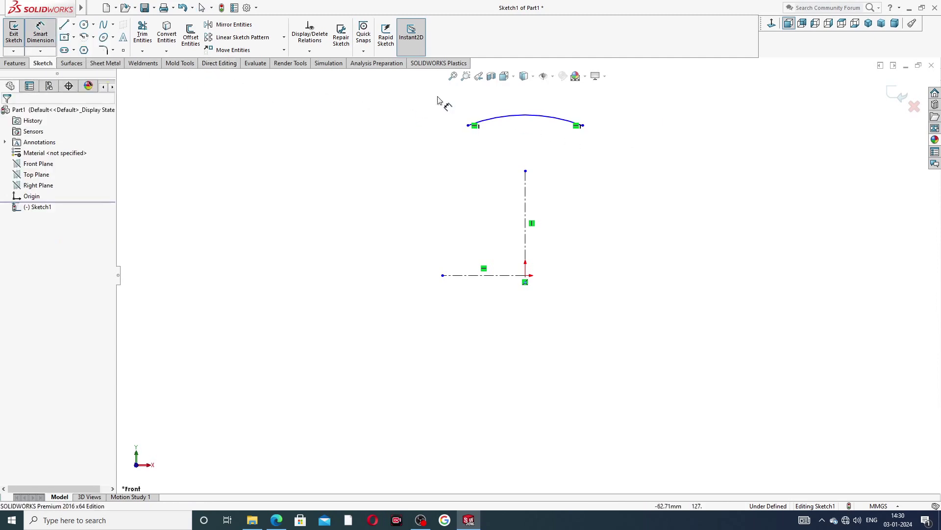
click(501, 123)
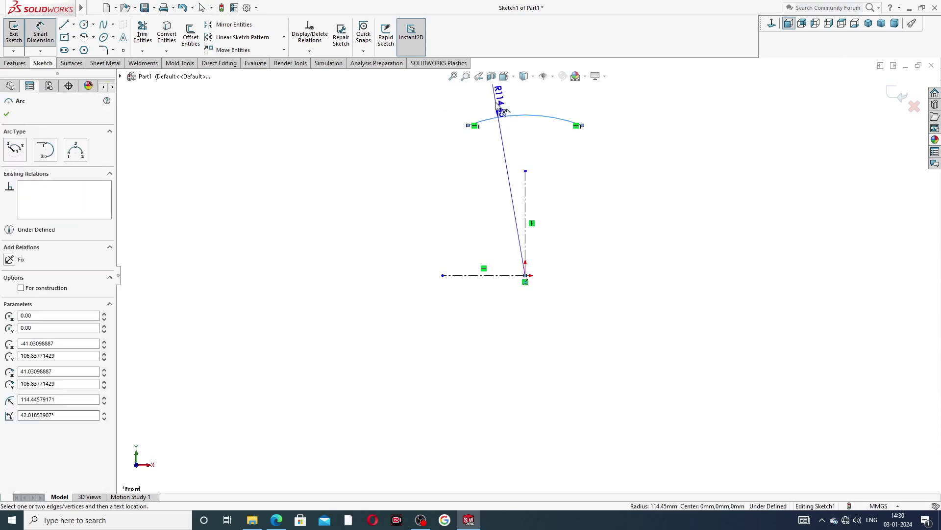
click(502, 111)
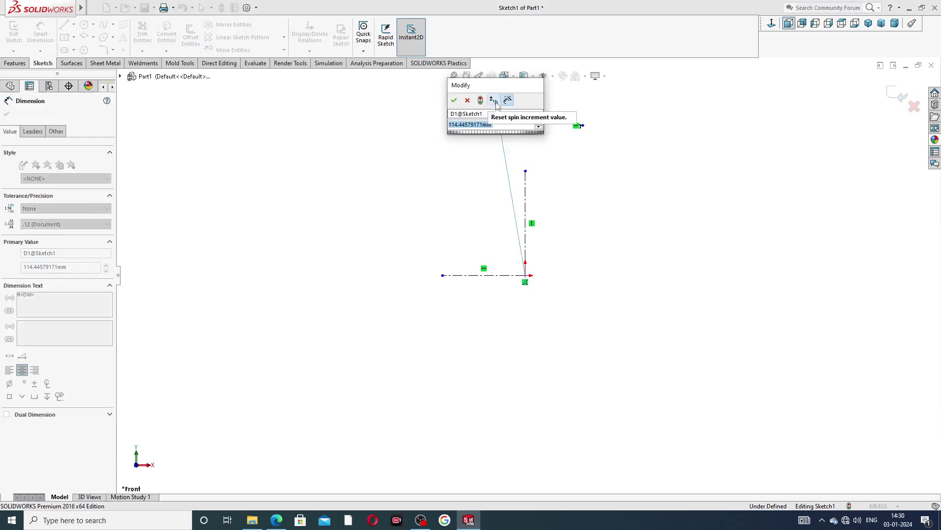
text(50)
key(Return)
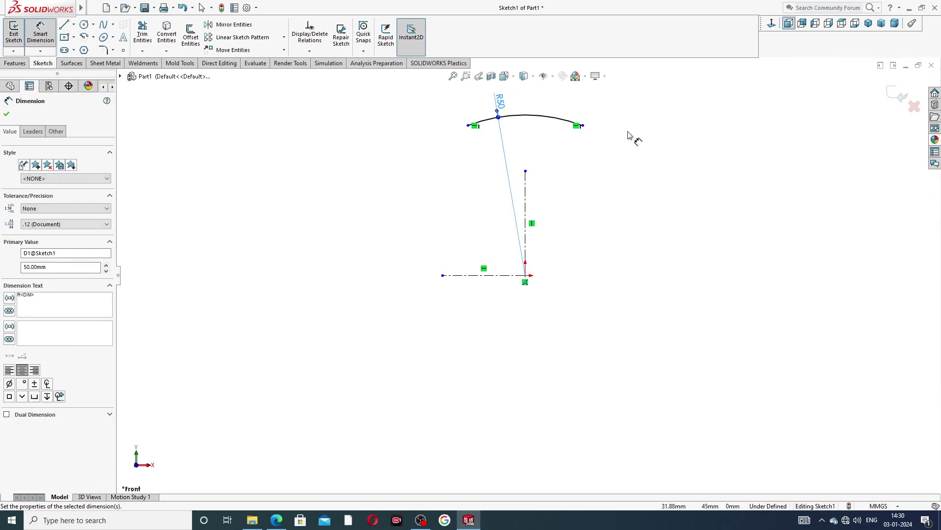
click(501, 102)
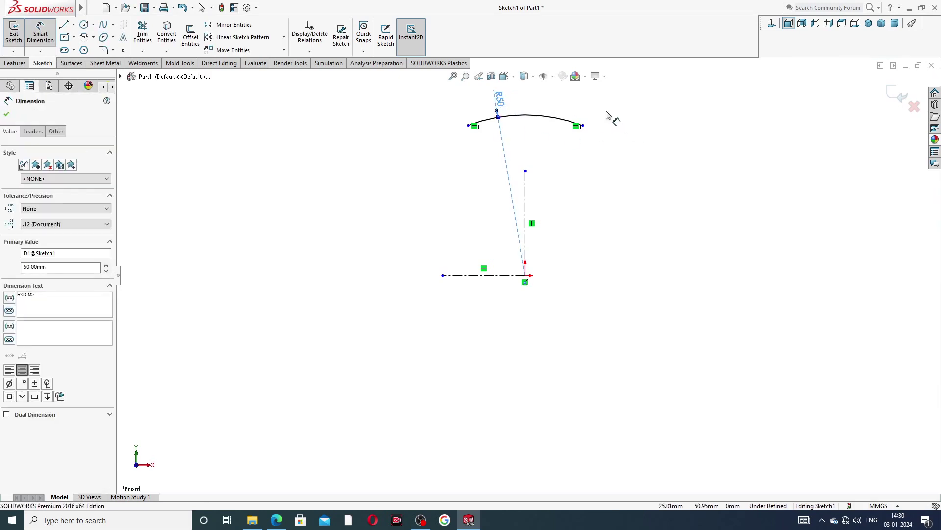
right_click(607, 111)
click(632, 142)
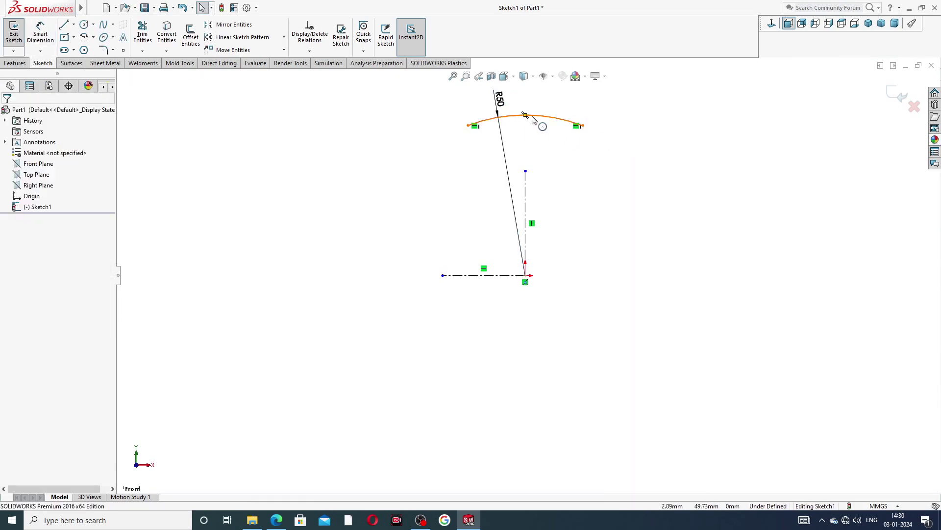
- Extend the vertical centerline's top end onto the R50 arc
click(539, 117)
click(639, 124)
scroll(532, 182, up, 2)
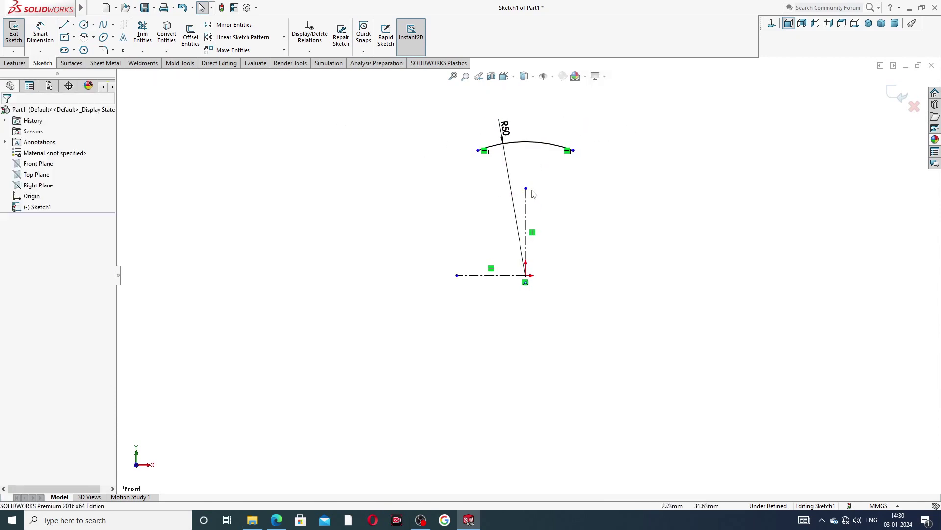
mouse_move(526, 189)
mouse_down()
mouse_move(520, 145)
mouse_move(521, 153)
mouse_up()
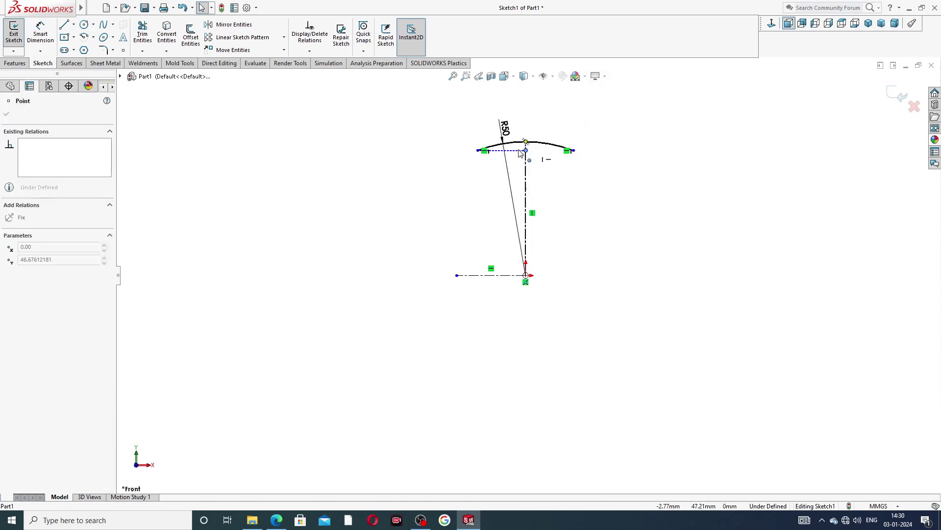
click(437, 164)
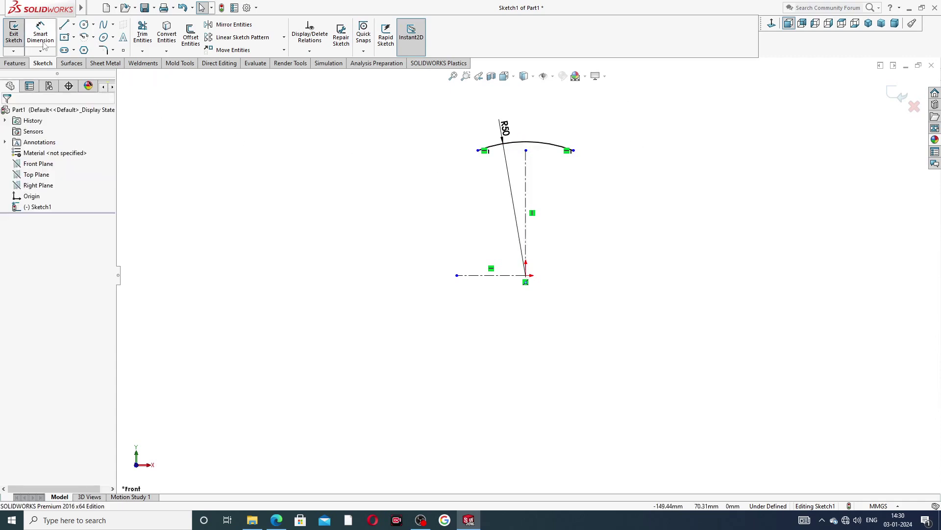
- Draw a small circle left of the vertical centerline, below the arc
click(84, 24)
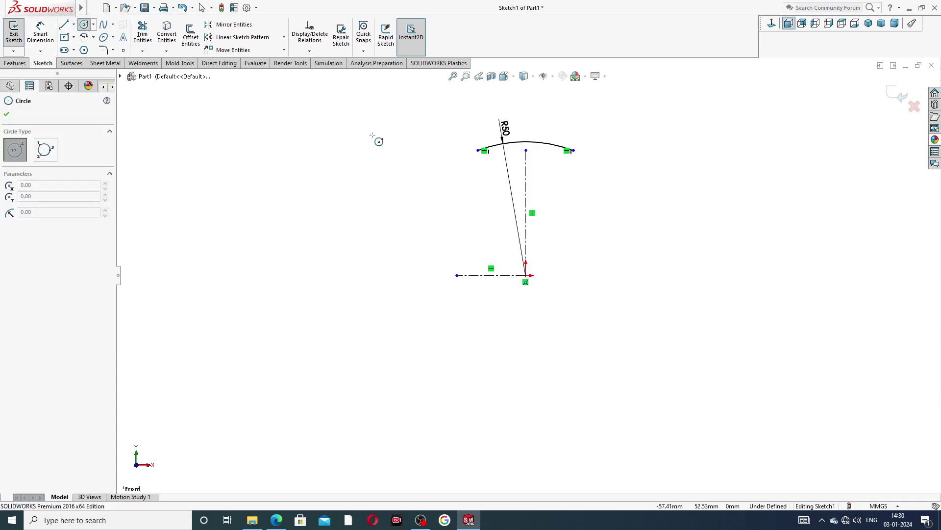
click(478, 172)
click(487, 179)
right_click(443, 141)
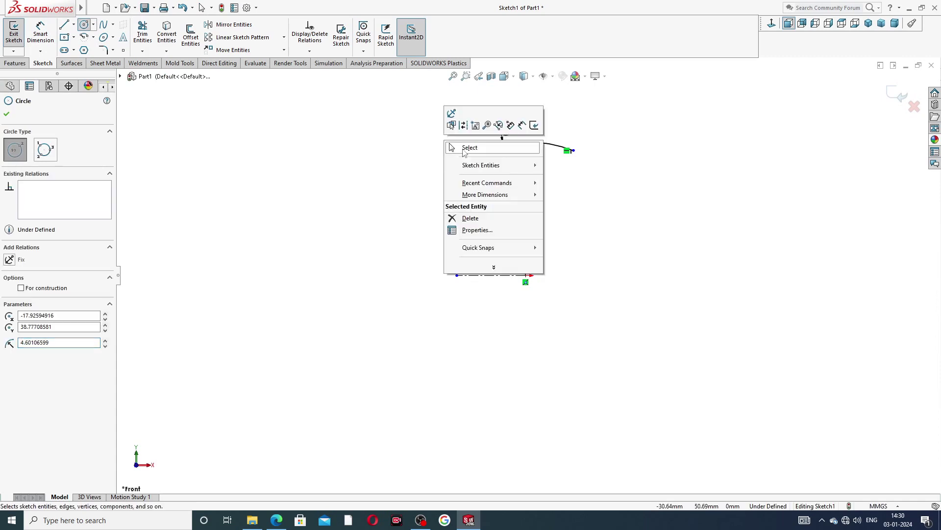
click(452, 145)
click(40, 33)
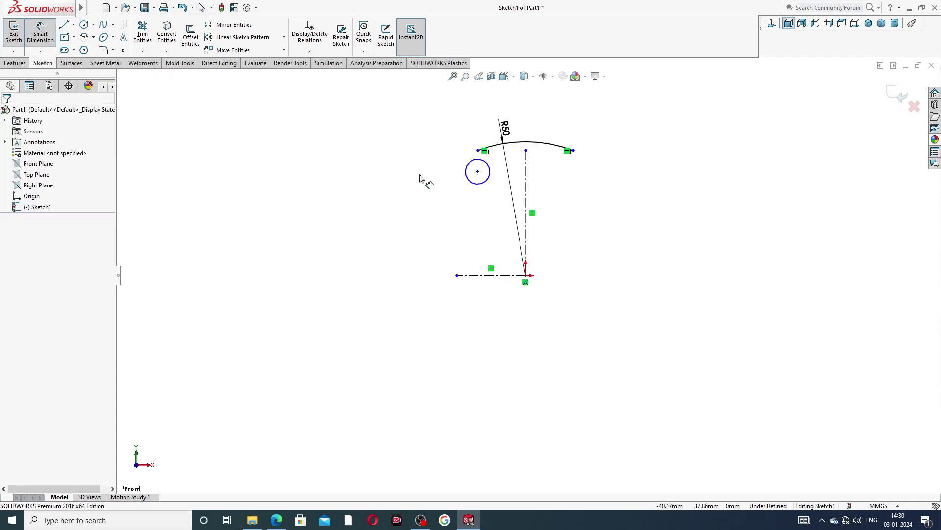
- Bring the End Plate PDF drawing up in Edge for reference
click(274, 524)
right_click(275, 524)
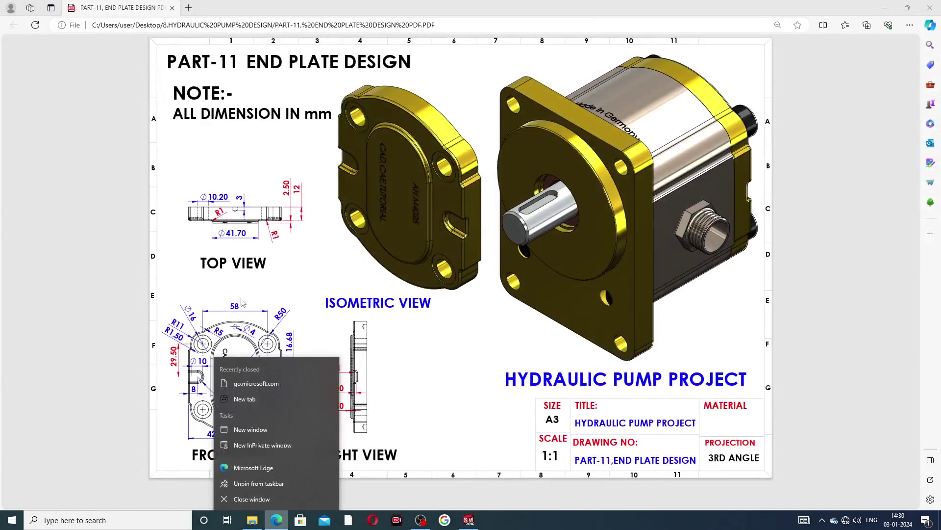
click(236, 244)
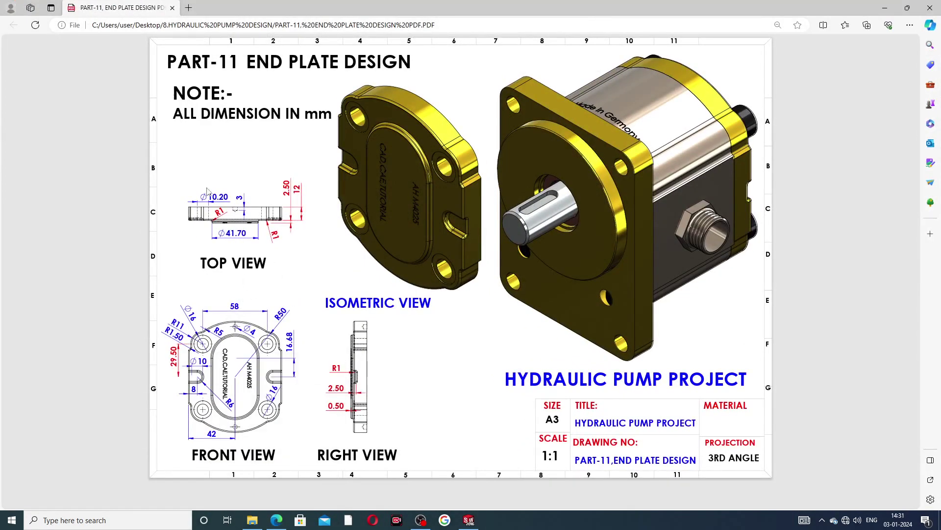
- Dimension the small circle's diameter to Ø10.20
click(288, 515)
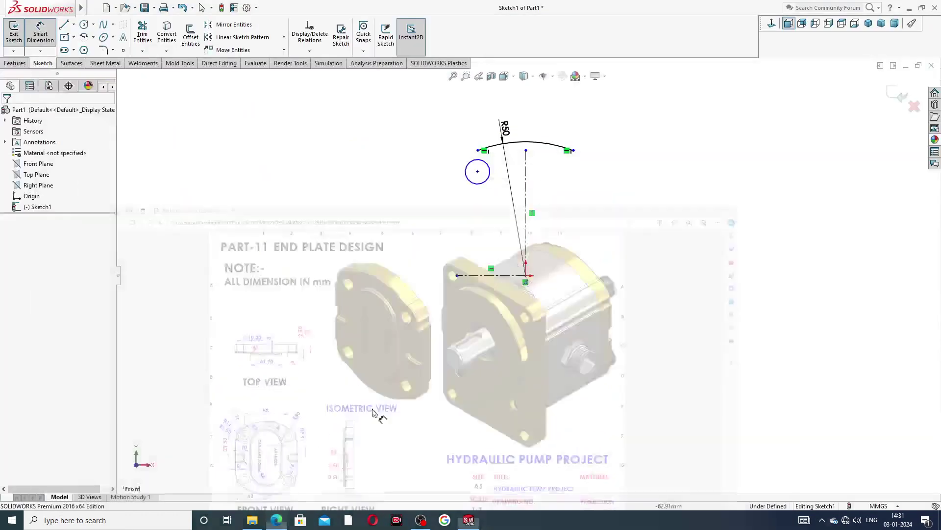
click(467, 169)
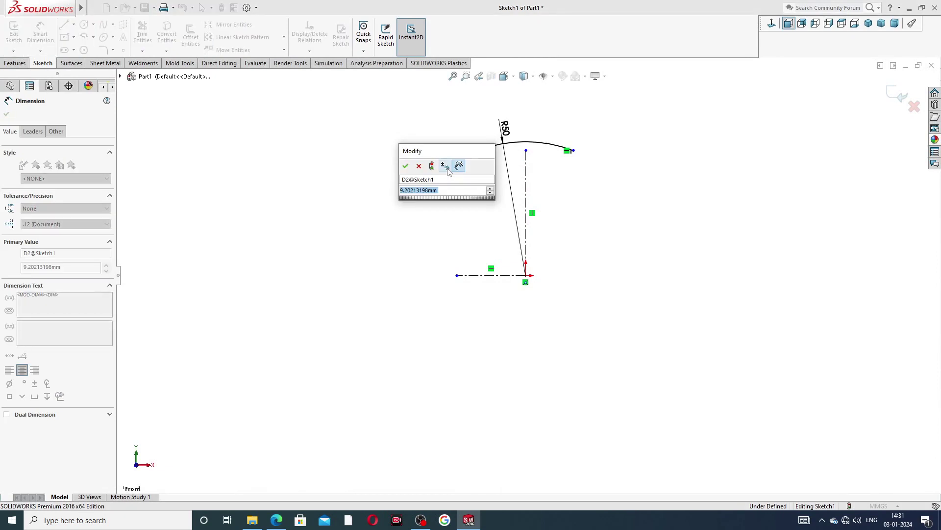
text(10)
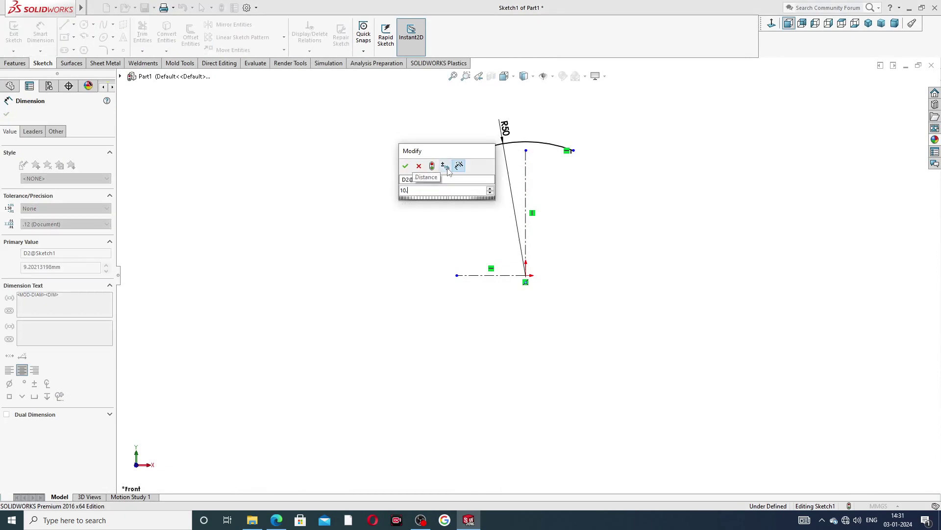
text(.2)
key(Return)
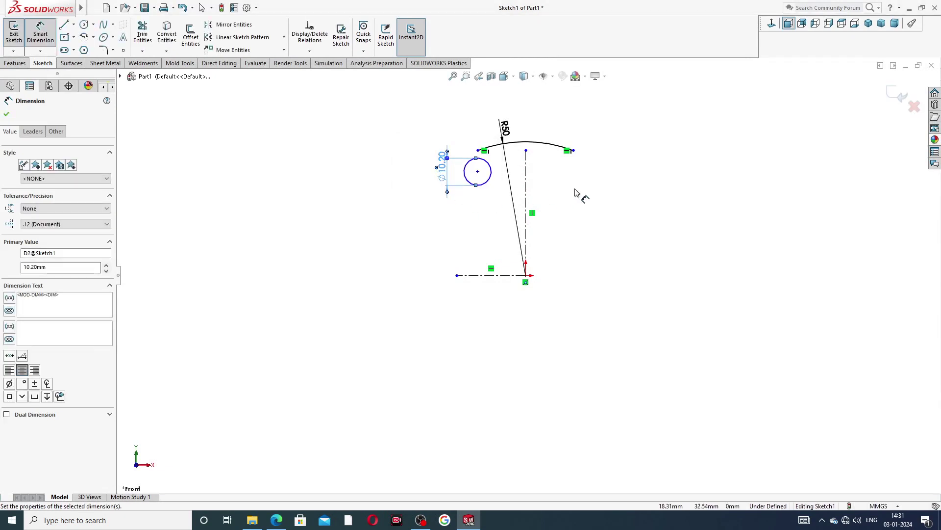
click(575, 191)
right_click(550, 123)
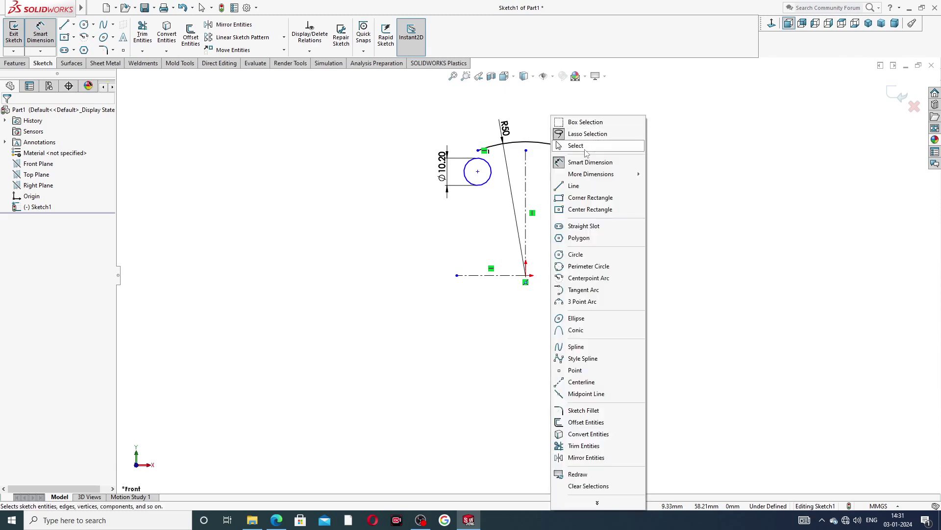
click(569, 143)
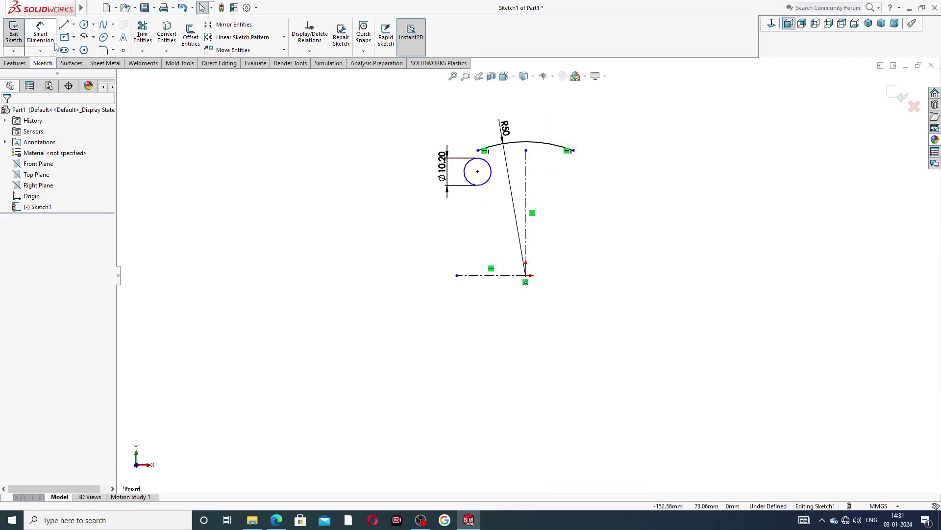
- Set the circle centre 29.50 above the horizontal centreline
click(40, 35)
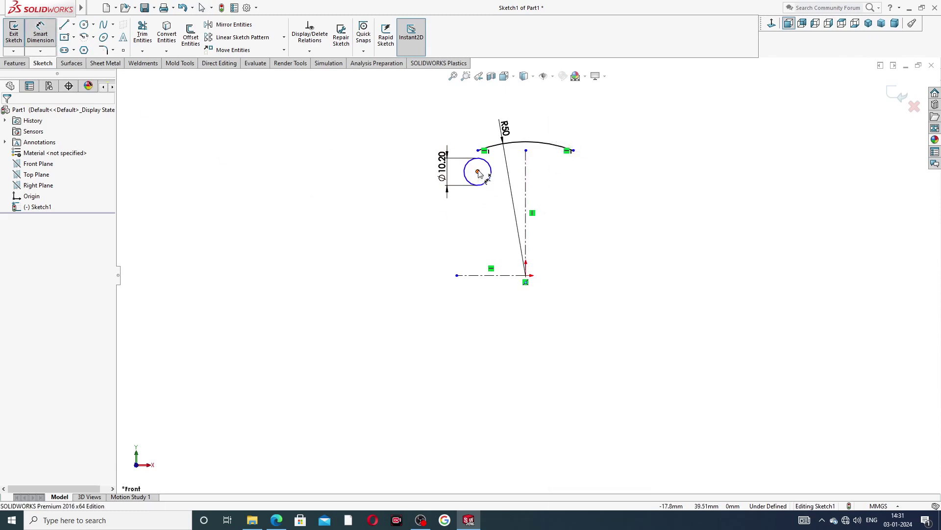
click(478, 172)
click(504, 276)
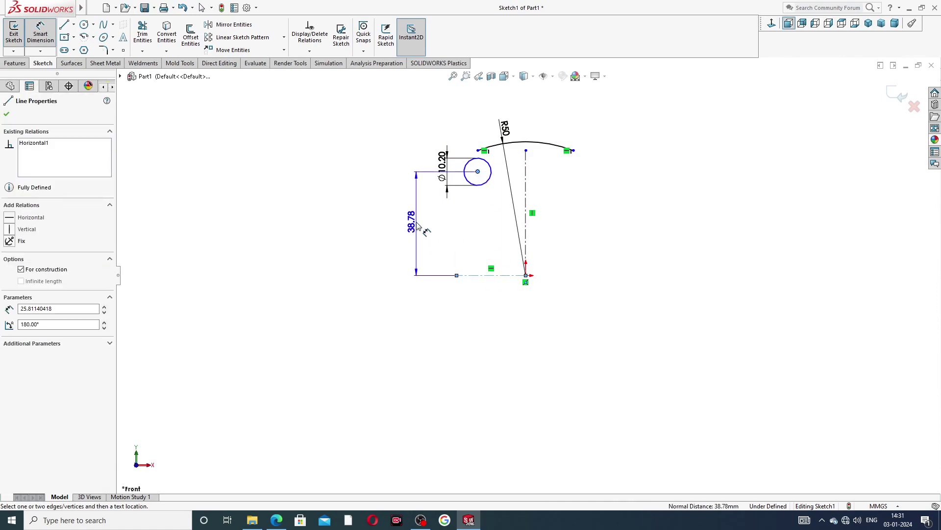
click(418, 225)
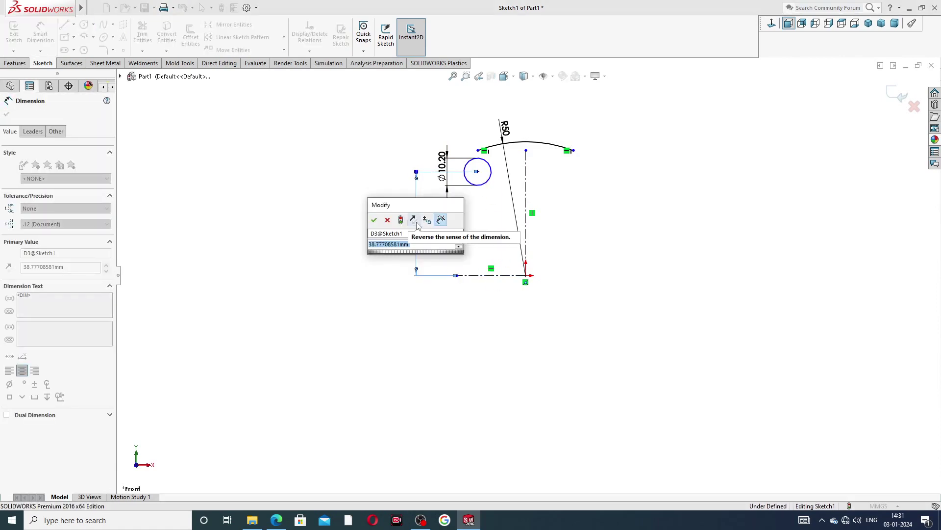
text(2)
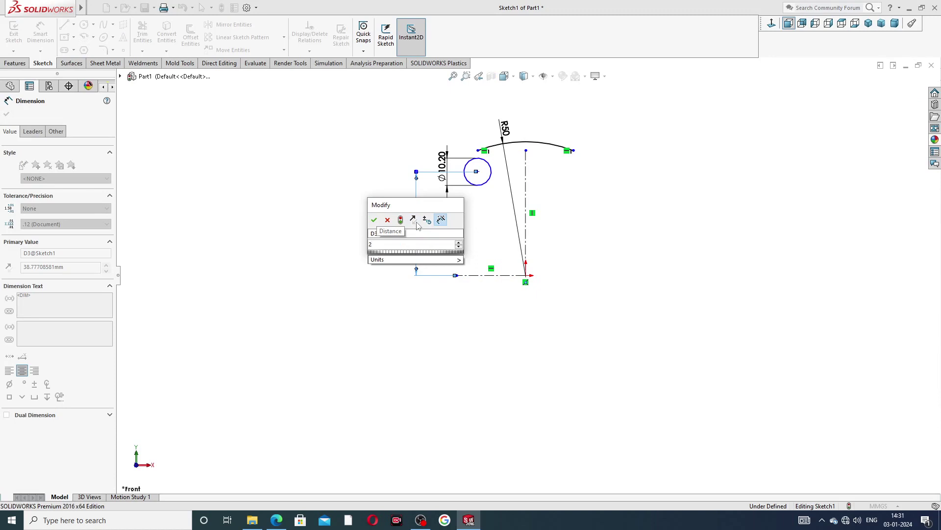
text(9.5)
key(Return)
right_click(621, 152)
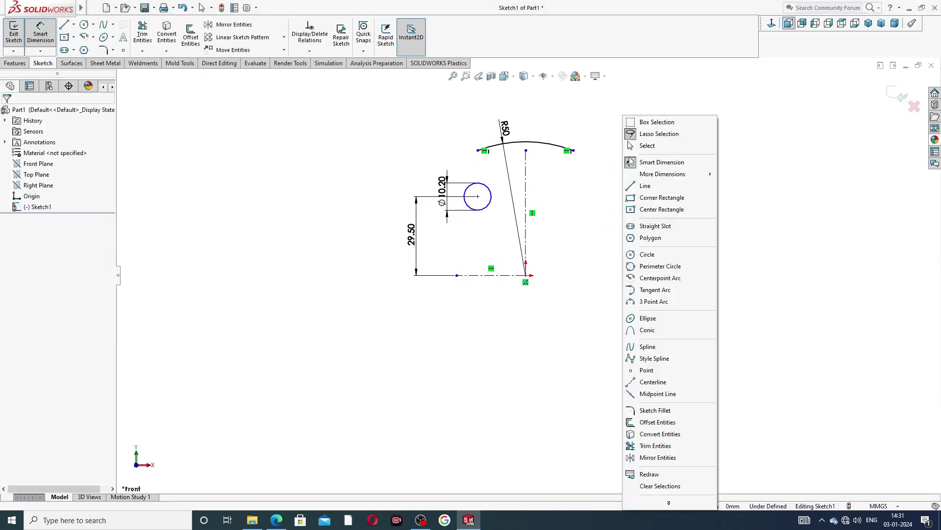
click(647, 143)
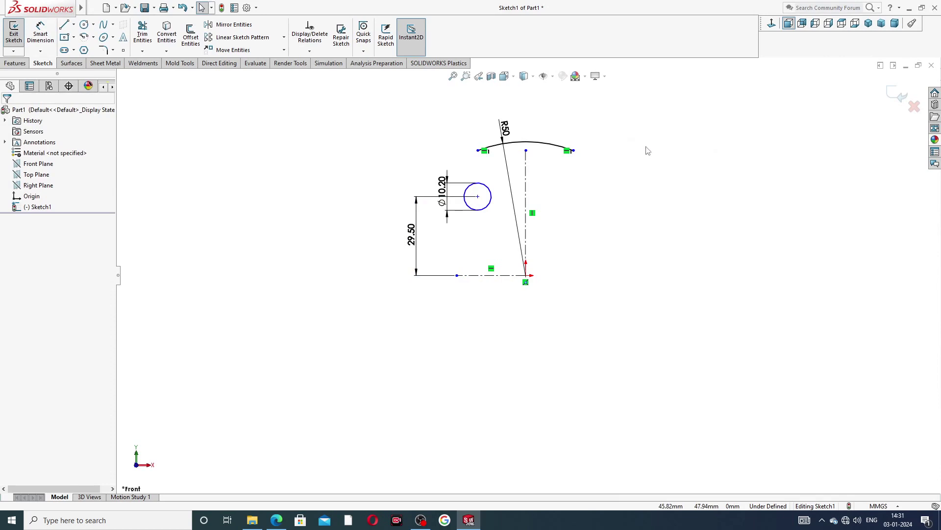
- Move the Ø10.20 label higher out of the way and glance at the PDF drawing
click(506, 126)
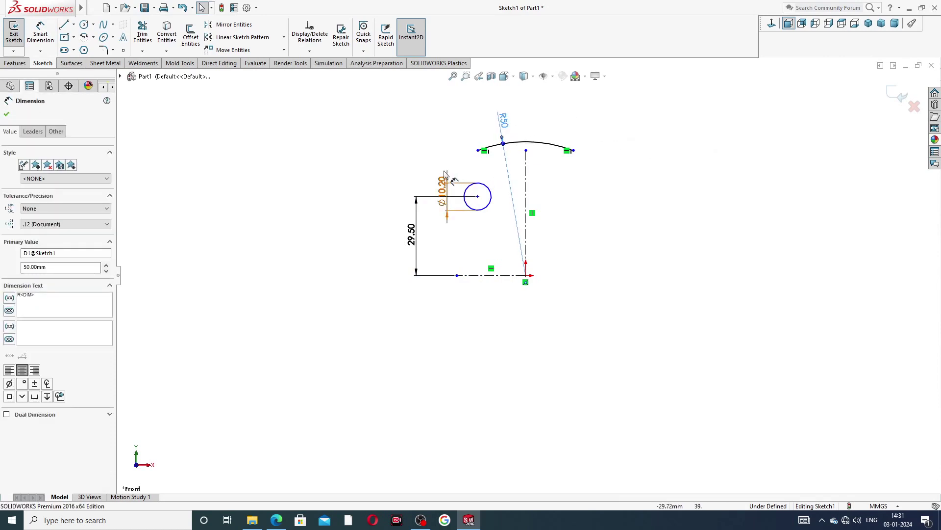
drag(451, 196, 427, 168)
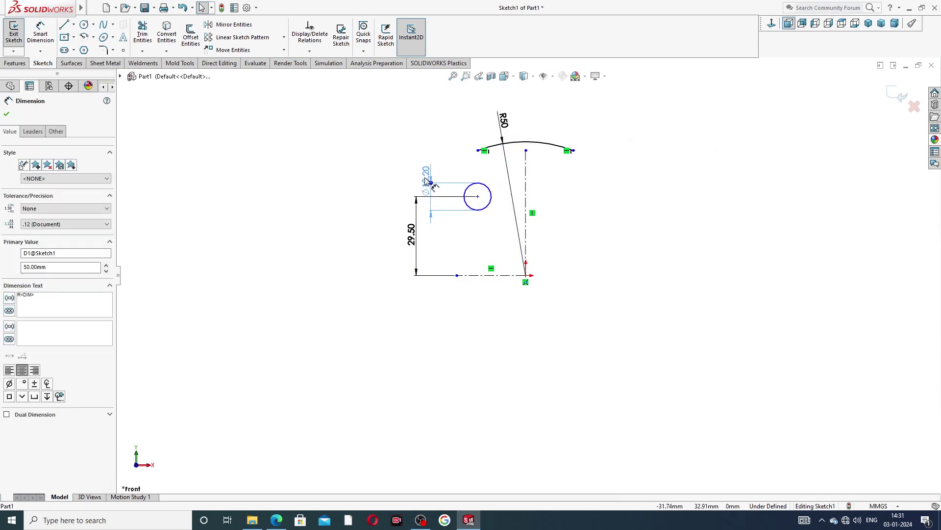
key(Escape)
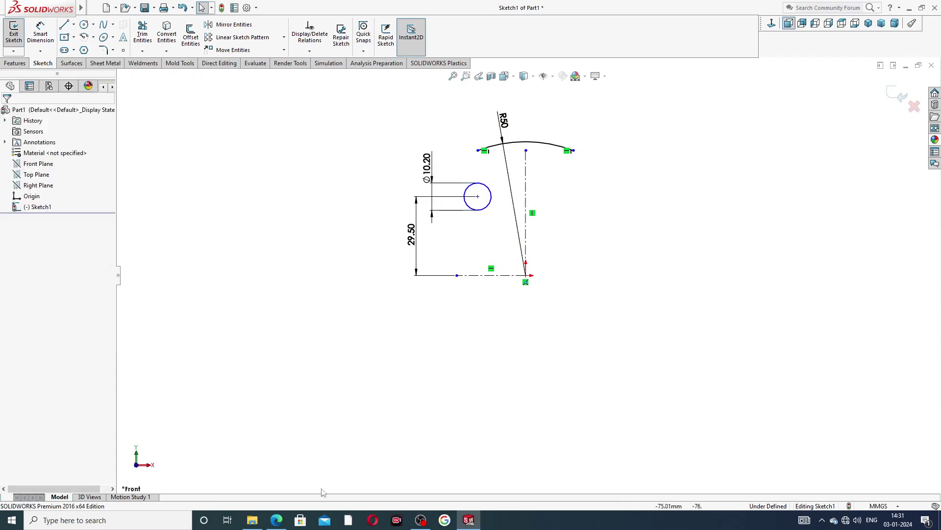
click(272, 524)
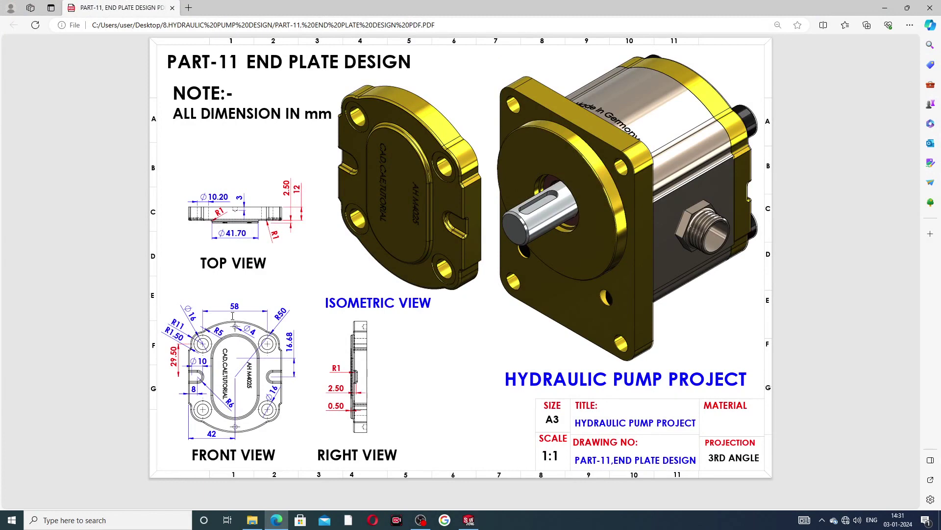
click(276, 520)
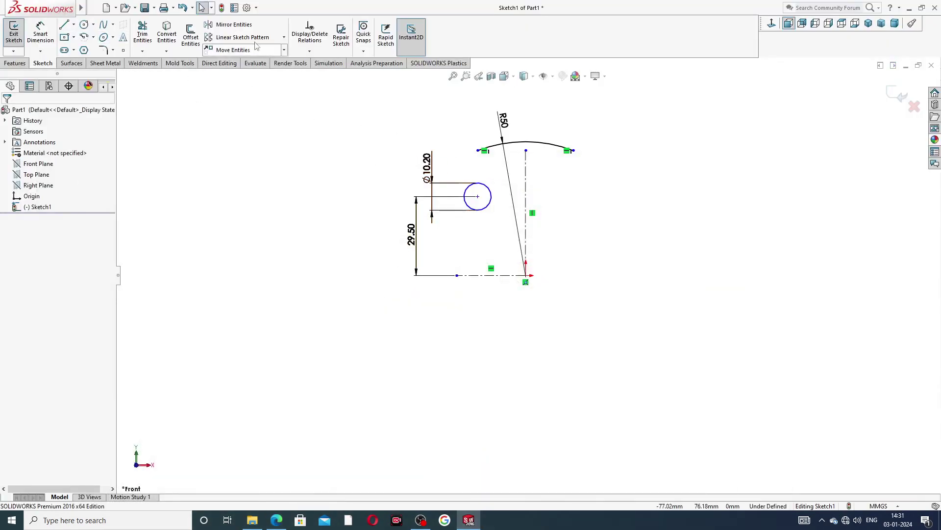
- Mirror the Ø10.20 circle about the vertical centerline onto the right side
click(234, 25)
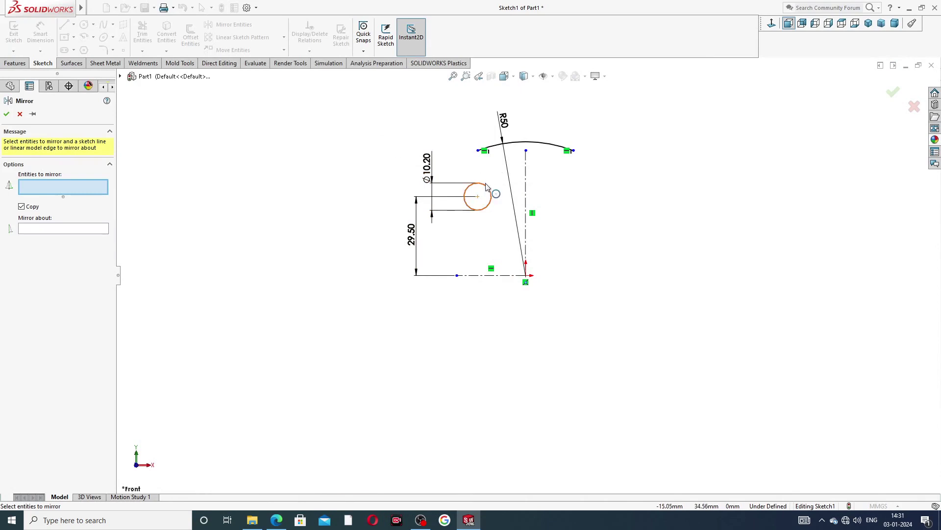
click(487, 187)
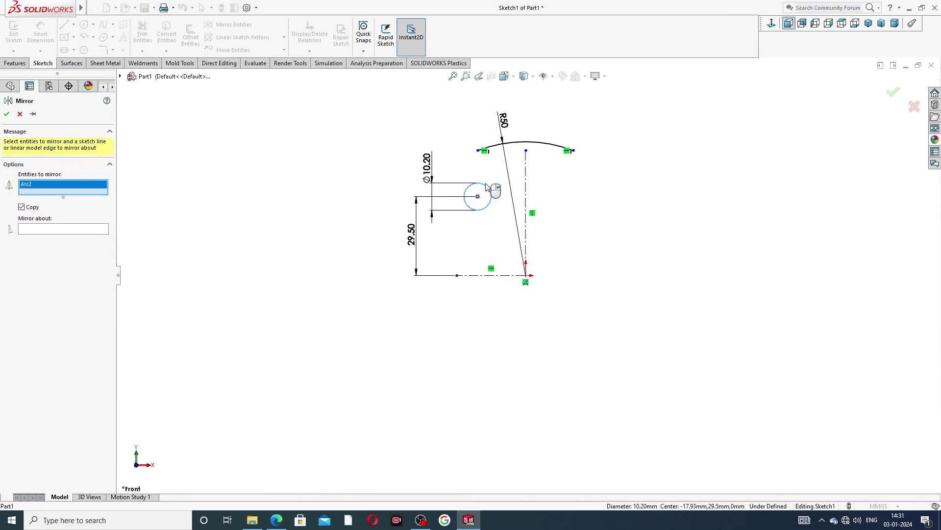
click(75, 231)
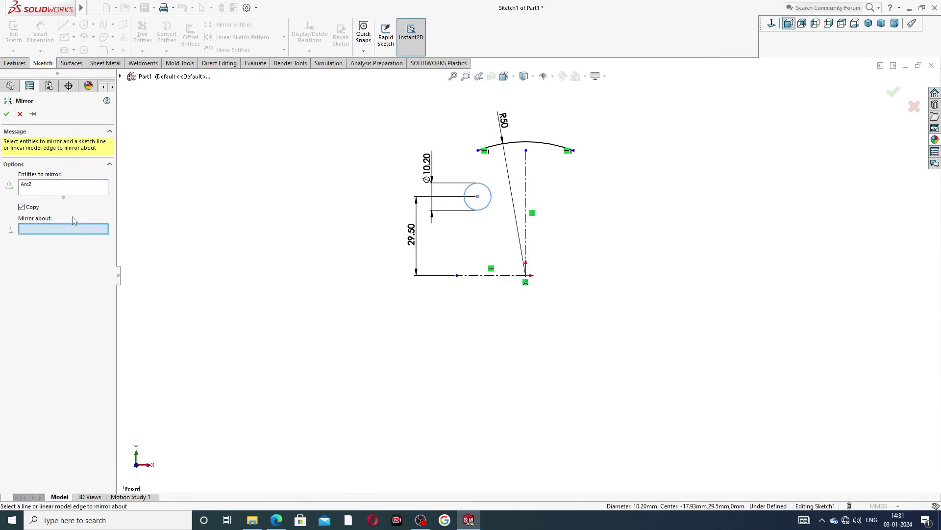
click(525, 179)
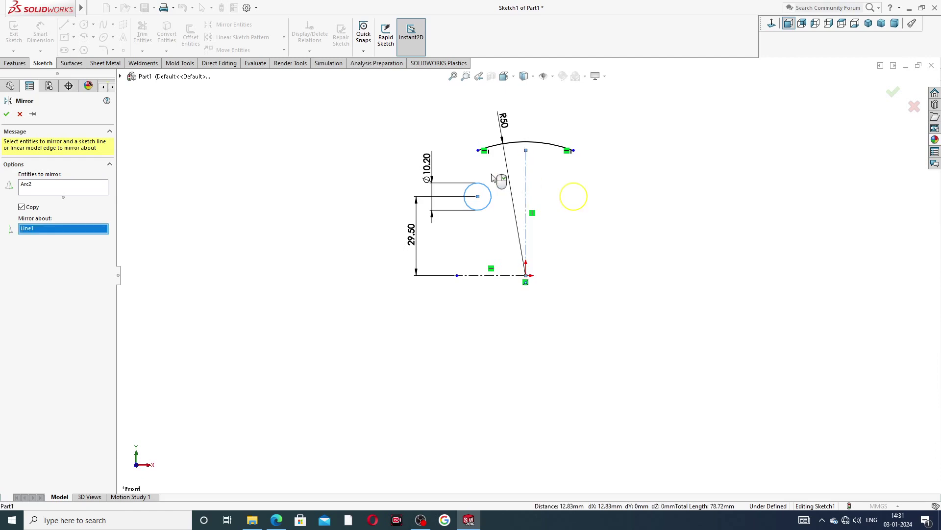
click(6, 115)
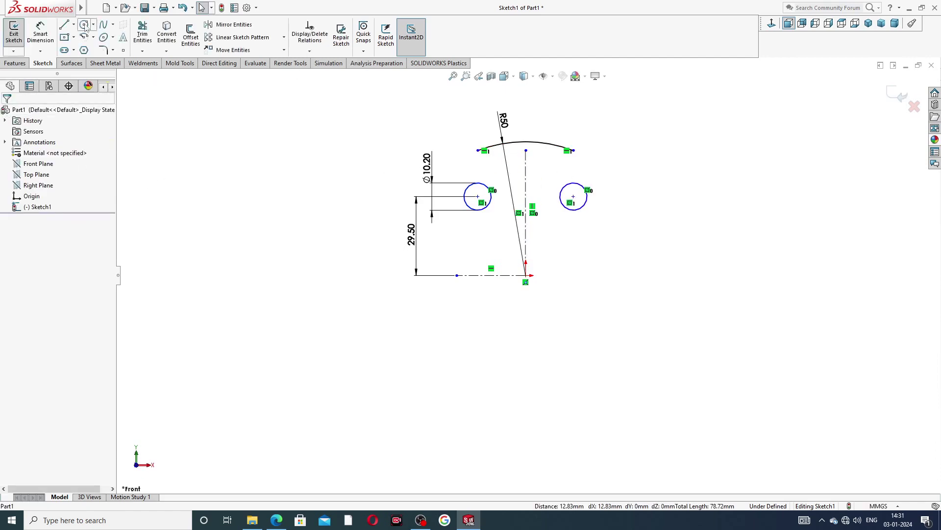
click(40, 32)
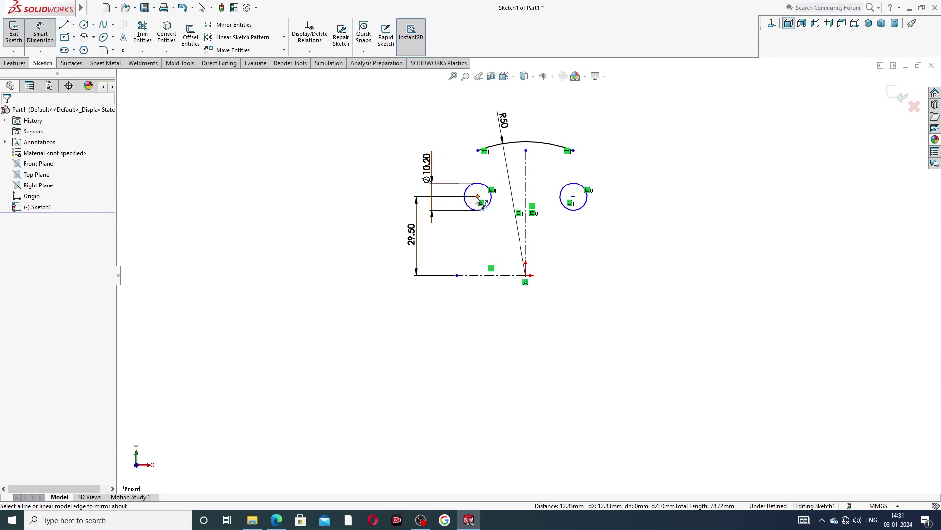
- Dimension the distance between the two circle centres as 58
click(477, 197)
click(574, 197)
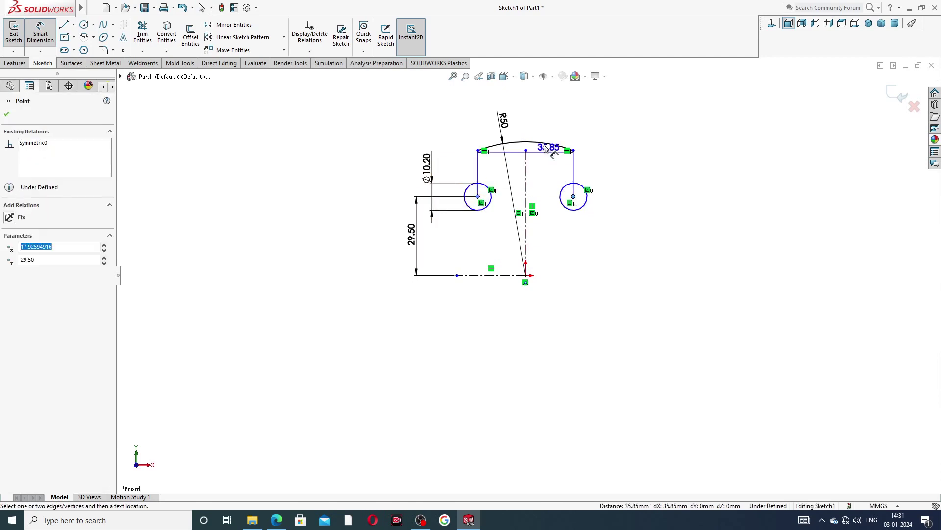
click(530, 118)
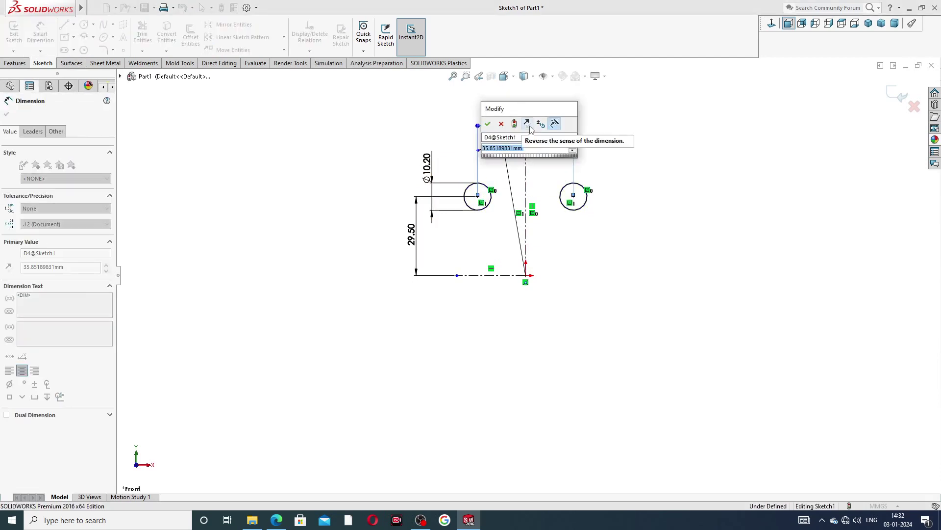
text(58)
key(Return)
key(Escape)
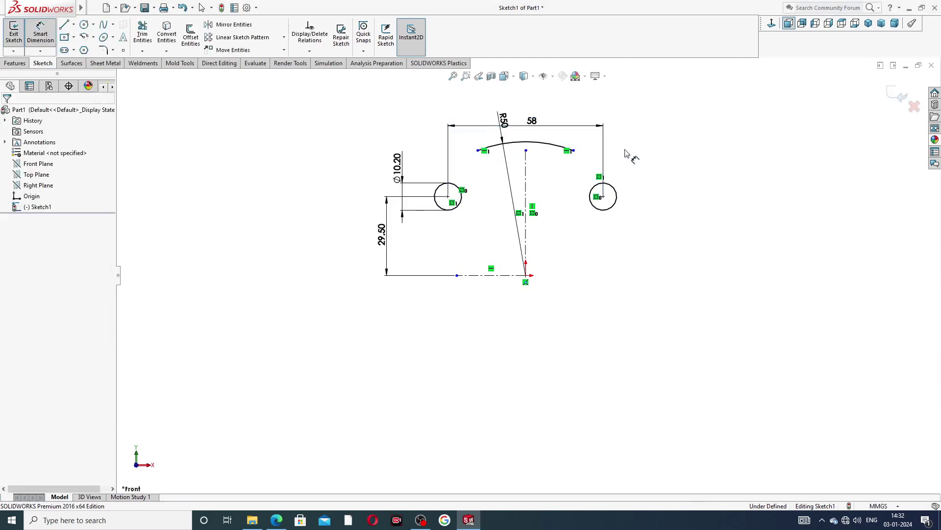
right_click(657, 125)
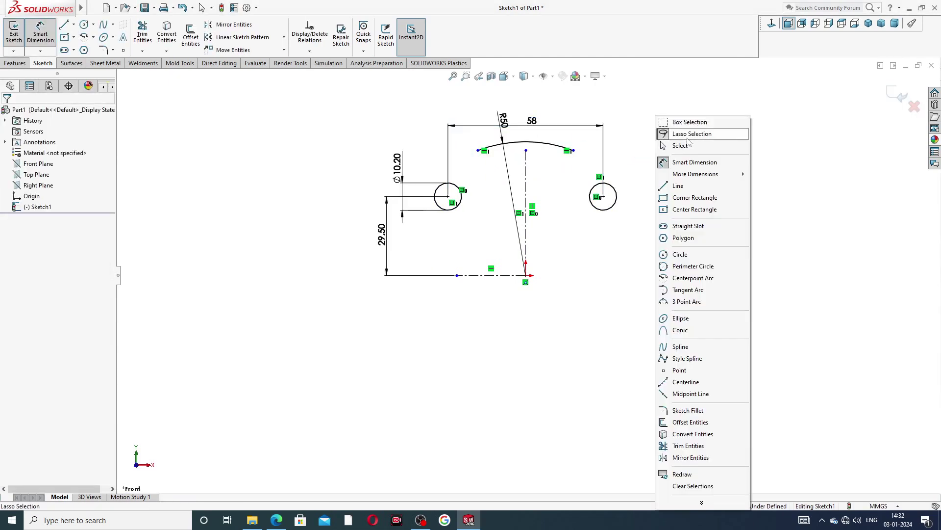
click(686, 146)
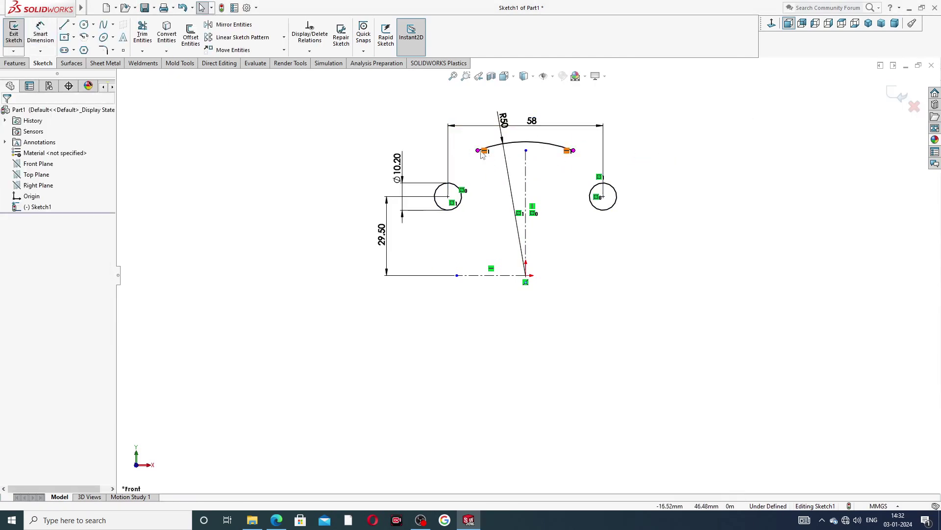
- Stretch the arc's left end over the left circle and reposition the 58 and R50 labels
drag(479, 153, 448, 165)
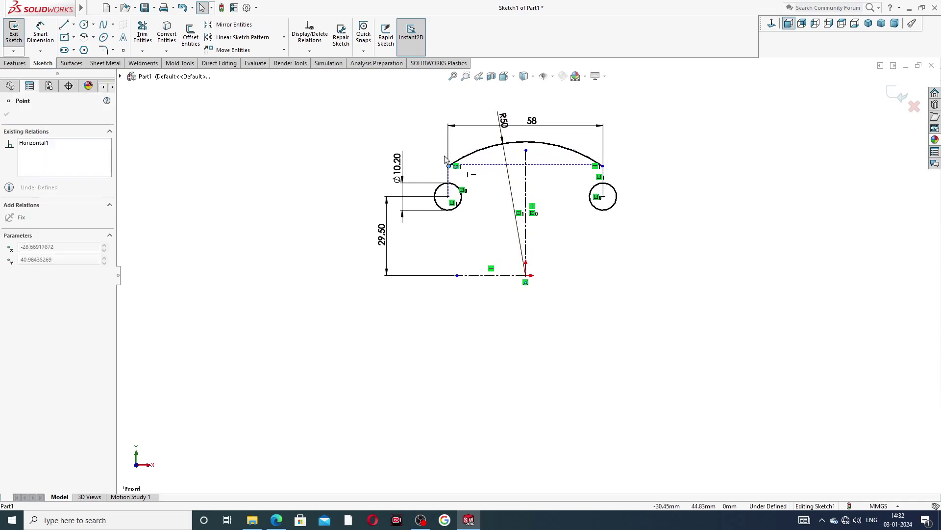
click(632, 172)
scroll(474, 183, down, 1)
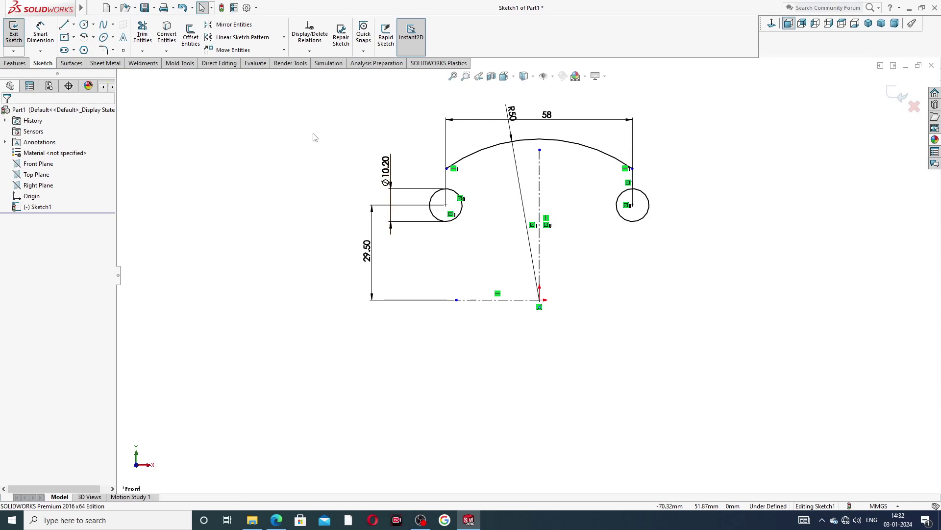
drag(547, 115, 476, 101)
click(703, 132)
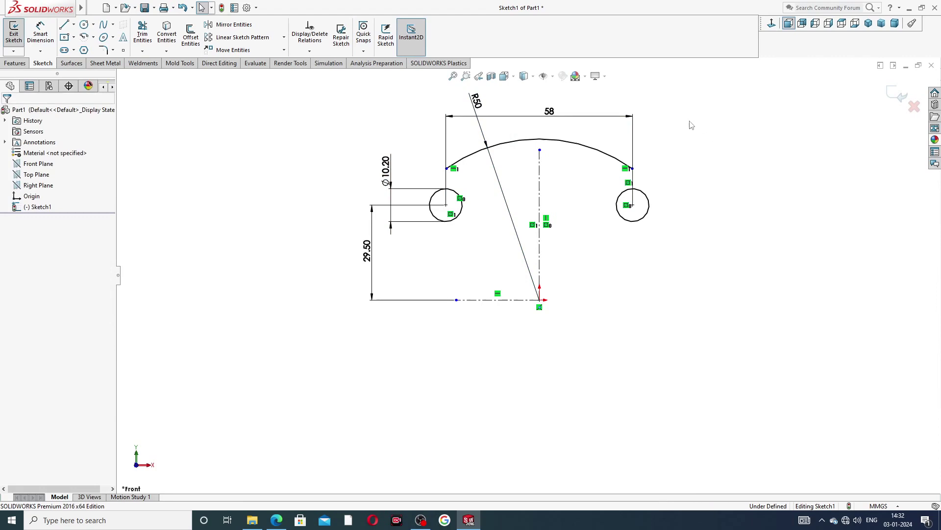
click(276, 520)
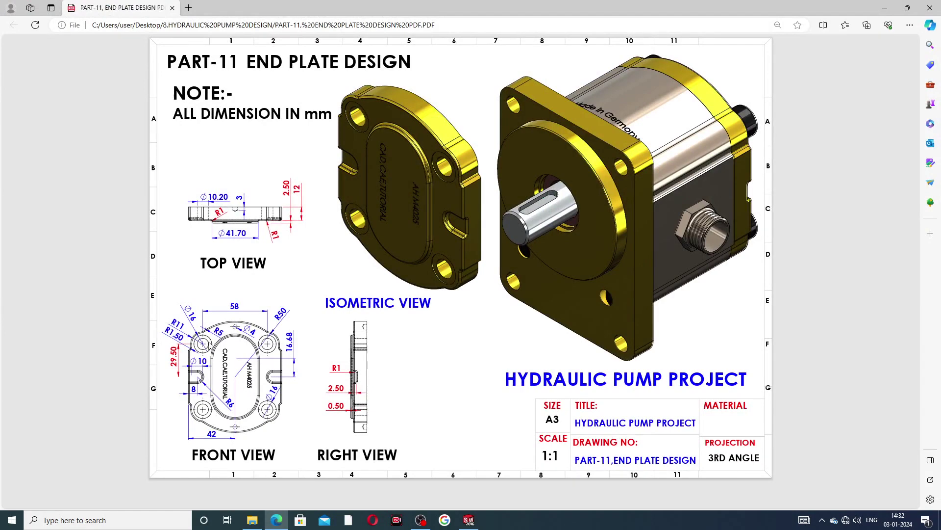
click(276, 515)
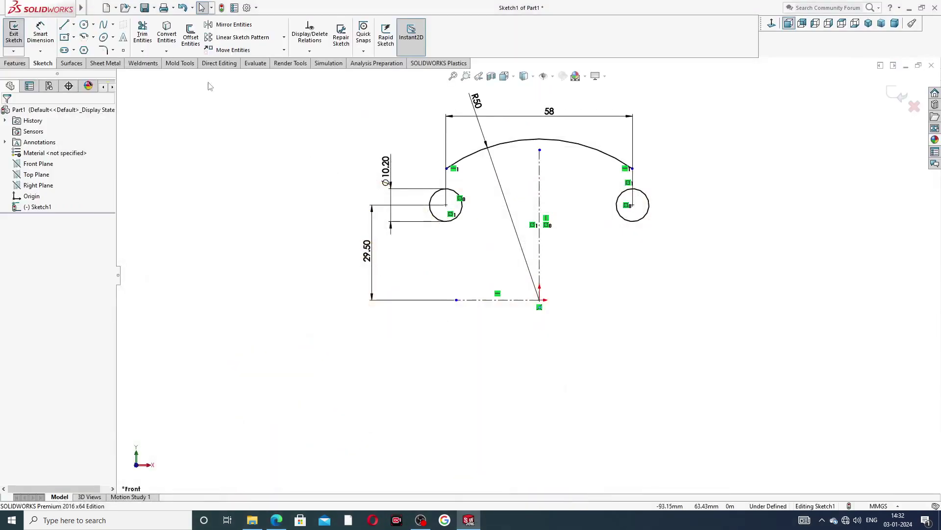
- Draw a tangent arc from the R50 arc's left end curving down past the left hole
click(64, 25)
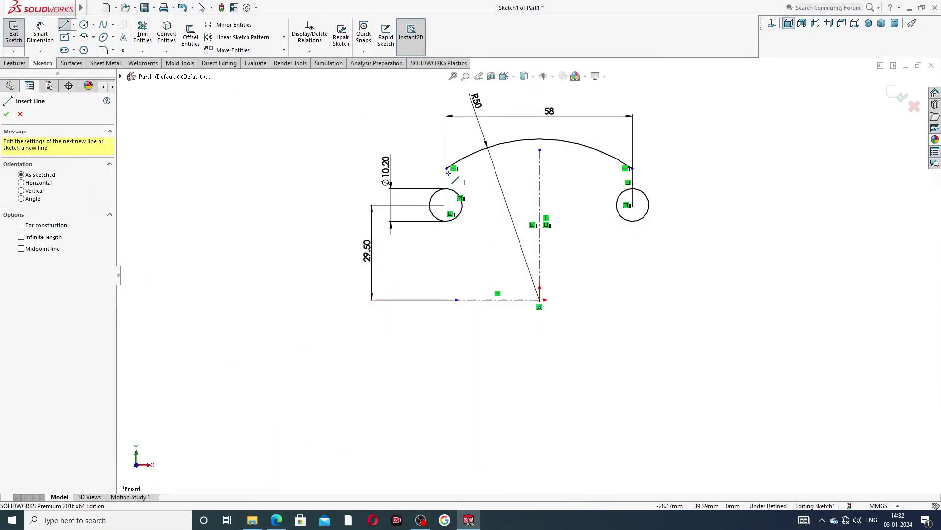
right_click(327, 125)
click(343, 137)
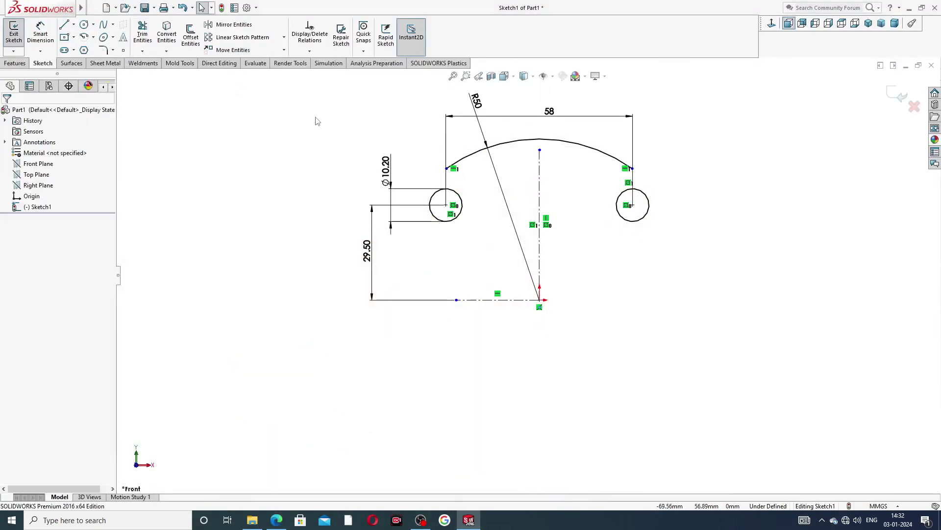
click(94, 38)
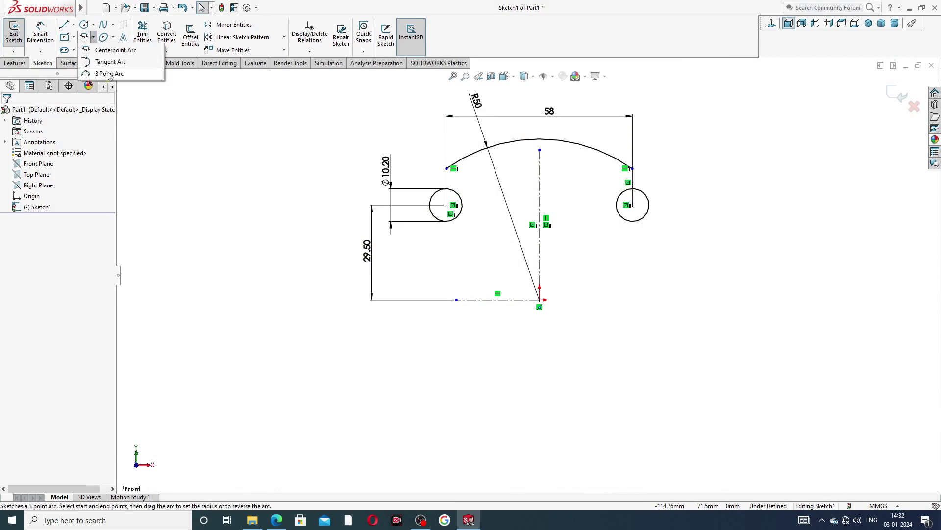
click(106, 73)
scroll(453, 183, down, 3)
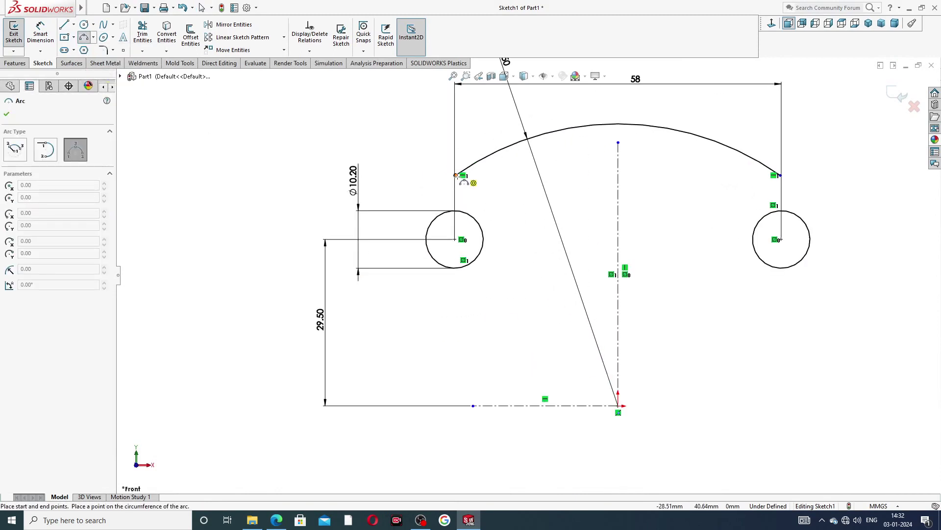
click(456, 175)
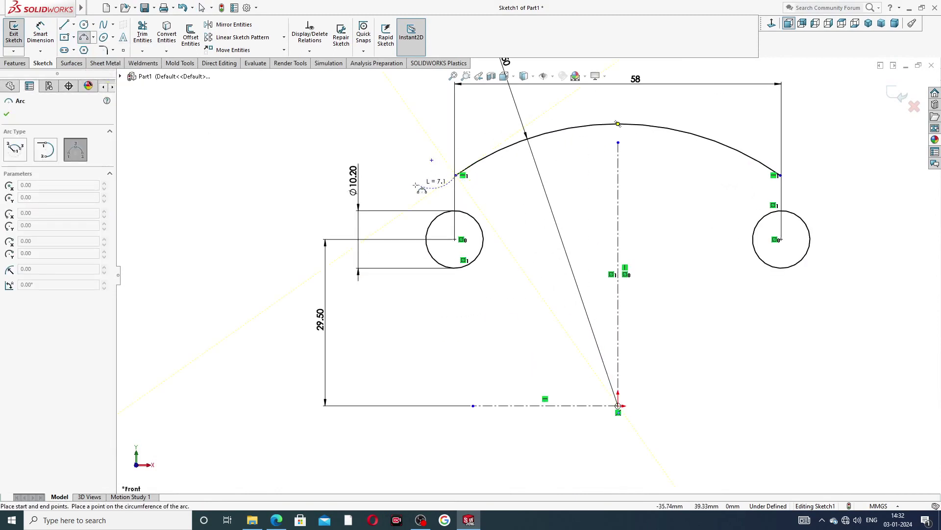
click(385, 231)
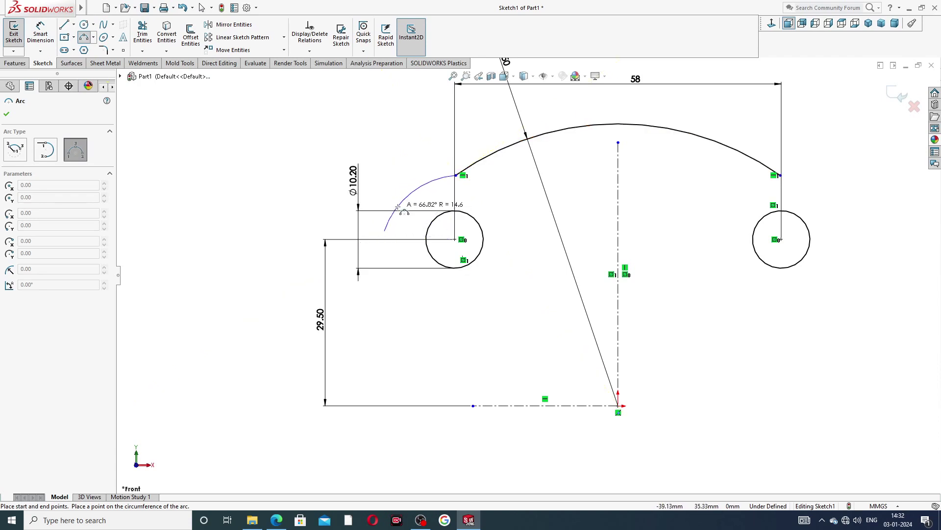
click(399, 207)
right_click(515, 196)
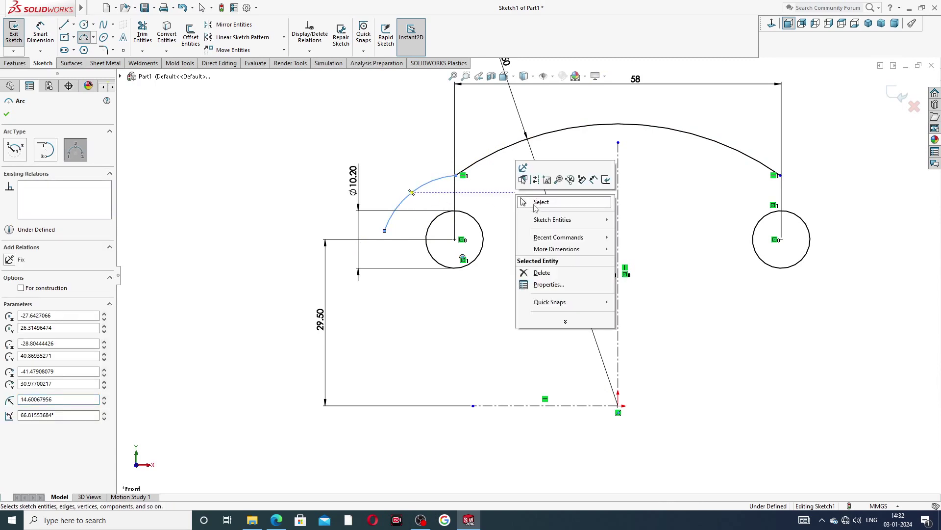
click(534, 203)
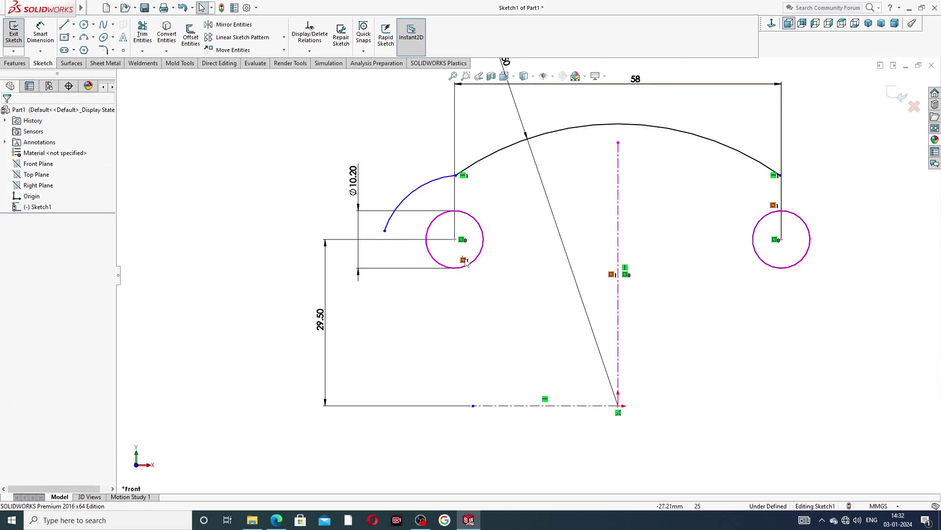
- Merge the small arc's centre onto the left hole's centre
scroll(468, 240, down, 3)
scroll(468, 260, down, 2)
click(497, 271)
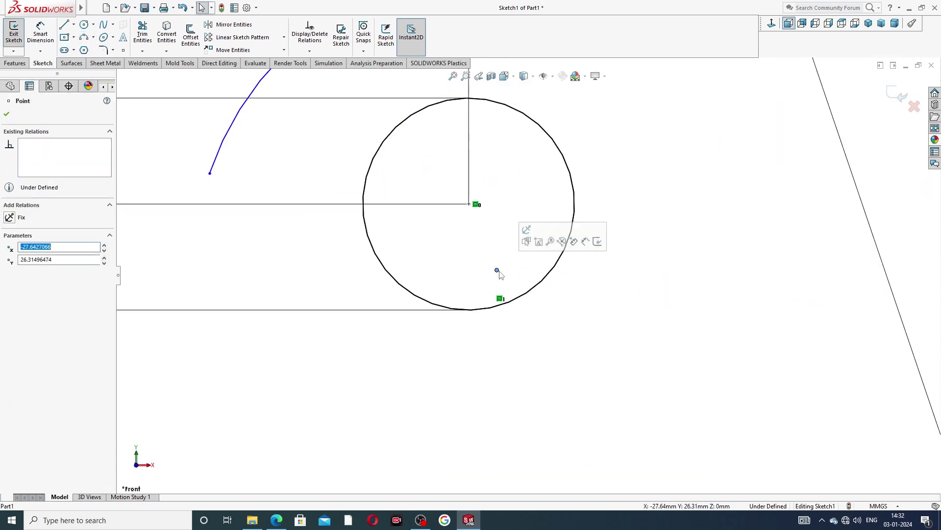
ctrl+click(470, 205)
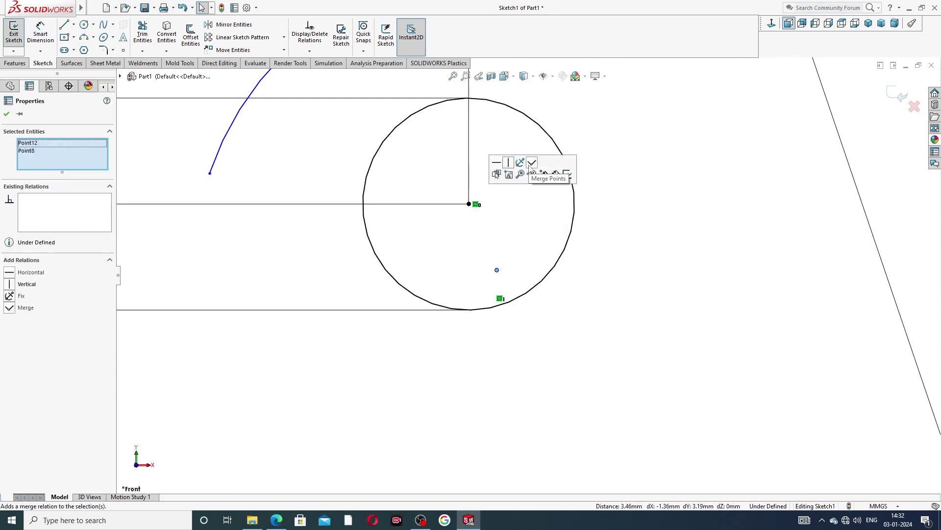
click(531, 164)
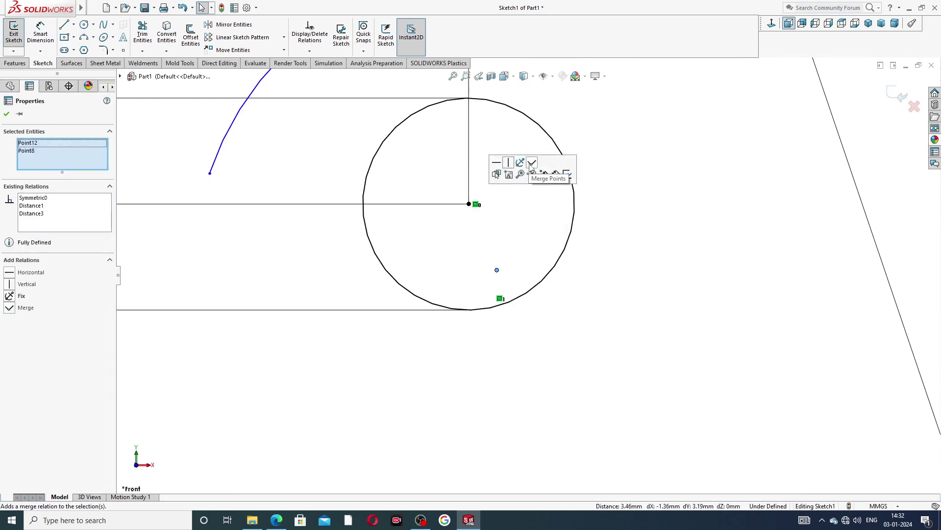
click(633, 163)
scroll(629, 142, up, 5)
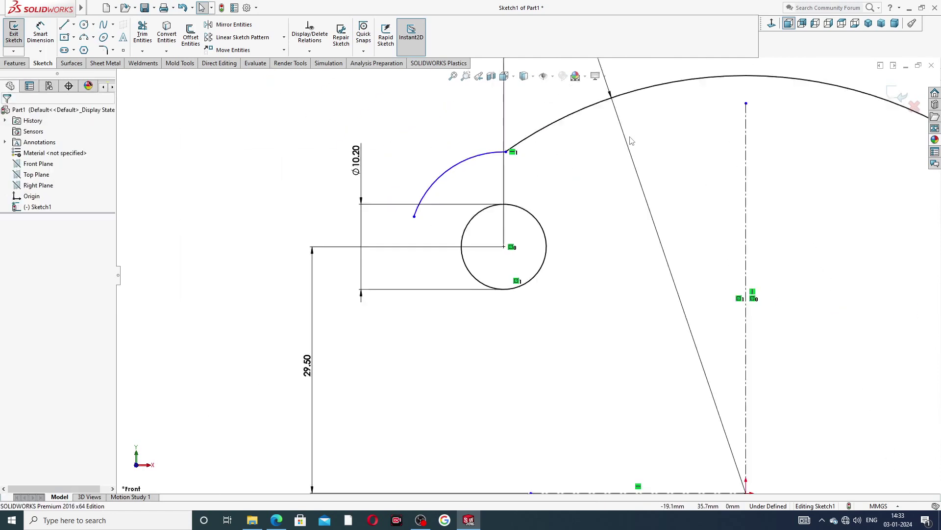
- Dimension the small arc to R11, checking the End Plate drawing
click(40, 33)
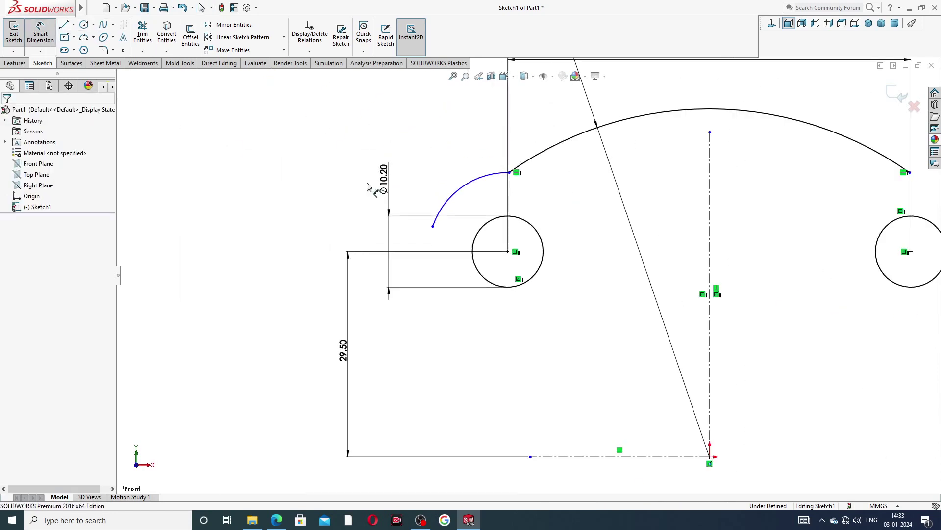
click(467, 178)
click(455, 167)
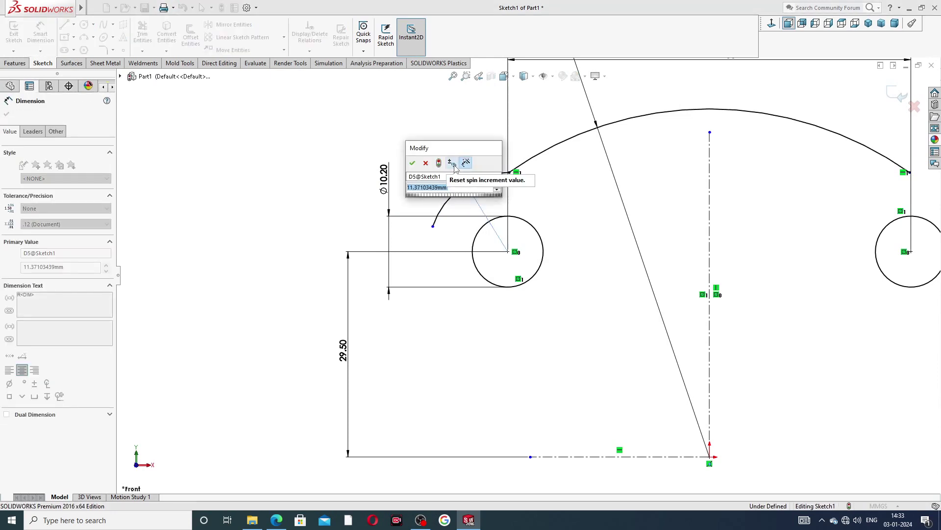
text(11)
click(412, 162)
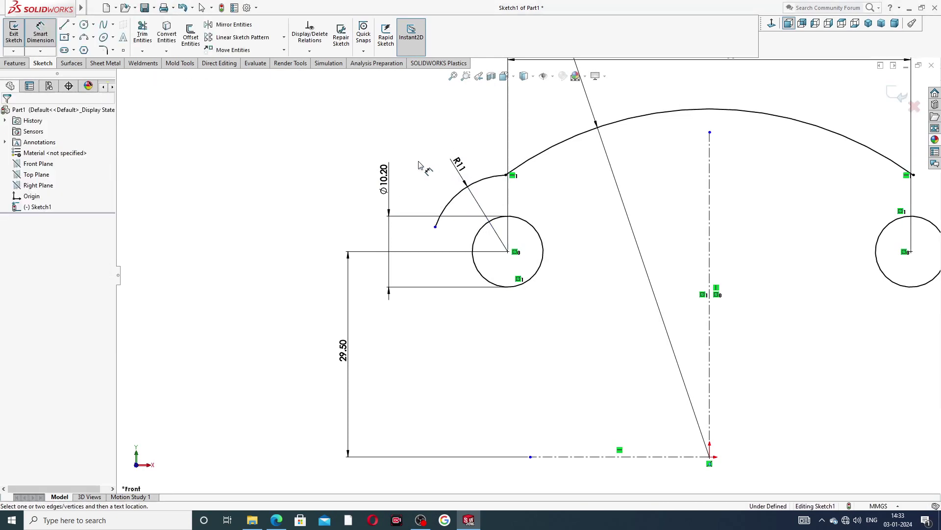
click(277, 520)
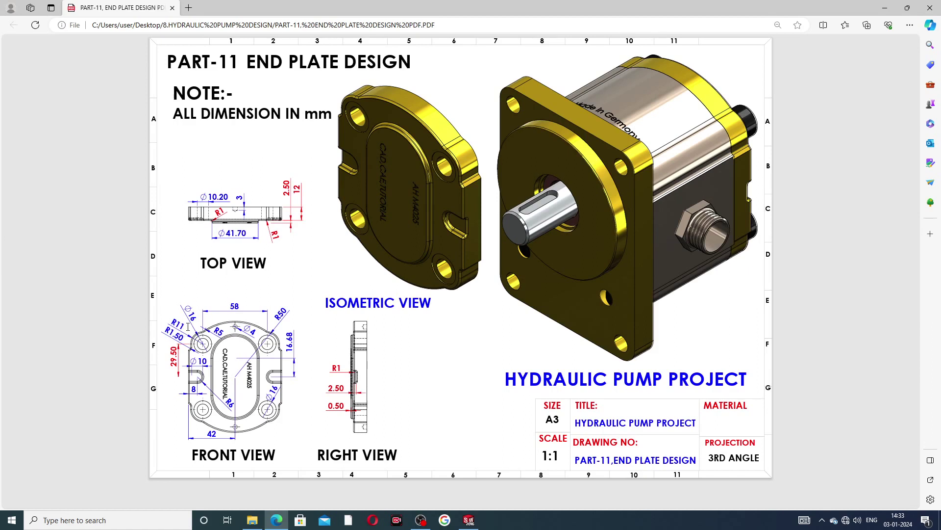
click(277, 520)
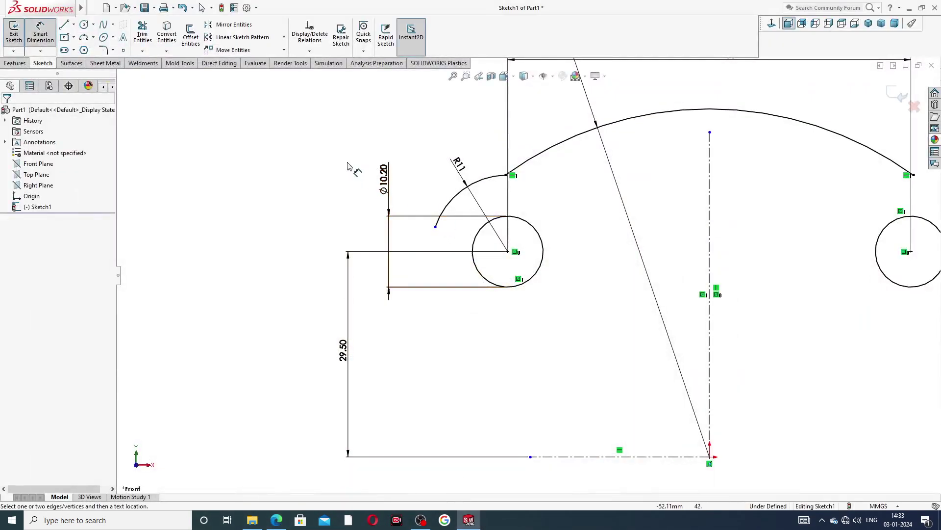
right_click(348, 170)
- Drag the R11 arc's end level with the hole centre and add a Horizontal relation
click(373, 145)
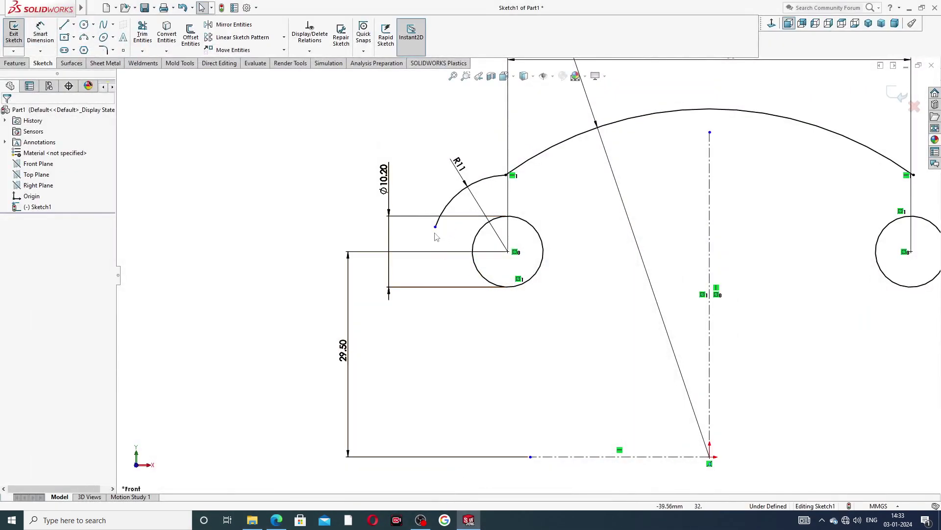
drag(435, 226, 431, 252)
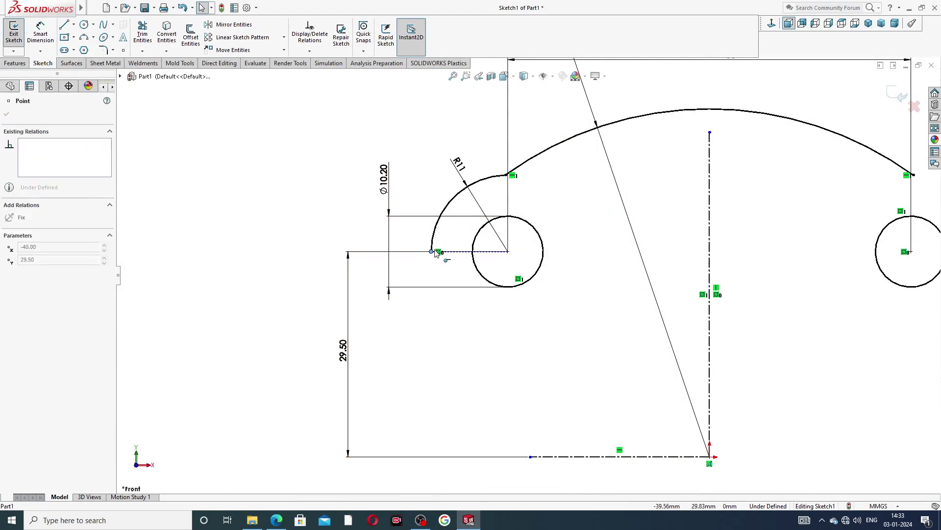
click(433, 261)
click(431, 252)
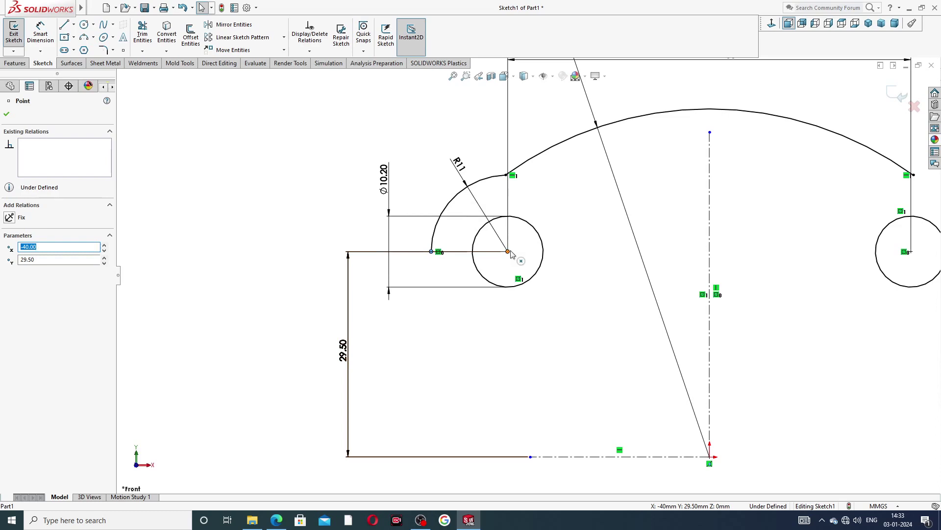
ctrl+click(508, 252)
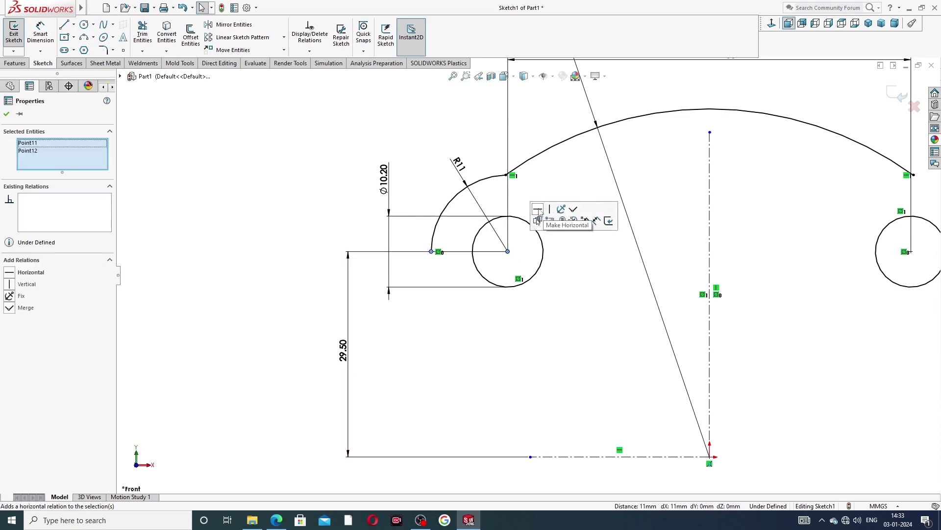
click(538, 209)
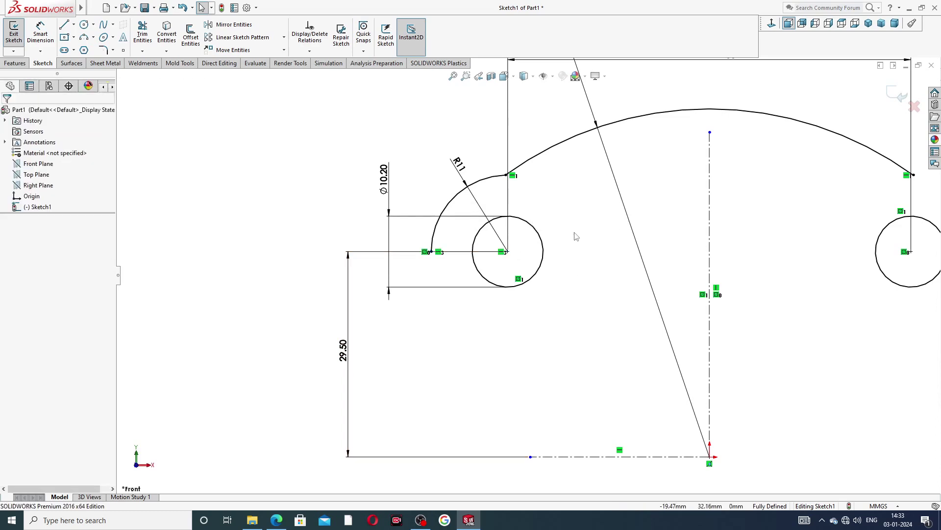
key(z)
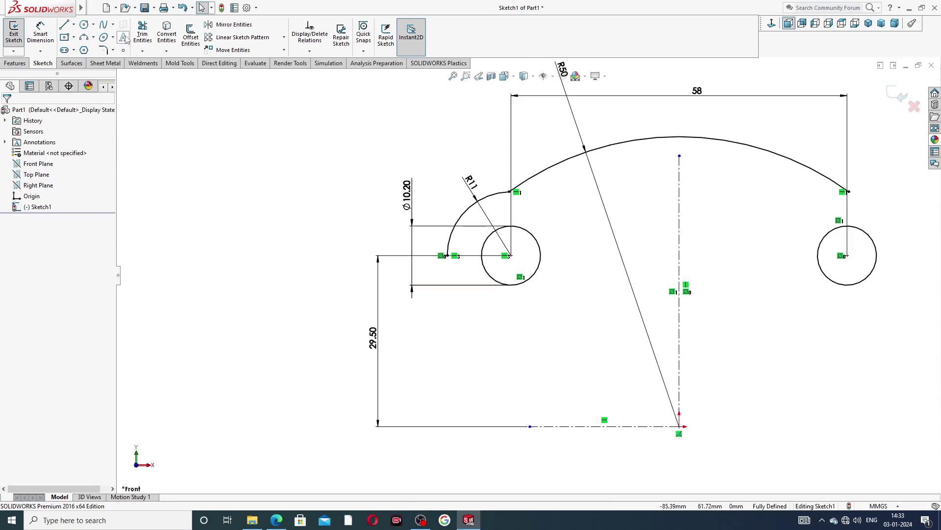
- Sketch a short vertical segment and a short angled segment from the R11 arc's lower end
click(64, 25)
scroll(456, 279, down, 3)
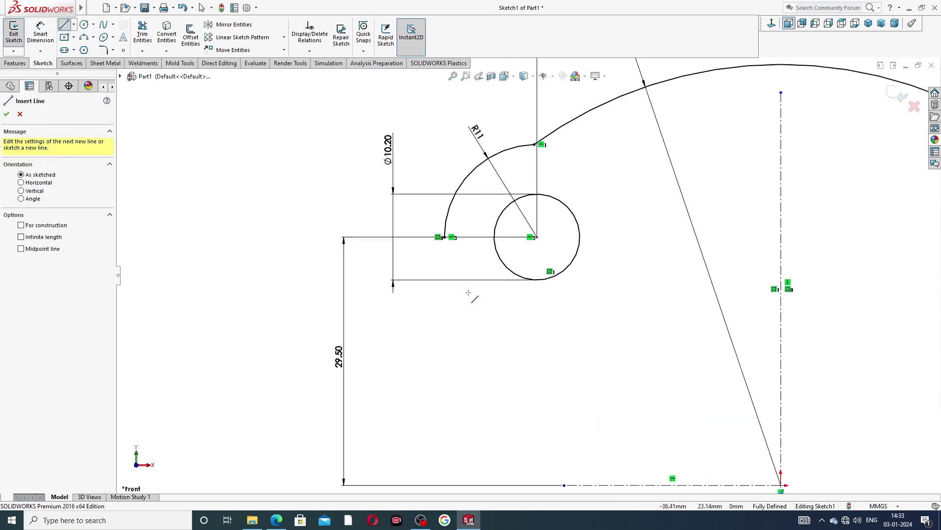
scroll(439, 334, down, 2)
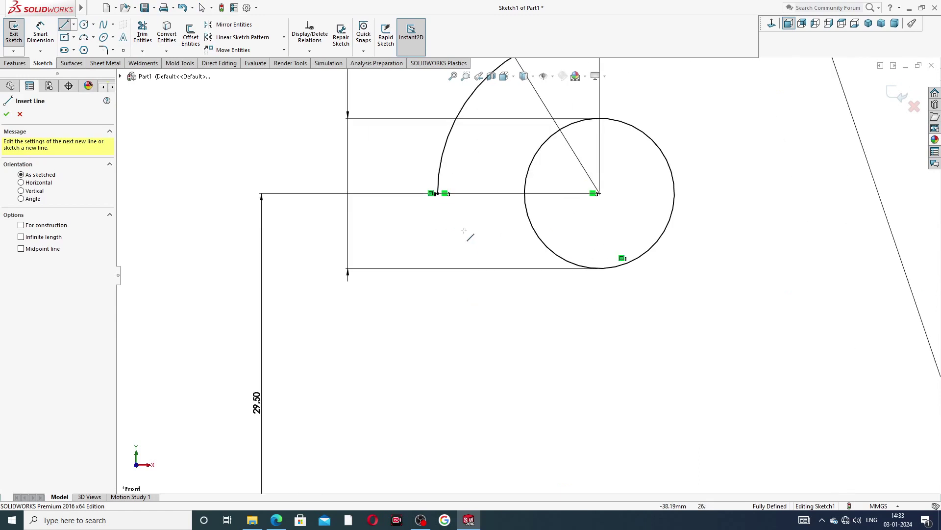
click(438, 193)
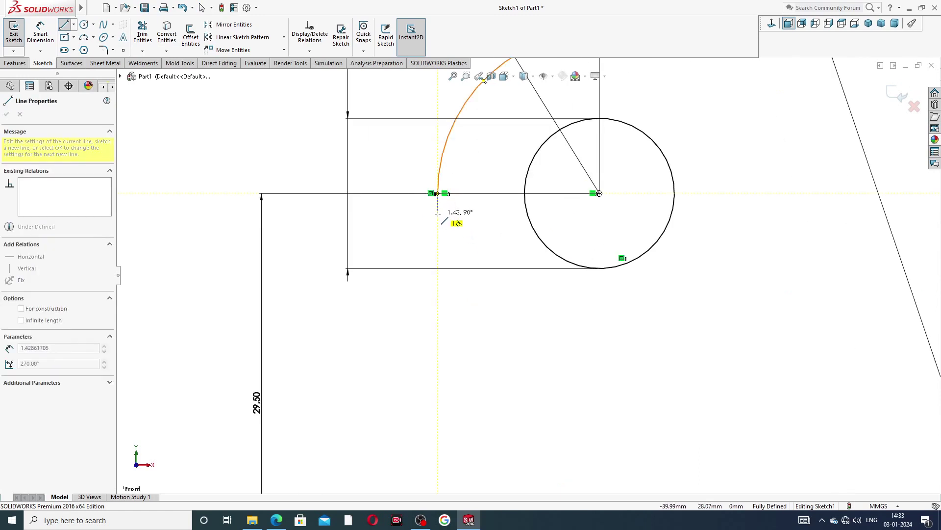
click(437, 211)
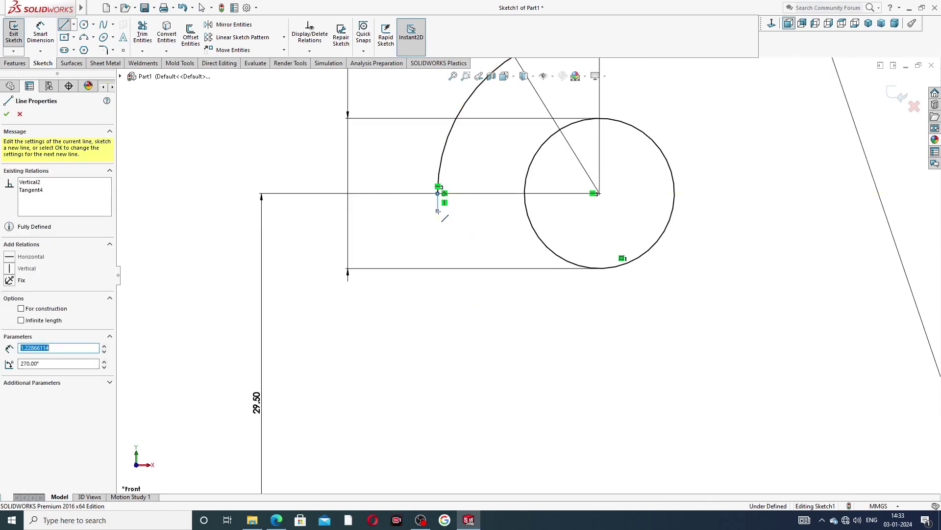
click(422, 239)
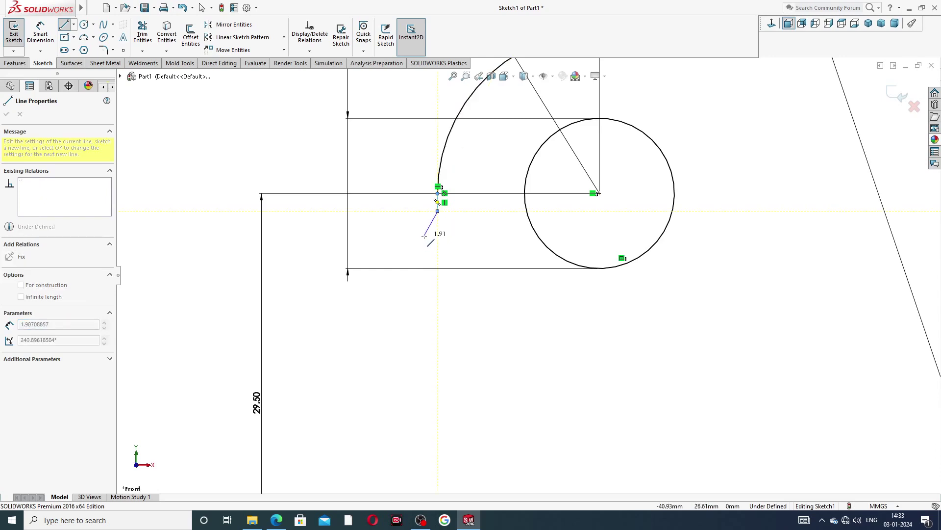
- Continue with a long vertical line down to the bottom centreline
scroll(427, 342, up, 3)
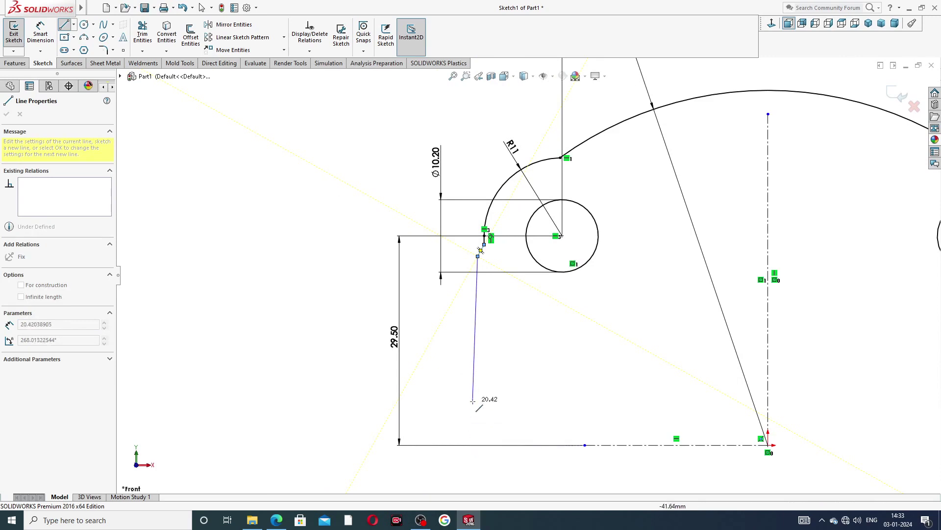
click(477, 444)
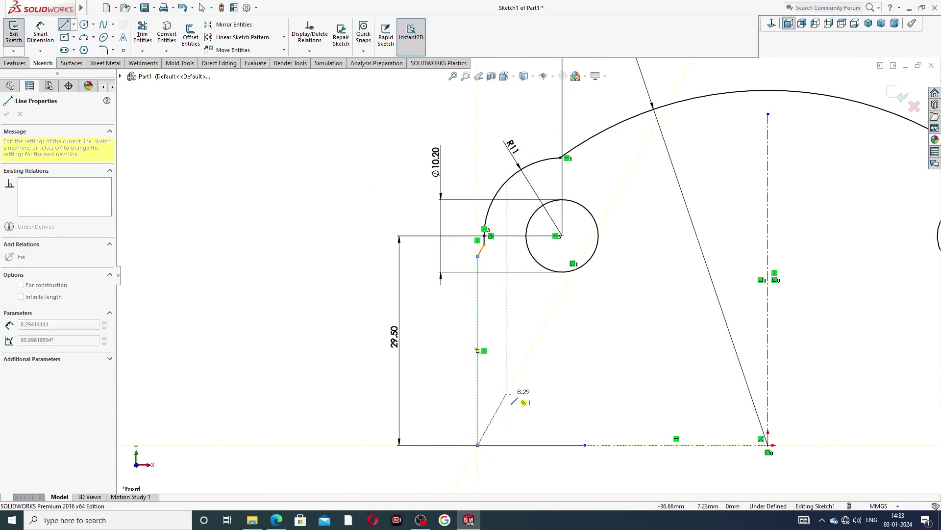
right_click(512, 394)
click(529, 391)
scroll(565, 345, down, 2)
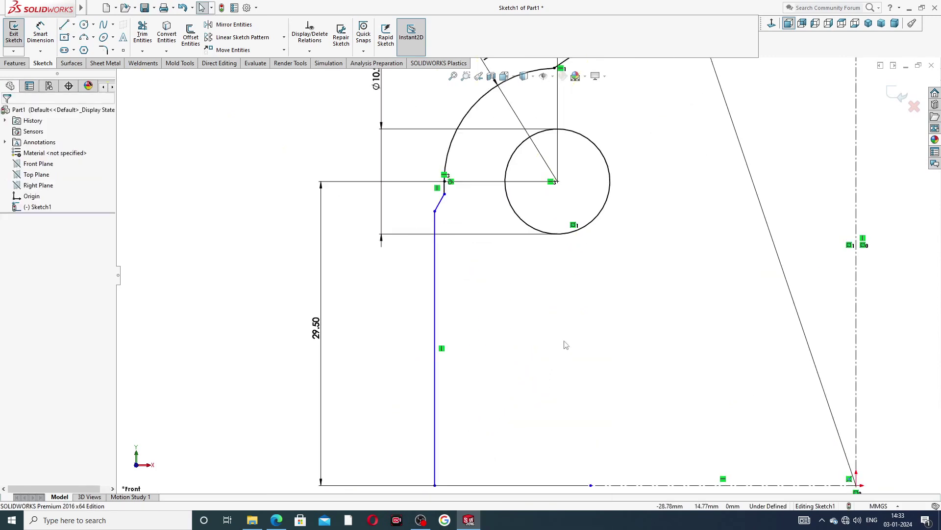
scroll(667, 297, up, 3)
scroll(512, 223, down, 2)
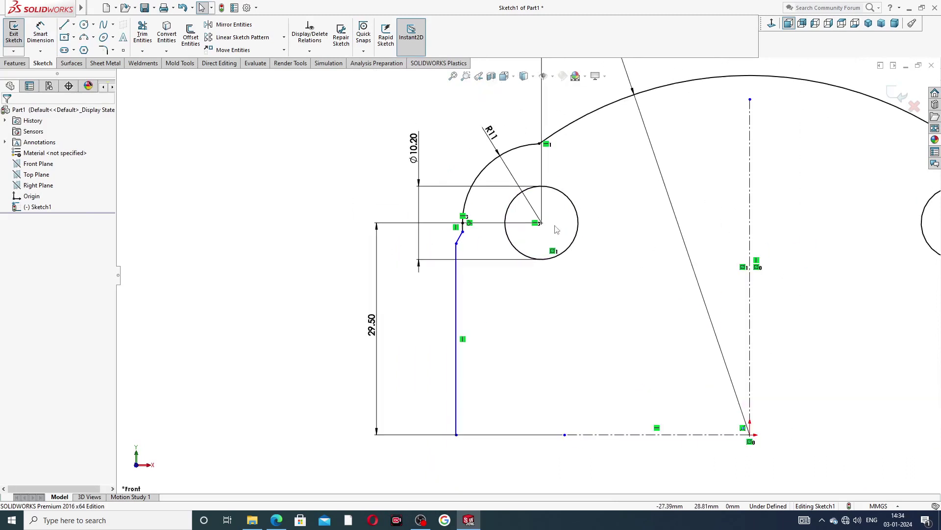
scroll(476, 210, down, 2)
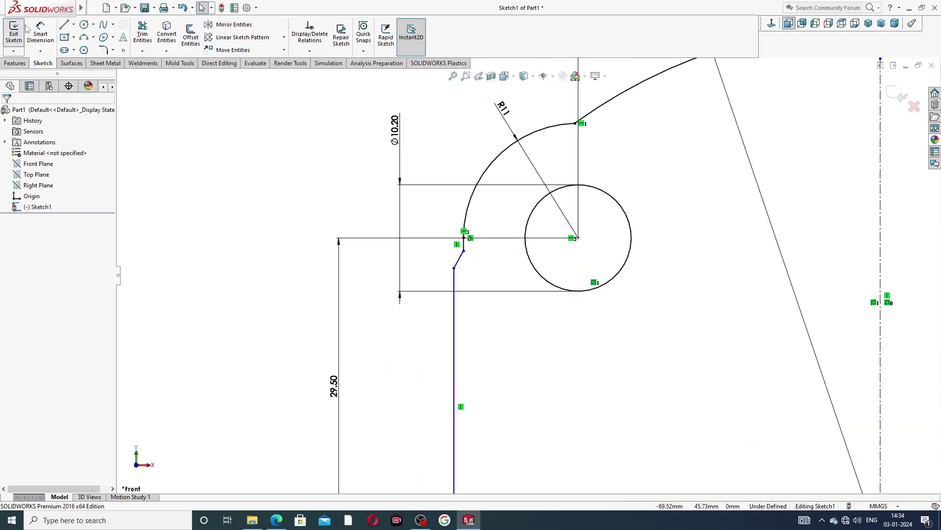
click(40, 35)
scroll(530, 277, up, 3)
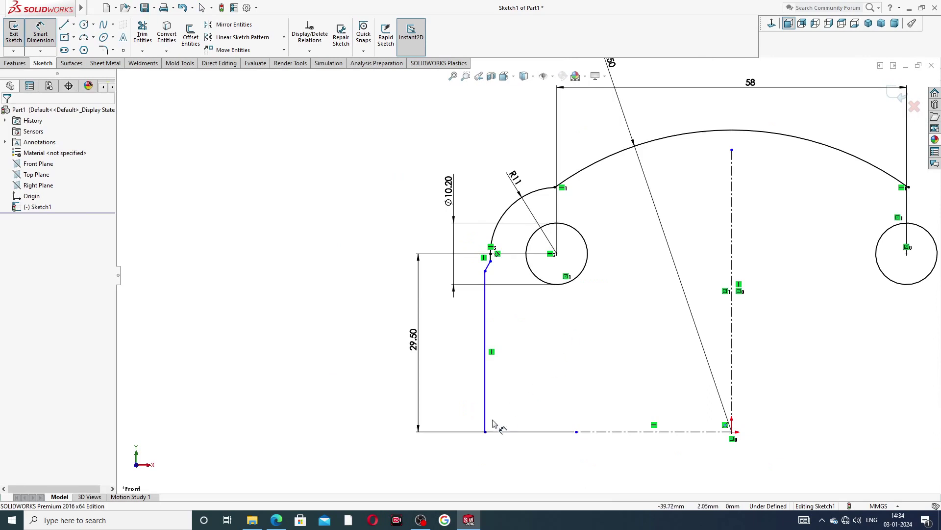
- Dimension the long vertical line's horizontal distance as 42 mm, replacing 40.93
click(485, 407)
click(732, 378)
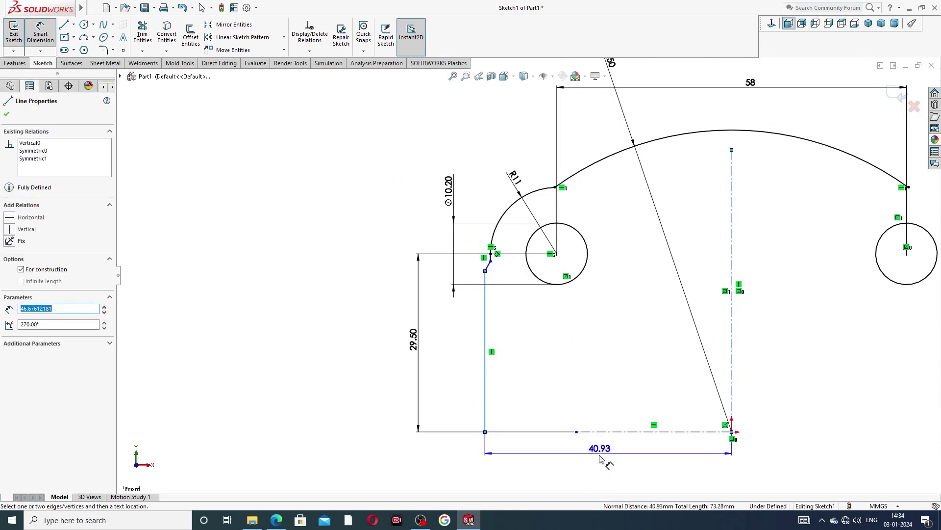
click(598, 459)
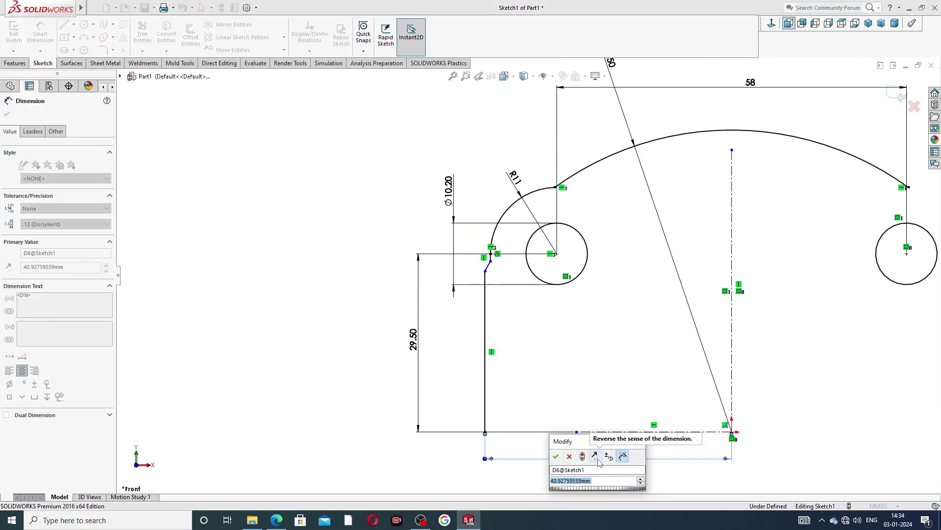
text(42)
key(Return)
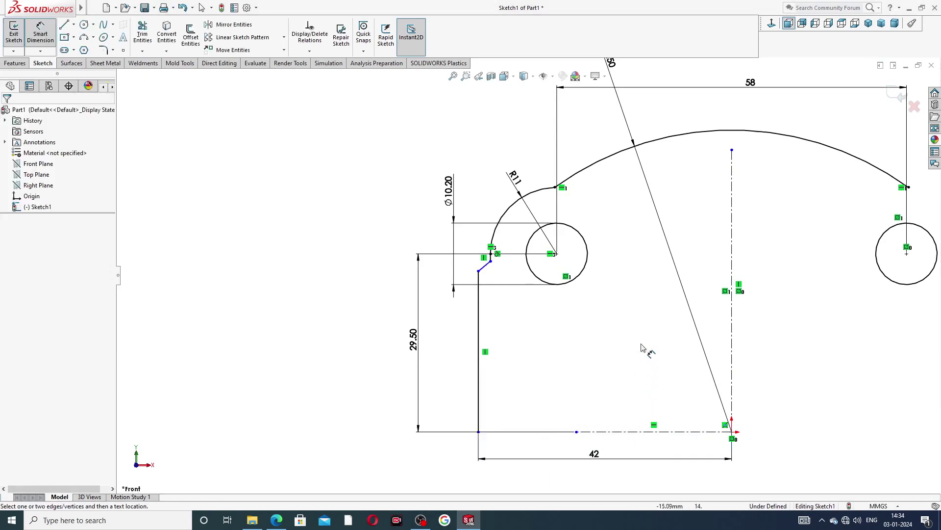
- Bring up the end plate reference drawing in Edge
scroll(641, 346, down, 3)
scroll(637, 338, up, 1)
scroll(580, 294, up, 2)
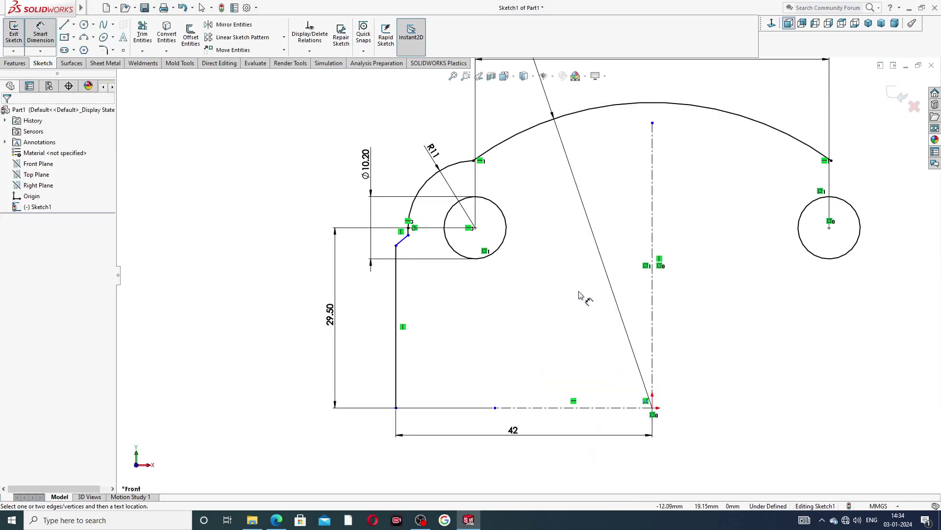
click(277, 520)
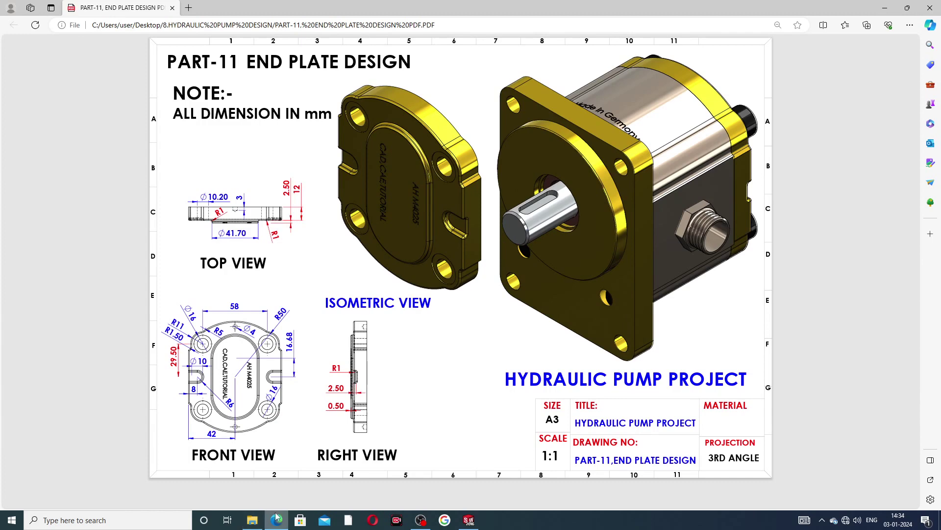
- Glance at the zoomed-out Sketch1, then return to the end plate drawing PDF
click(469, 520)
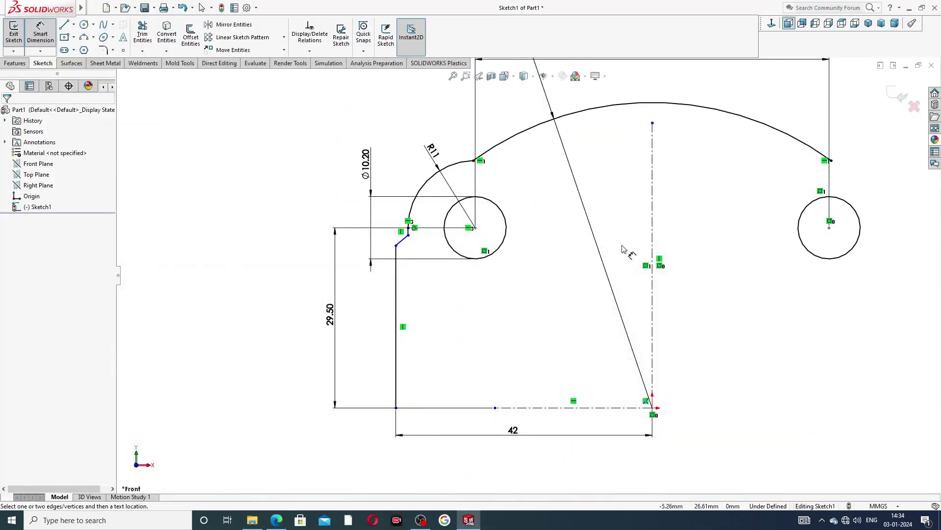
key(z)
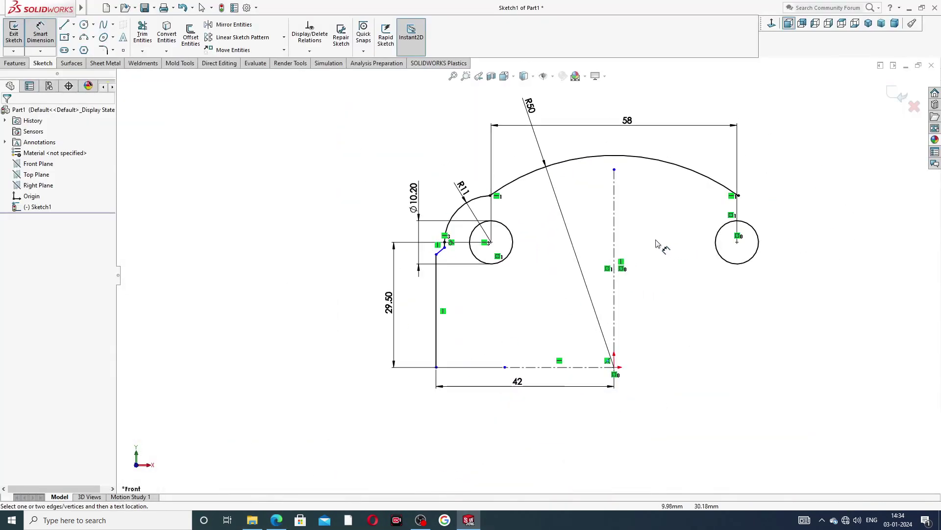
click(280, 520)
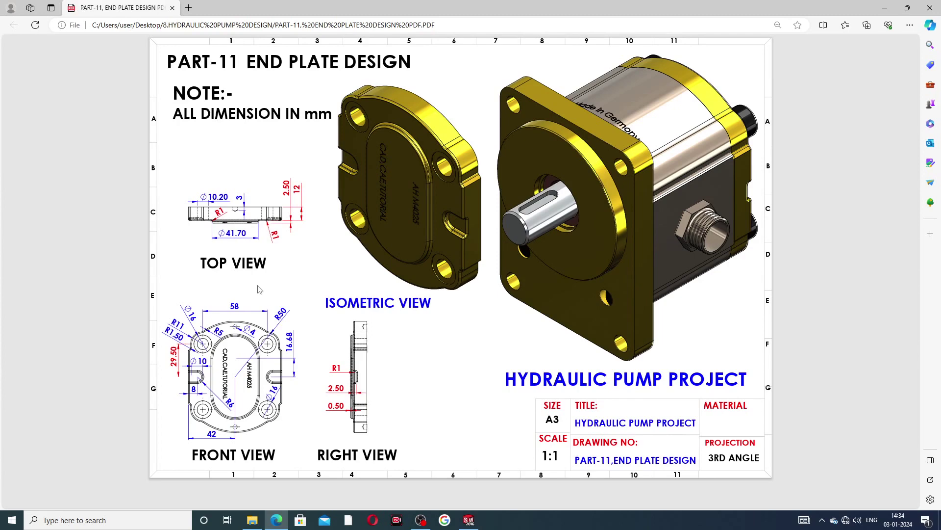
- Back in Sketch1, drag the slanted edge's lower endpoint slightly upward
click(277, 520)
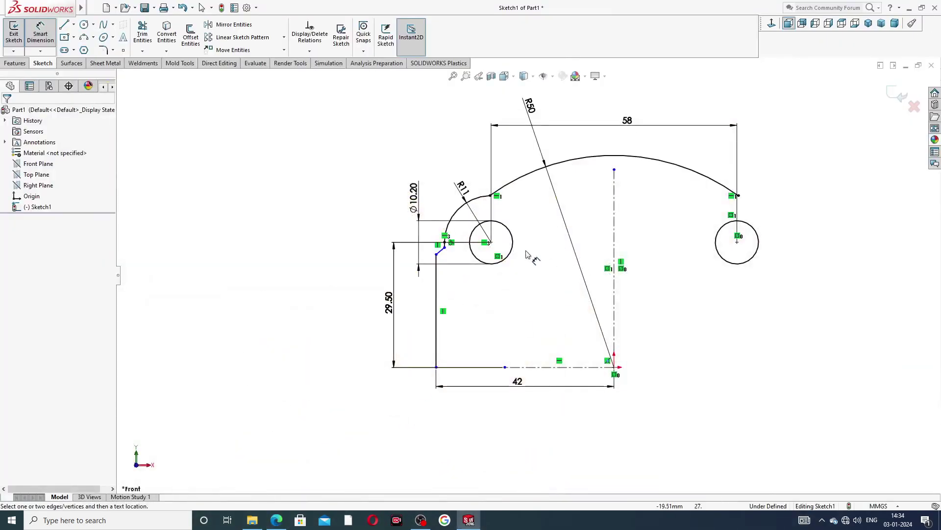
scroll(495, 196, down, 4)
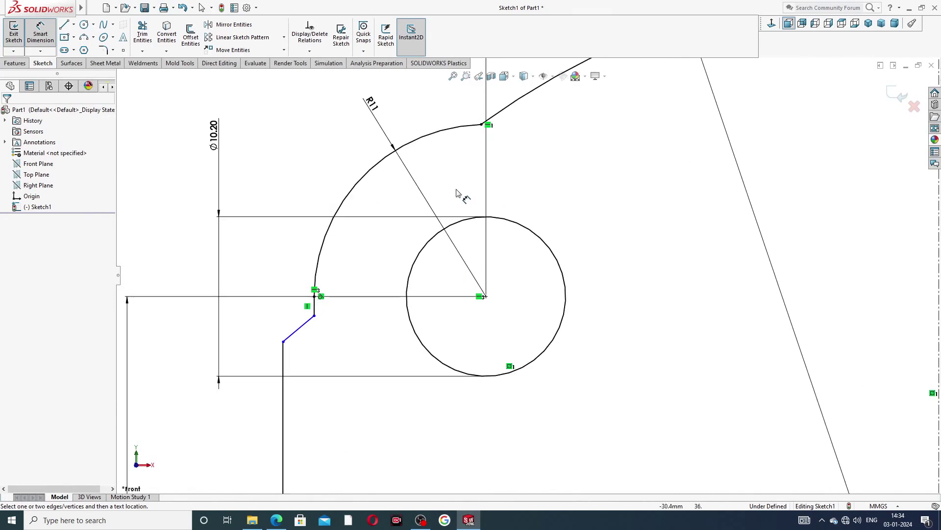
right_click(265, 157)
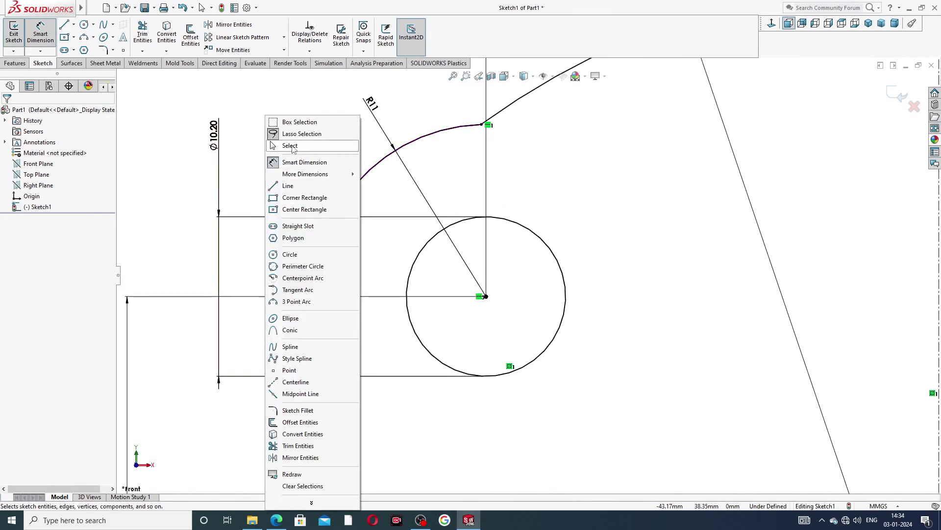
click(287, 143)
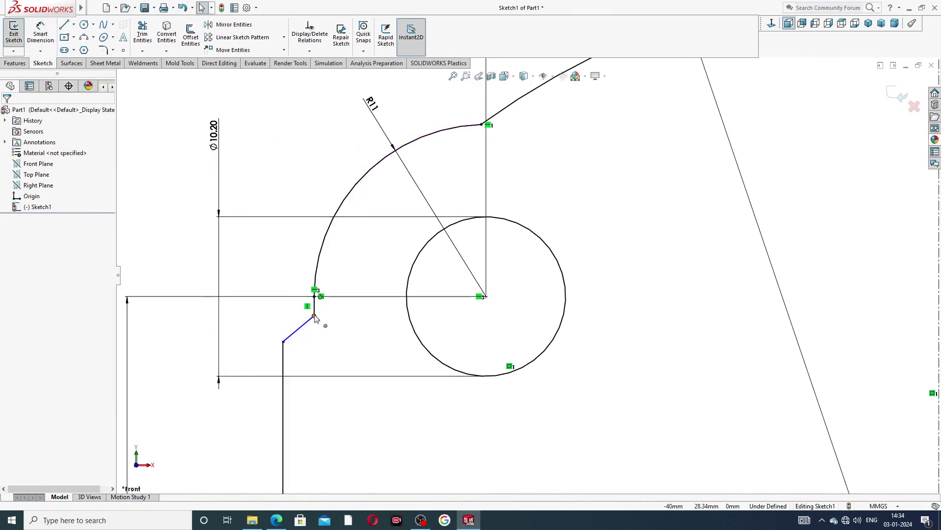
mouse_move(283, 340)
mouse_down()
mouse_move(296, 338)
mouse_move(304, 366)
mouse_up()
click(325, 319)
scroll(326, 340, up, 3)
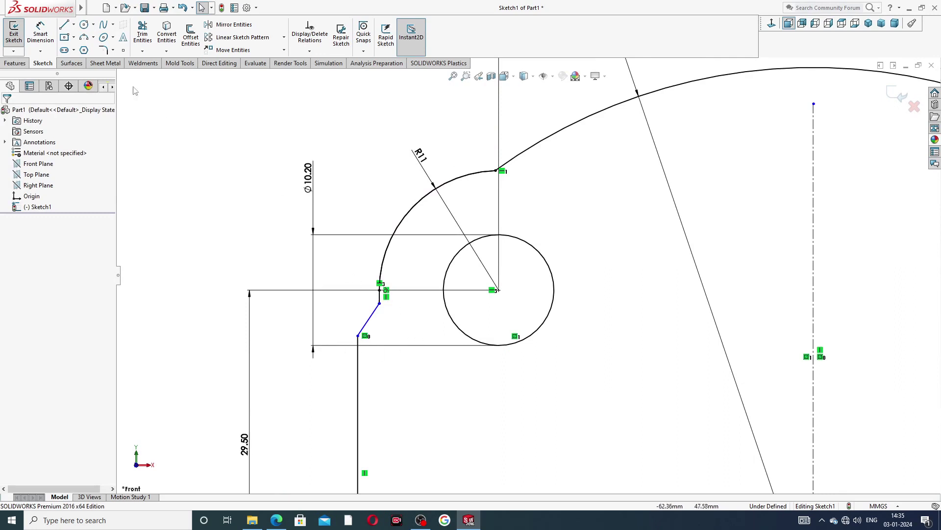
- Round the corner above the slanted edge with an R1.50 sketch fillet
click(113, 50)
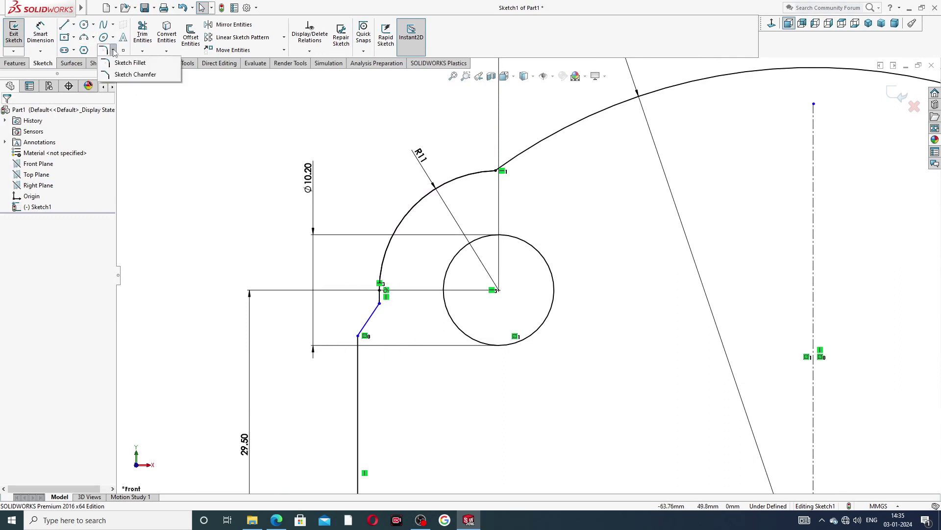
click(129, 63)
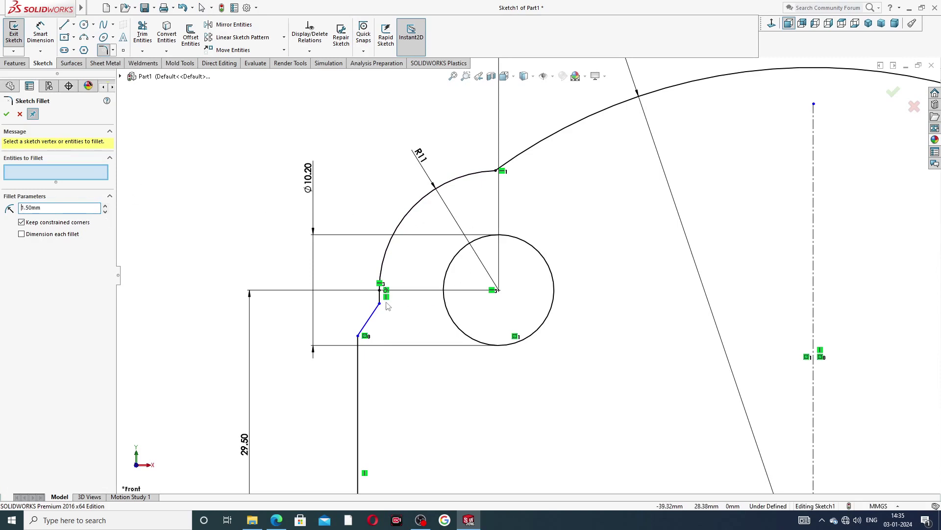
click(382, 304)
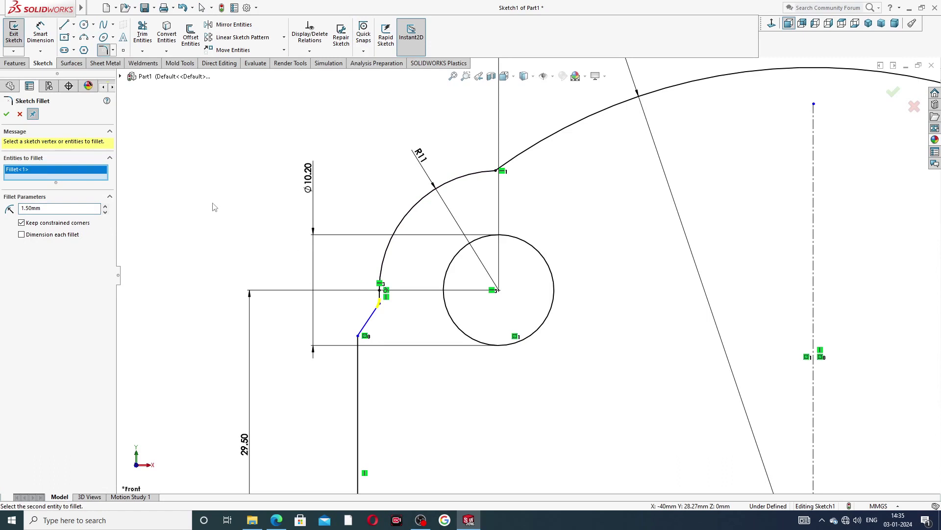
click(6, 114)
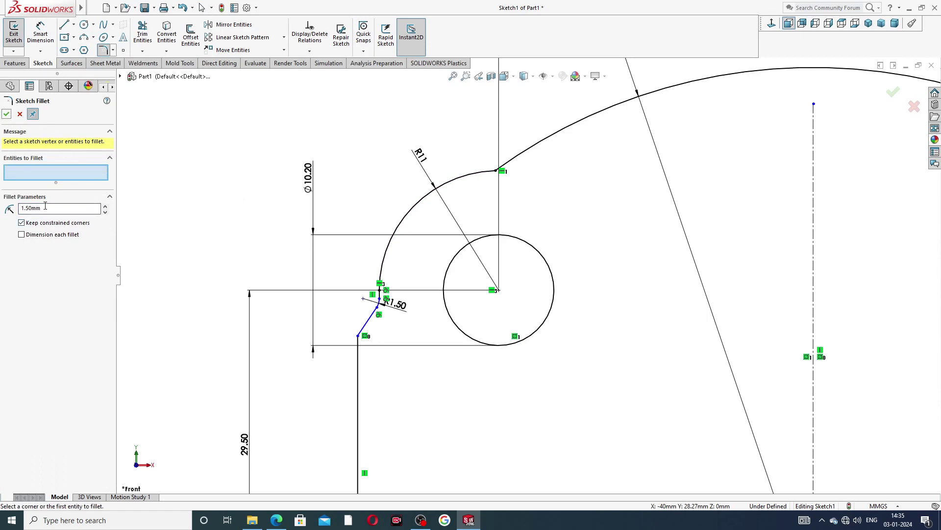
- Add an R5 fillet where the R11 and R50 arcs meet
drag(47, 208, 2, 212)
text(5)
click(497, 172)
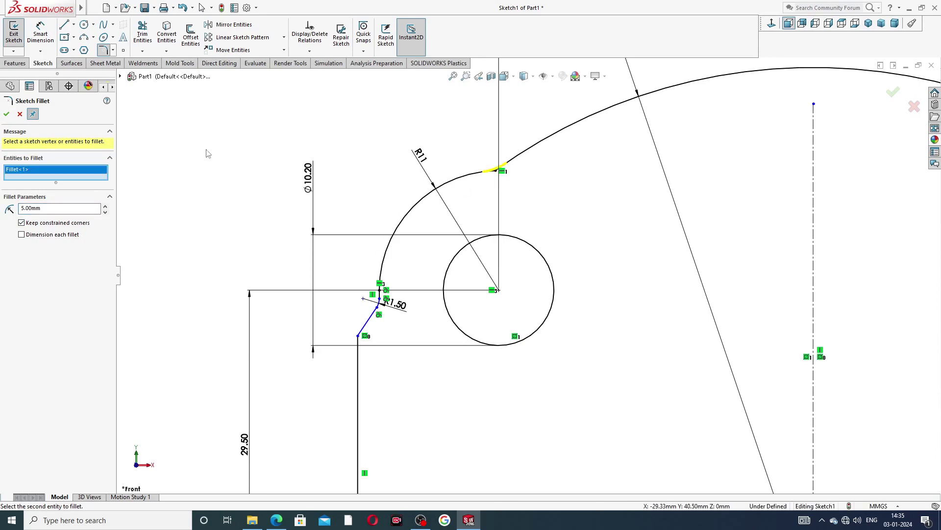
click(7, 114)
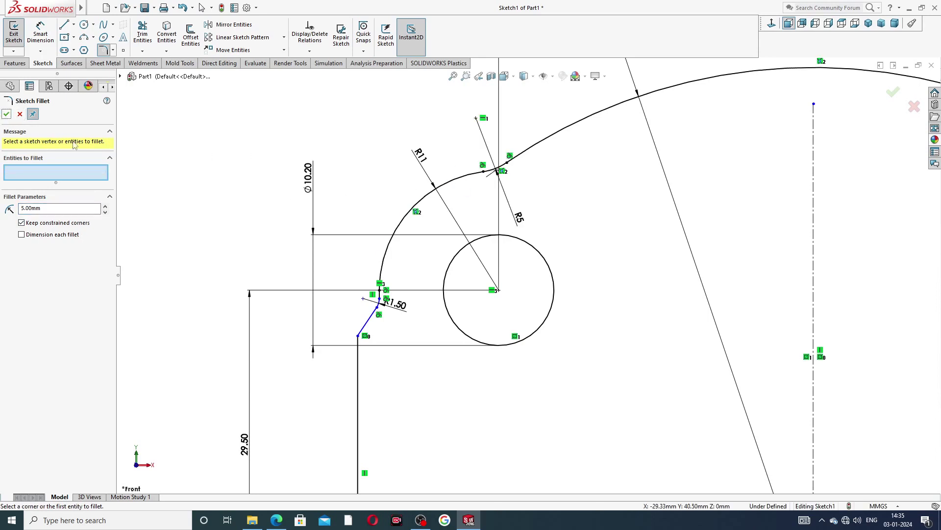
click(7, 115)
- Move the R5 and R1.50 dimension labels clear of the sketch geometry
drag(519, 218, 515, 200)
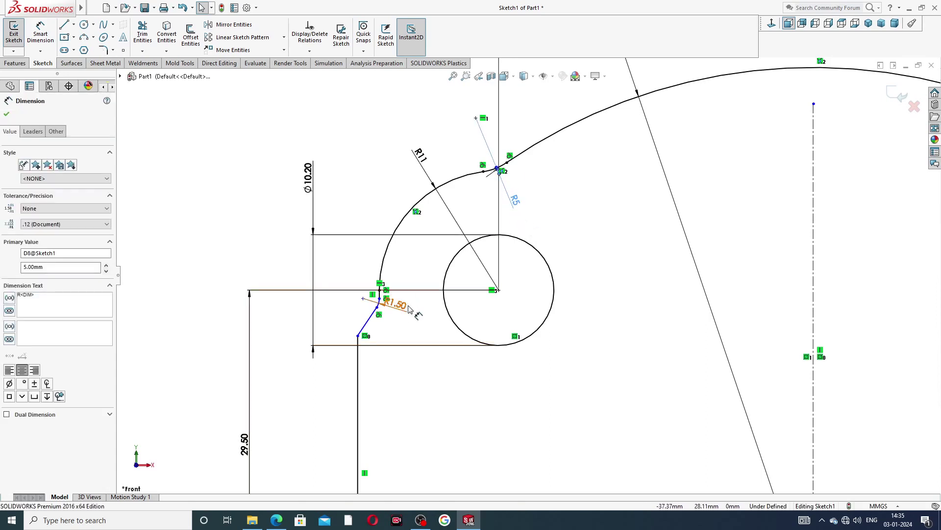
drag(395, 304, 404, 310)
key(Escape)
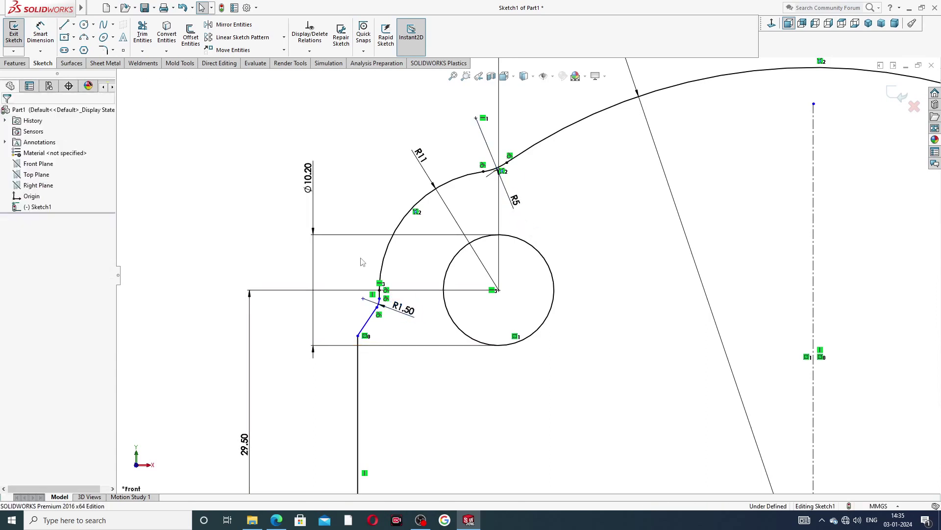
scroll(597, 245, up, 2)
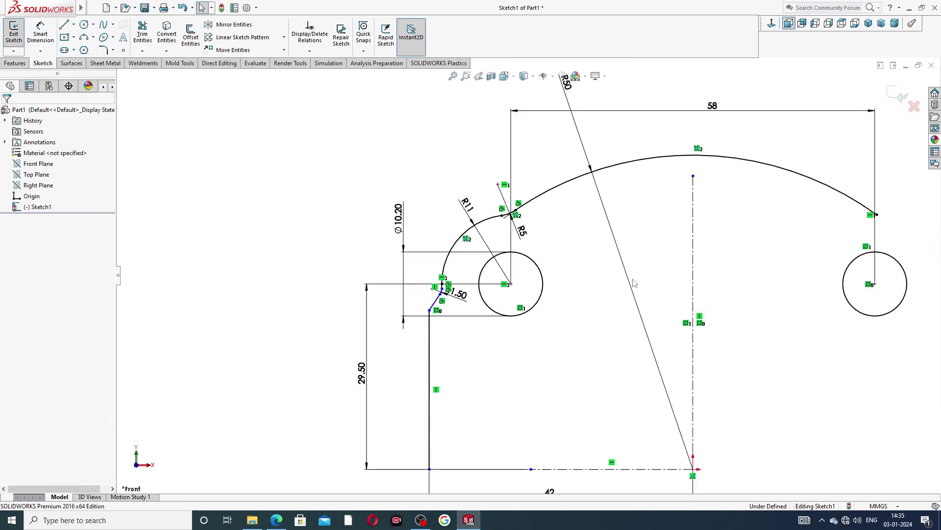
scroll(613, 270, up, 1)
scroll(627, 294, up, 1)
scroll(643, 314, up, 1)
scroll(644, 314, down, 1)
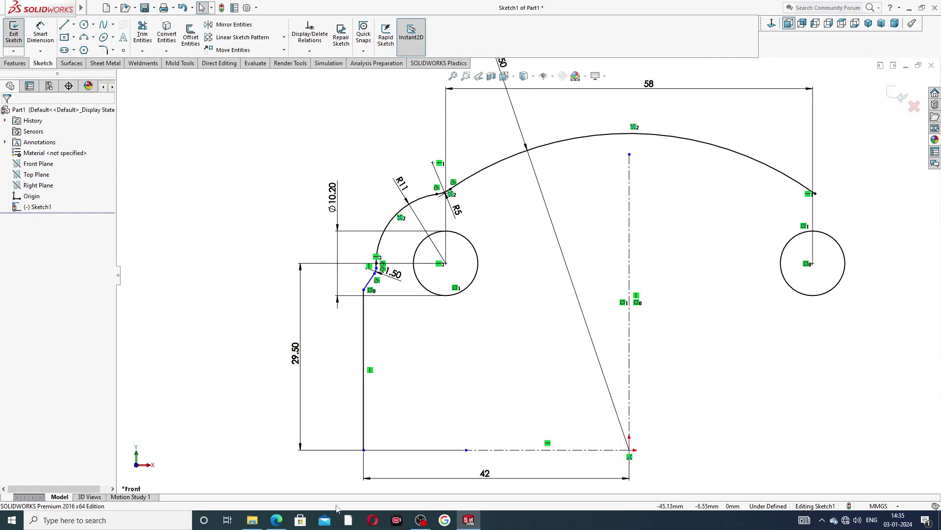
click(282, 520)
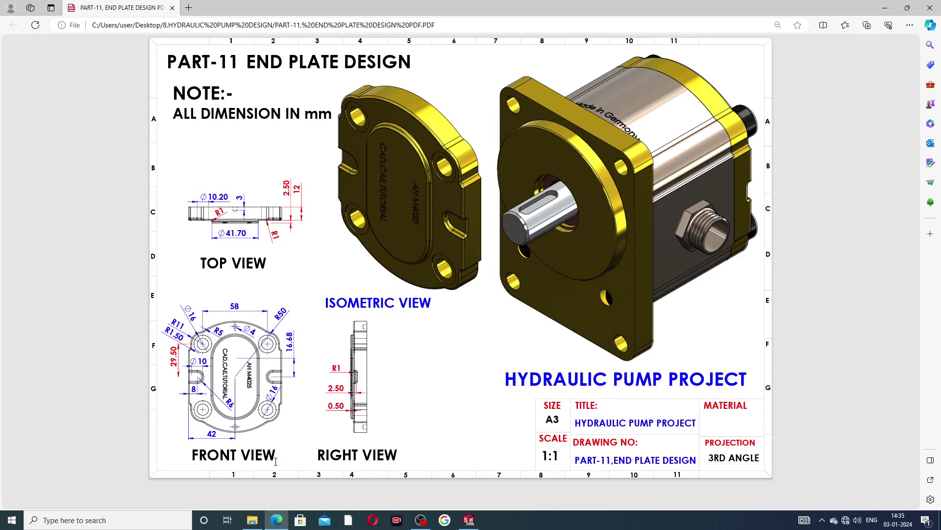
click(276, 520)
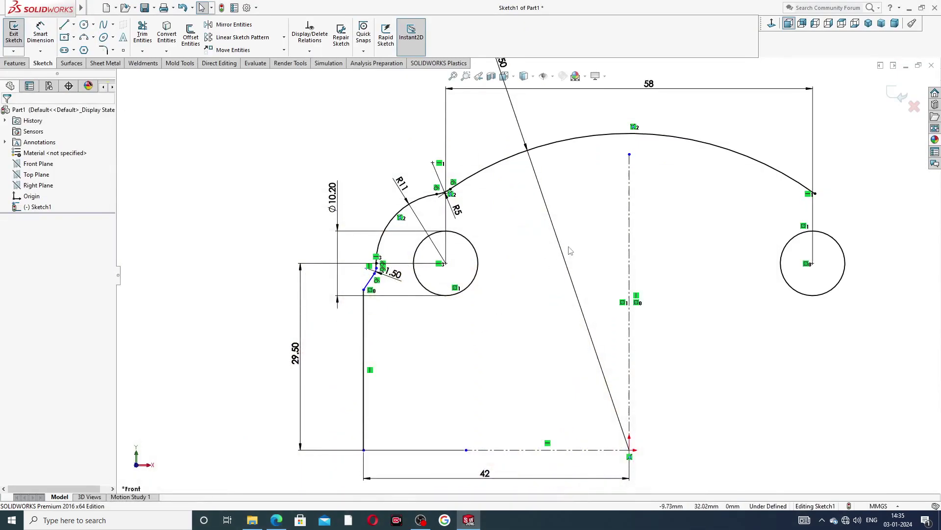
scroll(527, 275, up, 2)
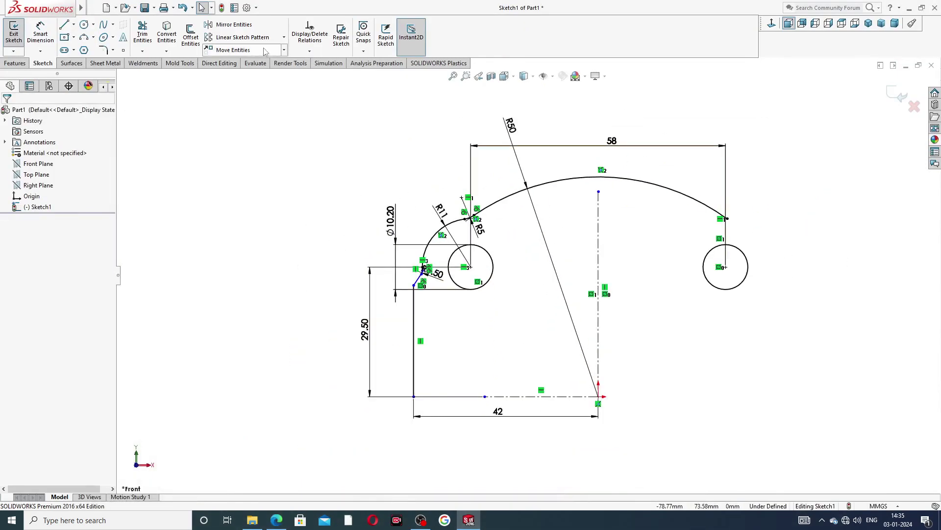
- Select the R11, R5 and R1.50 arcs plus the vertical and slanted edges to mirror
click(234, 24)
scroll(518, 308, down, 3)
scroll(496, 255, down, 2)
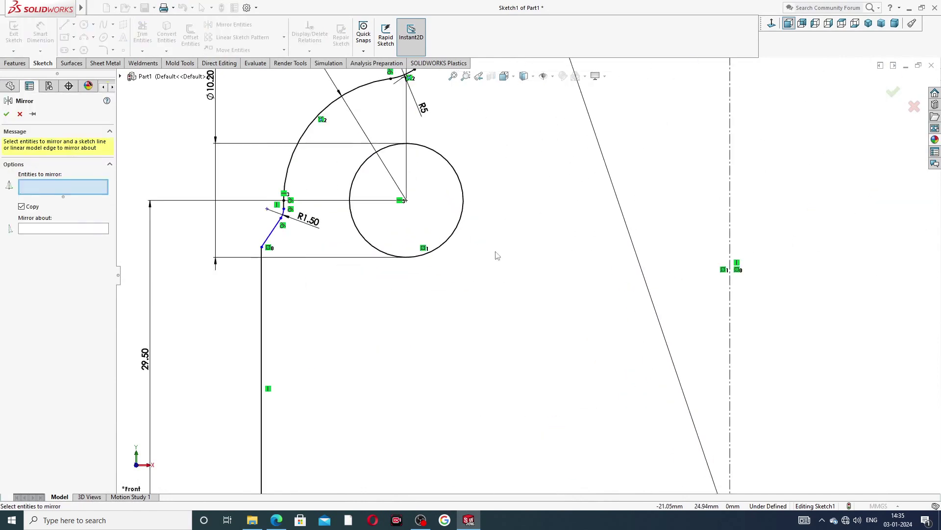
scroll(527, 275, up, 2)
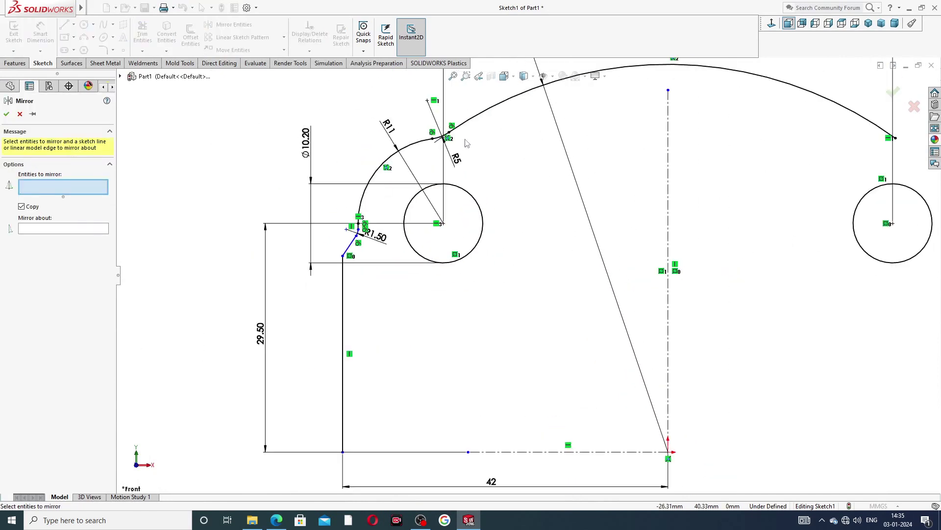
click(441, 137)
click(421, 143)
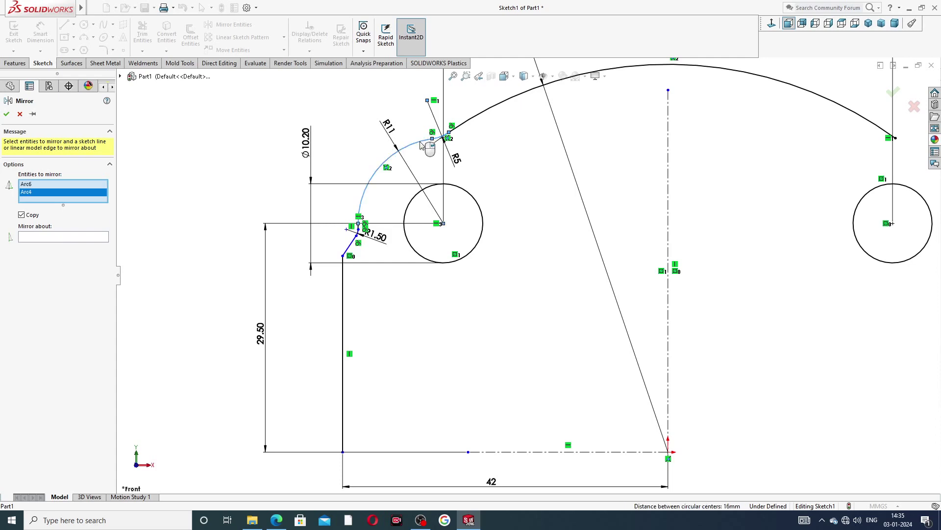
scroll(360, 225, down, 2)
scroll(421, 255, down, 1)
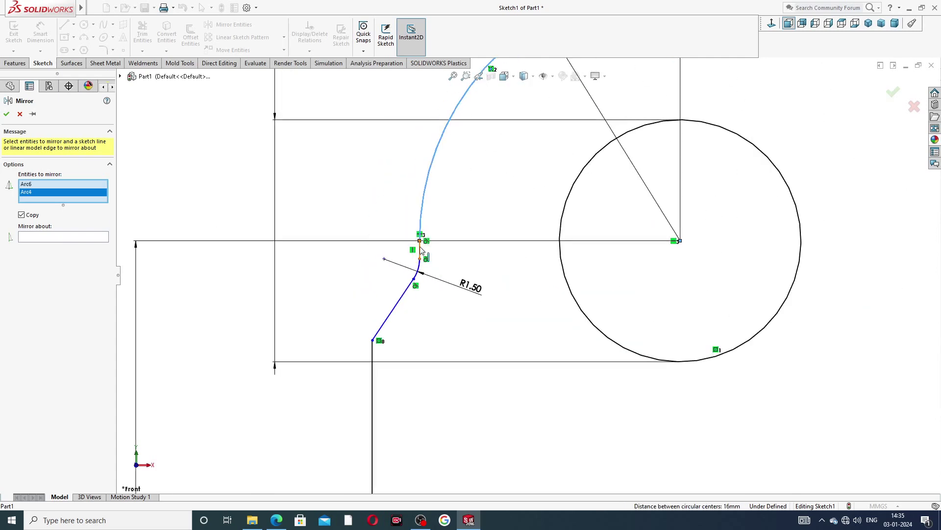
click(420, 250)
click(420, 273)
click(403, 298)
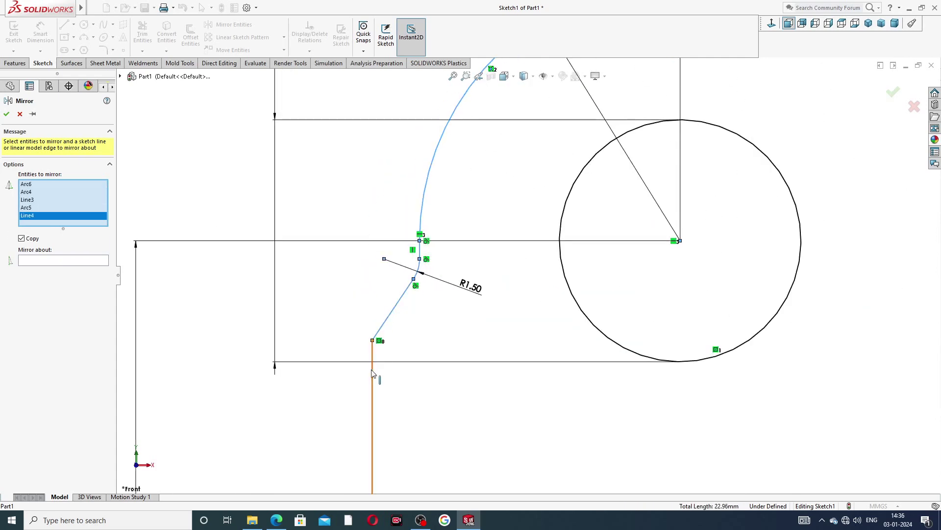
click(374, 377)
- Set the vertical centerline Line1 as the mirror line
scroll(438, 344, up, 2)
scroll(441, 338, up, 1)
scroll(595, 248, up, 1)
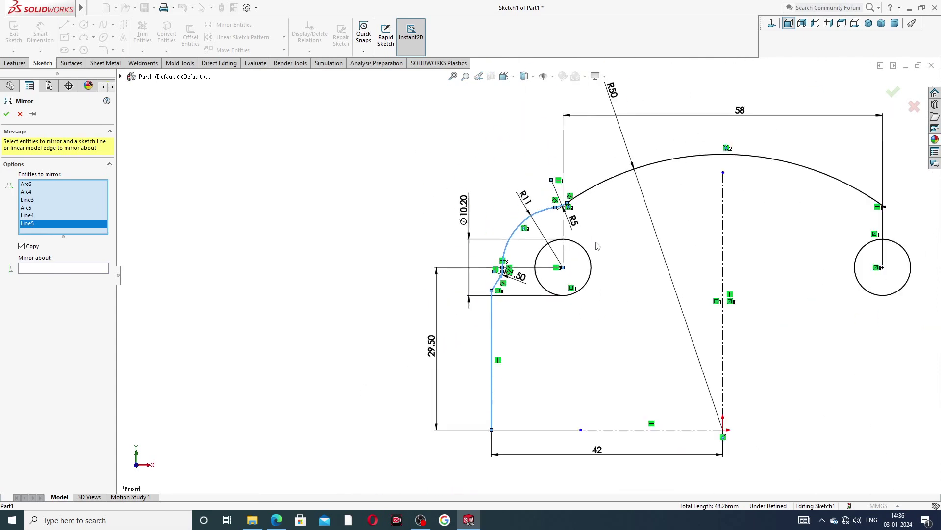
scroll(599, 246, up, 1)
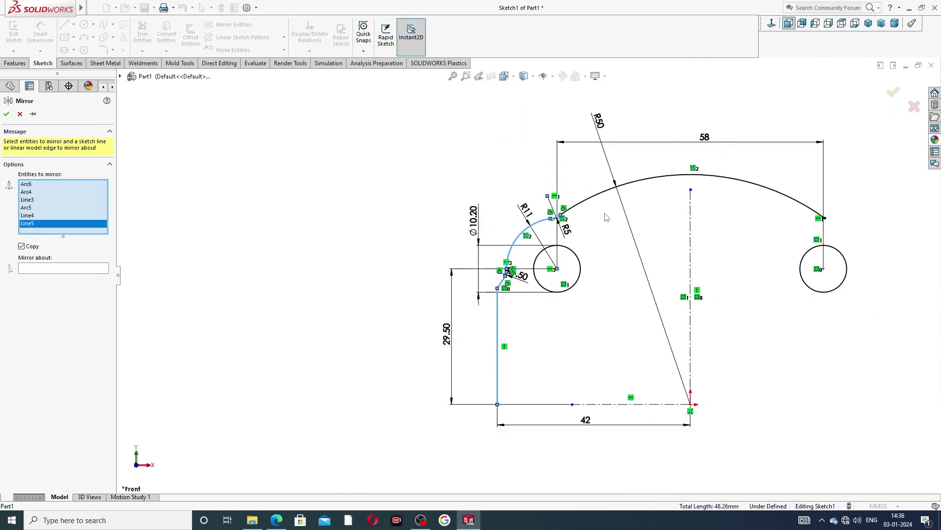
click(105, 269)
click(691, 219)
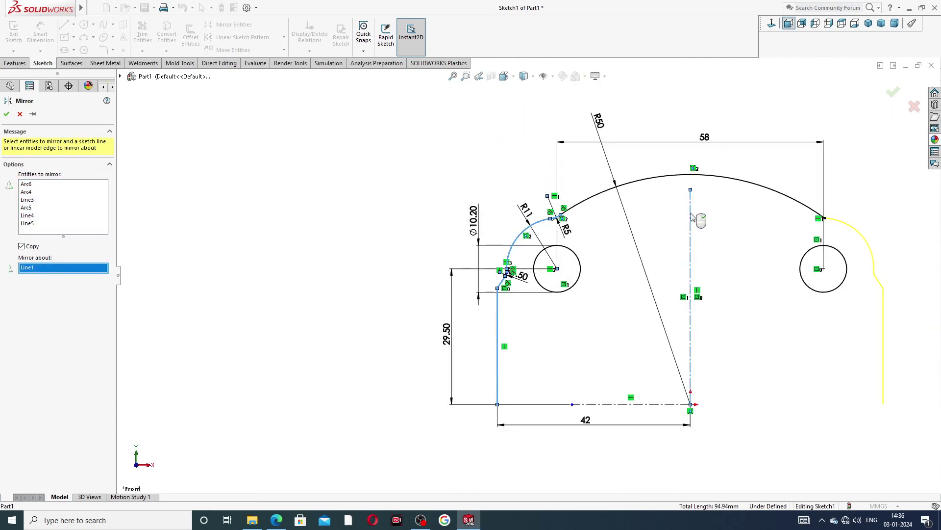
- Accept the mirrored right side of the profile
click(893, 93)
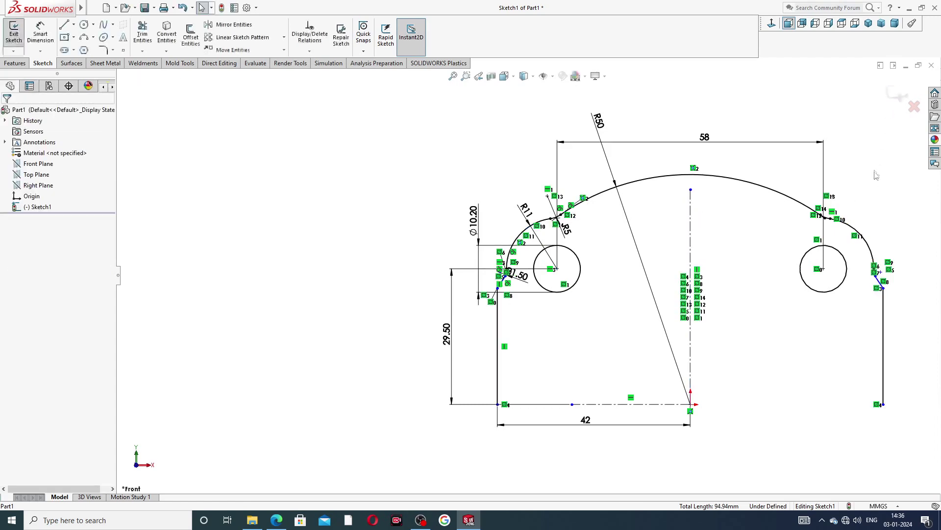
scroll(881, 280, down, 3)
scroll(881, 274, down, 2)
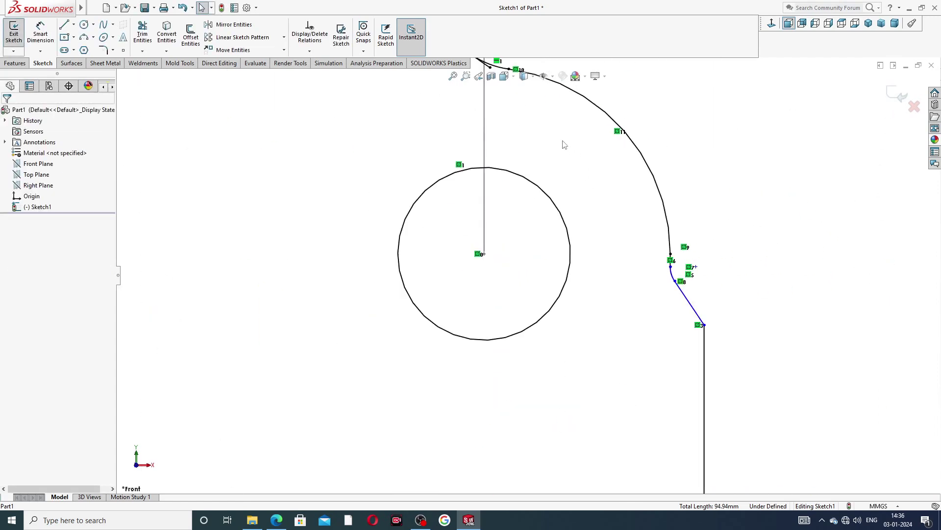
scroll(508, 255, up, 3)
scroll(509, 167, down, 3)
scroll(510, 167, down, 2)
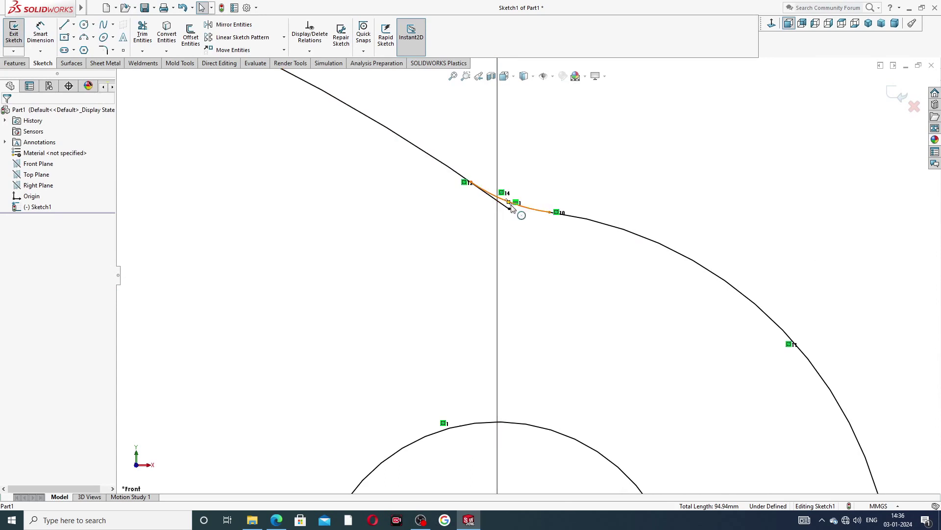
- Trim off the short leftover stub where the mirrored arc meets the top arc
click(142, 35)
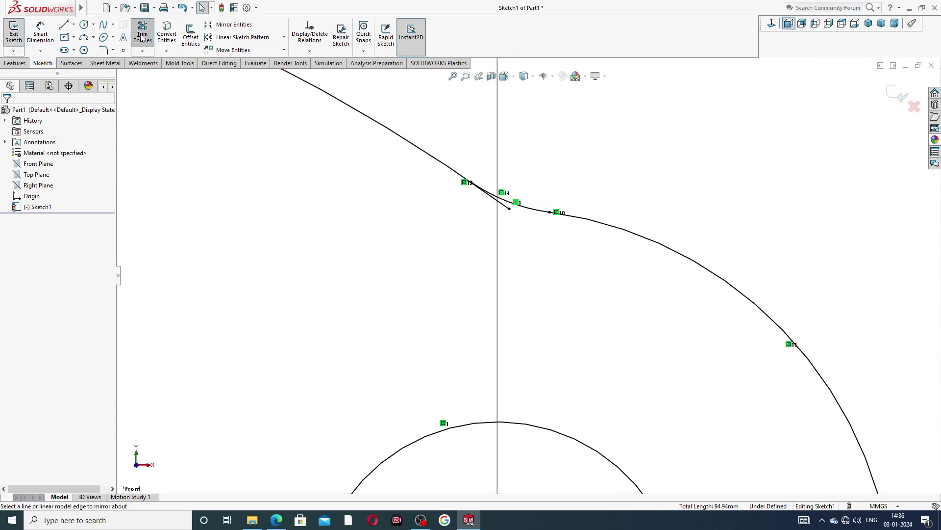
click(507, 203)
scroll(522, 274, up, 2)
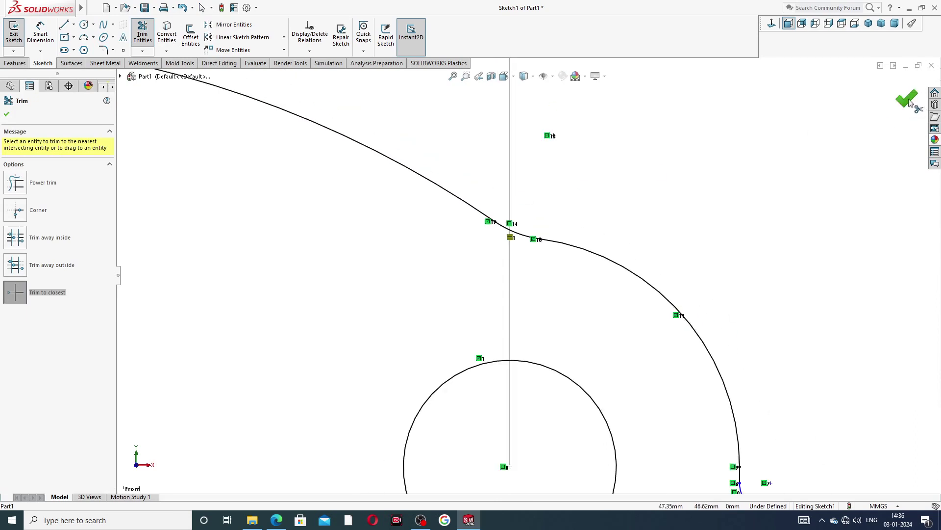
click(908, 100)
scroll(488, 210, up, 2)
scroll(478, 257, up, 1)
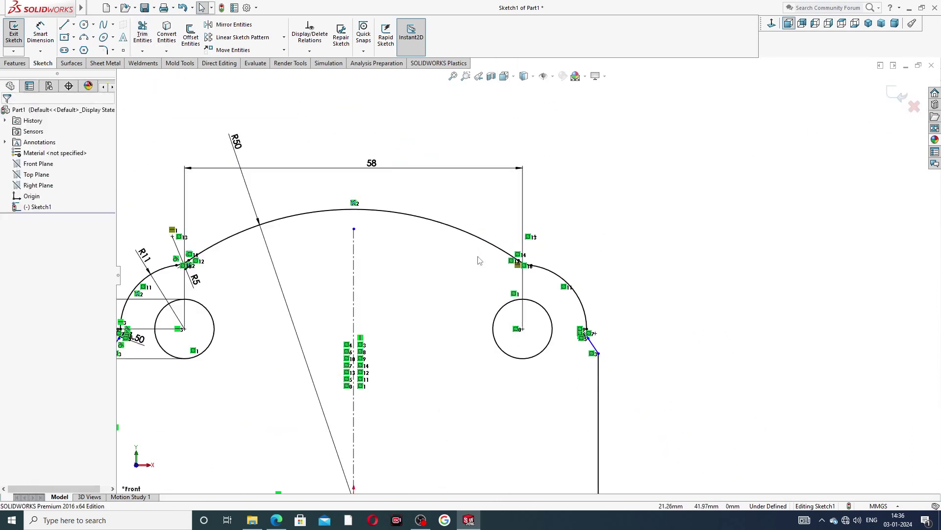
scroll(478, 259, down, 1)
scroll(589, 327, down, 3)
scroll(501, 282, up, 3)
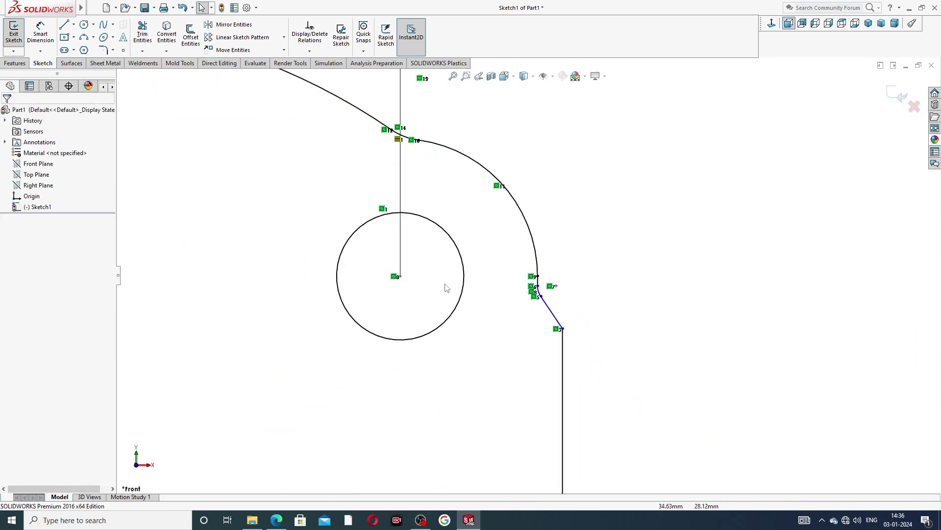
scroll(407, 294, up, 2)
scroll(309, 314, up, 2)
scroll(309, 313, down, 2)
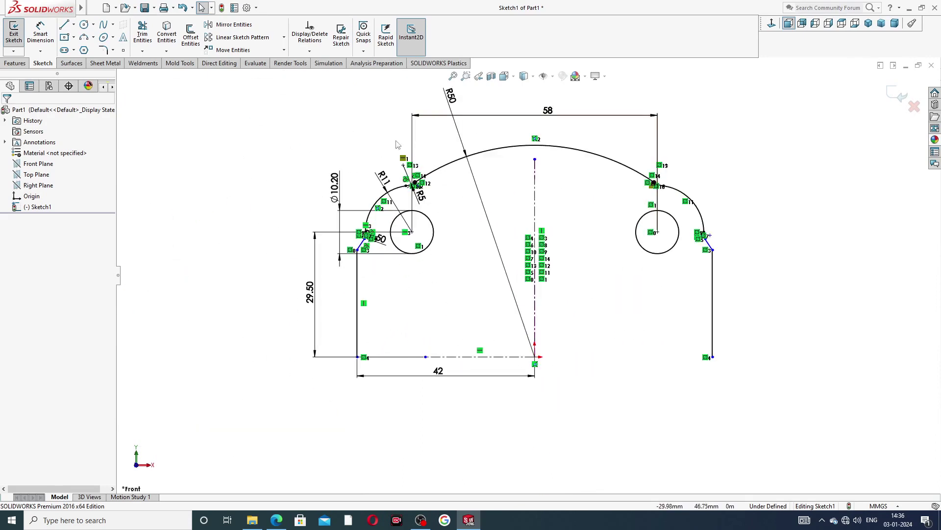
- Try a lasso selection for mirroring, then cancel it to clear the selection
click(233, 27)
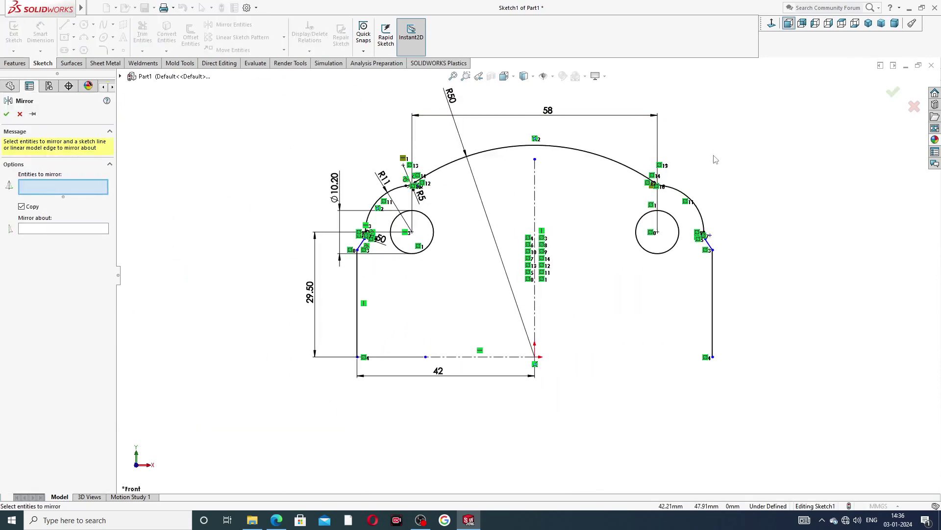
drag(714, 139, 351, 223)
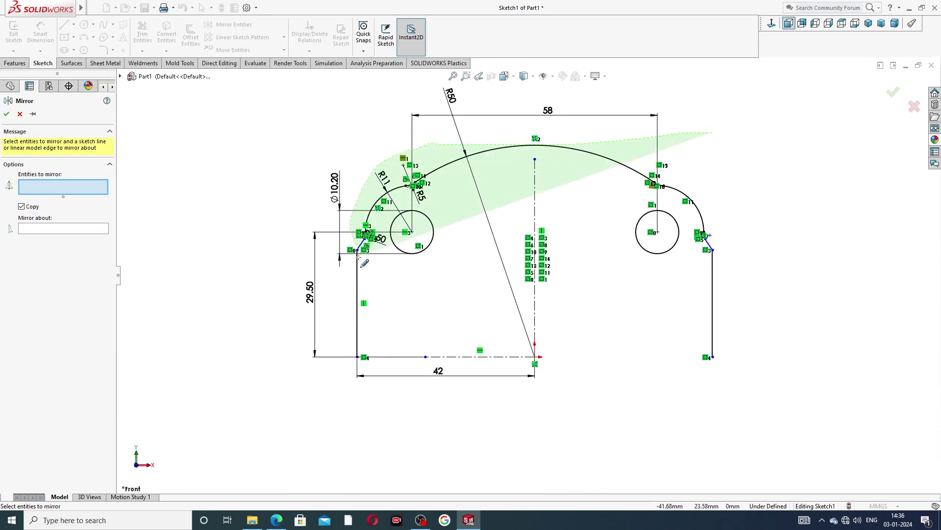
drag(351, 224, 349, 200)
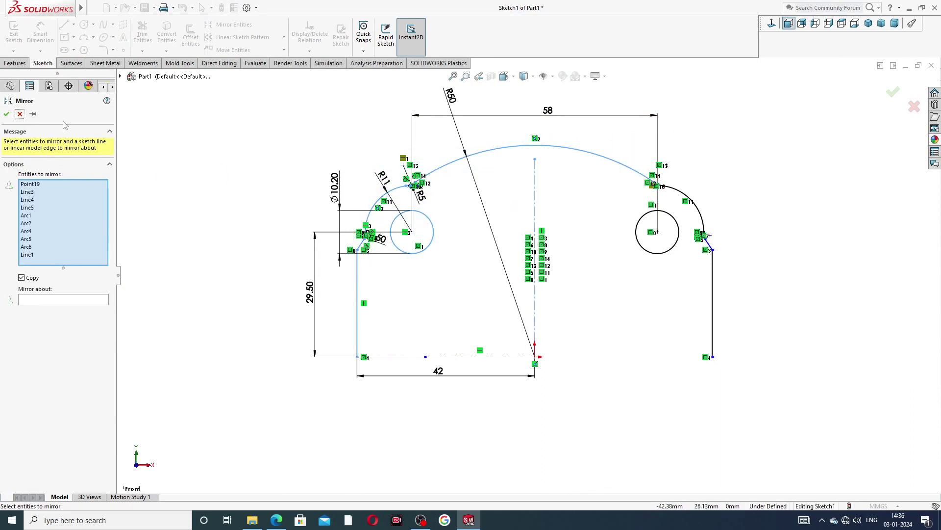
click(20, 114)
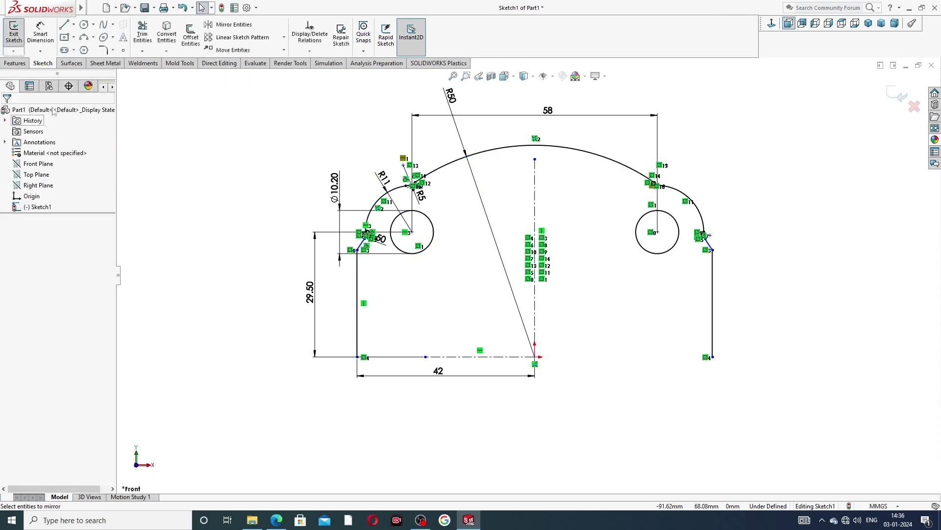
- Lasso the entire top half and mirror it about the horizontal centerline Line2
click(234, 24)
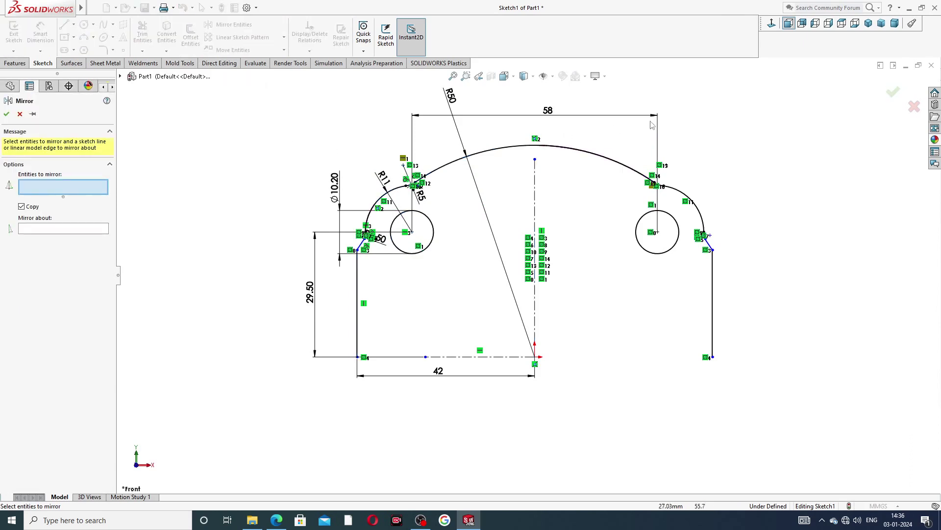
drag(698, 123, 398, 300)
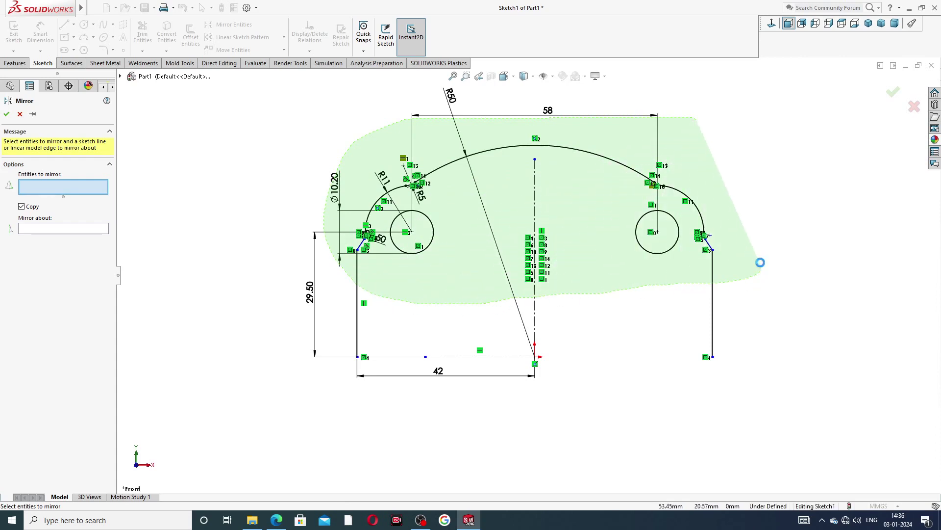
drag(399, 300, 762, 268)
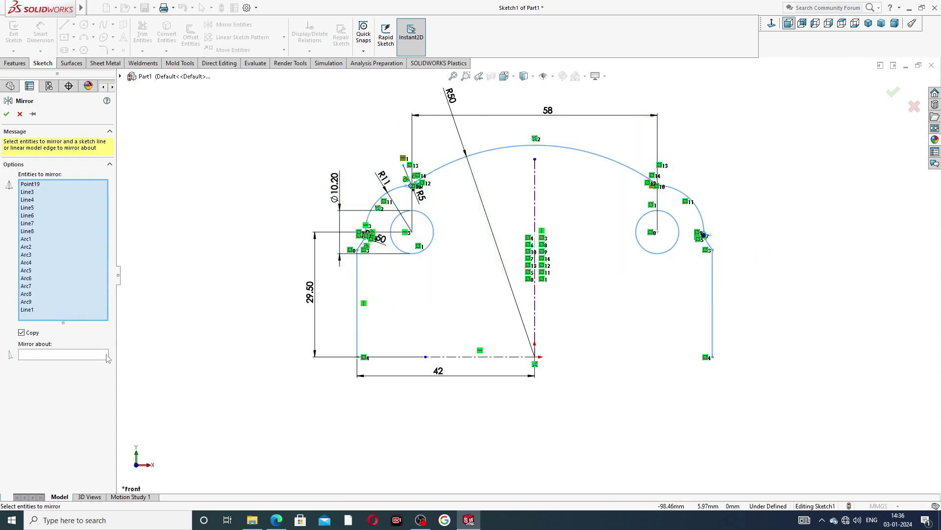
click(89, 358)
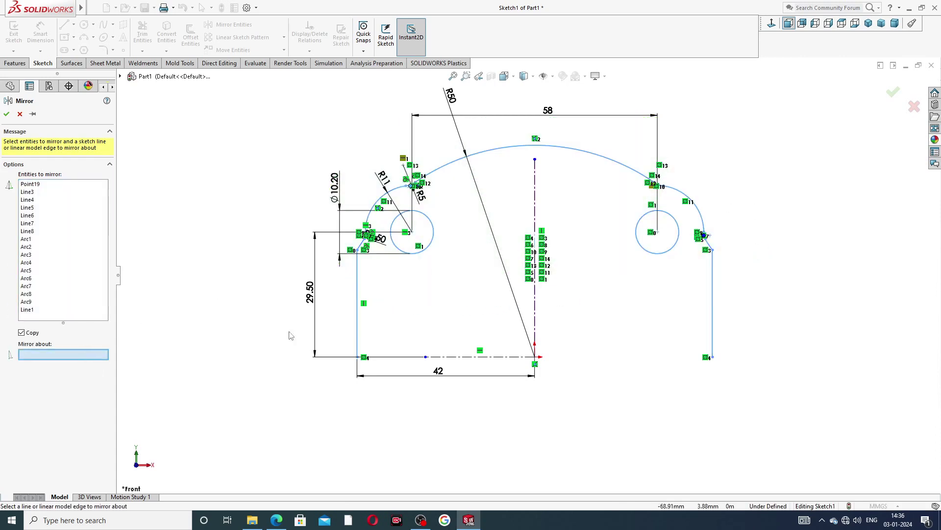
click(504, 359)
scroll(529, 294, up, 2)
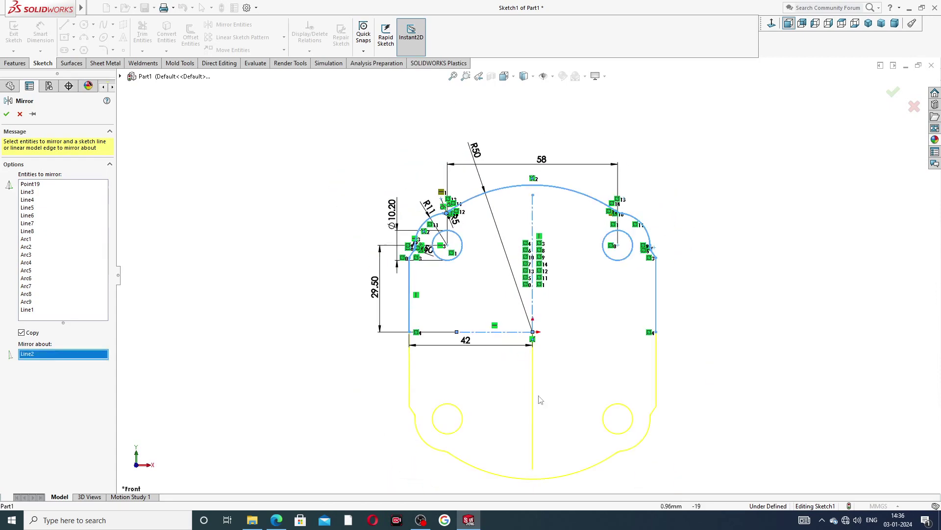
- Accept the mirrored lower half, closing the outline around four bolt holes
click(893, 92)
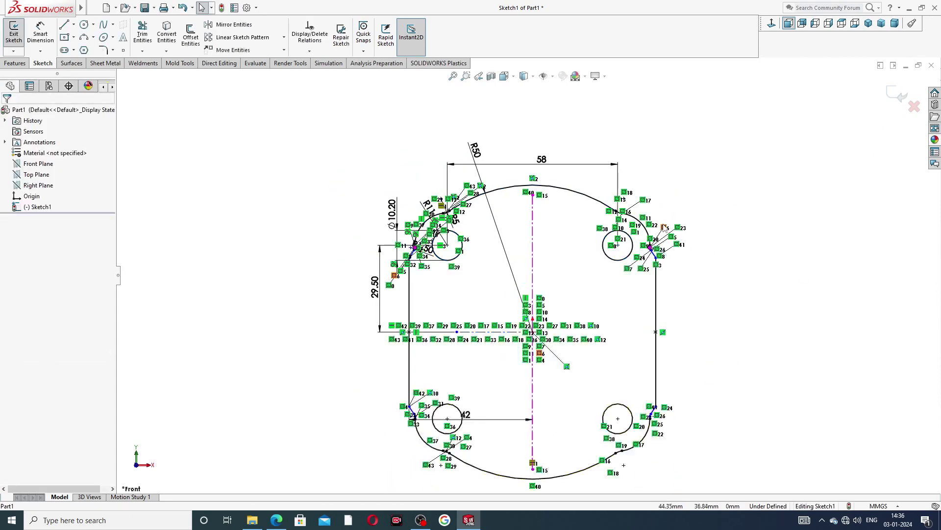
scroll(652, 294, down, 3)
scroll(641, 225, down, 2)
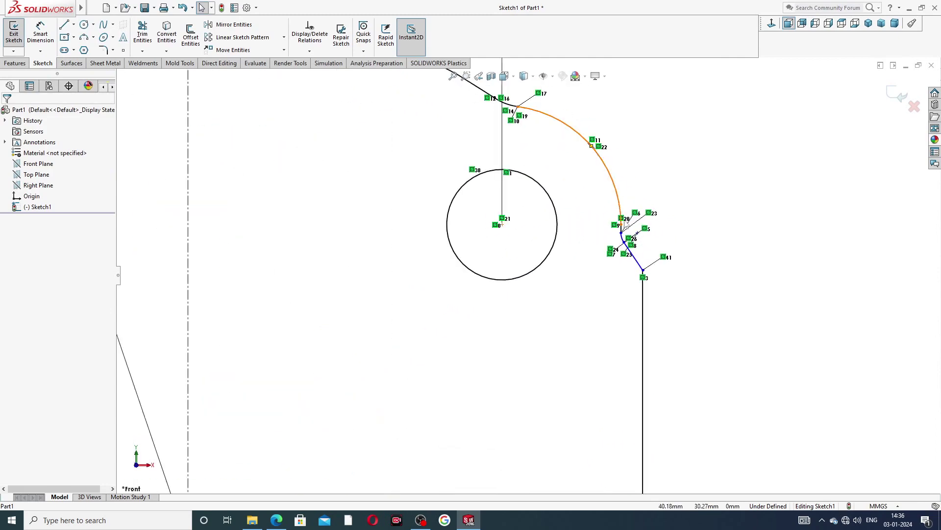
scroll(658, 305, up, 2)
scroll(564, 393, up, 3)
scroll(527, 431, down, 3)
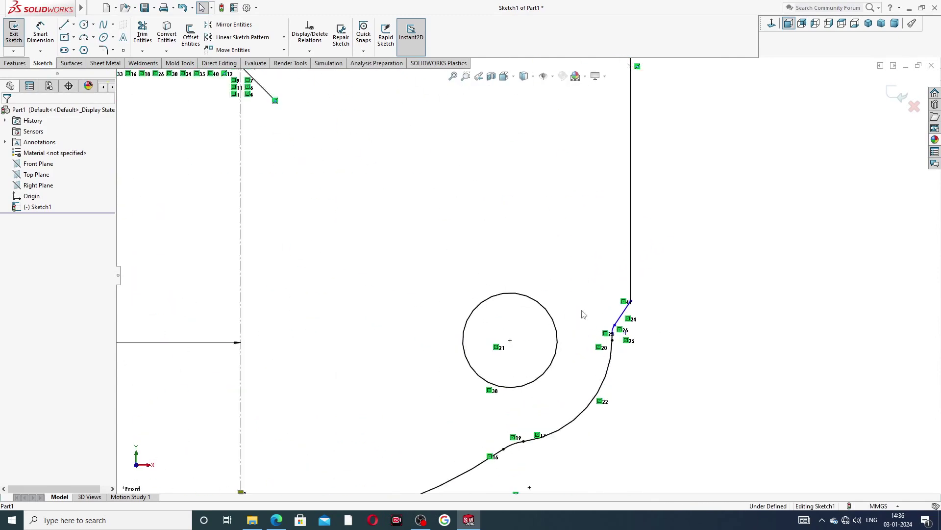
scroll(631, 324, down, 2)
scroll(632, 362, up, 2)
scroll(627, 343, up, 1)
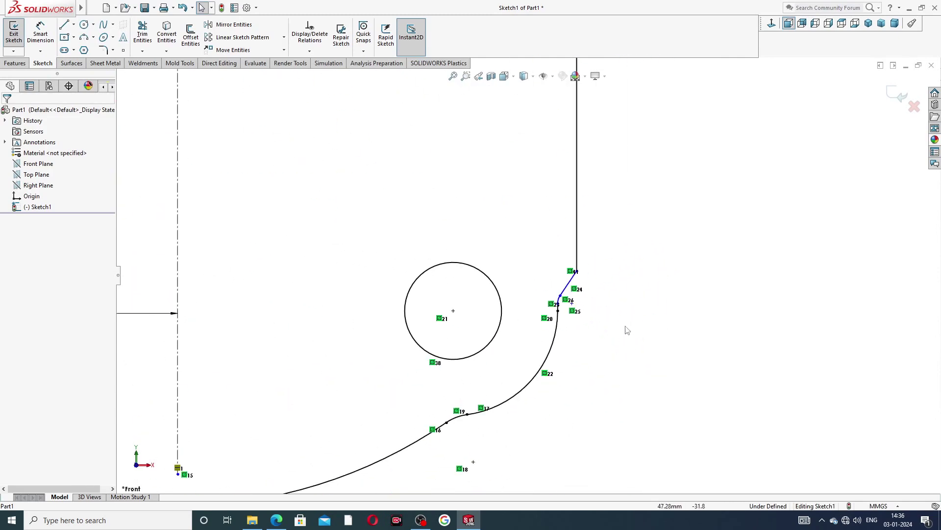
scroll(481, 328, up, 2)
- Place the 42 dimension below the sketch's bottom edge
scroll(282, 330, up, 2)
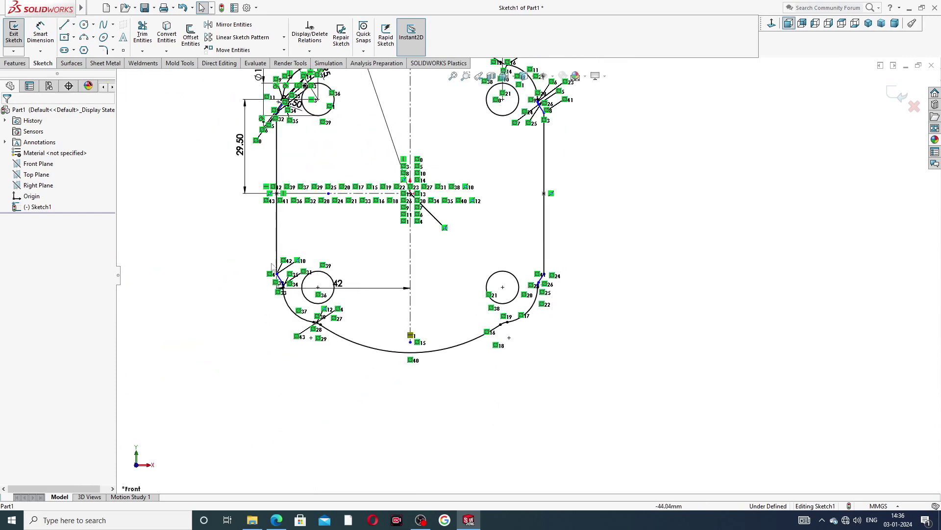
scroll(392, 329, down, 3)
scroll(406, 324, down, 2)
scroll(475, 321, up, 2)
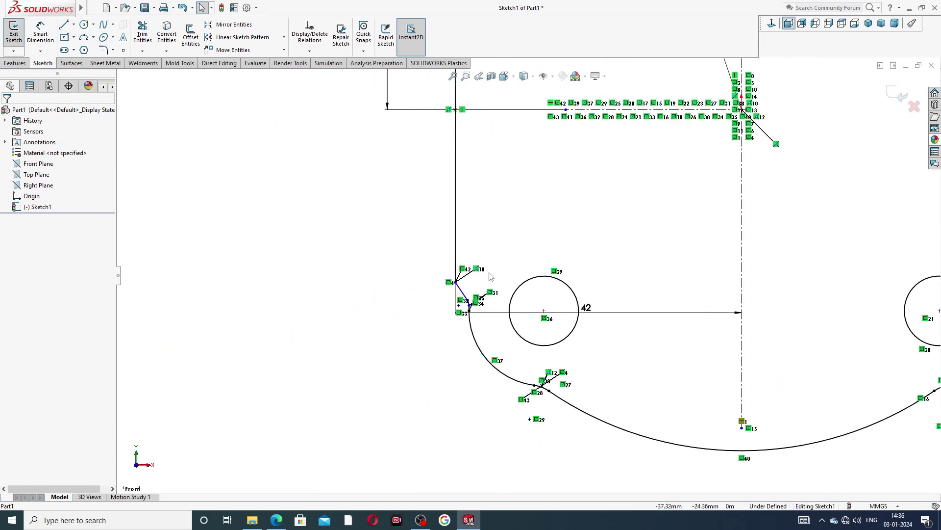
scroll(545, 232, up, 1)
scroll(591, 156, up, 1)
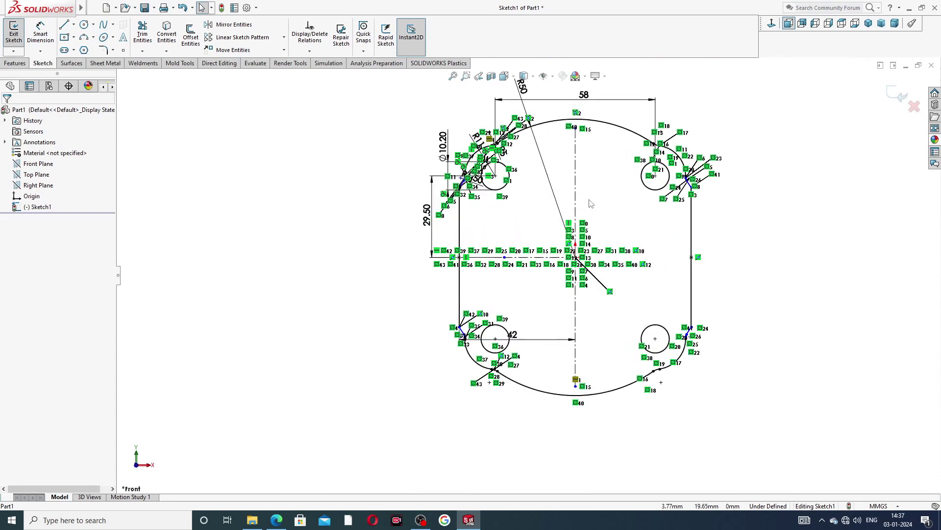
scroll(591, 204, down, 1)
scroll(592, 203, up, 1)
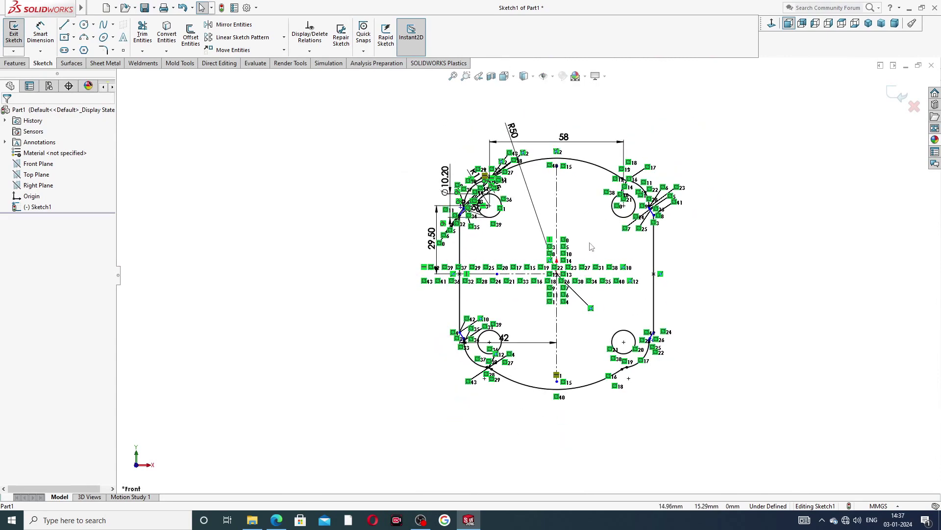
click(512, 391)
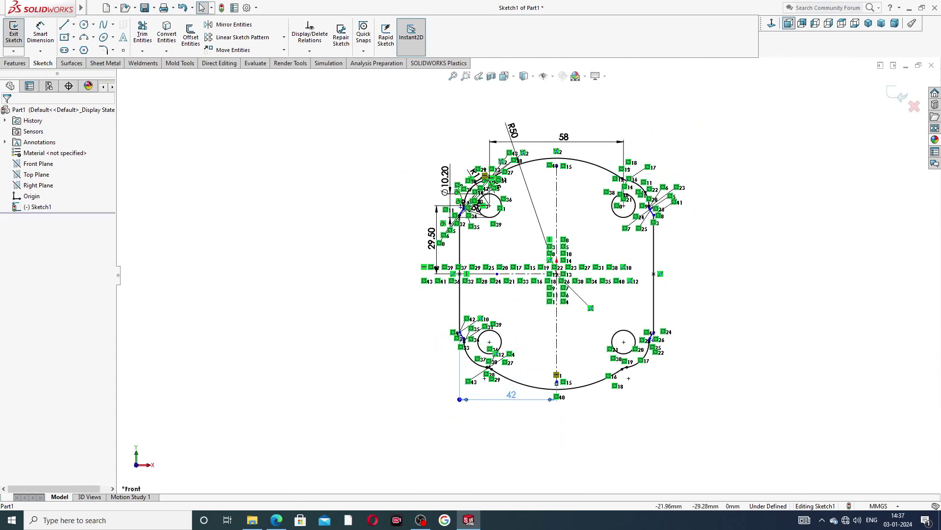
- Fit the sketch and start a Boss-Extrude, checking the drawing PDF in between
key(z)
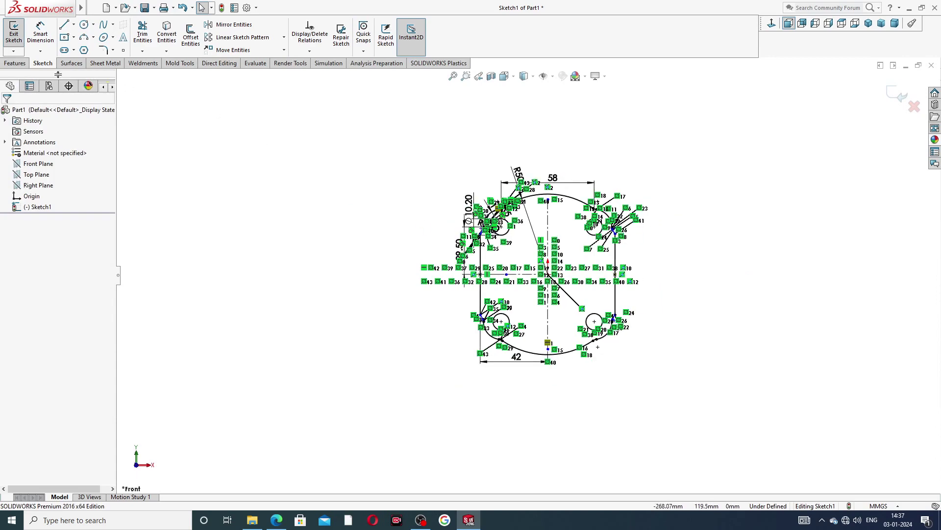
click(15, 63)
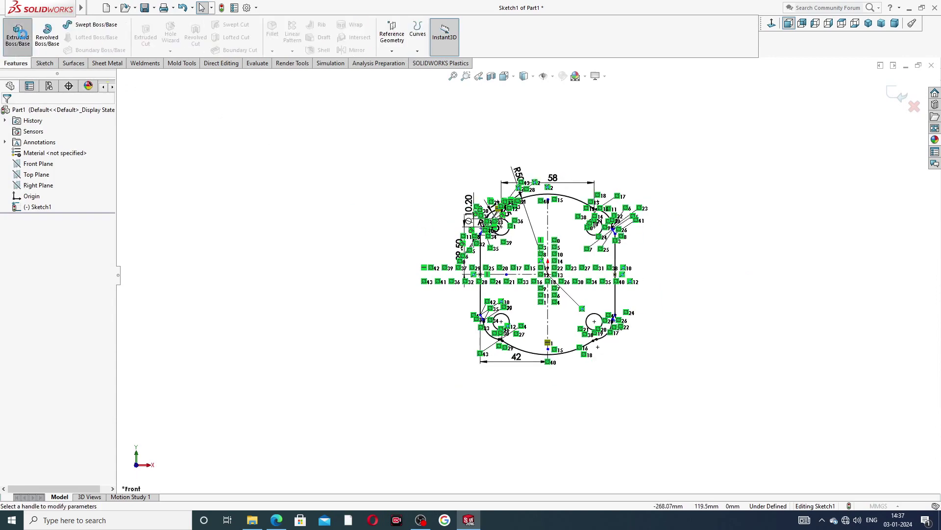
click(18, 34)
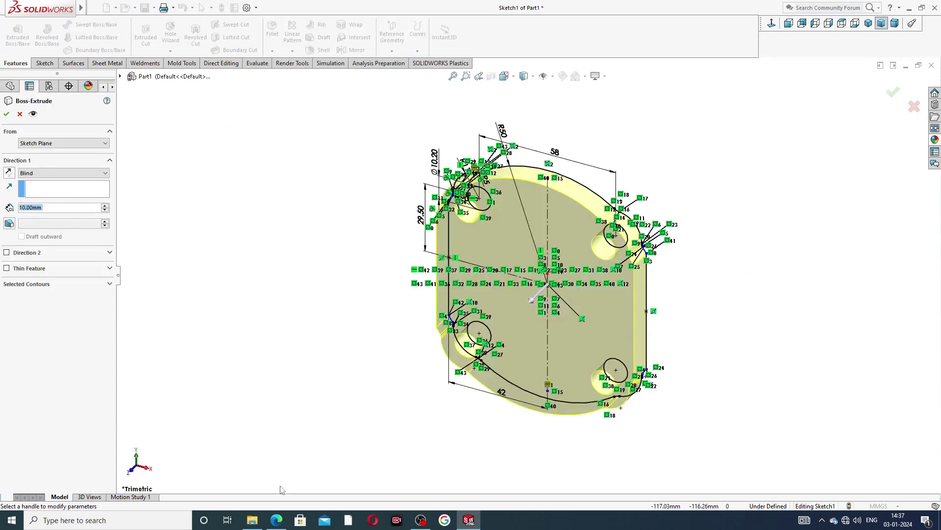
click(277, 519)
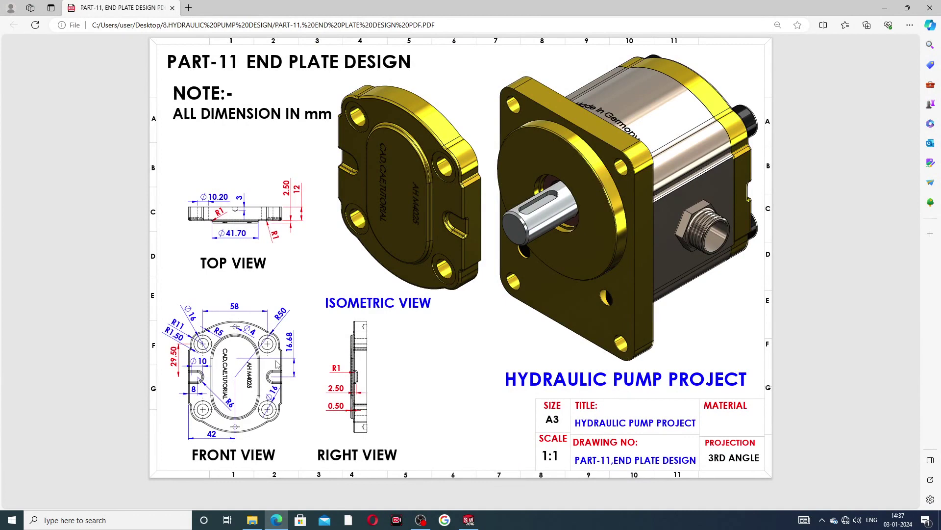
click(277, 520)
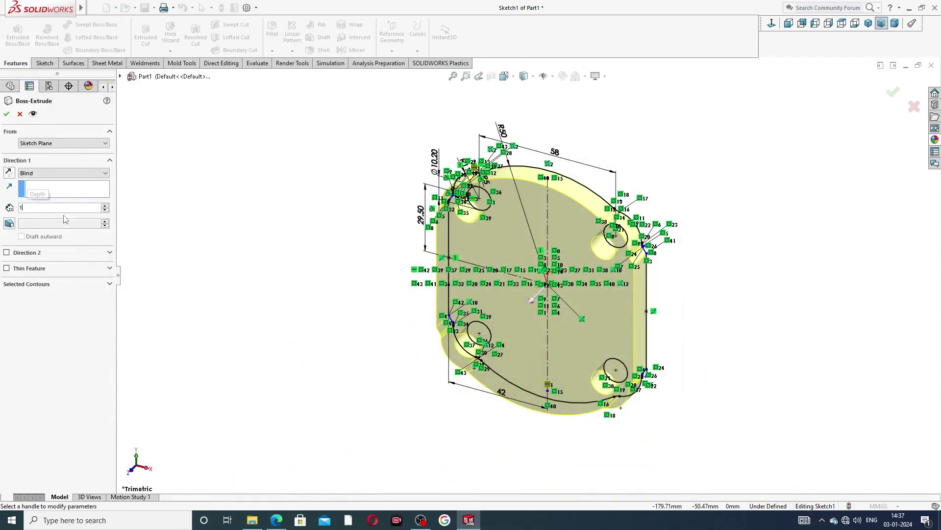
- Extrude the plate 12 mm blind, then orbit and select its front face
text(12)
key(Return)
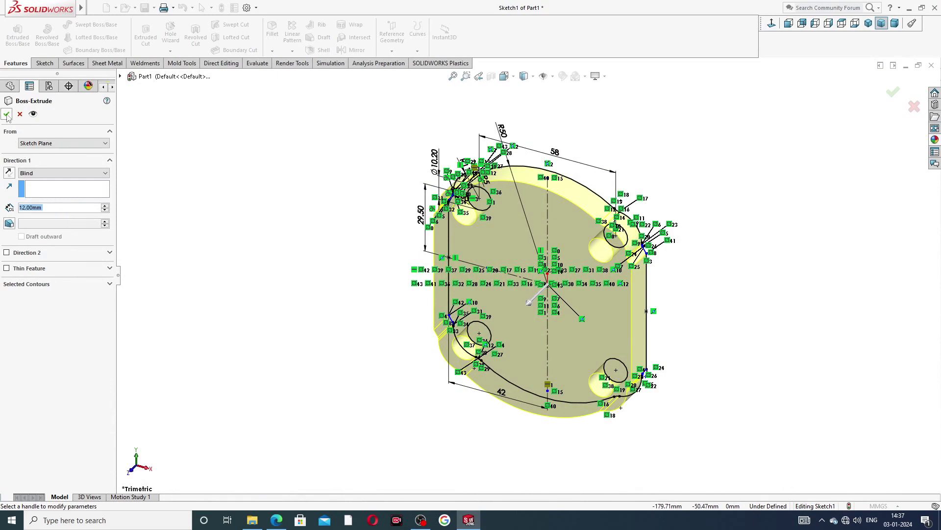
click(6, 115)
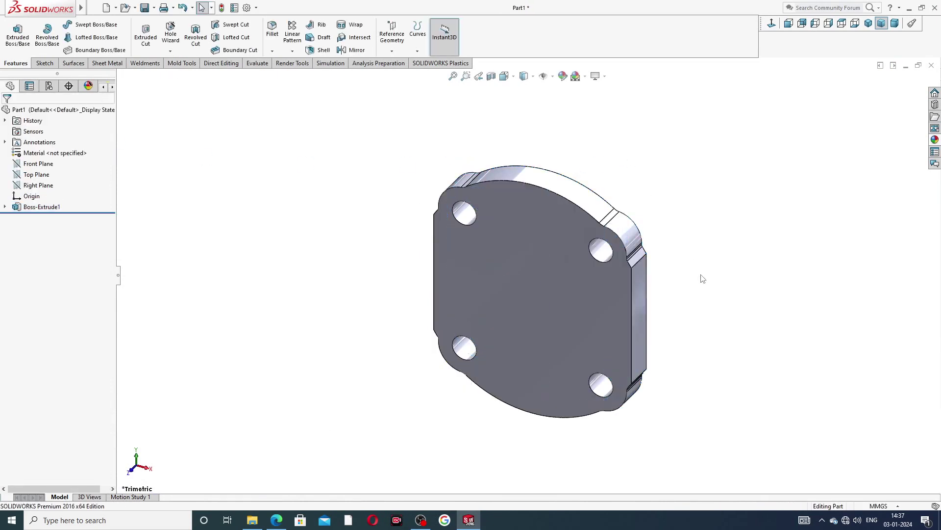
mouse_move(693, 235)
middle_down()
mouse_move(627, 281)
mouse_move(699, 255)
mouse_move(679, 242)
mouse_move(630, 250)
mouse_move(683, 242)
middle_up()
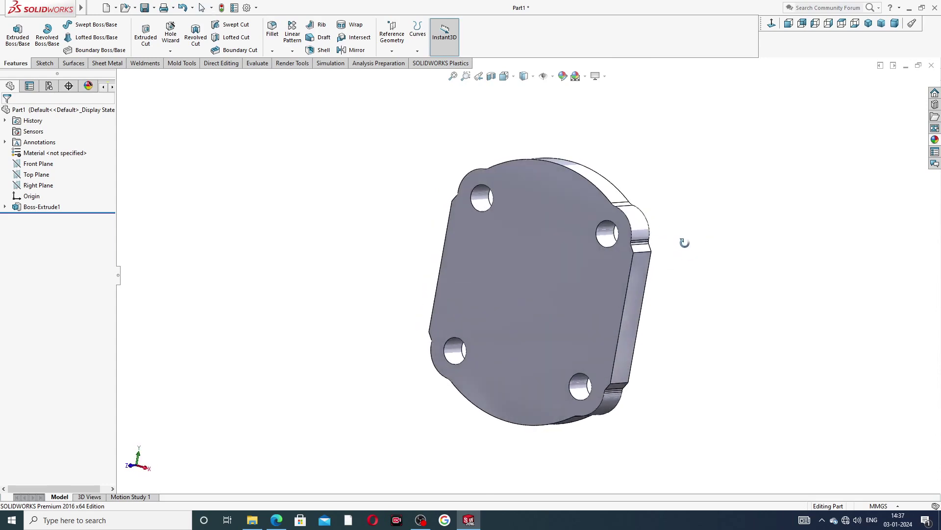
click(562, 271)
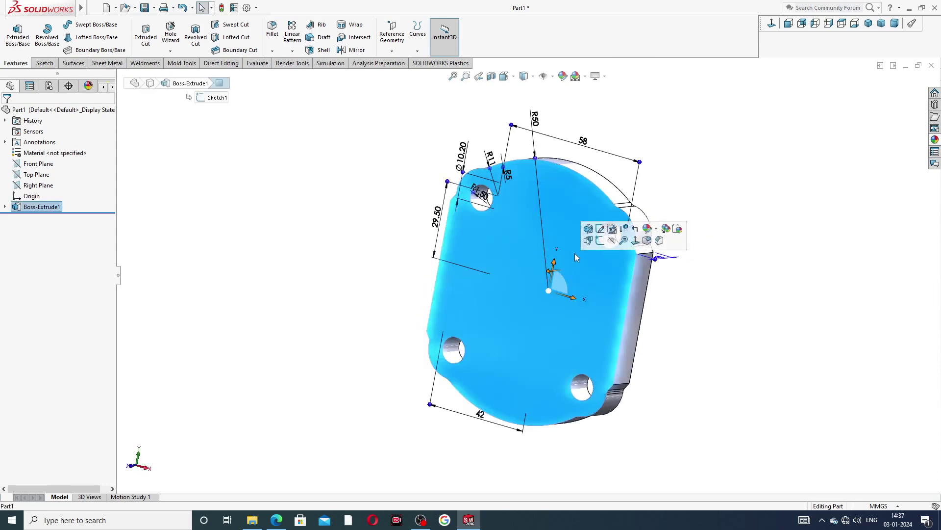
- Start a new sketch on the plate's front face with the Centerline line type
click(600, 241)
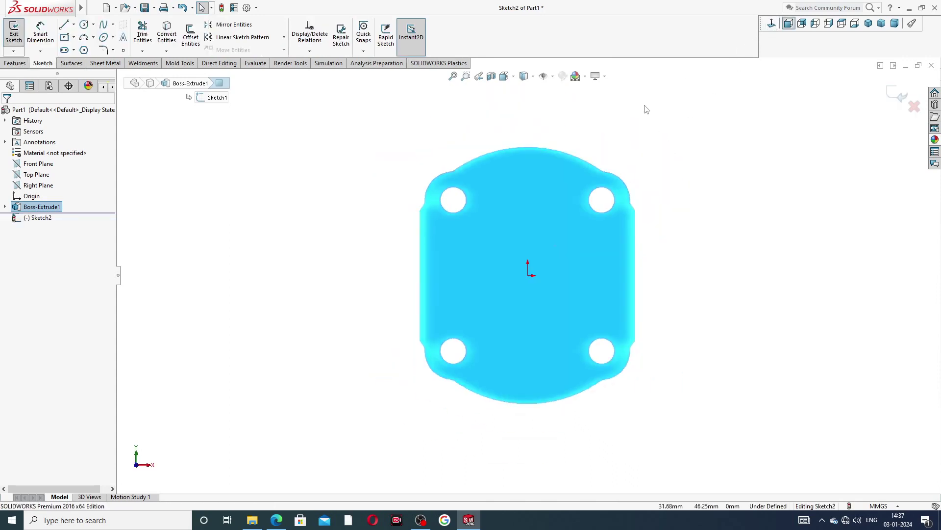
click(73, 26)
click(81, 47)
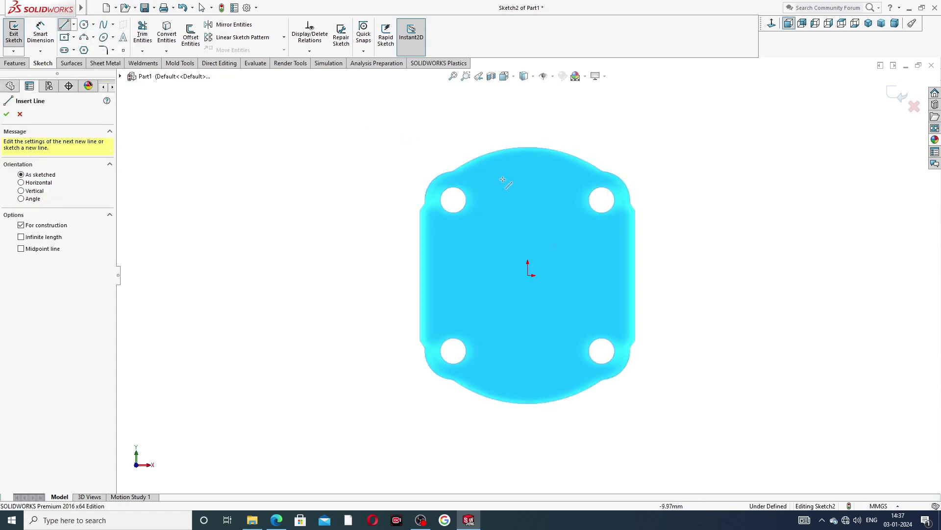
- Draw a vertical centerline down to the origin and a horizontal centerline to its right
click(528, 178)
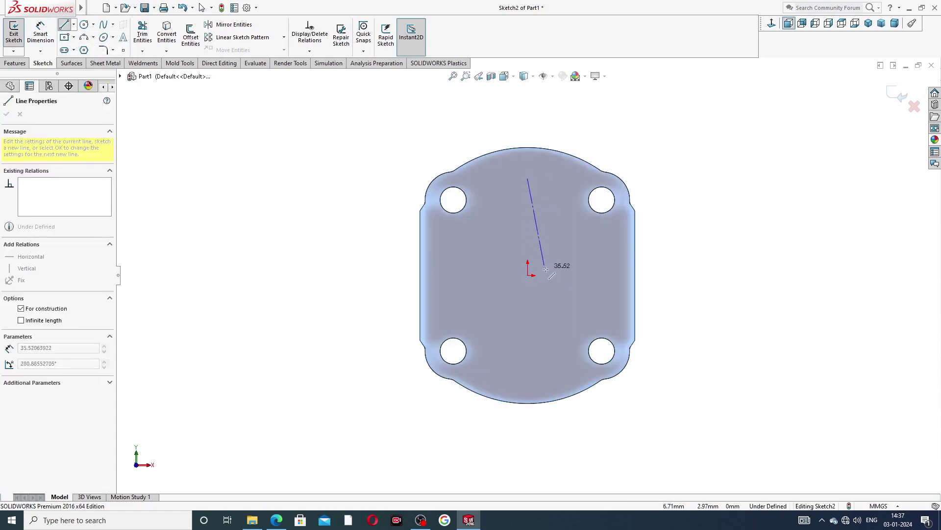
click(527, 276)
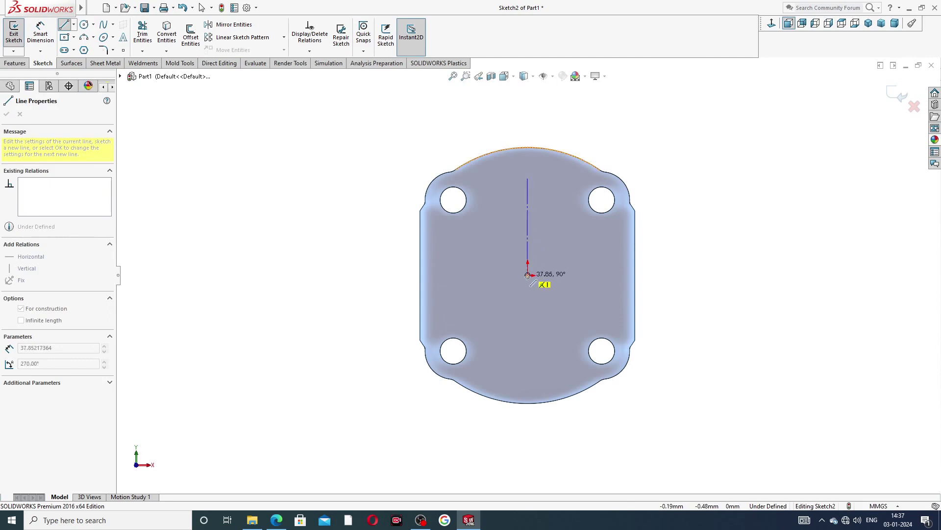
click(609, 275)
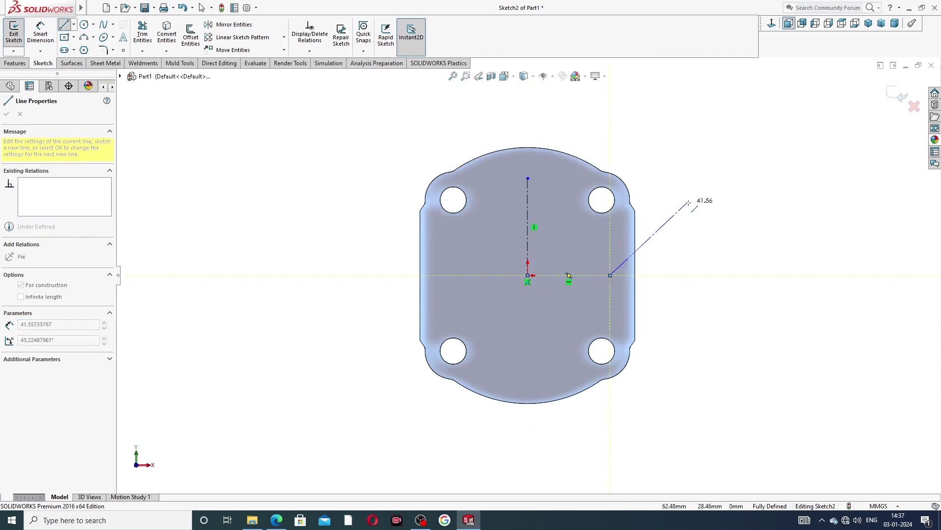
right_click(720, 206)
key(Escape)
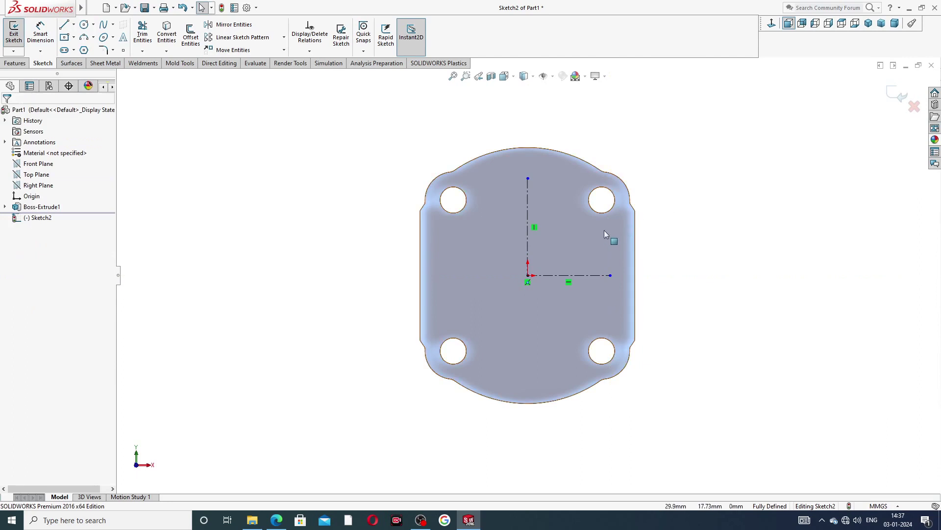
scroll(608, 233, down, 1)
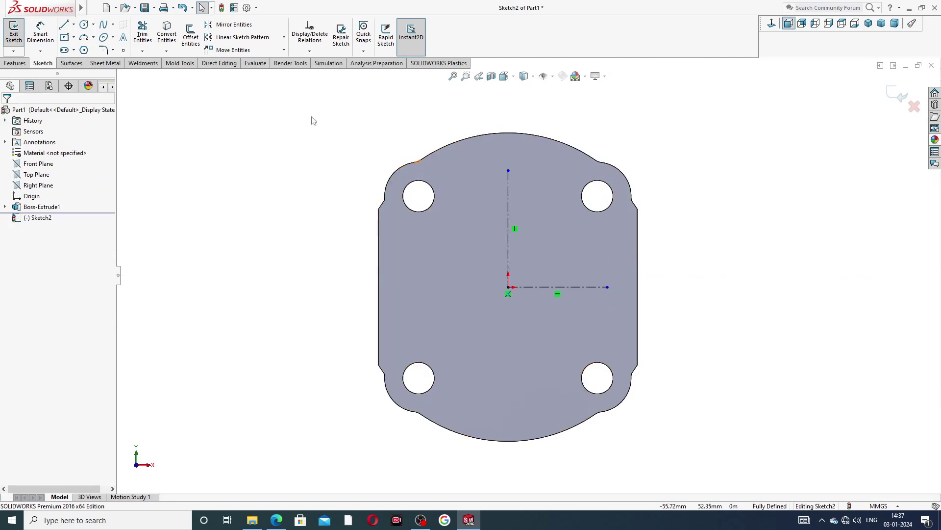
click(84, 25)
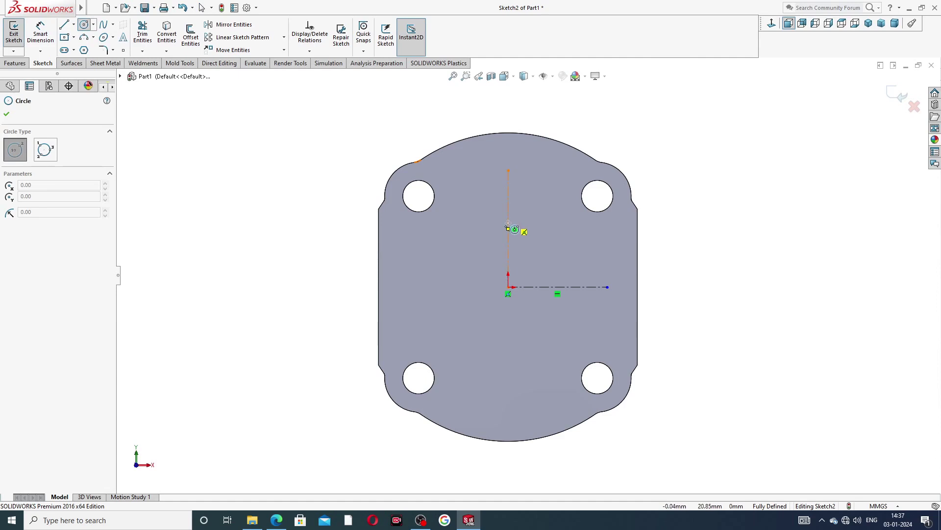
- Draw a circle centred on the vertical centerline and dimension its diameter to 41.70
click(508, 224)
click(520, 151)
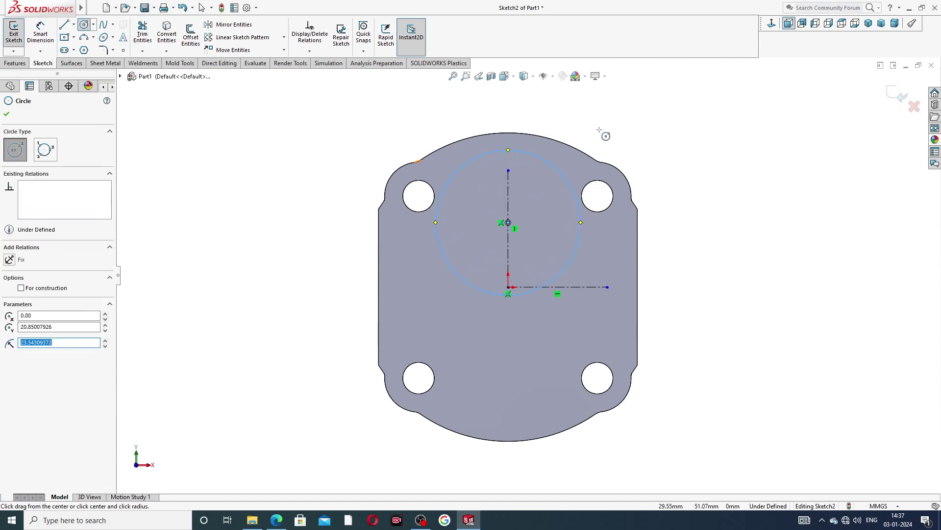
right_click(599, 130)
click(621, 137)
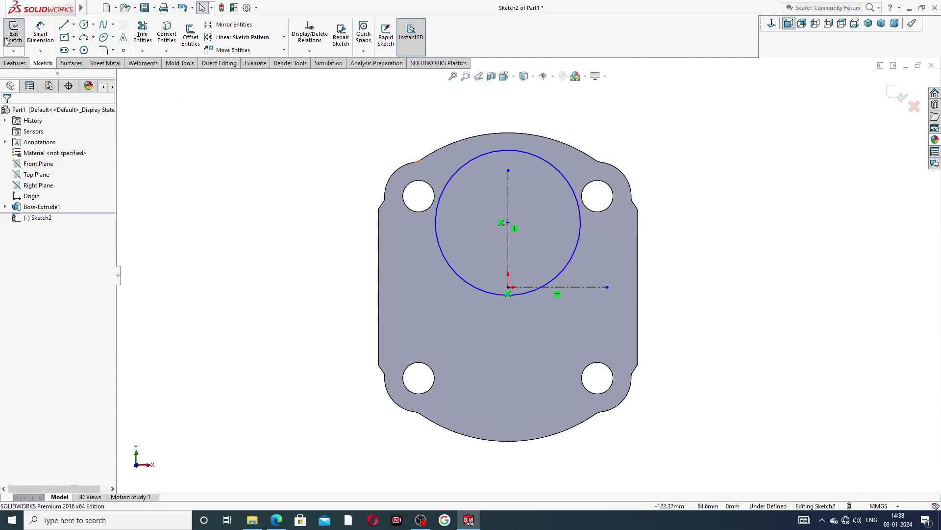
click(41, 33)
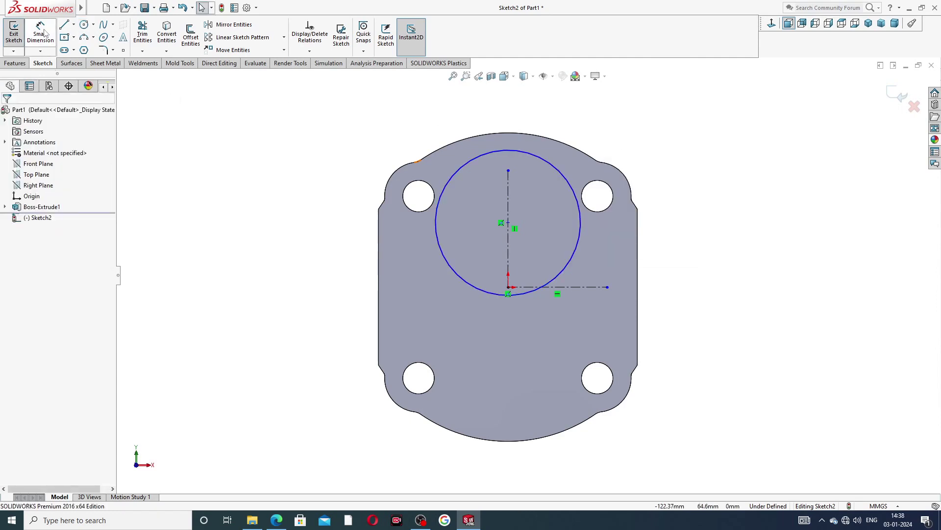
click(554, 168)
click(610, 128)
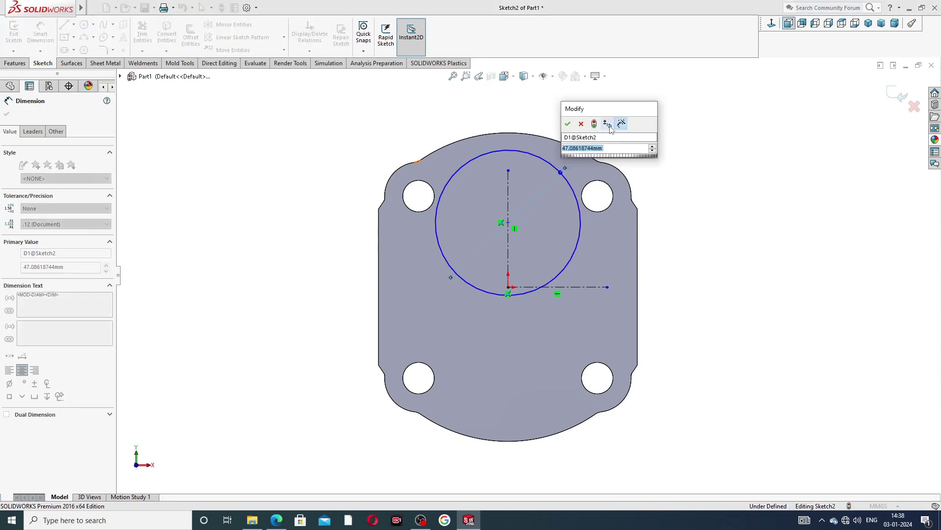
text(41)
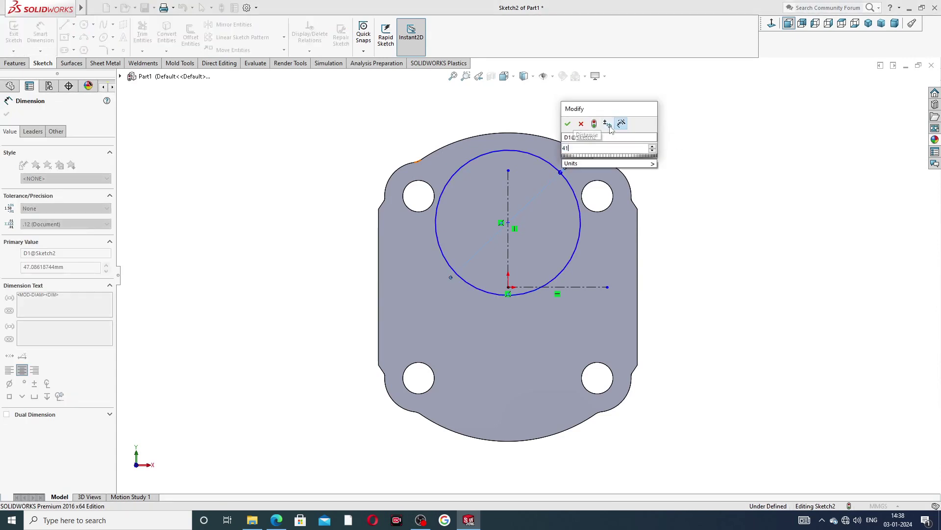
text(.7)
key(Return)
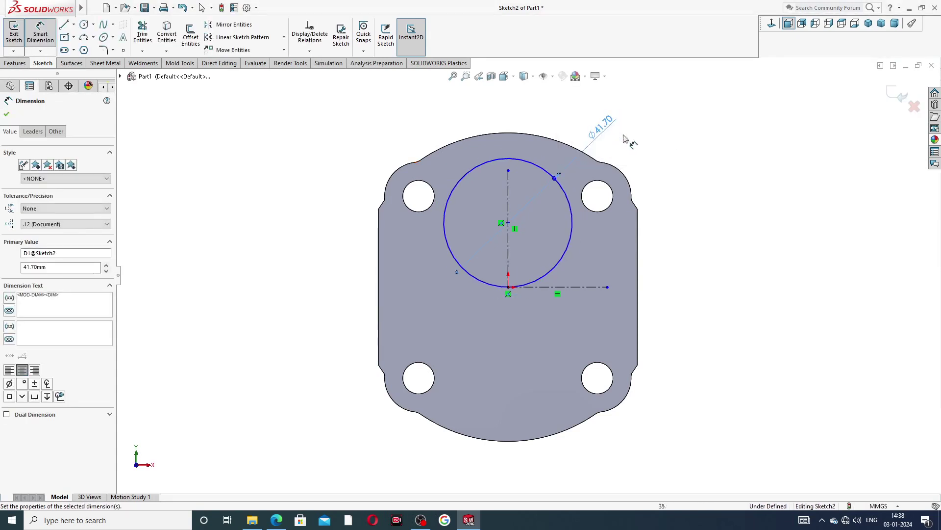
- Dimension the circle centre 16.68 above the horizontal centerline, then bring back the end plate PDF
click(508, 223)
click(509, 288)
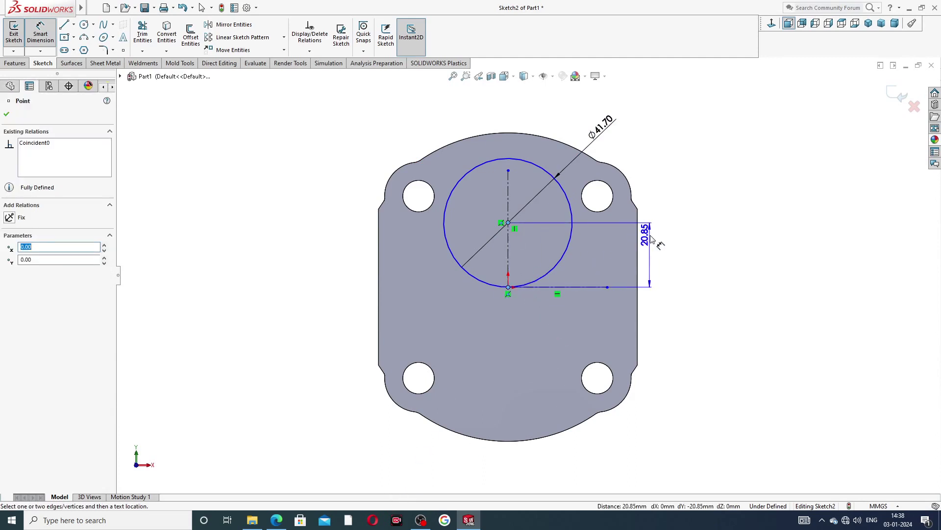
click(660, 255)
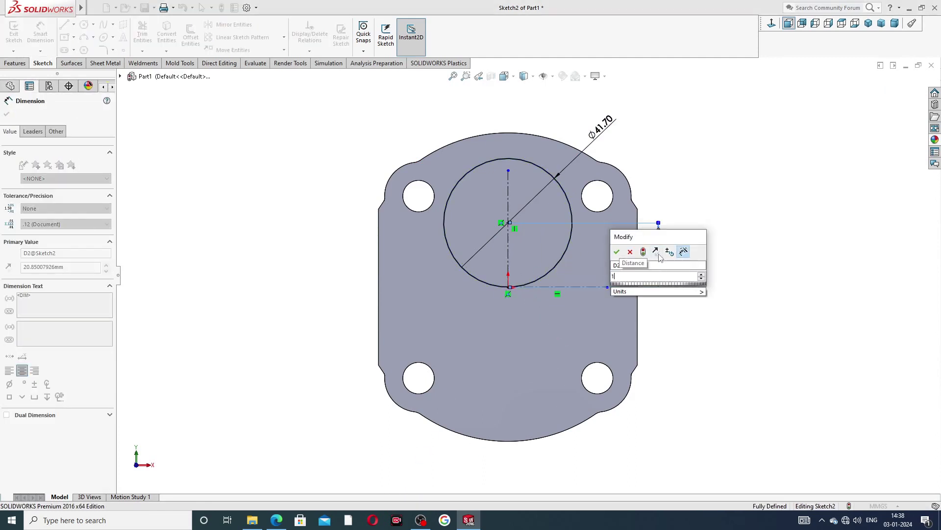
text(16.68)
key(Return)
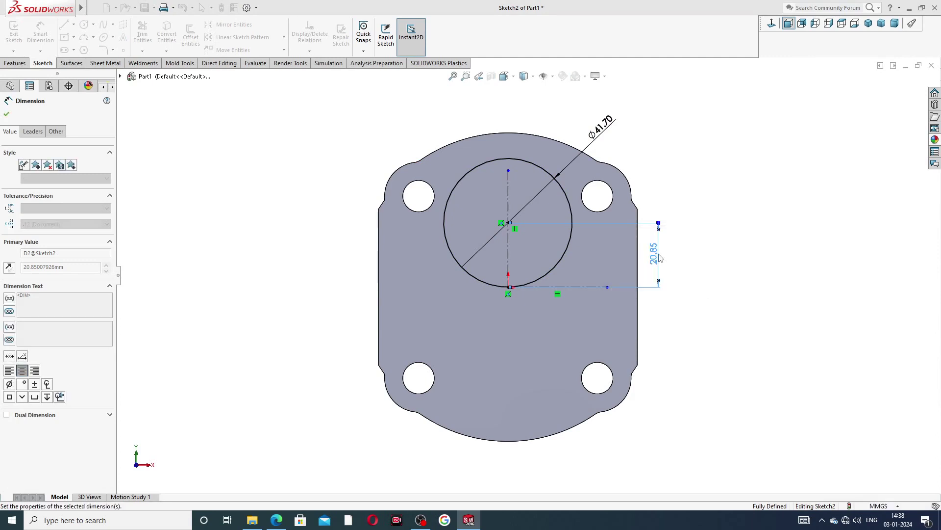
click(700, 204)
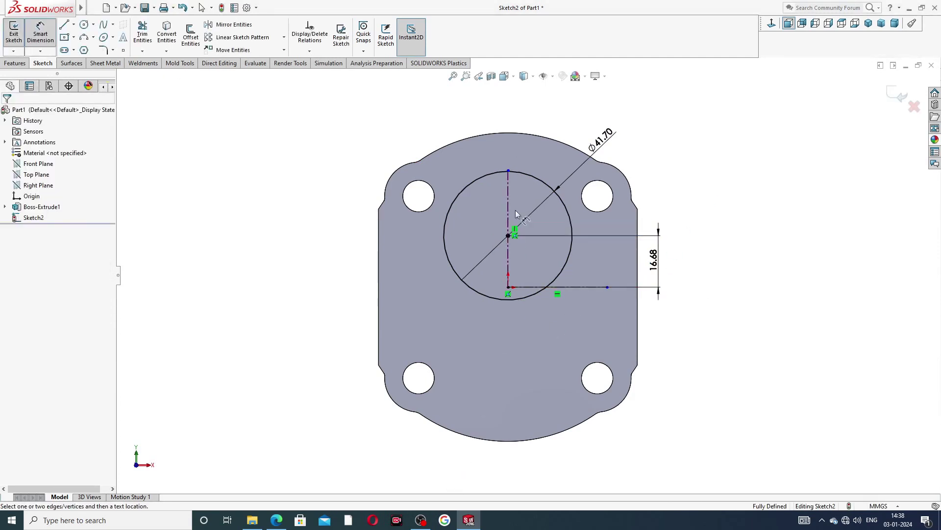
click(276, 520)
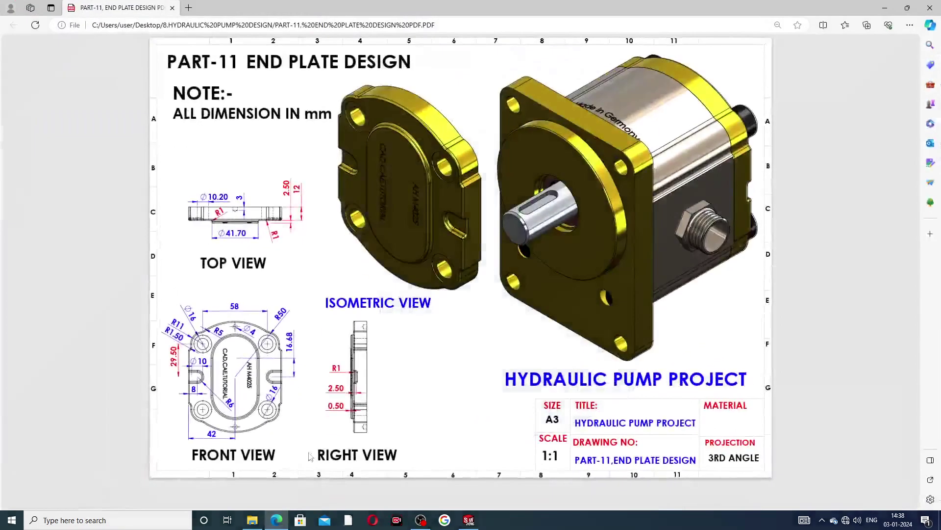
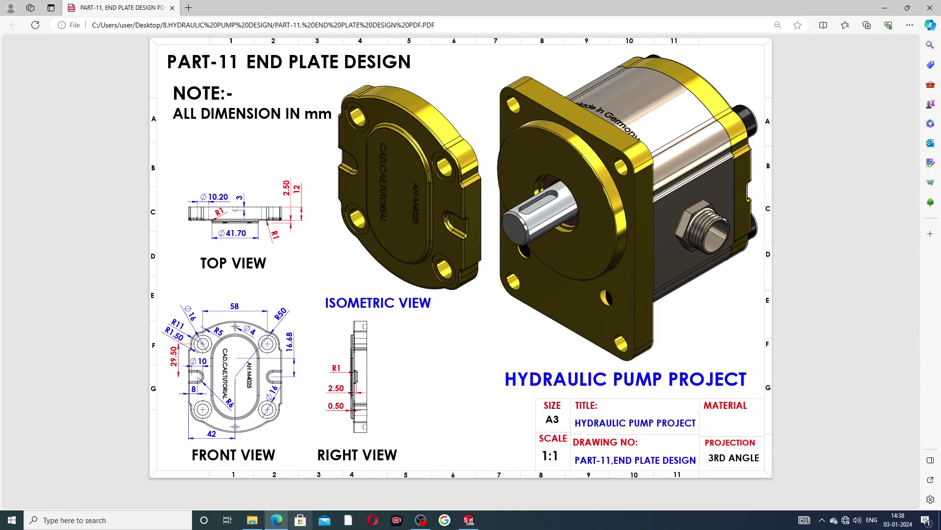
- Leave the end plate PDF in Edge and return to the SOLIDWORKS sketch
click(468, 520)
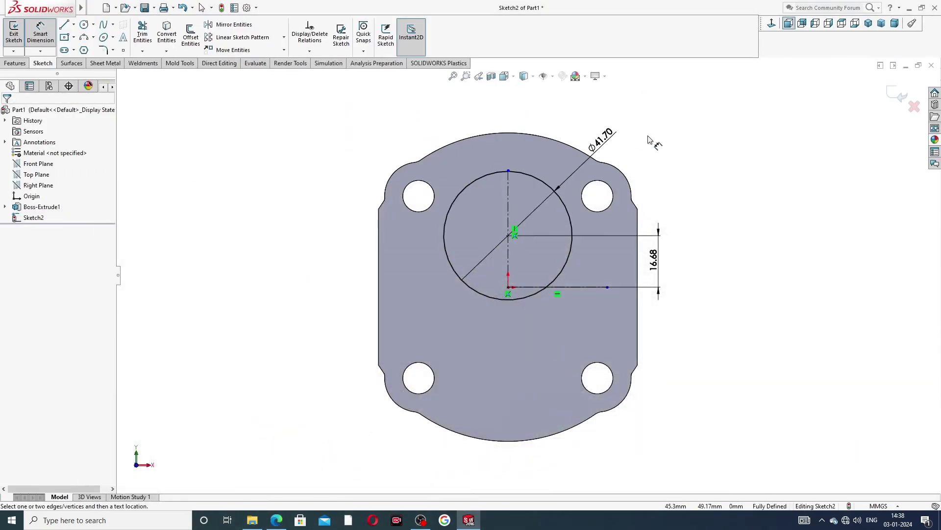
- Mirror the Ø41.70 circle about the horizontal line through the origin
right_click(652, 143)
click(666, 145)
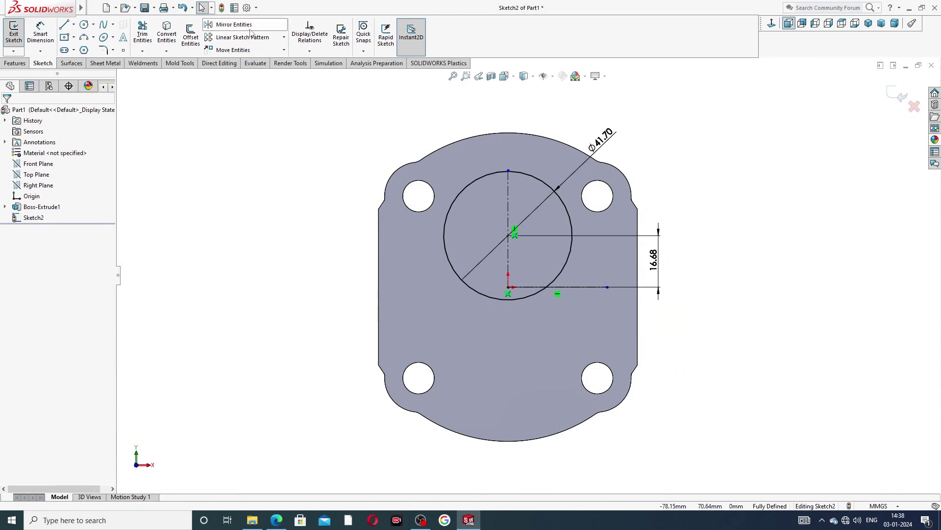
click(230, 25)
click(512, 173)
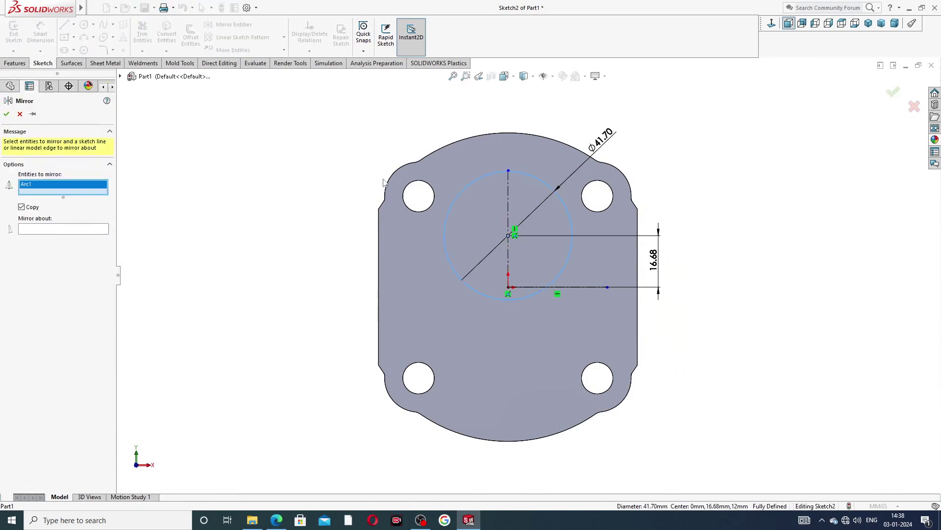
click(84, 232)
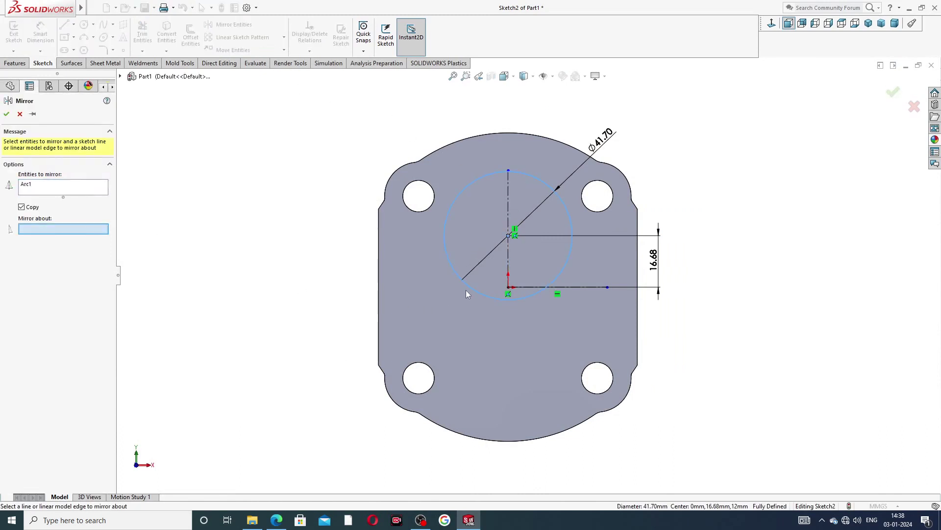
click(534, 290)
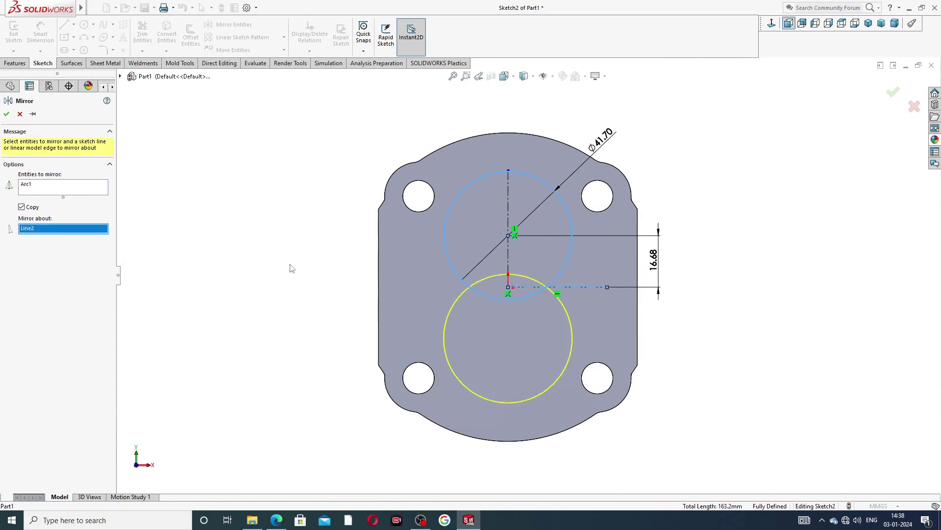
click(7, 115)
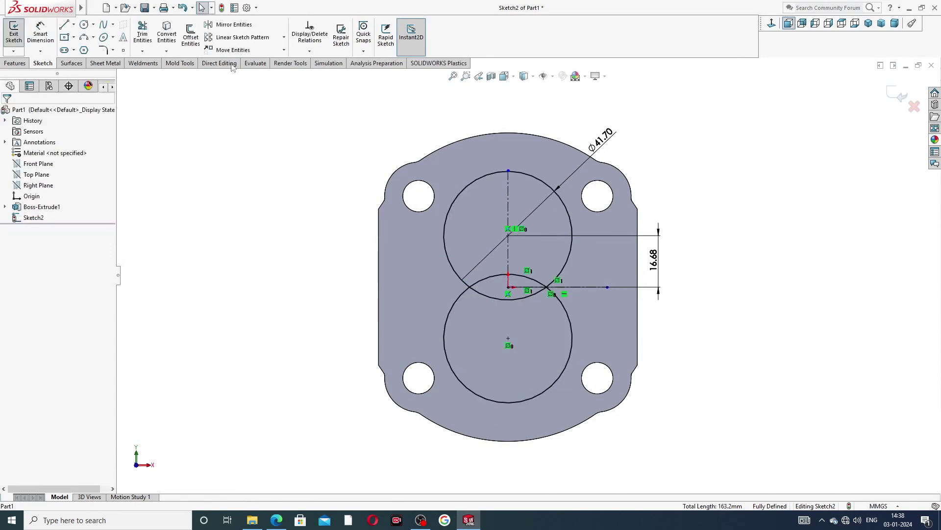
- Draw vertical lines joining the left and right edges of the two circles
click(74, 24)
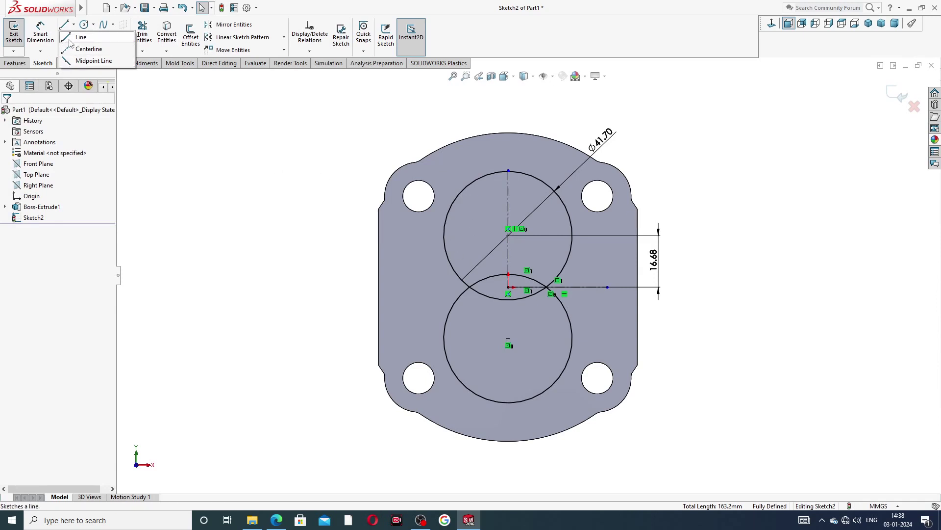
click(151, 87)
key(l)
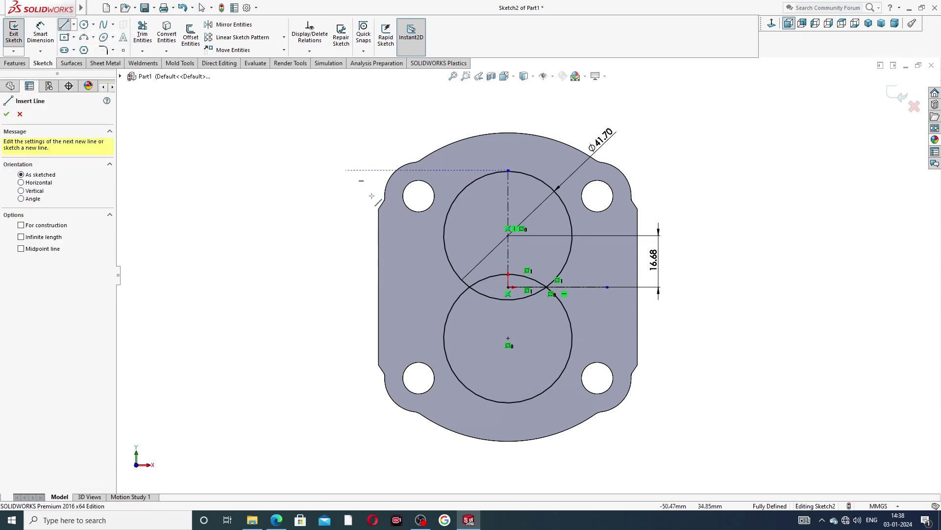
click(444, 236)
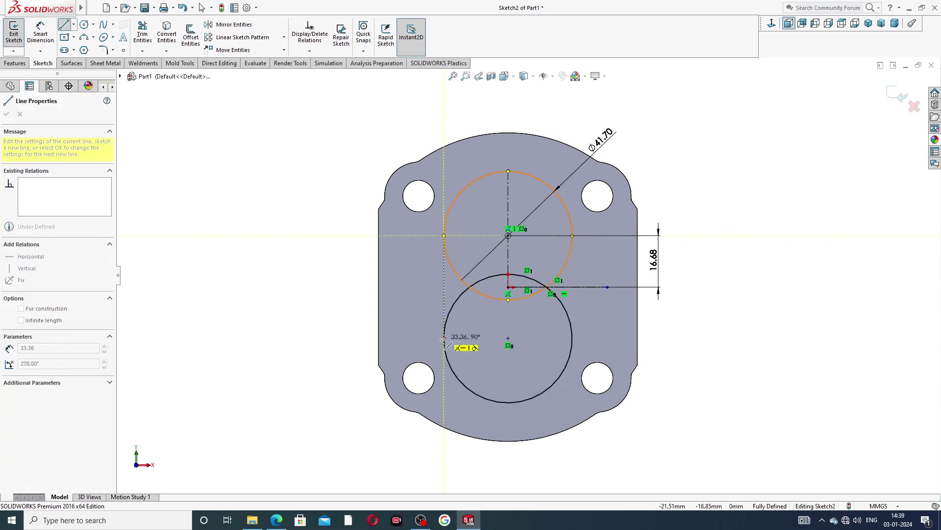
right_click(418, 307)
click(418, 307)
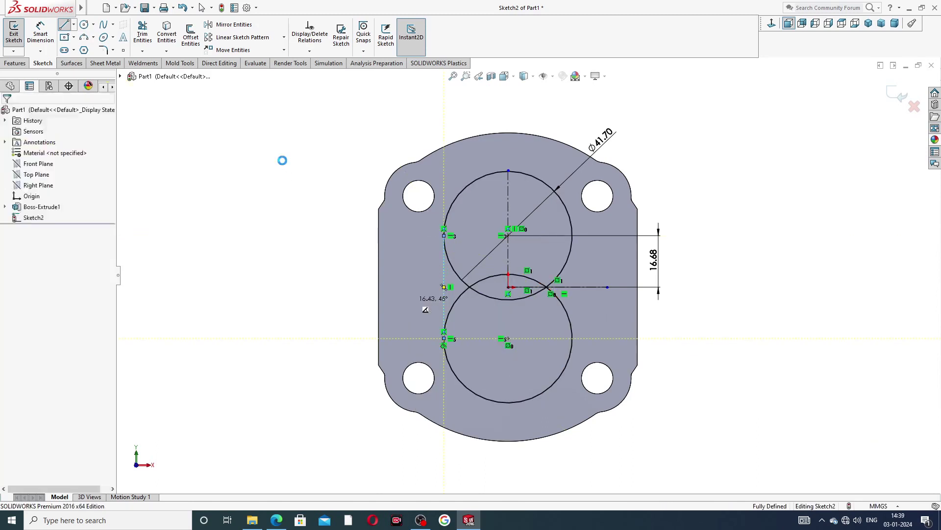
click(63, 24)
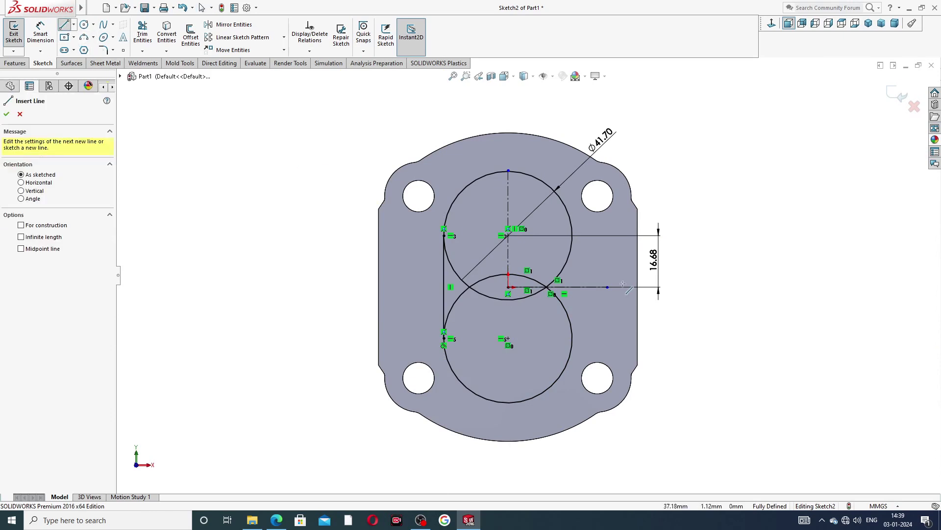
click(573, 236)
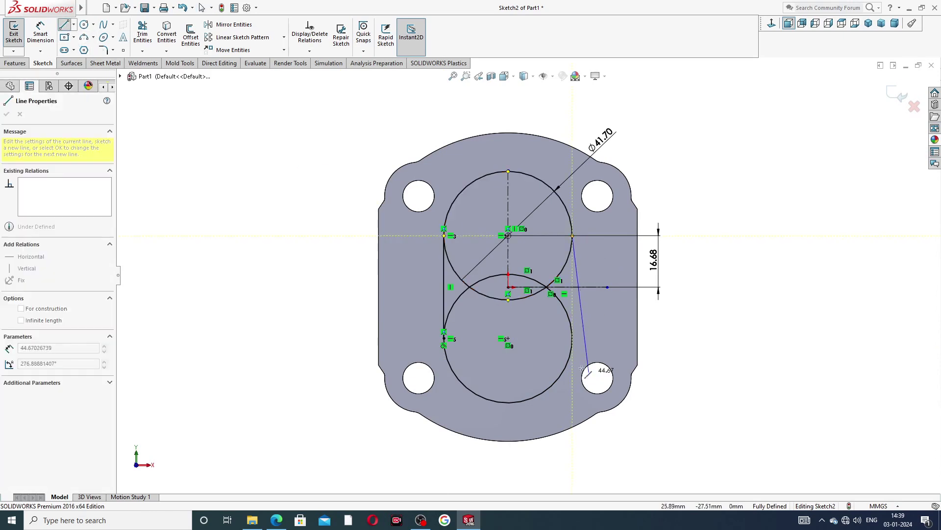
click(572, 339)
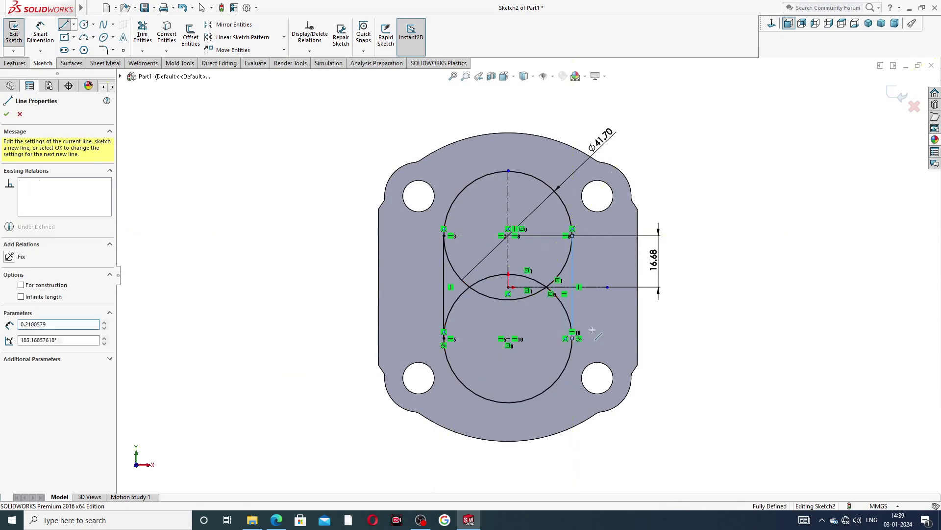
right_click(781, 271)
click(807, 282)
scroll(550, 293, down, 3)
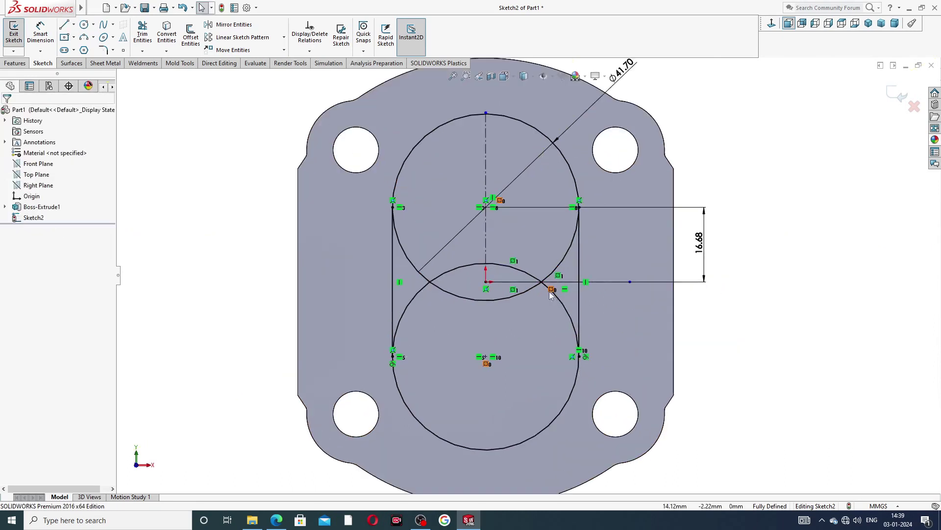
- Power-trim the inner arcs on the left and right, leaving two semicircles joined by straight sides
click(142, 32)
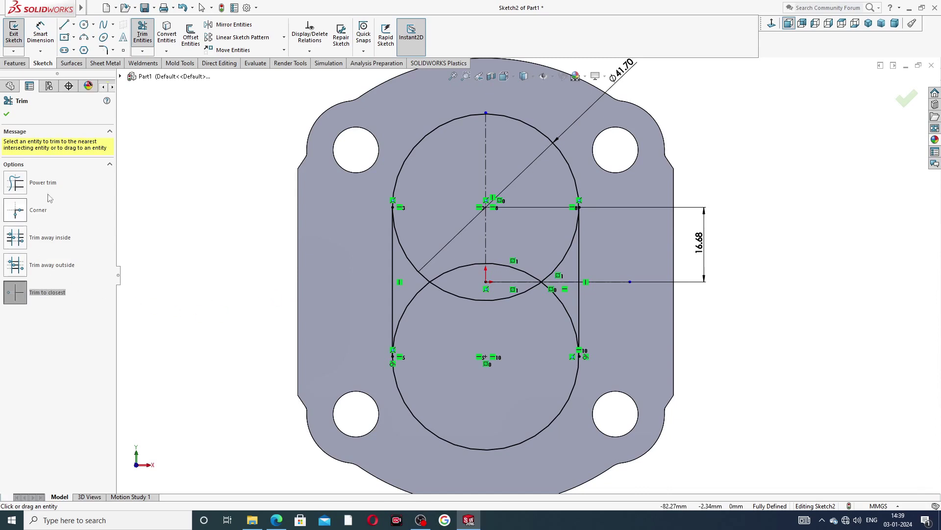
click(14, 183)
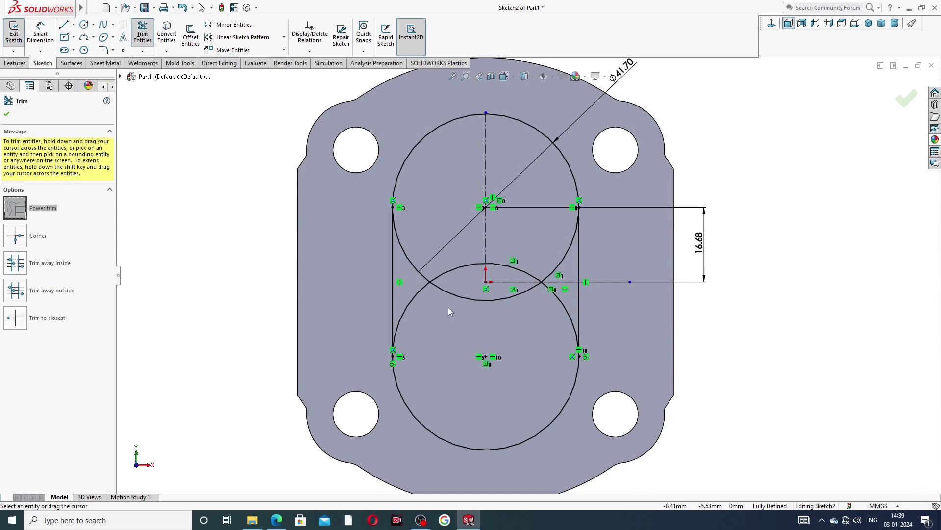
mouse_move(448, 307)
mouse_down()
mouse_move(418, 260)
mouse_move(452, 305)
mouse_move(527, 314)
mouse_up()
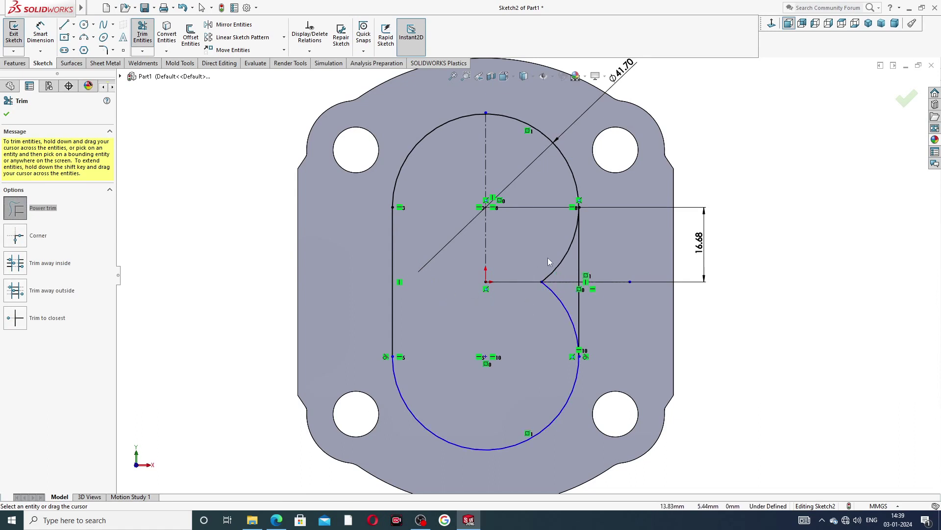
drag(548, 259, 561, 303)
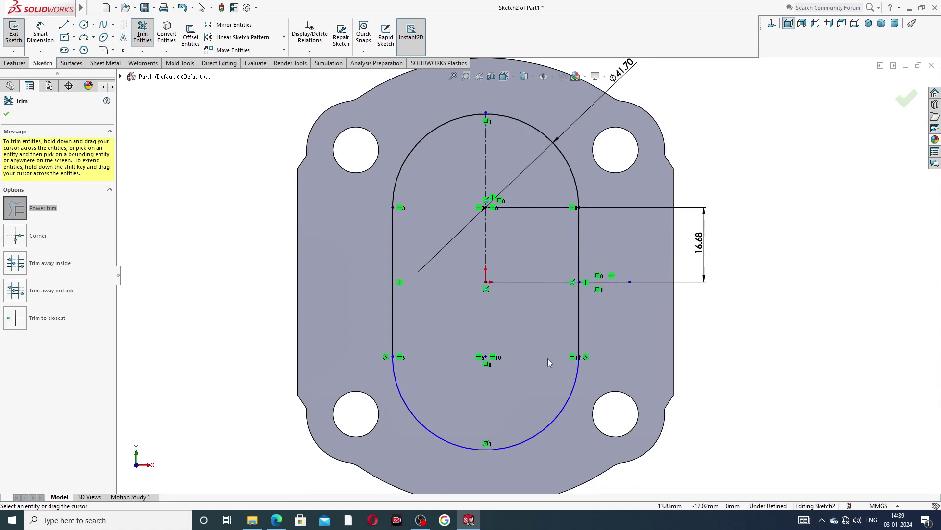
scroll(579, 362, down, 5)
scroll(564, 318, down, 6)
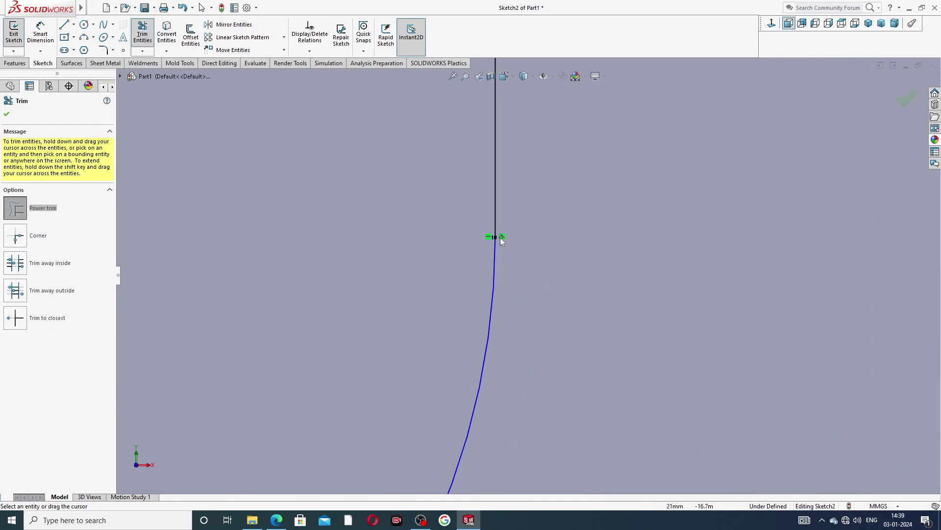
scroll(498, 264, up, 3)
scroll(500, 265, up, 5)
scroll(500, 265, up, 1)
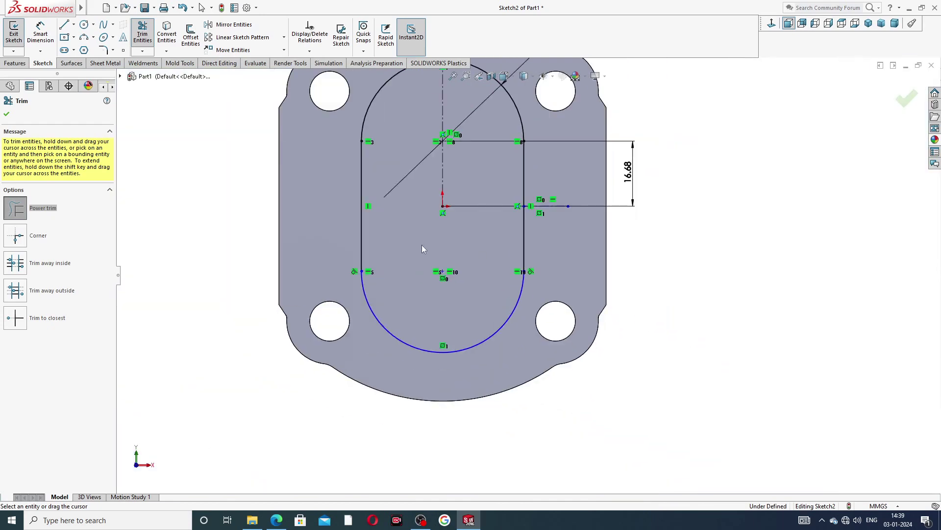
scroll(458, 248, up, 2)
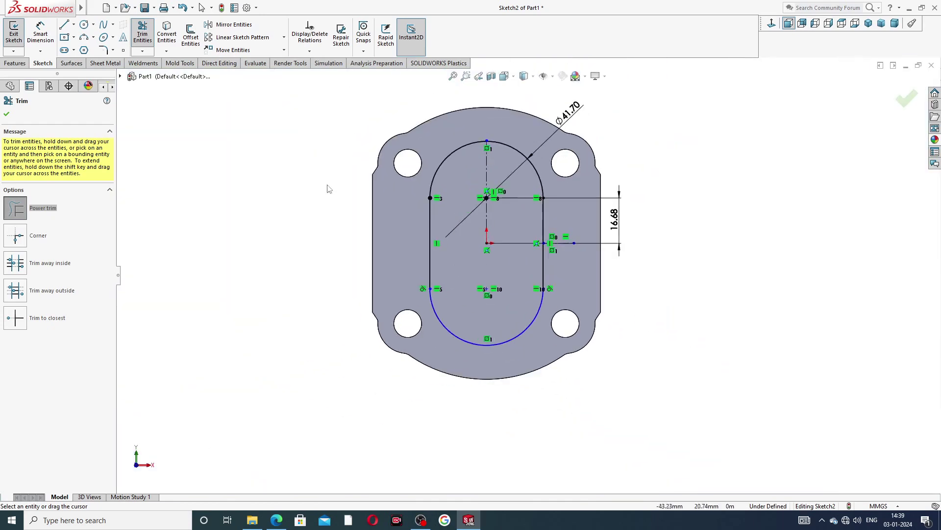
click(7, 114)
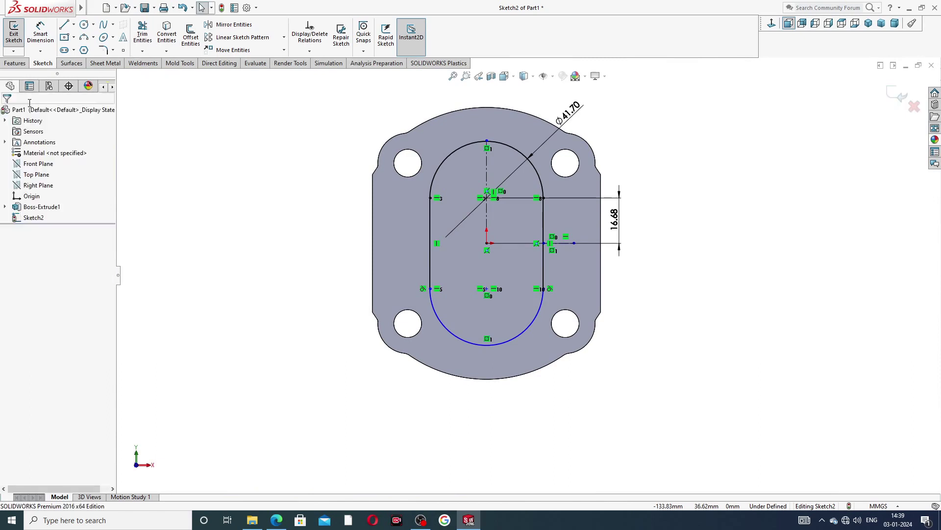
- Extrude the slot outline as a 2.5 mm blind boss, checking the PDF drawing before confirming
click(15, 63)
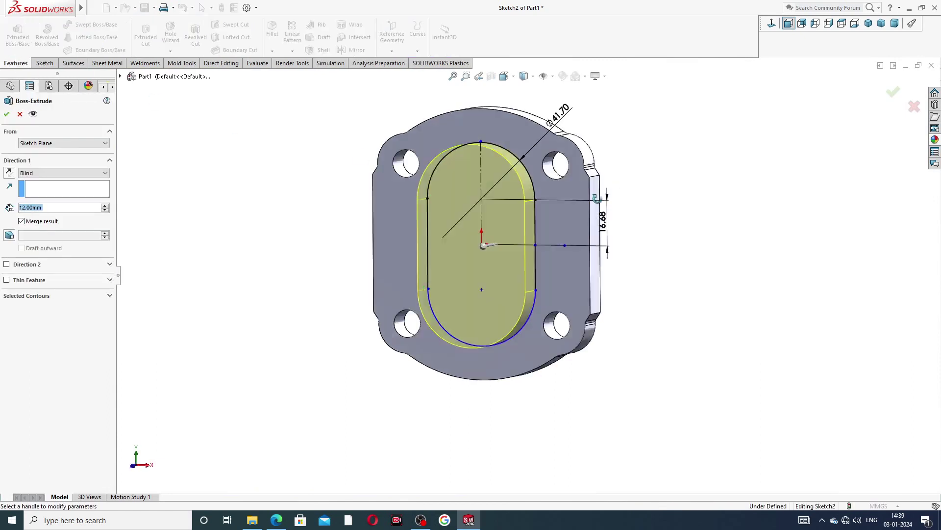
drag(52, 209, 12, 208)
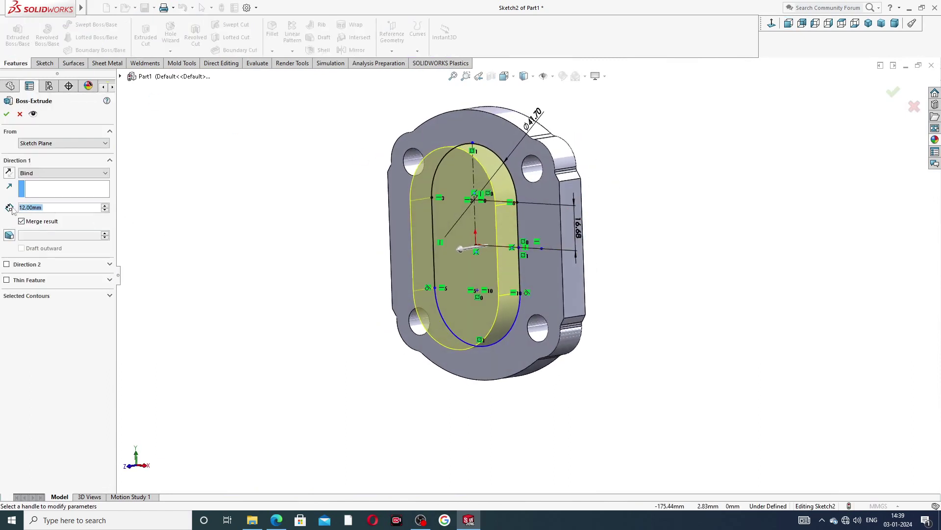
text(2.)
text(5)
key(Return)
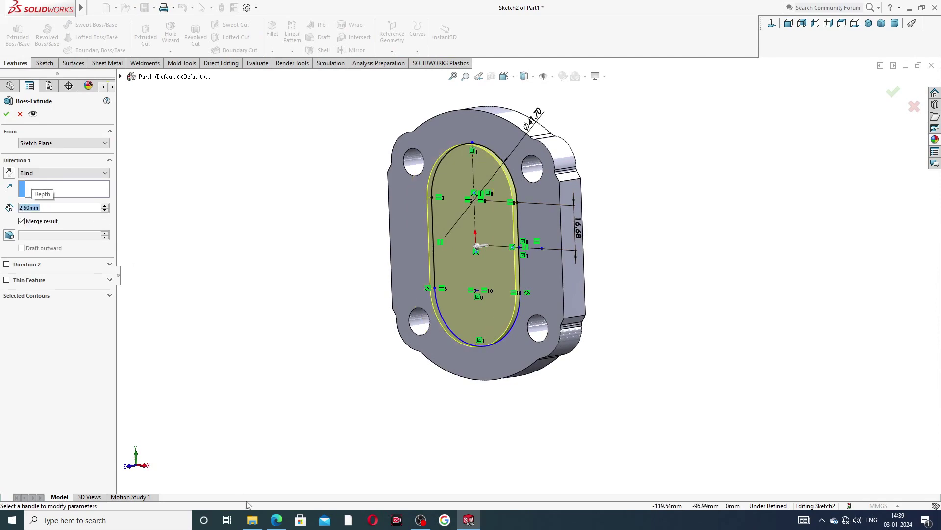
click(276, 520)
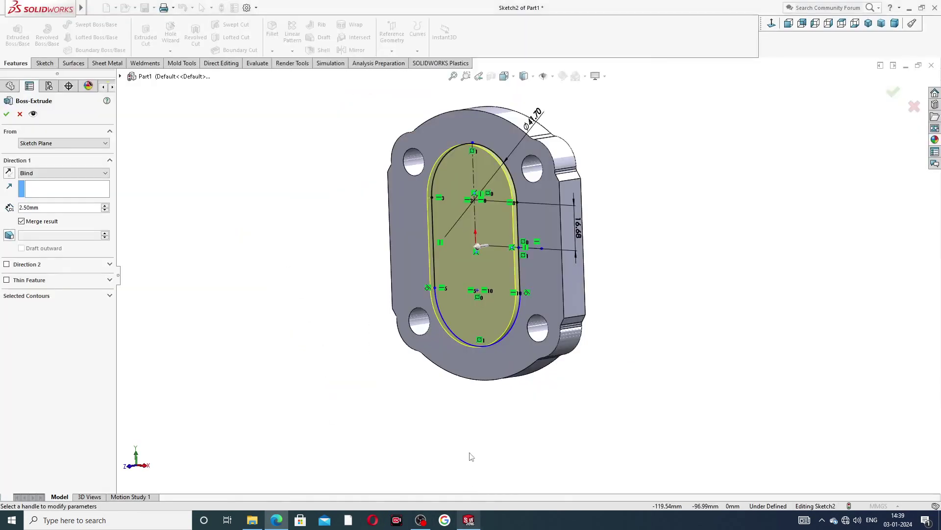
click(469, 520)
click(5, 115)
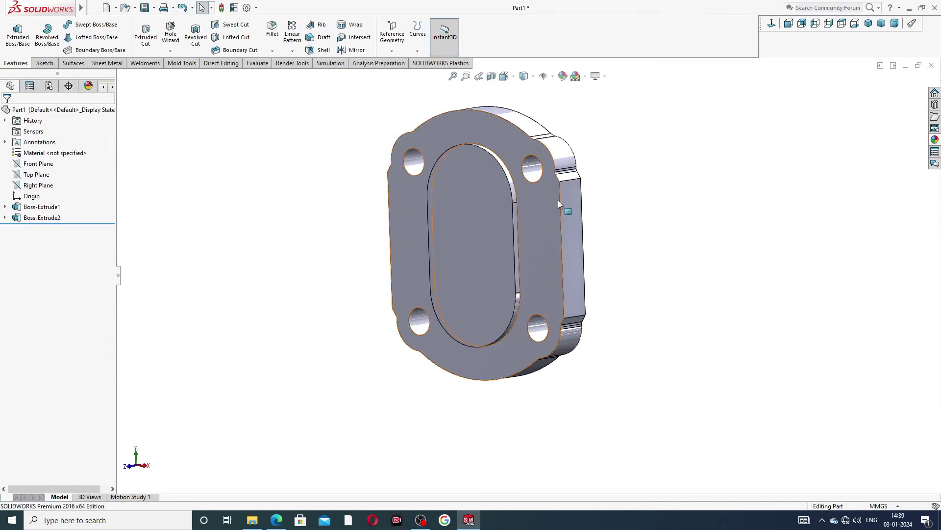
- Start Sketch3 on the plate's front flange face and view it Normal To
mouse_move(558, 200)
middle_down()
mouse_move(595, 206)
mouse_move(576, 188)
middle_up()
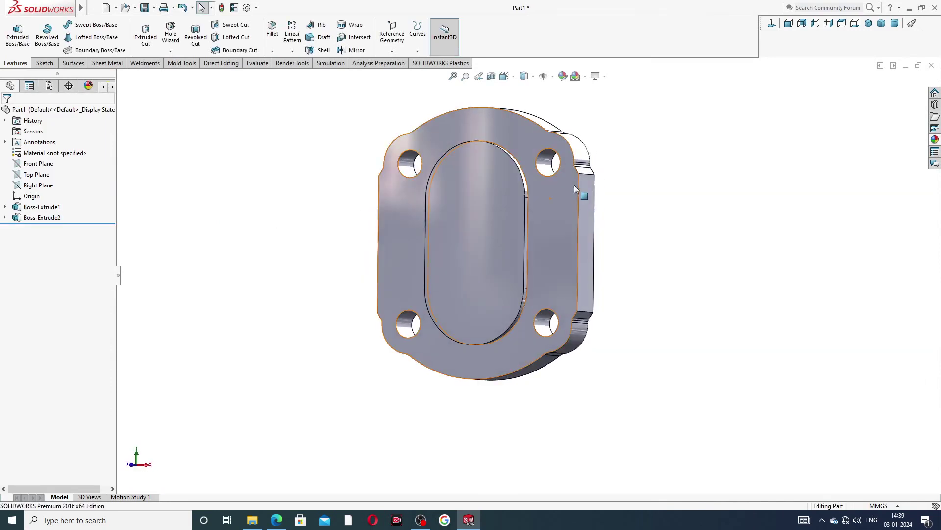
click(555, 217)
click(582, 186)
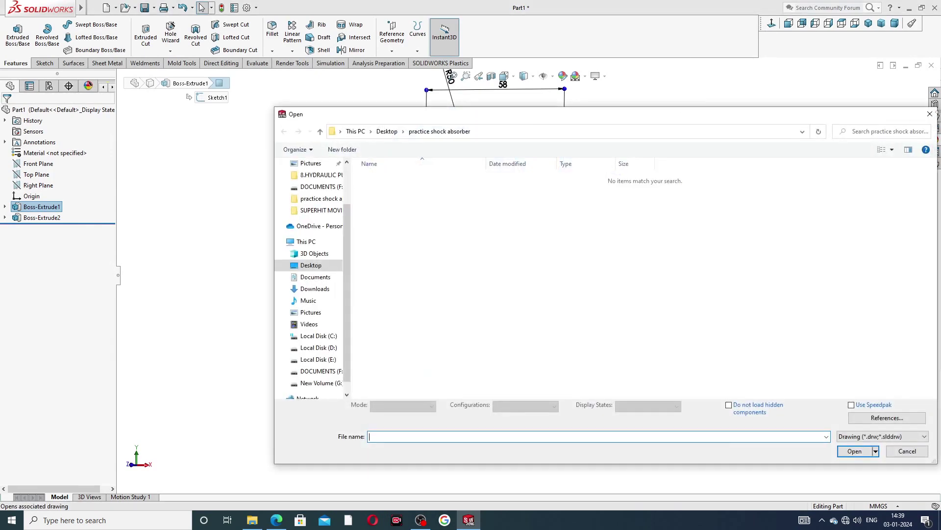
click(929, 114)
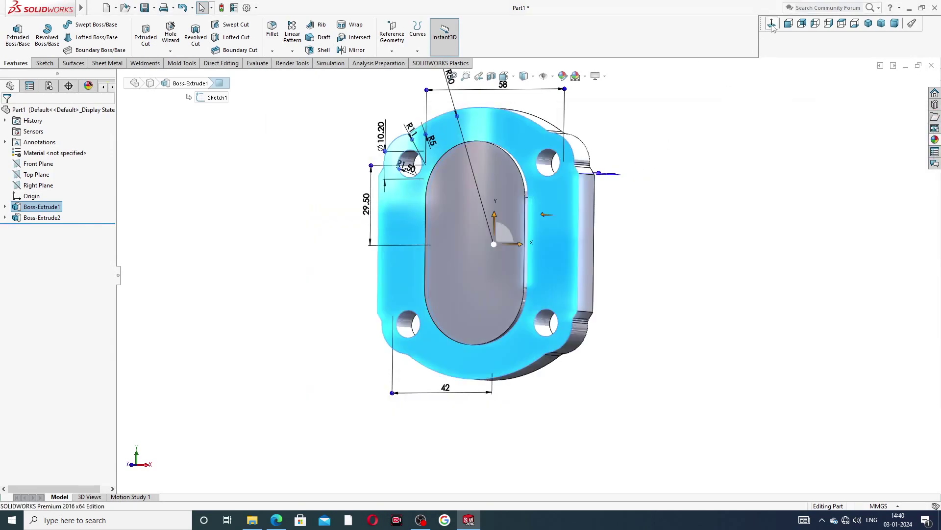
click(689, 151)
click(557, 219)
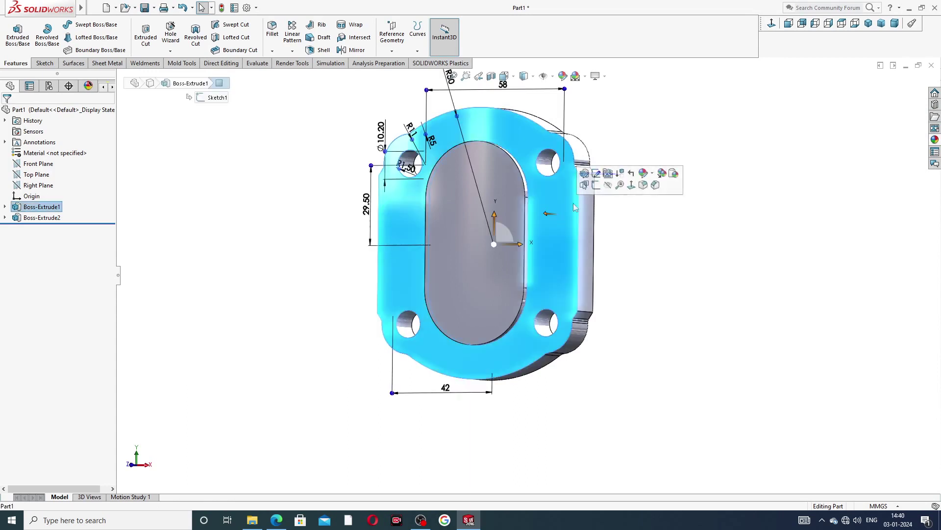
click(595, 187)
click(772, 24)
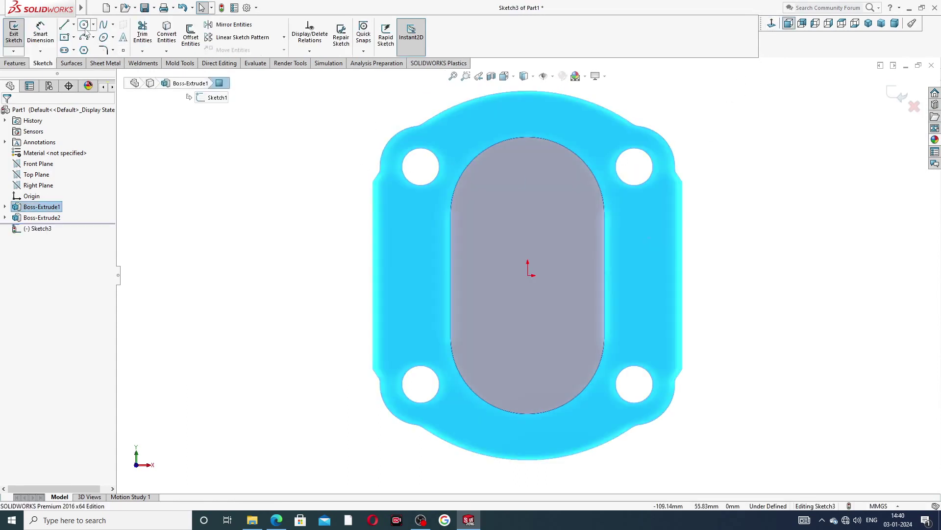
- Draw a horizontal construction centreline across the plate from edge to edge
click(73, 25)
click(89, 49)
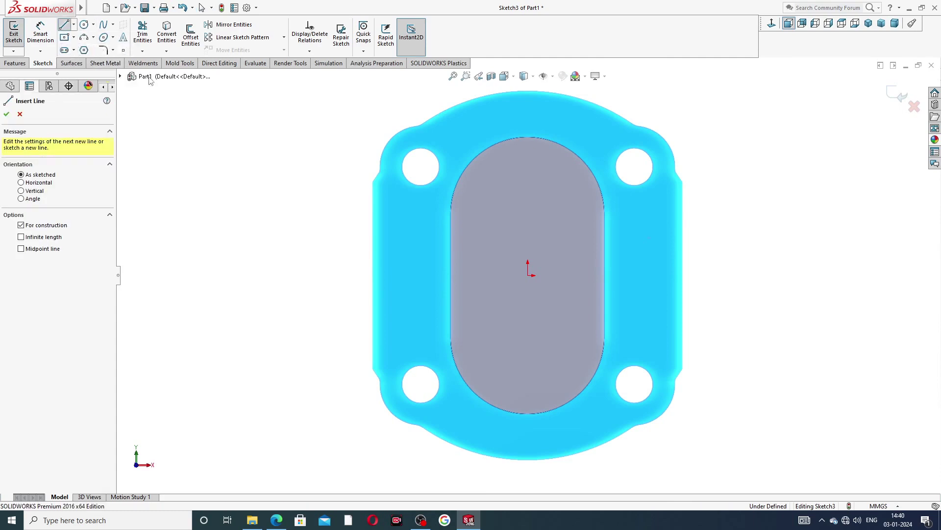
click(373, 275)
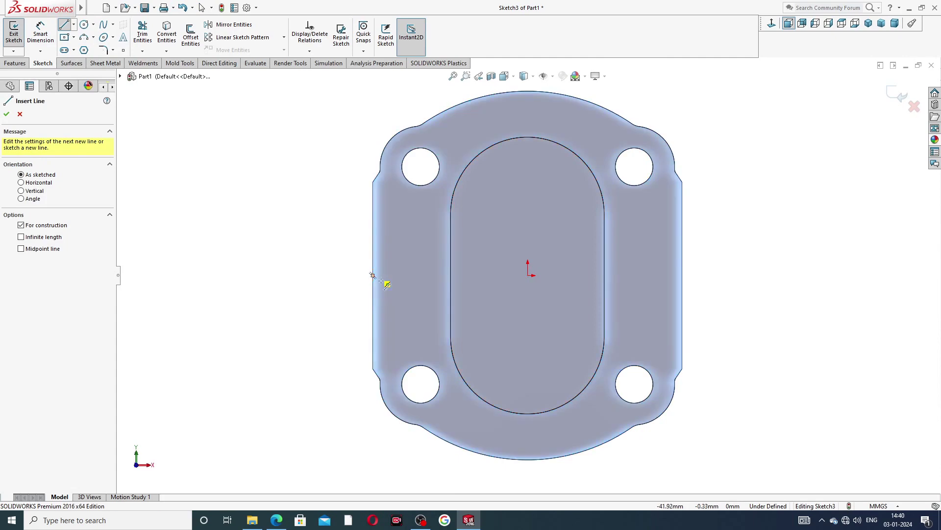
click(682, 275)
right_click(729, 211)
click(740, 213)
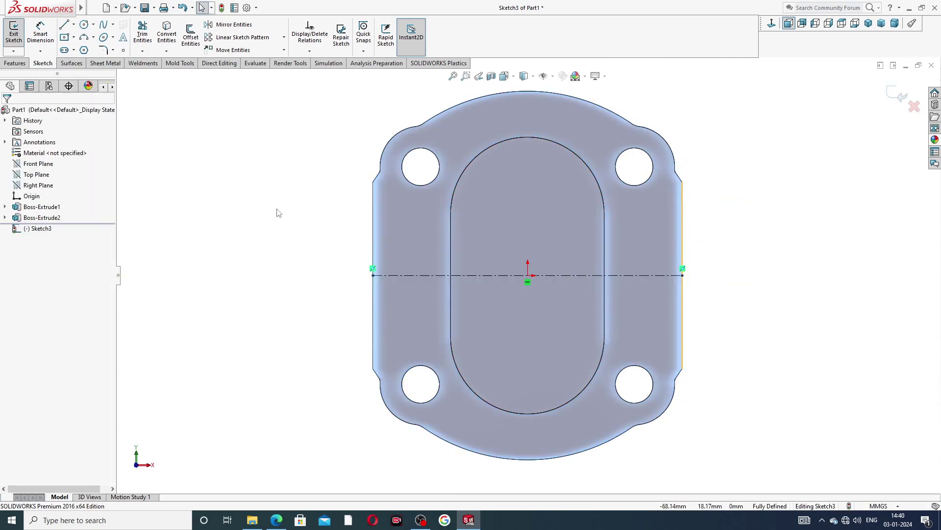
- Add a Ø10 circle on the centreline near the plate's left edge
click(84, 26)
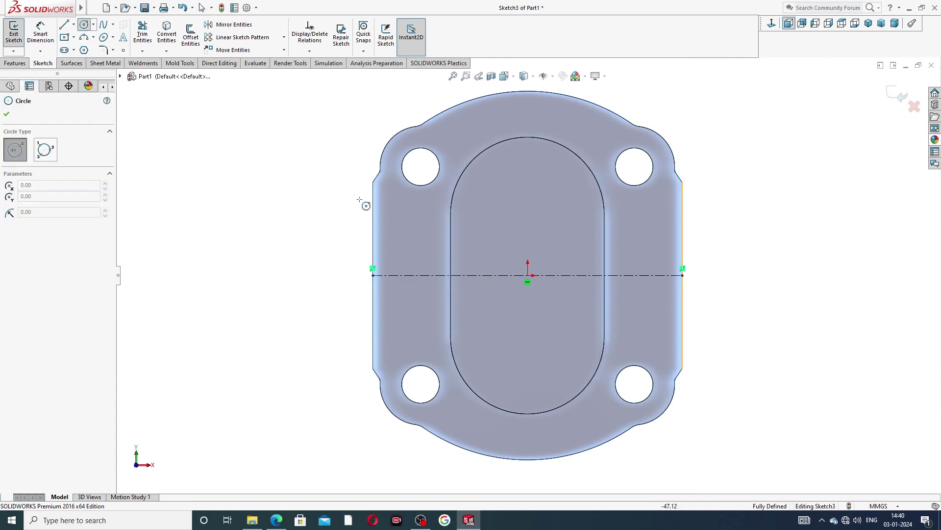
click(400, 275)
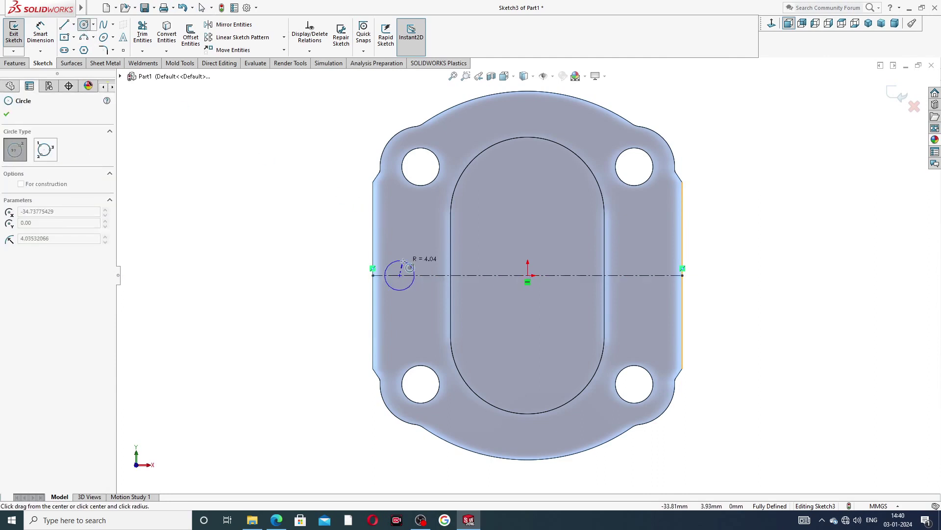
click(403, 261)
right_click(346, 235)
click(363, 237)
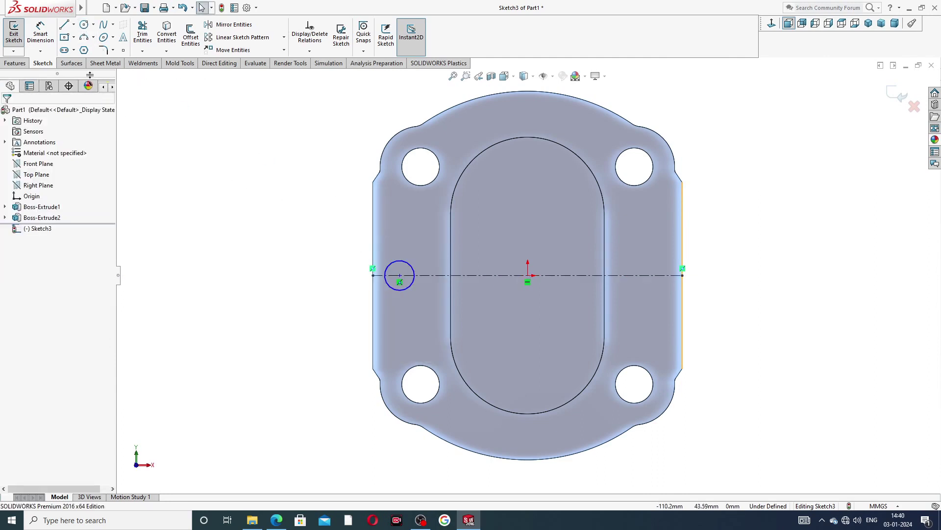
click(40, 33)
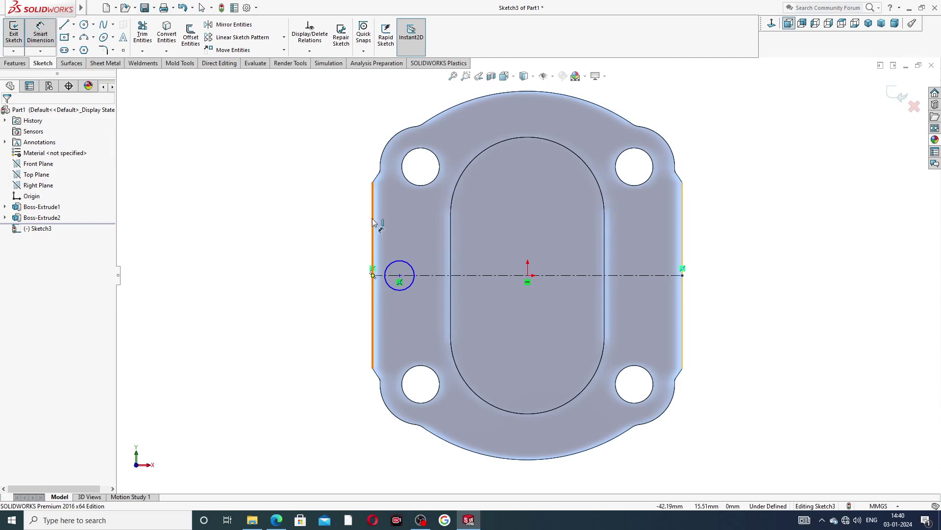
click(397, 266)
click(423, 255)
text(1)
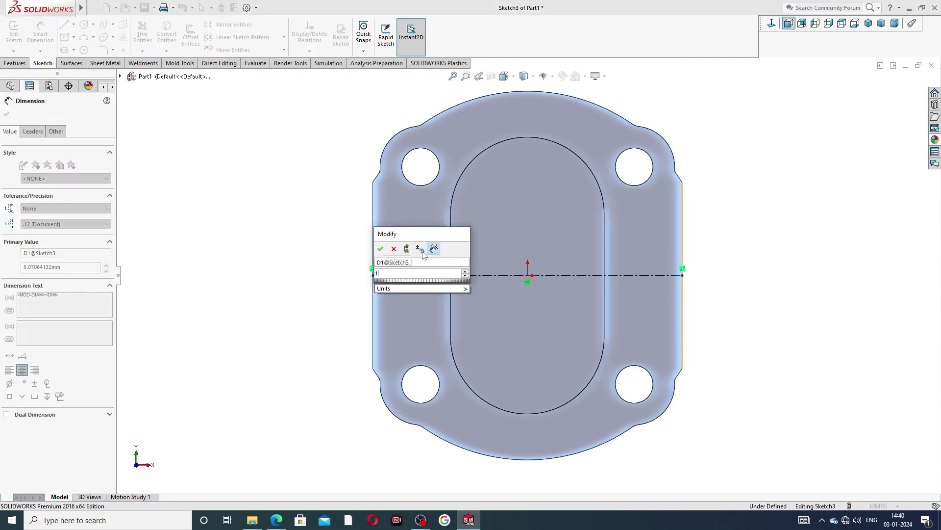
text(0)
key(Return)
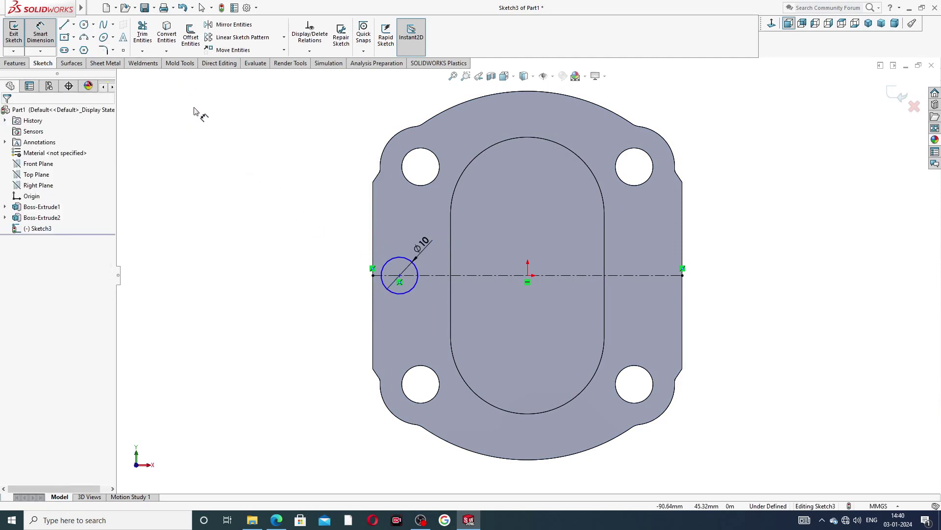
right_click(212, 142)
click(230, 148)
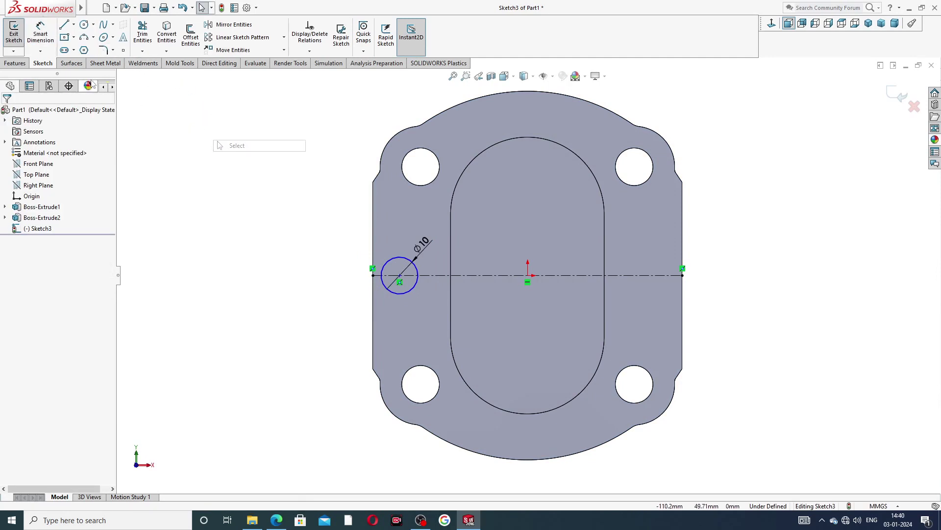
- Draw a rectangular line outline from the circle's top past the plate's left edge
click(64, 25)
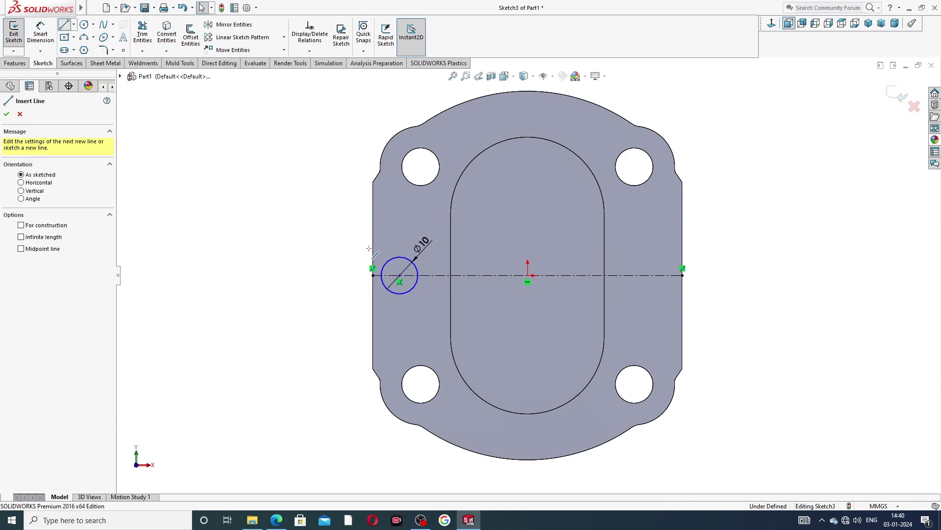
click(400, 256)
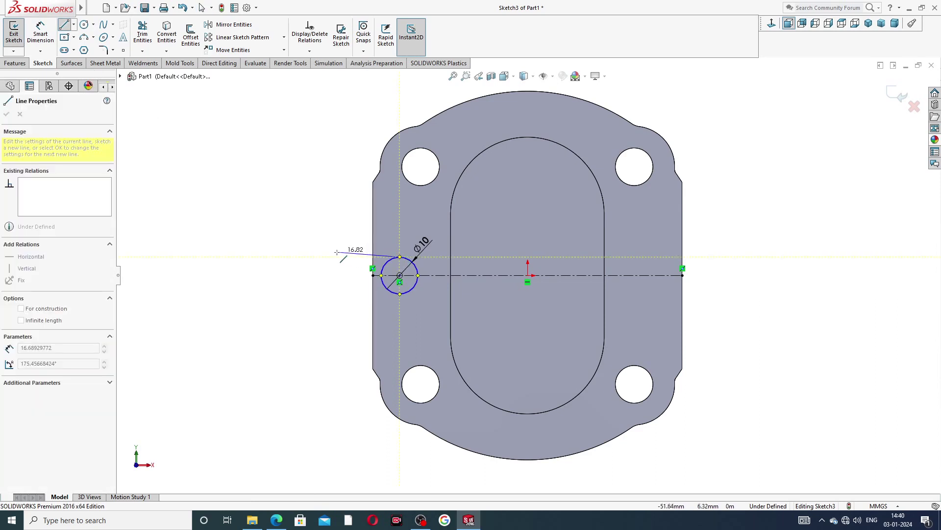
click(332, 256)
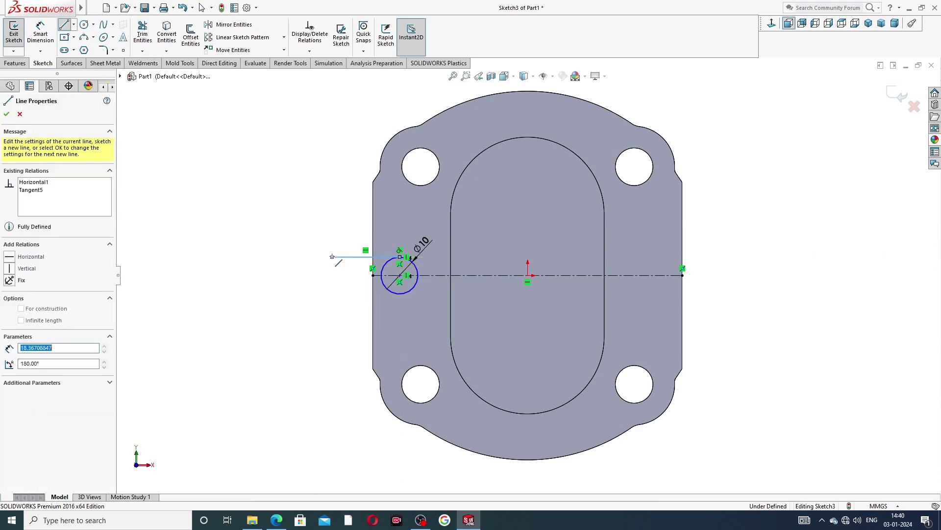
click(332, 293)
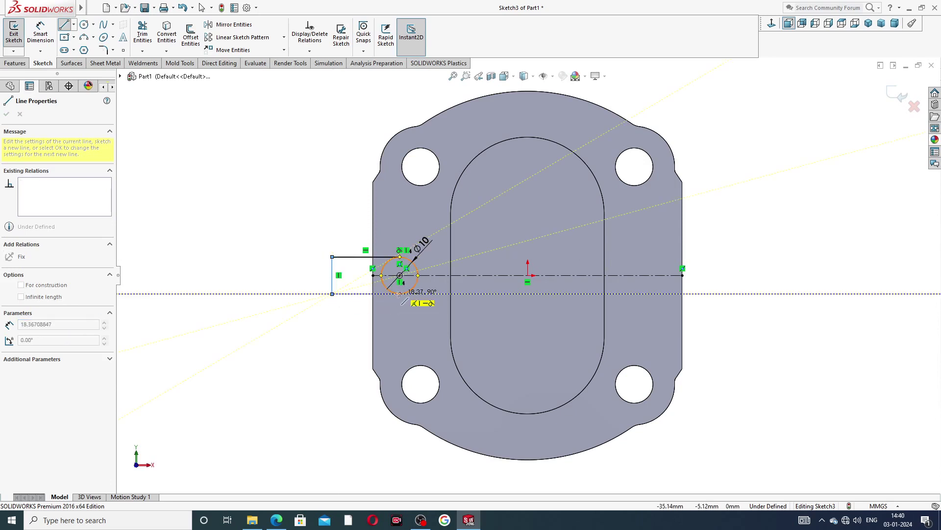
right_click(307, 252)
click(338, 257)
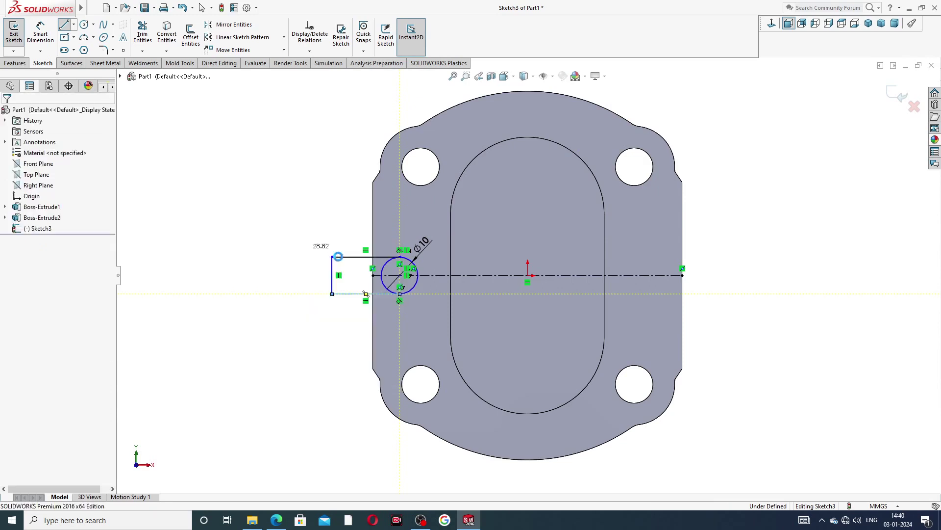
scroll(402, 284, down, 1)
scroll(373, 287, down, 1)
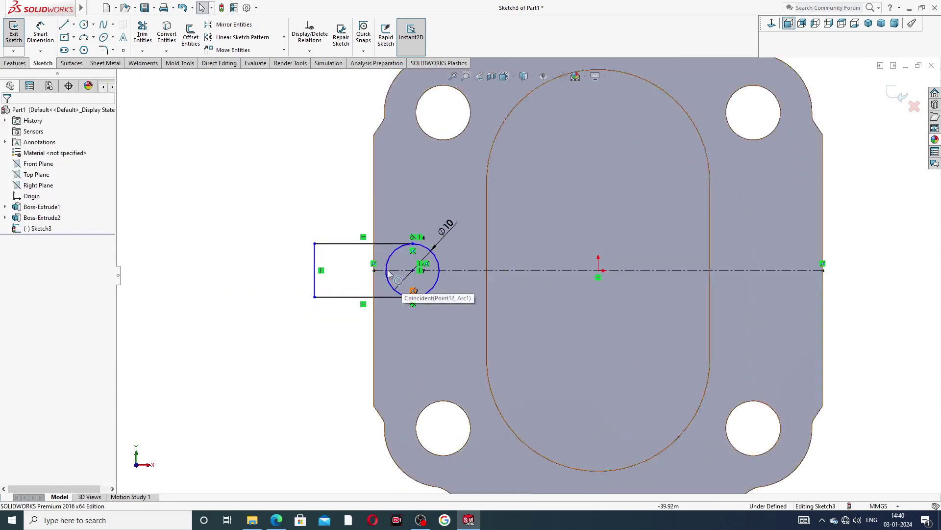
drag(315, 263, 332, 261)
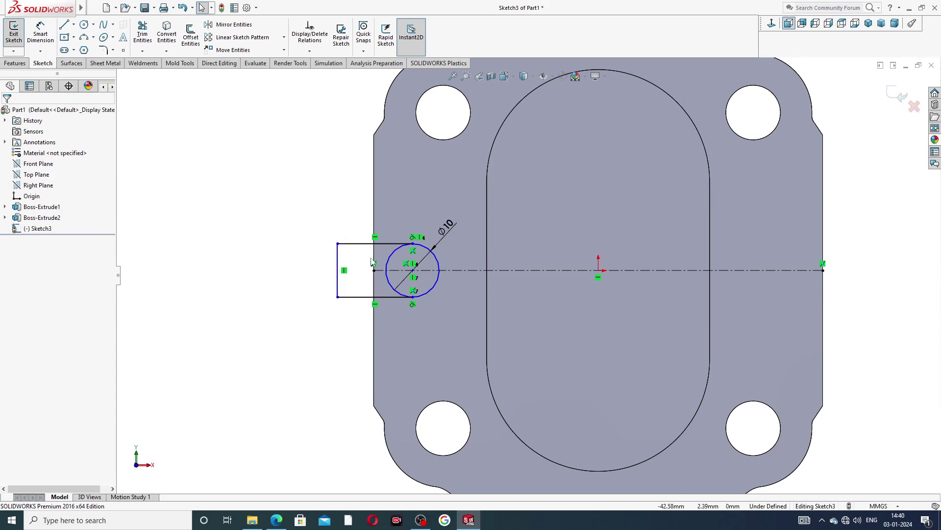
click(276, 520)
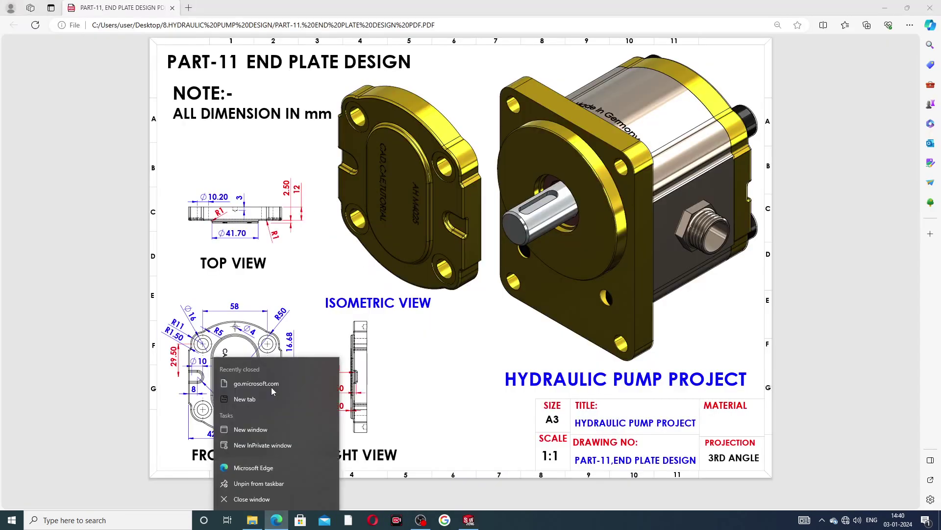
- Check the front view in the end plate PDF, then return to SOLIDWORKS
click(439, 368)
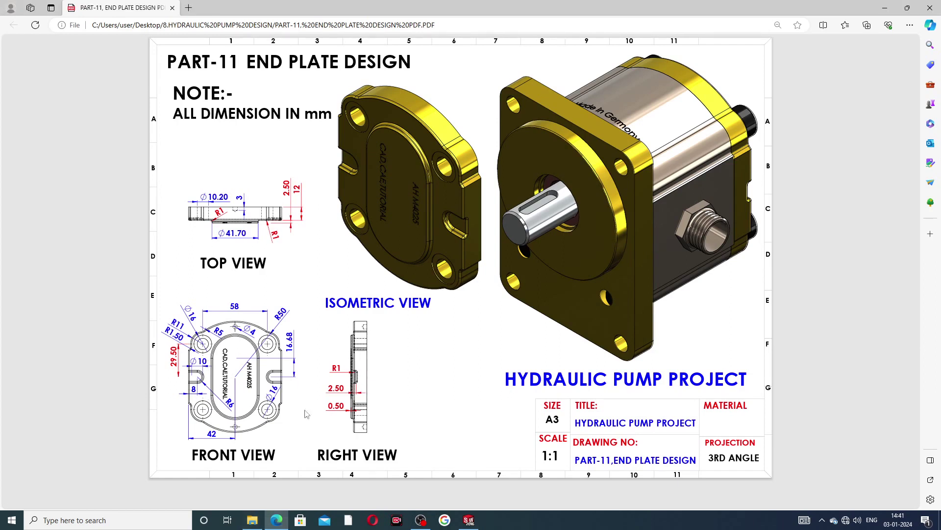
click(468, 520)
- Dimension the Ø10 circle's centre 8 mm from the plate's left edge
right_click(469, 519)
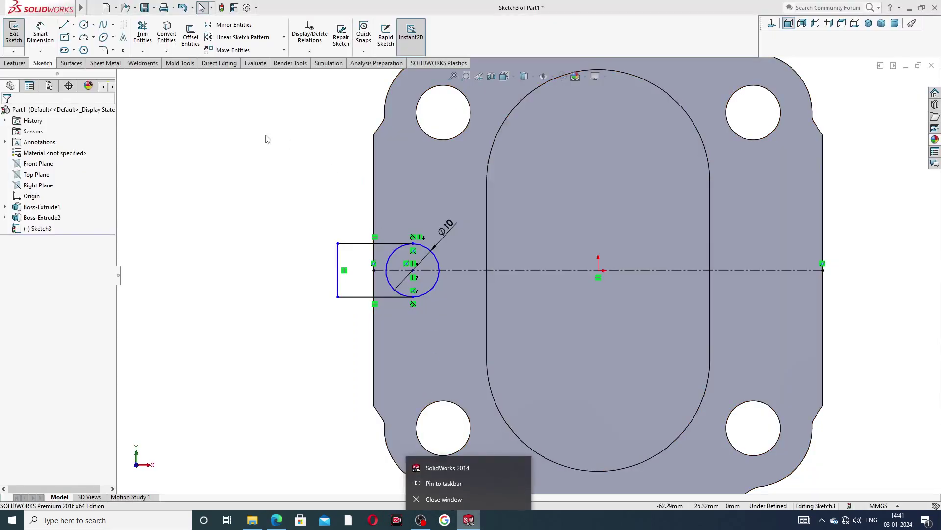
click(193, 152)
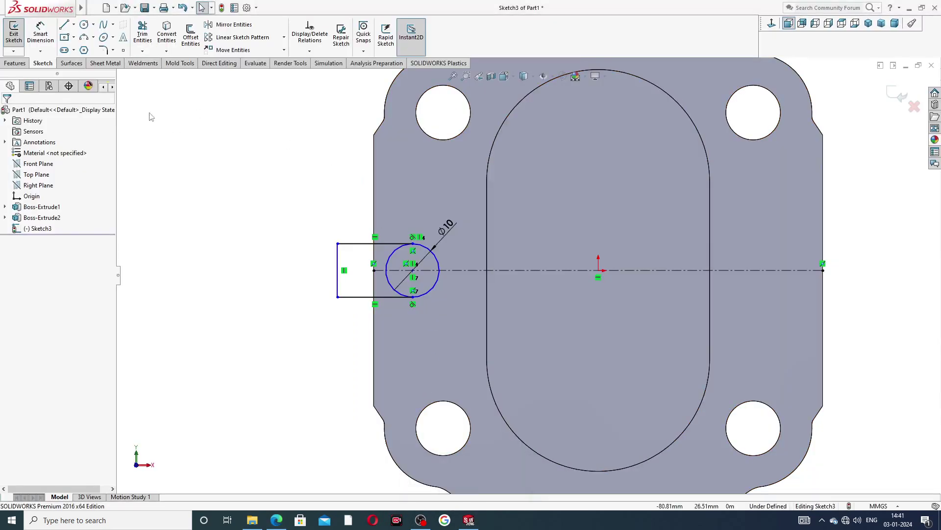
click(49, 33)
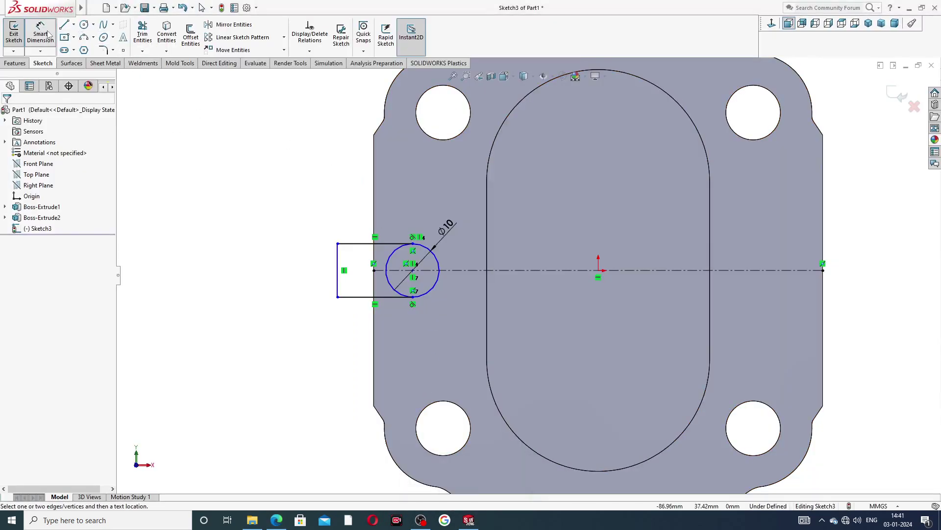
click(412, 272)
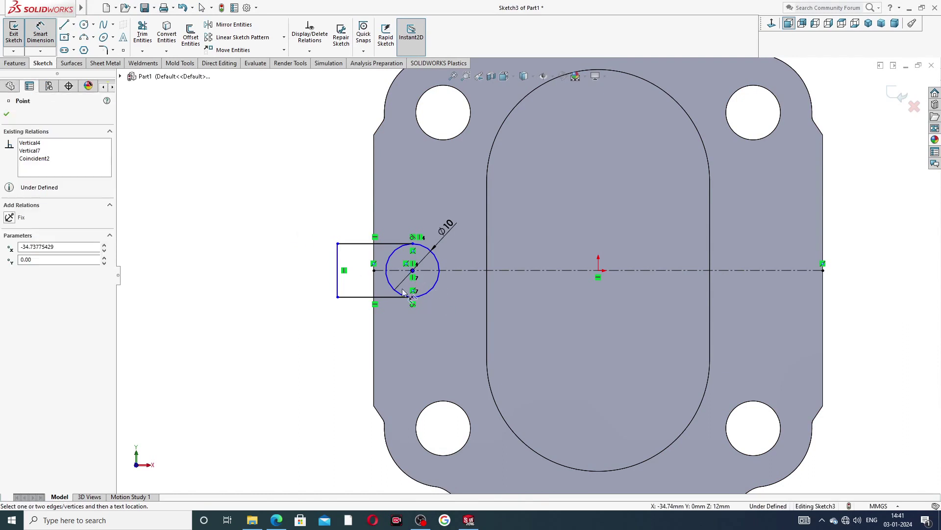
click(375, 324)
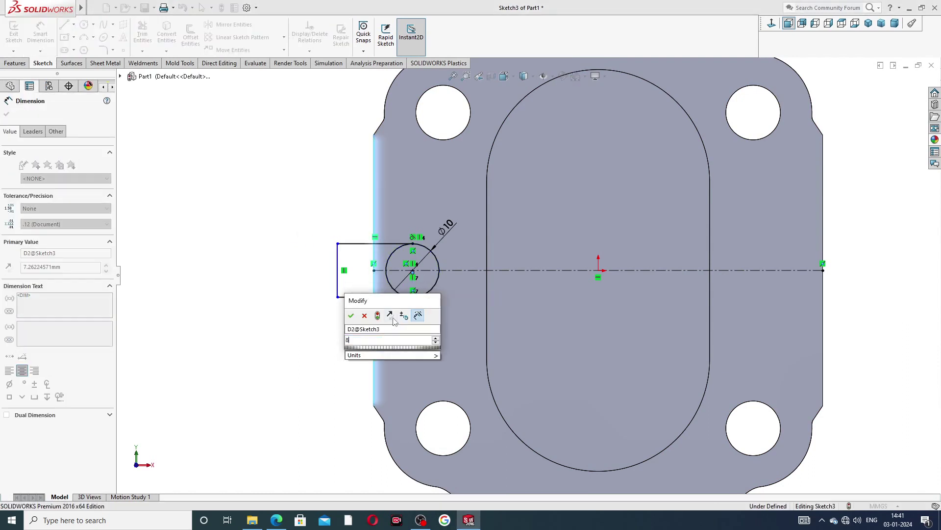
text(8)
key(Return)
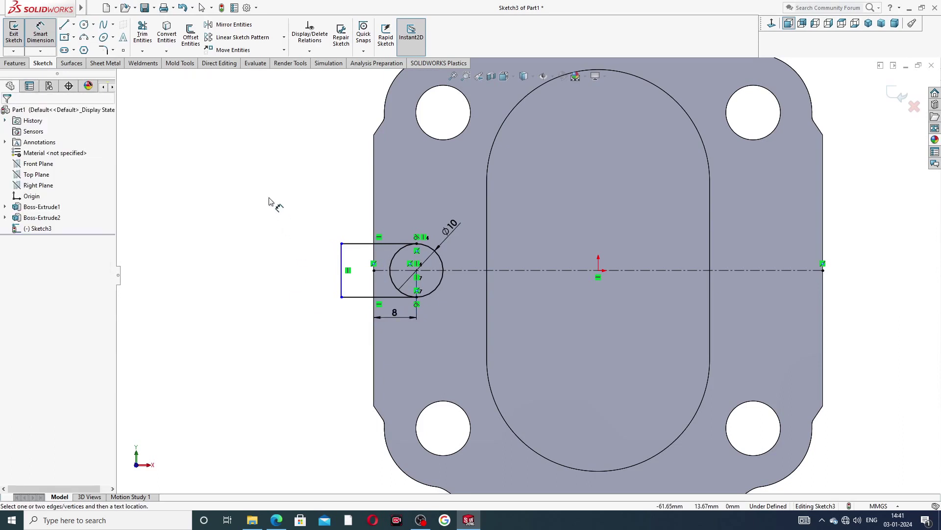
right_click(271, 204)
click(305, 146)
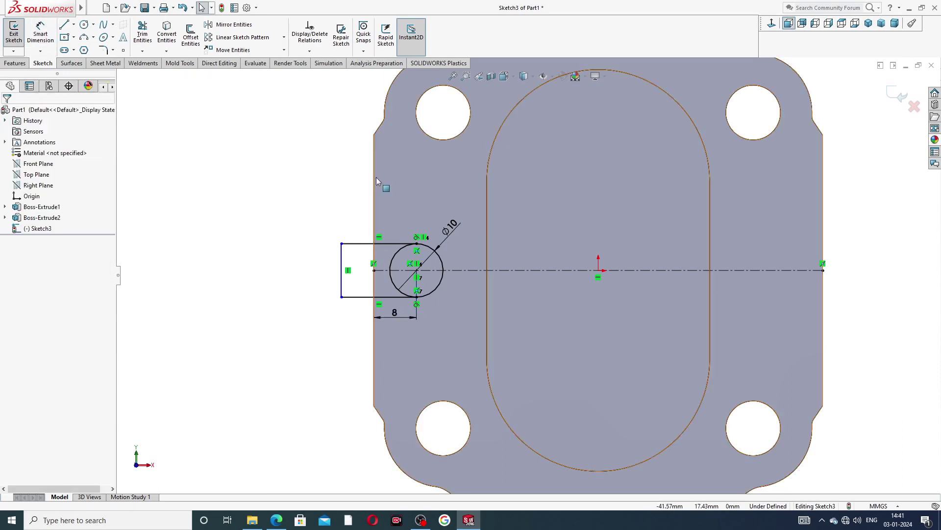
- Trim away the left half of the Ø10 circle, cancelling the accidental Extend
click(142, 33)
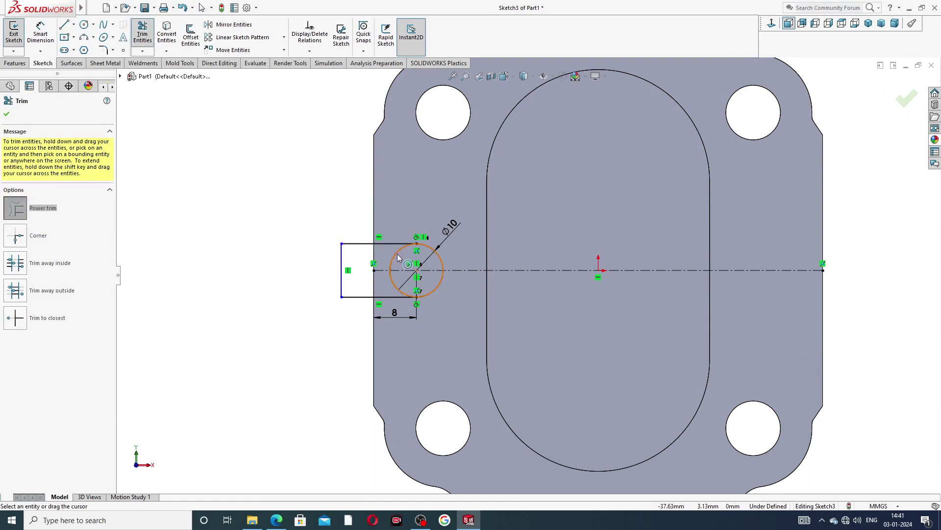
click(49, 320)
click(391, 279)
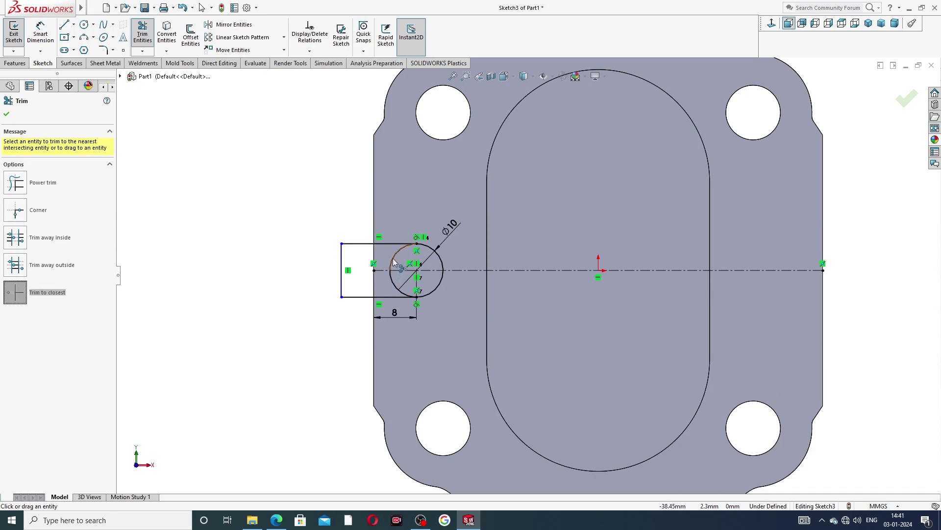
scroll(397, 272, down, 3)
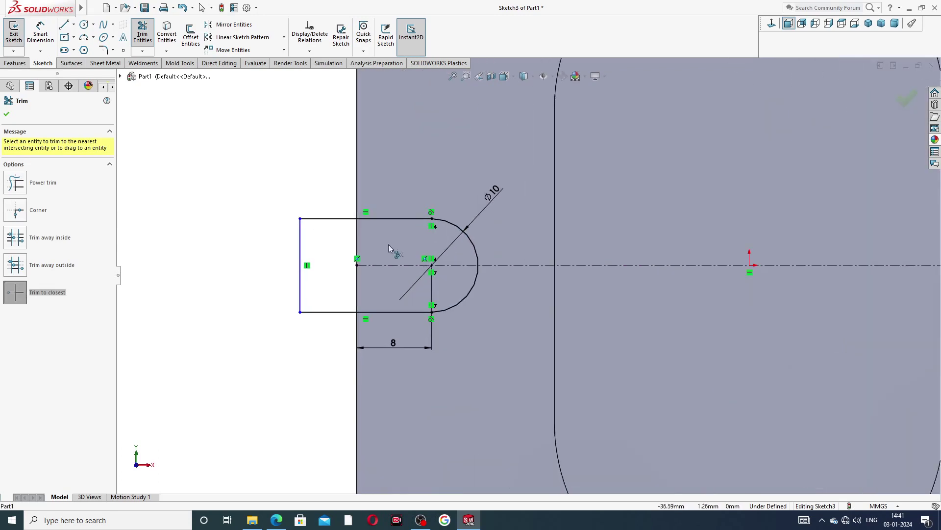
right_click(284, 181)
click(313, 161)
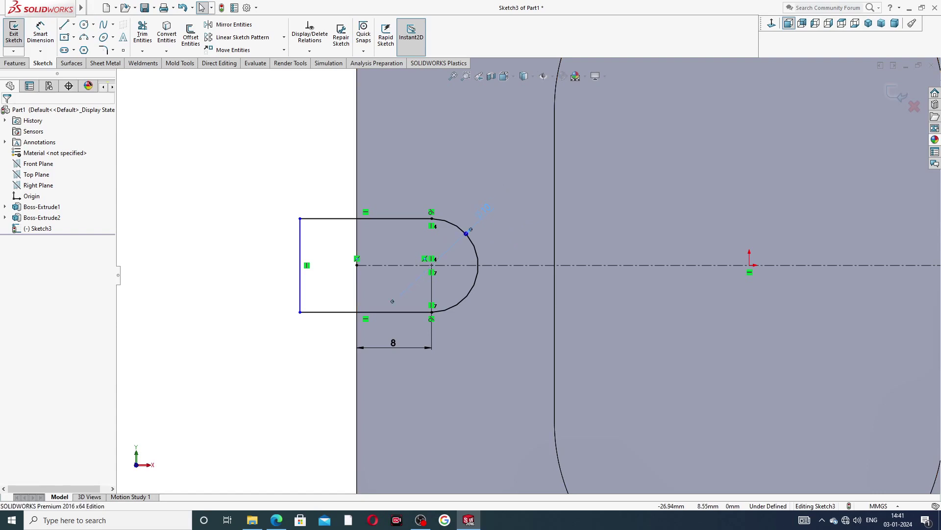
key(Escape)
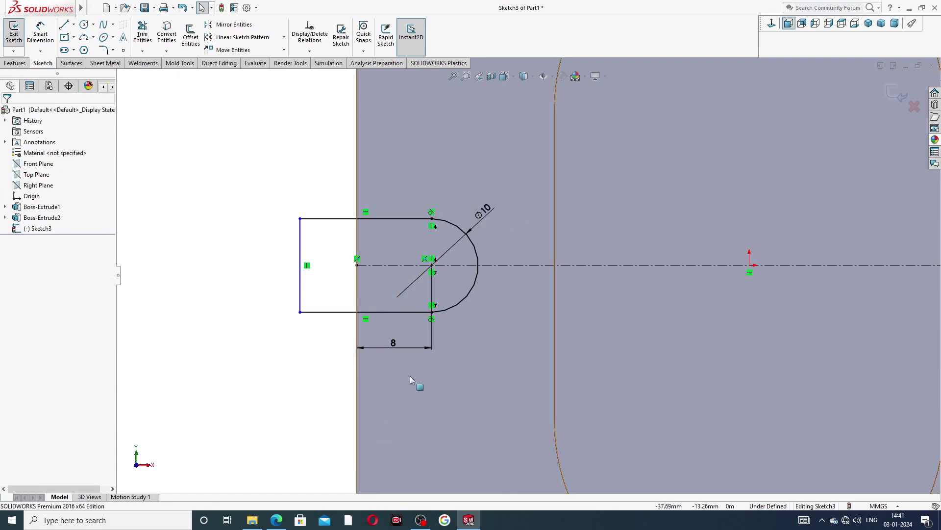
- Float the CommandManager as a detached panel and exit Sketch3
scroll(421, 328, up, 3)
right_click(296, 130)
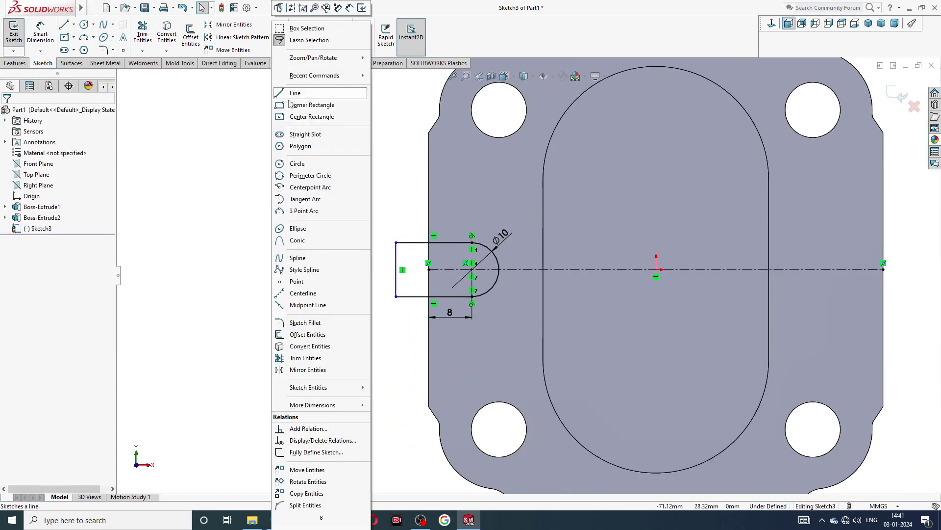
drag(58, 68, 69, 74)
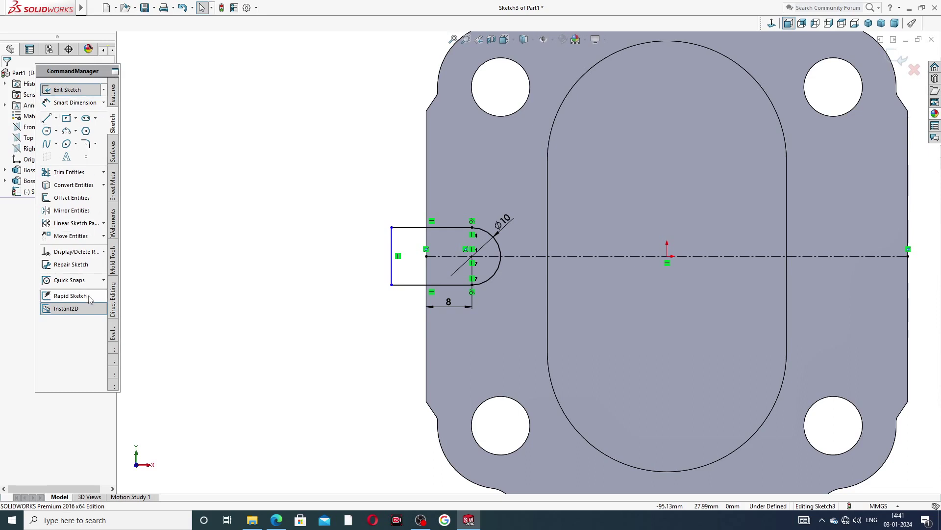
click(78, 92)
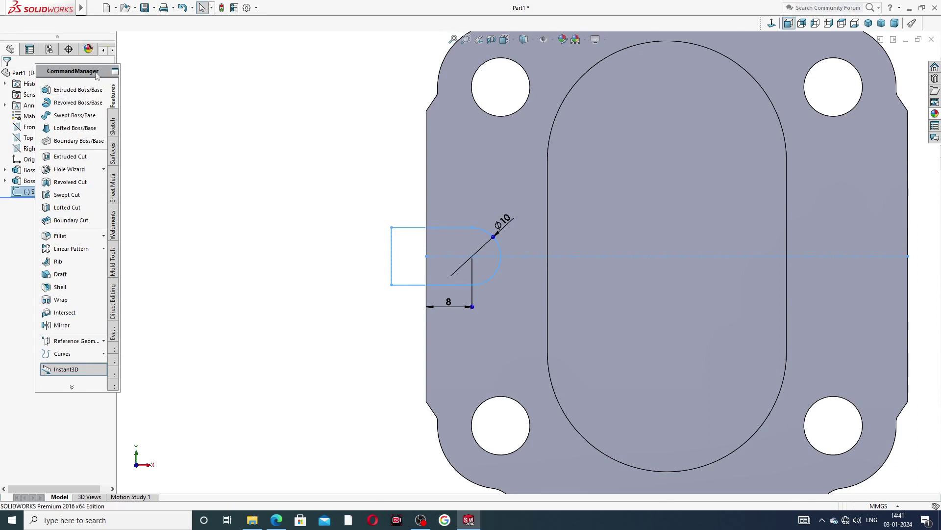
- Re-dock the CommandManager and cut-extrude Sketch3 2.50 mm blind into the plate
click(115, 73)
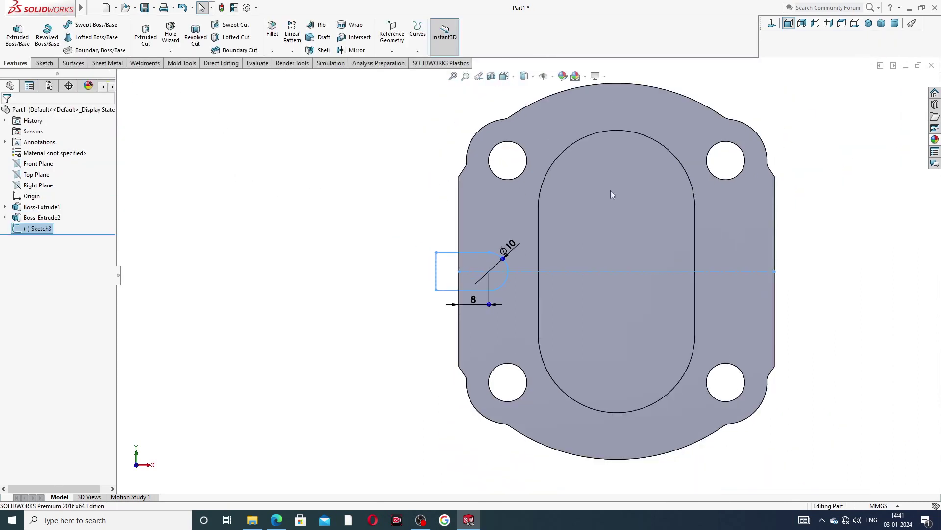
key(f)
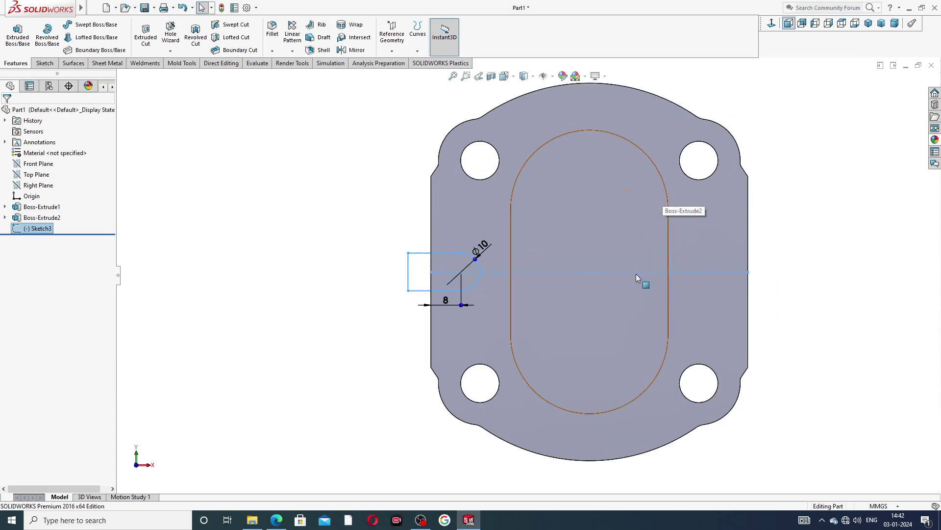
click(832, 199)
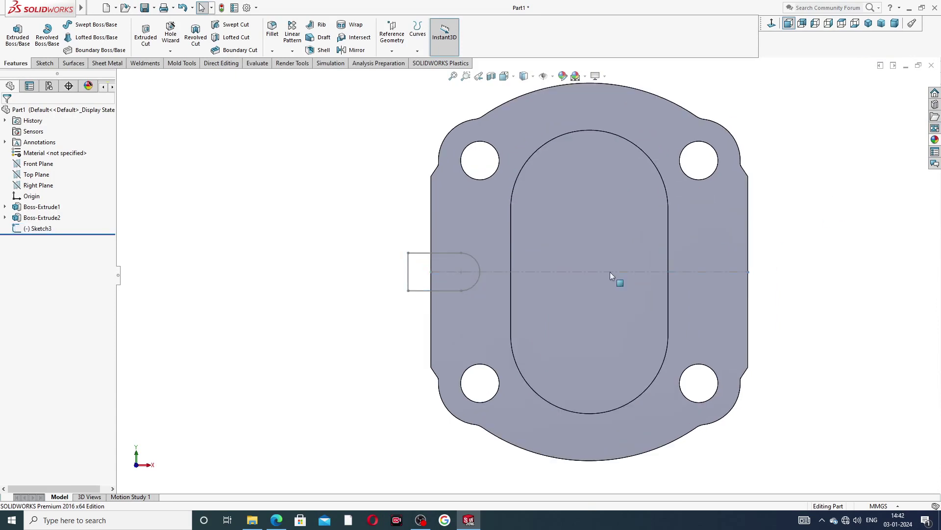
click(51, 229)
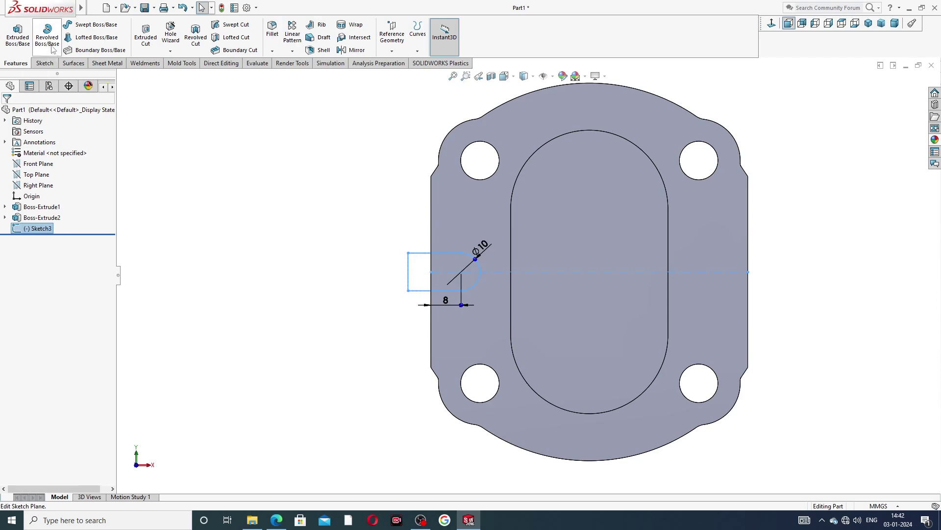
click(145, 37)
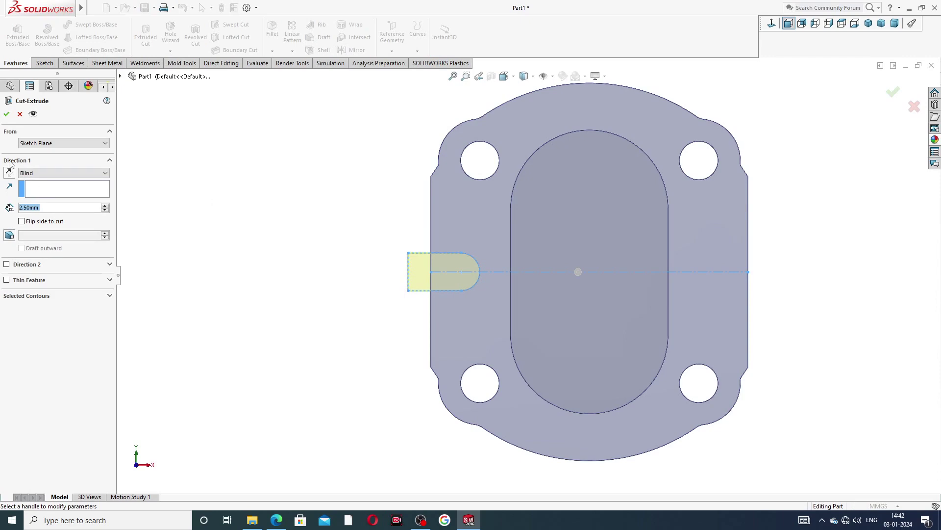
click(6, 115)
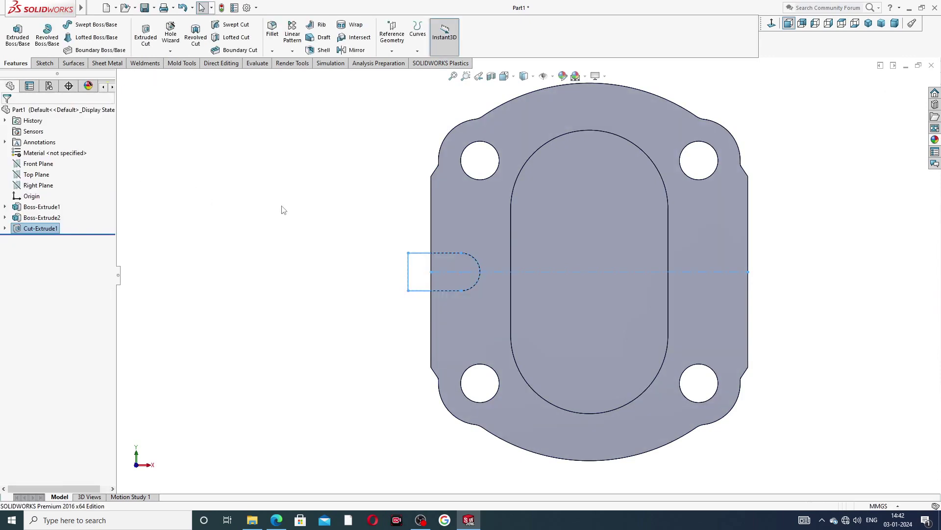
- Orbit the part and open Sketch4 on the plate's outer flange face
click(294, 216)
mouse_move(378, 249)
middle_down()
mouse_move(462, 209)
mouse_move(414, 238)
mouse_move(404, 229)
mouse_move(389, 250)
mouse_move(405, 253)
middle_up()
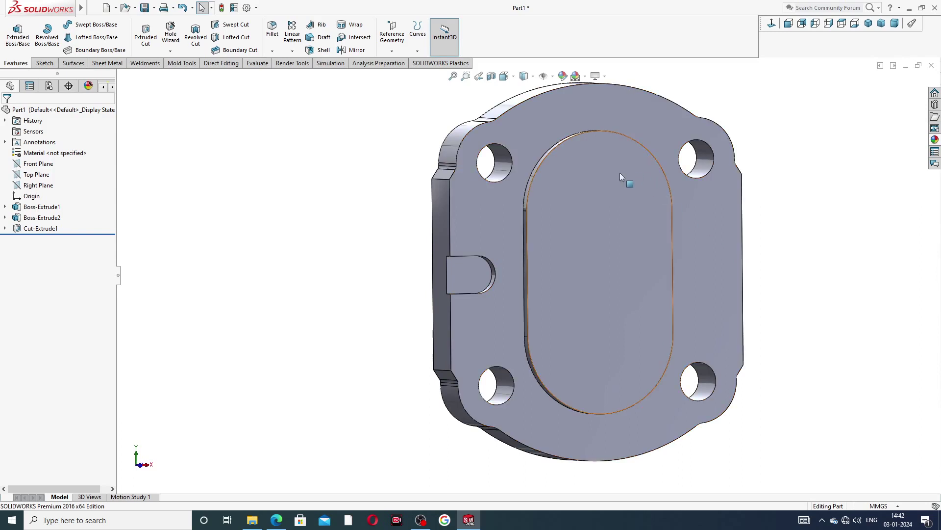
click(576, 248)
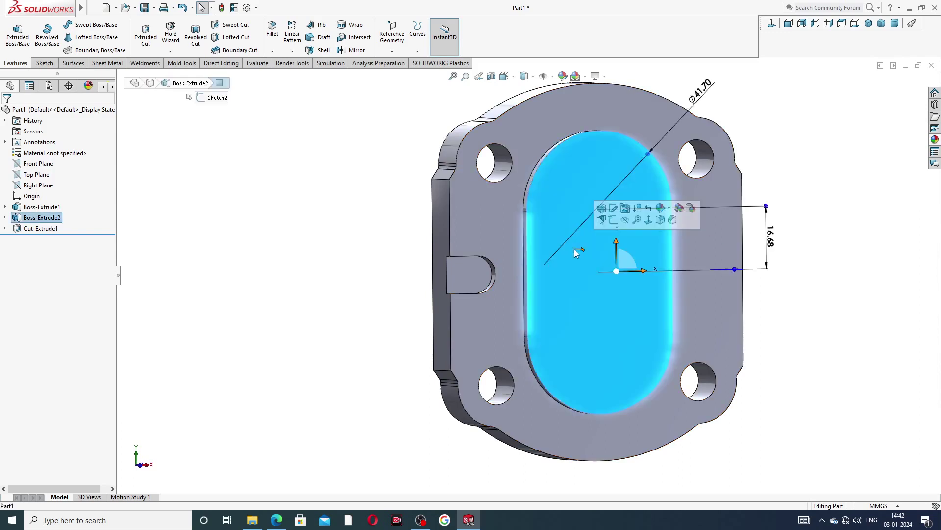
key(Escape)
click(507, 237)
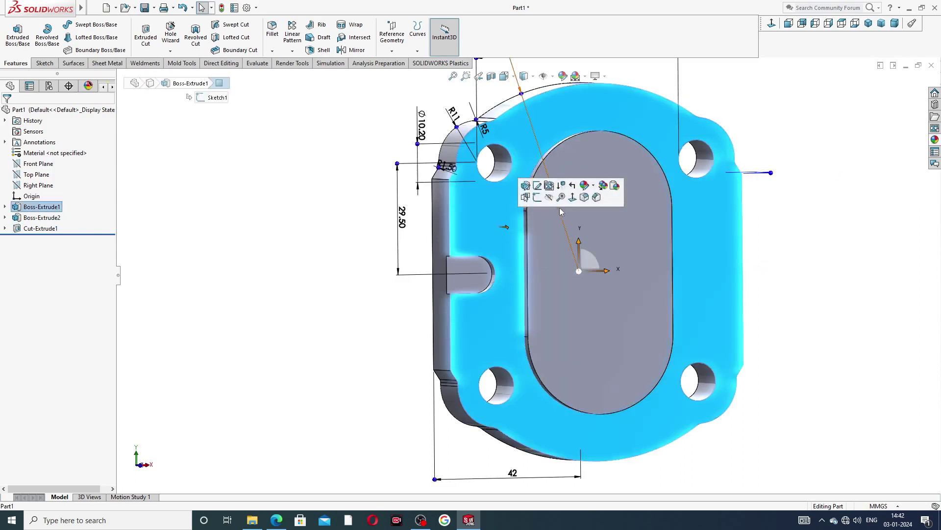
click(545, 200)
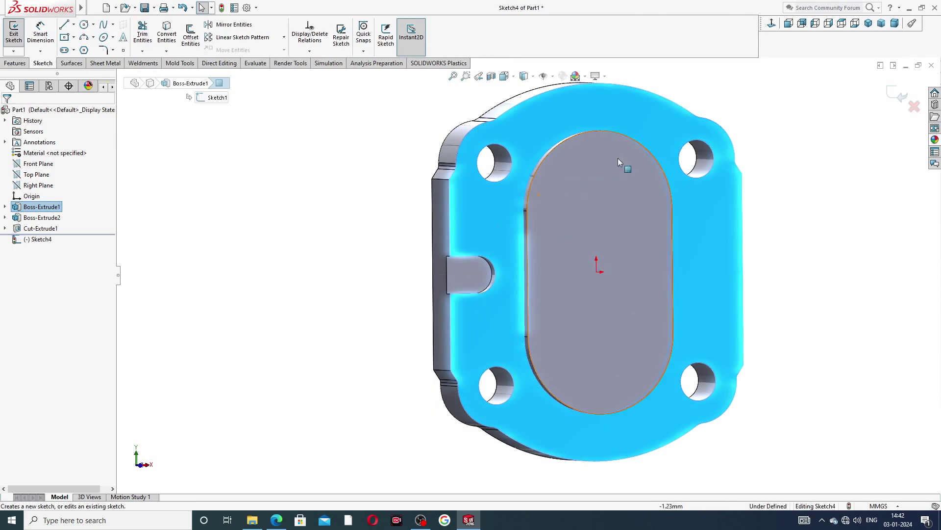
- Draw a vertical midpoint line through the origin, lengthened downward across the oval boss
click(771, 23)
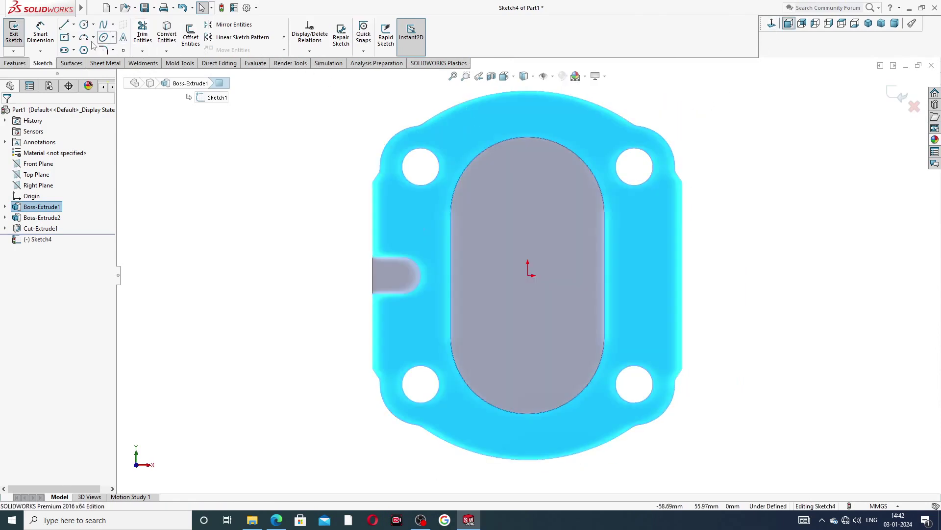
click(74, 25)
click(81, 59)
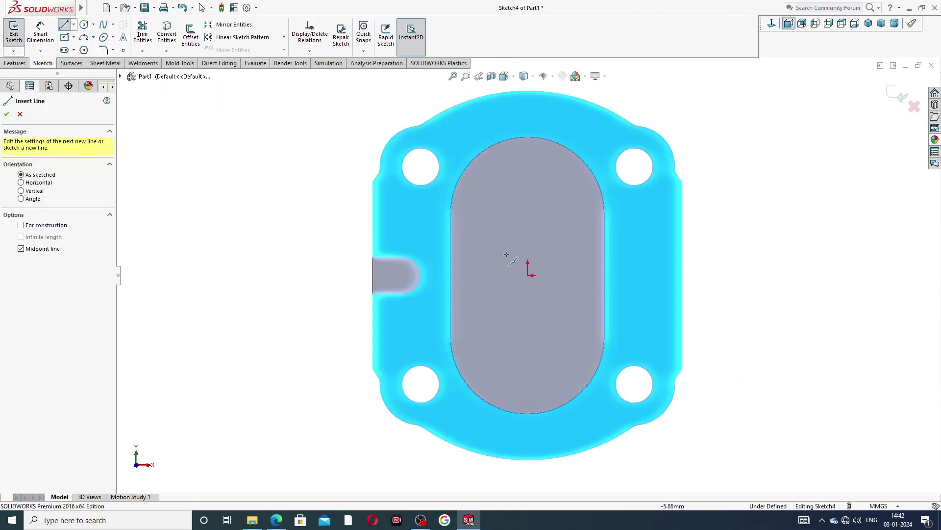
drag(529, 211, 527, 218)
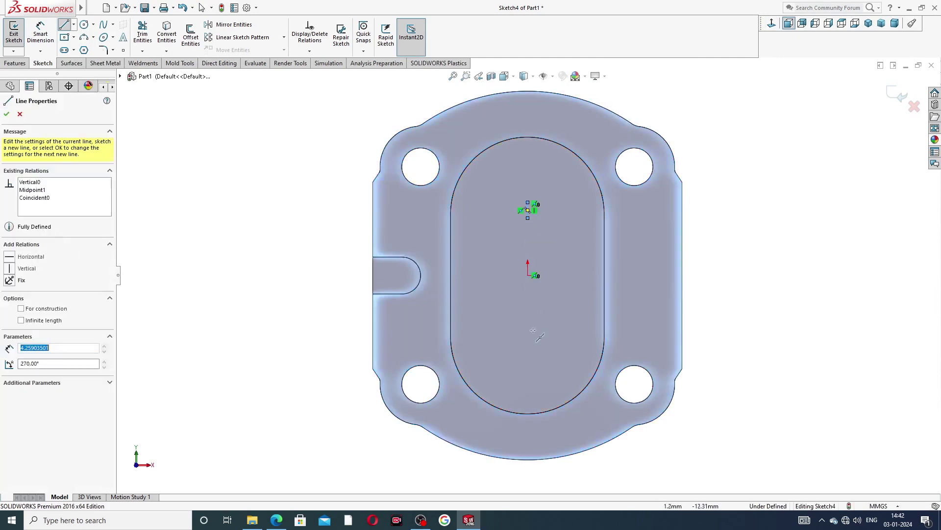
right_click(632, 230)
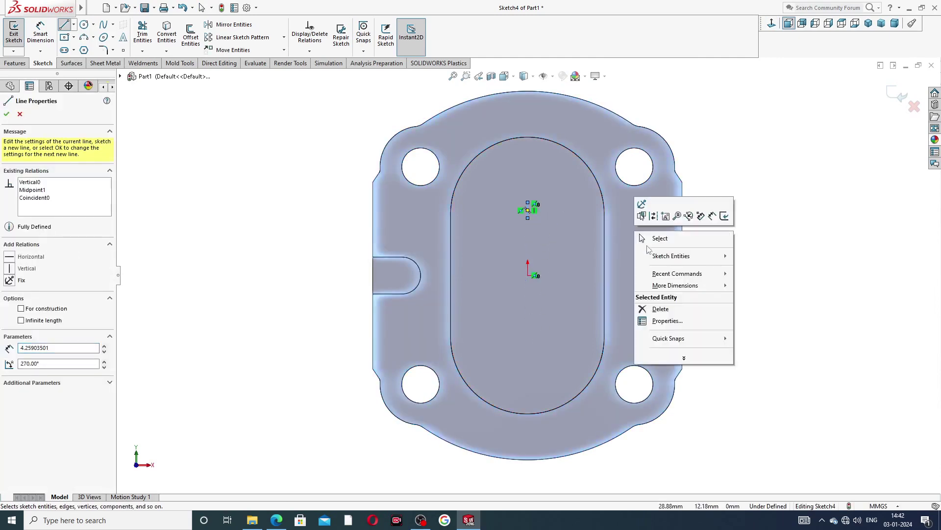
click(652, 237)
click(528, 218)
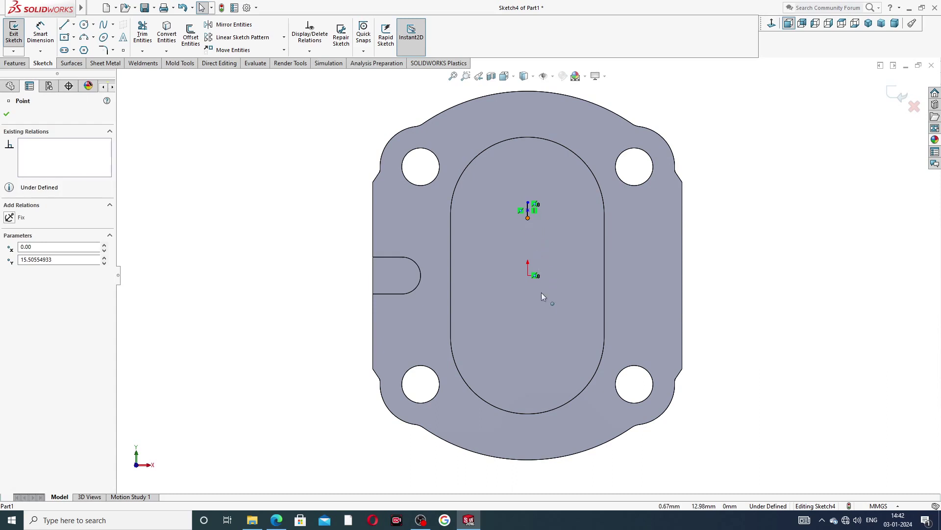
drag(541, 296, 540, 315)
click(763, 221)
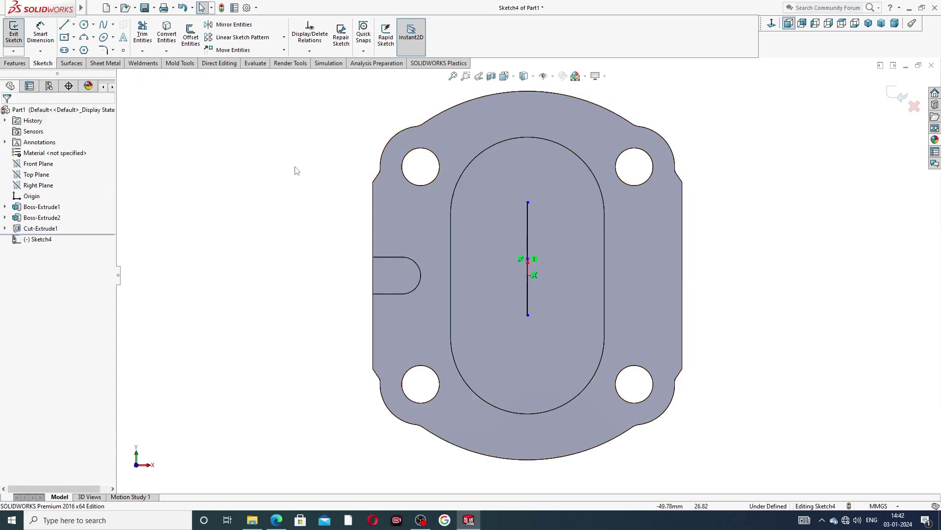
- Make the vertical line construction geometry; Mirror Entities is started and cancelled
click(231, 25)
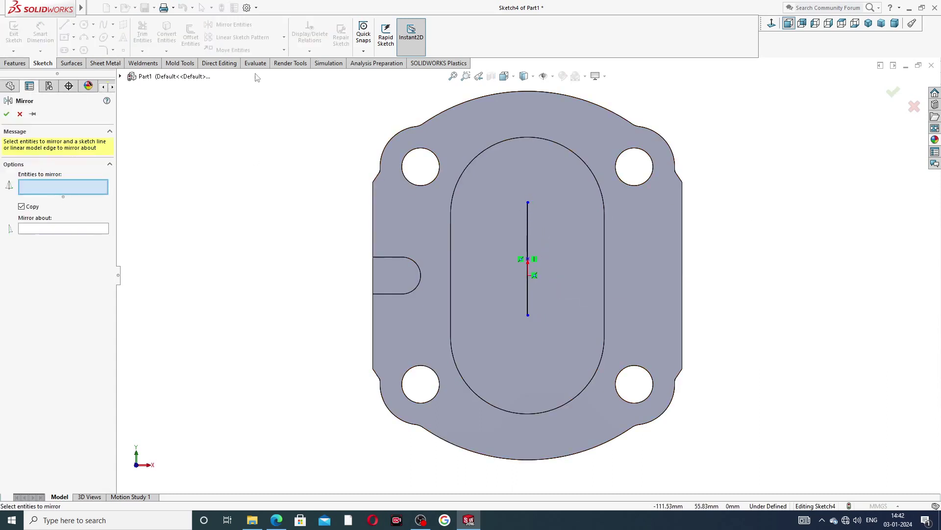
click(120, 76)
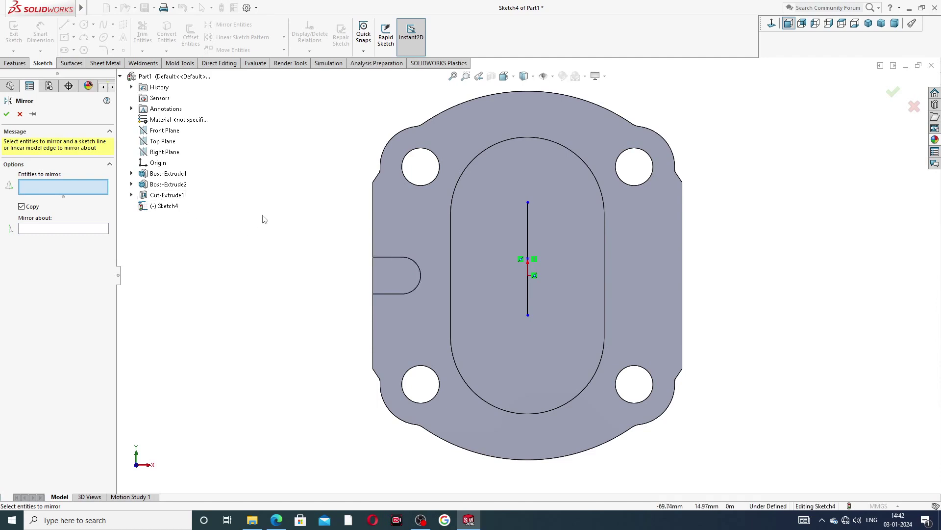
click(19, 114)
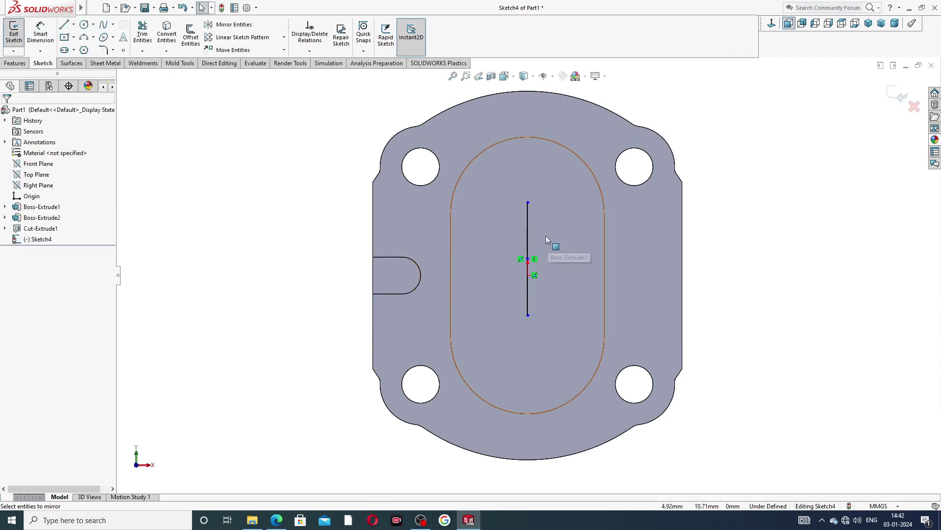
click(528, 222)
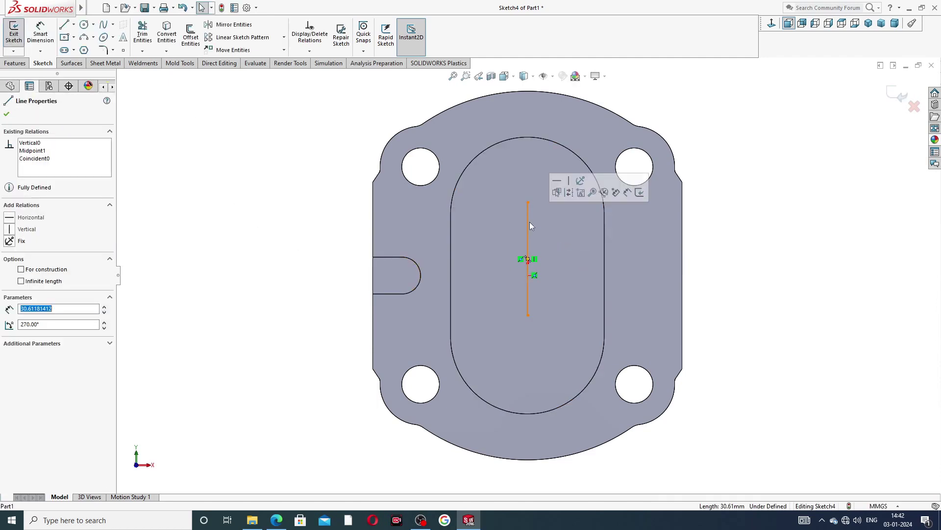
click(569, 192)
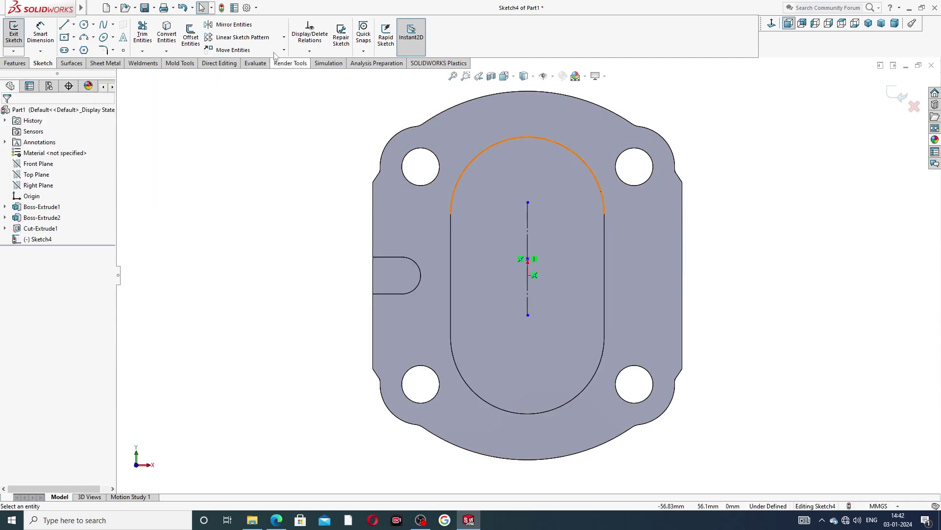
click(229, 27)
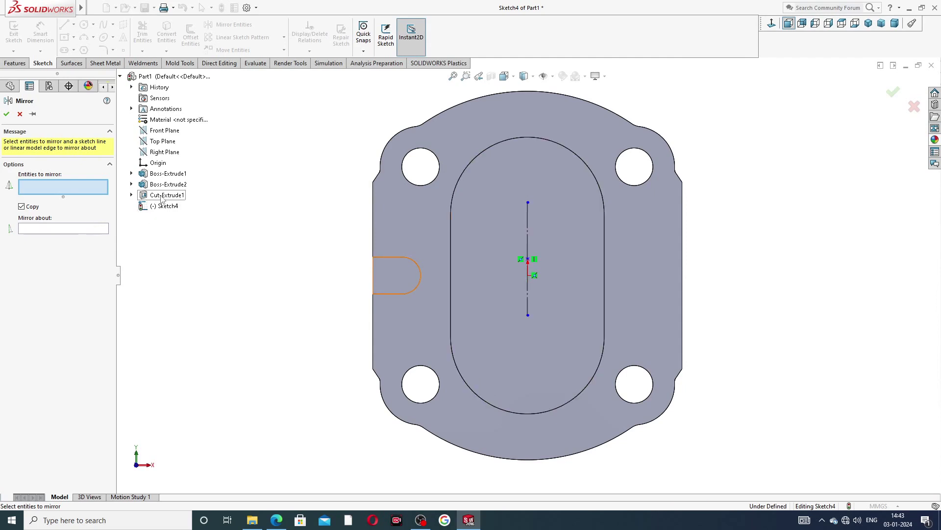
middle_drag(357, 275, 420, 285)
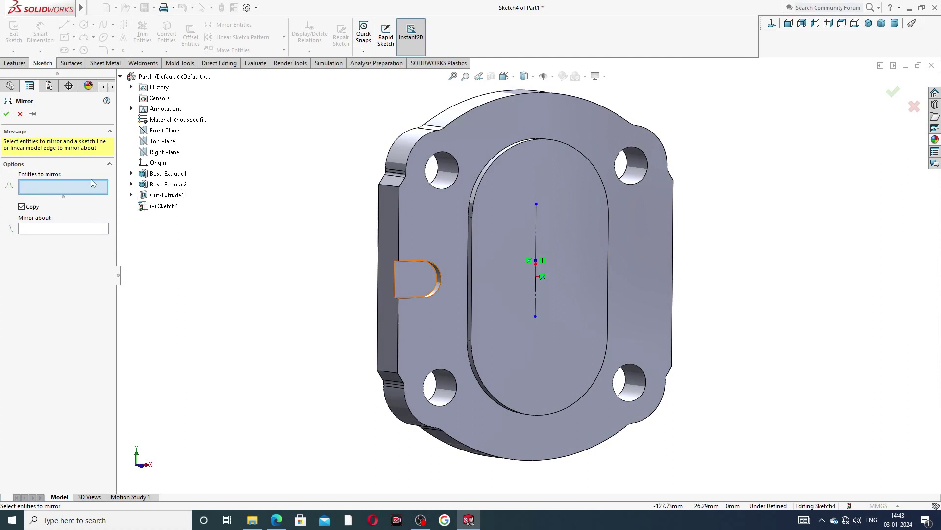
click(158, 195)
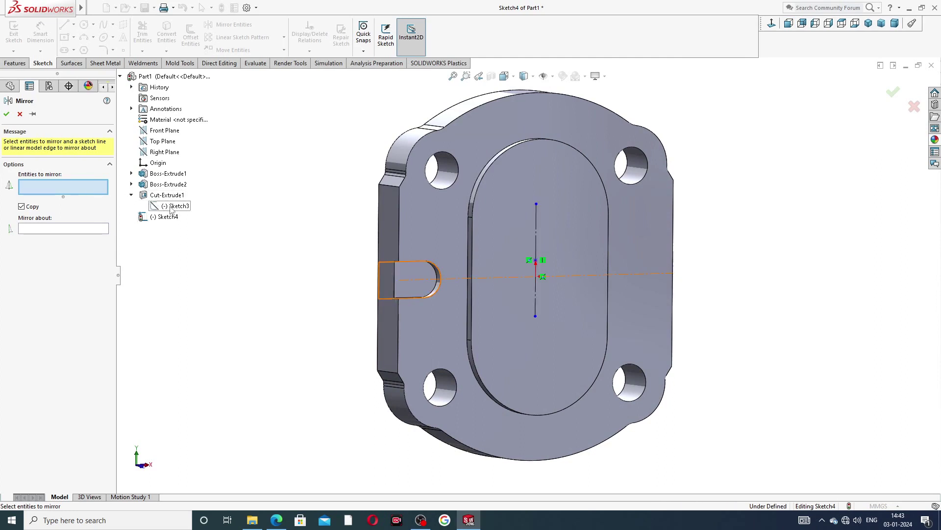
key(Escape)
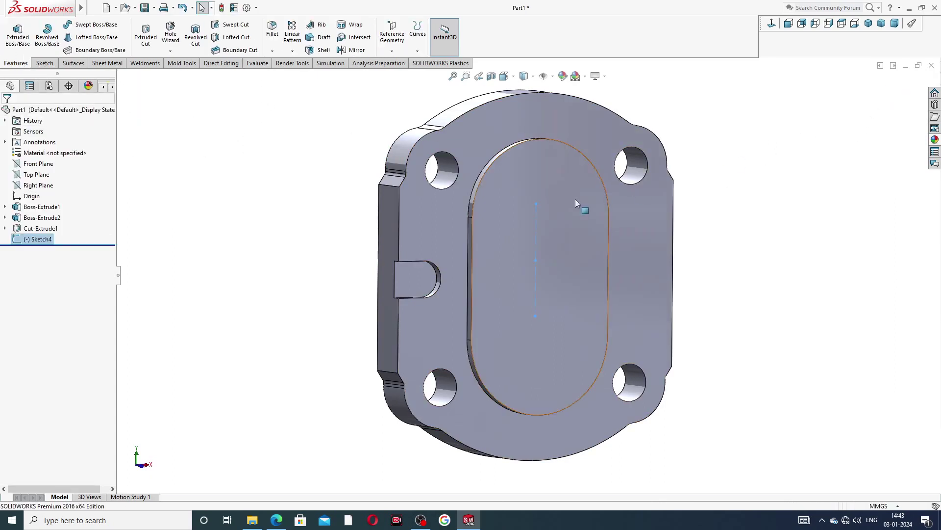
- Delete the unused Sketch4 from the feature tree
right_click(39, 244)
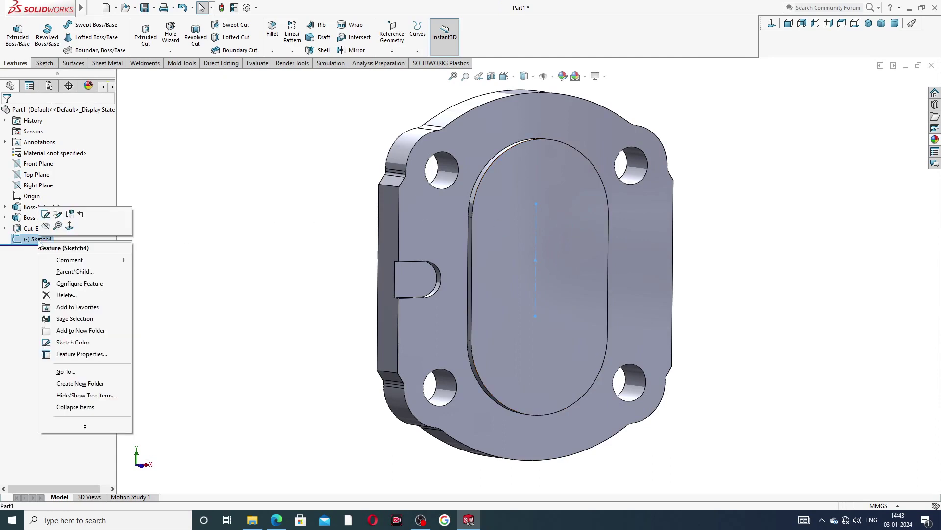
click(74, 300)
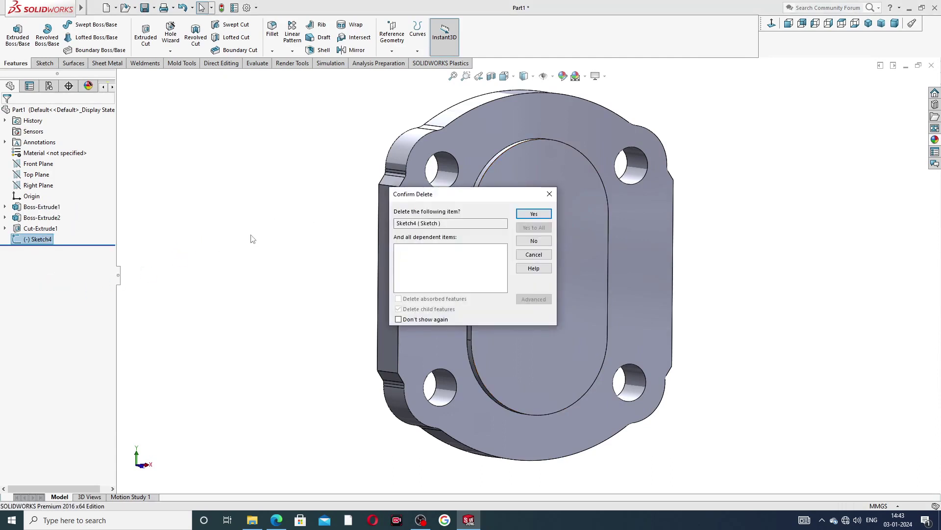
click(531, 216)
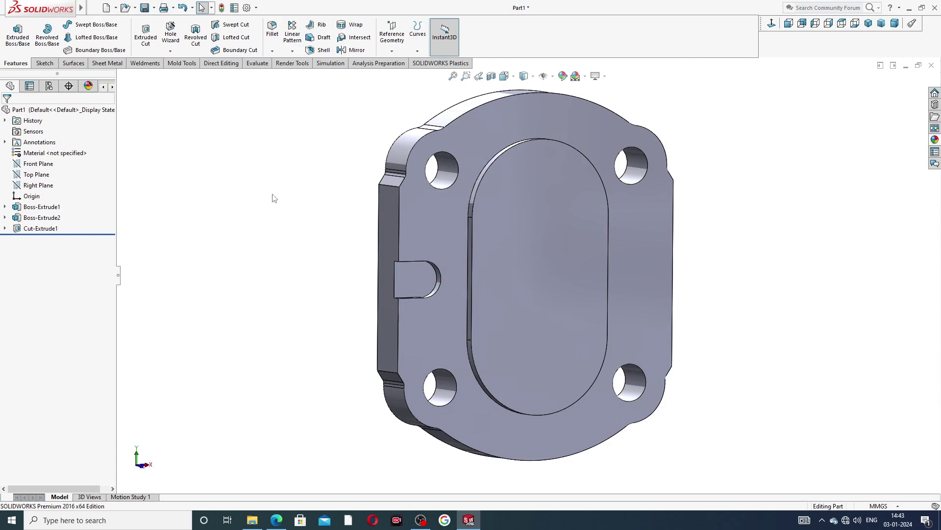
- Reopen Sketch3 under Cut-Extrude1 for editing
click(49, 229)
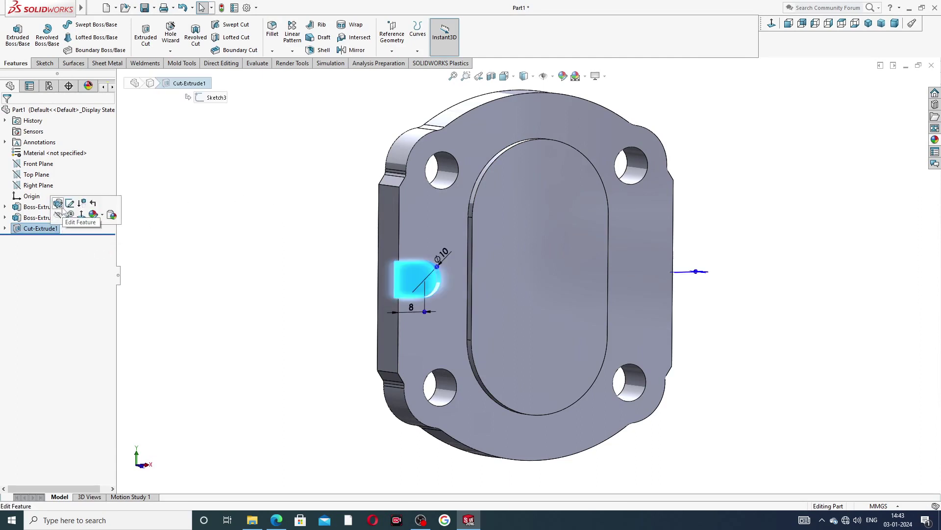
click(160, 253)
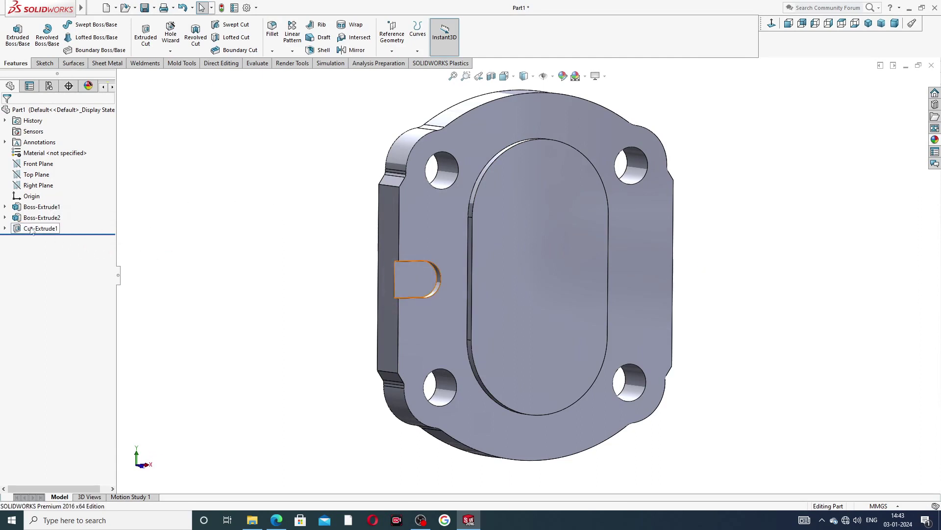
click(4, 229)
click(49, 239)
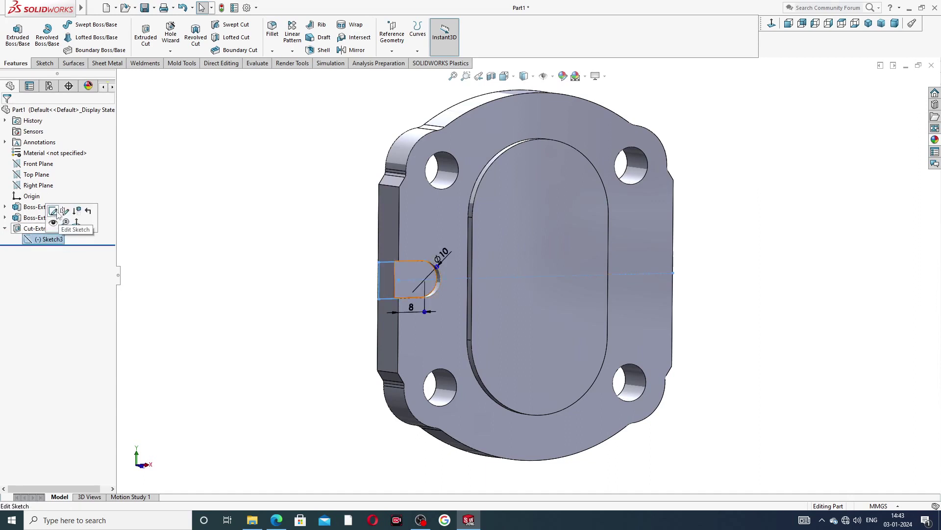
click(53, 212)
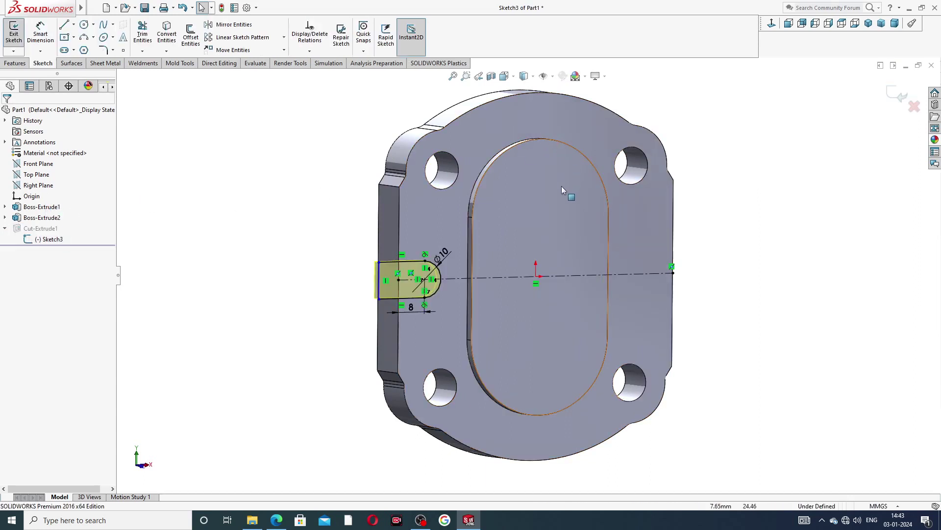
- In a normal-to view, draw a vertical construction centreline through the origin
key(ctrl+8)
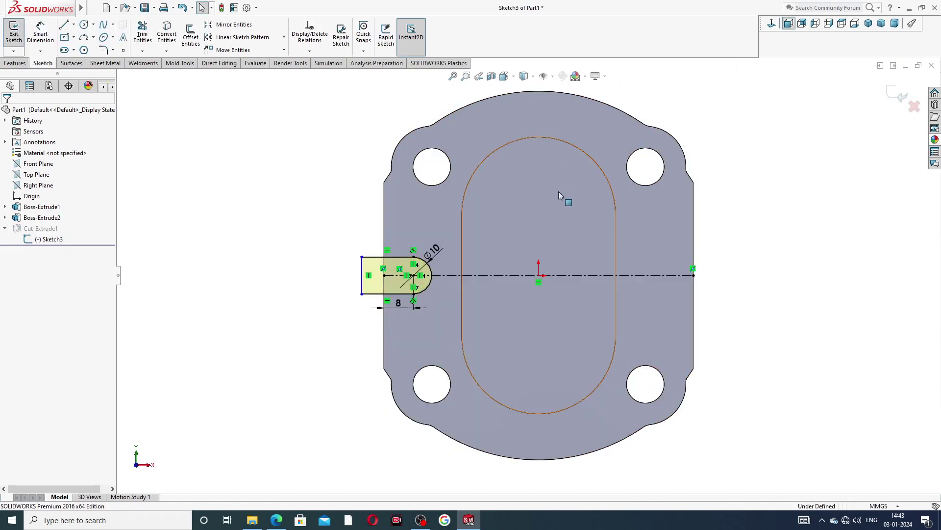
click(73, 24)
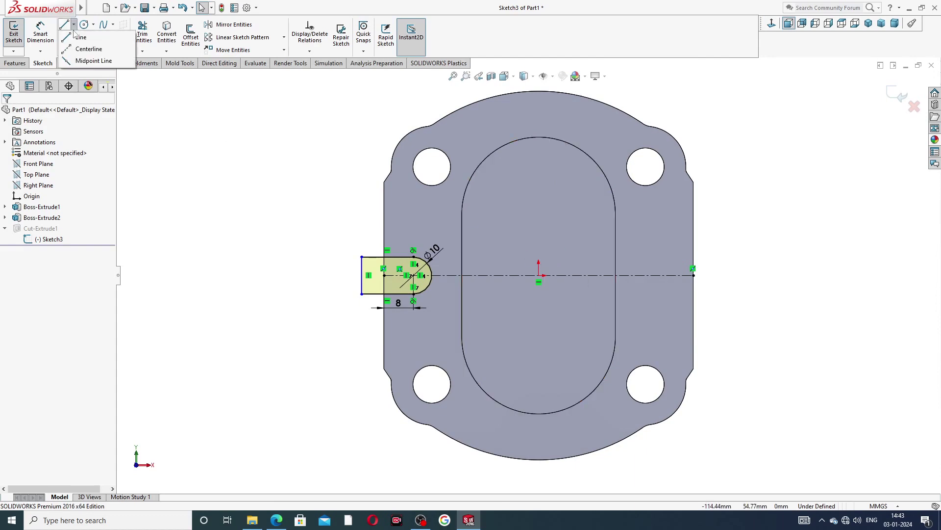
click(88, 49)
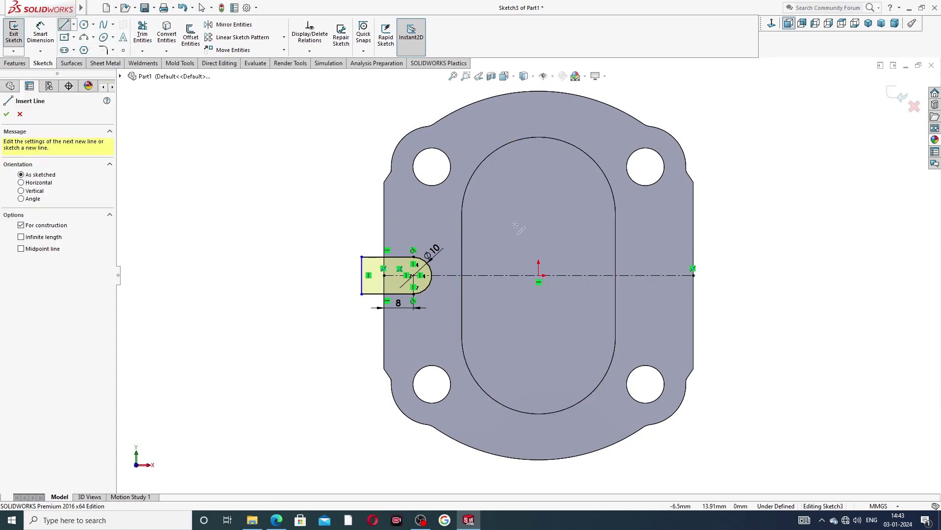
click(539, 209)
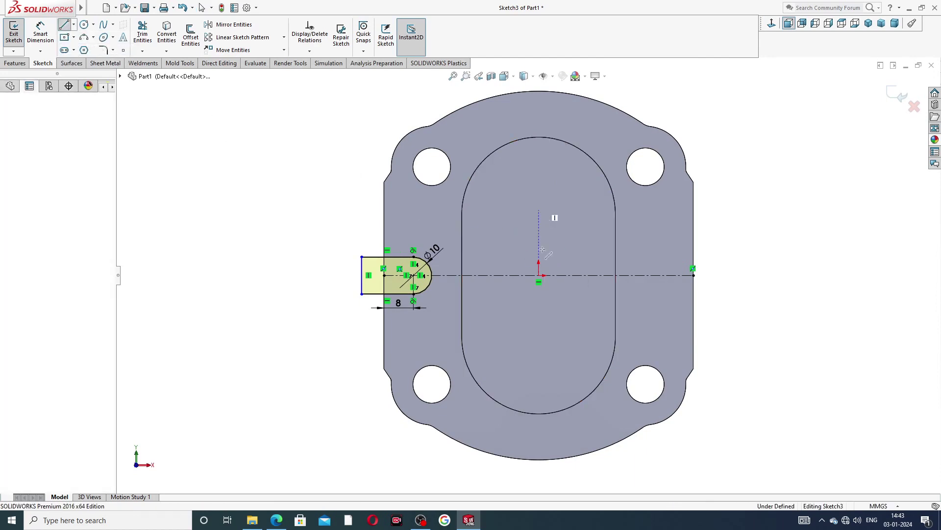
click(538, 321)
right_click(574, 257)
click(595, 265)
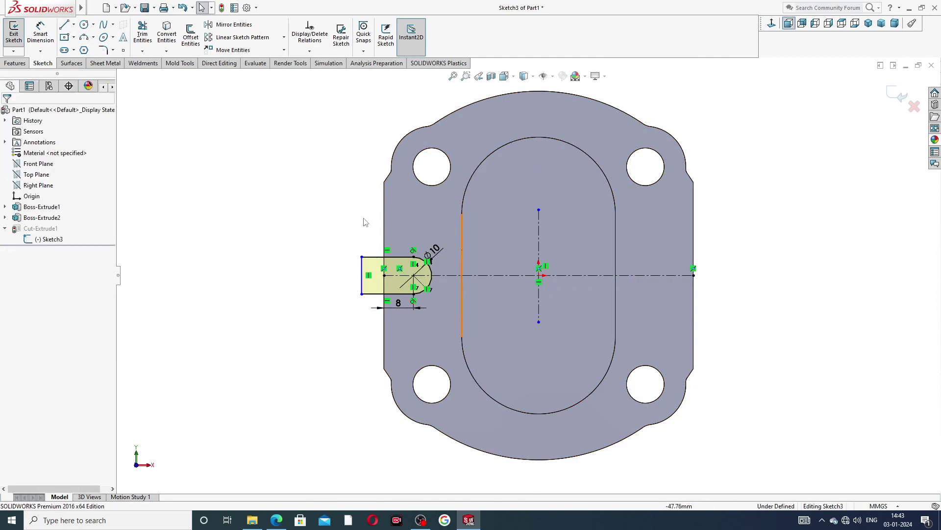
- Mirror the four slot edges about the centreline and exit the sketch to rebuild the cut
click(234, 24)
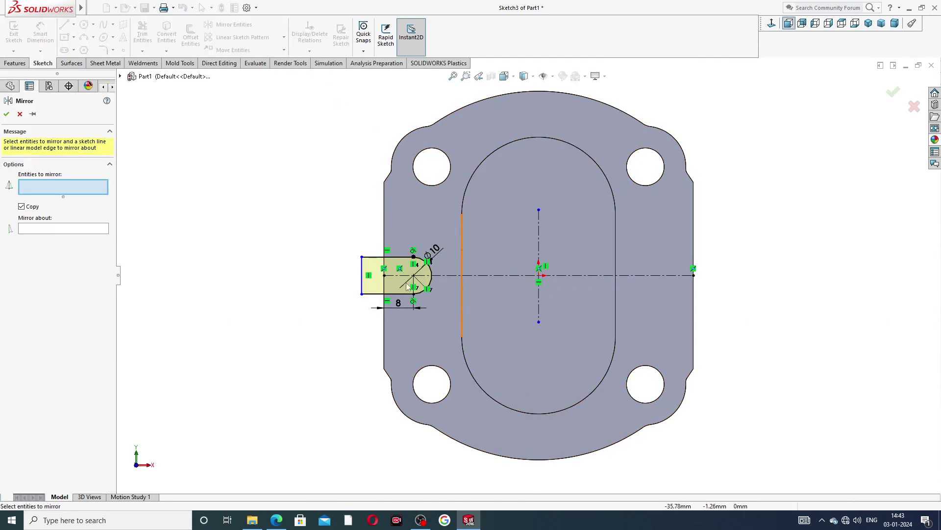
scroll(383, 286, down, 2)
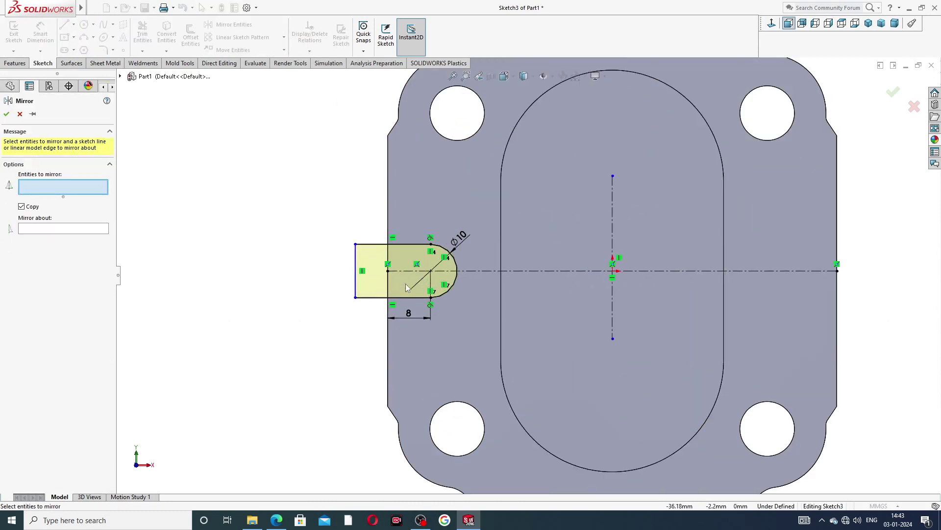
click(448, 250)
click(417, 244)
click(370, 297)
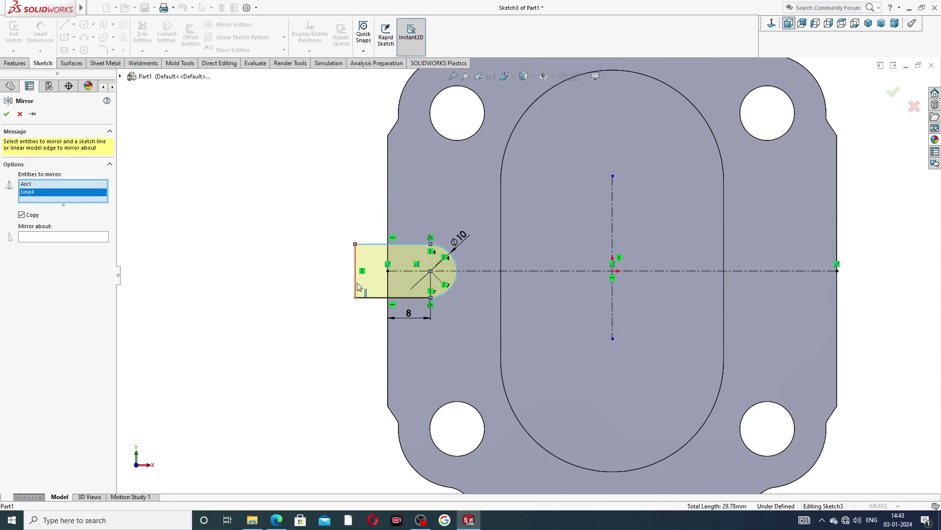
click(458, 280)
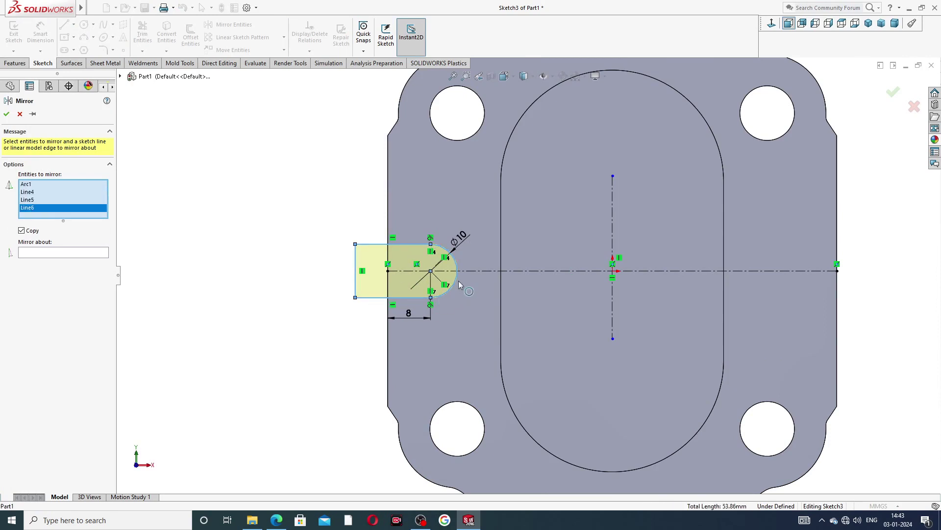
click(104, 252)
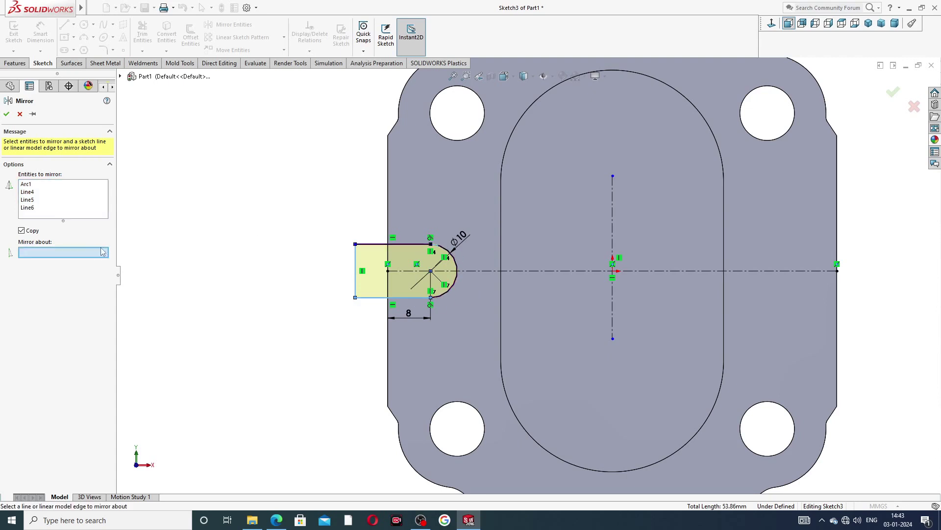
click(612, 189)
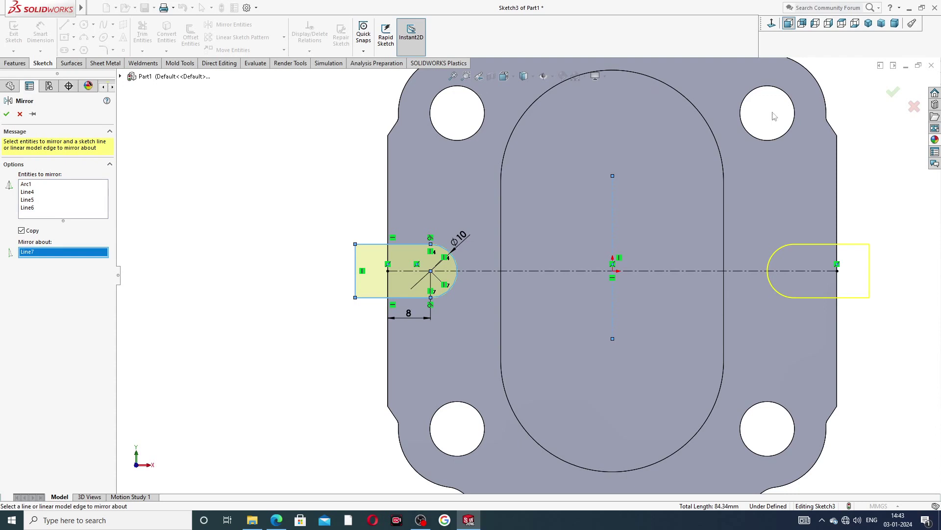
click(893, 93)
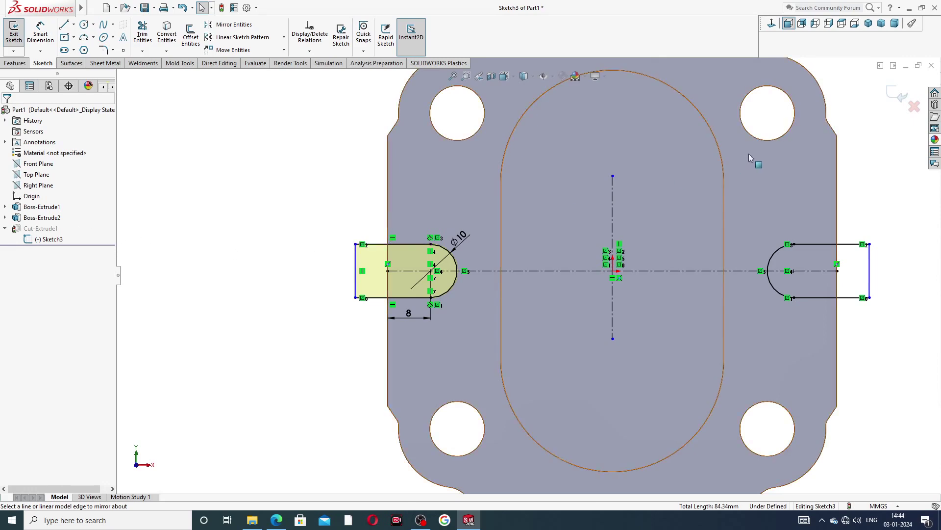
click(893, 96)
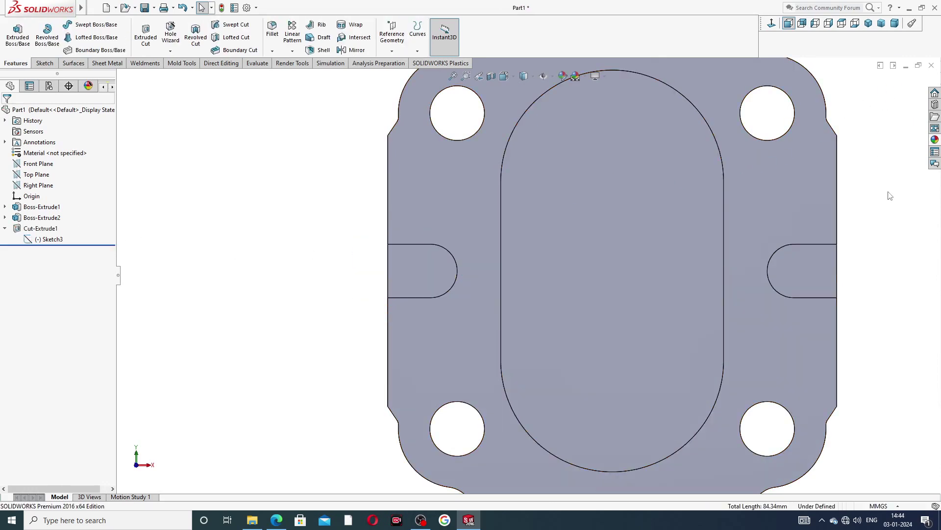
- Orbit the part into 3D and select the plate's flange face
mouse_move(890, 196)
middle_down()
mouse_move(761, 261)
mouse_move(763, 227)
mouse_move(851, 235)
mouse_move(838, 259)
middle_up()
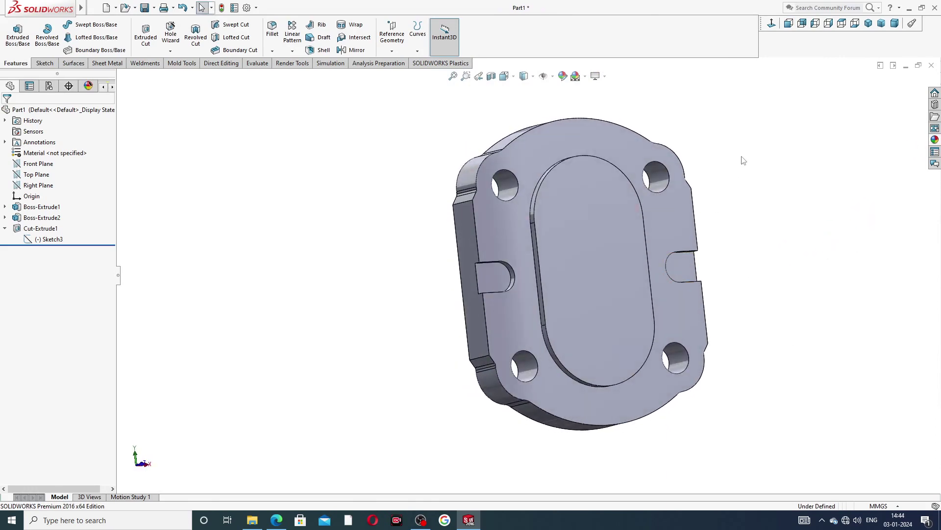
mouse_move(749, 189)
middle_down()
mouse_move(741, 212)
mouse_move(719, 119)
mouse_move(652, 165)
mouse_move(658, 154)
middle_up()
click(658, 155)
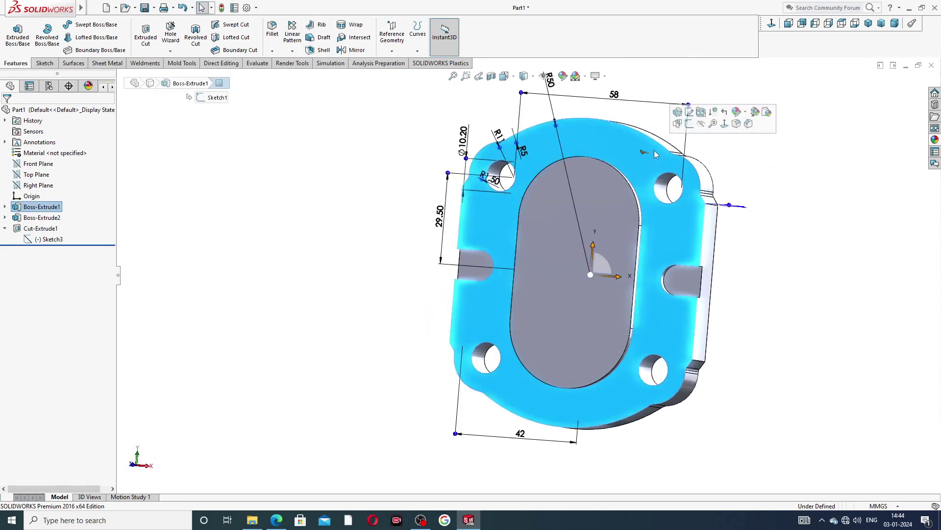
- Start a sketch on the flange face and draw circles around all four bolt holes
click(684, 126)
click(771, 23)
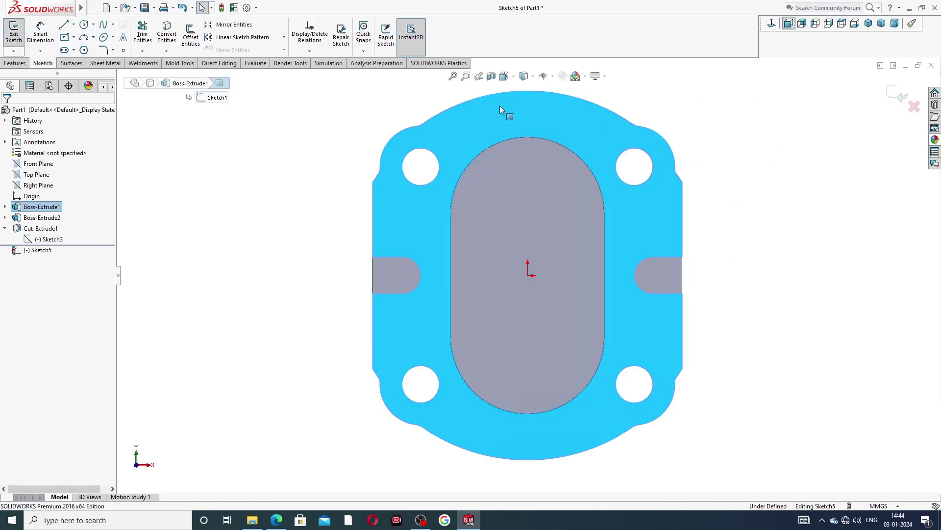
click(85, 25)
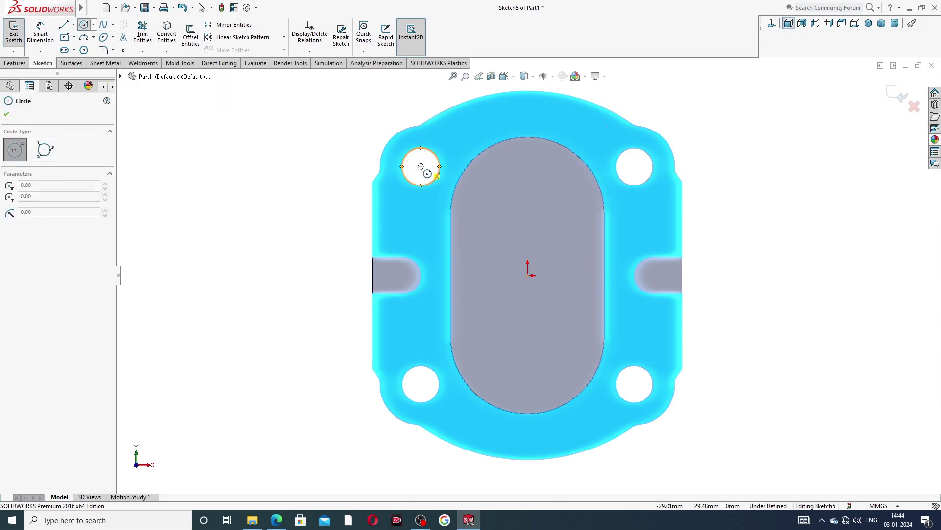
click(421, 167)
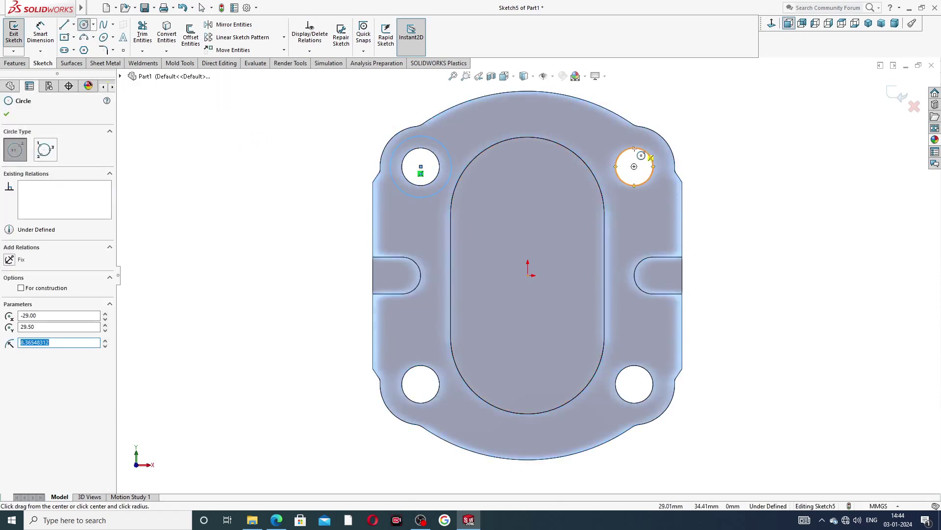
click(634, 166)
click(641, 141)
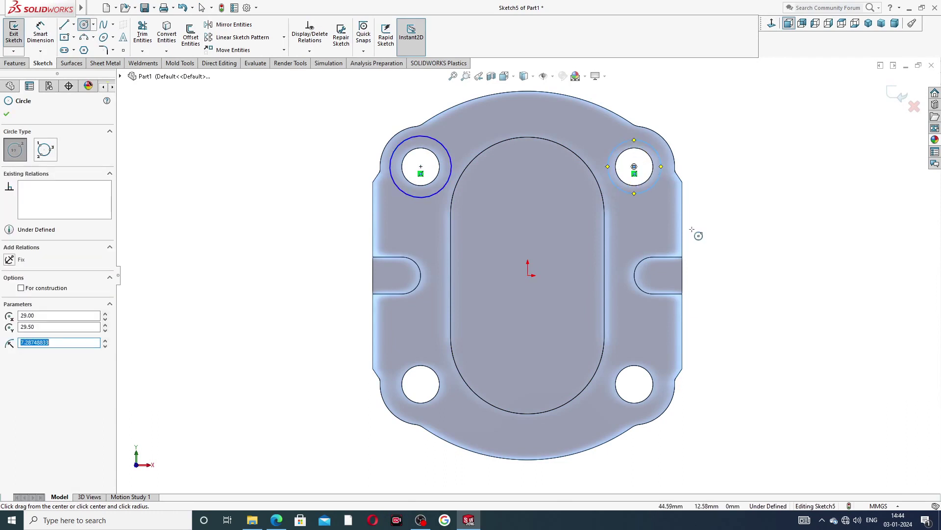
click(634, 384)
click(642, 356)
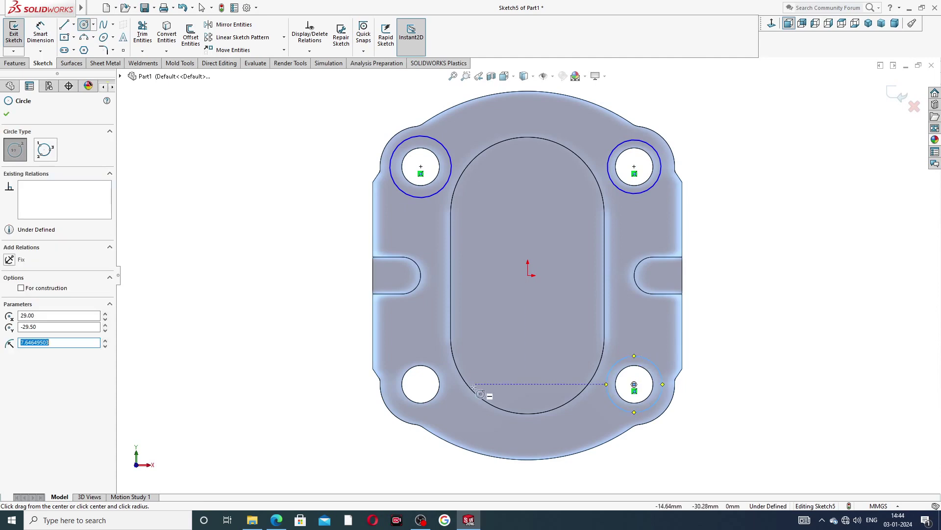
click(420, 384)
click(420, 359)
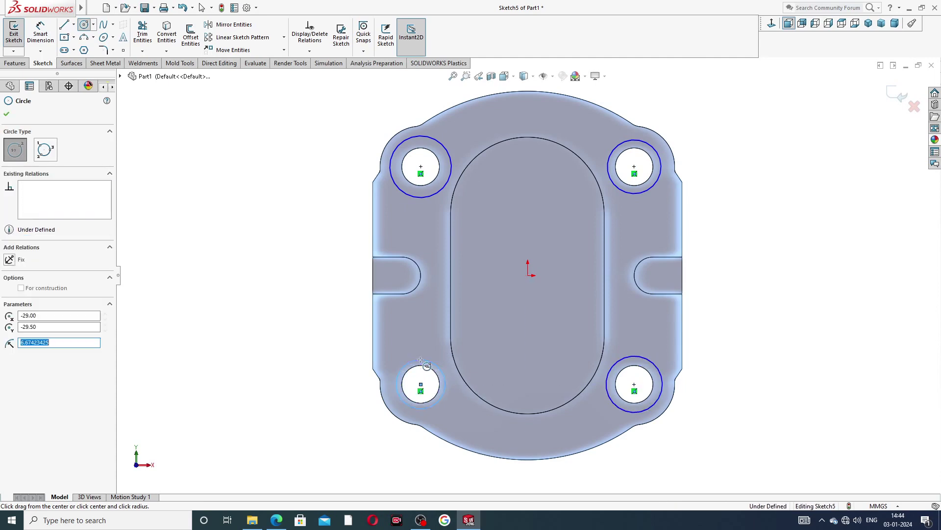
right_click(274, 263)
click(296, 268)
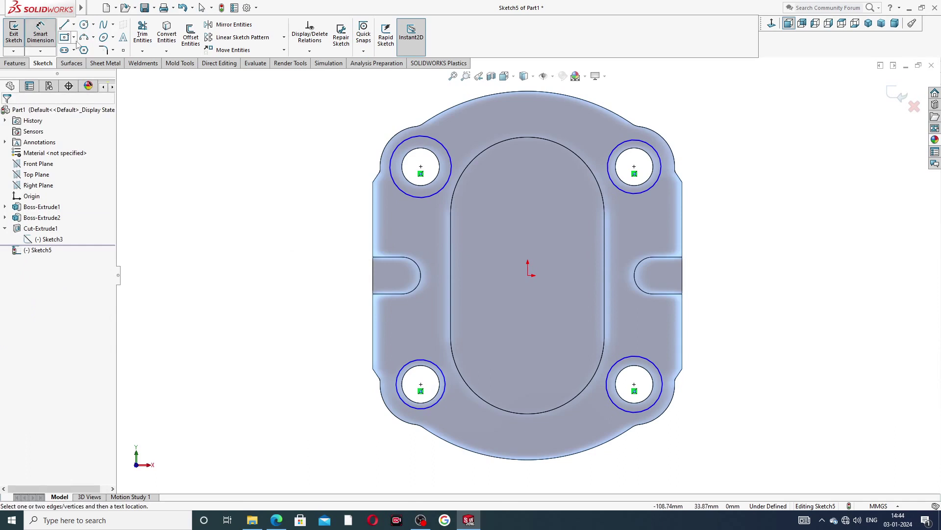
- Dimension the top-left circle to Ø16 mm and switch to the end plate drawing PDF
click(405, 142)
click(377, 128)
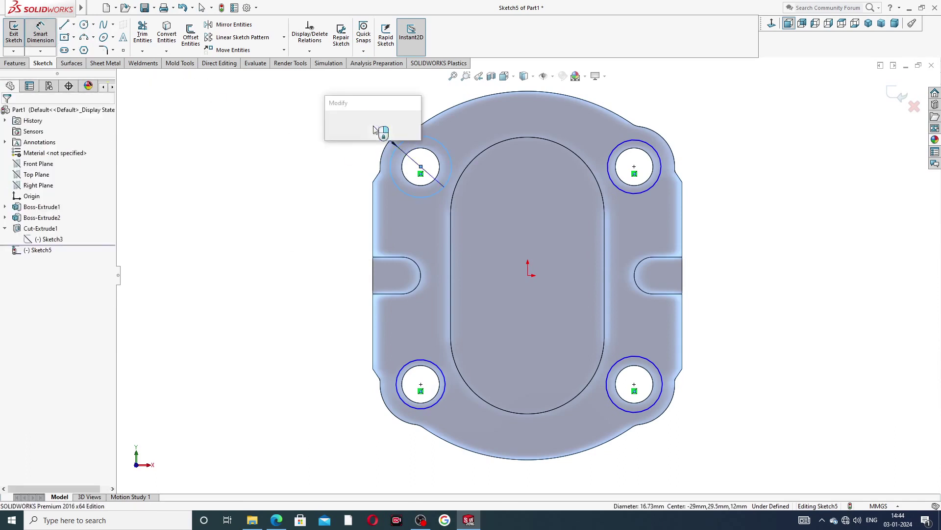
text(16)
key(Return)
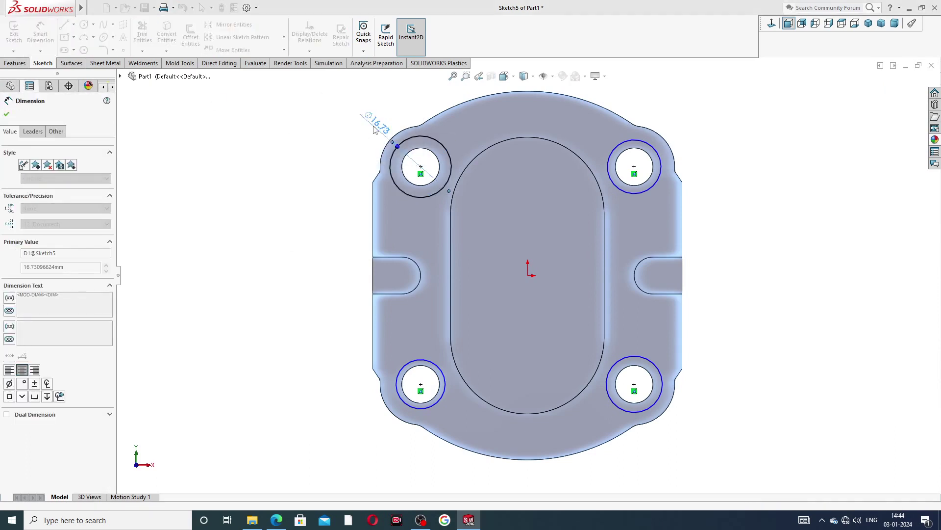
key(Escape)
key(alt+Tab)
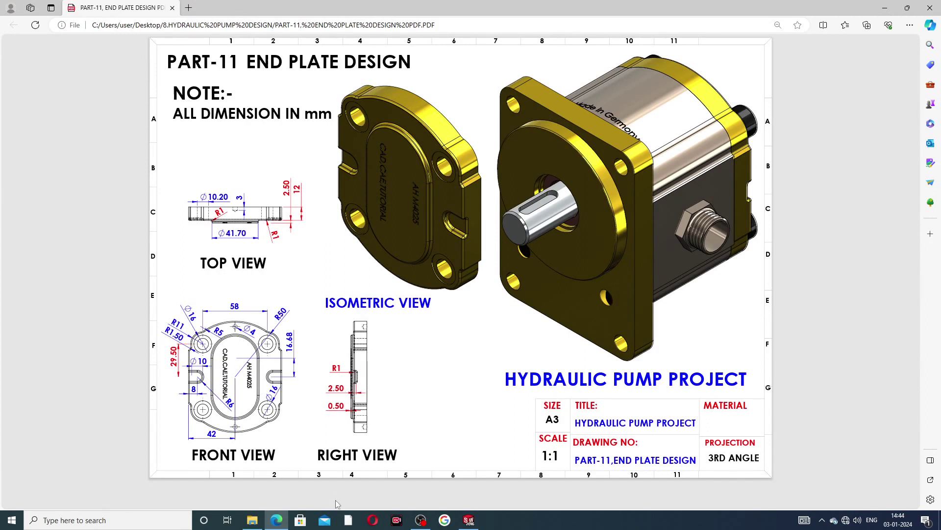
click(468, 520)
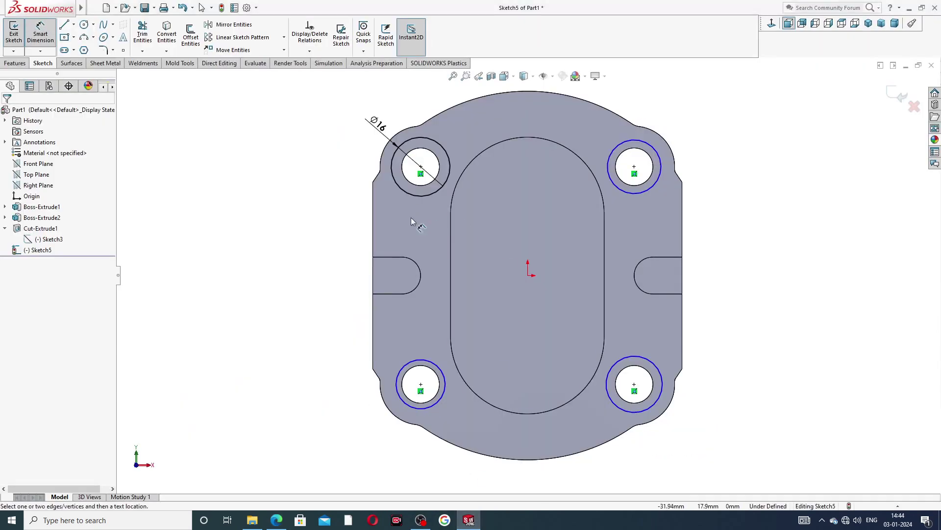
- Make all four ring circles around the bolt holes equal to the Ø16 circle
right_click(245, 209)
click(269, 146)
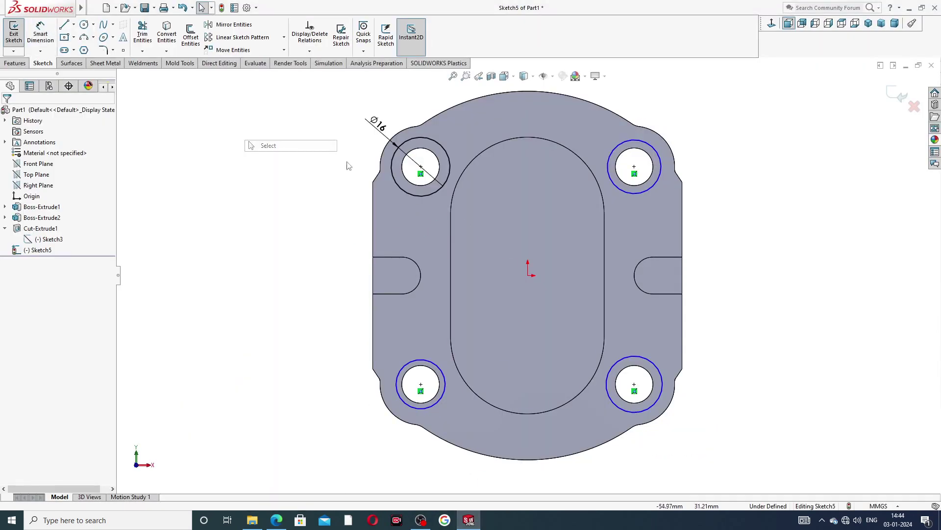
click(441, 149)
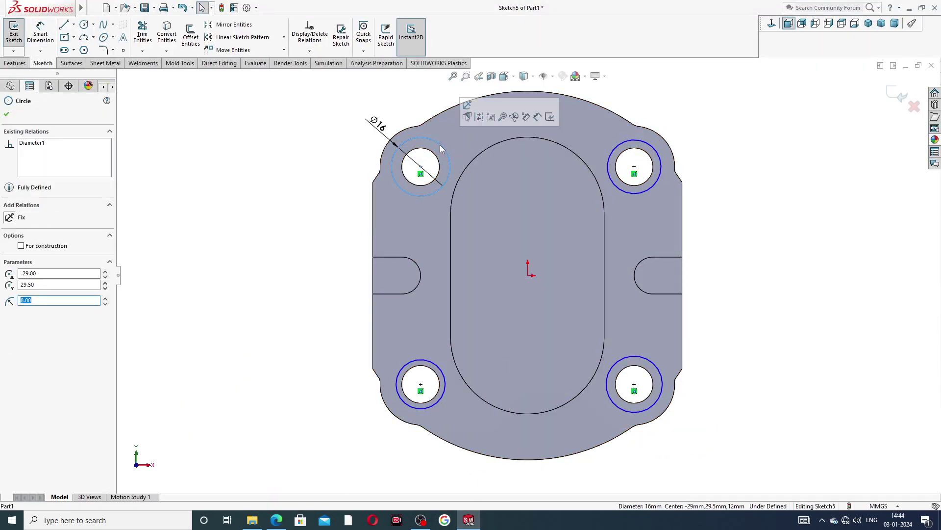
ctrl+click(627, 140)
ctrl+click(654, 364)
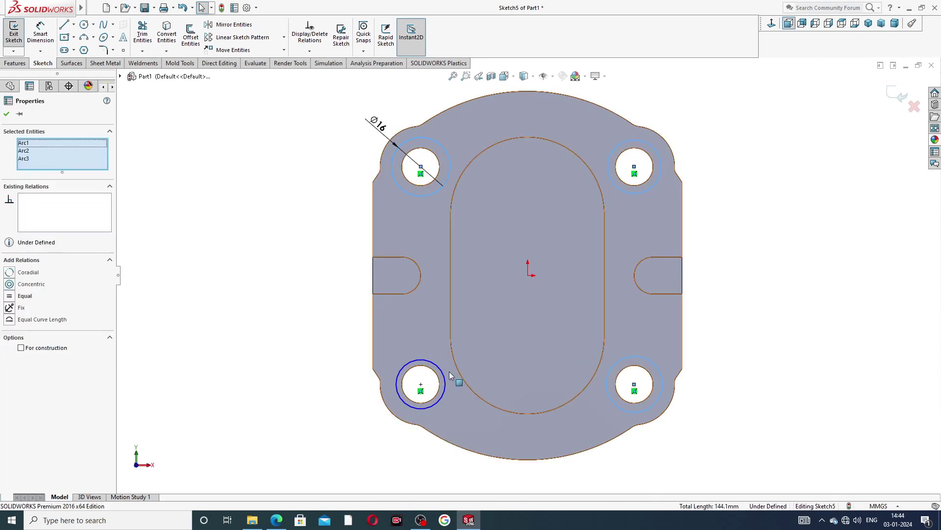
ctrl+click(441, 375)
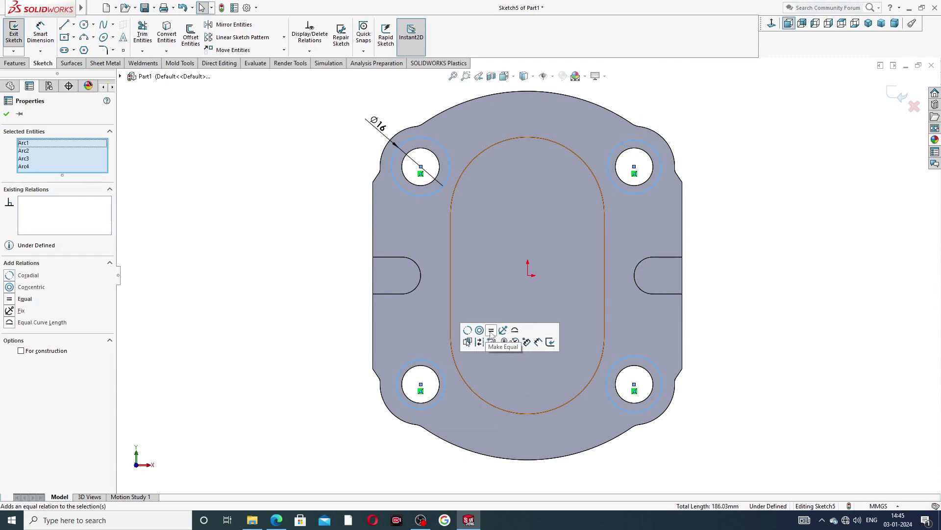
click(714, 204)
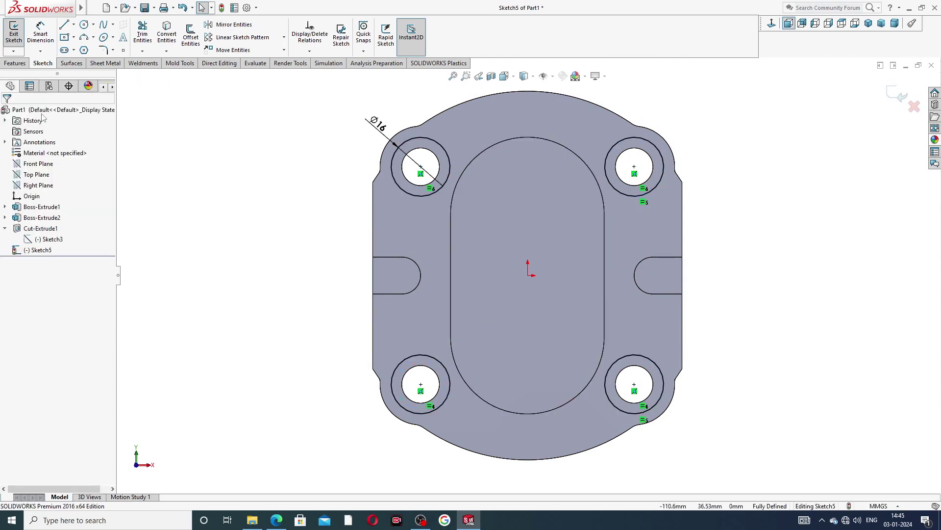
- Extrude-cut the ring sketch 0.50 mm deep and view the plate at an angle
click(17, 63)
click(145, 34)
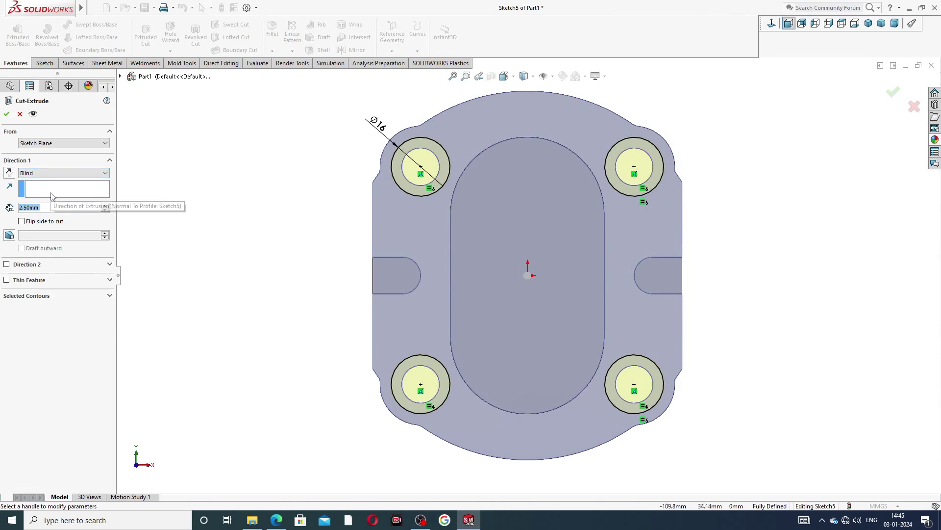
key(BackSpace)
text(5)
key(Return)
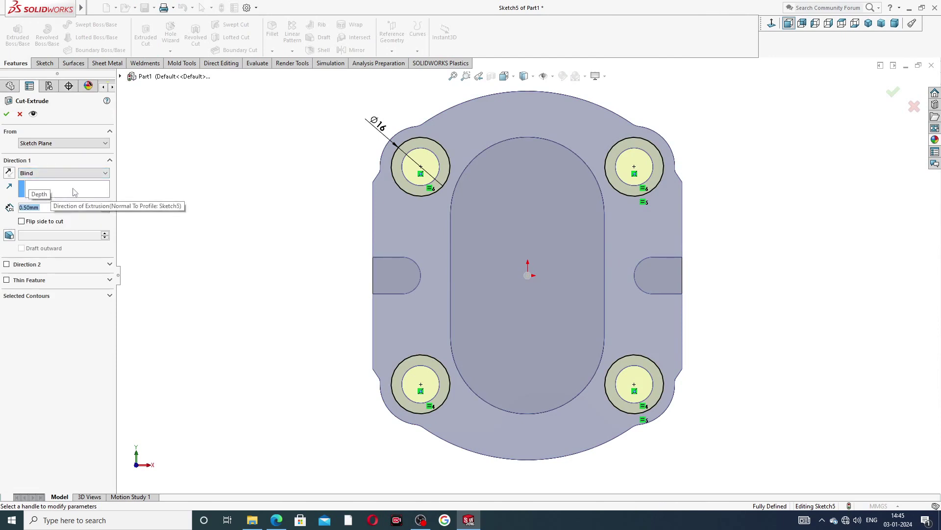
click(6, 114)
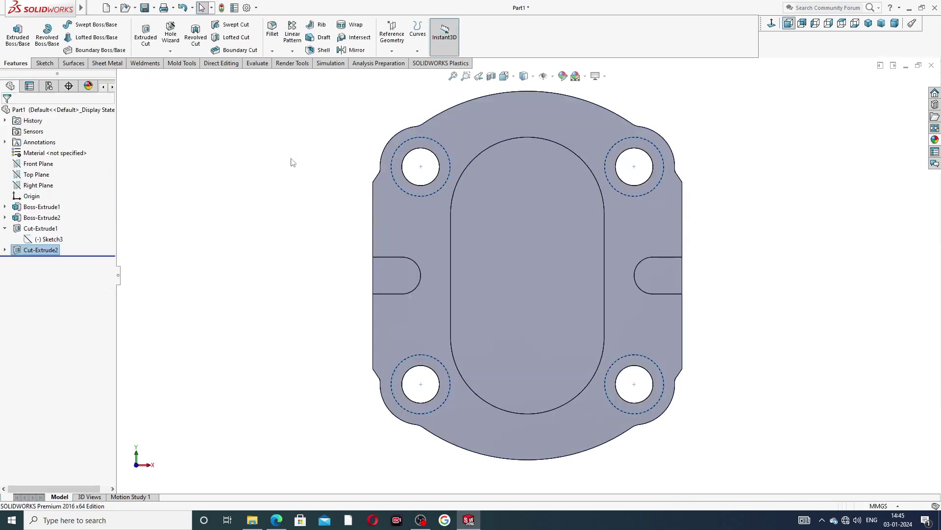
mouse_move(754, 155)
middle_down()
mouse_move(704, 168)
mouse_move(725, 200)
mouse_move(725, 190)
mouse_move(629, 223)
mouse_move(700, 197)
mouse_move(570, 207)
middle_up()
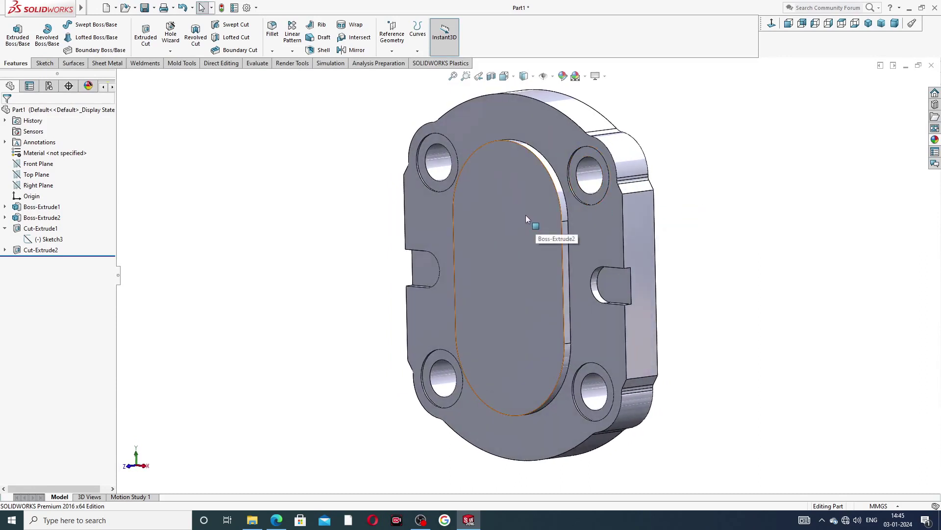
- Start a 1 mm fillet and pick the six outer edges of the plate
click(273, 52)
click(282, 60)
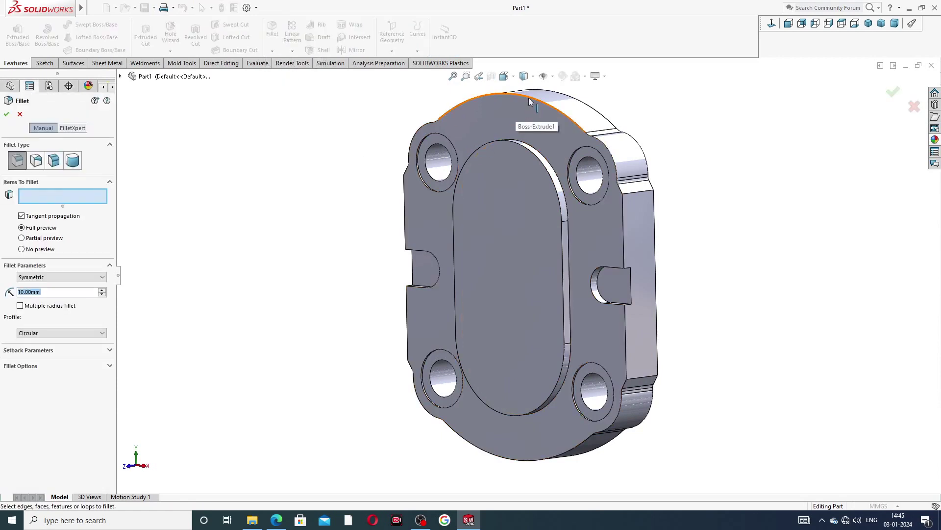
text(1)
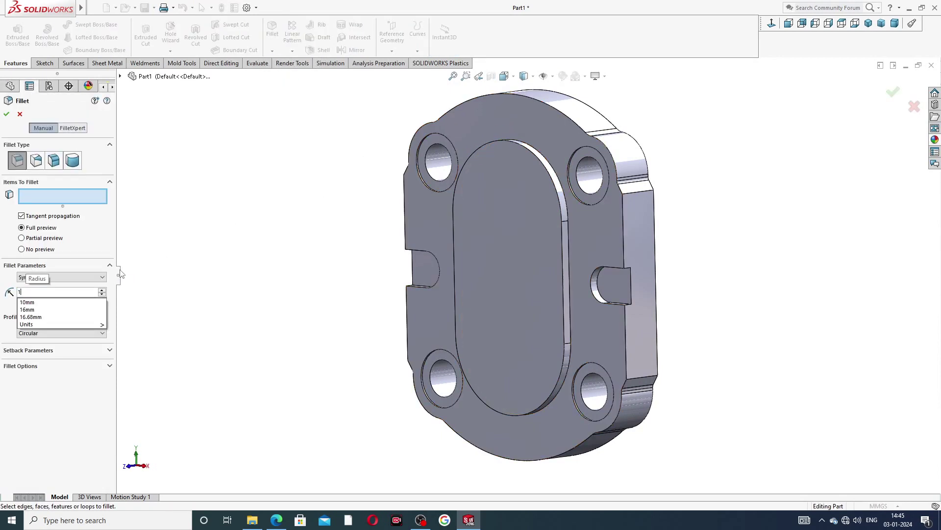
key(Return)
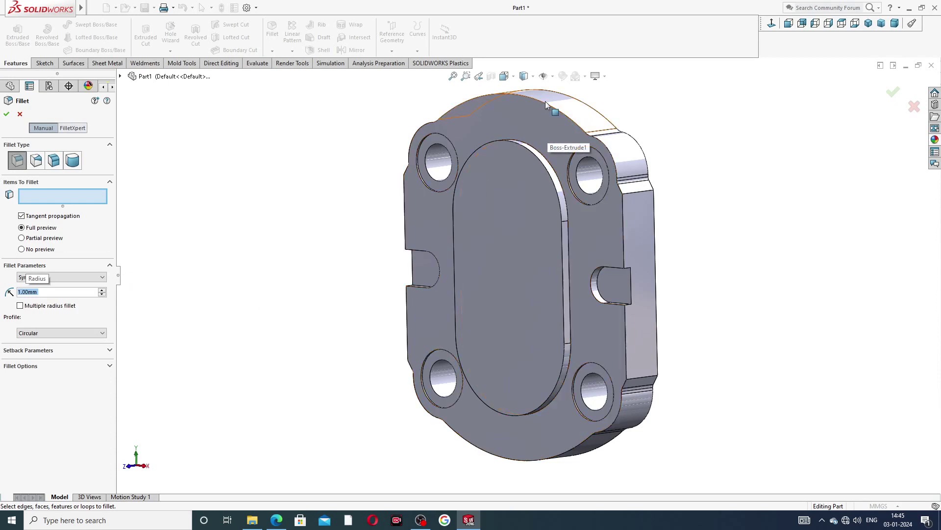
click(544, 104)
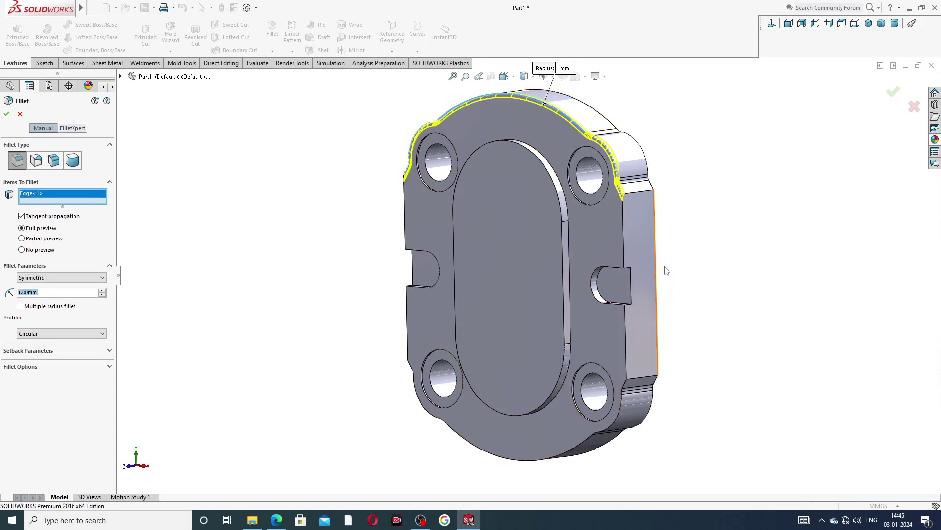
click(623, 241)
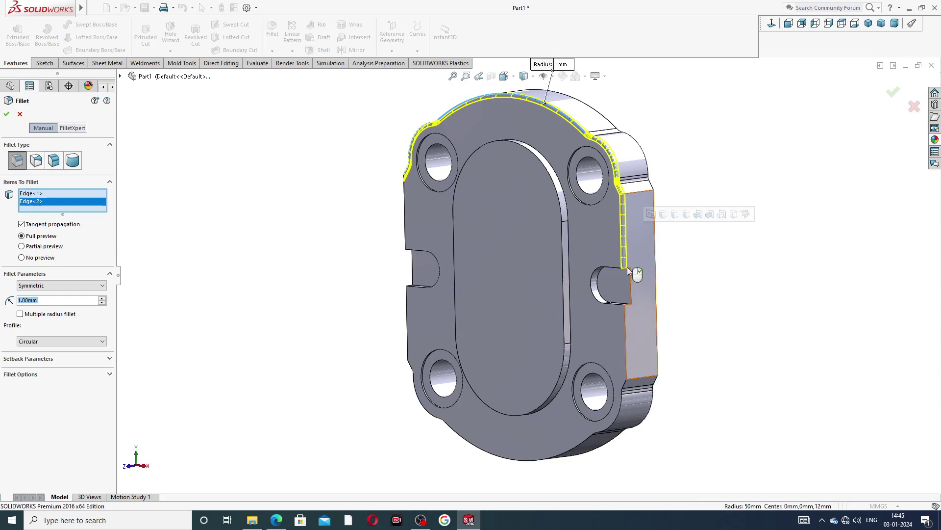
click(626, 337)
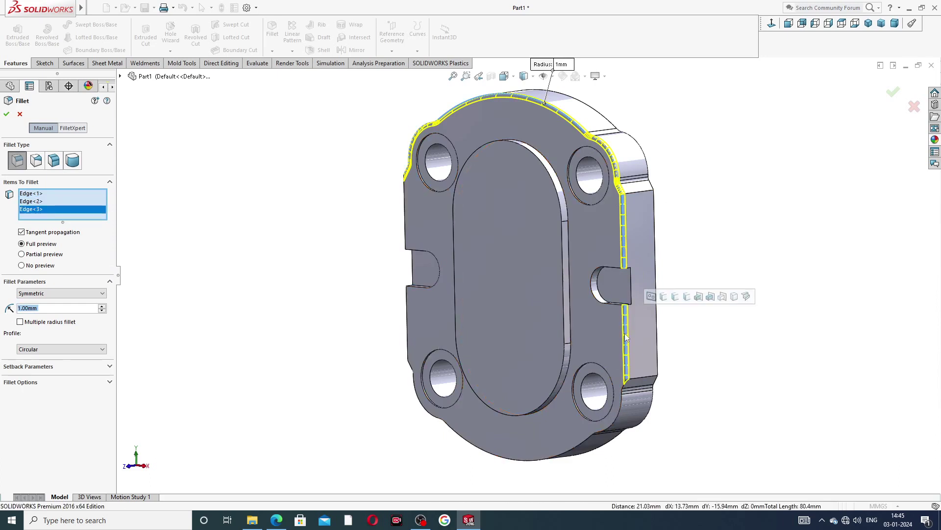
click(580, 448)
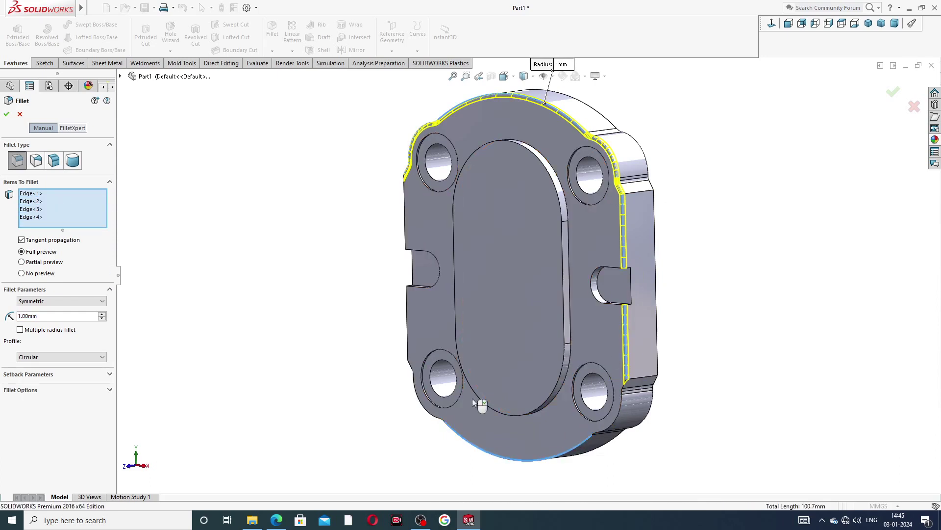
click(407, 338)
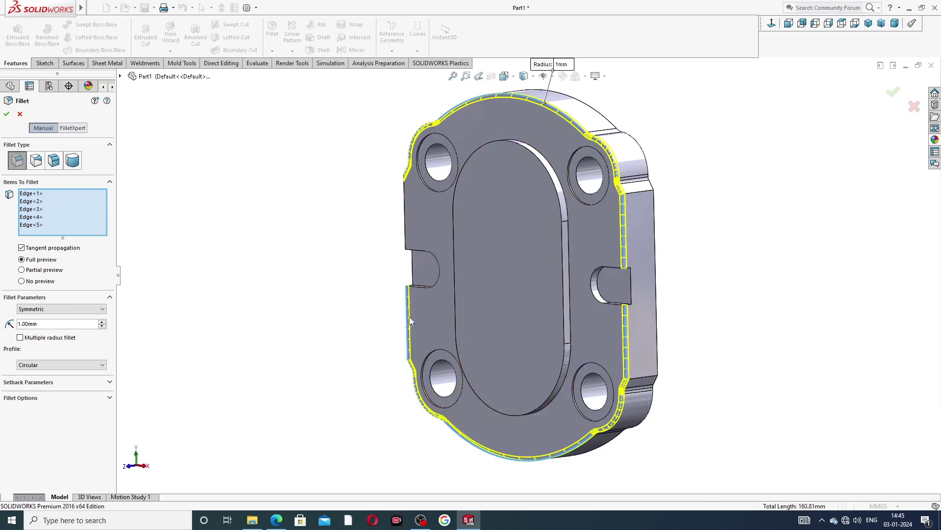
click(405, 210)
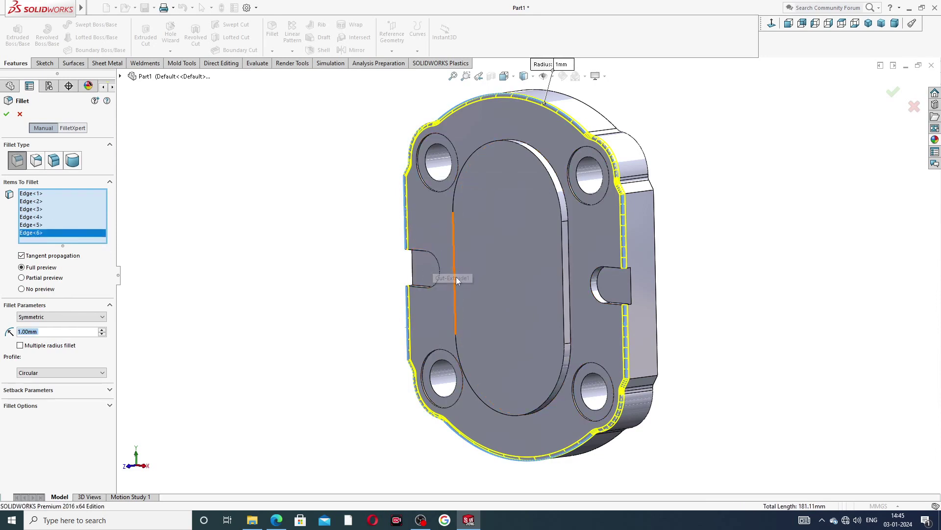
- Add both notch arcs and faces plus the obround boss edges, then confirm the fillet
middle_drag(434, 260, 418, 275)
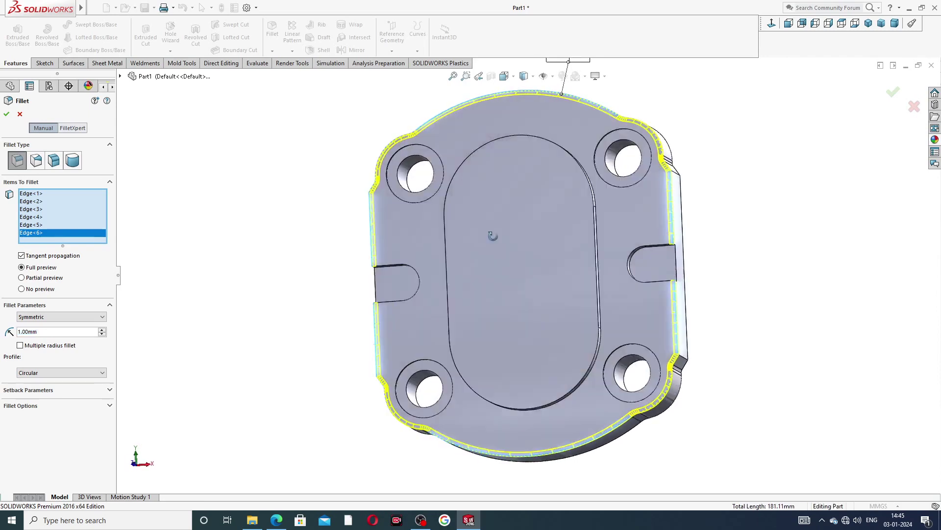
click(417, 276)
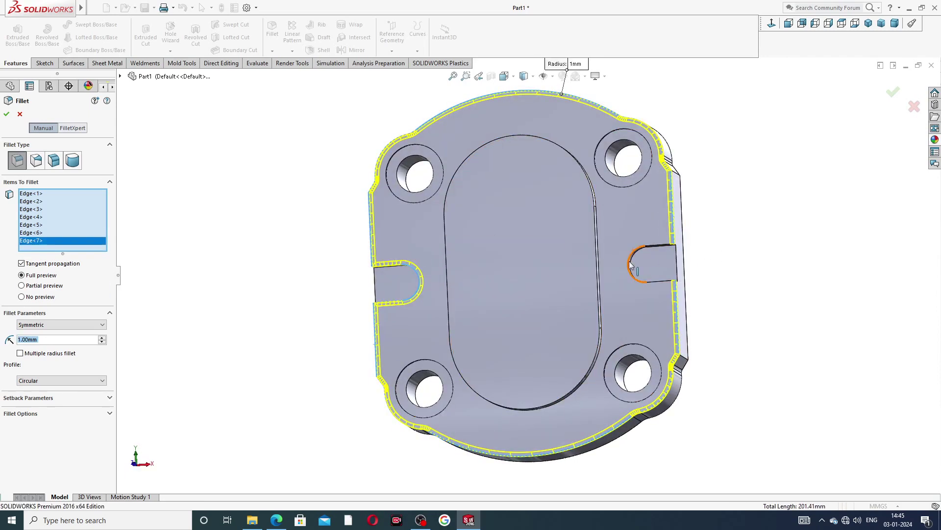
click(644, 272)
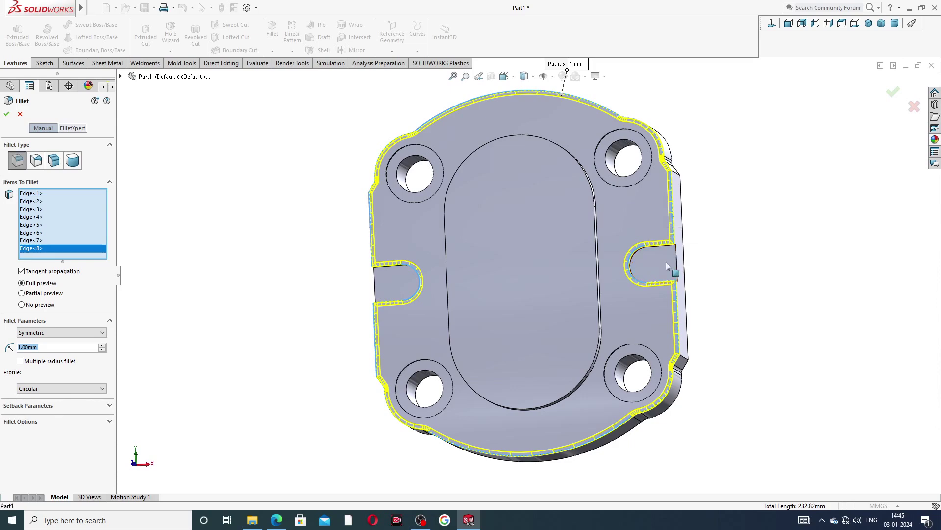
click(653, 271)
click(380, 280)
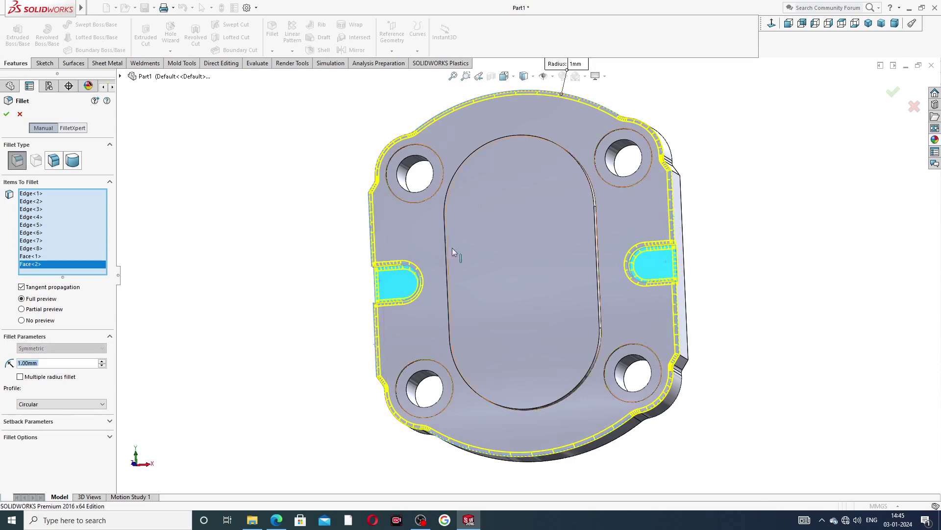
middle_drag(480, 242, 457, 239)
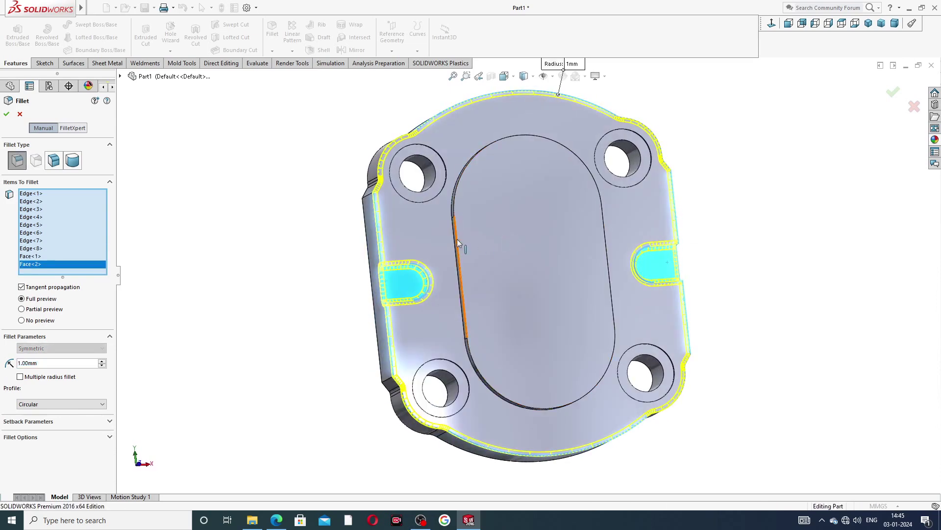
click(457, 239)
scroll(457, 239, down, 5)
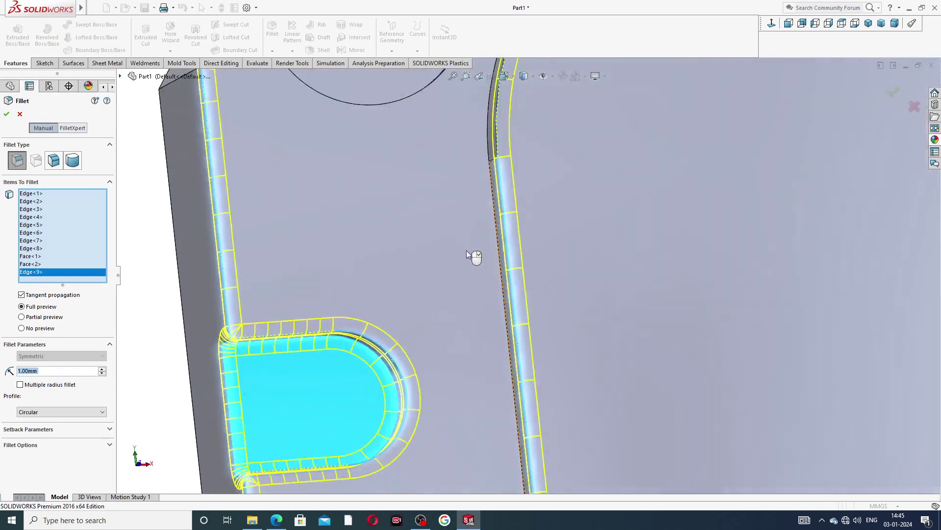
click(497, 237)
scroll(587, 217, up, 2)
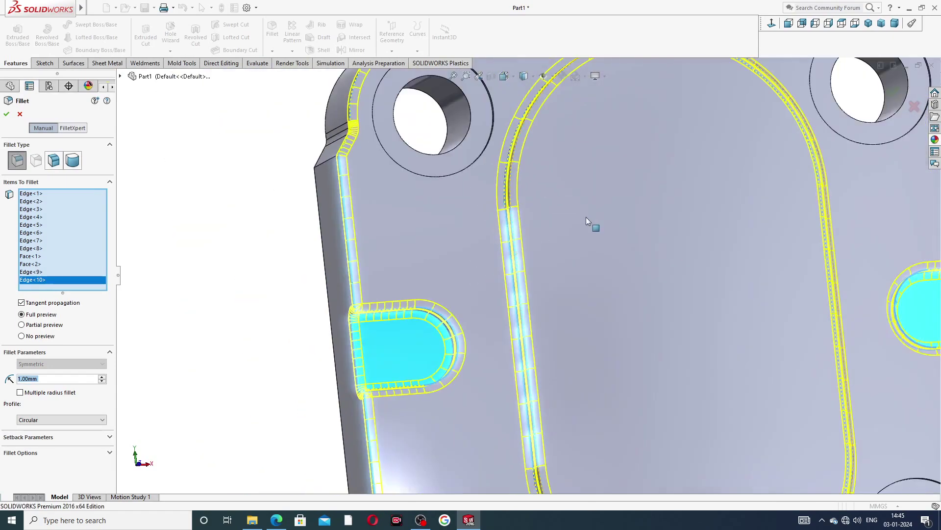
scroll(586, 213, up, 3)
middle_drag(595, 219, 599, 216)
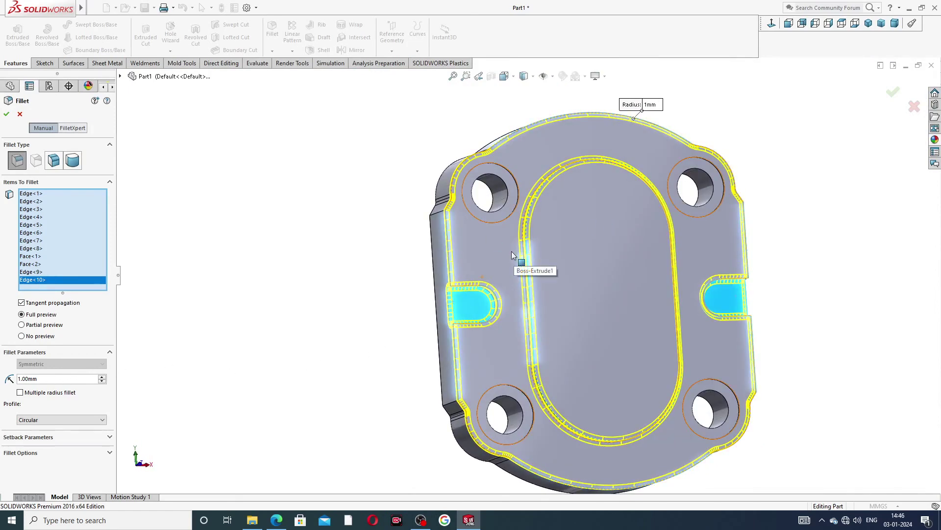
click(6, 114)
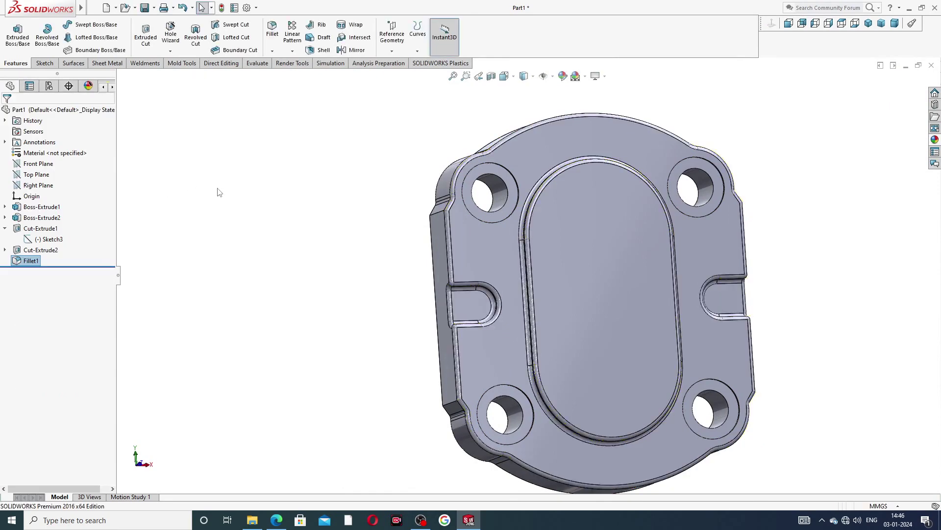
- Orbit the filleted plate and start a new sketch on the obround boss face
mouse_move(344, 231)
middle_down()
mouse_move(368, 267)
mouse_move(381, 259)
mouse_move(269, 260)
mouse_move(302, 264)
mouse_move(279, 231)
mouse_move(435, 212)
middle_up()
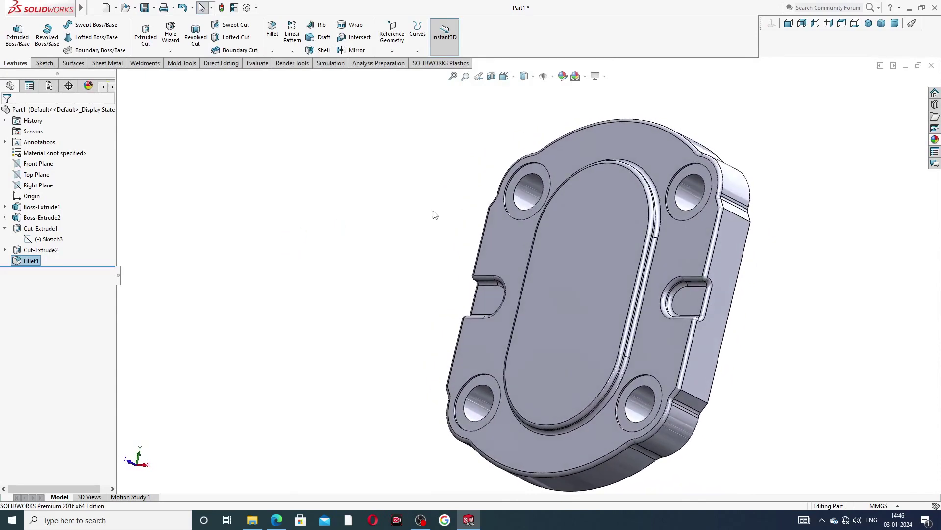
scroll(542, 236, up, 3)
middle_drag(541, 237, 567, 278)
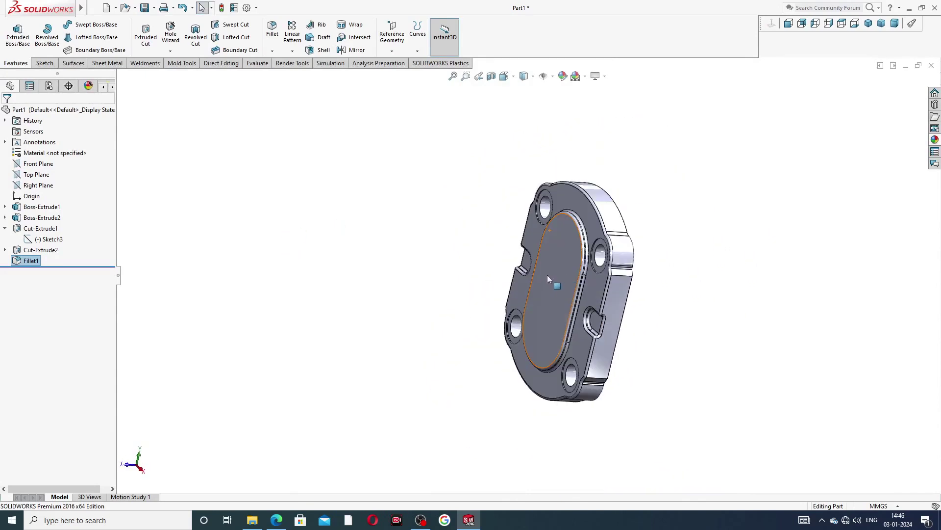
scroll(548, 279, down, 2)
click(567, 244)
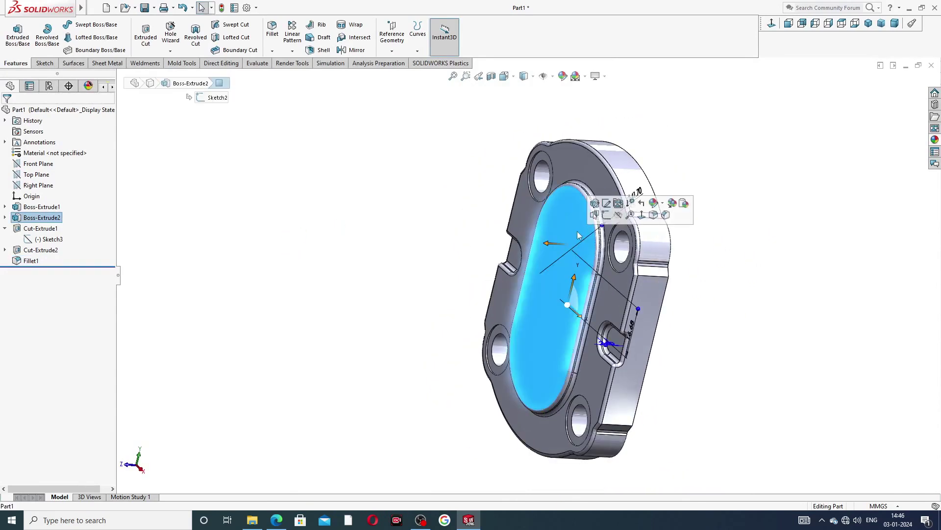
click(608, 219)
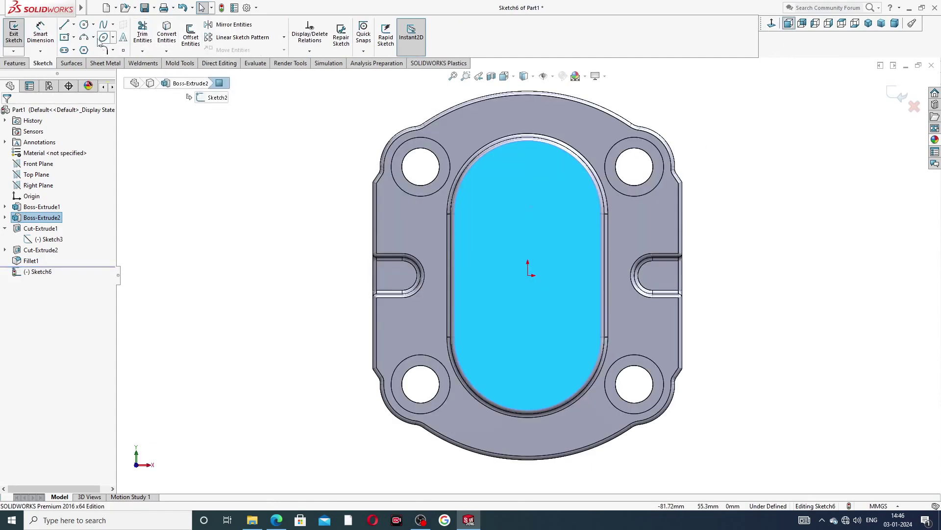
- Draw a vertical construction centreline through the boss centre
click(74, 27)
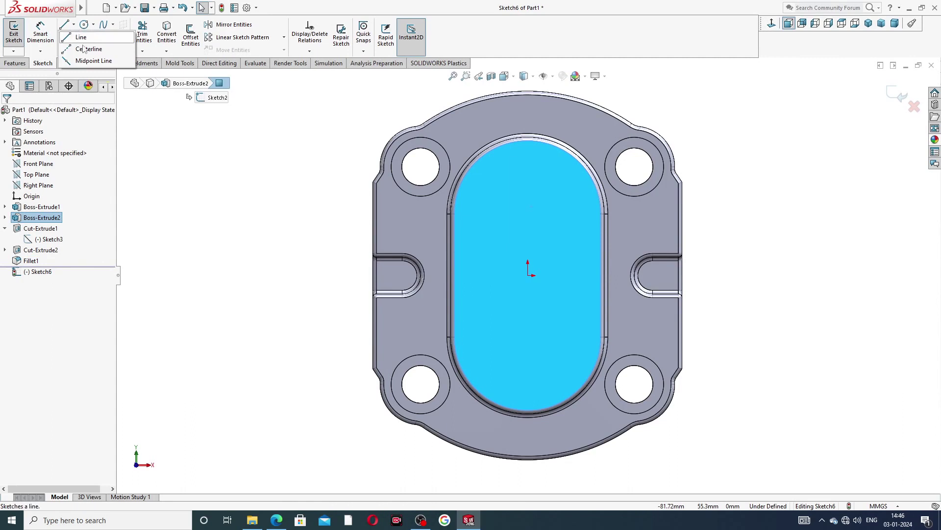
click(81, 45)
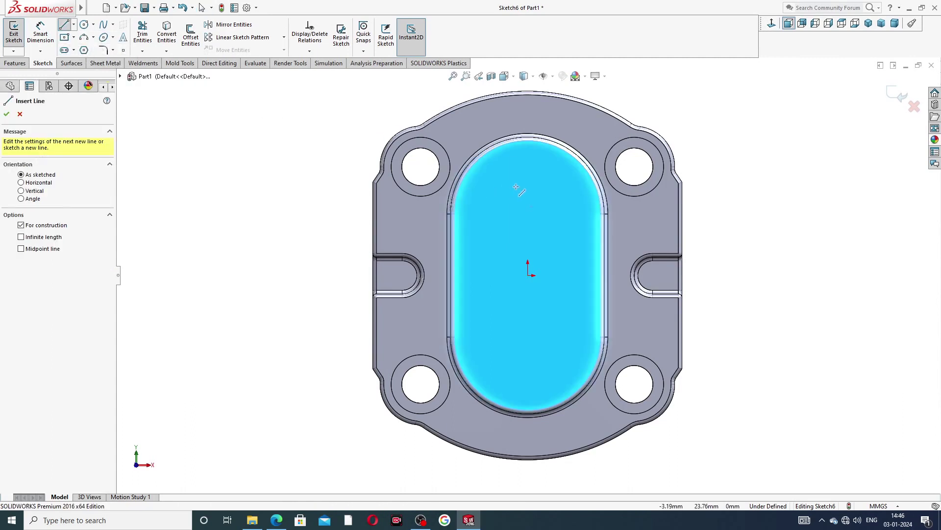
click(558, 200)
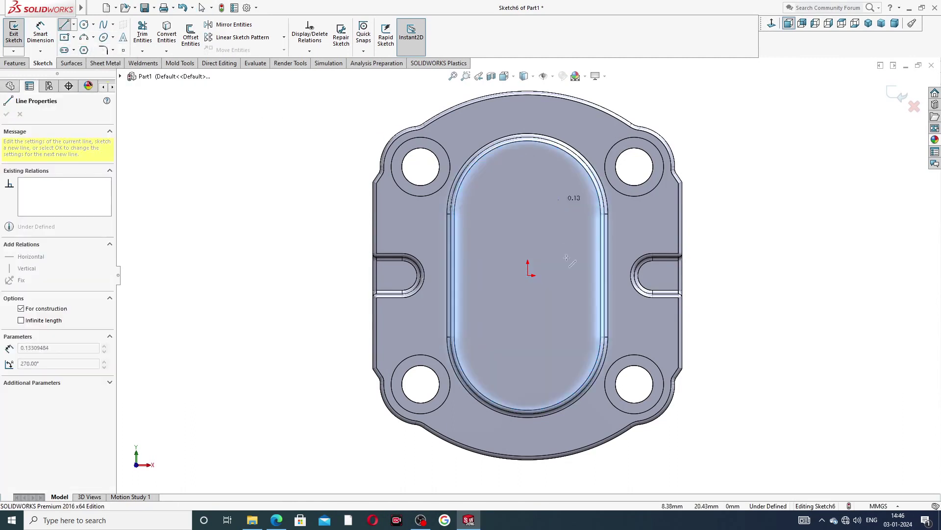
click(558, 329)
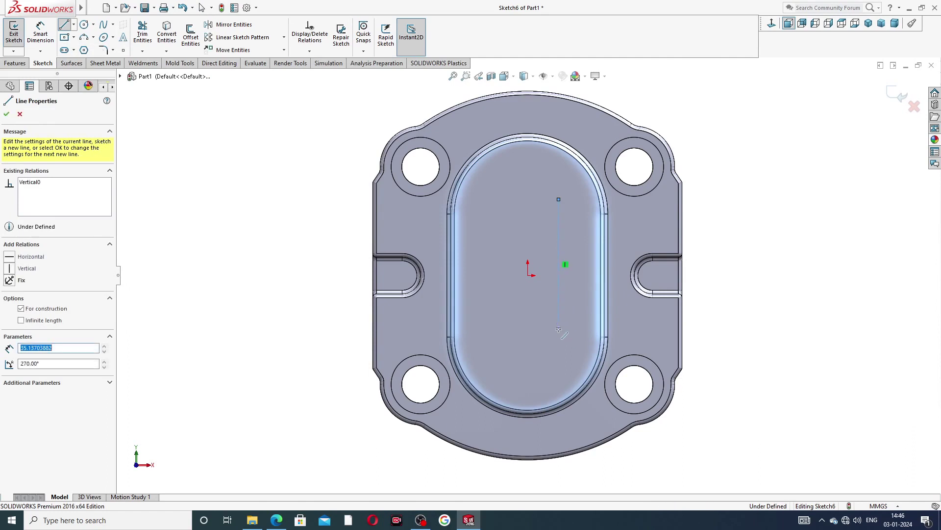
right_click(520, 228)
click(541, 233)
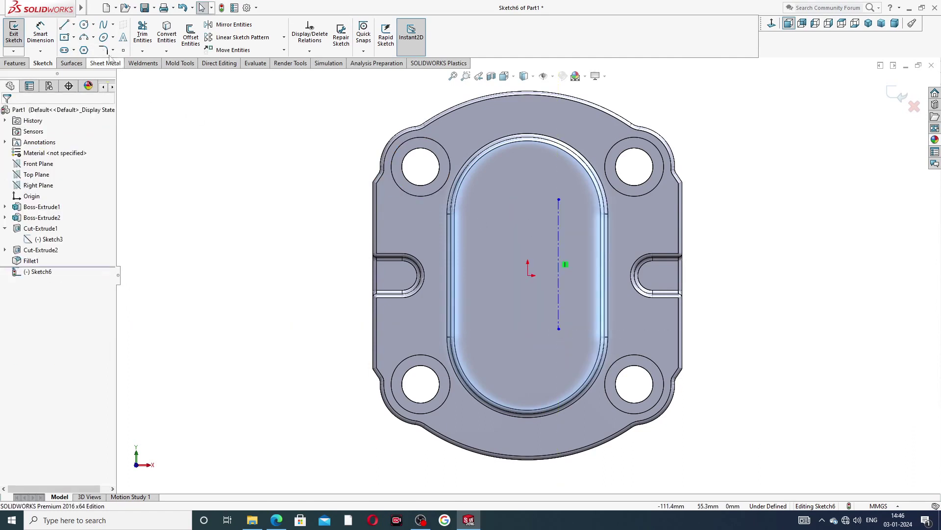
- Draw a second vertical centreline left of centre, stretched to the boss top and bottom
click(73, 25)
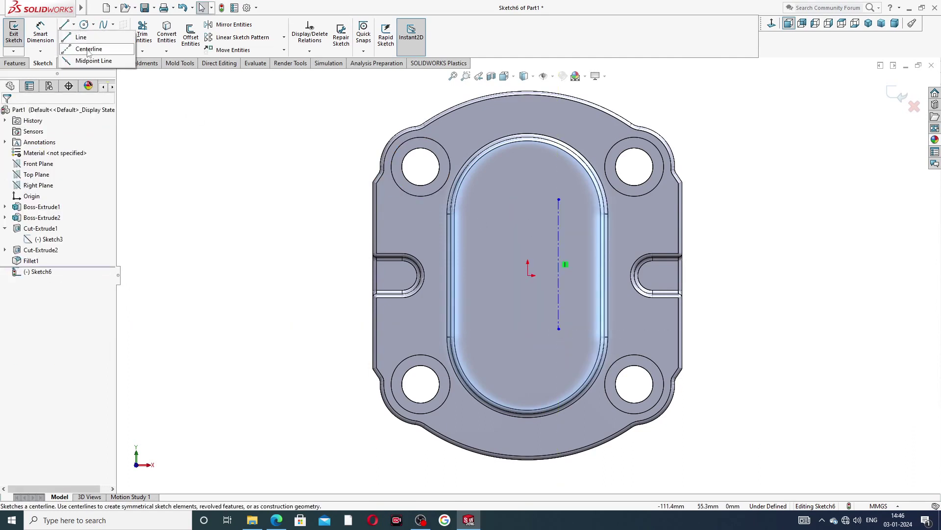
click(84, 40)
drag(504, 200, 504, 211)
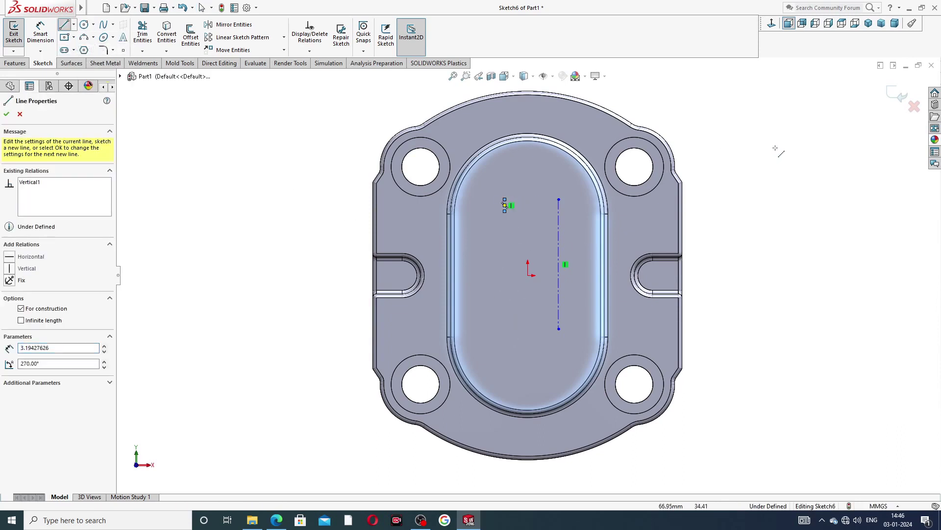
right_click(790, 159)
click(791, 155)
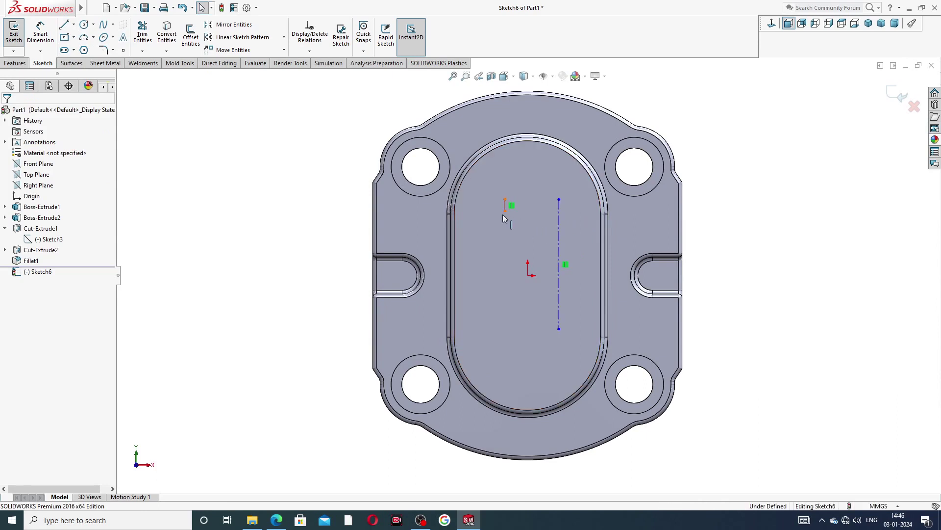
drag(504, 211, 508, 361)
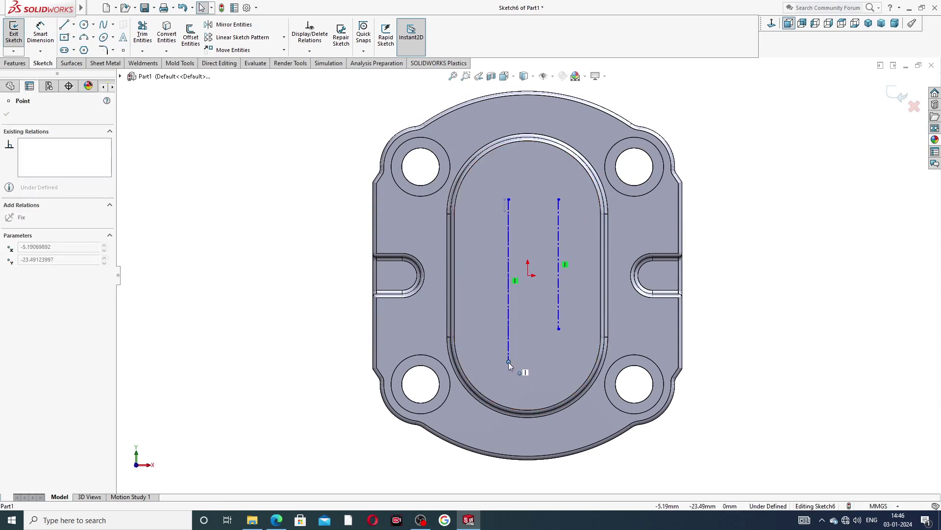
drag(508, 199, 508, 182)
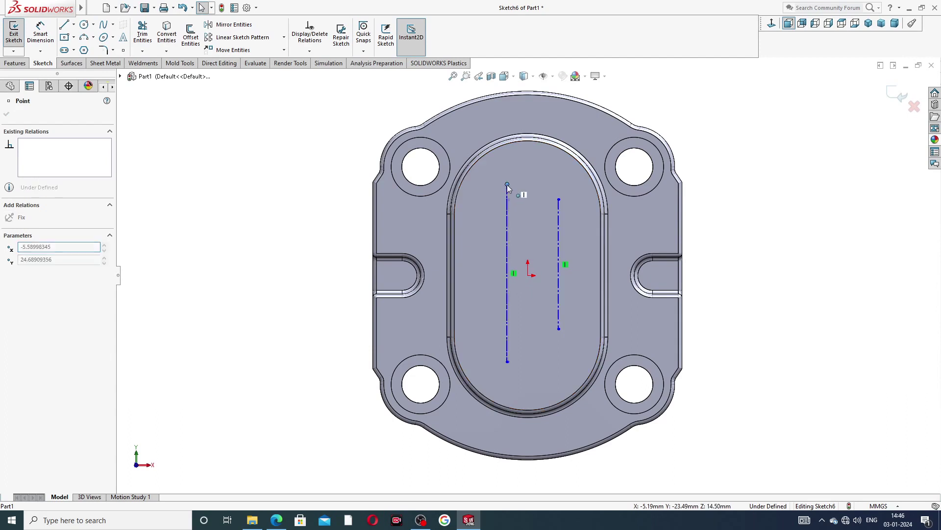
click(744, 197)
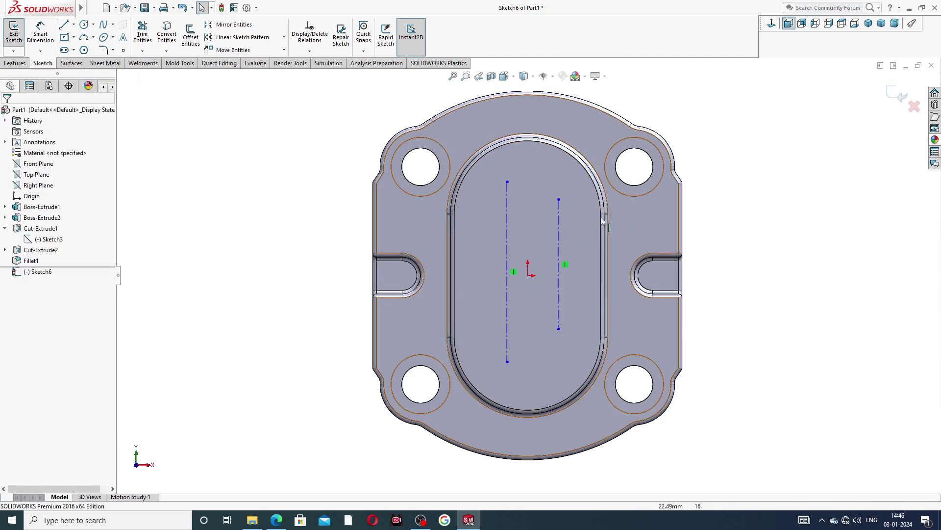
- Start sketch text along the right centreline, checking the reference drawing for its wording
click(558, 235)
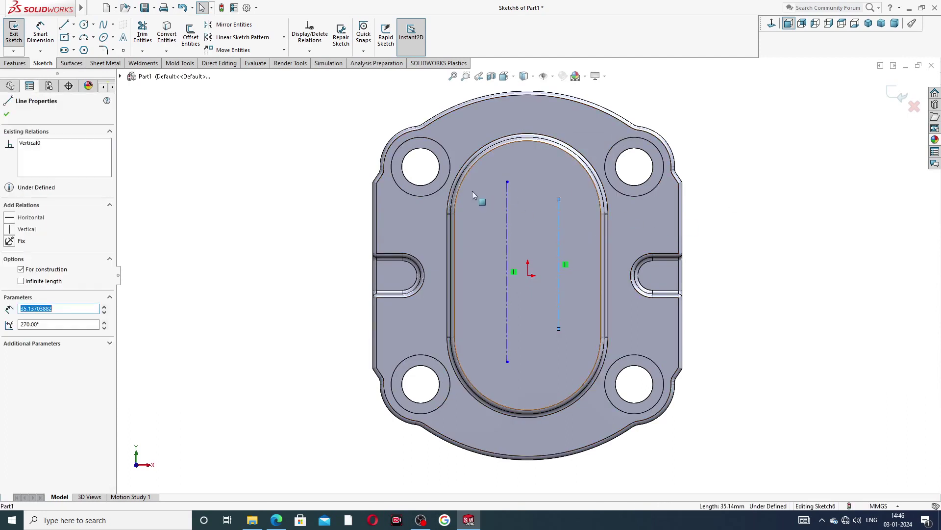
click(123, 38)
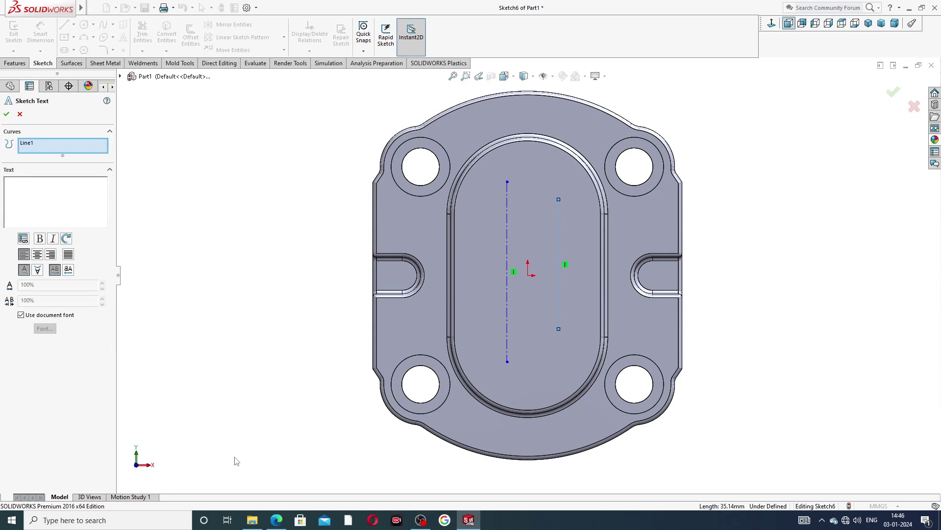
click(276, 520)
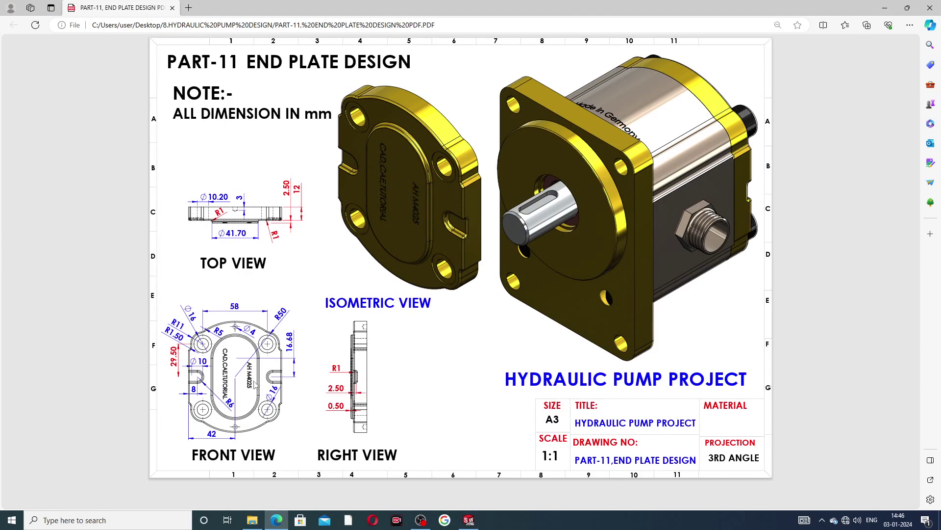
click(276, 520)
text(AH)
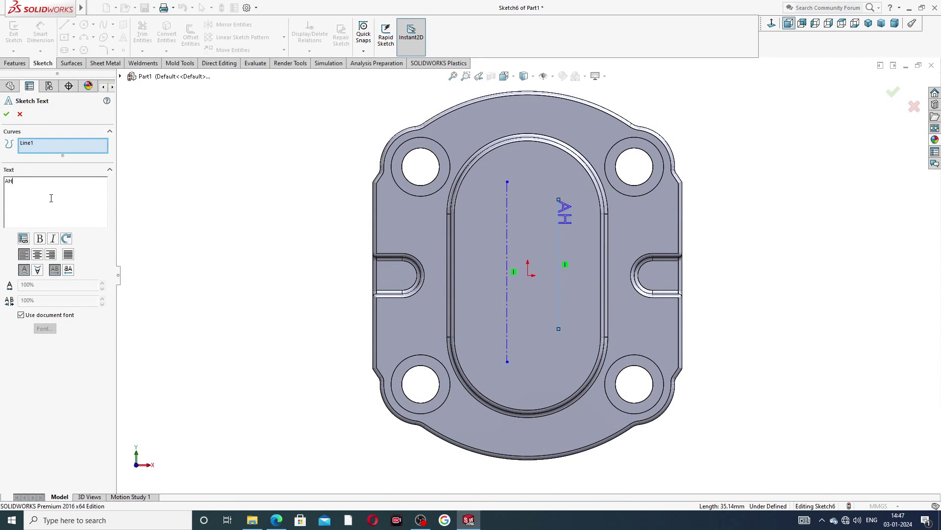
- Add sketch text 'AHM4025' on the right line and 'CAD,CAE,TUTORIAL' on the left line
text(M4025)
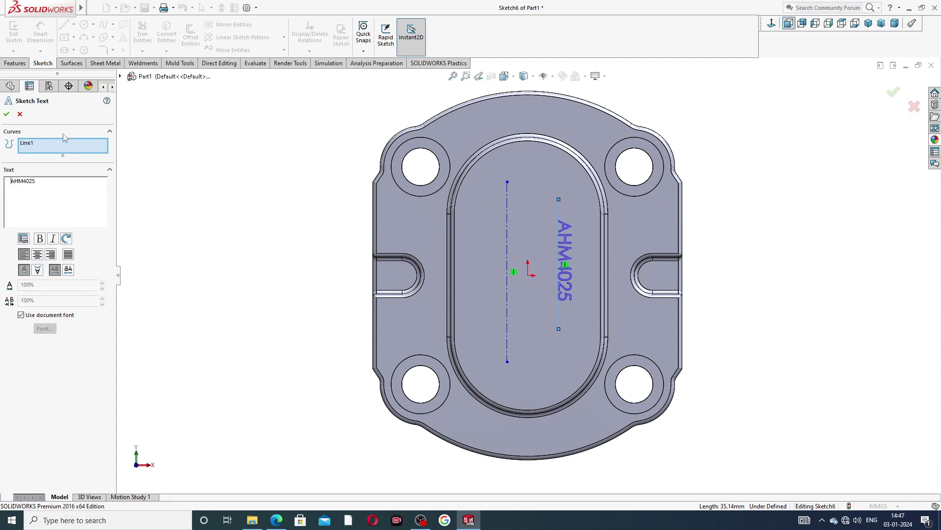
click(6, 114)
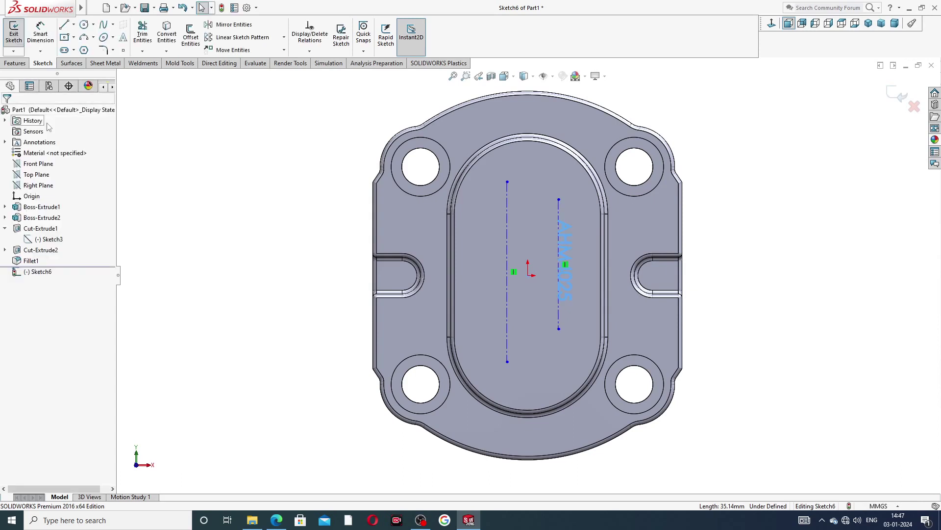
click(508, 199)
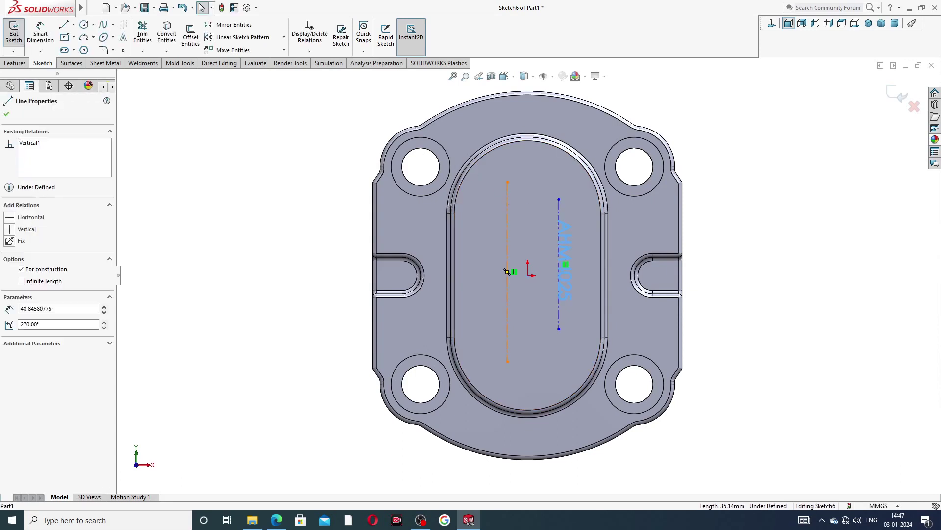
click(123, 37)
text(CAD,CAE,TUT)
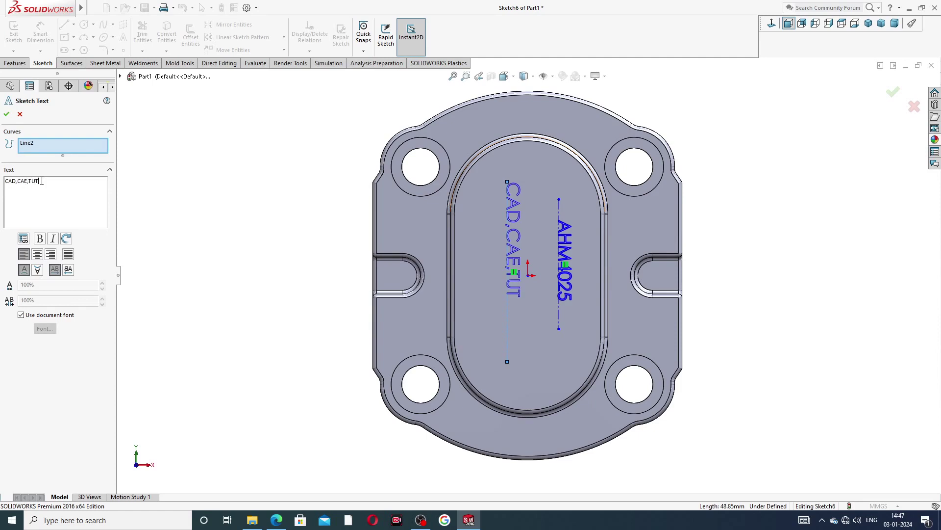
text(ORIAL)
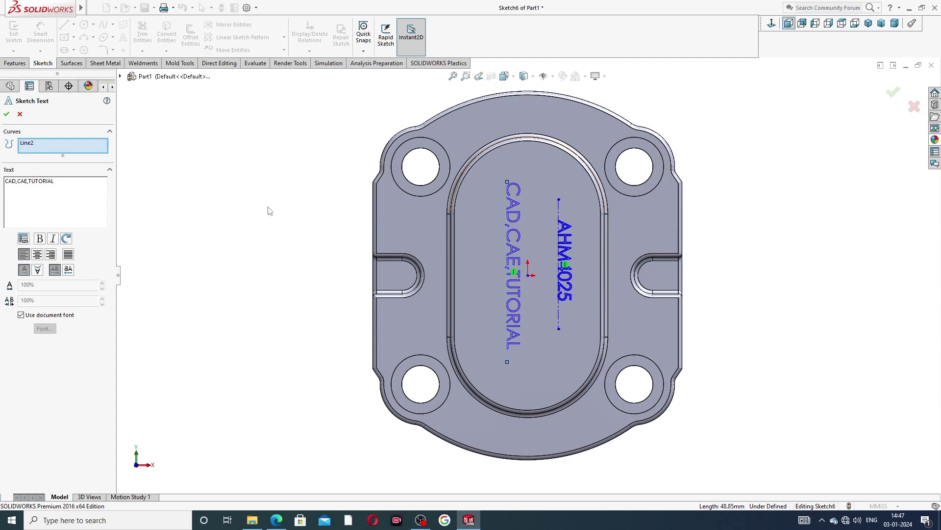
click(7, 115)
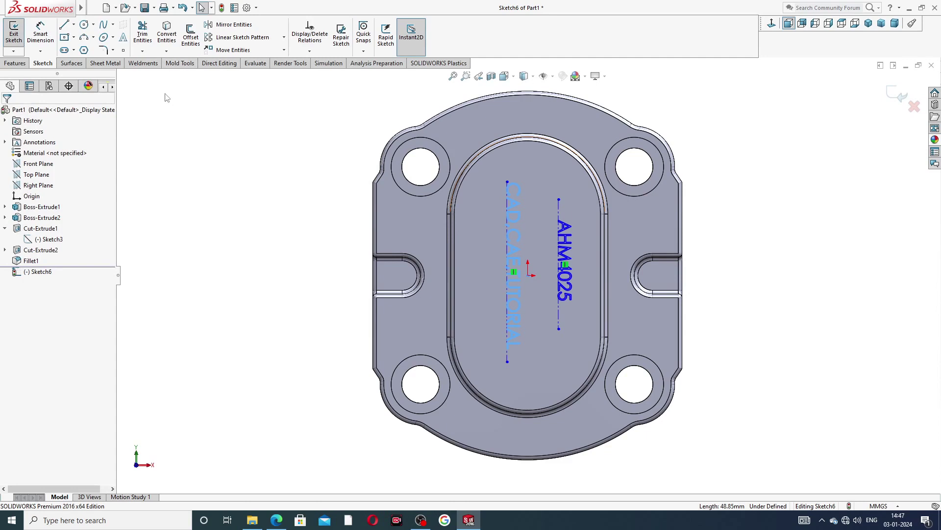
- Extrude-cut the text sketch 2 mm deep and orbit to view the engraving
click(15, 63)
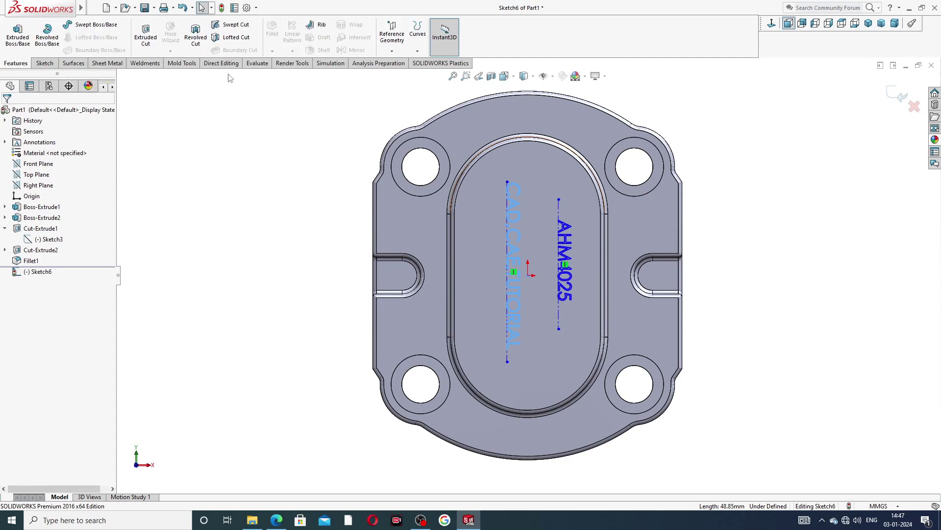
click(146, 35)
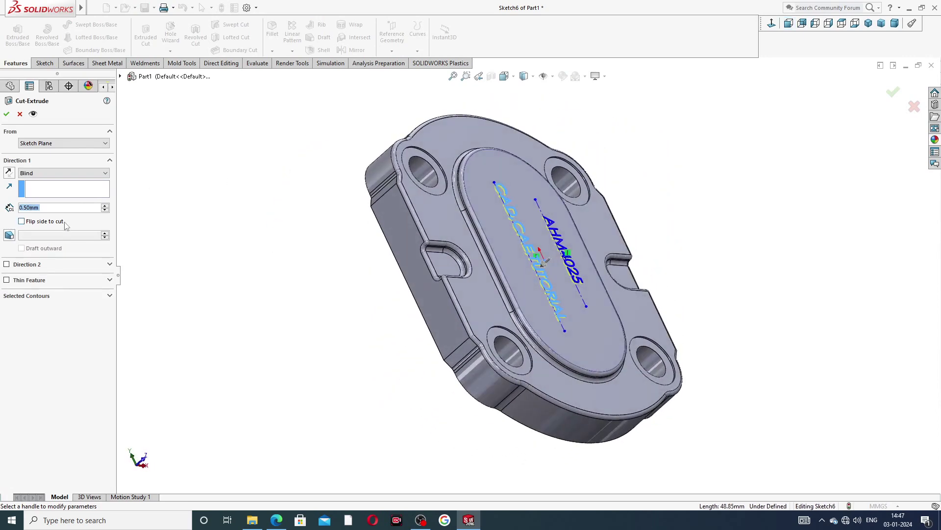
text(2)
key(Return)
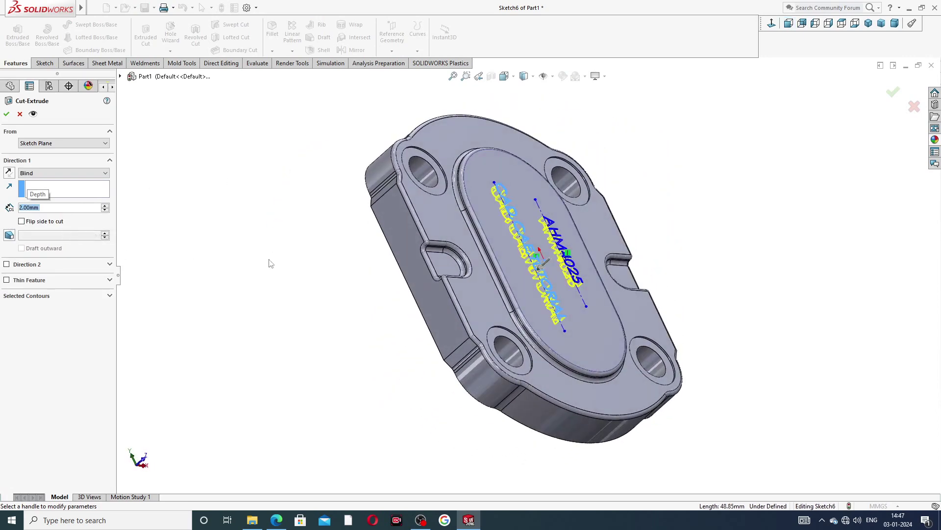
click(7, 114)
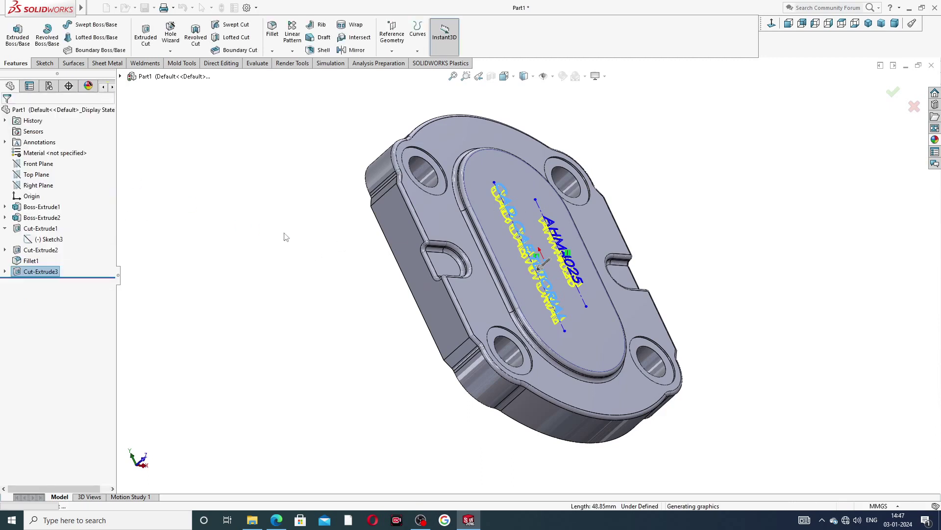
mouse_move(320, 227)
middle_down()
mouse_move(316, 246)
mouse_move(213, 233)
middle_up()
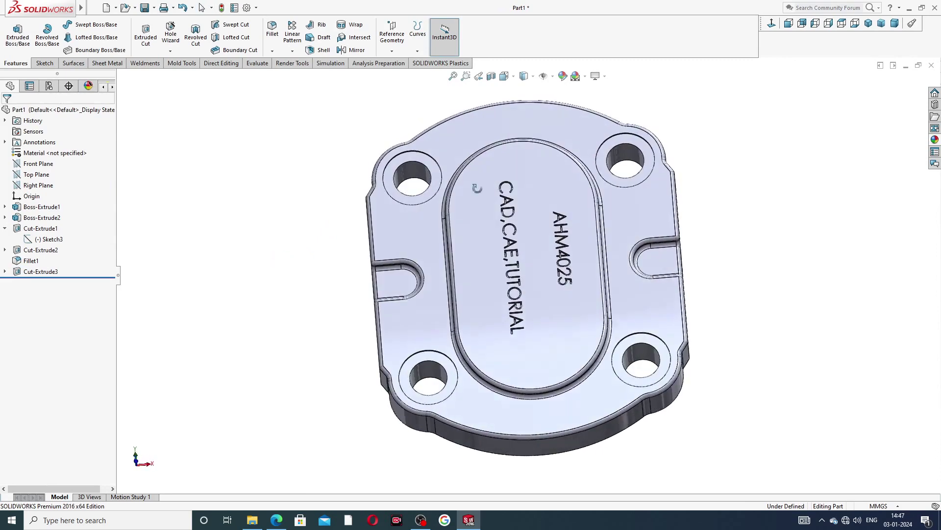
- Colour the Cut-Extrude3 engraving black and orbit to inspect the lettering
click(37, 271)
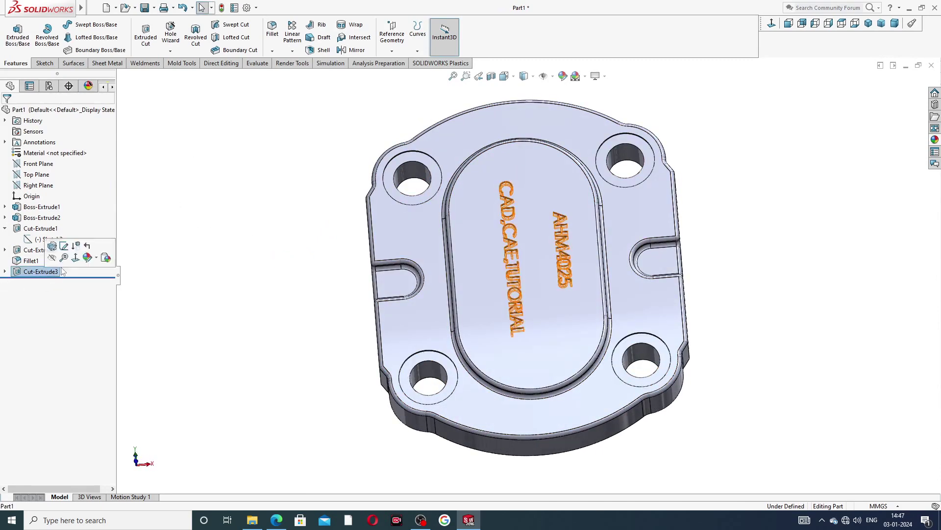
click(562, 75)
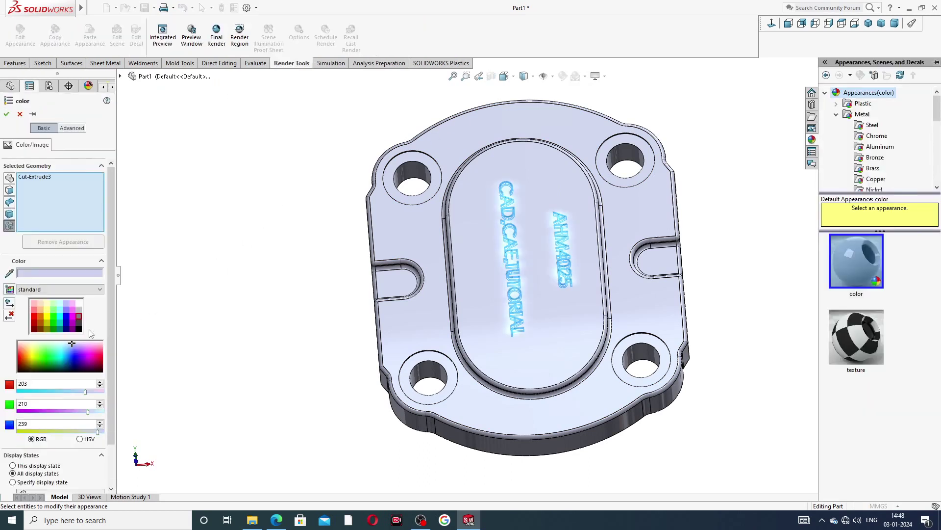
click(80, 327)
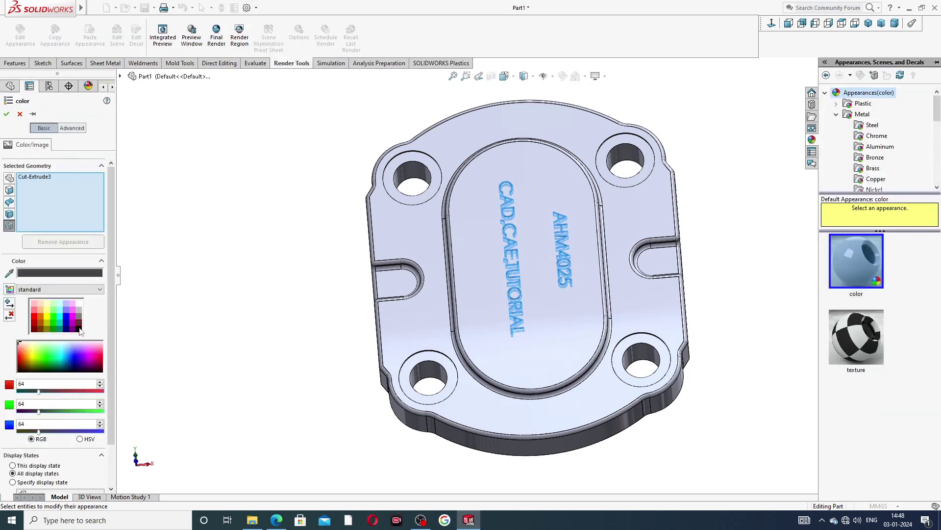
click(80, 323)
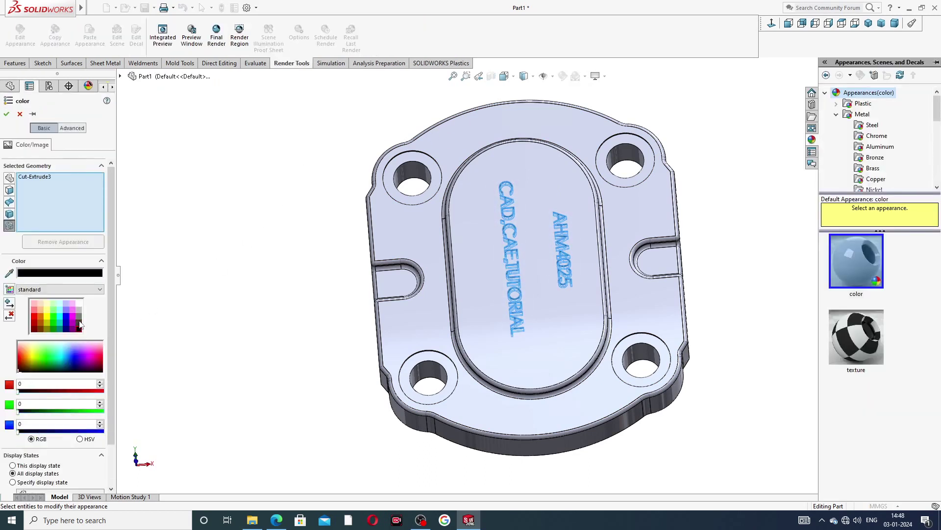
click(6, 114)
mouse_move(311, 254)
middle_down()
mouse_move(406, 258)
mouse_move(359, 298)
mouse_move(628, 179)
mouse_move(555, 235)
middle_up()
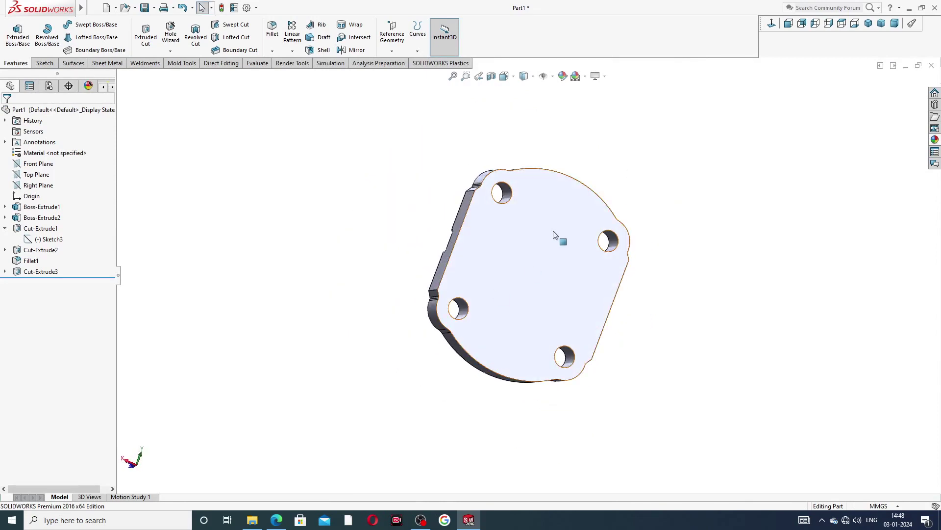
- Set up an ISO Ø4.0 drill-size hole, 3 mm blind, on the back face, viewed normal-to
click(555, 235)
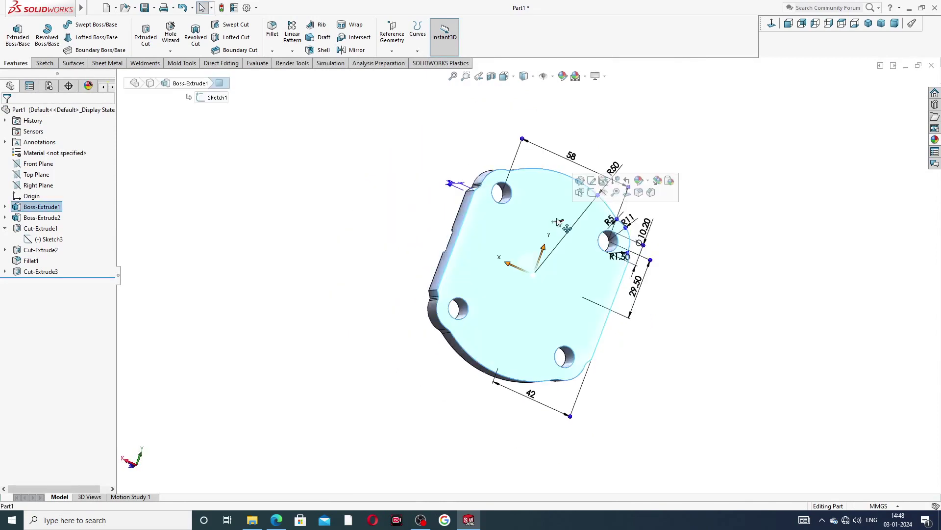
click(772, 23)
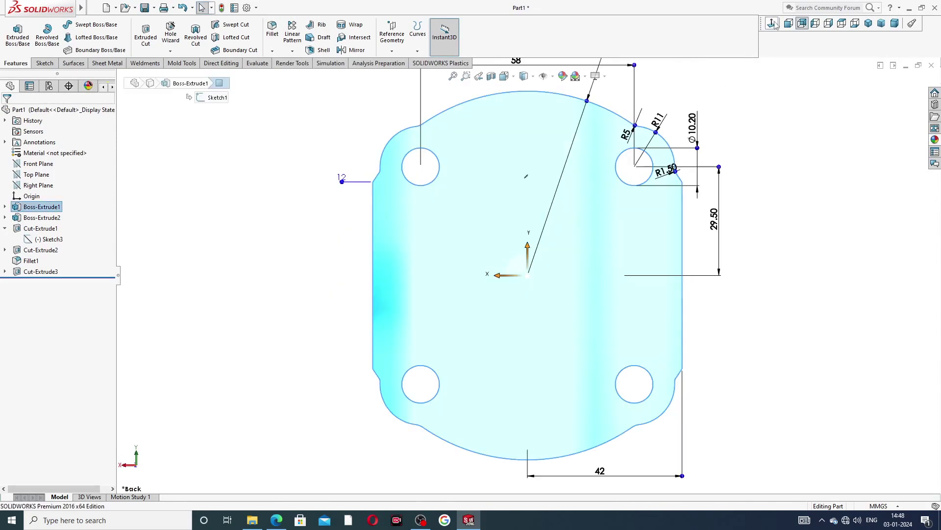
click(171, 35)
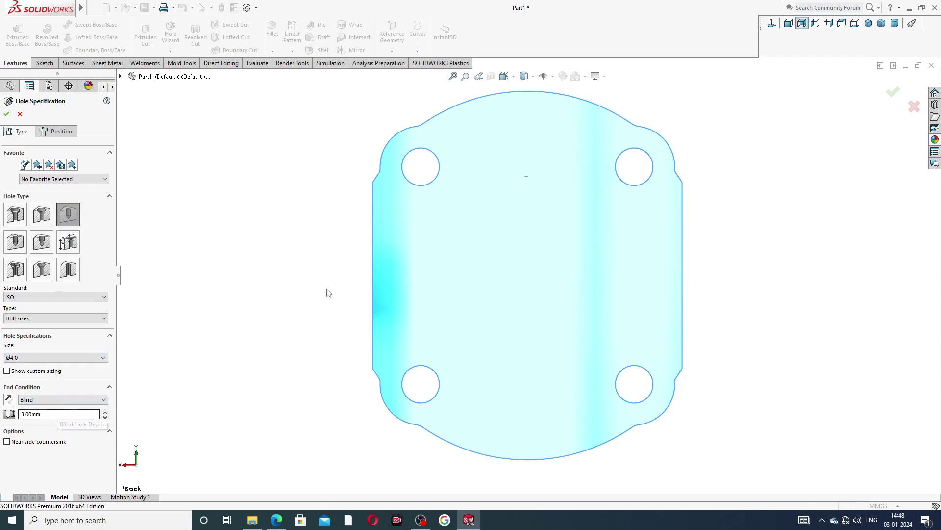
click(69, 131)
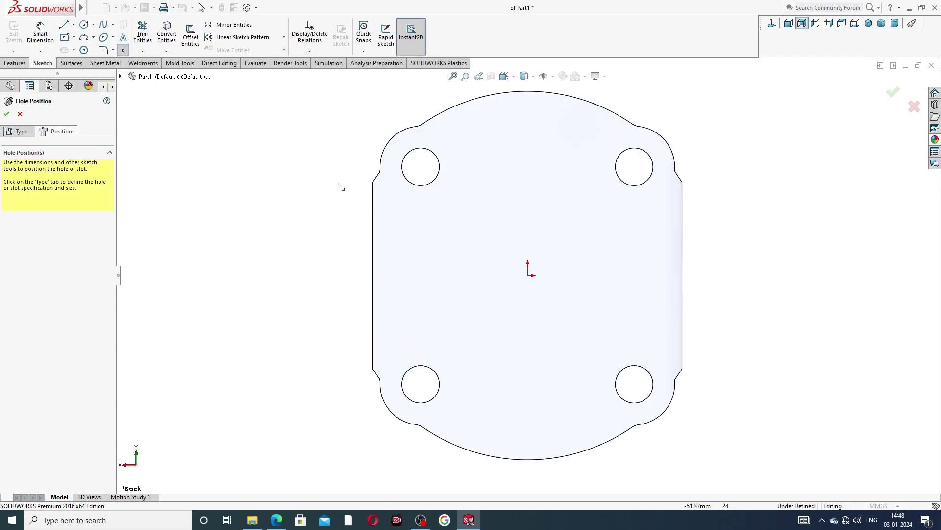
- Place two hole points on the vertical centreline near the top and bottom edges
click(527, 116)
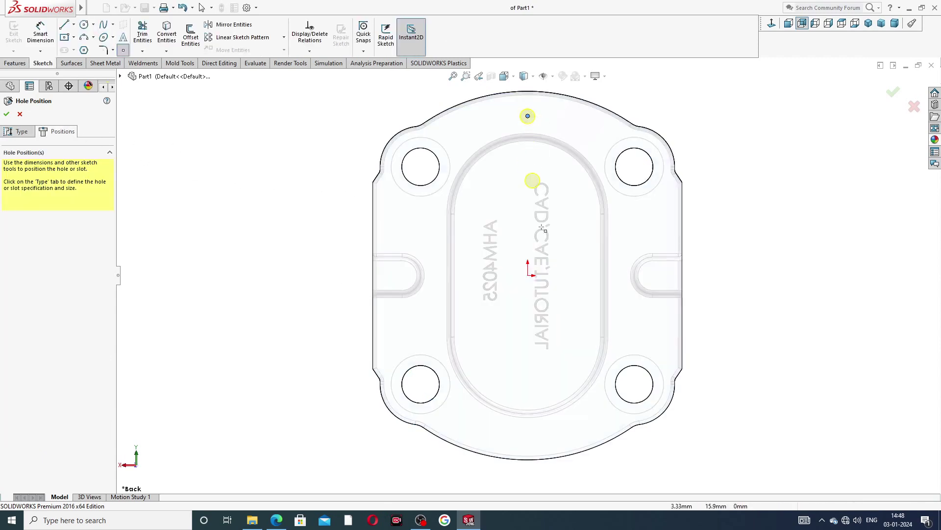
click(527, 438)
right_click(747, 208)
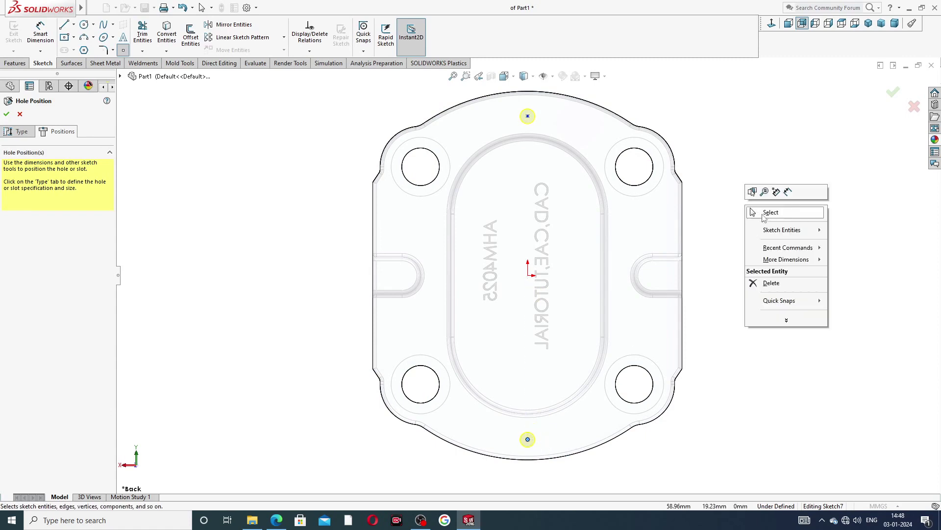
click(763, 213)
- Dimension the top hole point 45 mm above the origin
click(40, 32)
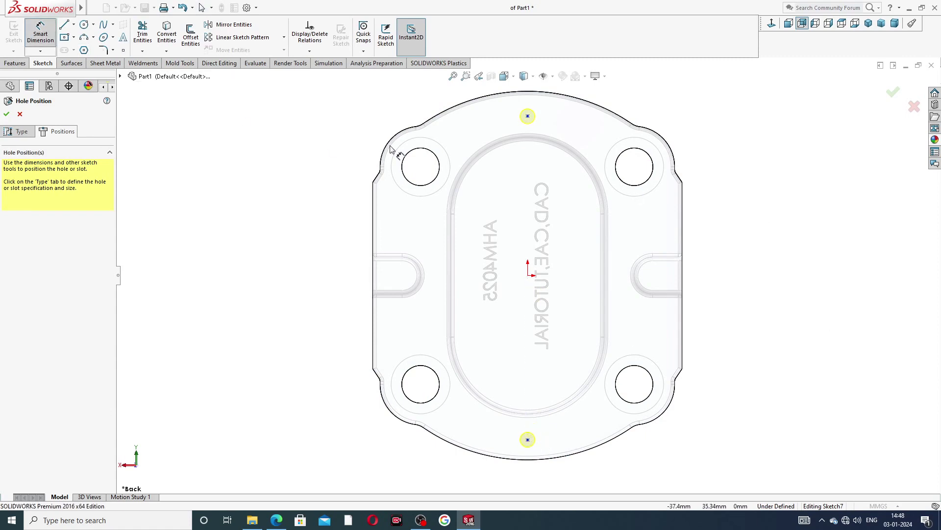
click(528, 116)
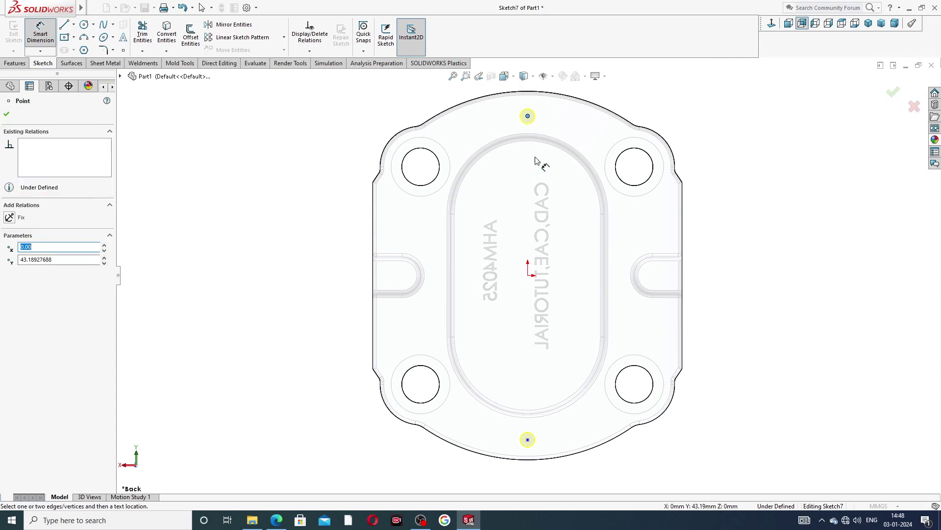
click(528, 276)
click(358, 208)
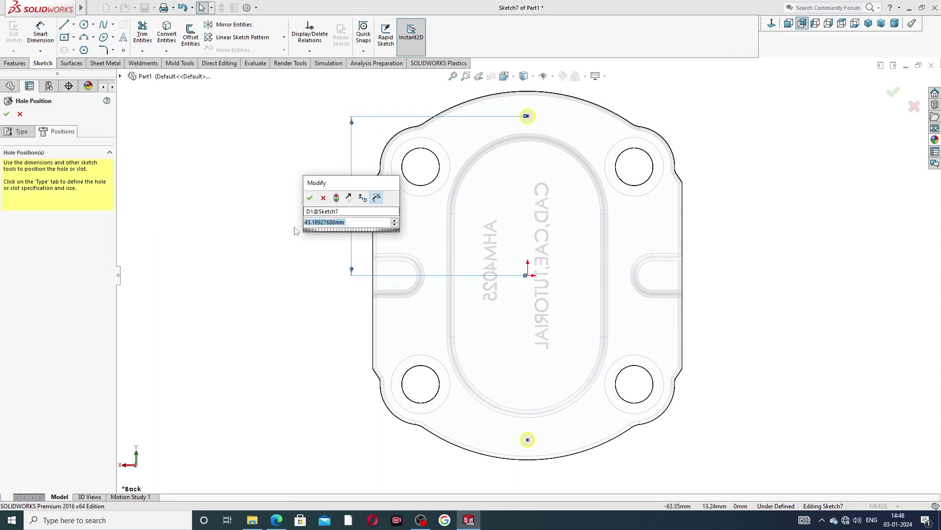
text(45)
key(Return)
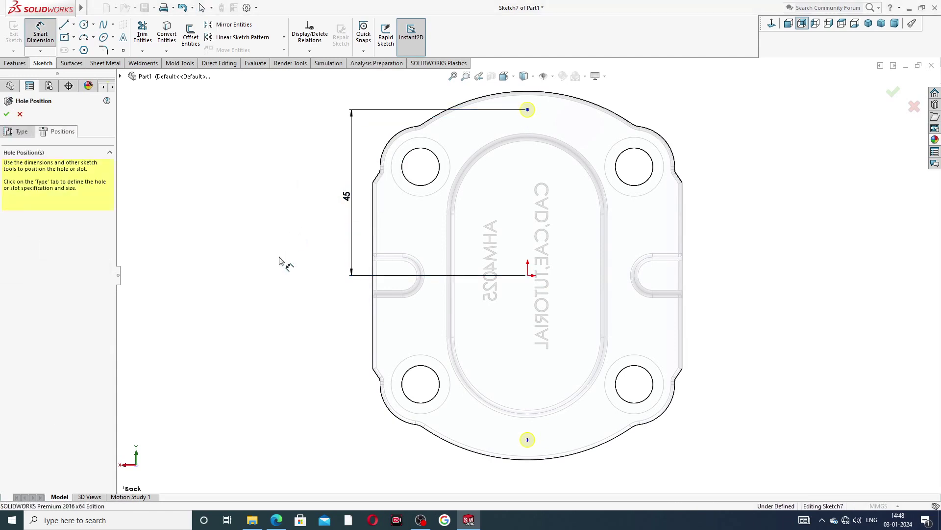
- Dimension the bottom hole point 45 mm below the origin and finish the two holes
click(528, 275)
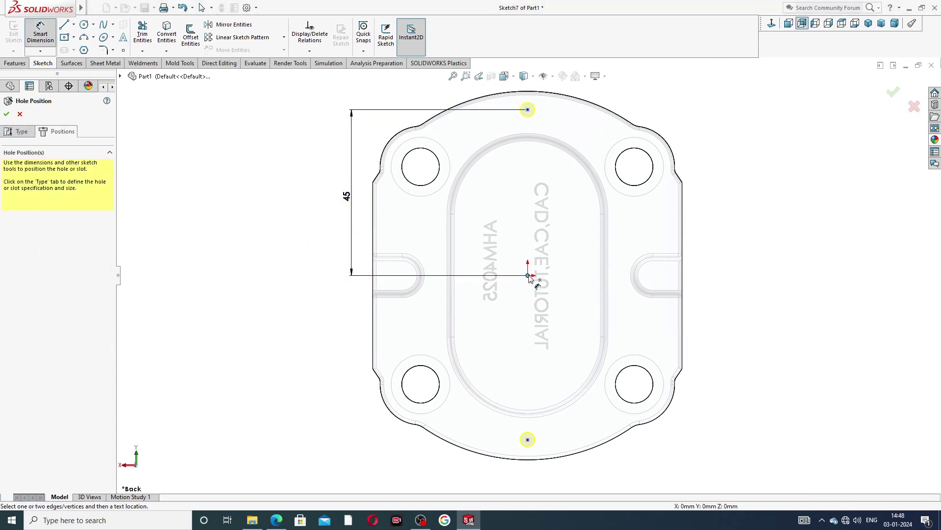
click(527, 440)
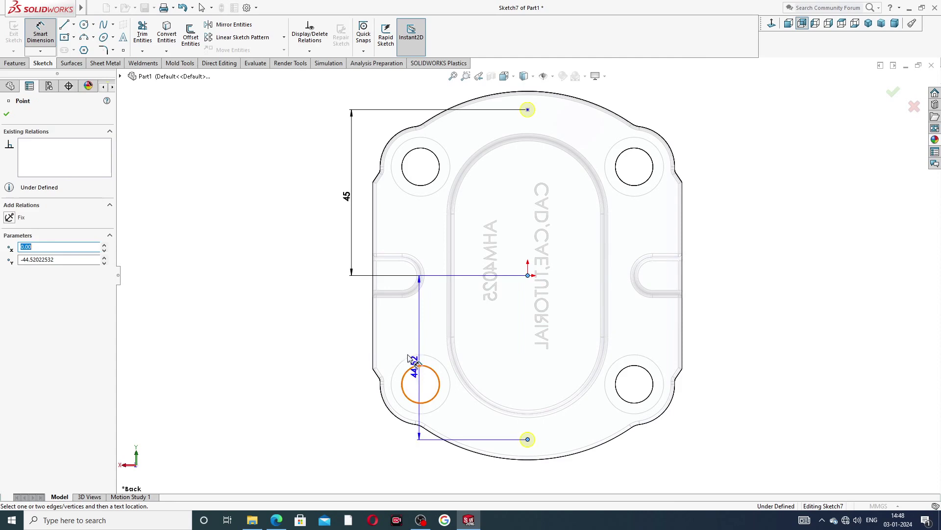
click(363, 356)
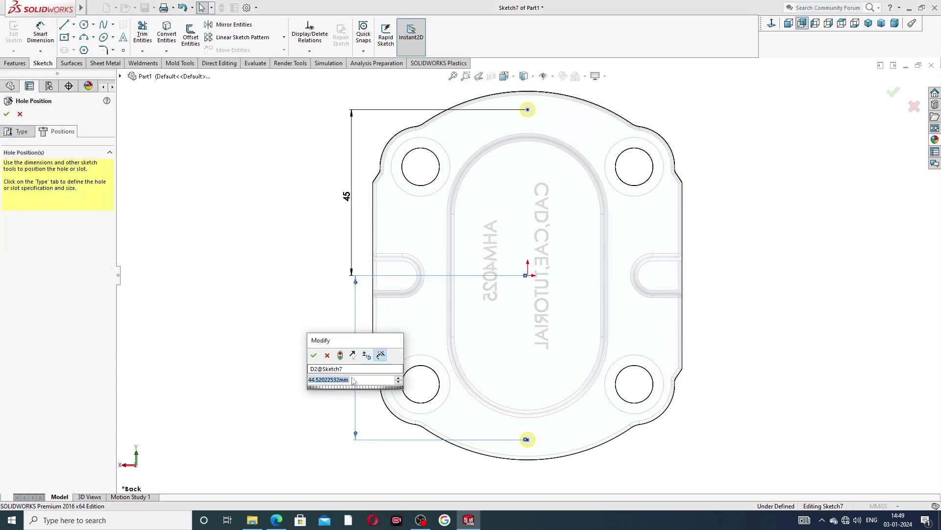
text(45)
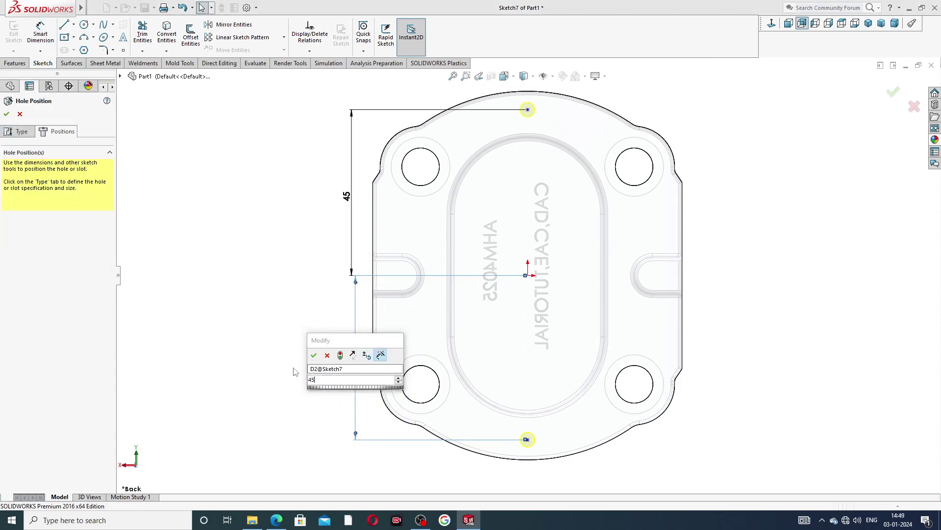
key(Return)
right_click(749, 173)
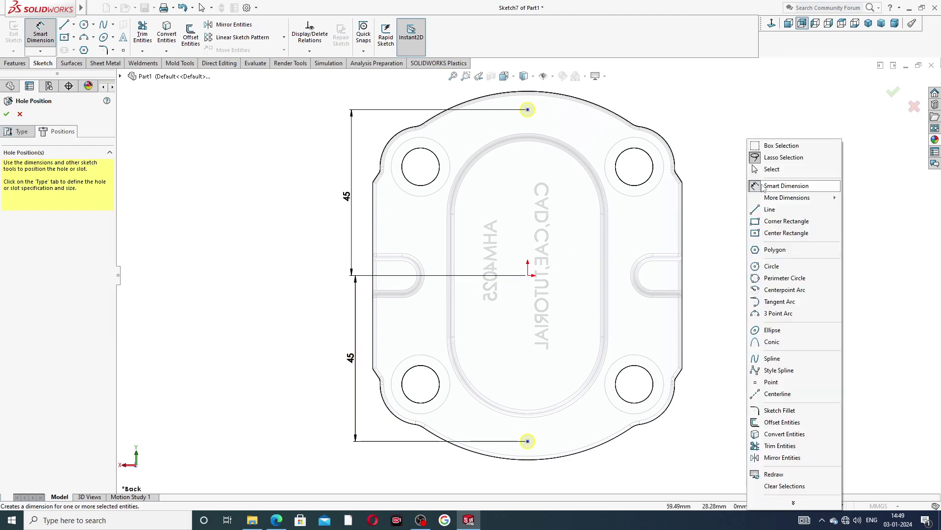
click(765, 168)
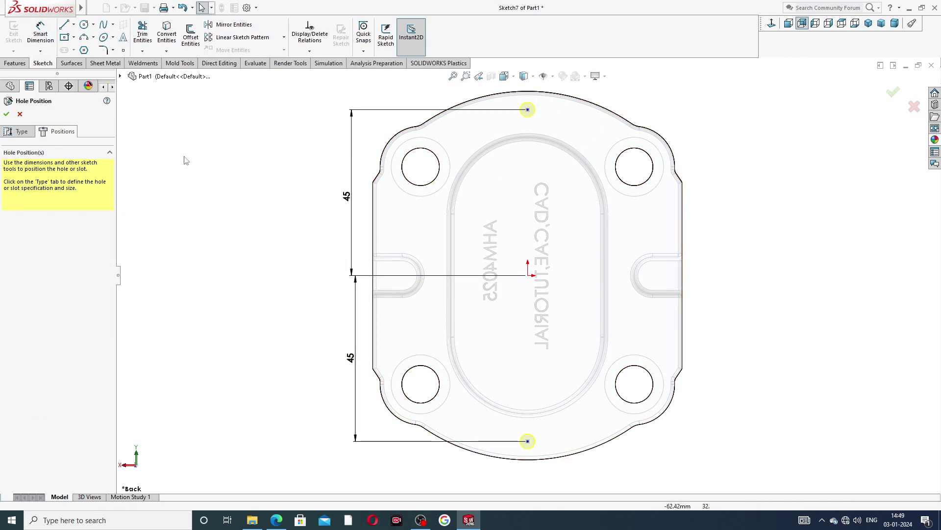
click(5, 114)
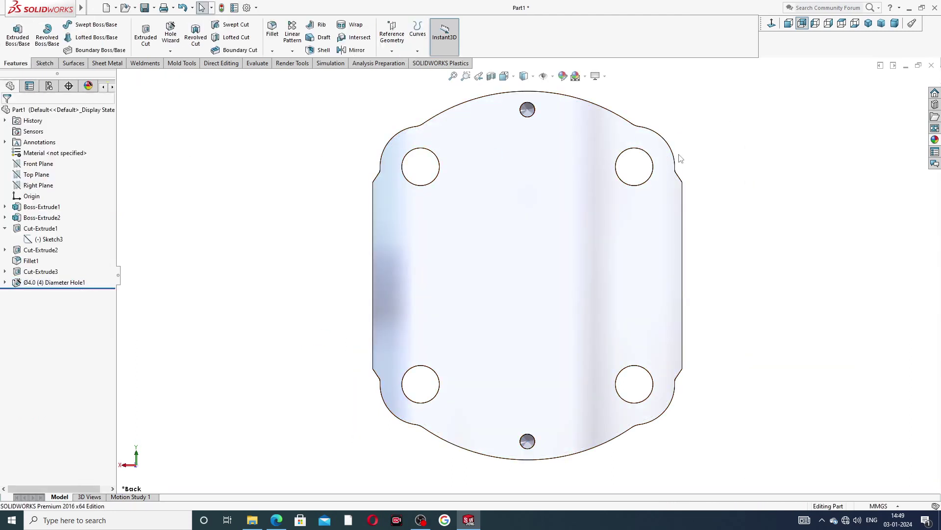
- Apply the polished brass appearance from Metal > Brass to the whole end plate
mouse_move(680, 158)
middle_down()
mouse_move(747, 116)
mouse_move(753, 130)
mouse_move(690, 185)
mouse_move(584, 206)
mouse_move(455, 201)
mouse_move(464, 198)
middle_up()
click(935, 140)
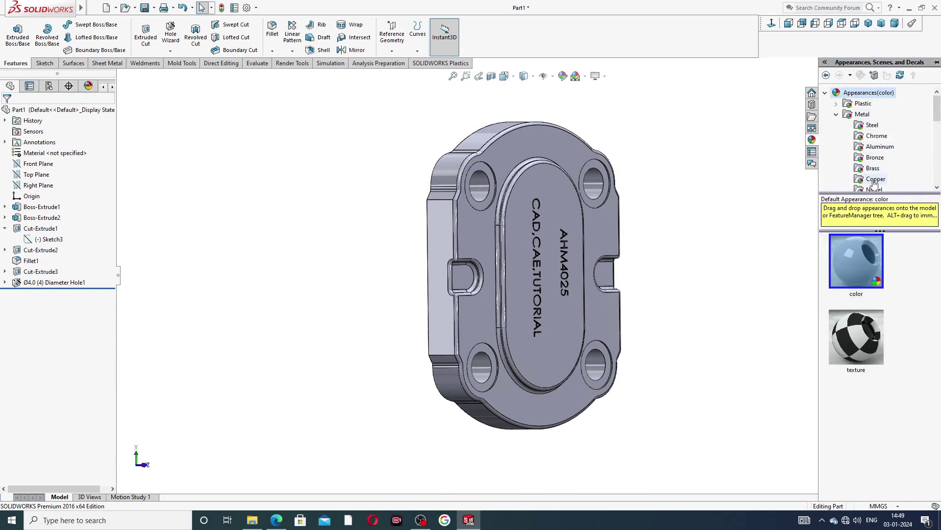
scroll(875, 180, down, 1)
click(875, 138)
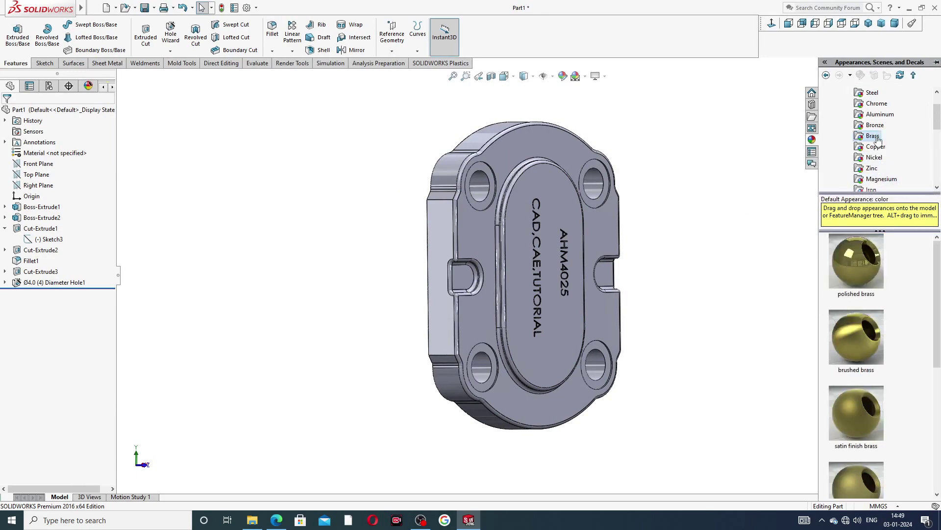
double_click(865, 253)
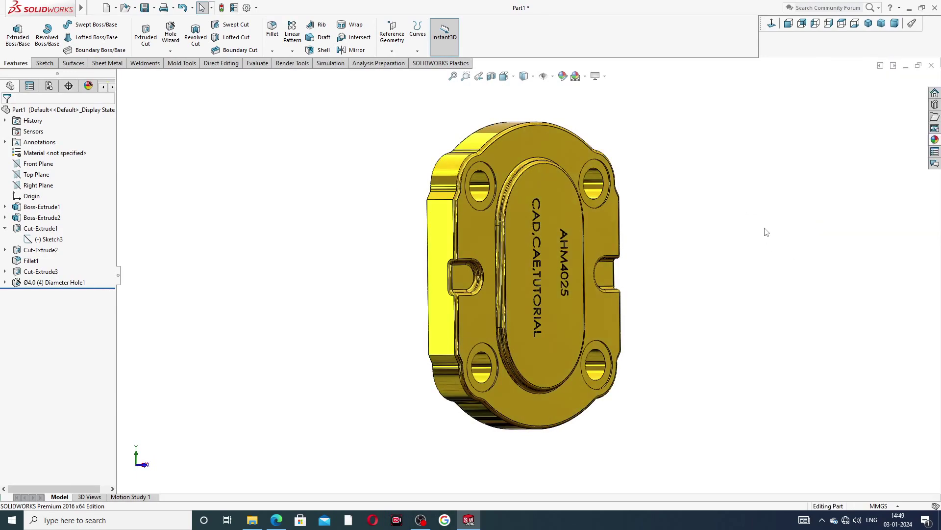
- Orbit the brass part and compare it against the end plate PDF drawing
mouse_move(763, 231)
middle_down()
mouse_move(637, 212)
mouse_move(686, 217)
mouse_move(733, 177)
mouse_move(649, 162)
mouse_move(657, 183)
middle_up()
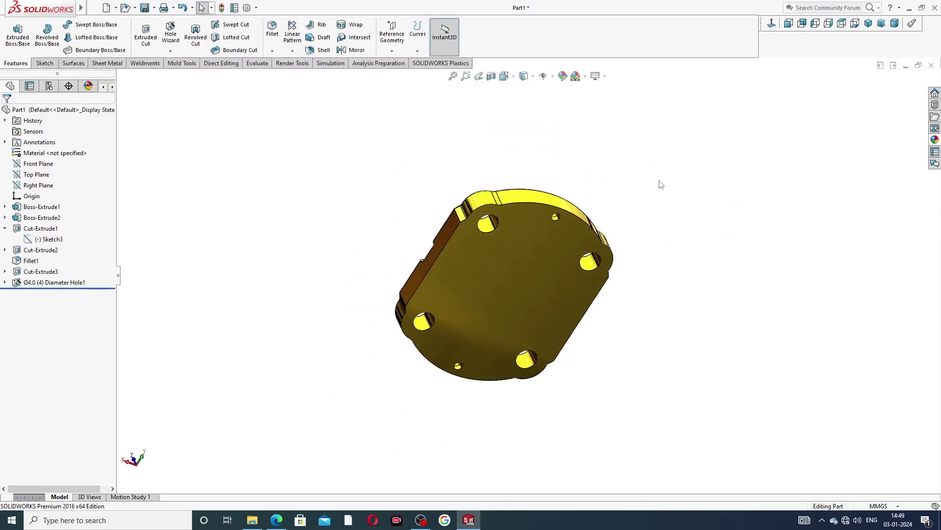
key(alt+Tab)
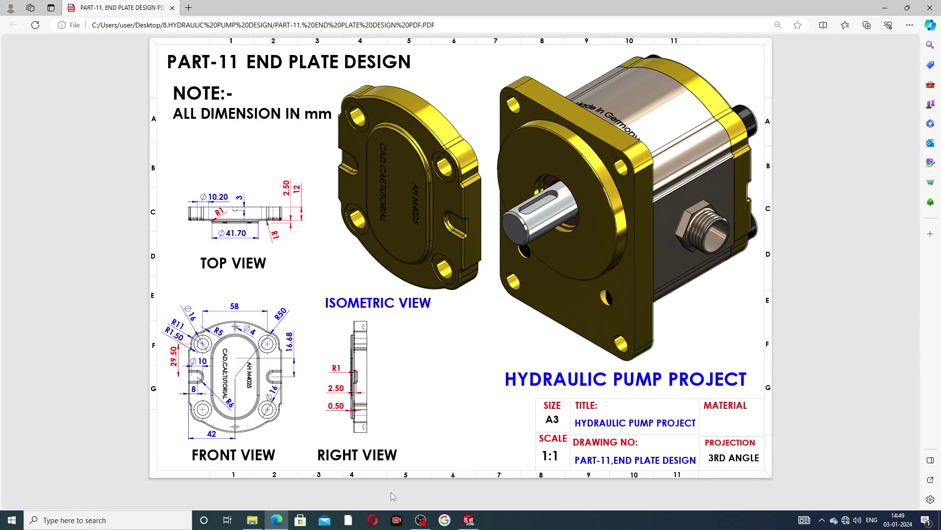
click(469, 520)
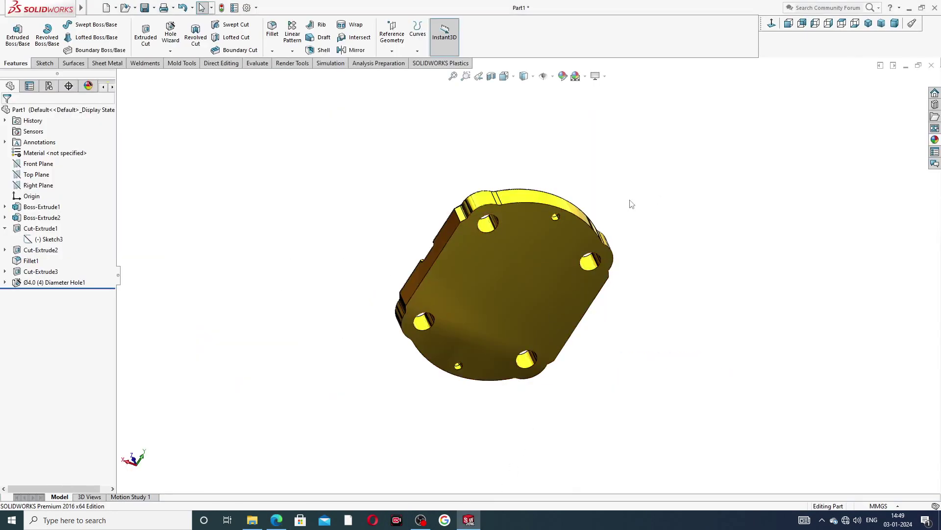
mouse_move(632, 204)
middle_down()
mouse_move(721, 357)
mouse_move(522, 223)
middle_up()
scroll(530, 243, down, 3)
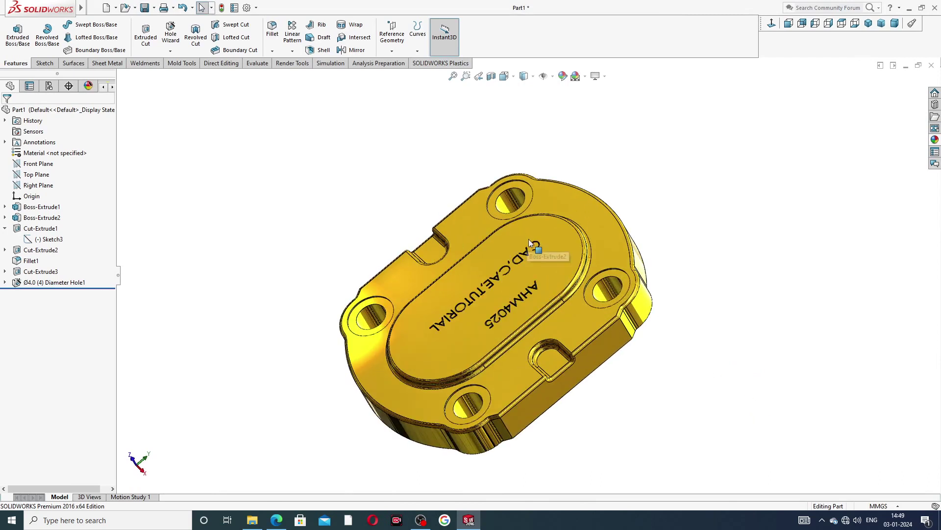